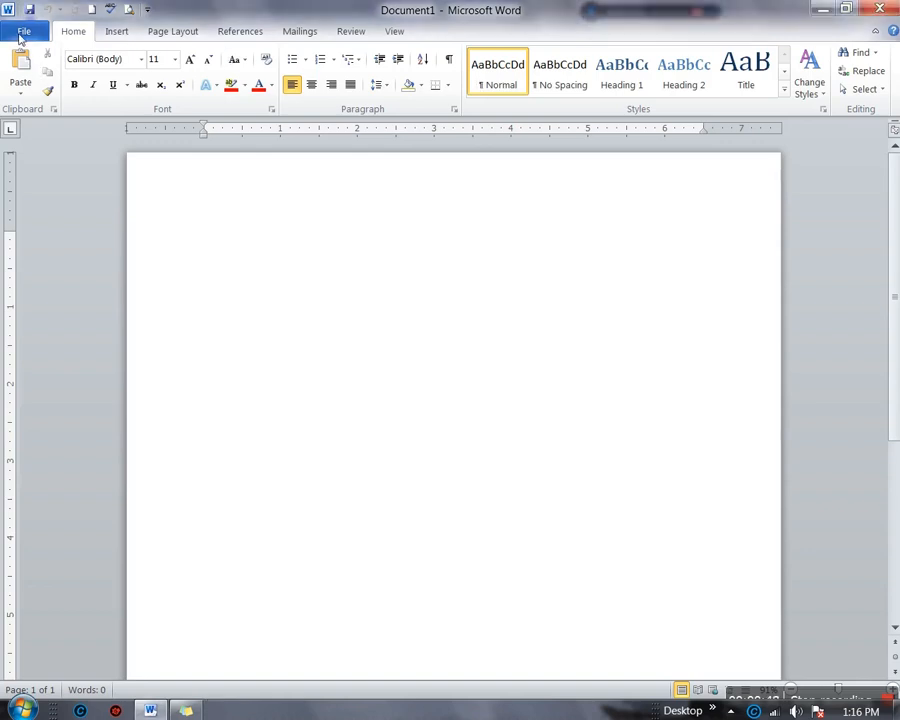
# Glance at the File backstage, return to blank Document1 and show the Insert commands
pyautogui.click(21, 34)
pyautogui.click(78, 32)
pyautogui.click(117, 31)
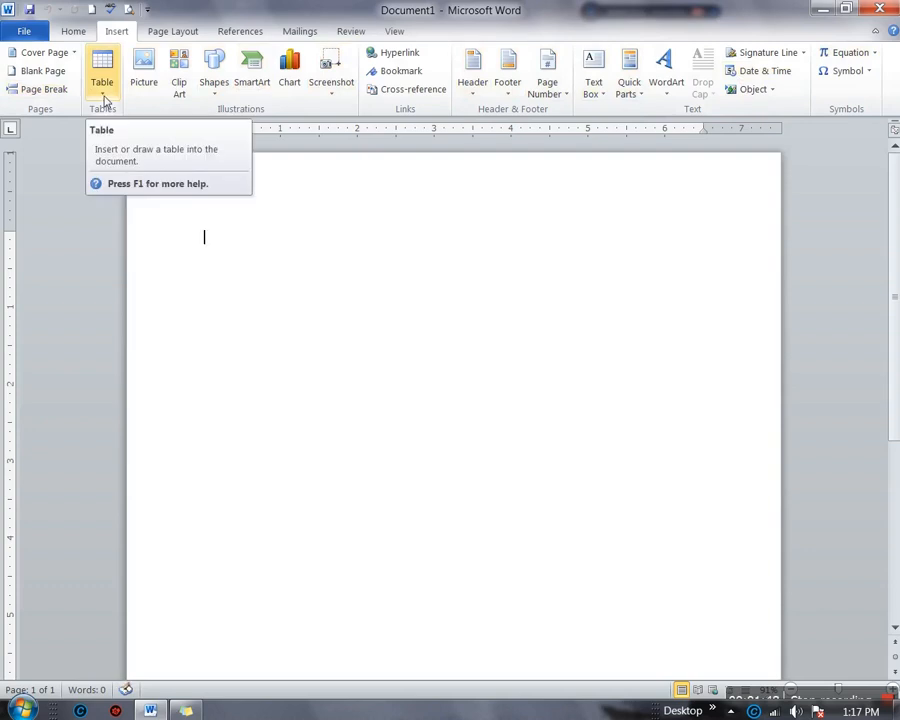
# Insert a 6×4 table, select its first four columns in turn, then the whole table
pyautogui.click(104, 99)
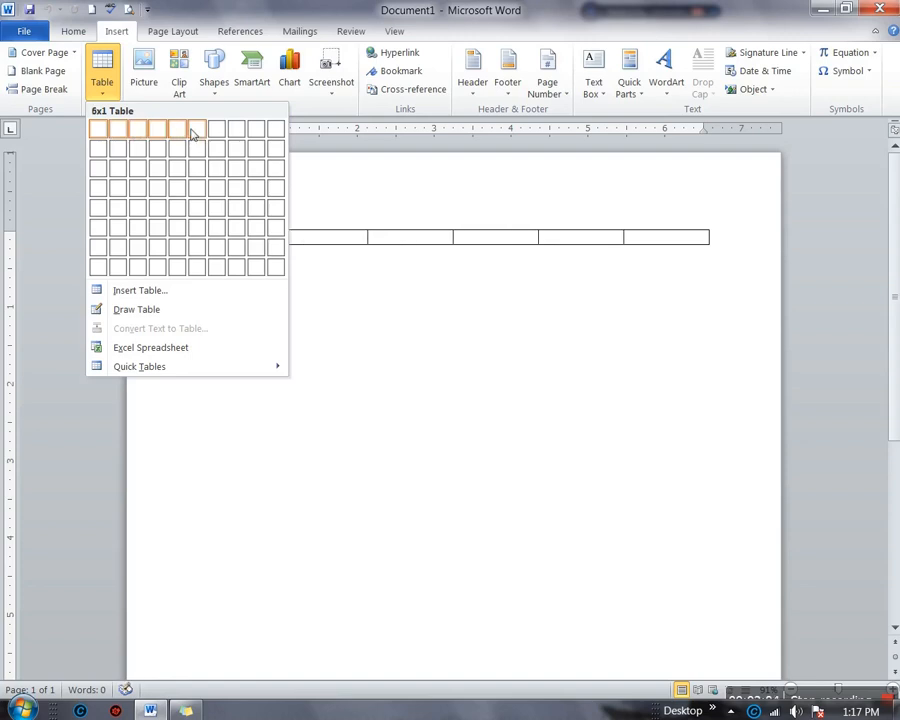
pyautogui.click(203, 199)
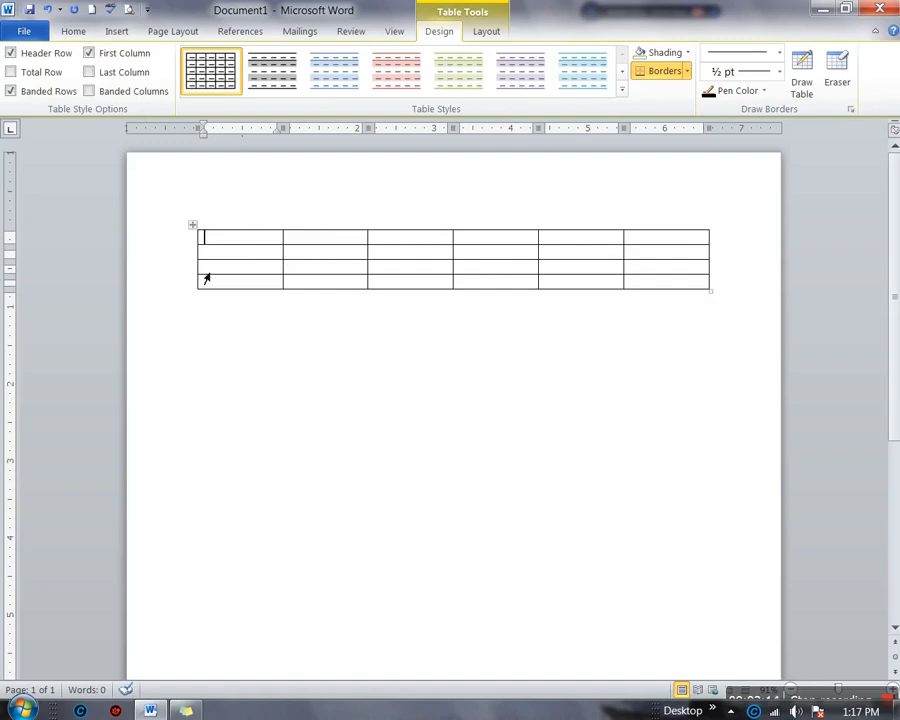
pyautogui.click(258, 242)
pyautogui.click(330, 237)
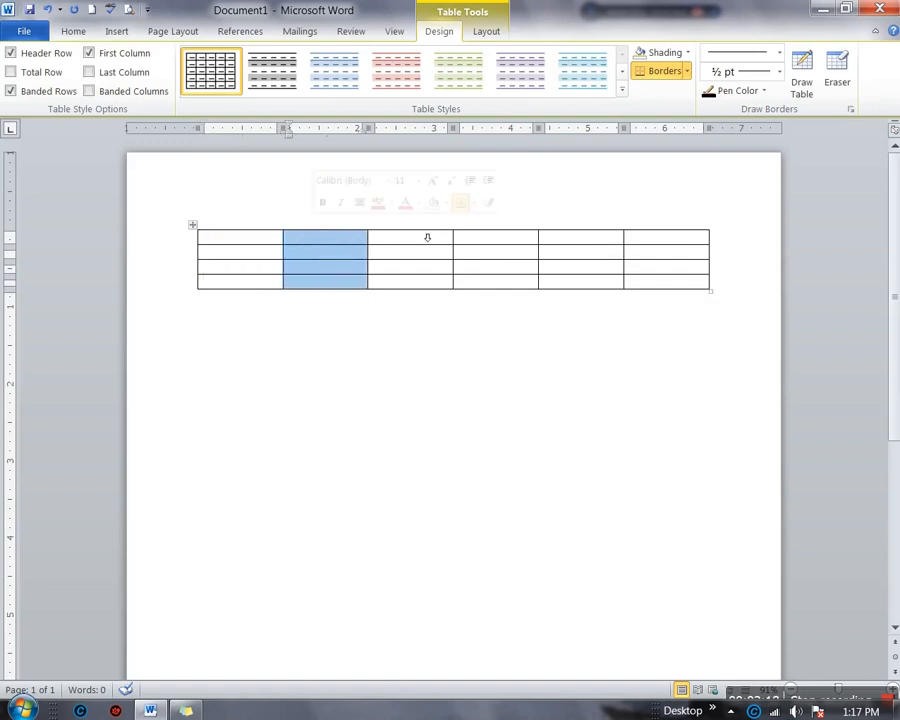
pyautogui.click(430, 237)
pyautogui.click(490, 238)
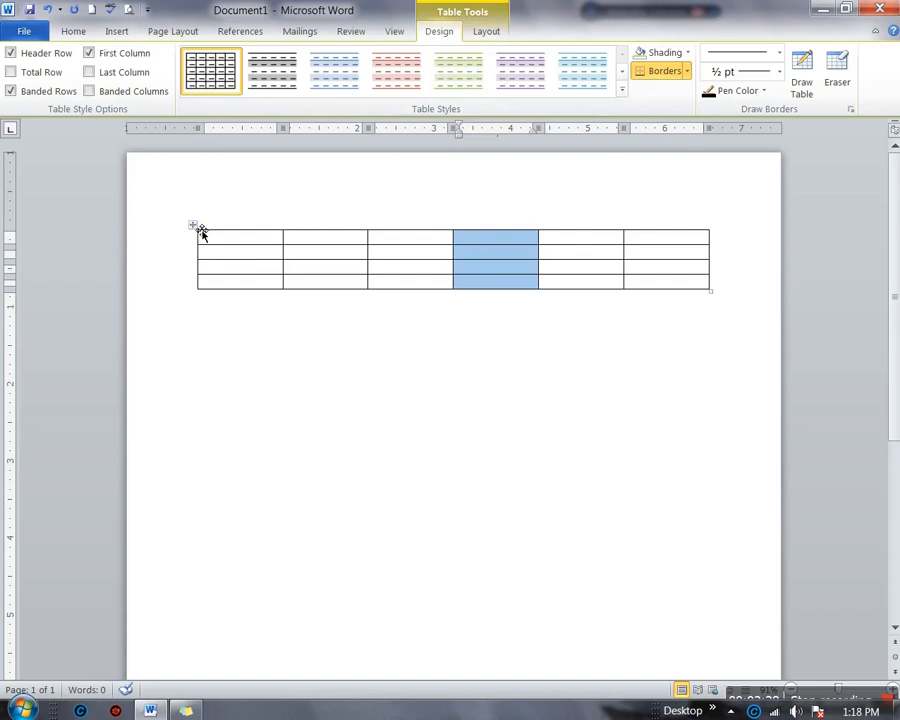
pyautogui.click(200, 230)
# Delete the 6-column table and insert an empty 4×4 table in its place
pyautogui.press('BackSpace')
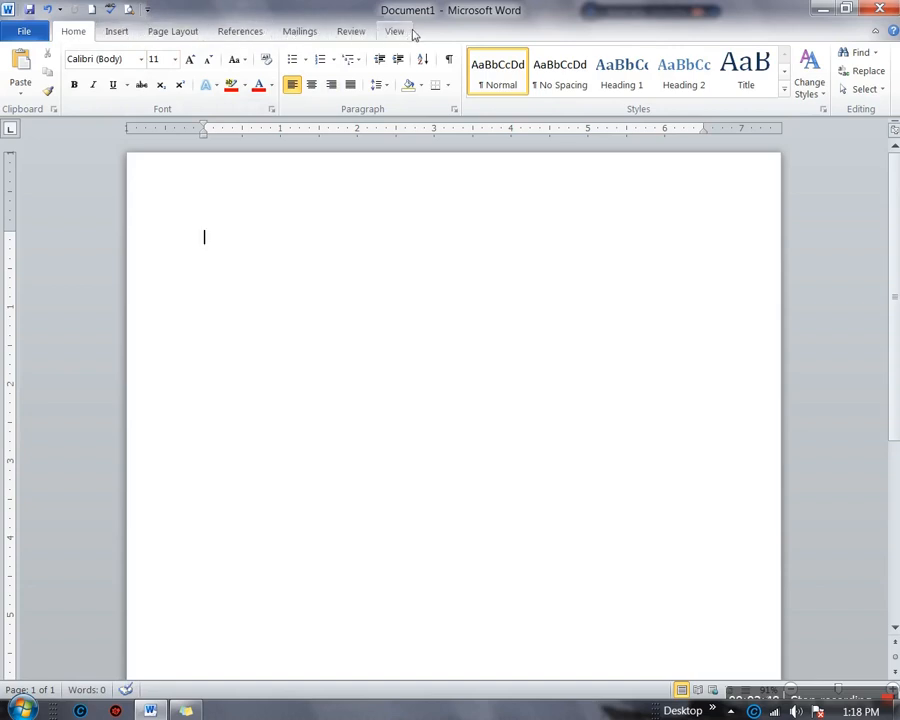
pyautogui.click(117, 31)
pyautogui.click(102, 80)
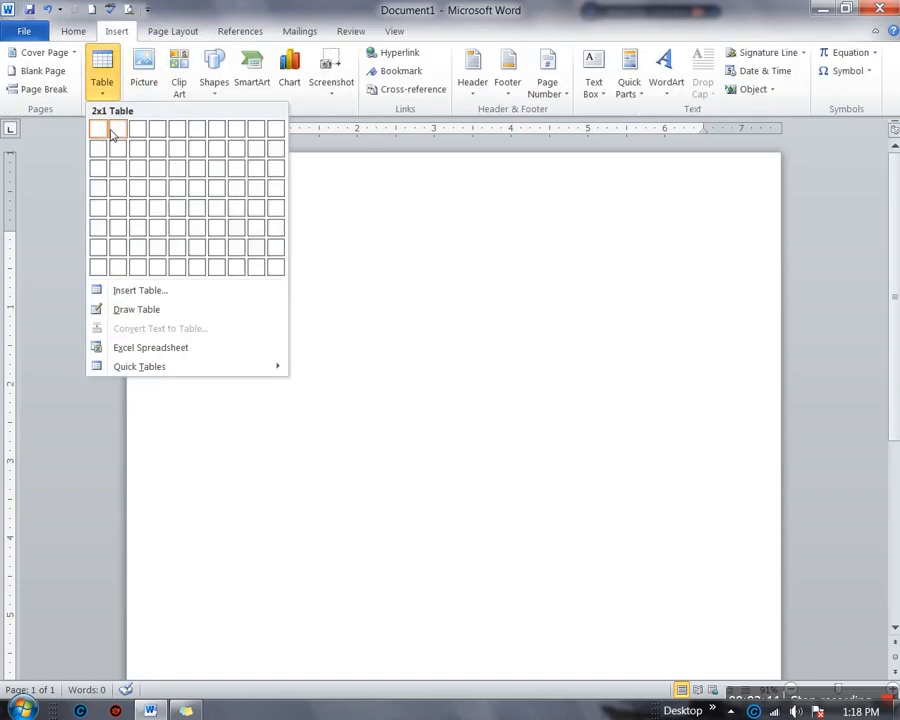
pyautogui.click(160, 186)
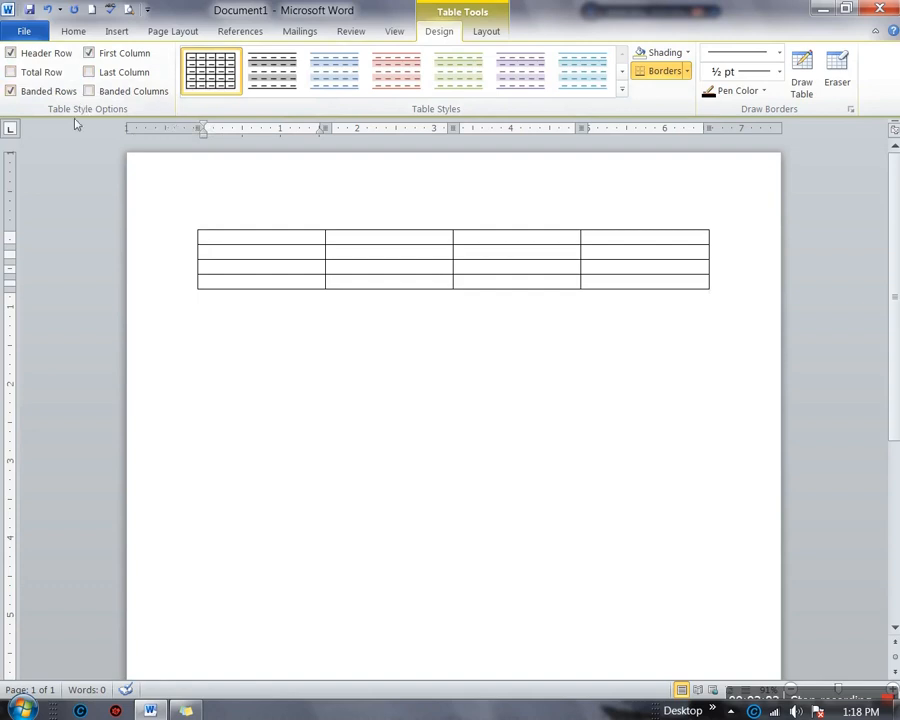
# Apply the Light Shading table style with Banded Rows left on
pyautogui.click(279, 82)
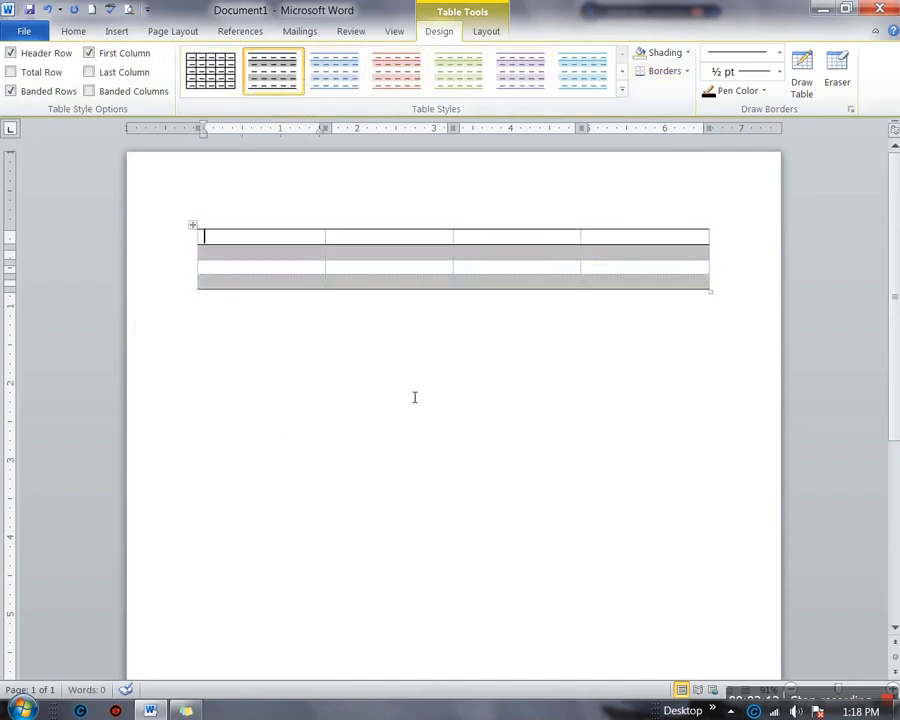
pyautogui.click(10, 91)
pyautogui.click(12, 94)
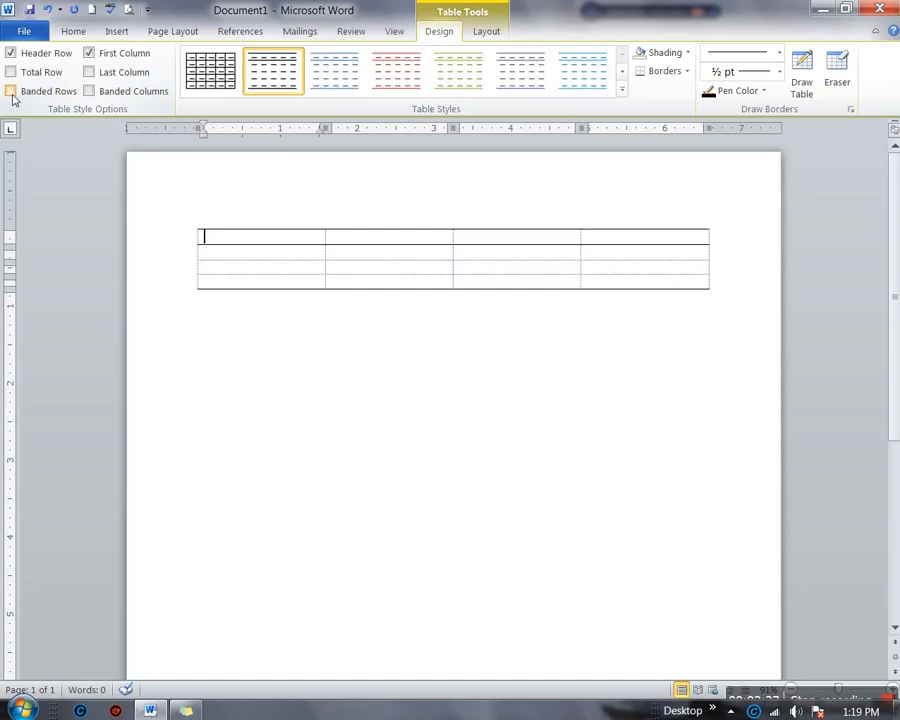
pyautogui.click(11, 91)
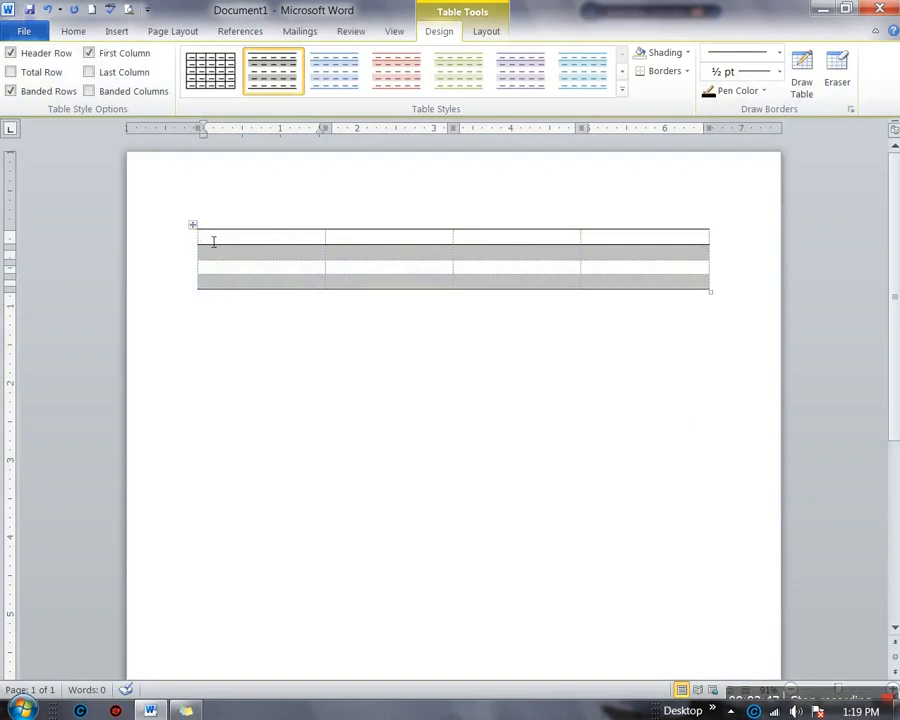
# Turn off Header Row styling and turn on Total Row styling
pyautogui.doubleClick(210, 244)
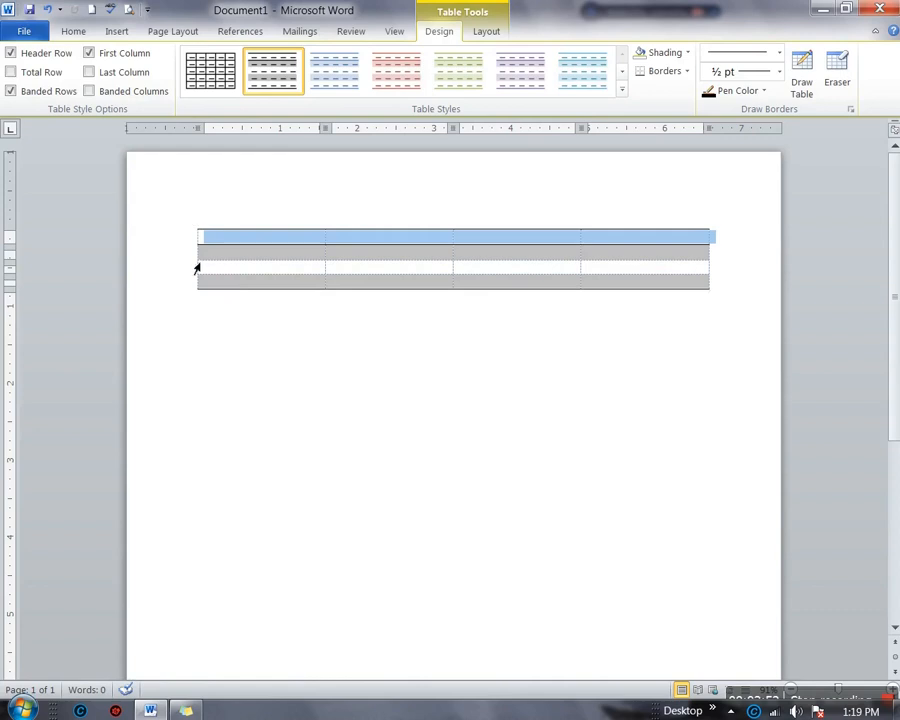
pyautogui.click(218, 241)
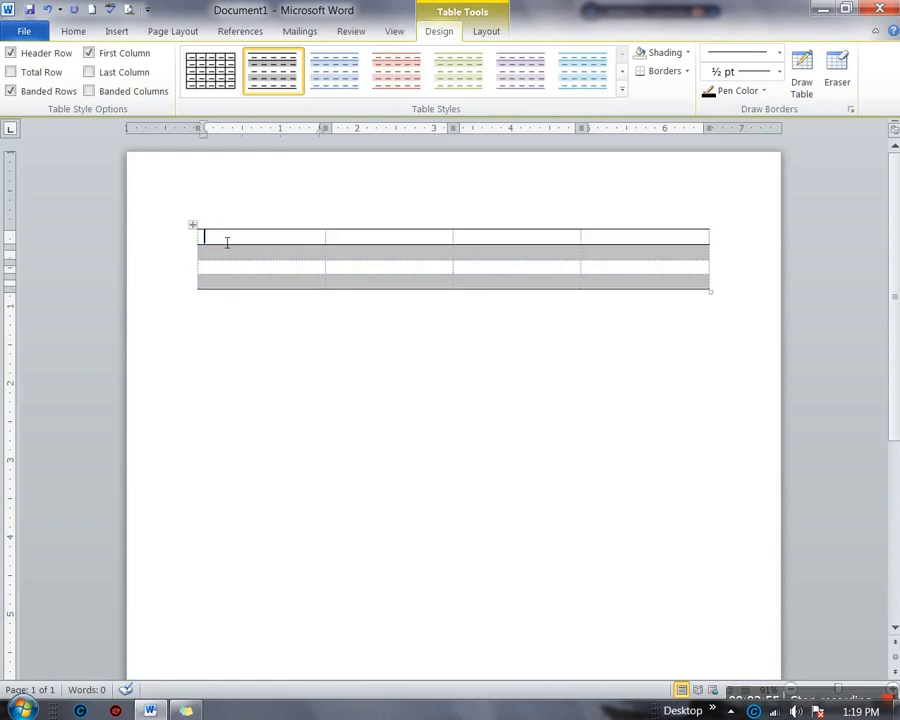
pyautogui.click(12, 53)
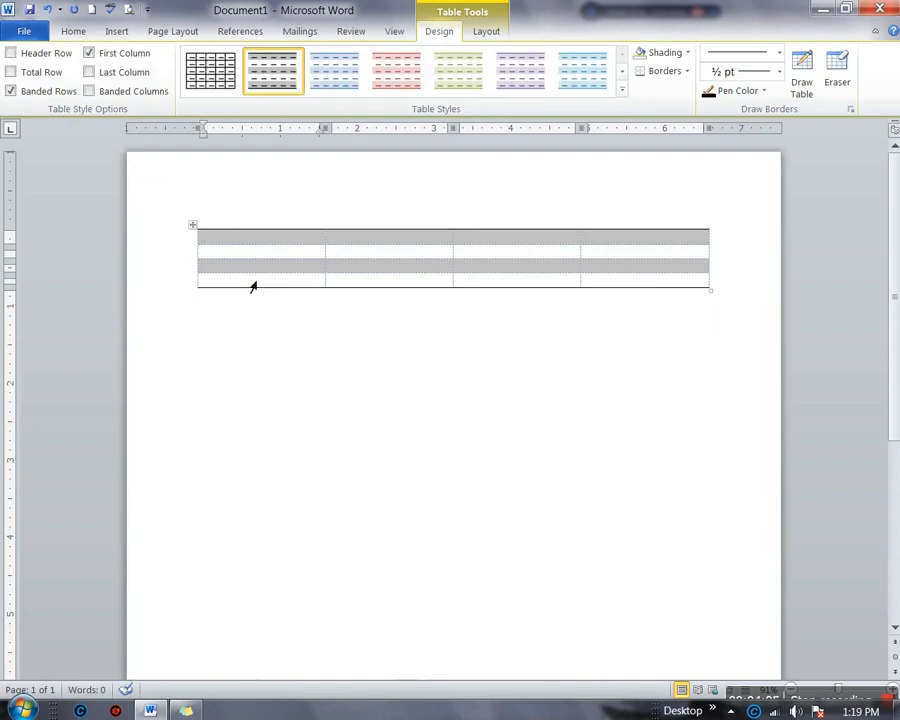
pyautogui.click(13, 74)
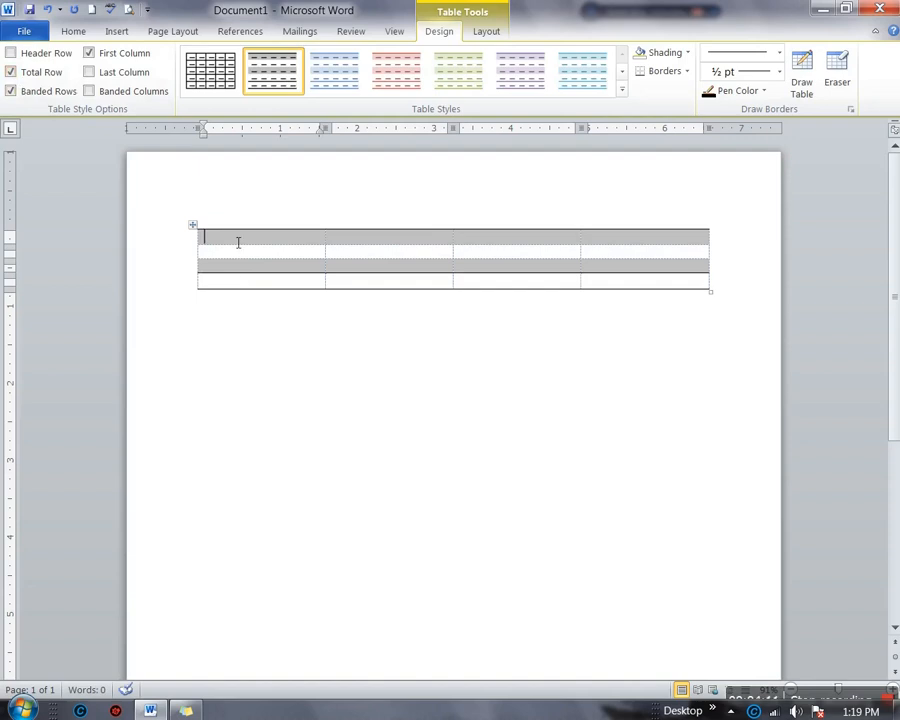
# Type 'fgfh' and 'sdfsd' into the first column and turn off First Column bold
pyautogui.write('fgfh')
pyautogui.click(252, 270)
pyautogui.write('sdfsd')
pyautogui.click(89, 55)
# Fill more cells with 'dasdas', 'sadasf' and 'sad'
pyautogui.click(267, 256)
pyautogui.write('dasdas')
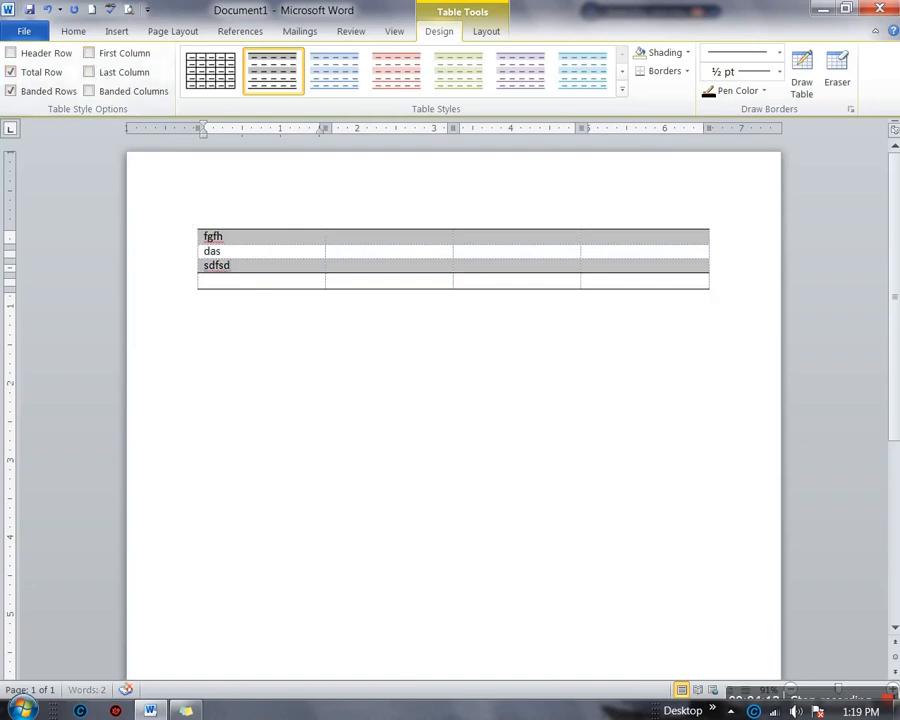
pyautogui.click(351, 243)
pyautogui.write('sadasf')
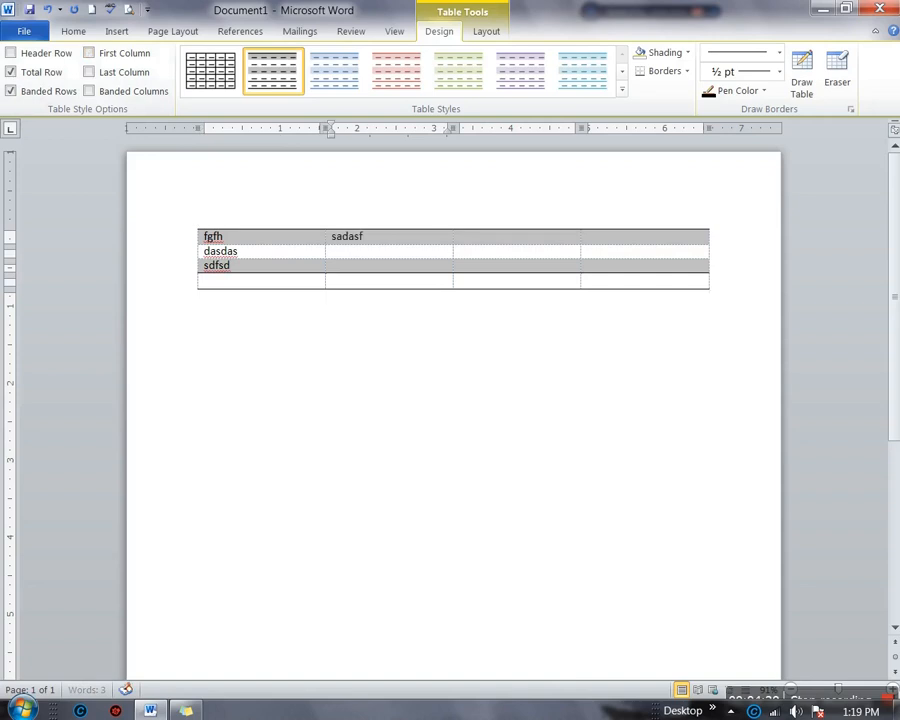
pyautogui.click(359, 258)
pyautogui.write('sad')
# Fill the last row with 'dasfdasf', 'sdsaf' and 'sadsa', then select 'dasfdasf'
pyautogui.click(251, 290)
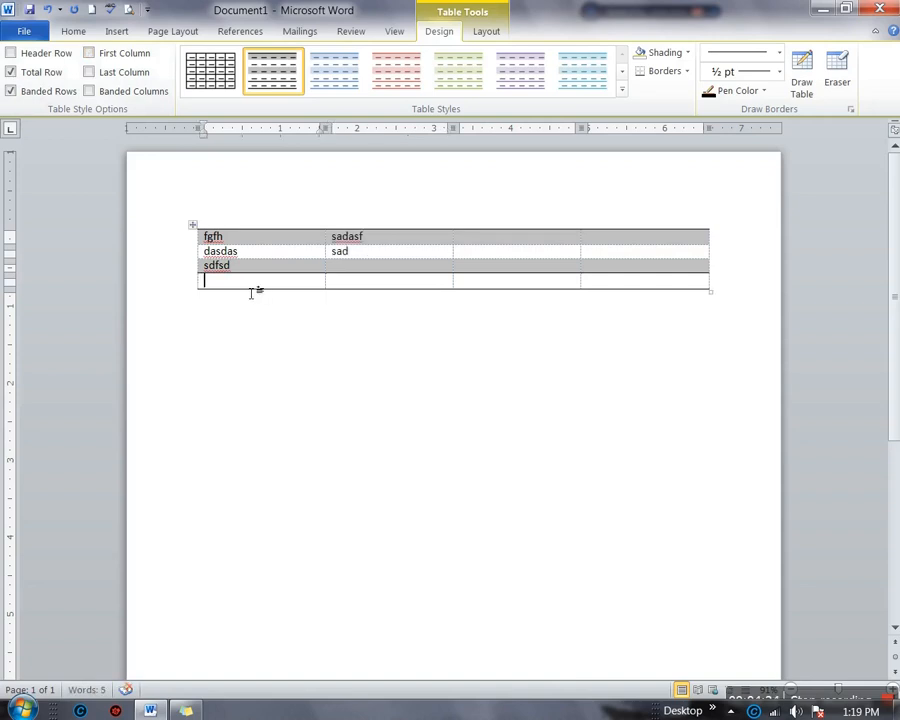
pyautogui.write('dasfdasf')
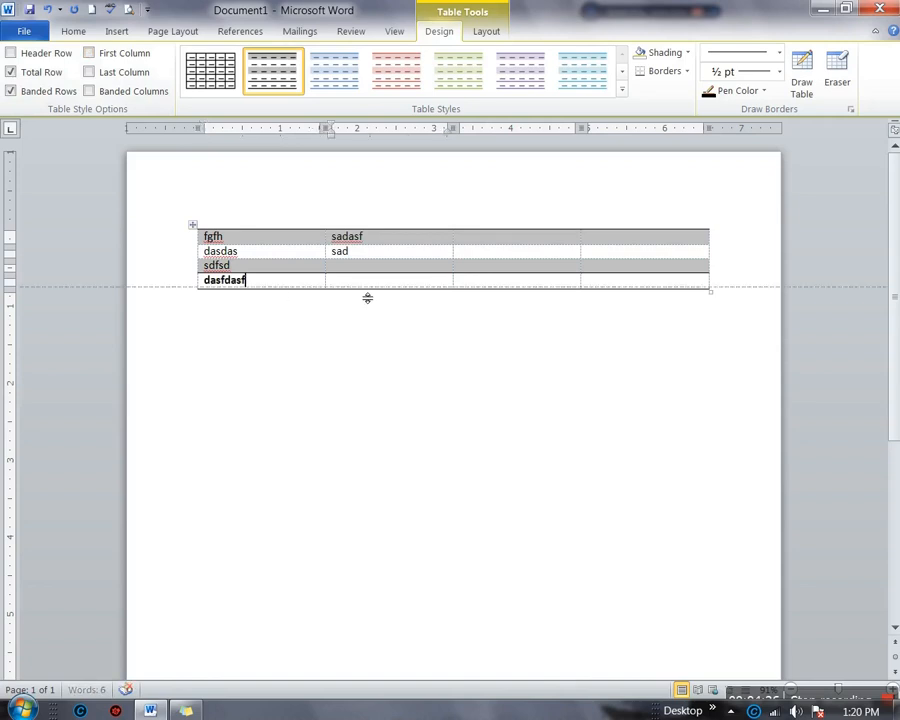
pyautogui.click(362, 286)
pyautogui.write('sdsaf')
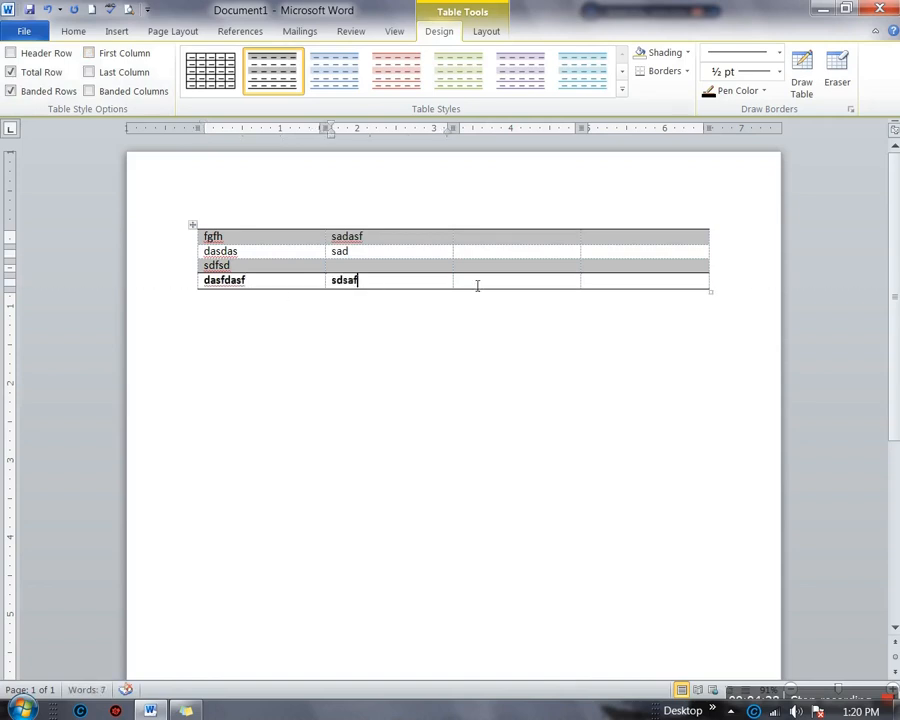
pyautogui.click(477, 286)
pyautogui.write('sadsa')
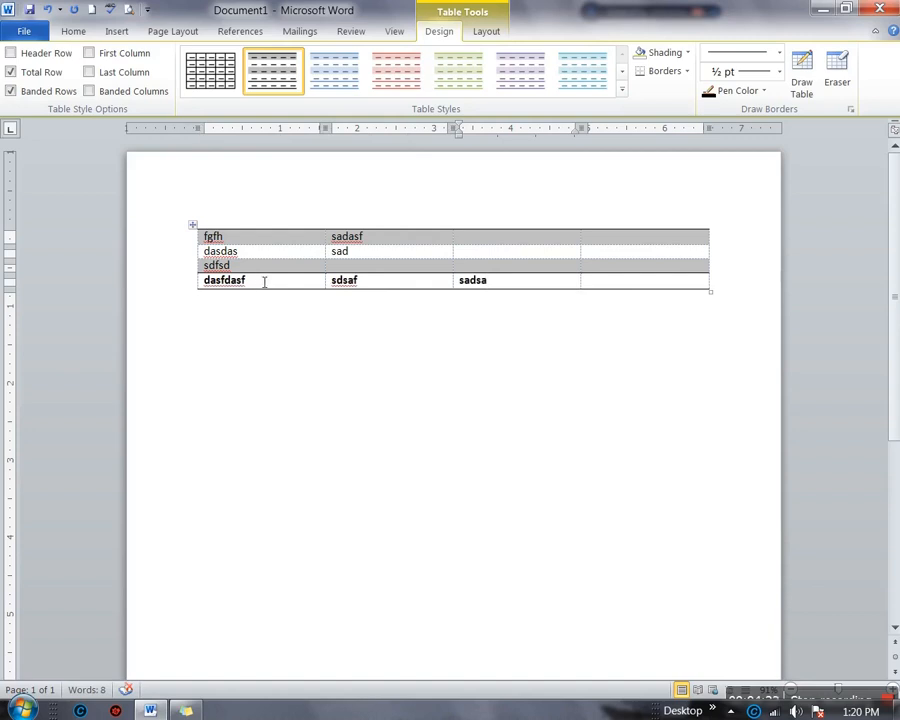
pyautogui.moveTo(255, 284); pyautogui.dragTo(200, 293)
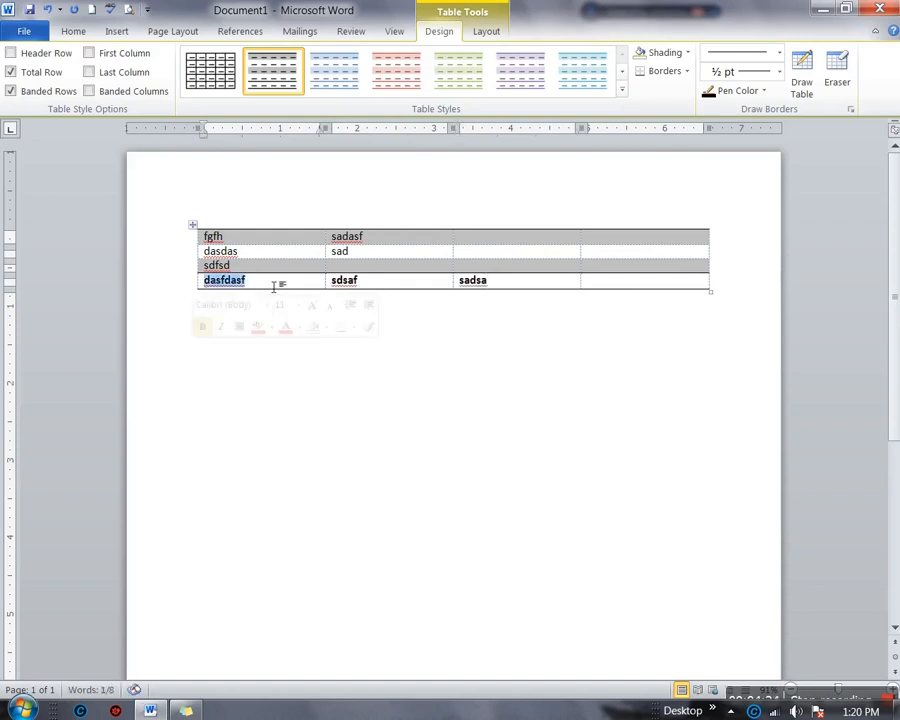
# Turn off Total Row, switch First Column on and off again, and toggle Last Column styling
pyautogui.click(11, 72)
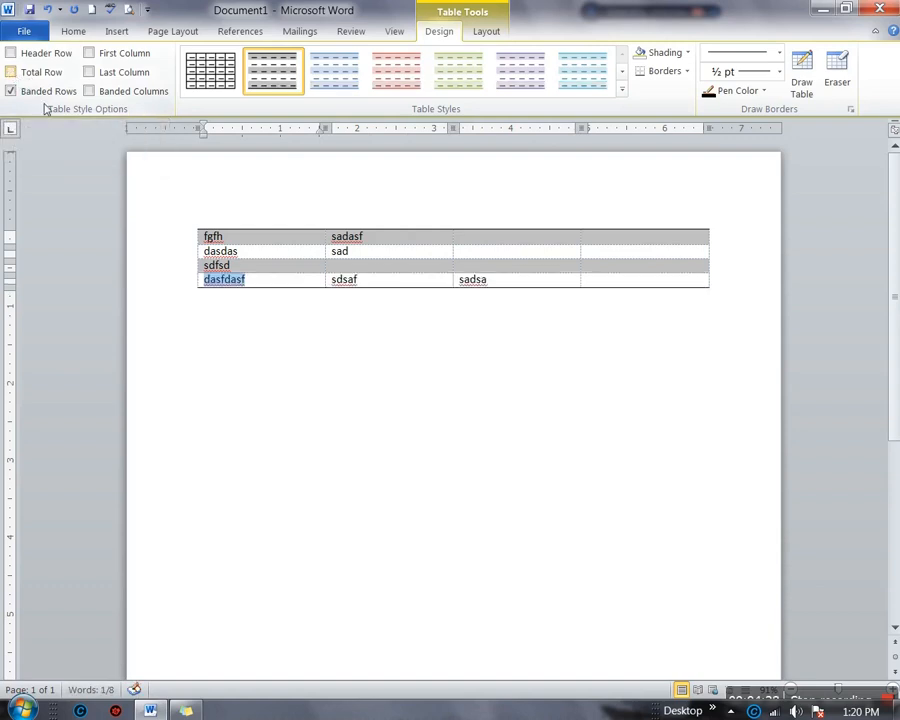
pyautogui.click(88, 54)
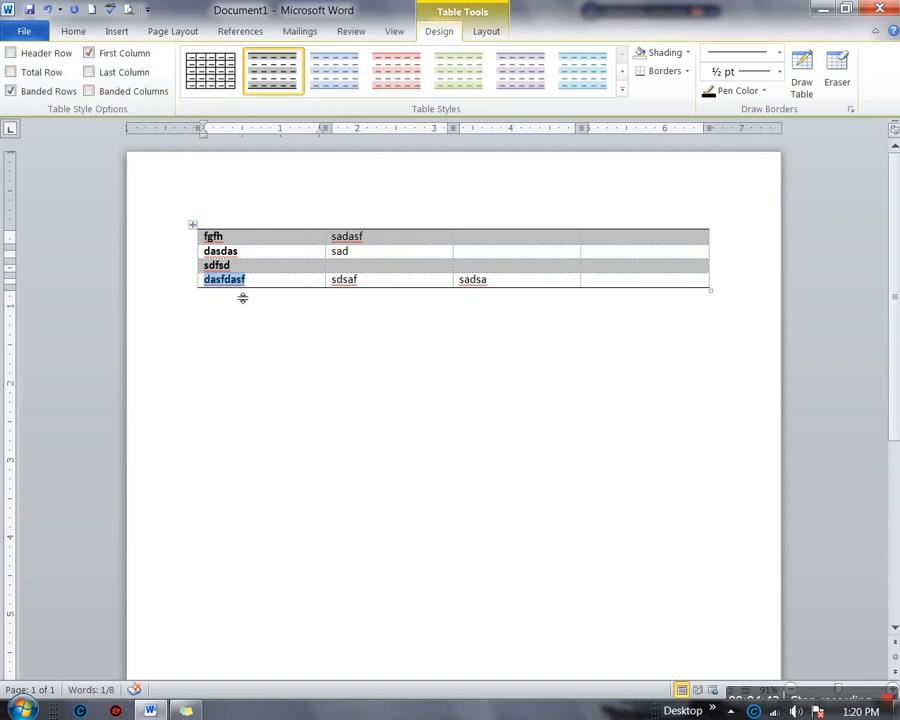
pyautogui.click(245, 241)
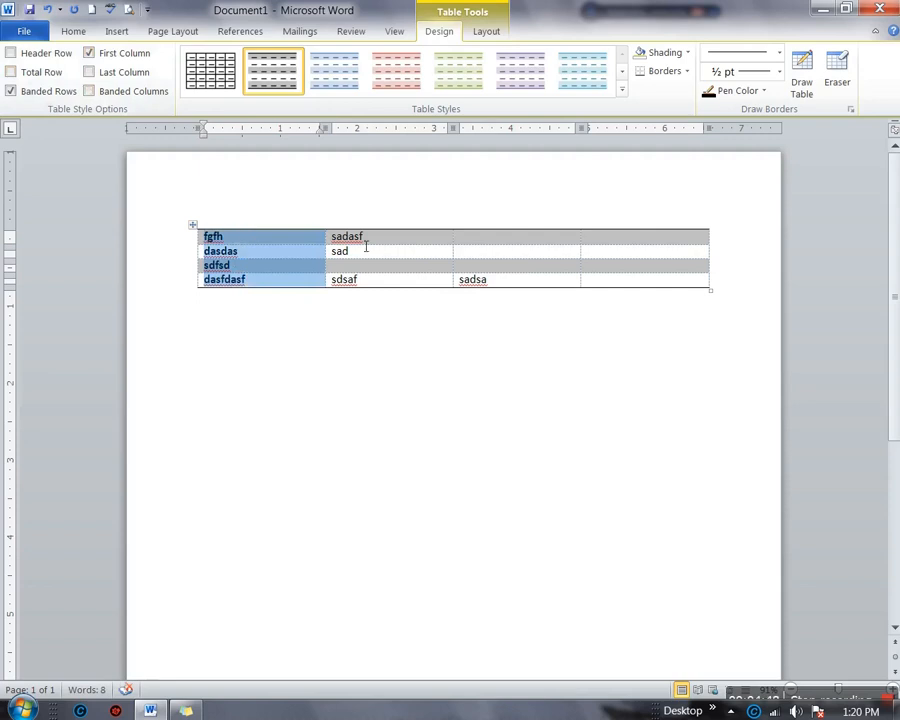
pyautogui.click(366, 243)
pyautogui.press('Tab')
pyautogui.press('Tab')
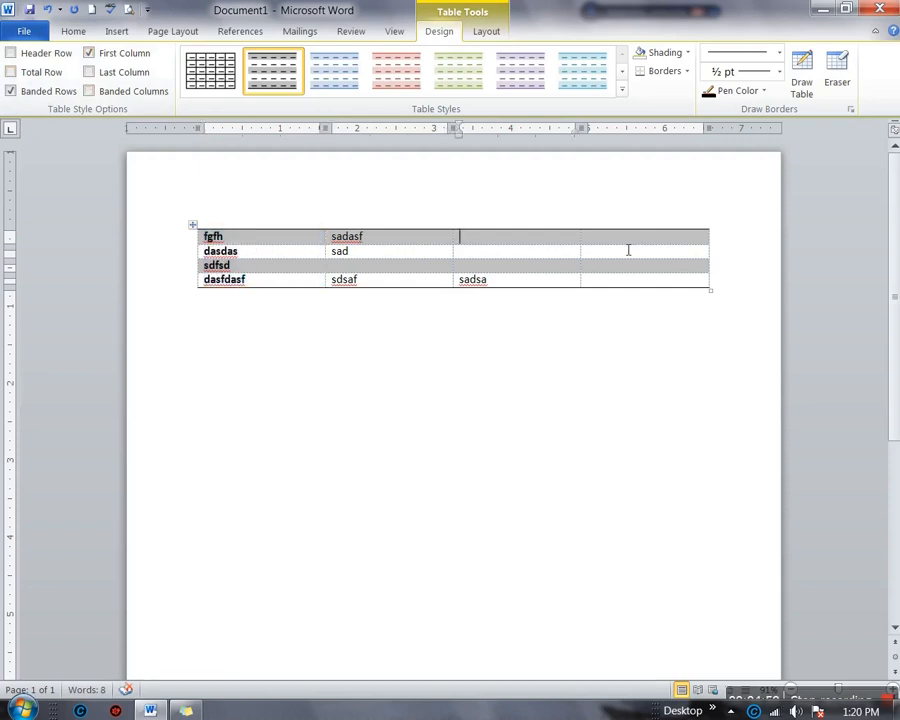
pyautogui.click(628, 284)
pyautogui.click(90, 54)
pyautogui.click(89, 72)
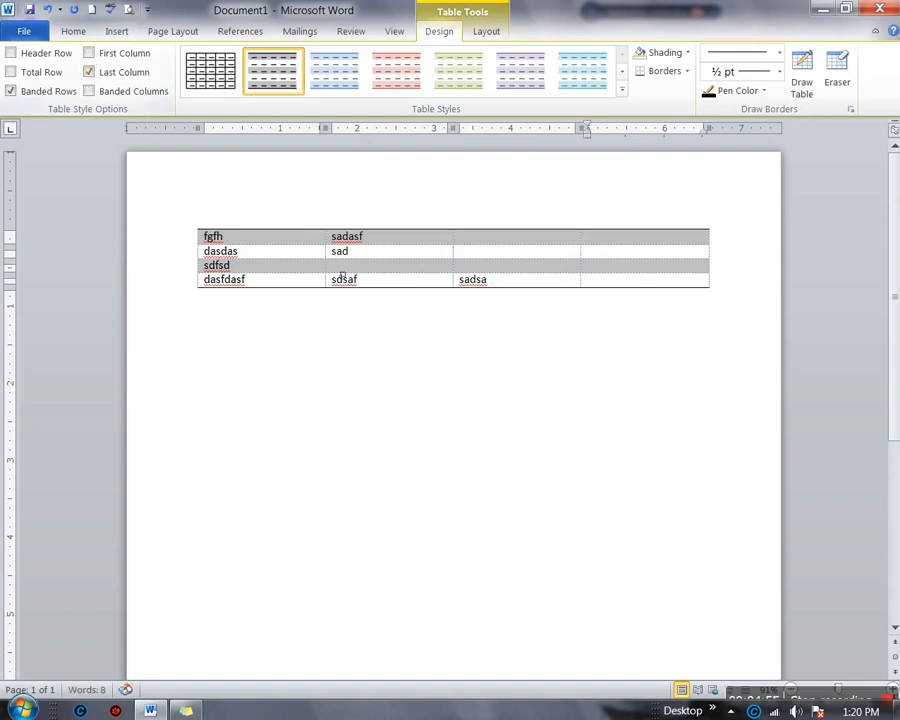
# Type 'dgsdsf', 'dsfdsf' and 'dsfvd' into the fourth column, then select that column
pyautogui.click(620, 241)
pyautogui.write('dgsdsf')
pyautogui.press('Down')
pyautogui.press('Down')
pyautogui.write('dsfdsf')
pyautogui.click(598, 284)
pyautogui.write('dsfvd')
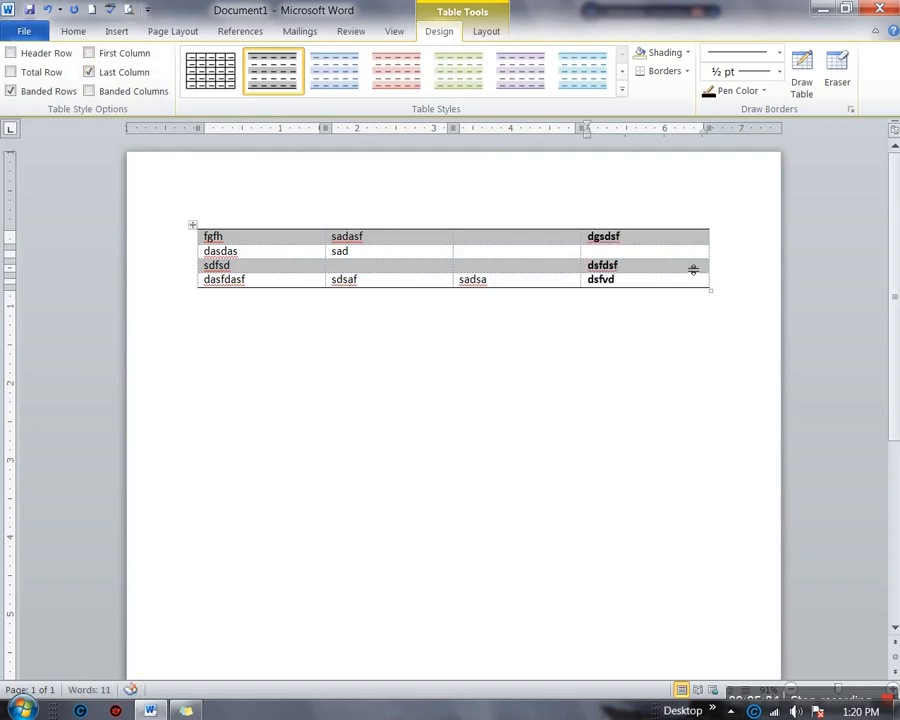
pyautogui.click(618, 233)
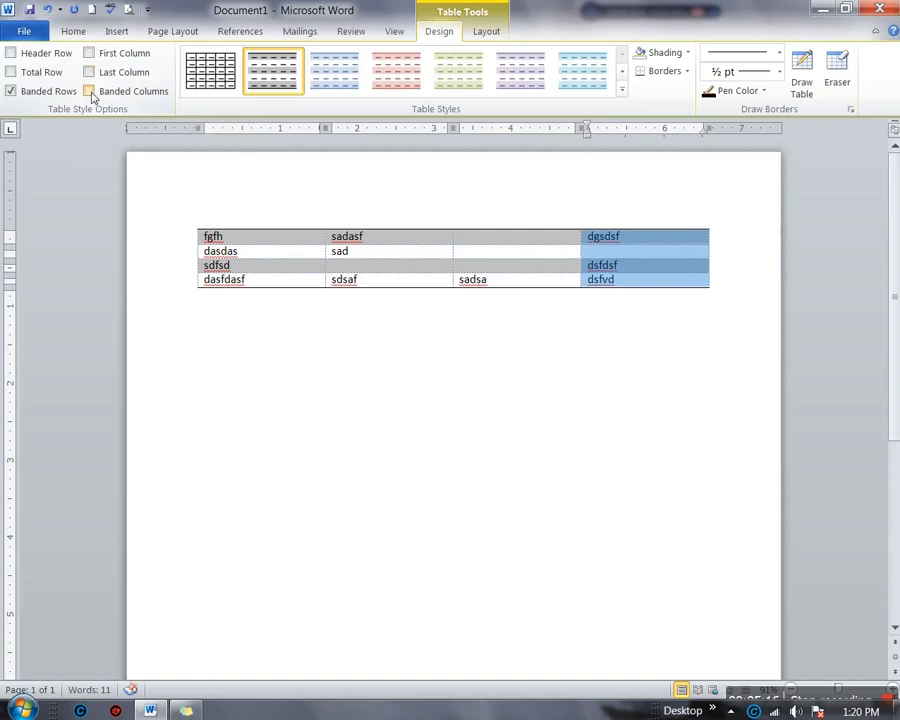
# Try Banded Columns, turn off Banded Rows, turn on Header Row, then drop Banded Columns
pyautogui.click(89, 91)
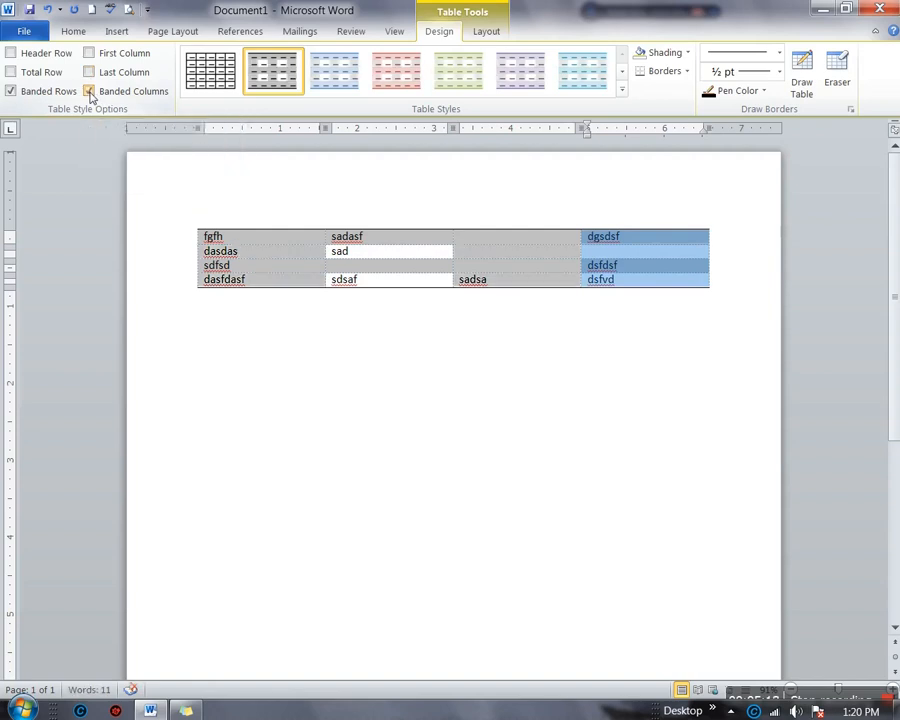
pyautogui.click(10, 91)
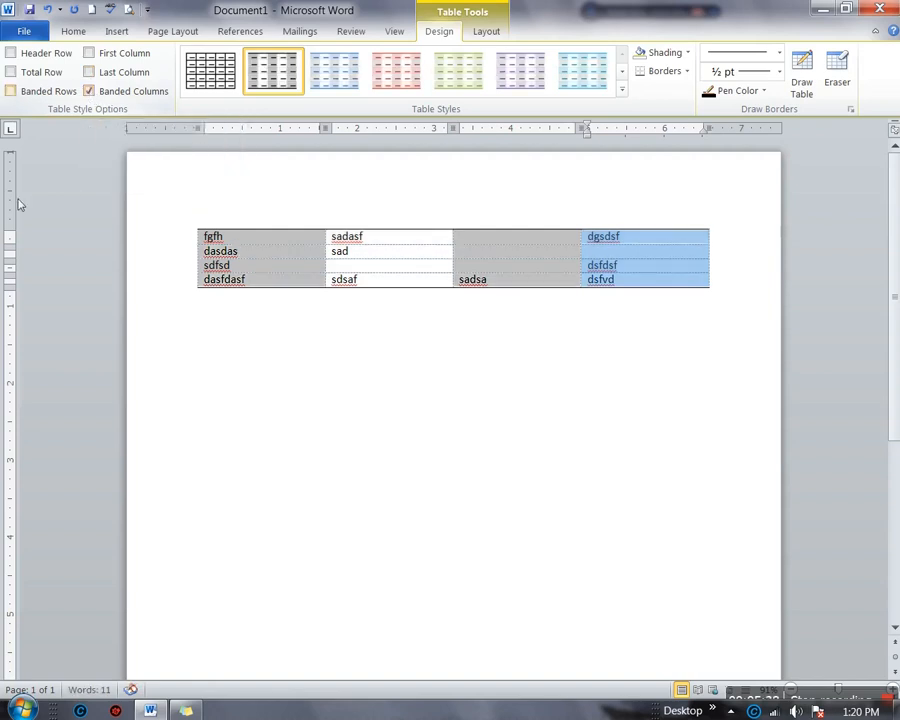
pyautogui.click(10, 53)
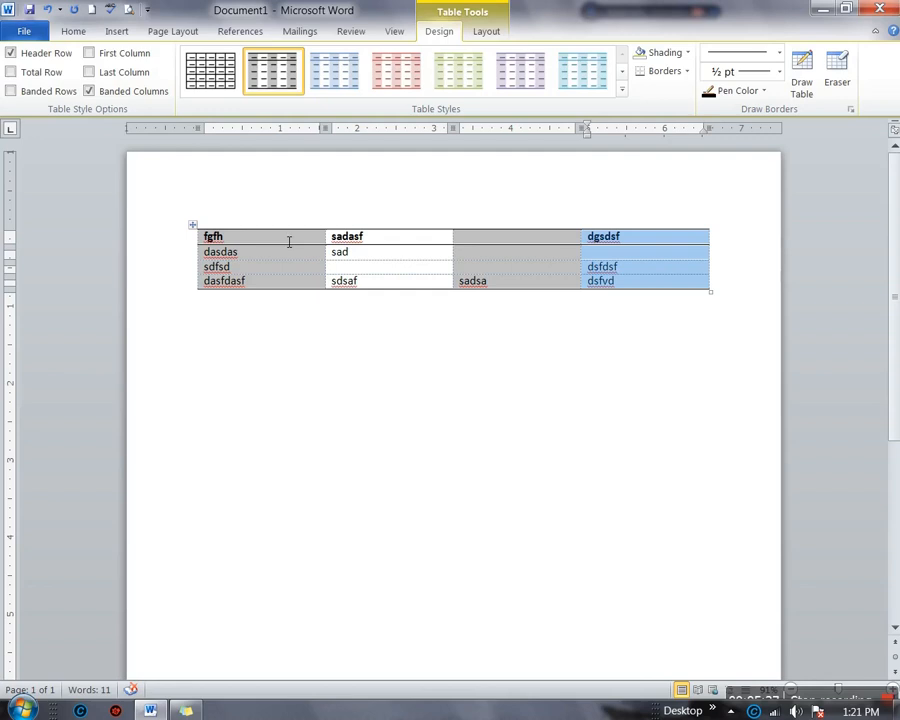
pyautogui.click(90, 91)
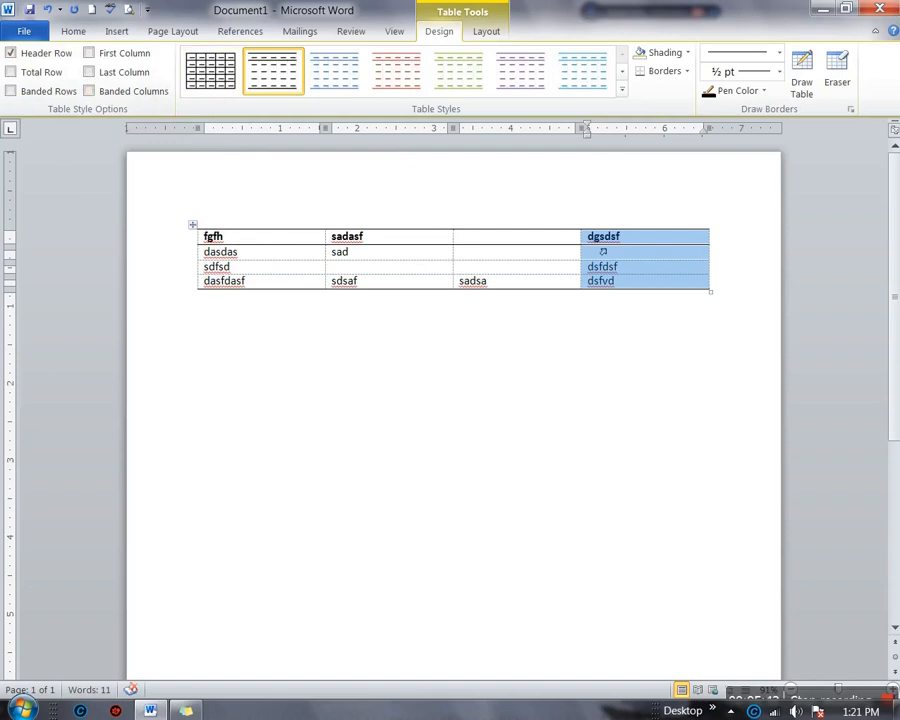
# Preview light blue, red, green and purple styles, then apply the dark blue heavy-ruled style
pyautogui.click(366, 74)
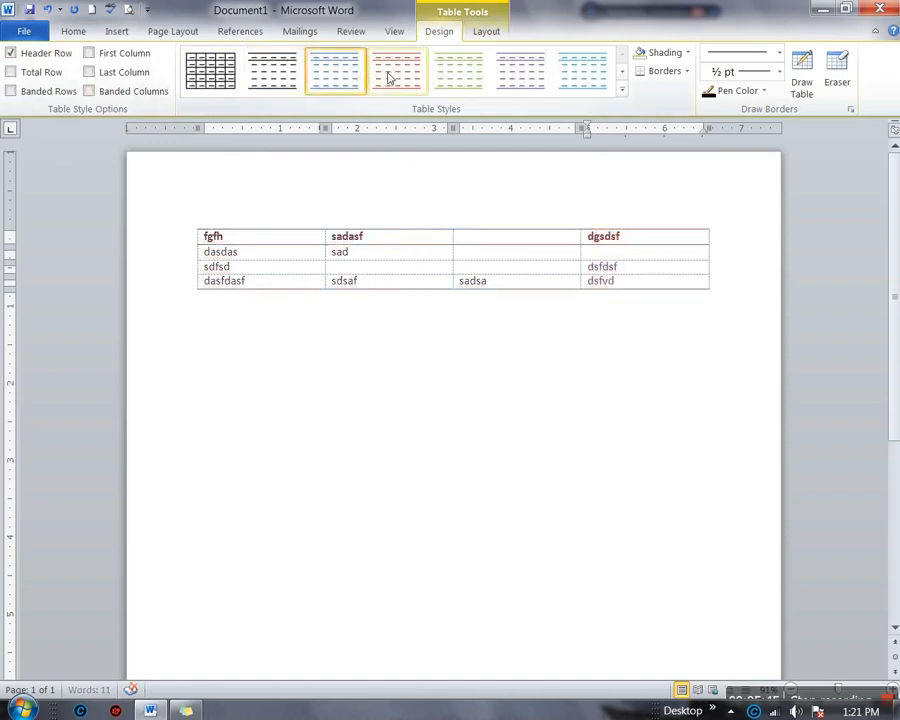
pyautogui.click(390, 77)
pyautogui.click(455, 75)
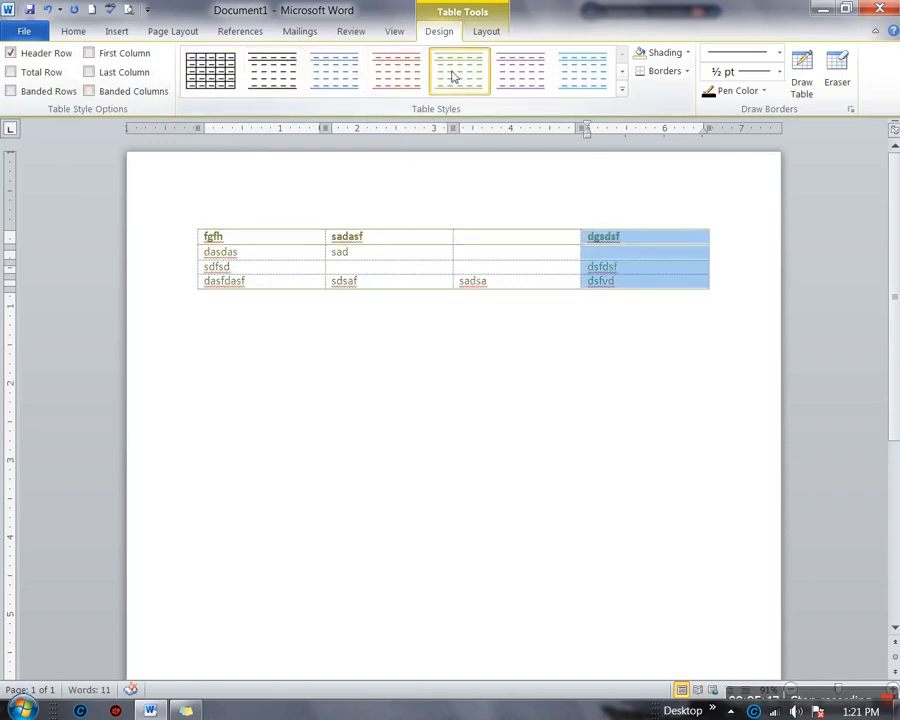
pyautogui.click(521, 76)
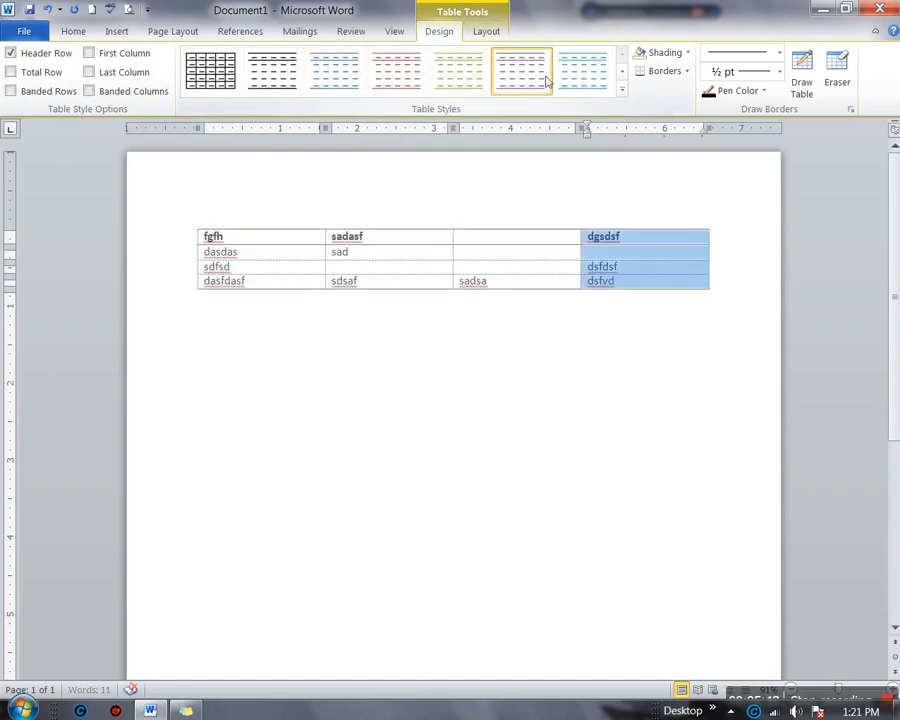
pyautogui.click(619, 94)
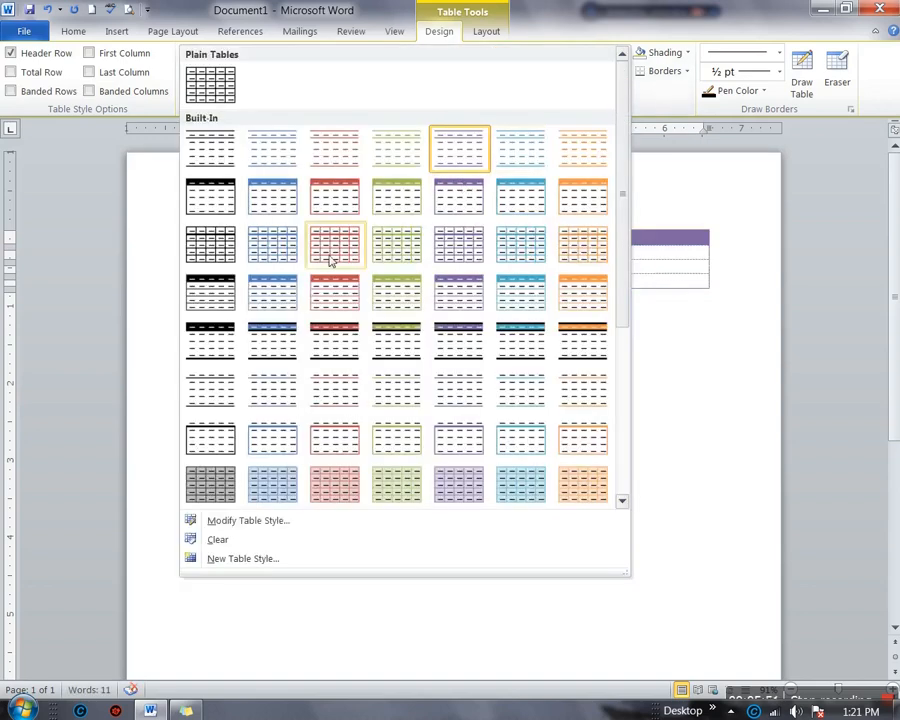
pyautogui.click(291, 337)
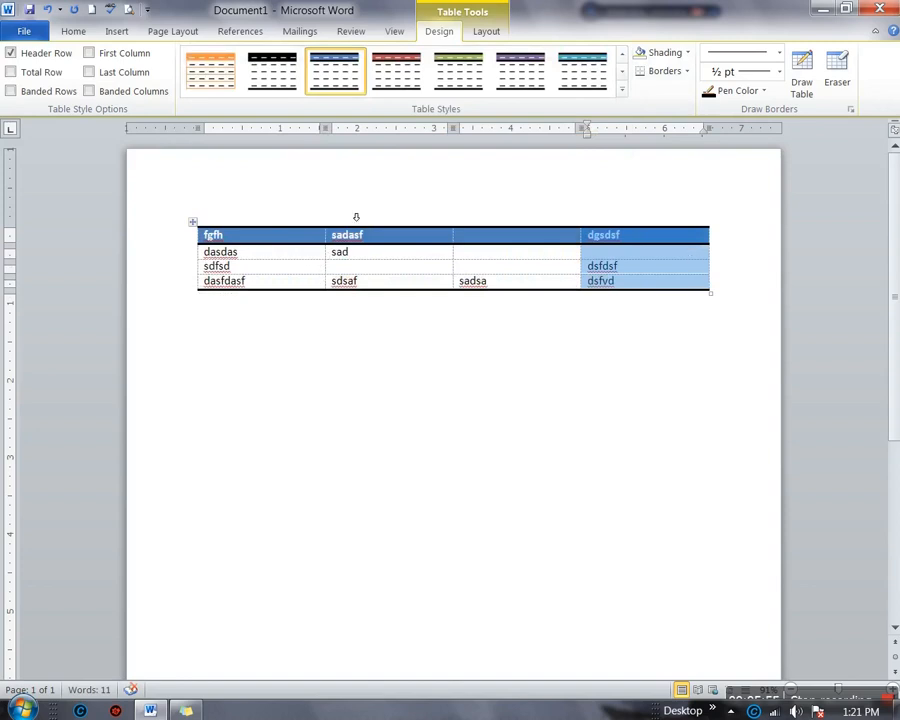
pyautogui.click(520, 258)
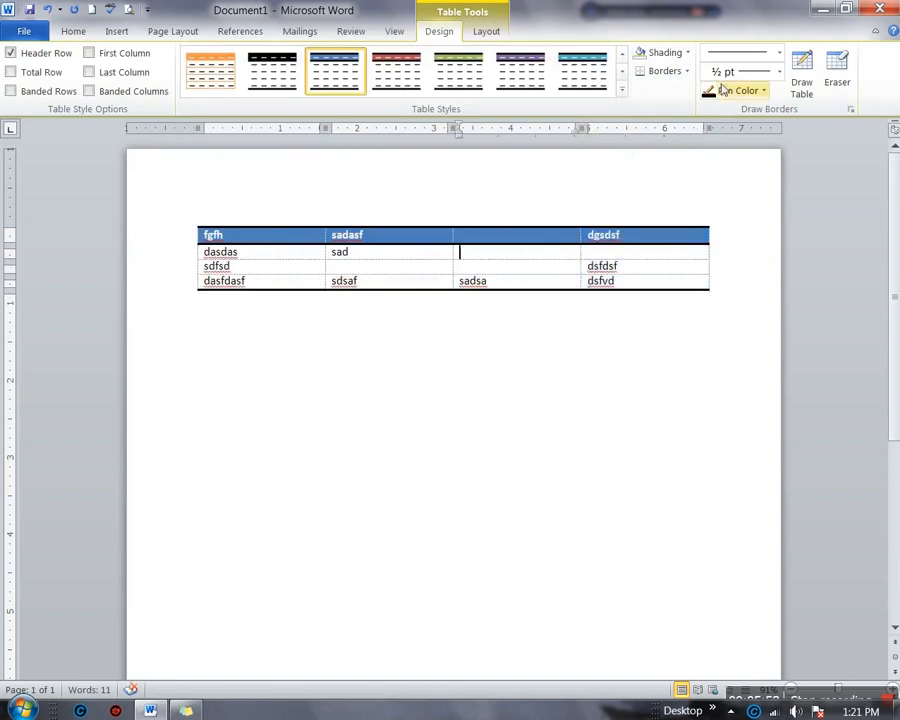
# Give the empty row-3, column-2 cell a pink shading fill
pyautogui.click(686, 55)
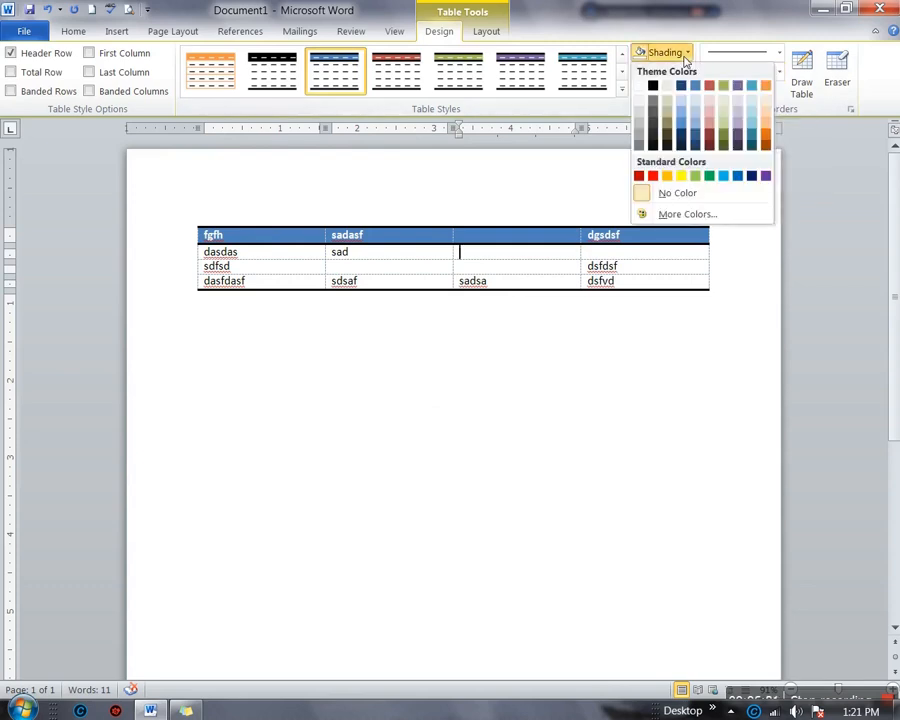
pyautogui.click(380, 273)
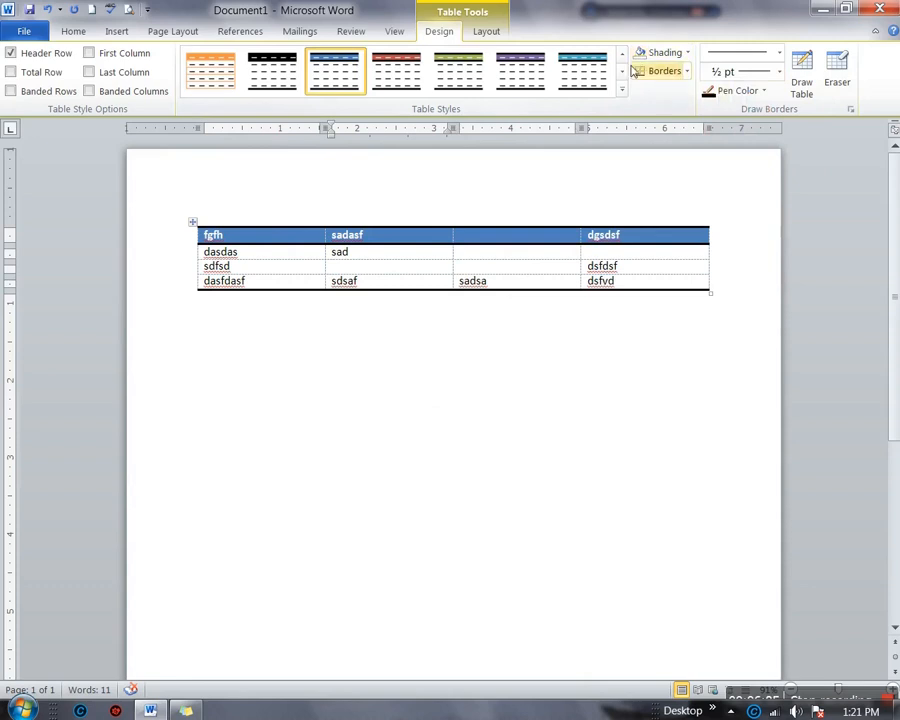
pyautogui.click(686, 53)
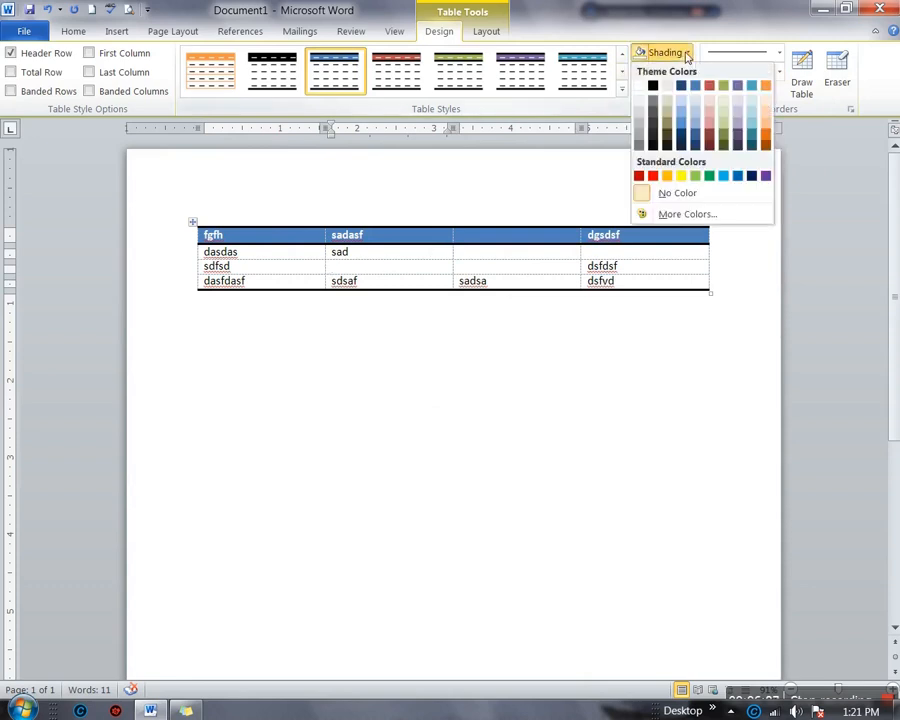
pyautogui.click(707, 125)
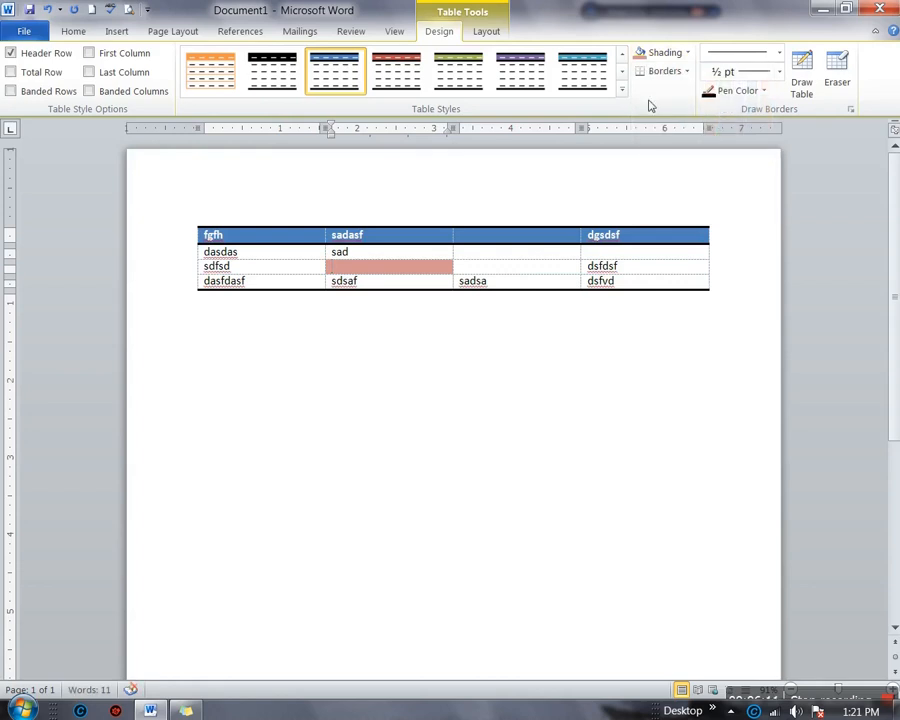
pyautogui.click(688, 53)
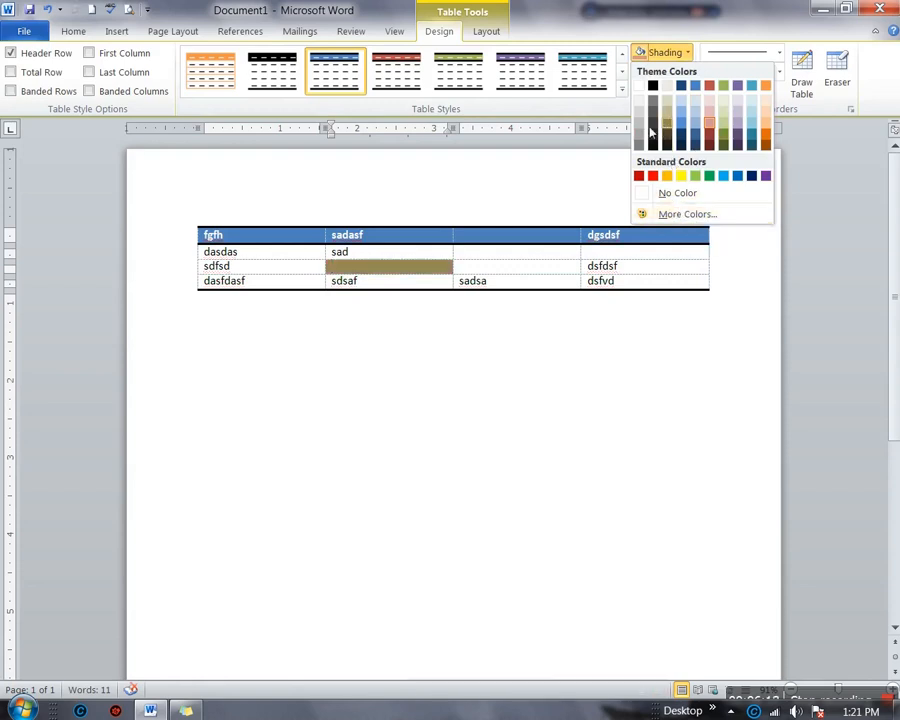
pyautogui.click(593, 194)
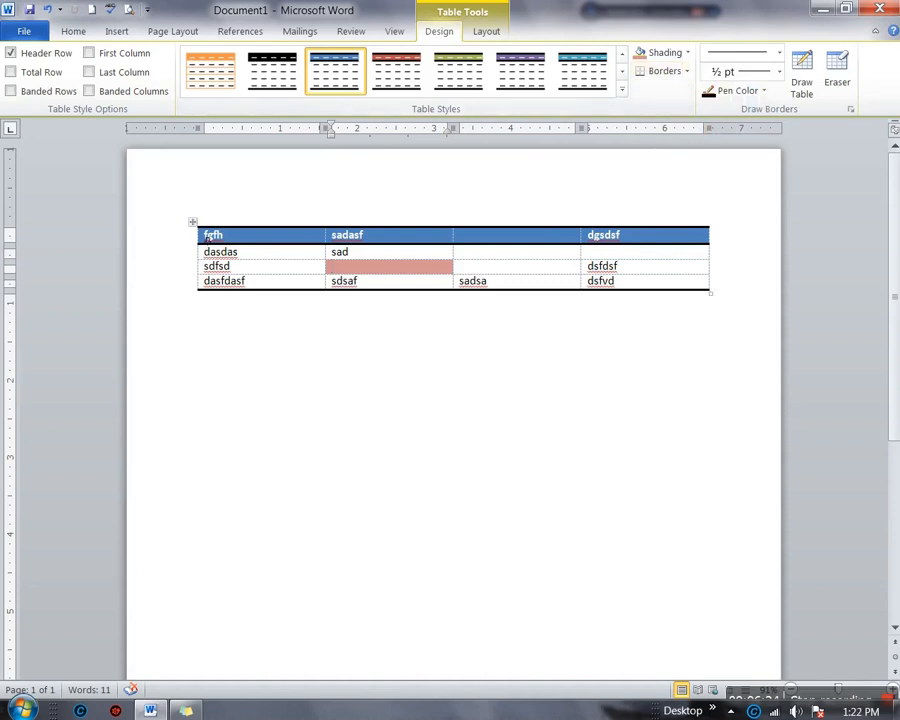
# Select the table and switch it to the plain Table Grid style after trying an orange one
pyautogui.click(194, 224)
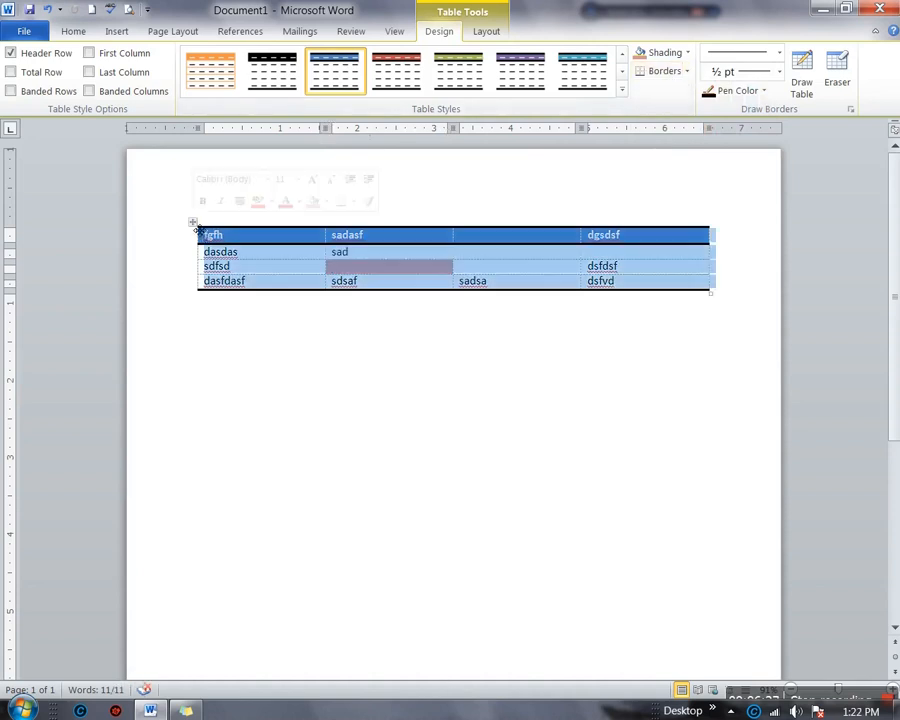
pyautogui.click(210, 70)
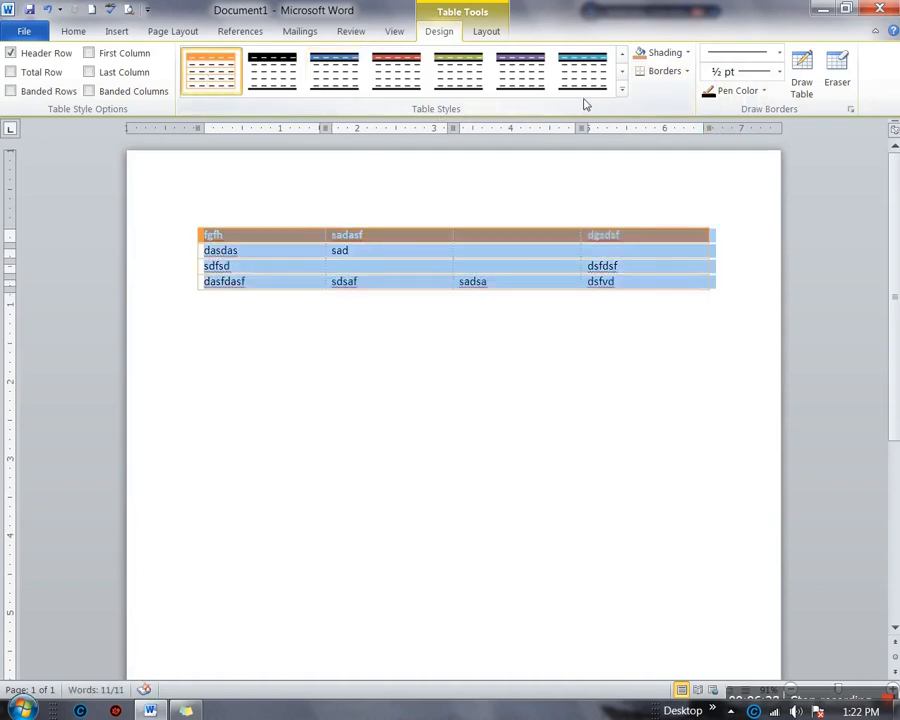
pyautogui.click(622, 94)
pyautogui.click(202, 82)
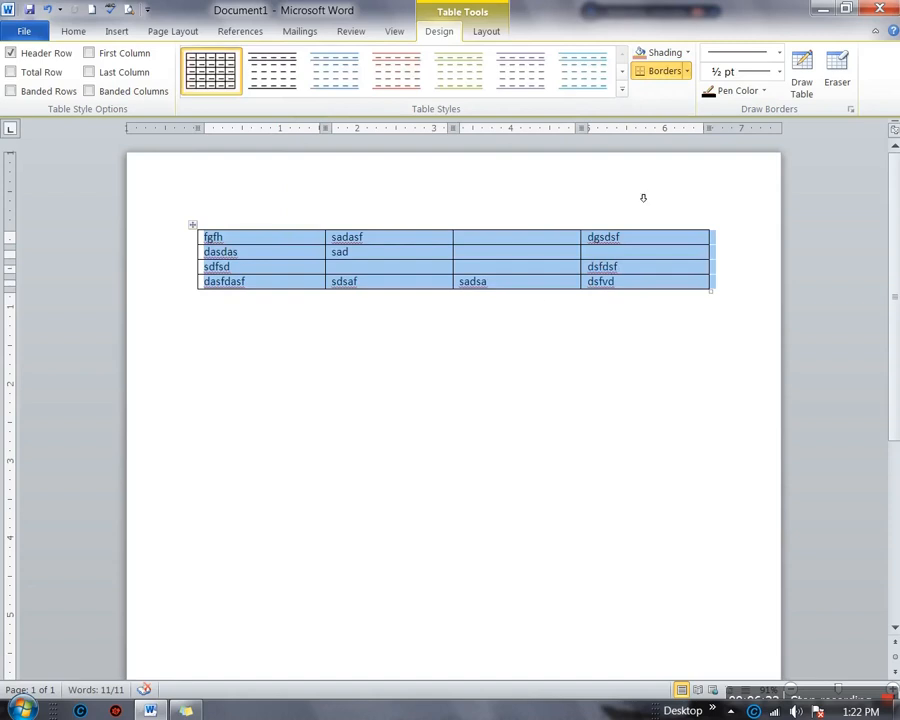
# Remove all table borders, then add back only a top border
pyautogui.click(688, 71)
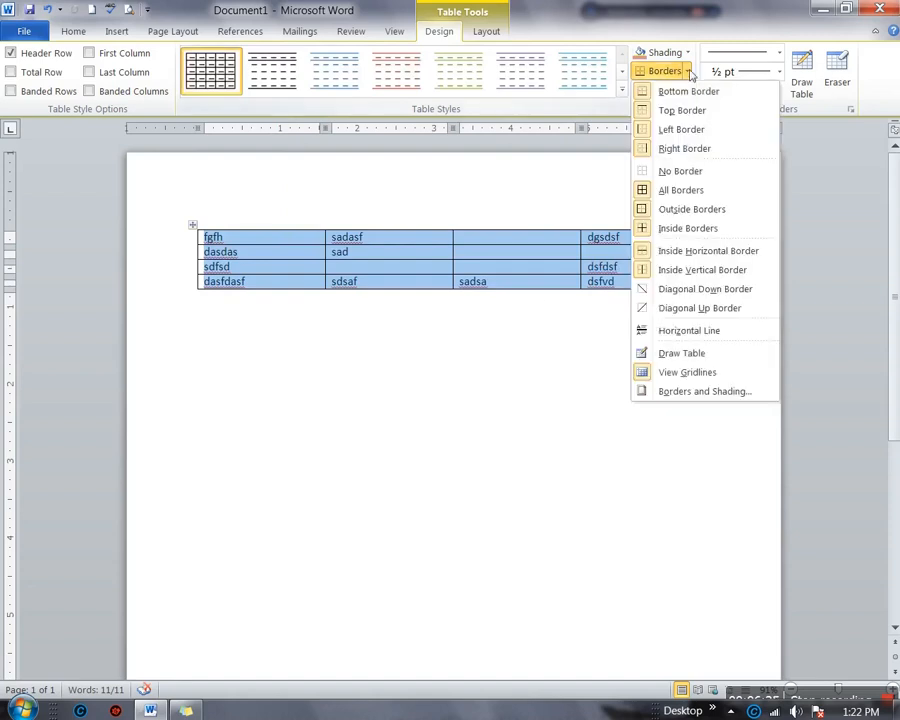
pyautogui.click(660, 172)
pyautogui.click(468, 398)
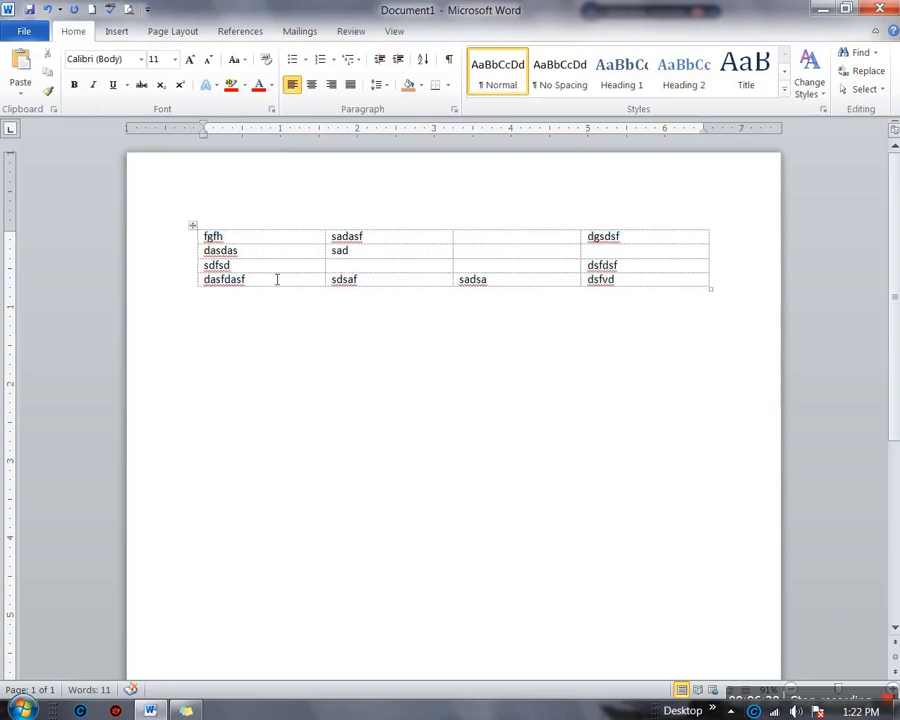
pyautogui.click(195, 227)
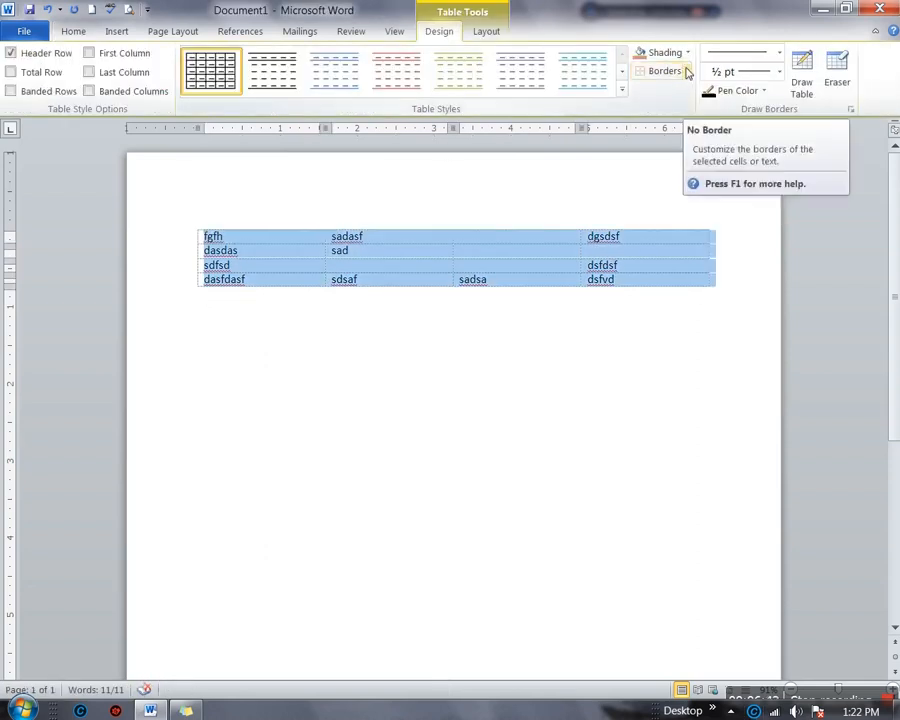
pyautogui.click(687, 72)
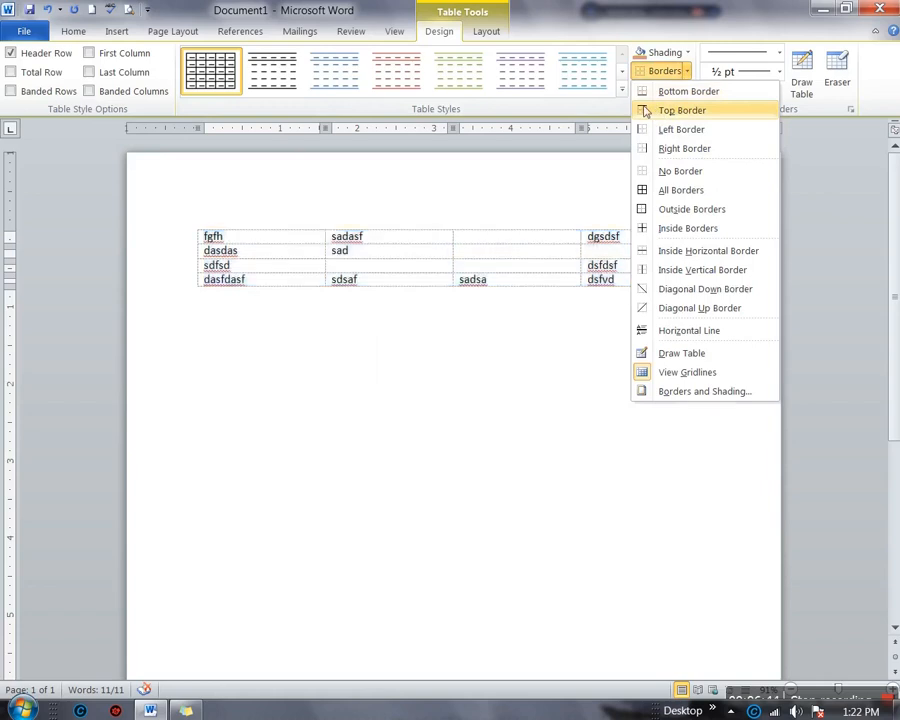
pyautogui.click(680, 110)
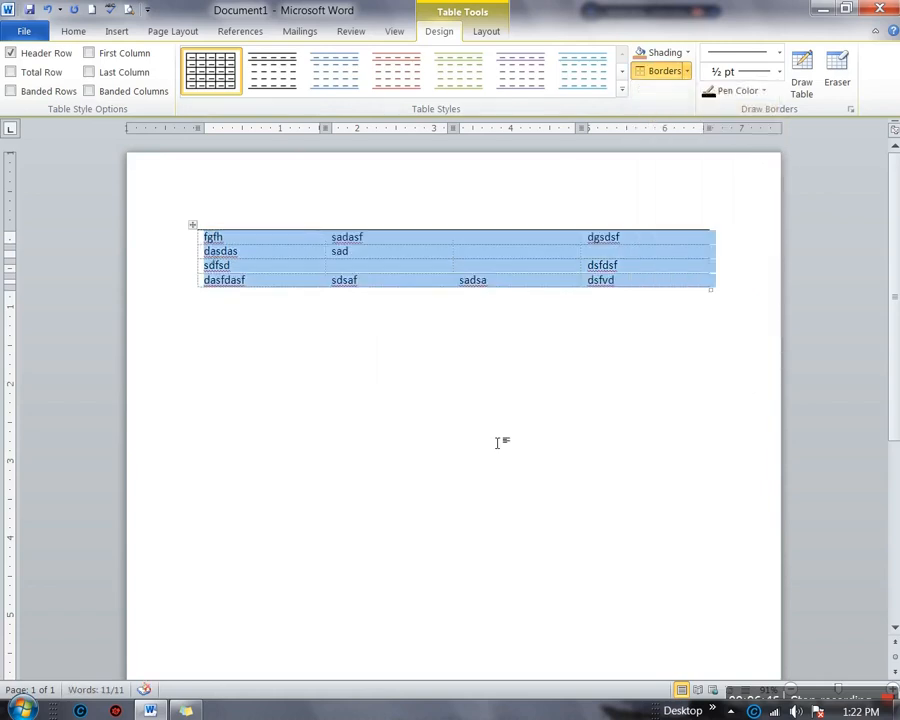
# Add a left border and a bottom border to the table
pyautogui.keyDown('ctrl'); pyautogui.scroll(2, 497, 442); pyautogui.keyUp('ctrl')
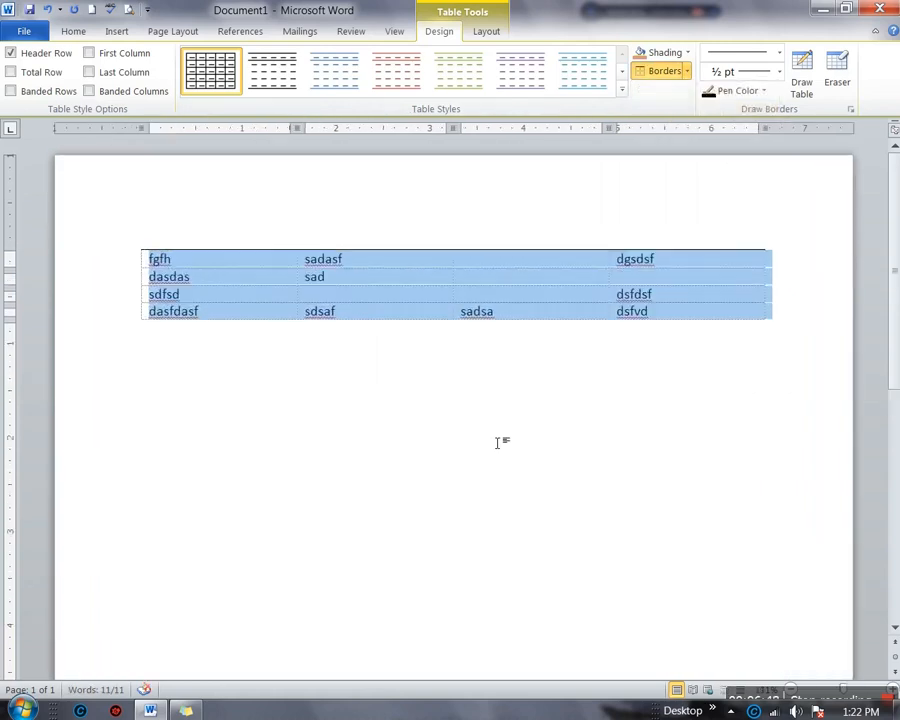
pyautogui.keyDown('ctrl'); pyautogui.scroll(1, 497, 442); pyautogui.keyUp('ctrl')
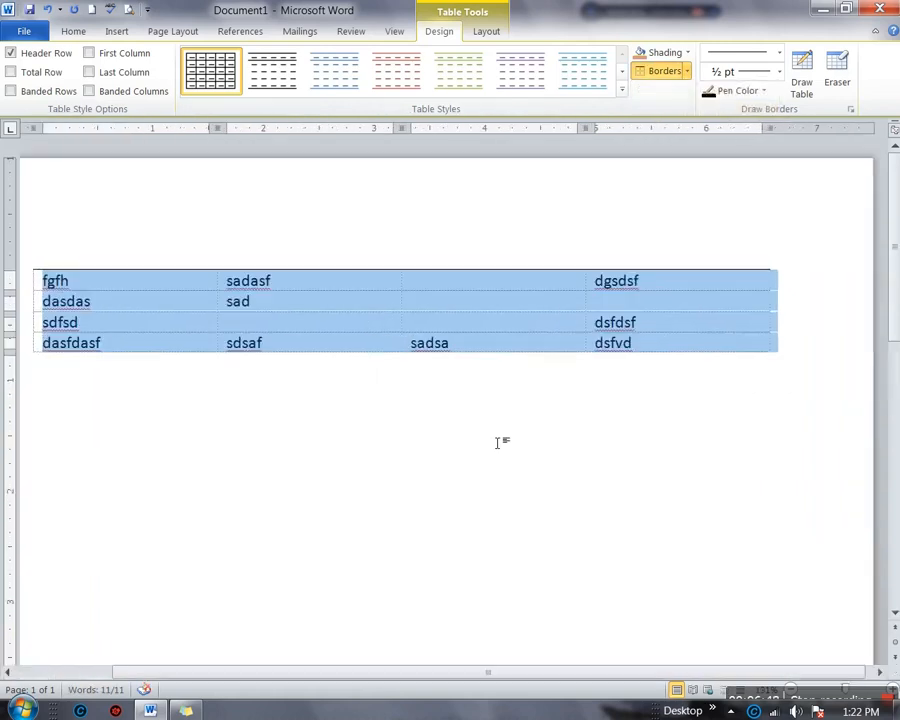
pyautogui.click(688, 73)
pyautogui.click(660, 131)
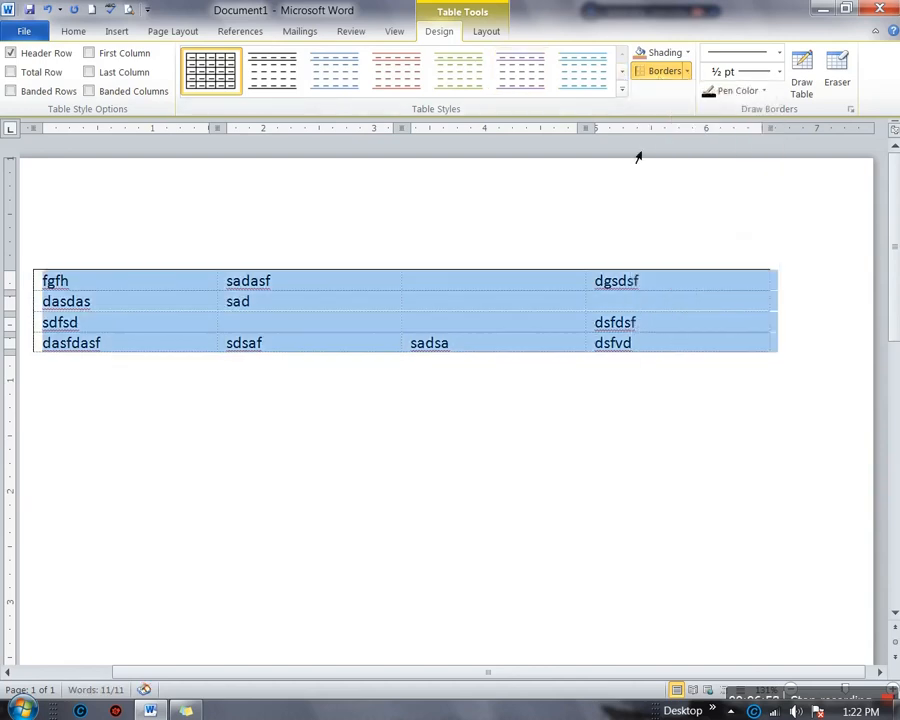
pyautogui.click(688, 73)
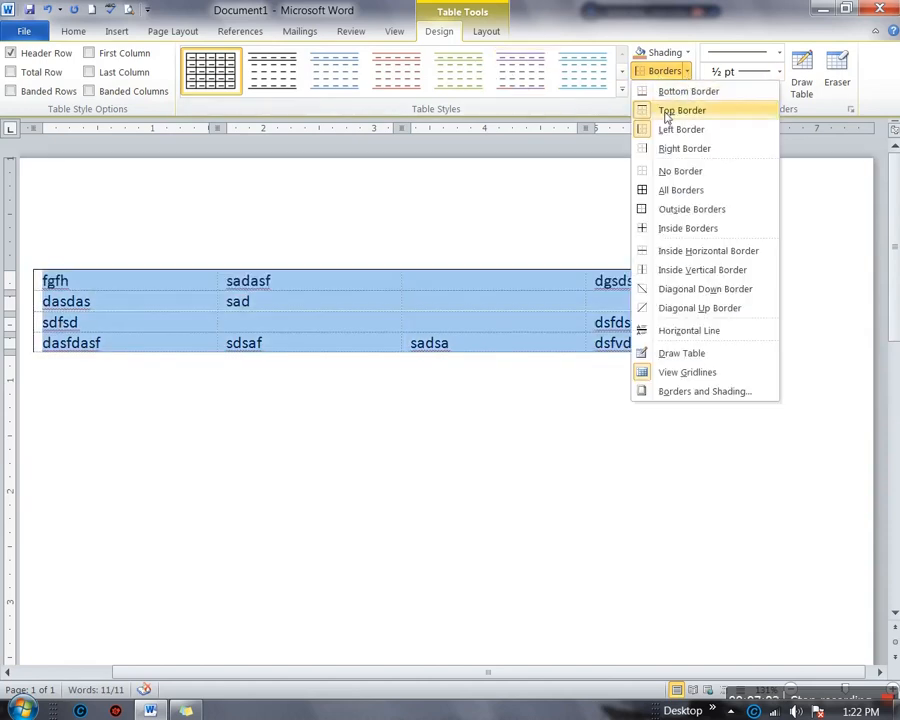
pyautogui.click(664, 92)
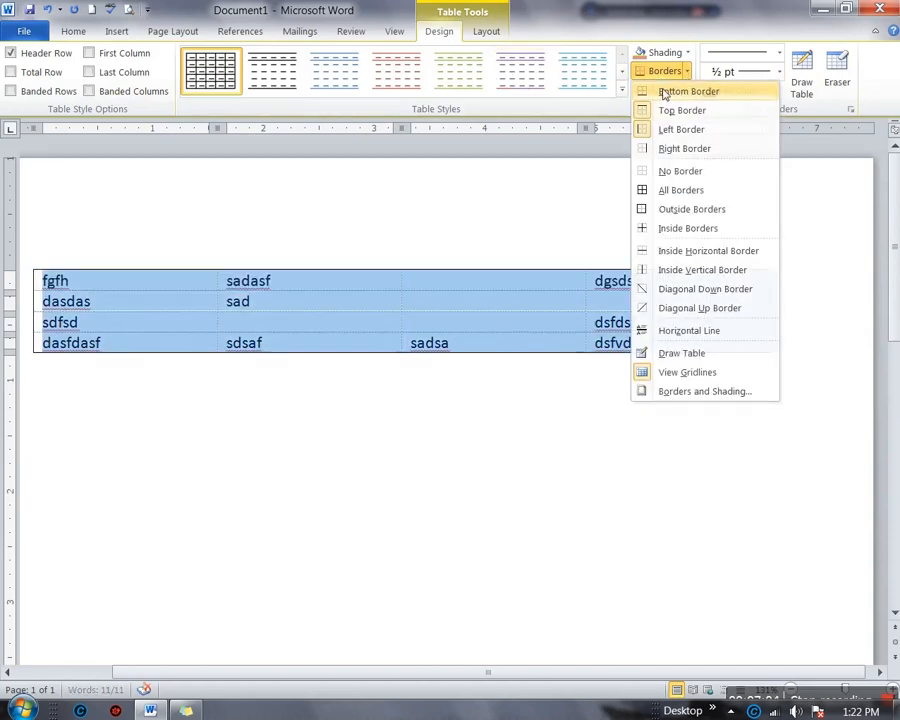
# Add right and inside borders, then strip every border with No Border
pyautogui.click(684, 74)
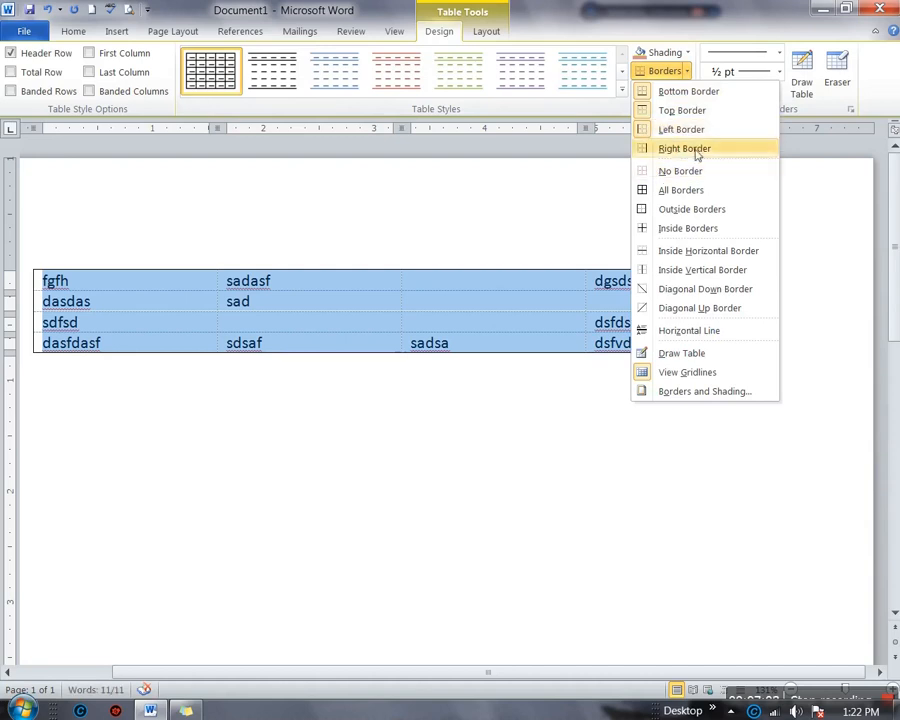
pyautogui.click(690, 149)
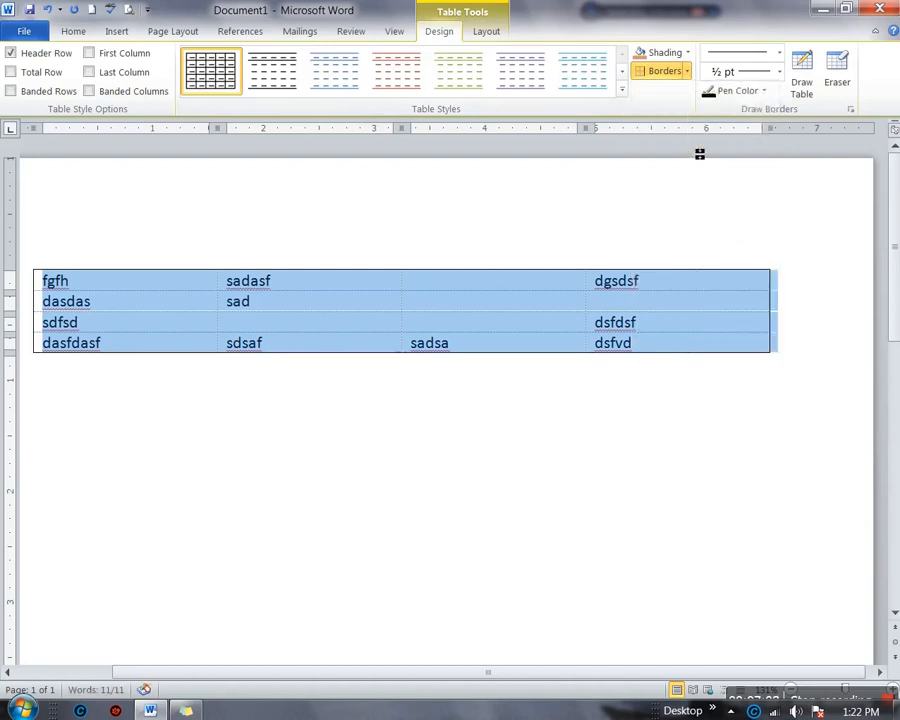
pyautogui.click(687, 72)
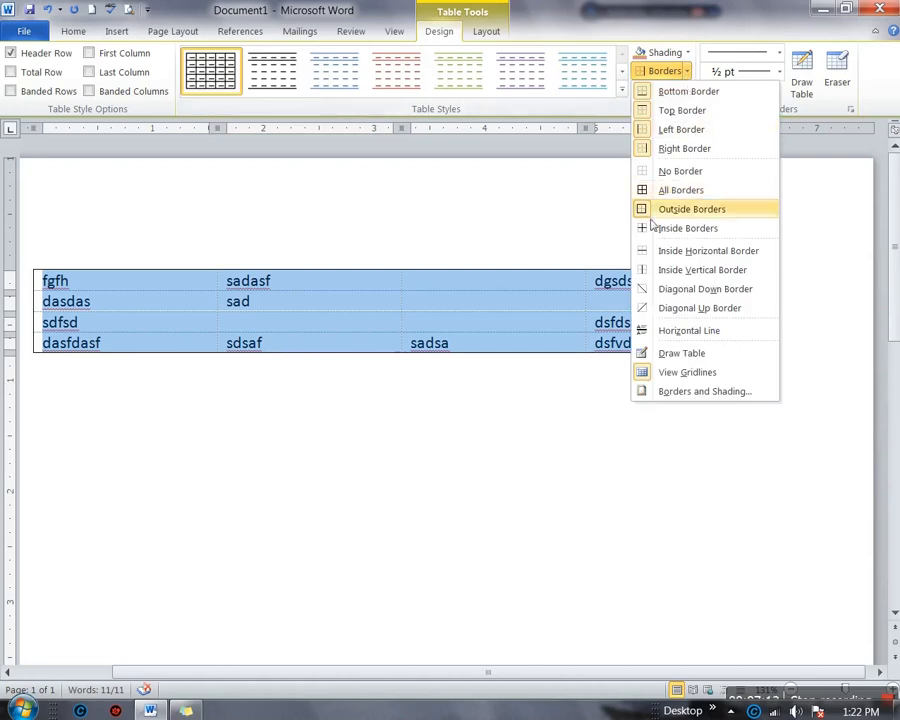
pyautogui.click(652, 229)
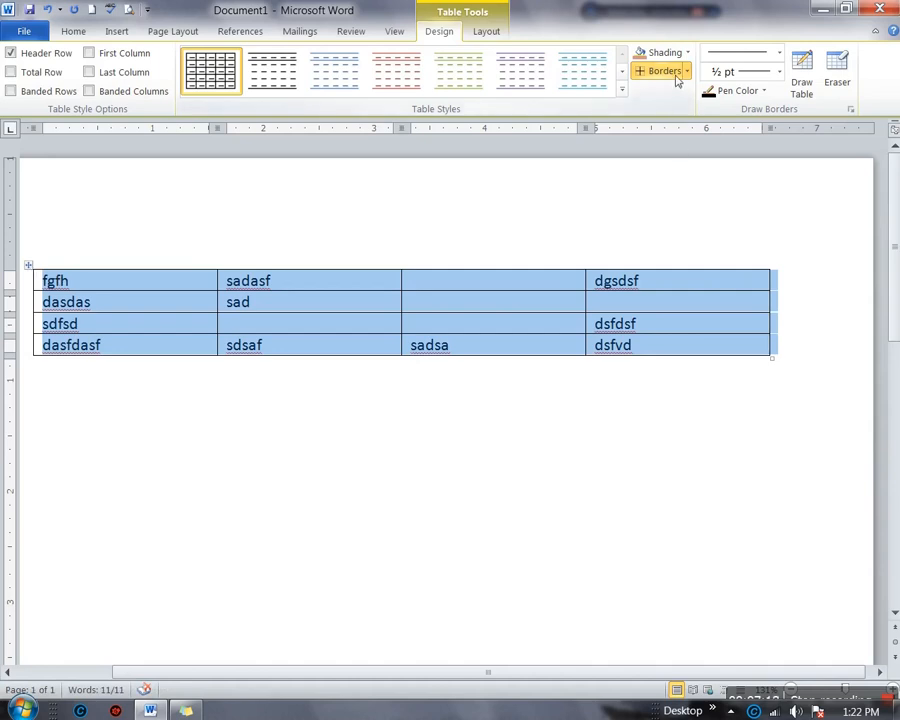
pyautogui.click(685, 71)
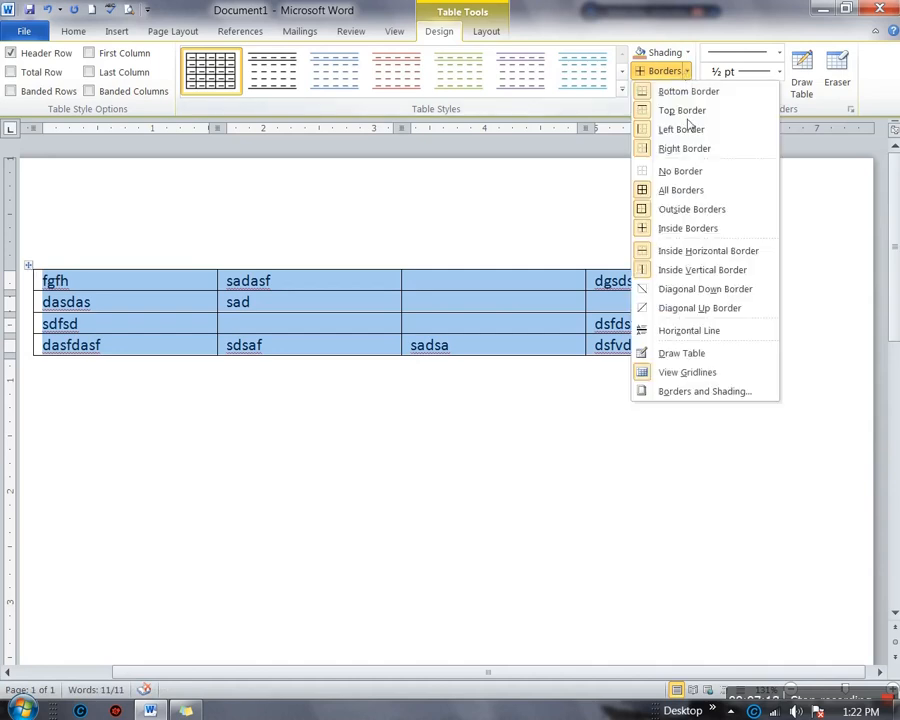
pyautogui.click(655, 172)
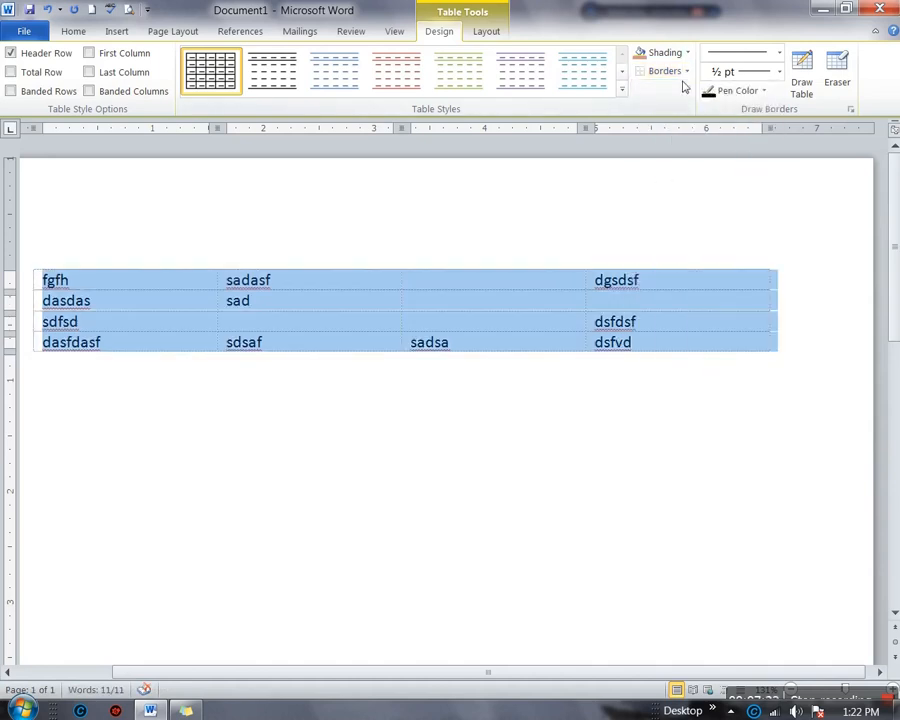
# Toggle the table's dotted gridlines off, on and off again, then deselect the table
pyautogui.click(686, 72)
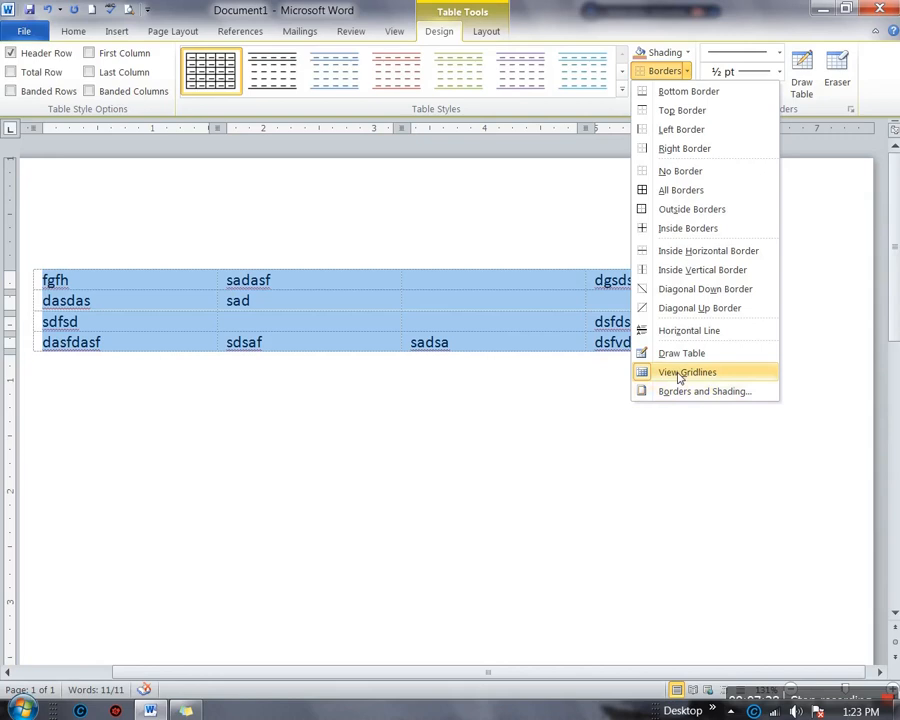
pyautogui.click(679, 374)
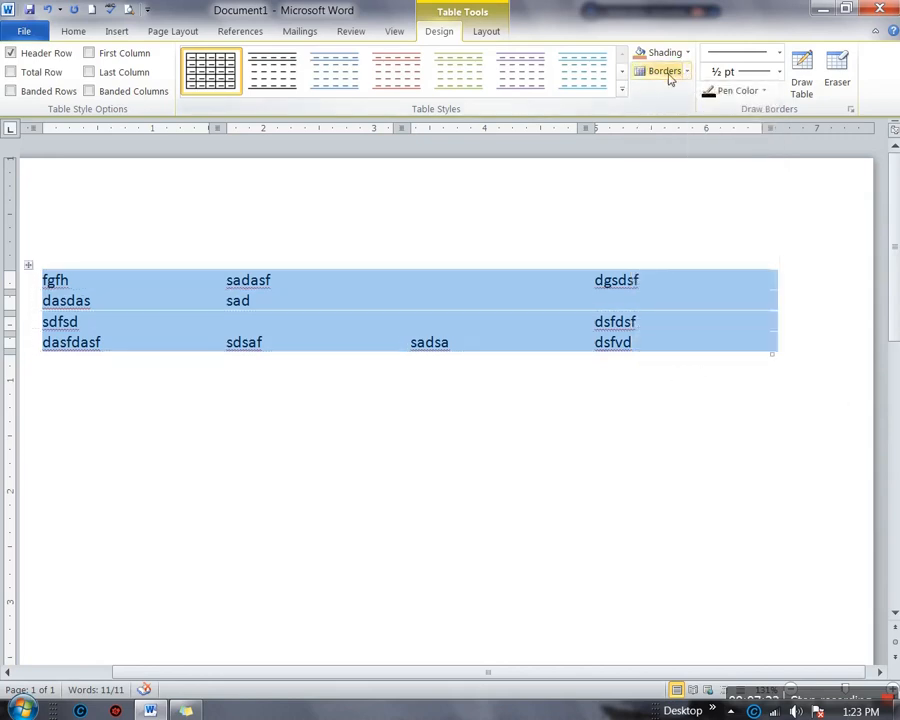
pyautogui.click(666, 72)
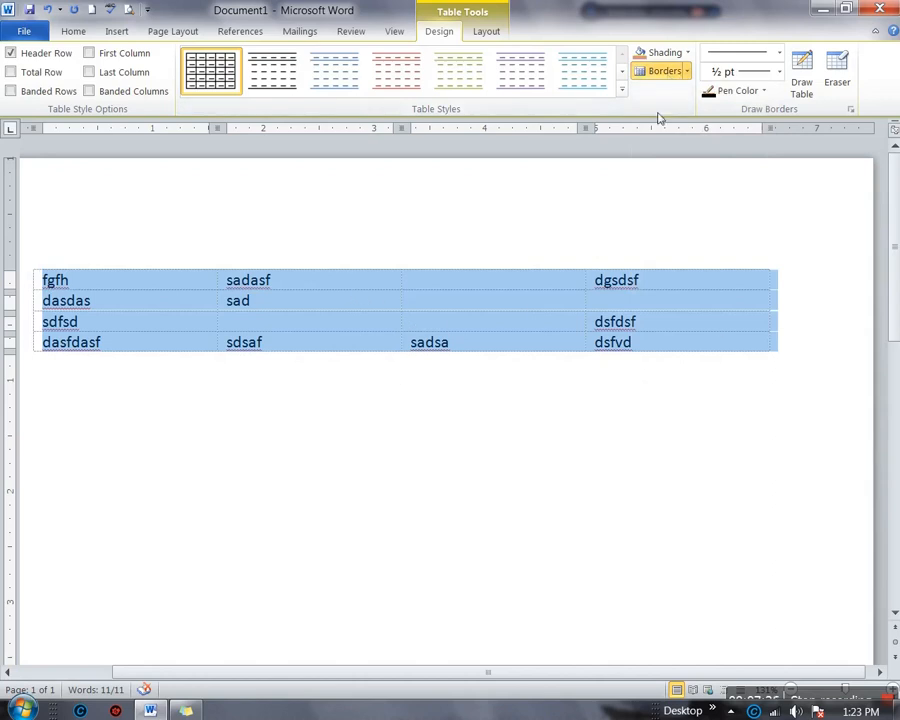
pyautogui.click(660, 72)
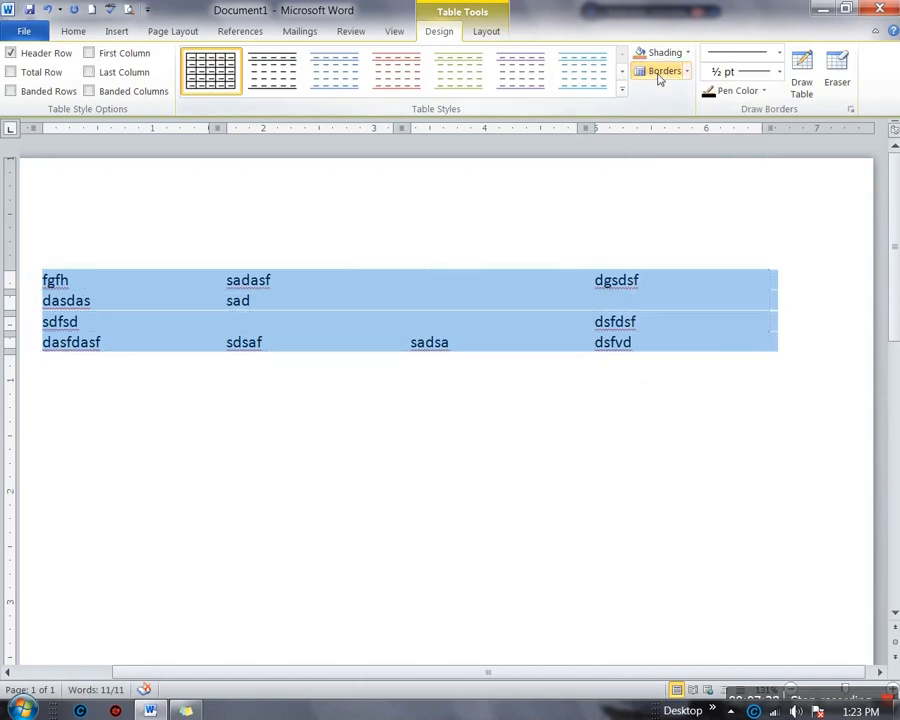
pyautogui.click(542, 498)
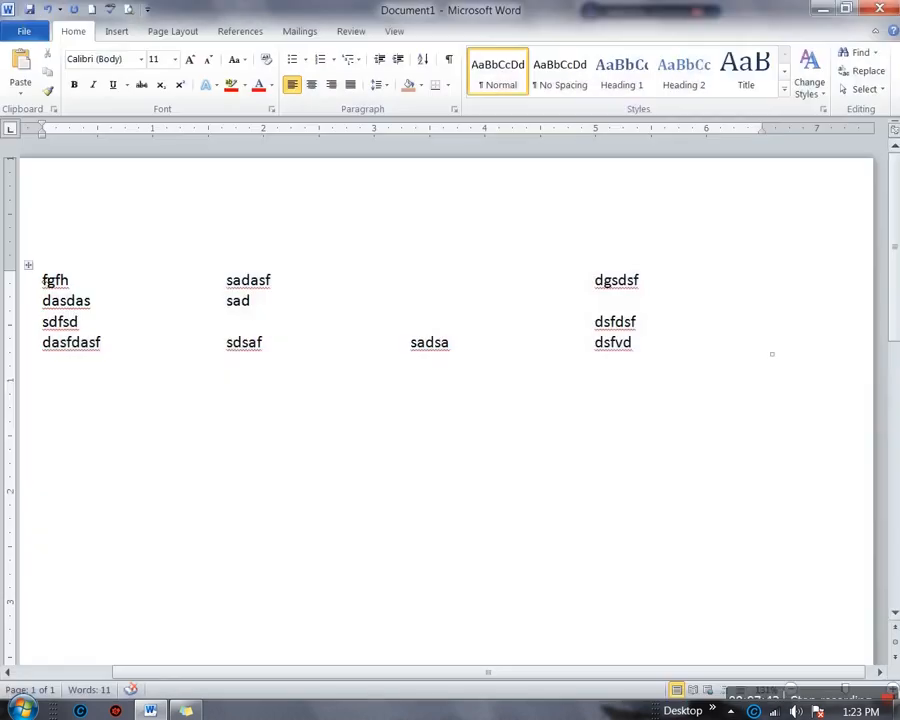
# Apply All Borders to the whole table
pyautogui.click(29, 265)
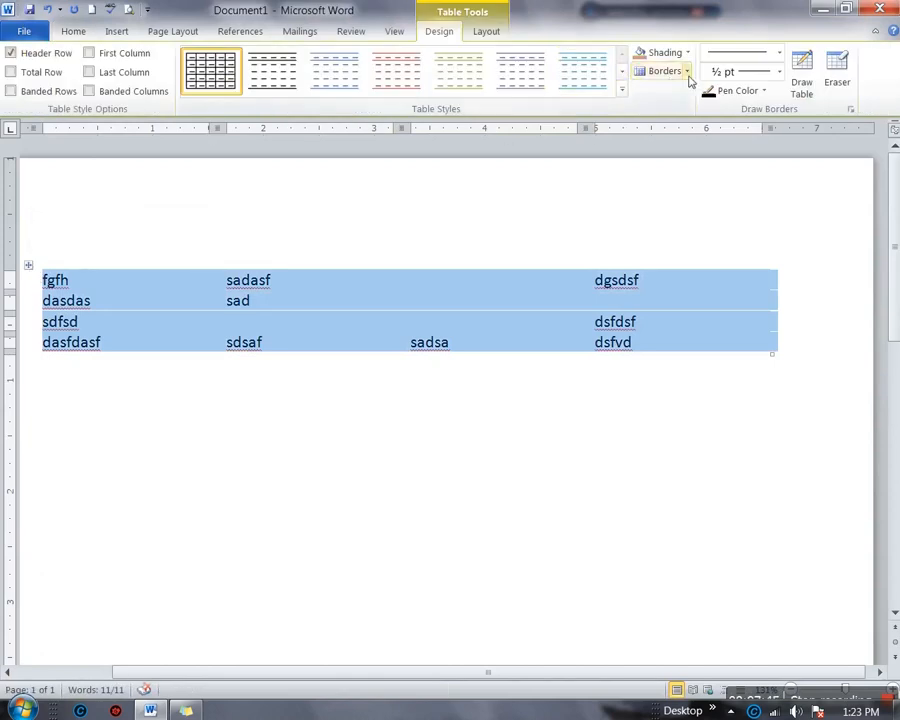
pyautogui.click(686, 72)
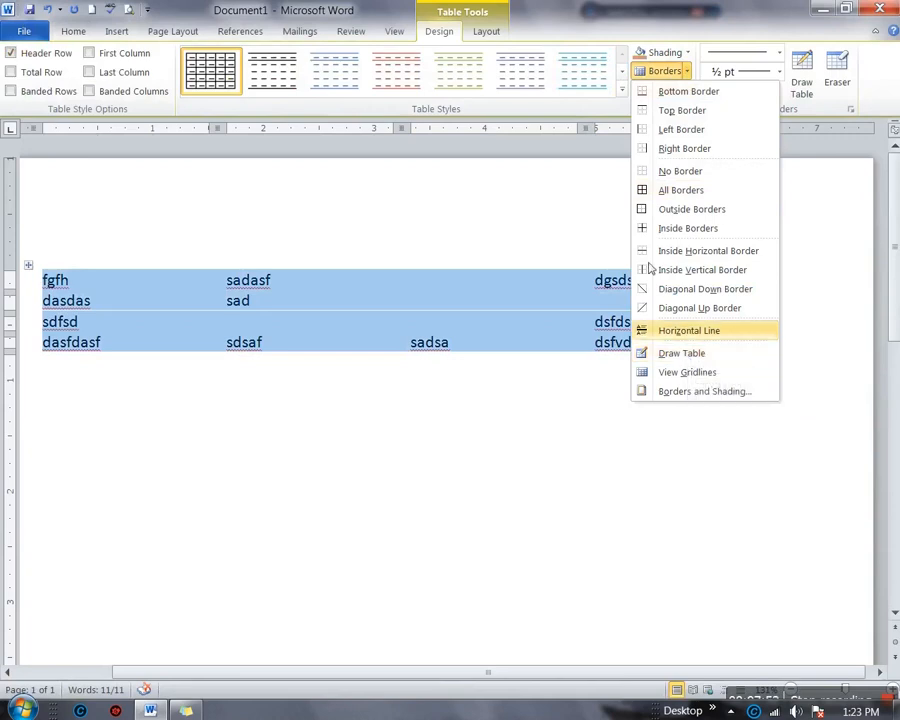
pyautogui.click(651, 191)
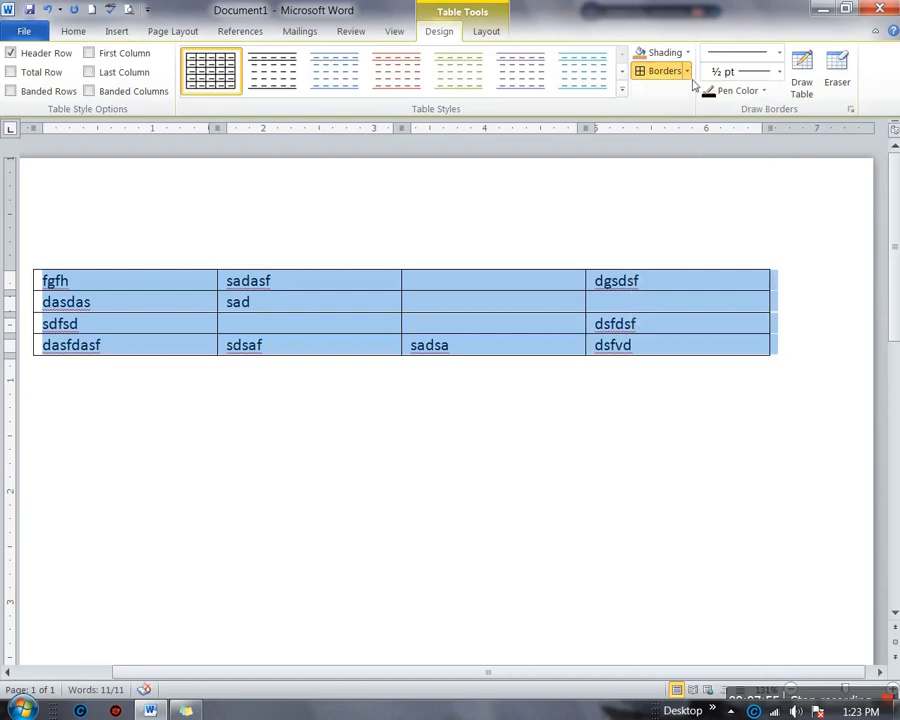
pyautogui.click(687, 72)
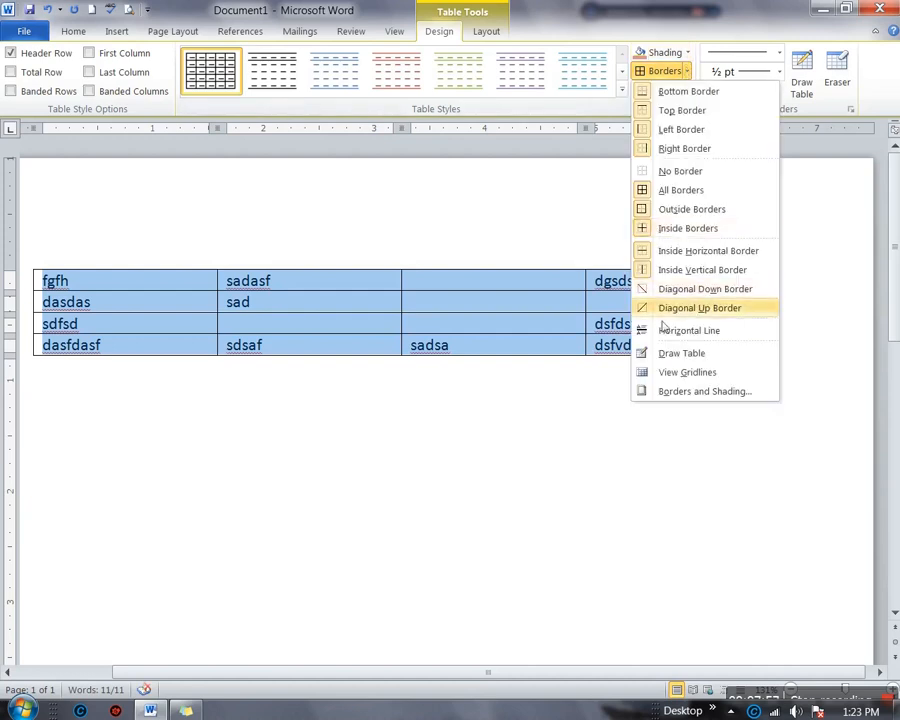
# Draw a divider through the third column, then a 3 pt black divider through the fourth
pyautogui.click(664, 355)
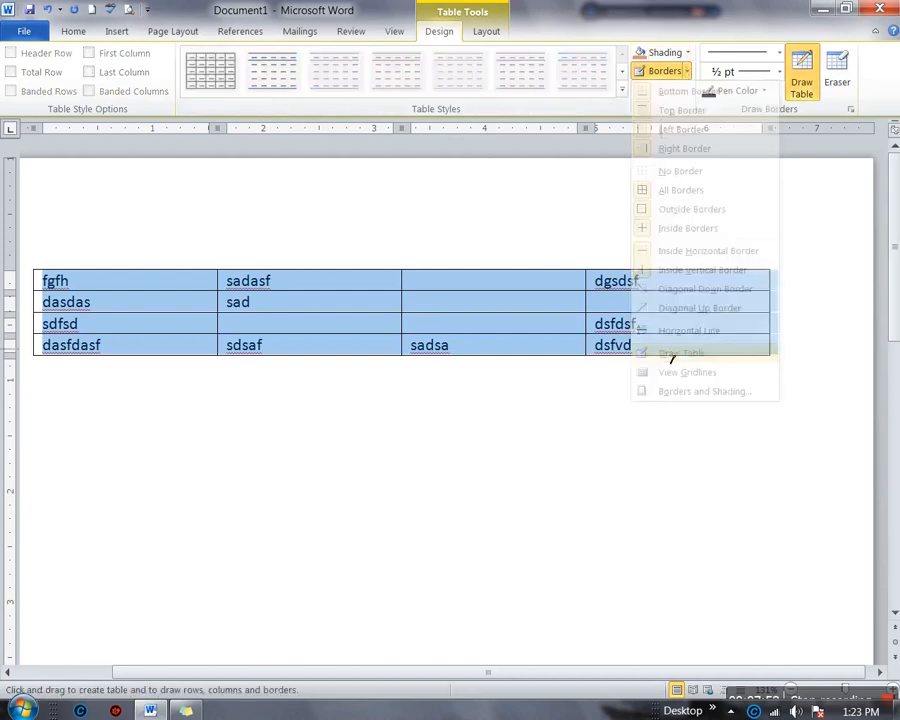
pyautogui.moveTo(515, 283); pyautogui.dragTo(516, 358)
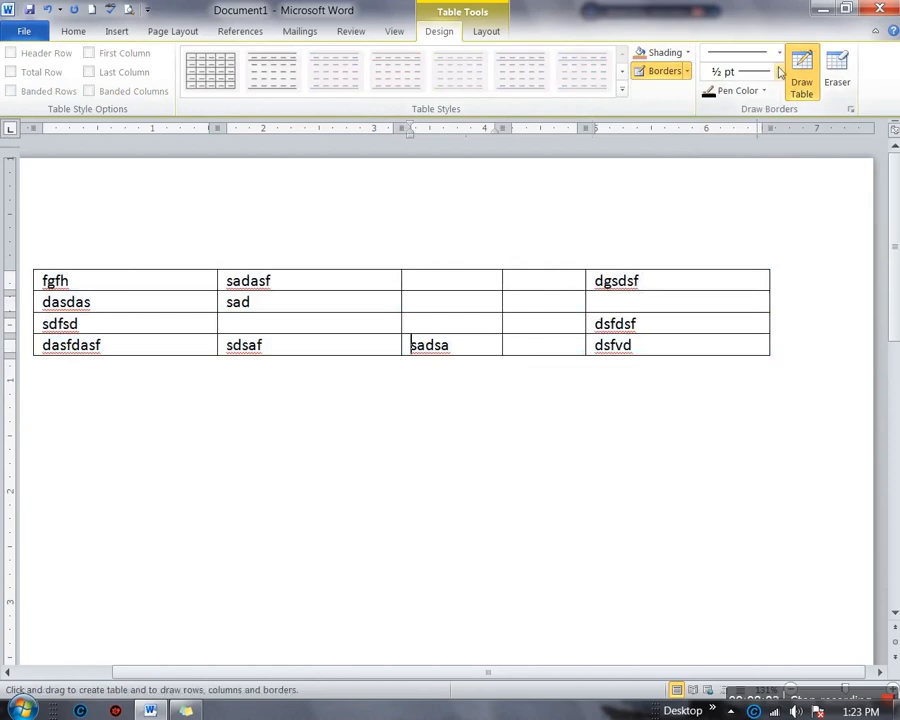
pyautogui.click(780, 72)
pyautogui.click(755, 221)
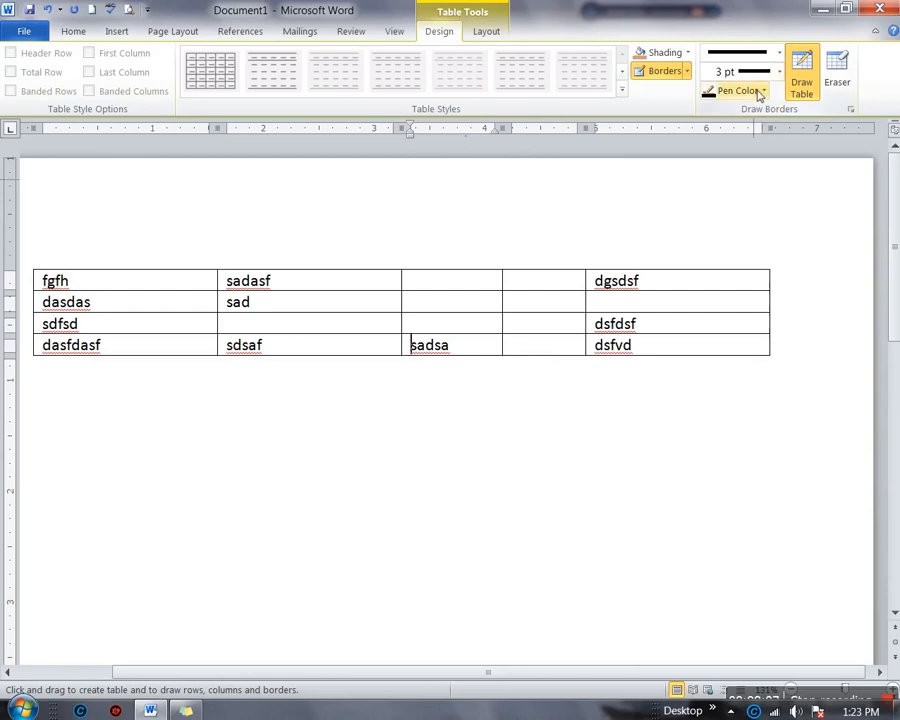
pyautogui.click(760, 92)
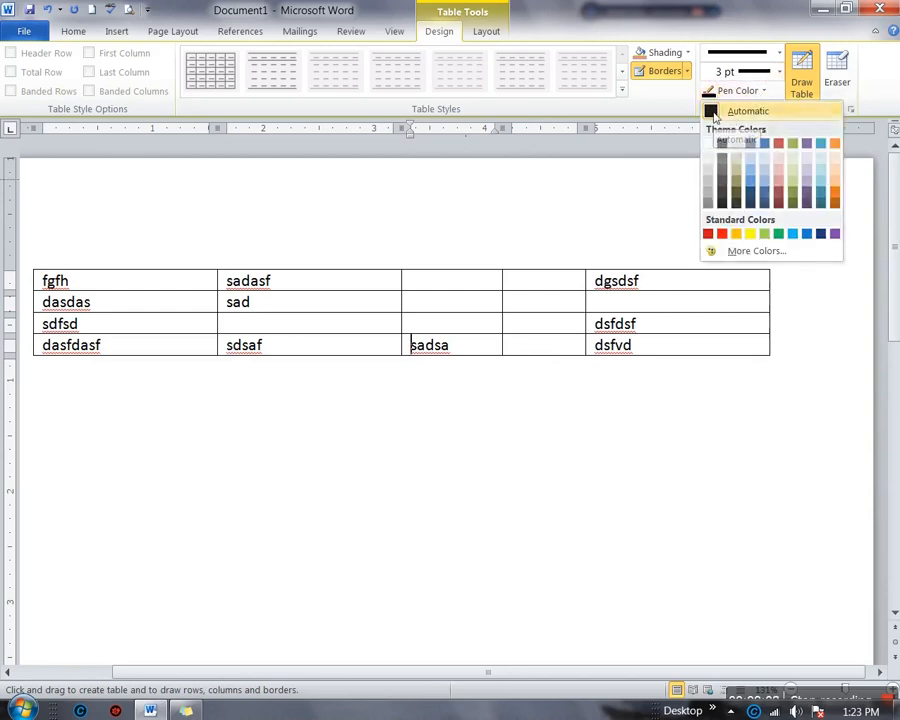
pyautogui.click(722, 112)
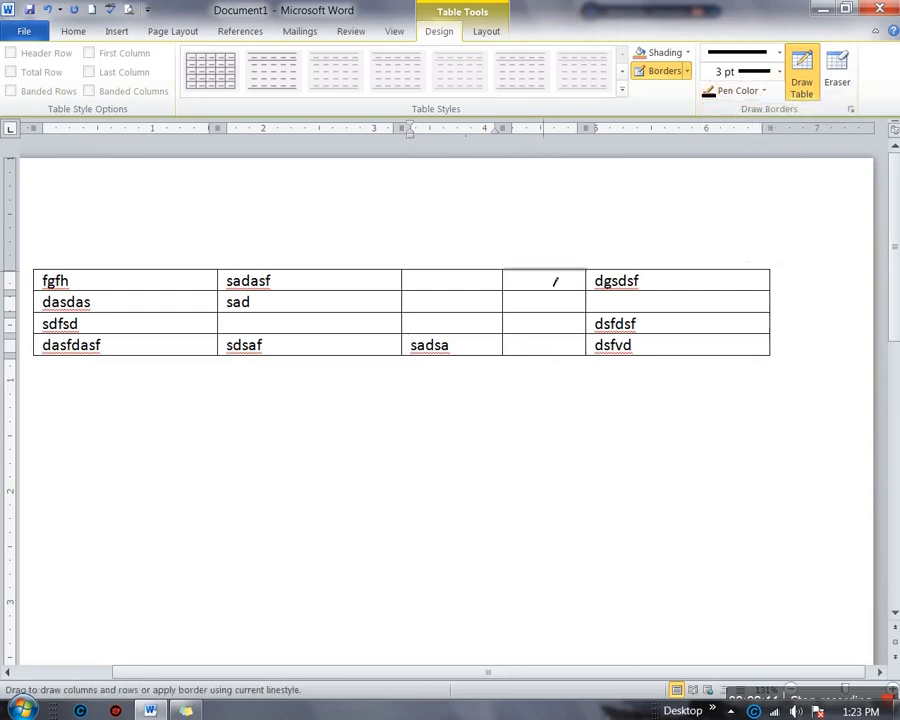
pyautogui.moveTo(545, 272); pyautogui.dragTo(548, 360)
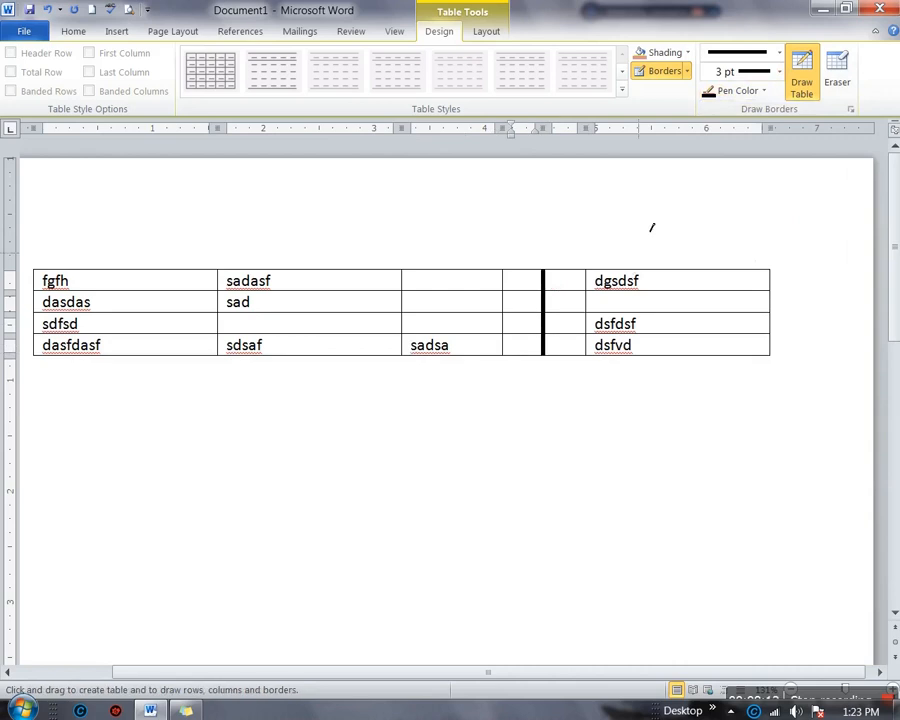
# Switch the pen to a wavy ¾ pt line and draw wavy dividers down the third and last columns
pyautogui.click(779, 72)
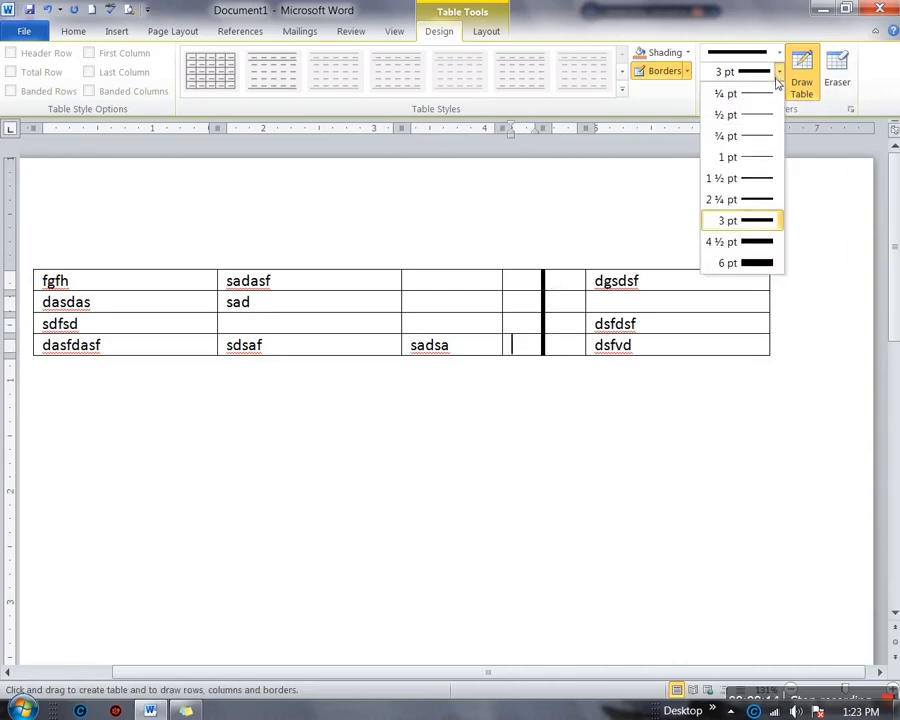
pyautogui.click(756, 264)
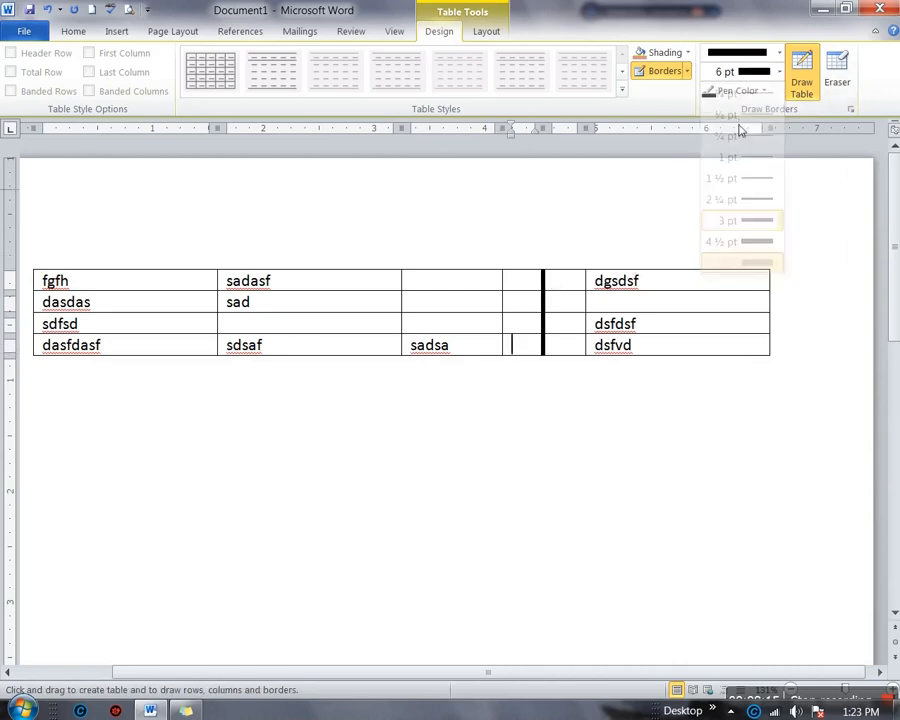
pyautogui.click(779, 52)
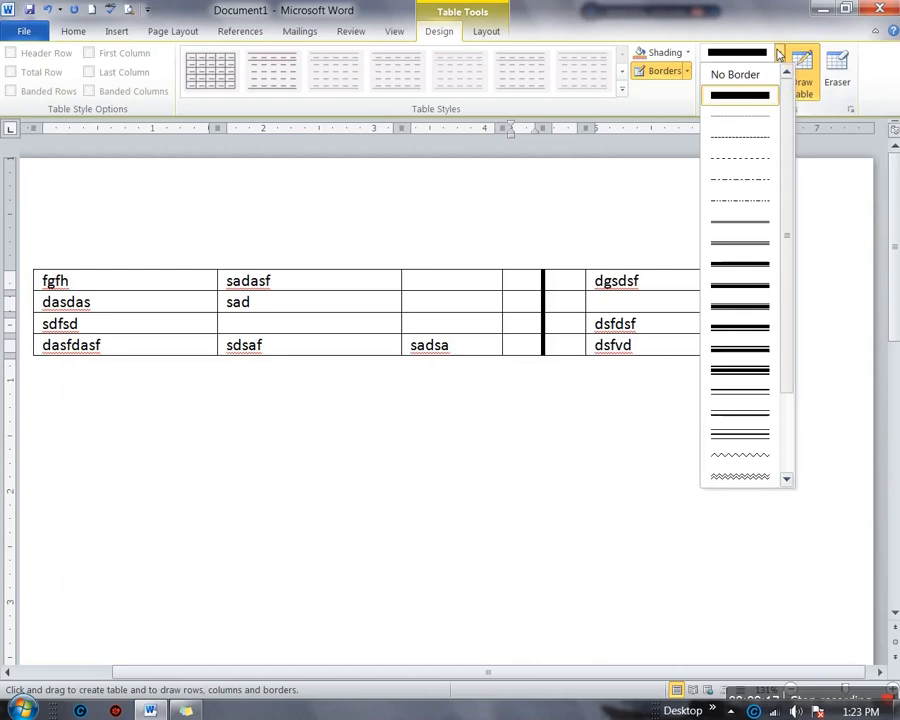
pyautogui.click(757, 350)
pyautogui.click(779, 52)
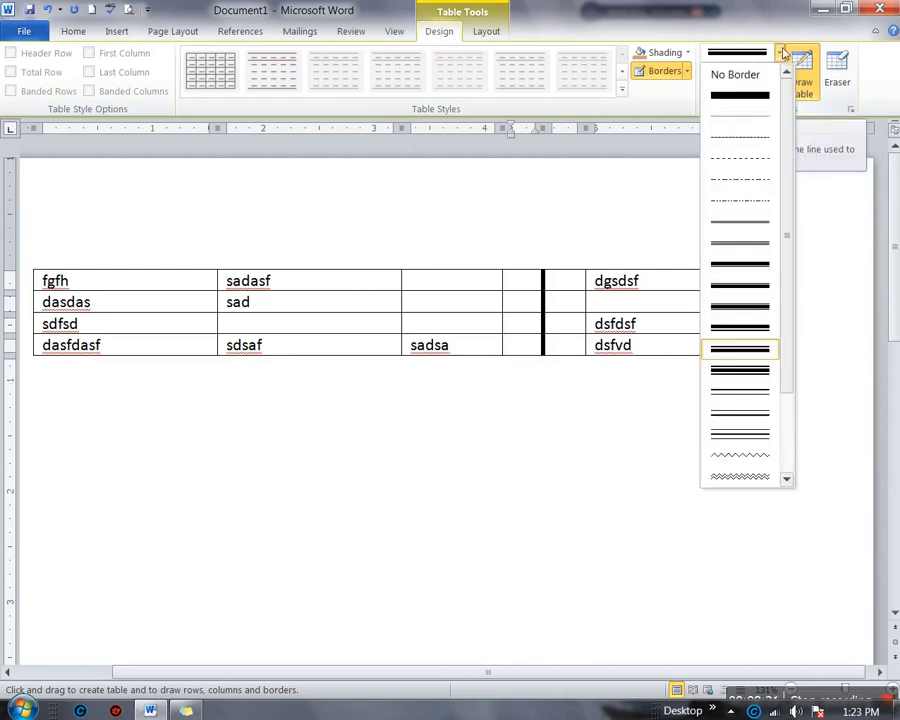
pyautogui.click(760, 457)
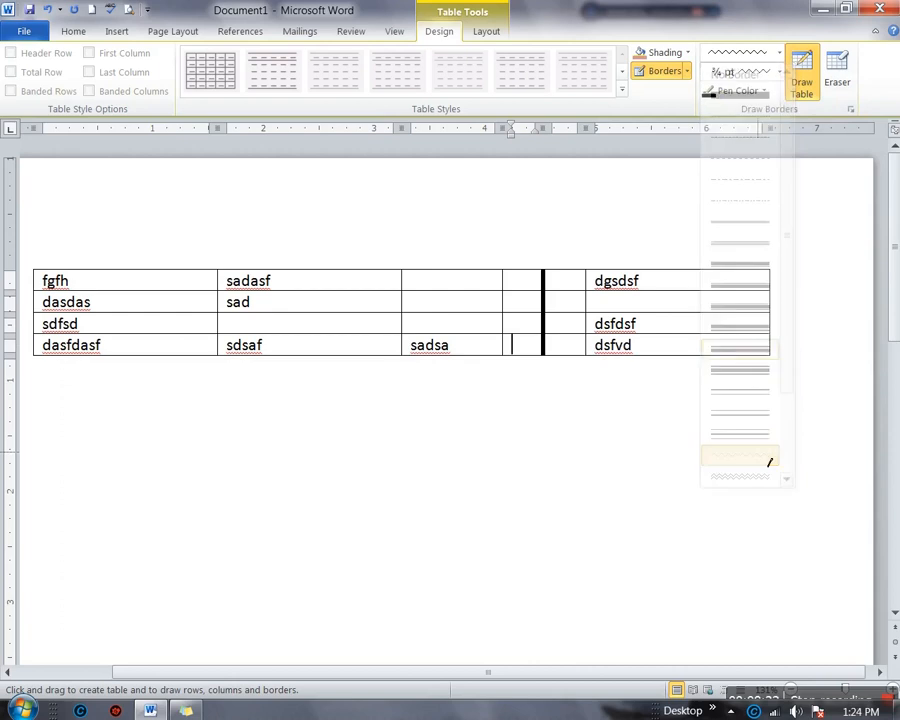
pyautogui.moveTo(442, 265); pyautogui.dragTo(464, 374)
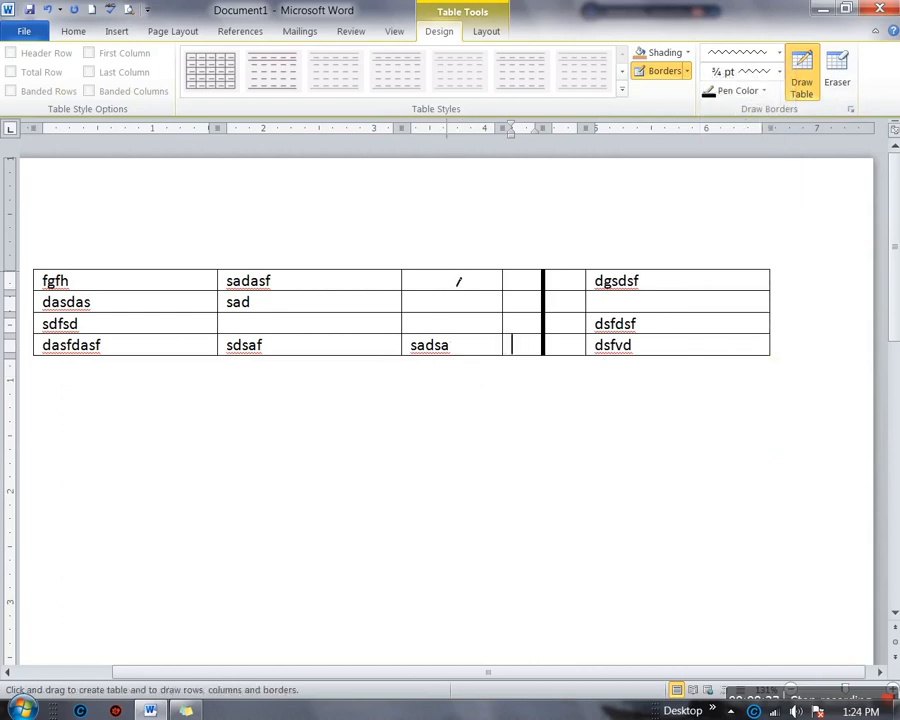
pyautogui.moveTo(457, 283); pyautogui.dragTo(459, 356)
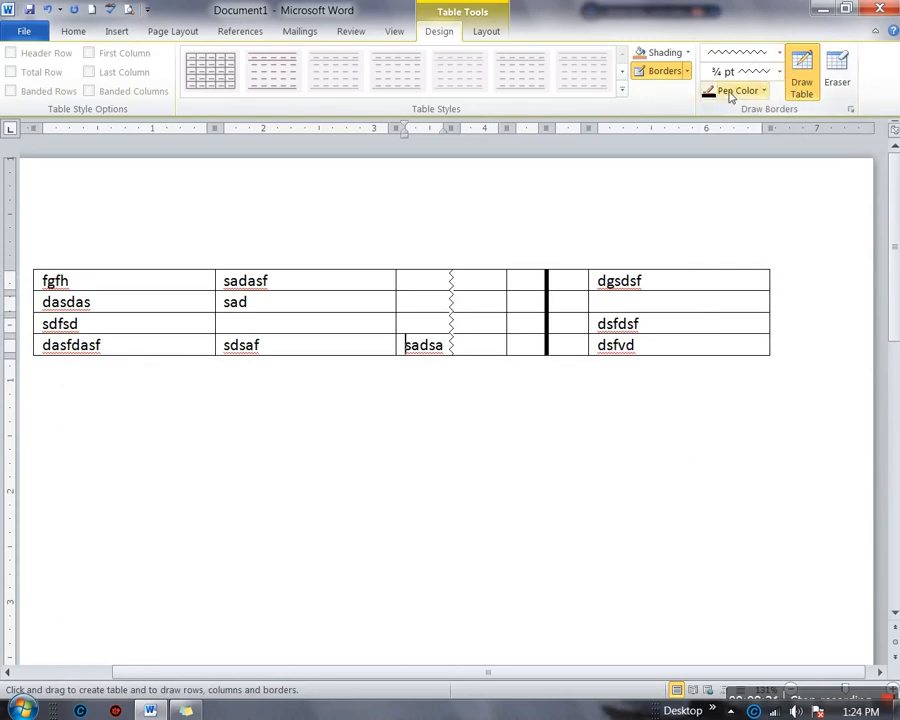
pyautogui.click(804, 75)
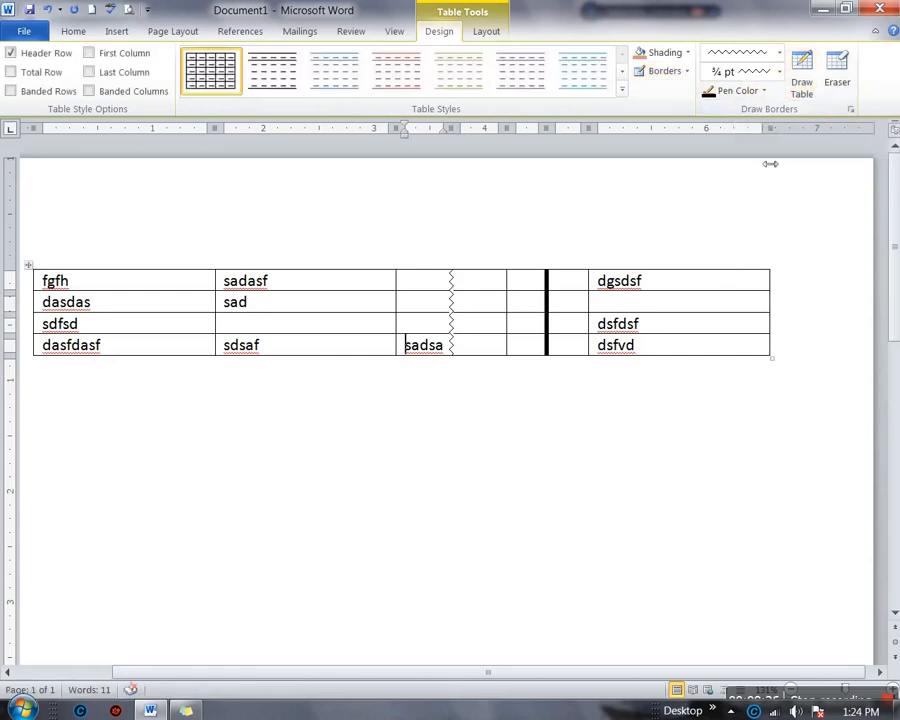
pyautogui.click(801, 82)
pyautogui.moveTo(720, 279); pyautogui.dragTo(723, 369)
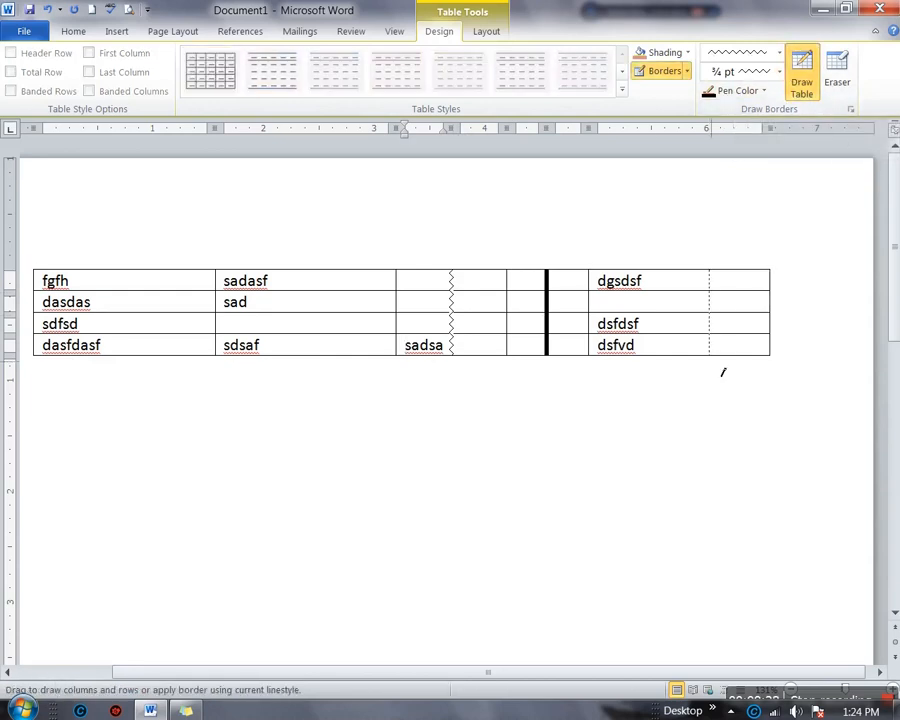
# Erase the wavy and thick dividers and the partition after sadasf in the first row
pyautogui.click(836, 86)
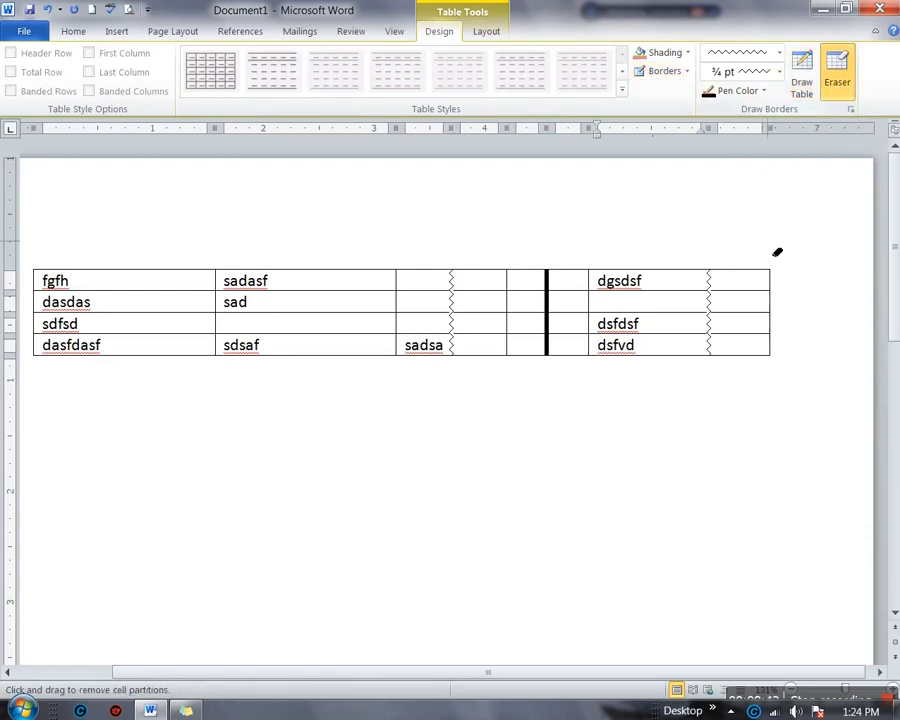
pyautogui.click(712, 311)
pyautogui.click(713, 331)
pyautogui.click(548, 304)
pyautogui.click(456, 310)
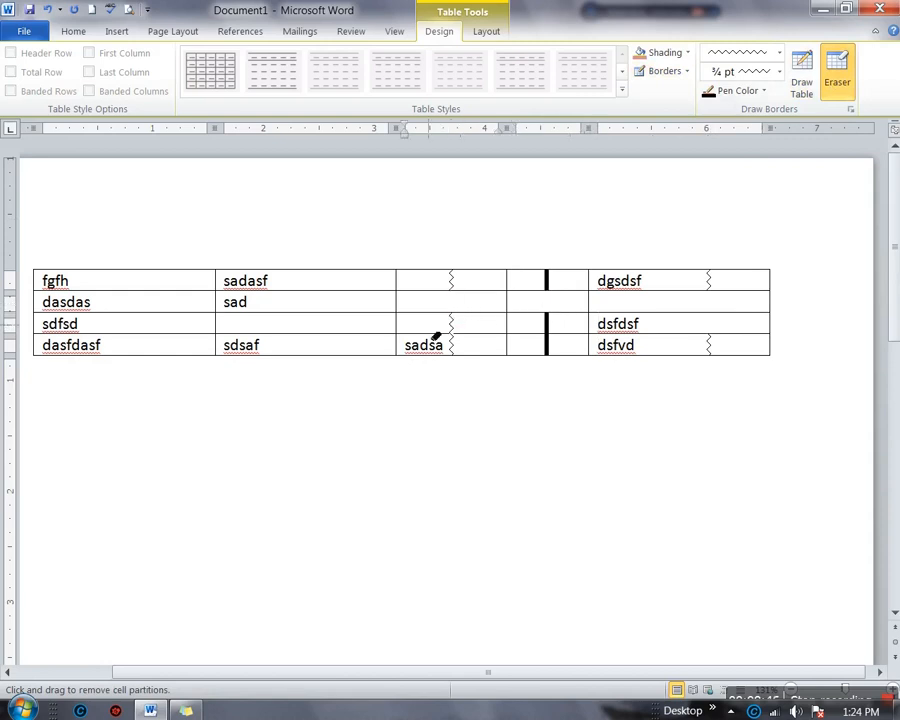
pyautogui.click(408, 290)
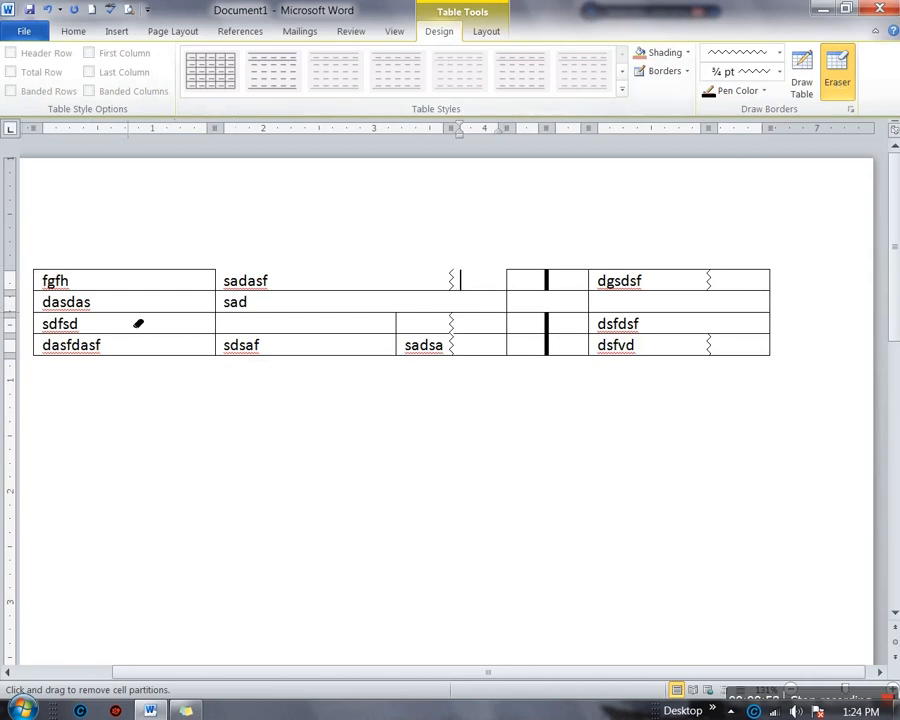
pyautogui.click(836, 80)
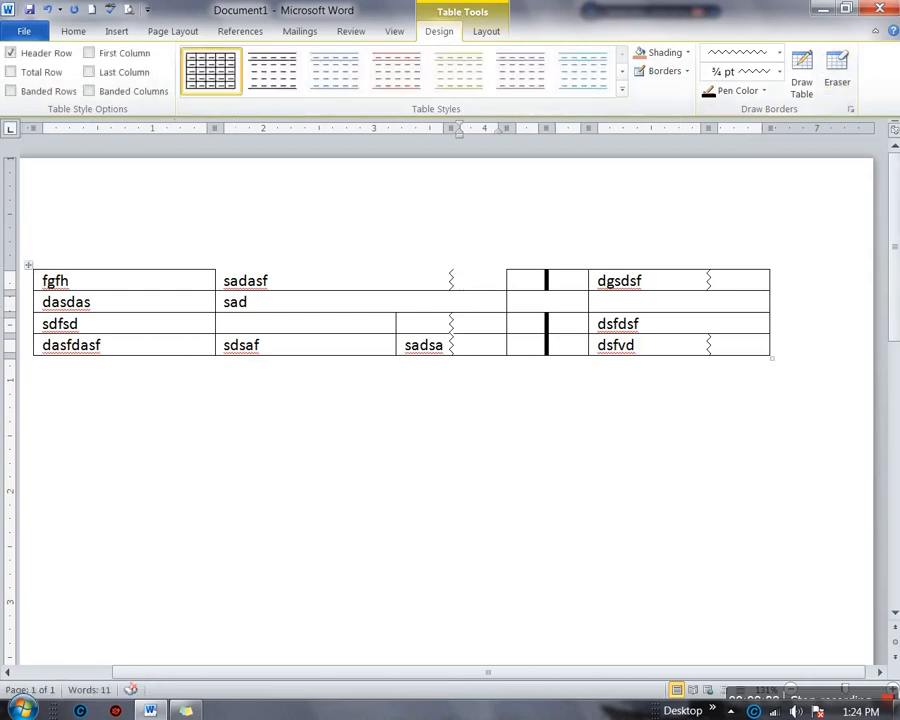
pyautogui.click(38, 274)
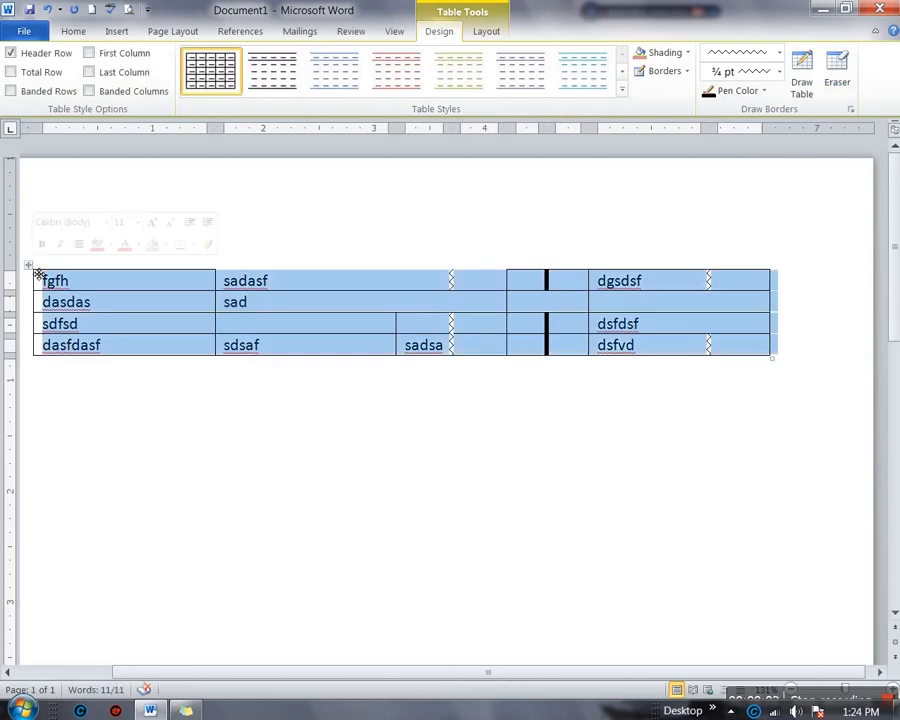
# Delete the old table and insert an empty 5-column by 4-row table
pyautogui.press('BackSpace')
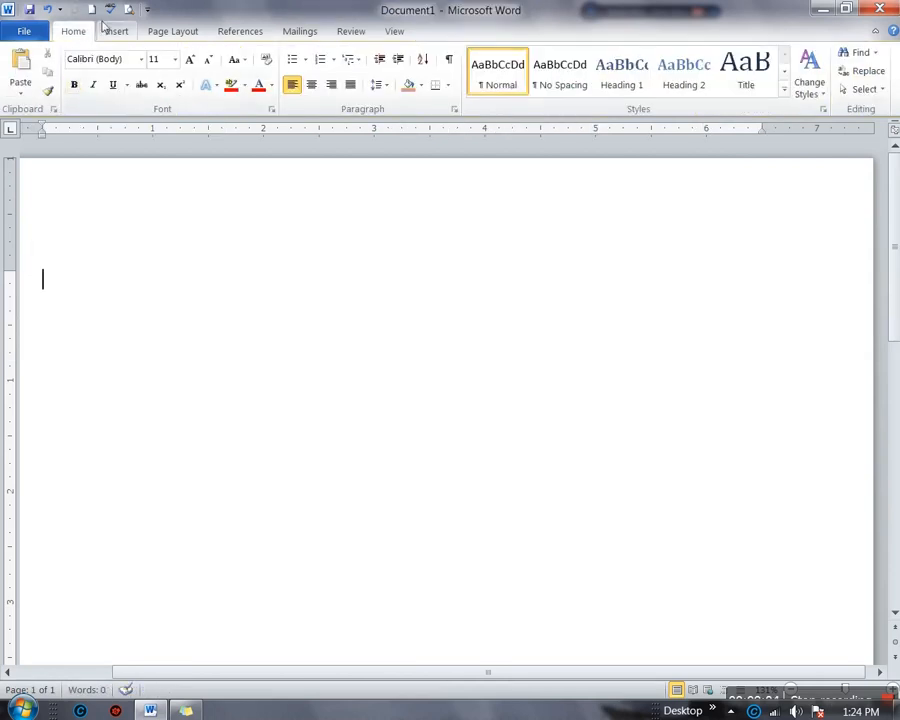
pyautogui.click(115, 31)
pyautogui.click(104, 90)
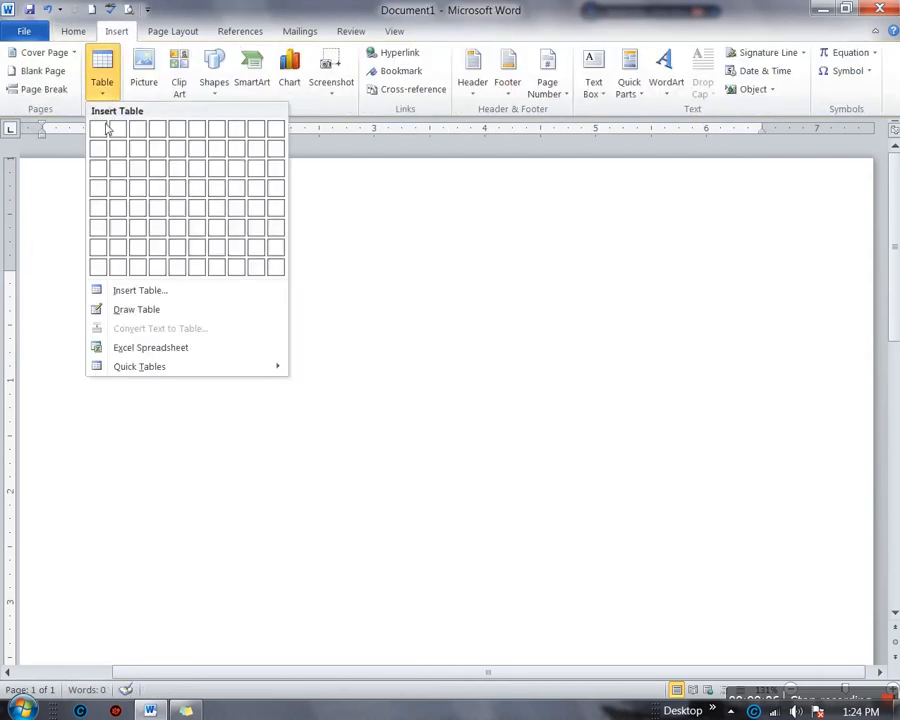
pyautogui.click(179, 191)
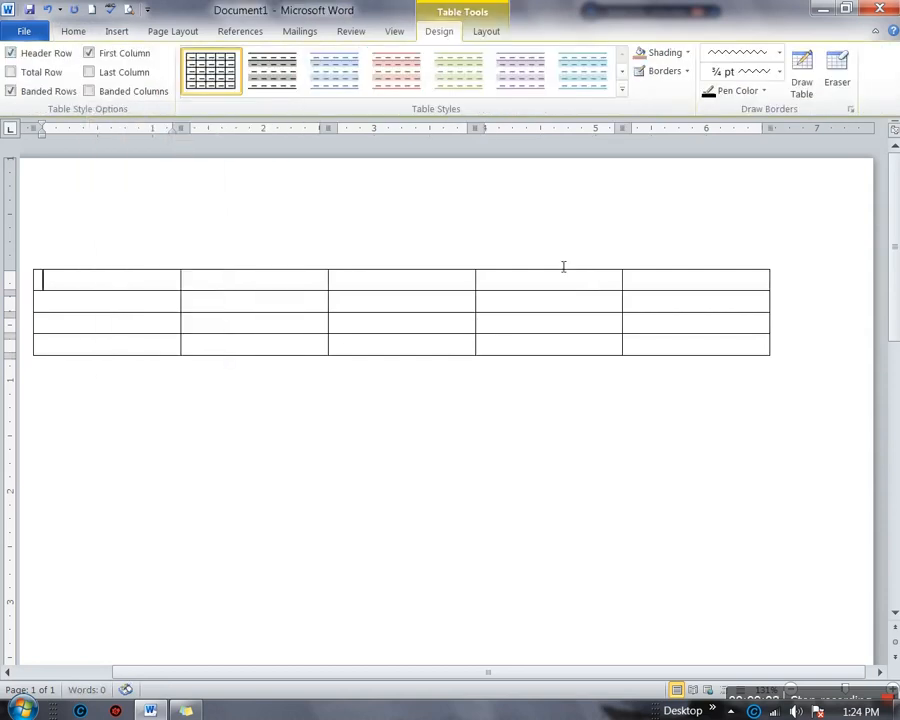
pyautogui.click(480, 33)
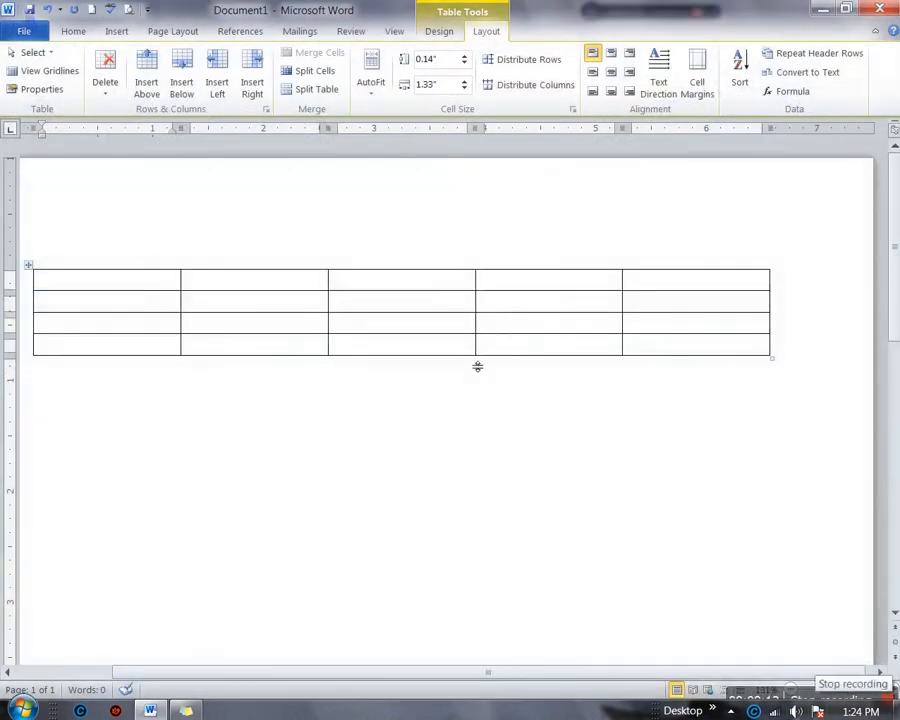
# Practise selecting the table, its third column, a single cell and a column
pyautogui.click(36, 277)
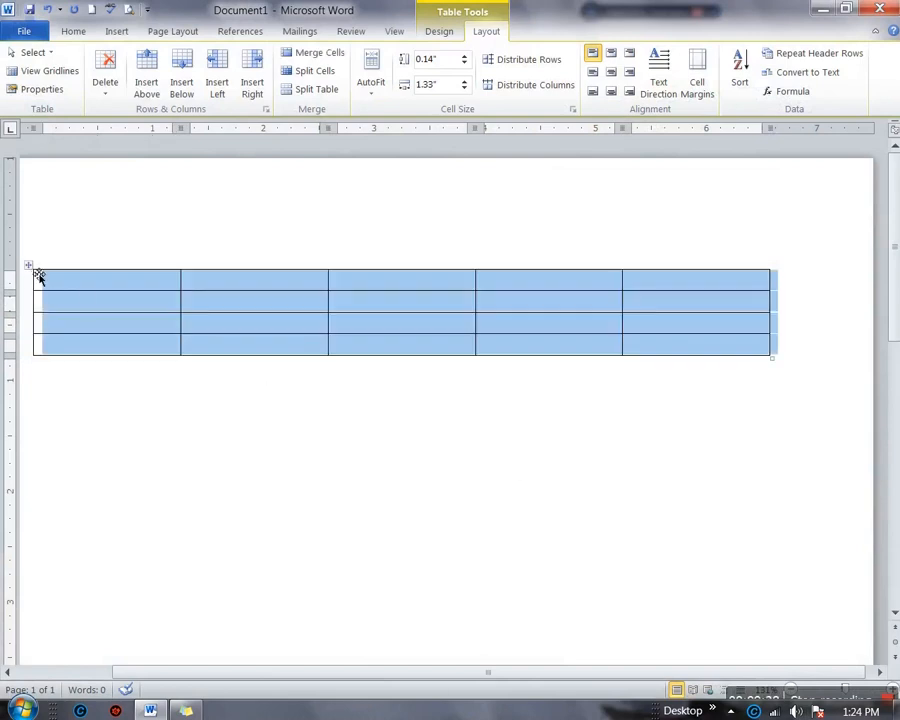
pyautogui.click(352, 261)
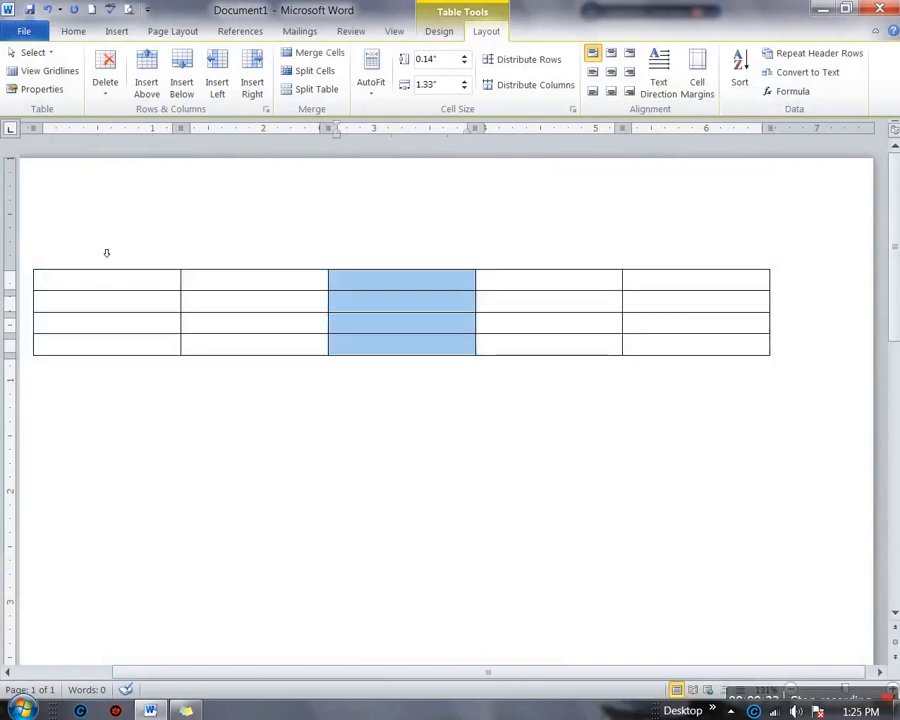
pyautogui.click(52, 55)
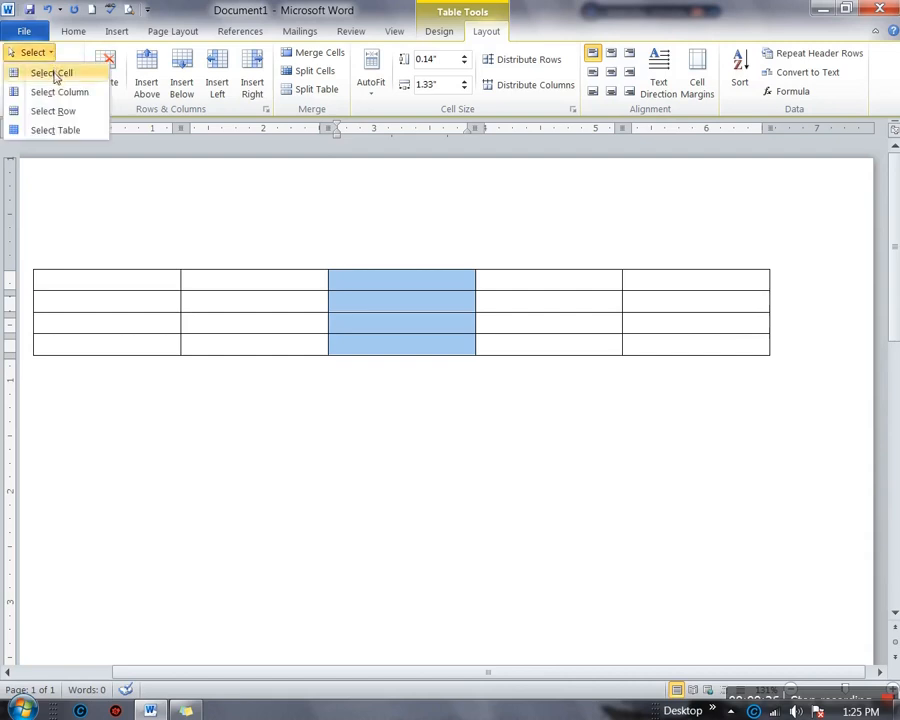
pyautogui.click(56, 77)
pyautogui.click(52, 60)
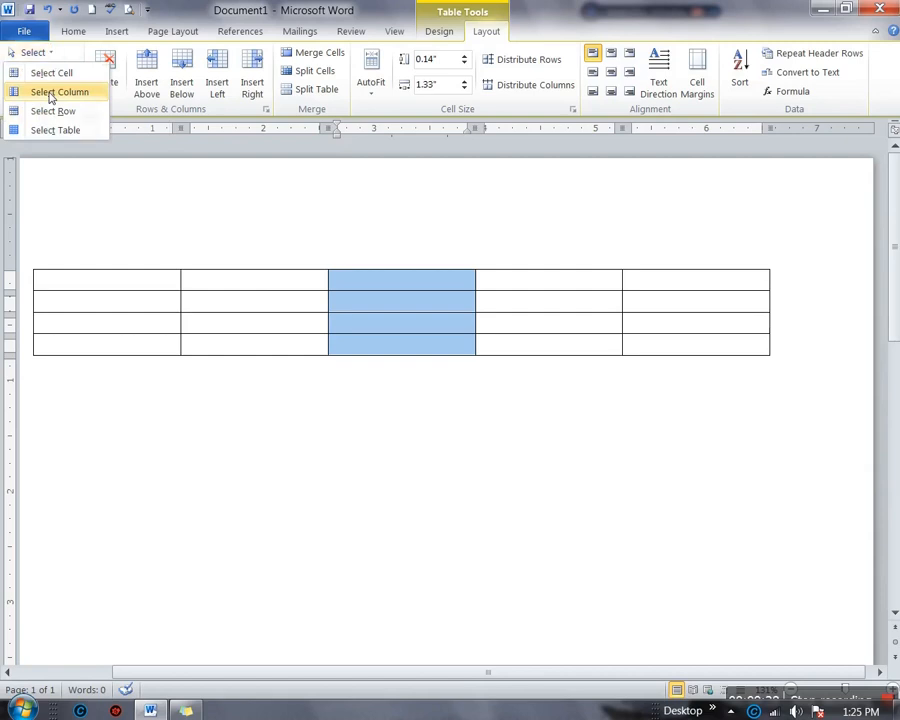
pyautogui.click(51, 93)
pyautogui.click(40, 52)
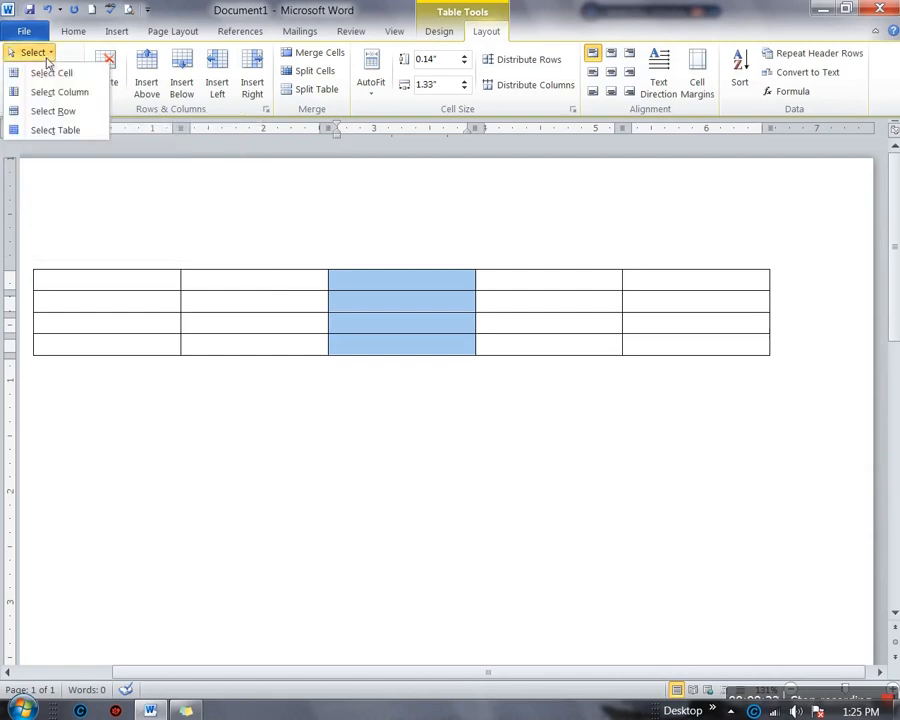
pyautogui.click(112, 297)
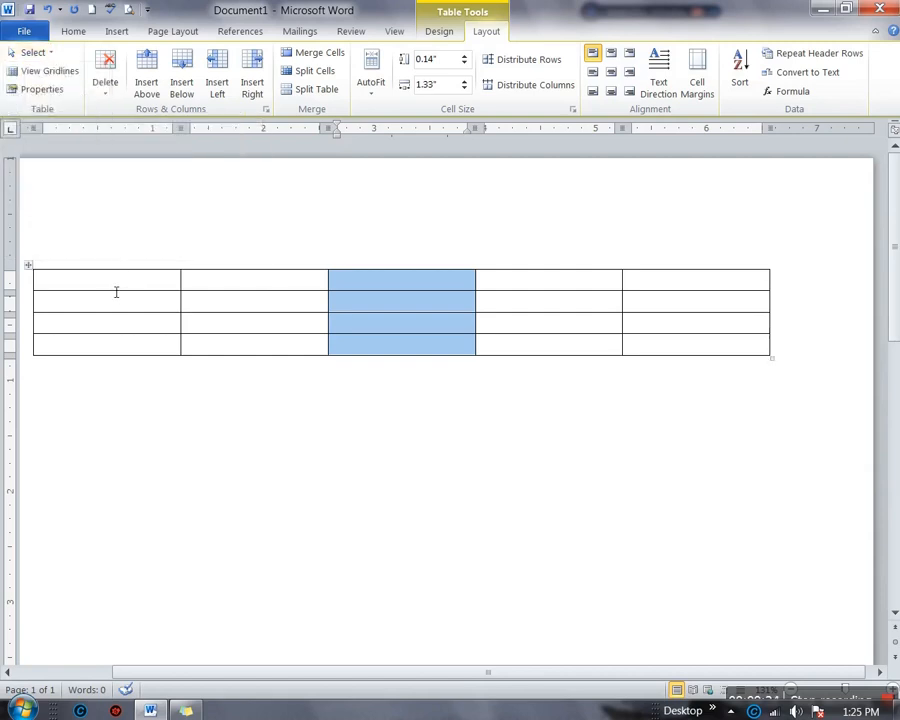
# Use the Select options to pick the first row, the second row, then the whole table
pyautogui.click(114, 286)
pyautogui.click(38, 52)
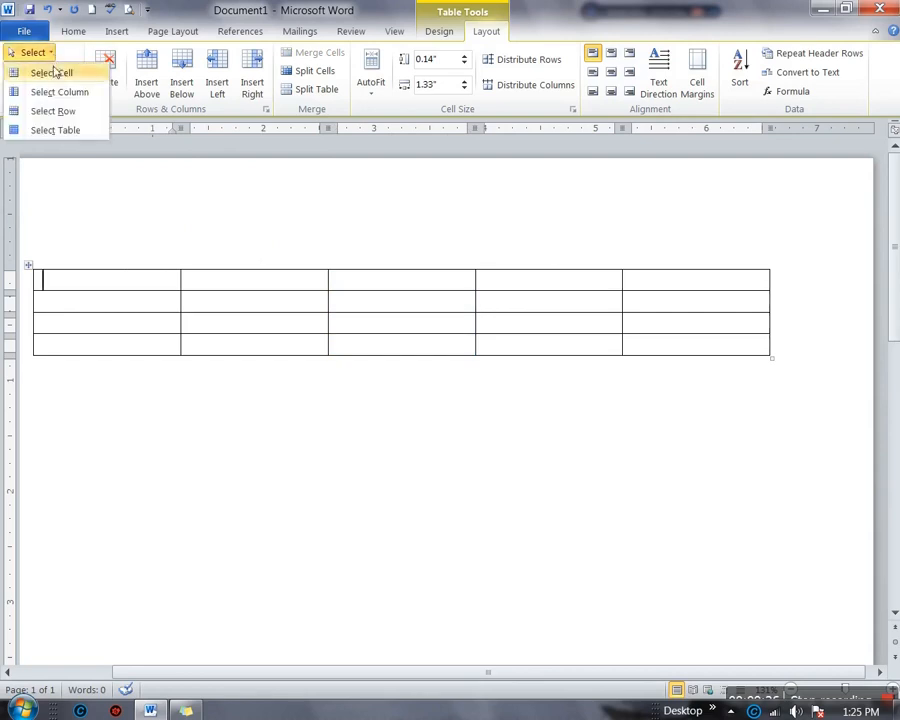
pyautogui.click(55, 111)
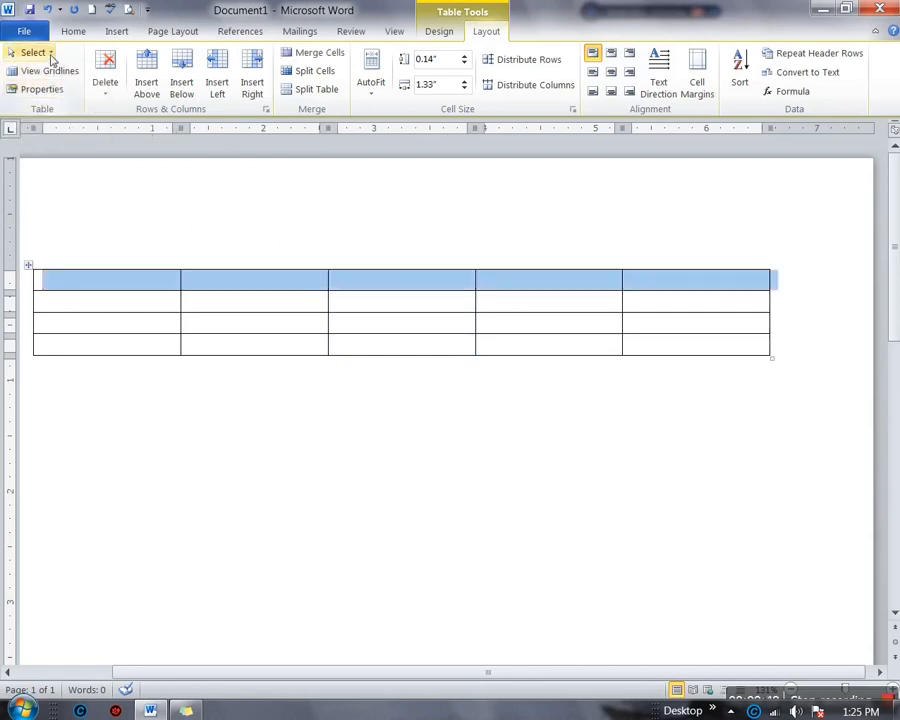
pyautogui.click(112, 310)
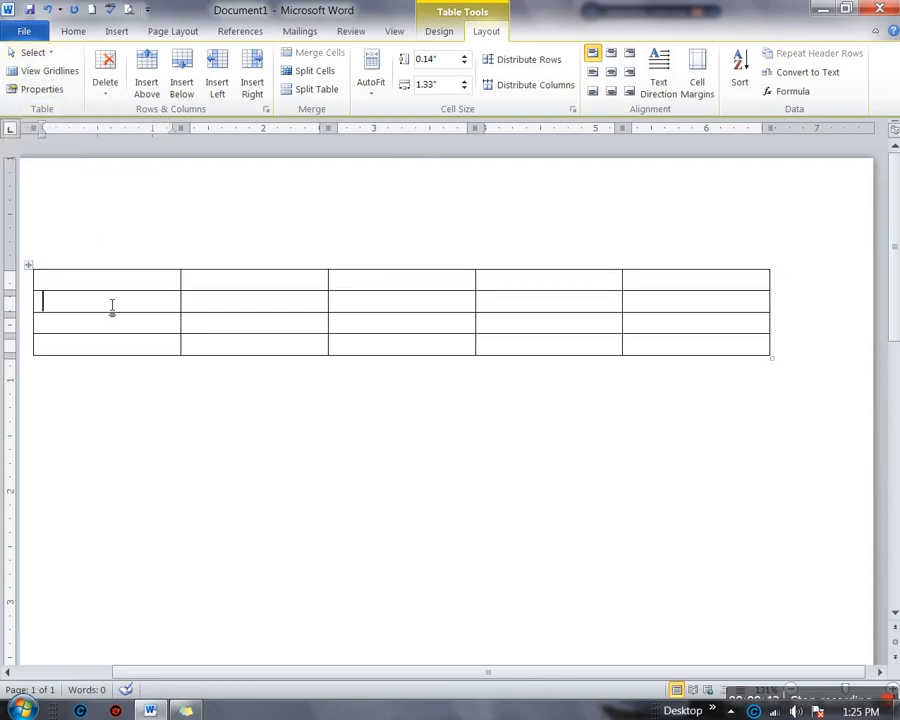
pyautogui.click(32, 52)
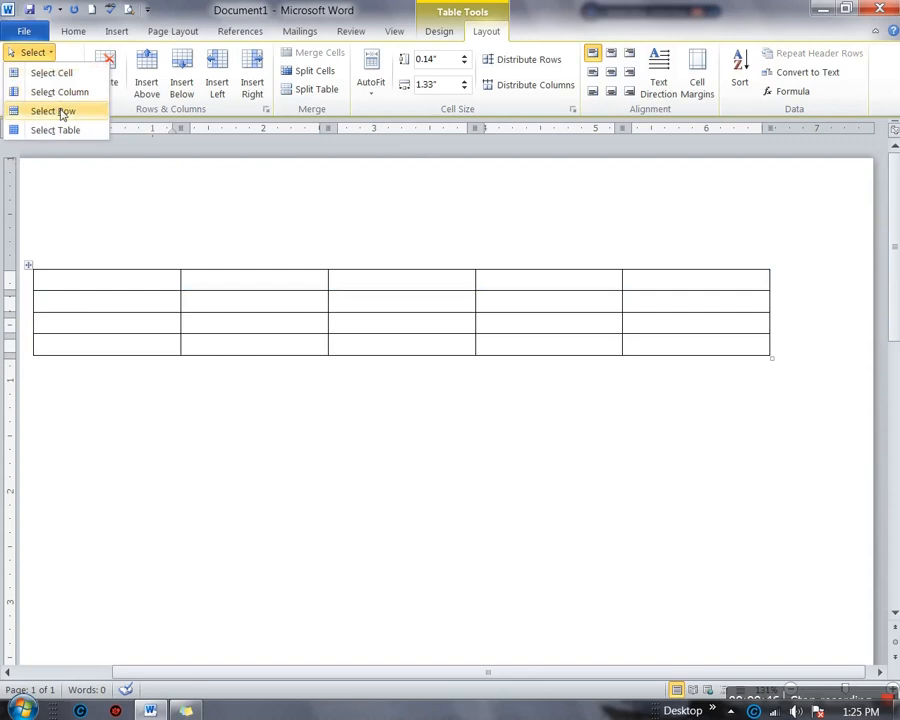
pyautogui.click(62, 114)
pyautogui.click(30, 53)
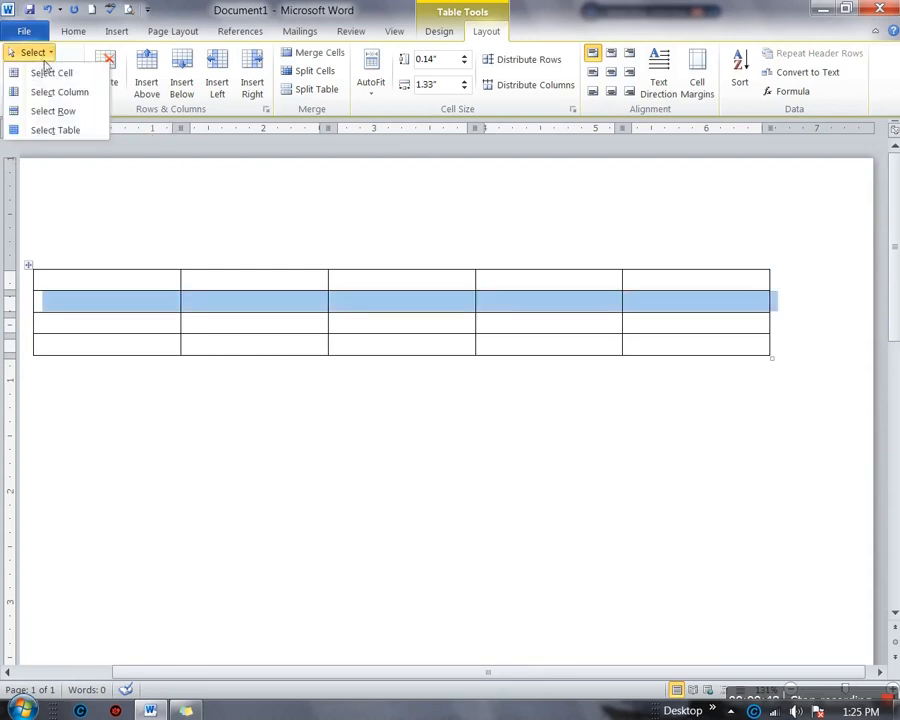
pyautogui.click(55, 130)
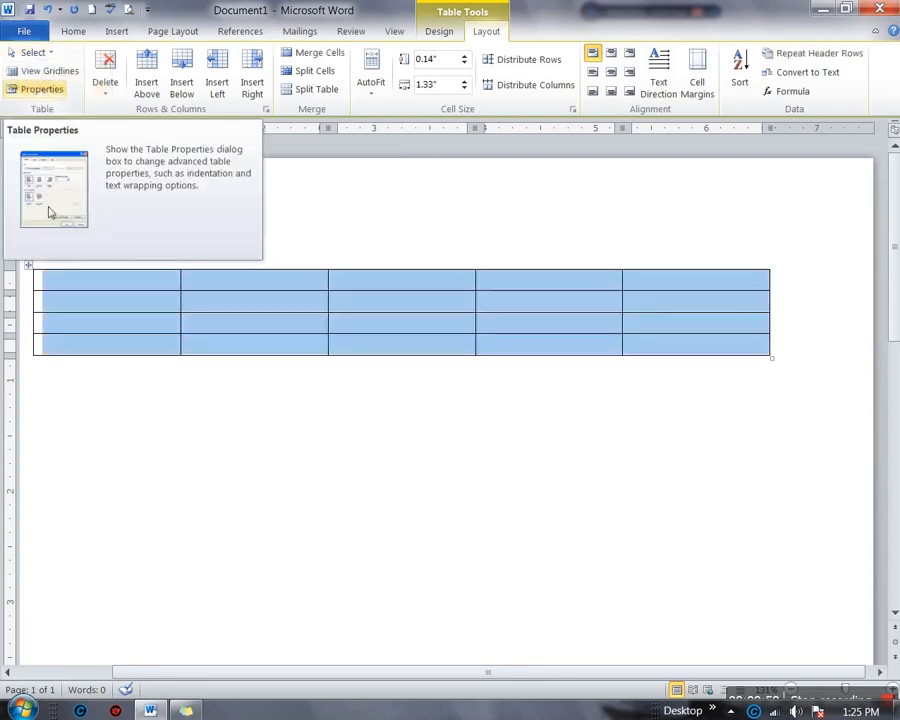
pyautogui.click(130, 307)
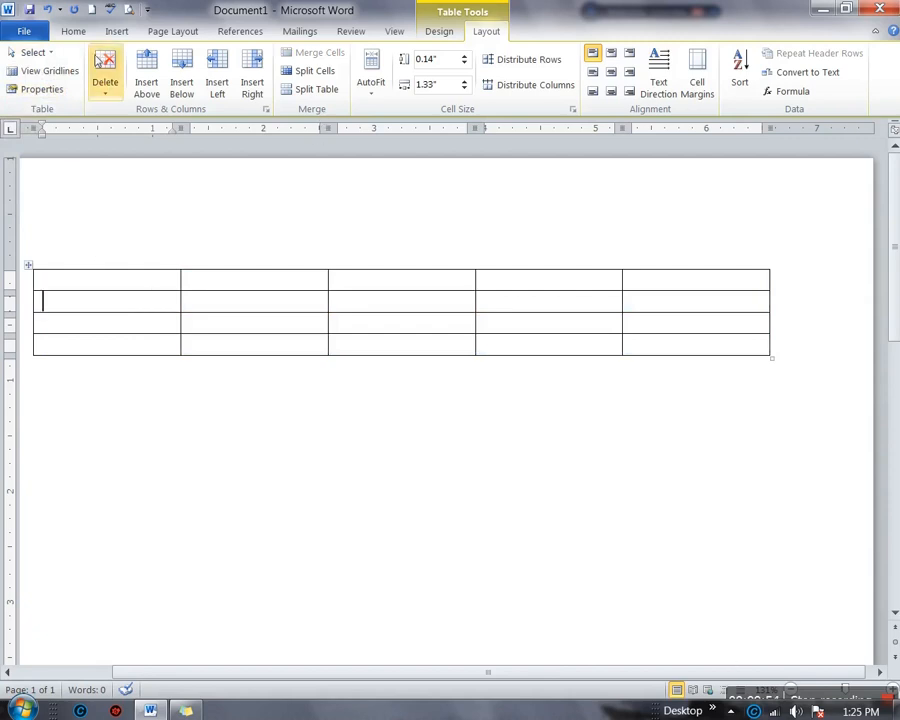
# Select the first column, then the whole table, then drag across the first four columns
pyautogui.click(36, 52)
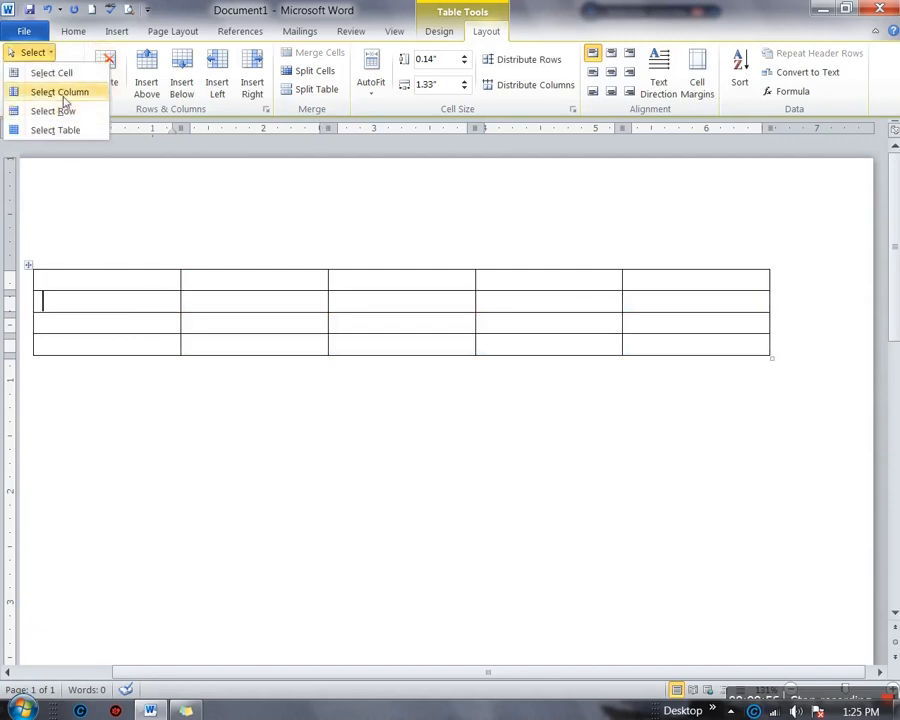
pyautogui.click(60, 92)
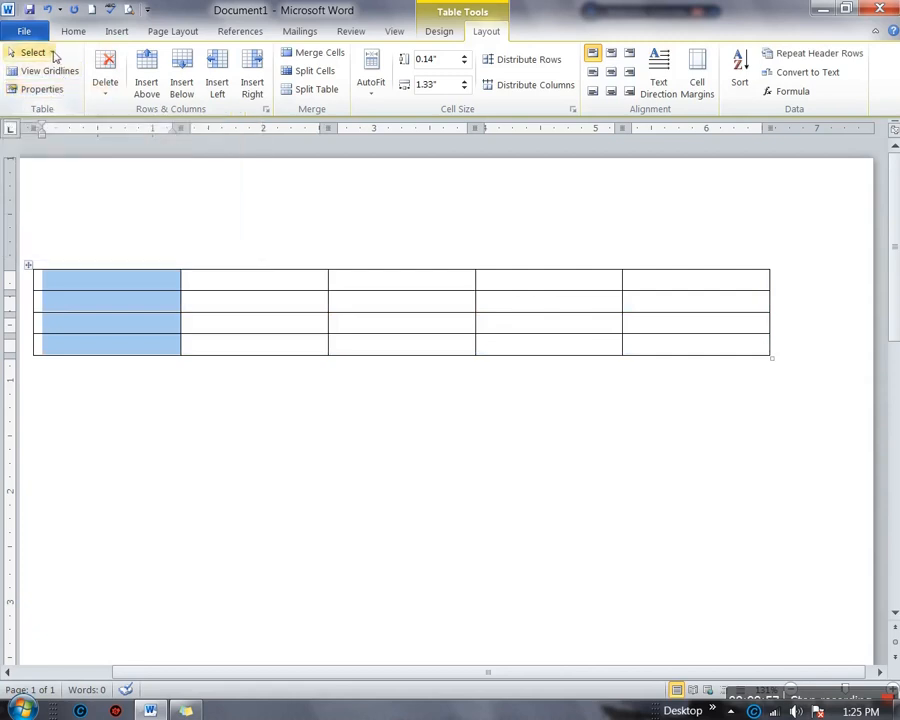
pyautogui.click(32, 52)
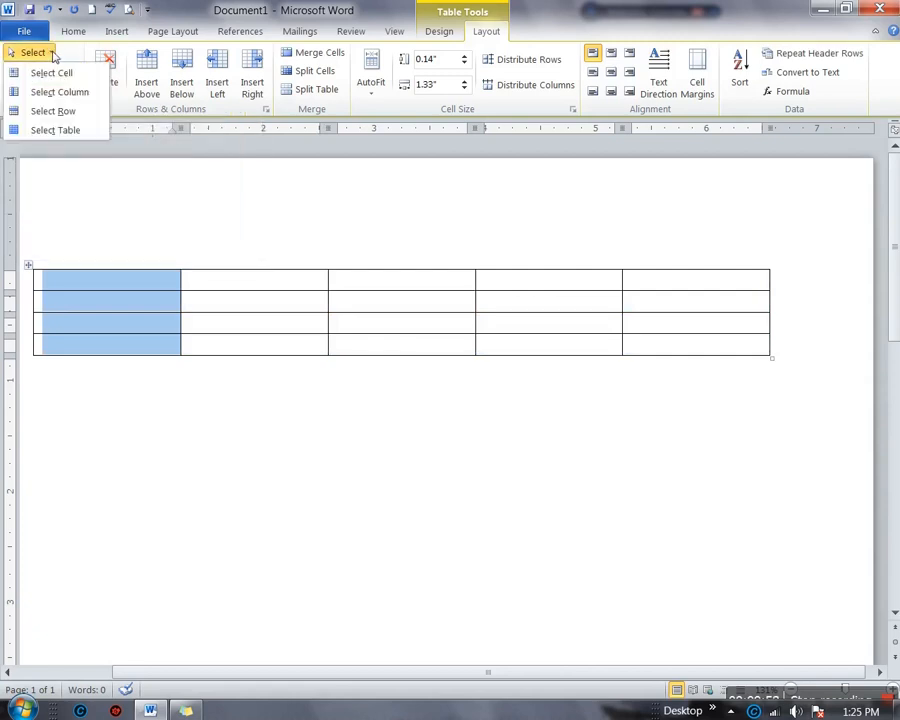
pyautogui.click(85, 140)
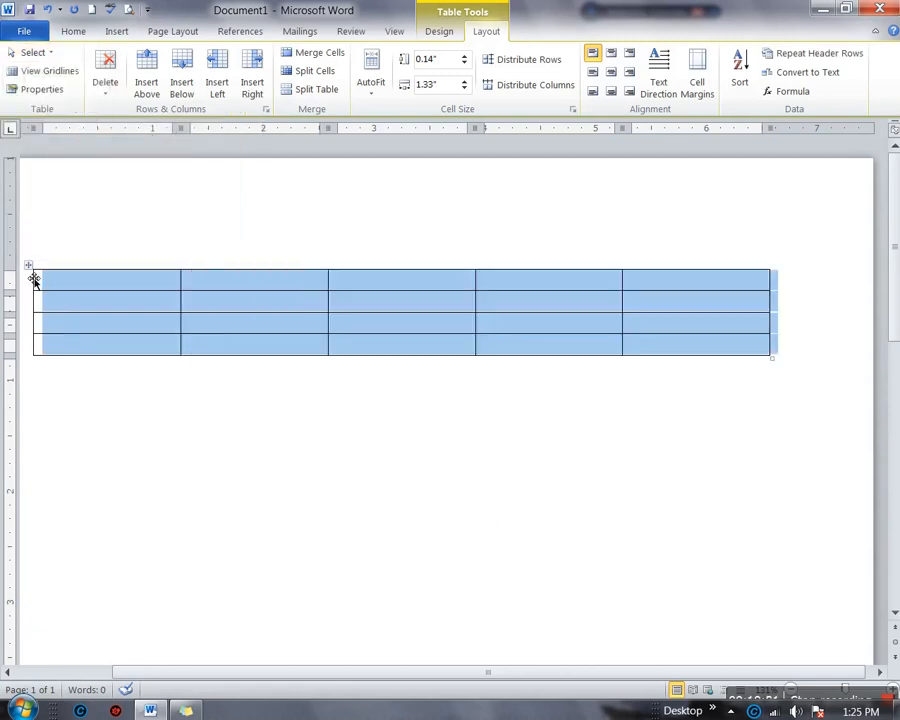
pyautogui.click(96, 294)
pyautogui.moveTo(60, 285); pyautogui.dragTo(93, 289)
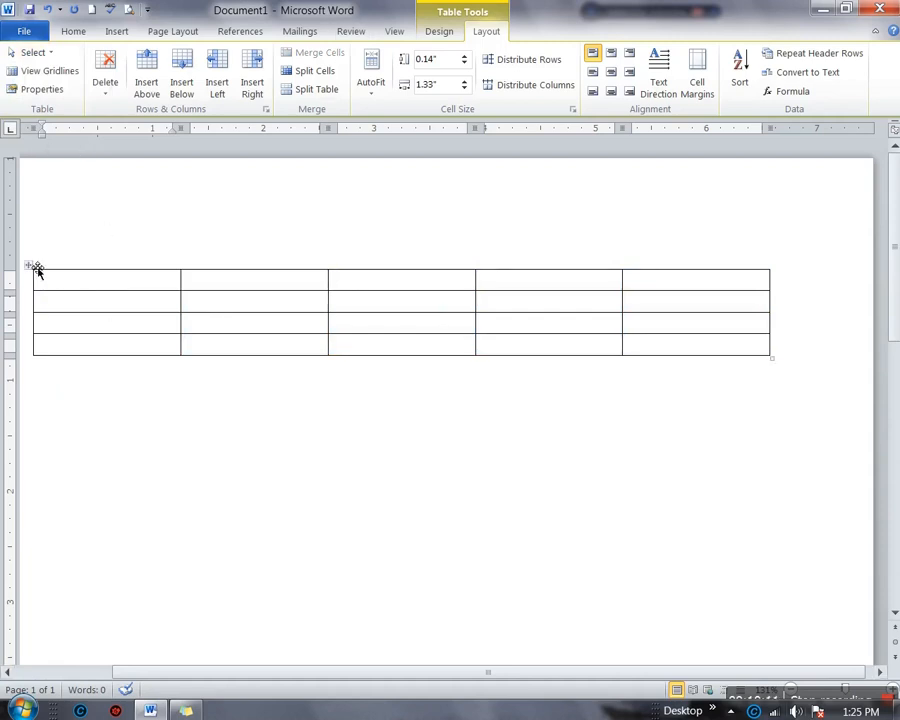
# Remove all borders from the whole table with No Border
pyautogui.click(29, 265)
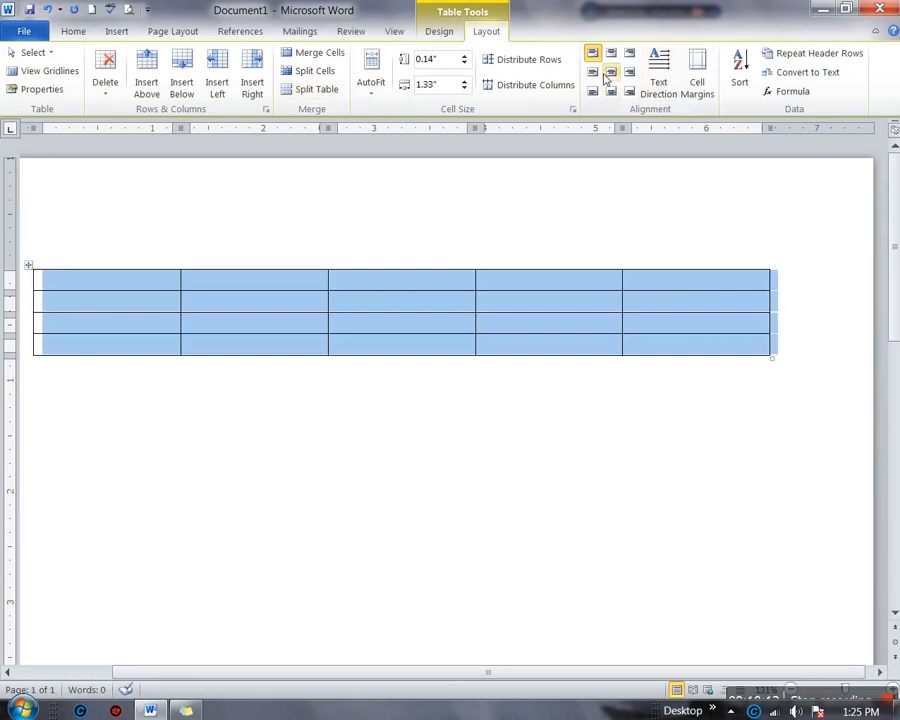
pyautogui.click(438, 32)
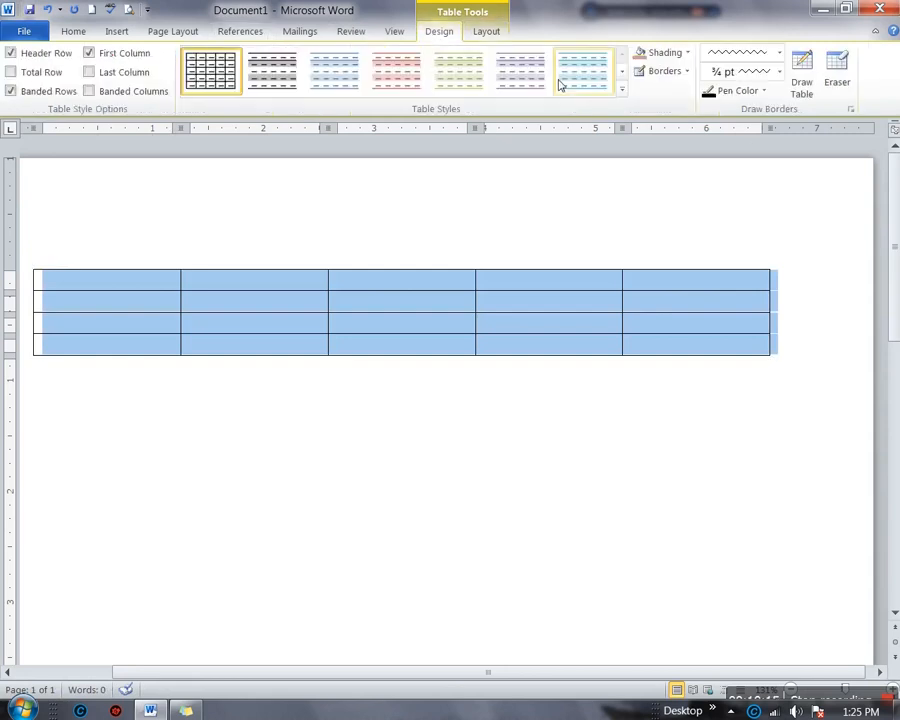
pyautogui.click(688, 72)
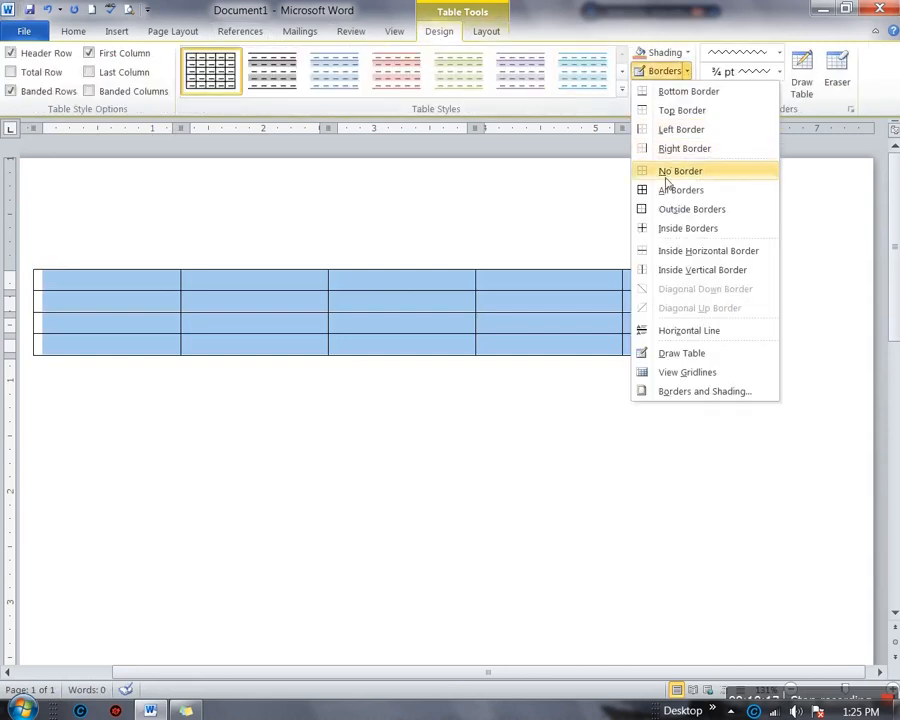
pyautogui.click(680, 171)
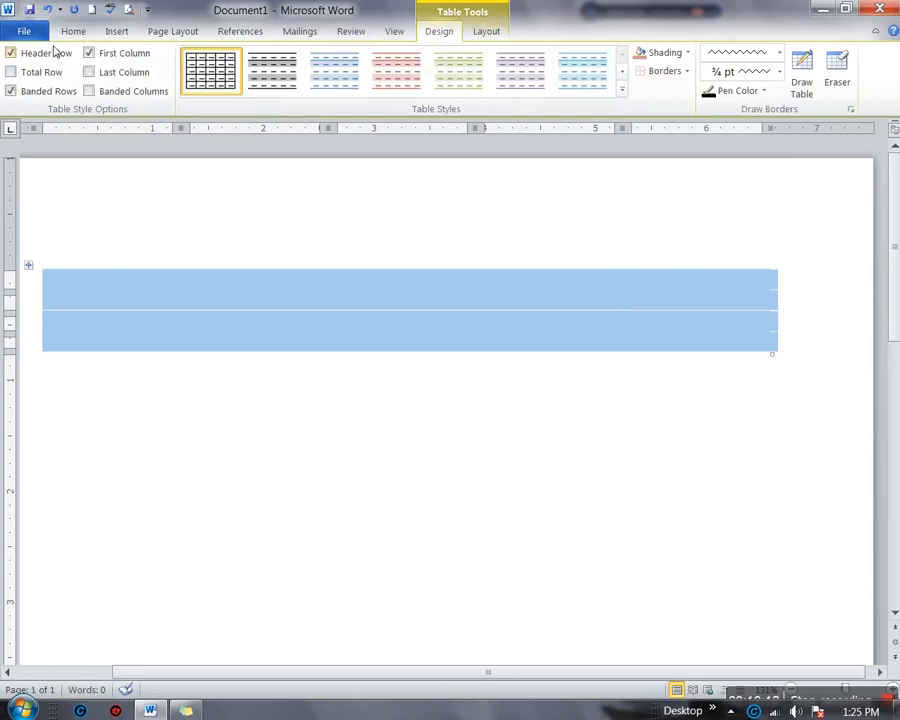
pyautogui.click(486, 33)
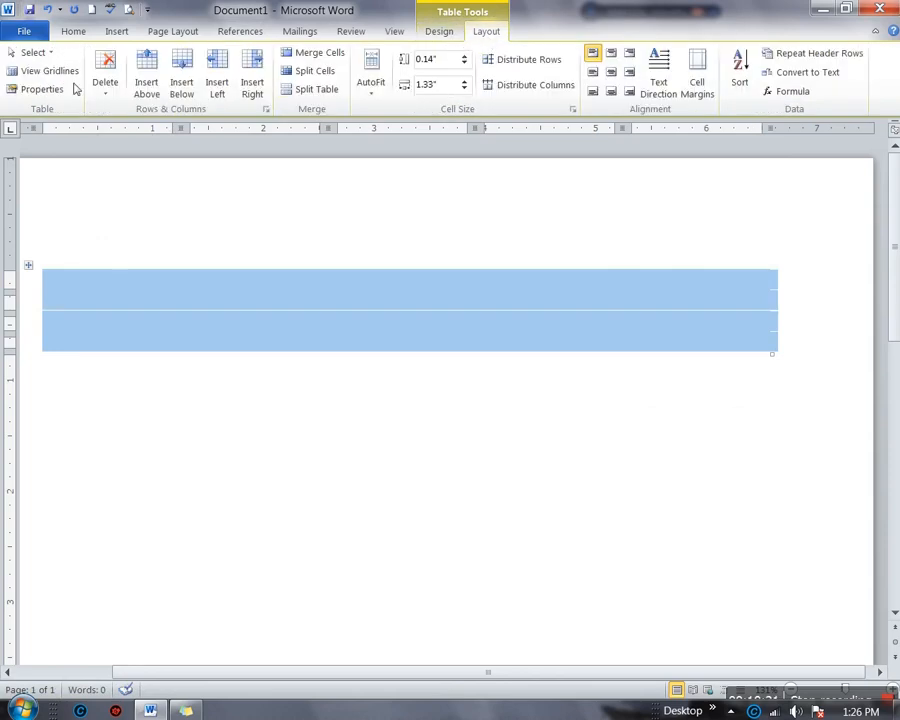
pyautogui.click(52, 71)
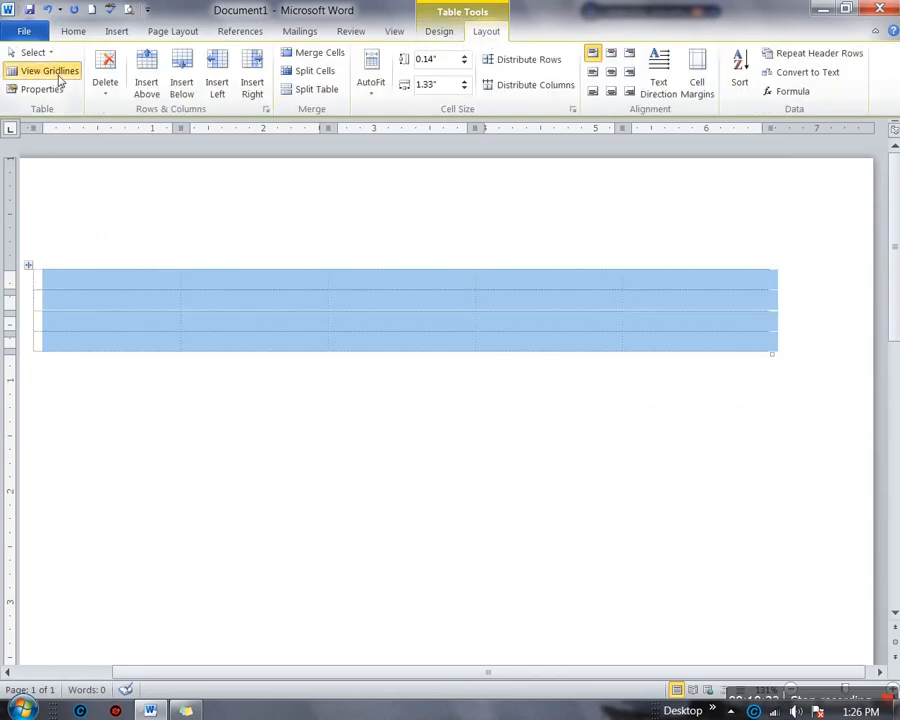
pyautogui.click(60, 80)
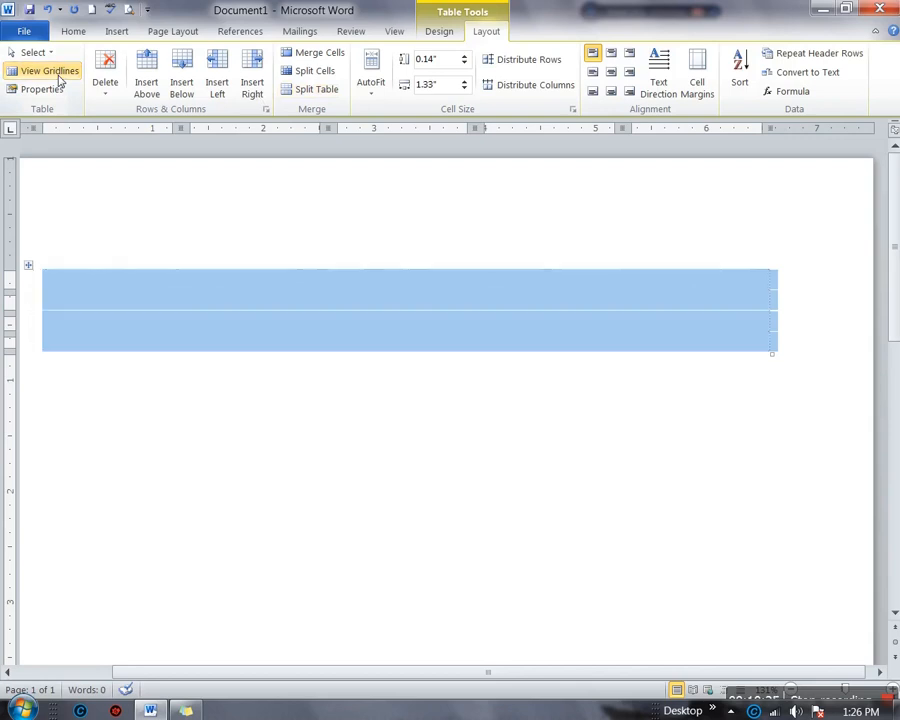
pyautogui.click(60, 80)
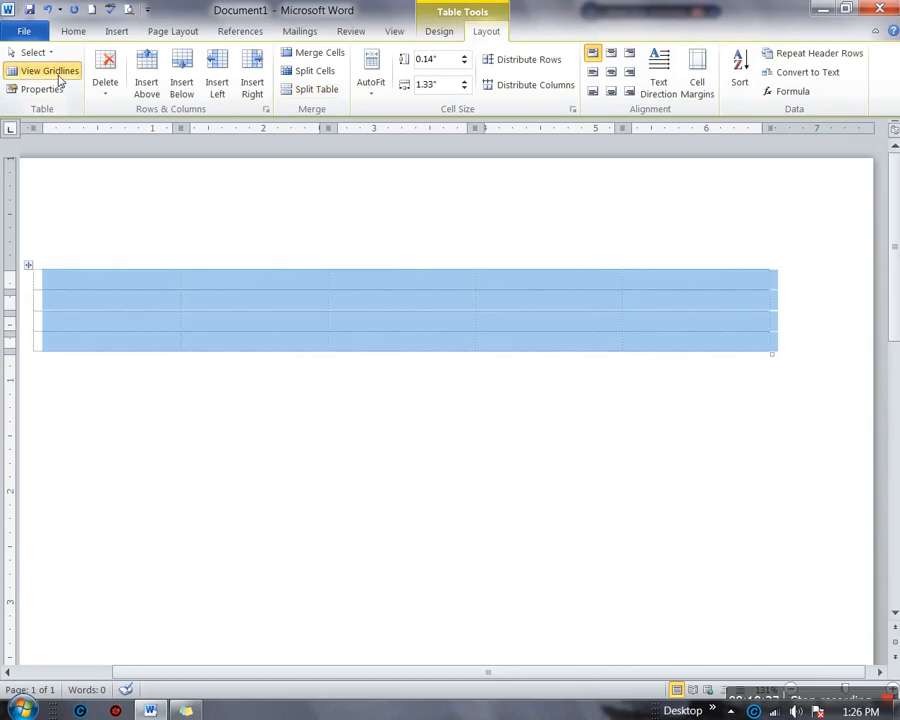
pyautogui.click(60, 80)
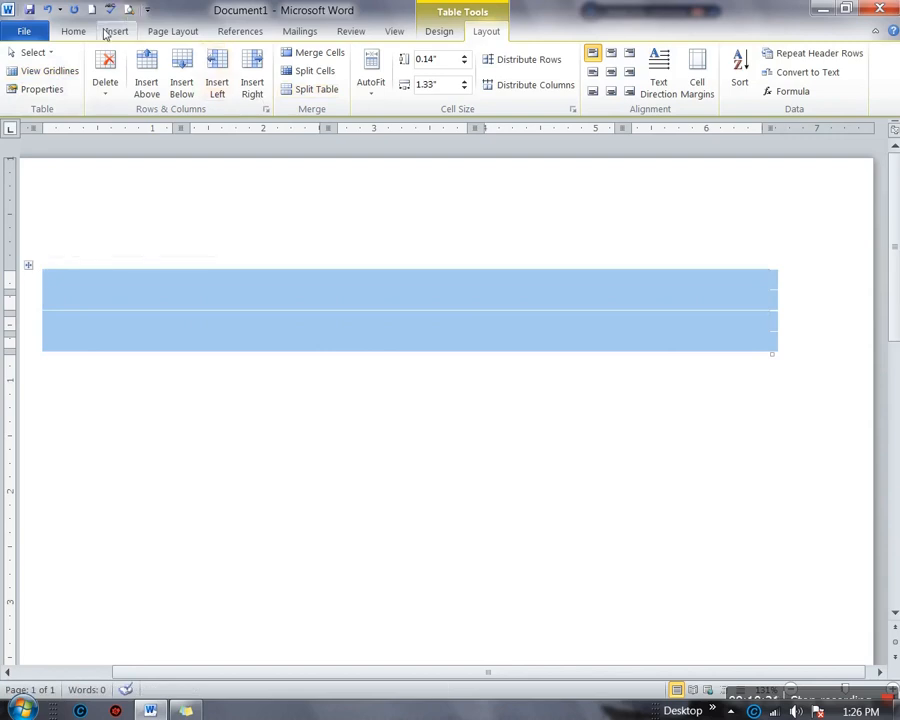
# Undo to bring back the borders, then delete the fourth and fifth columns
pyautogui.hotkey('ctrl', 'z')
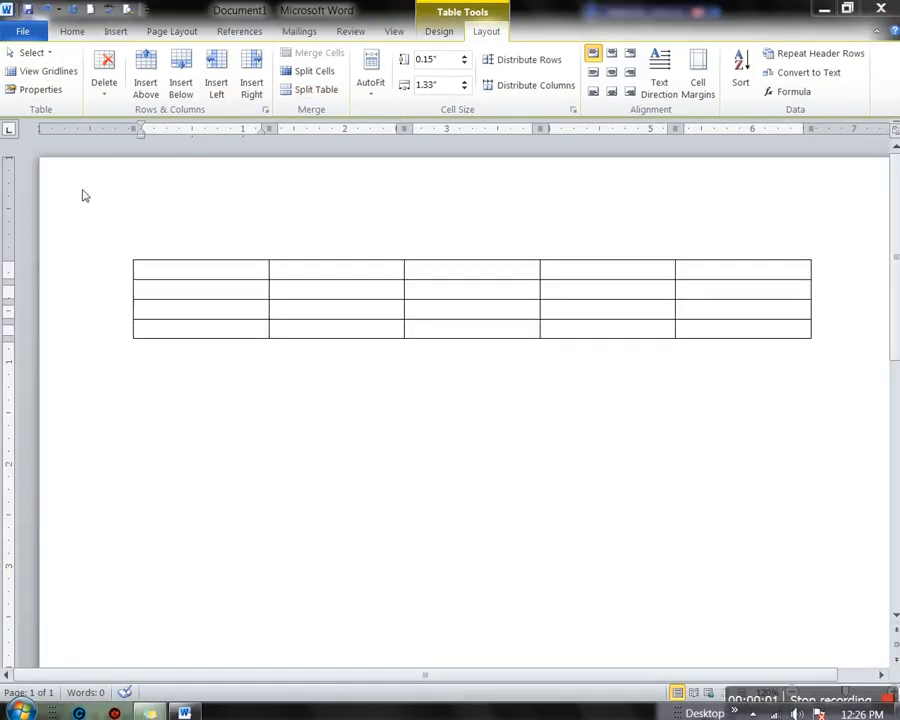
pyautogui.click(42, 90)
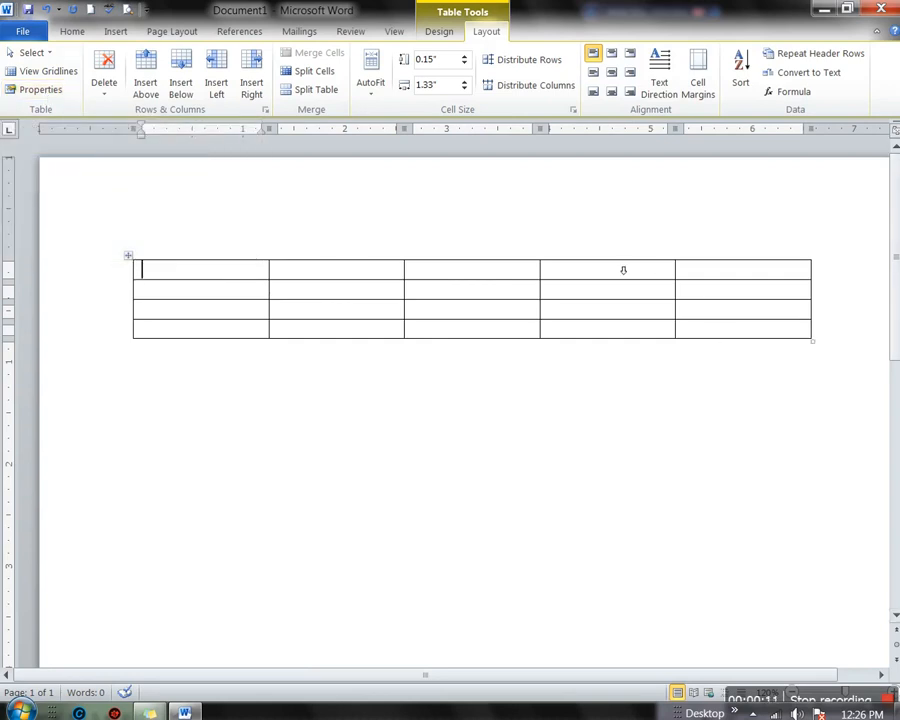
pyautogui.moveTo(623, 270); pyautogui.dragTo(716, 273)
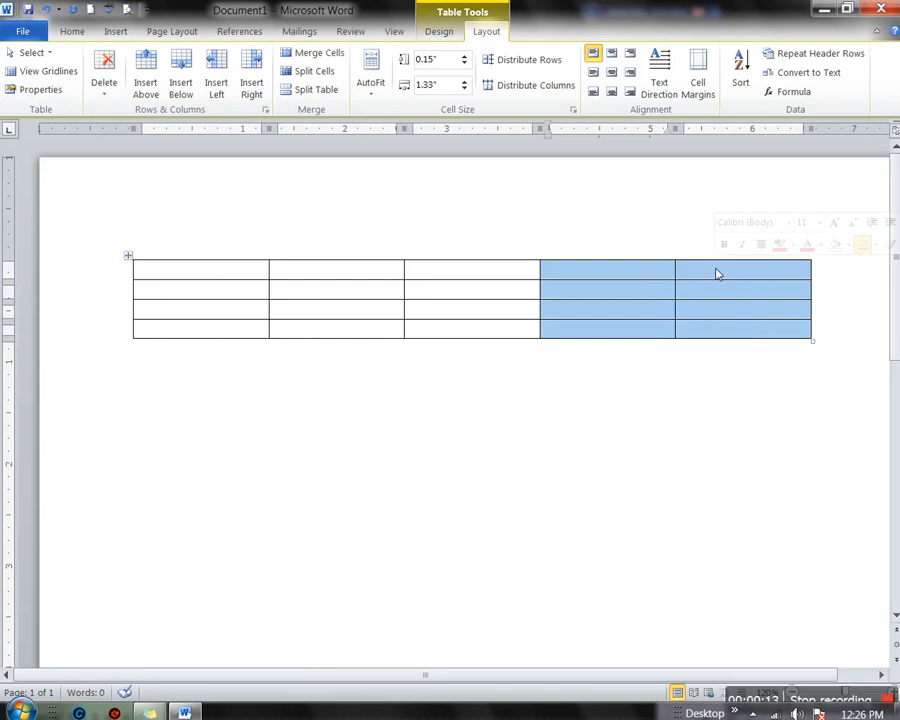
pyautogui.press('BackSpace')
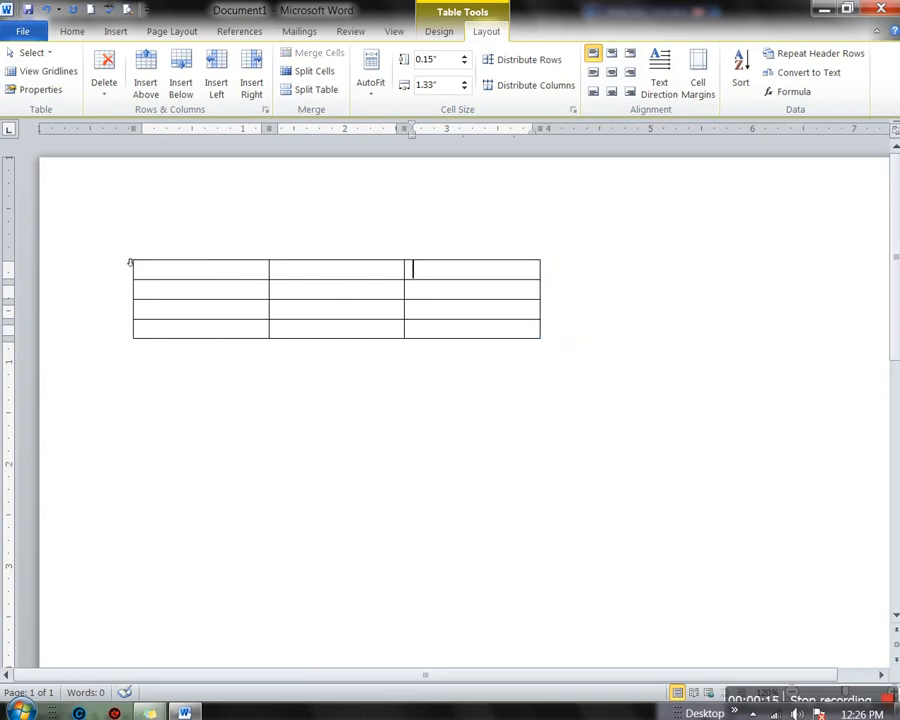
pyautogui.click(129, 256)
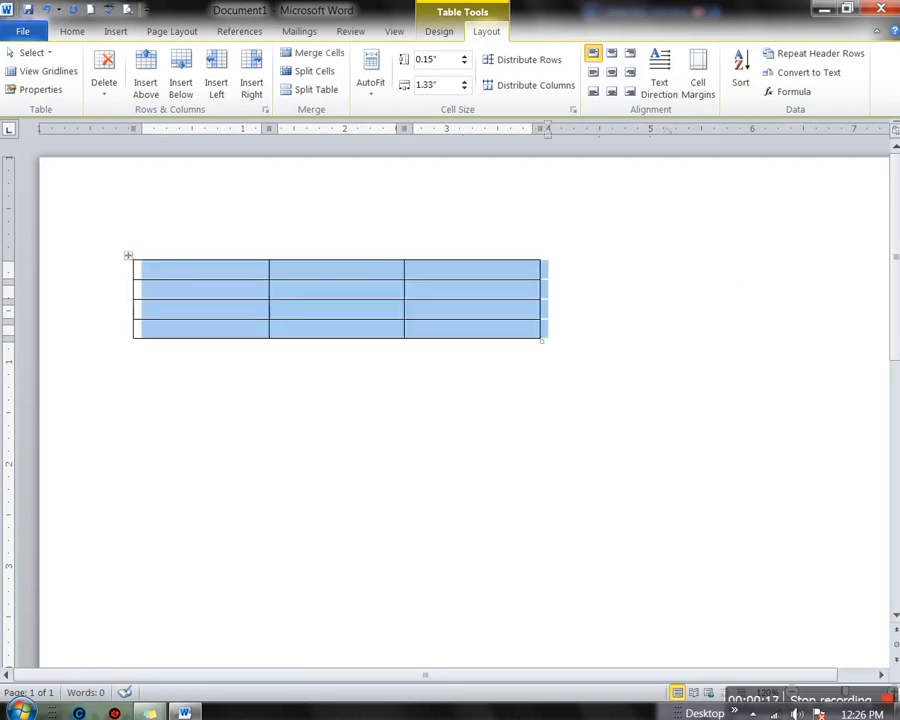
pyautogui.click(29, 91)
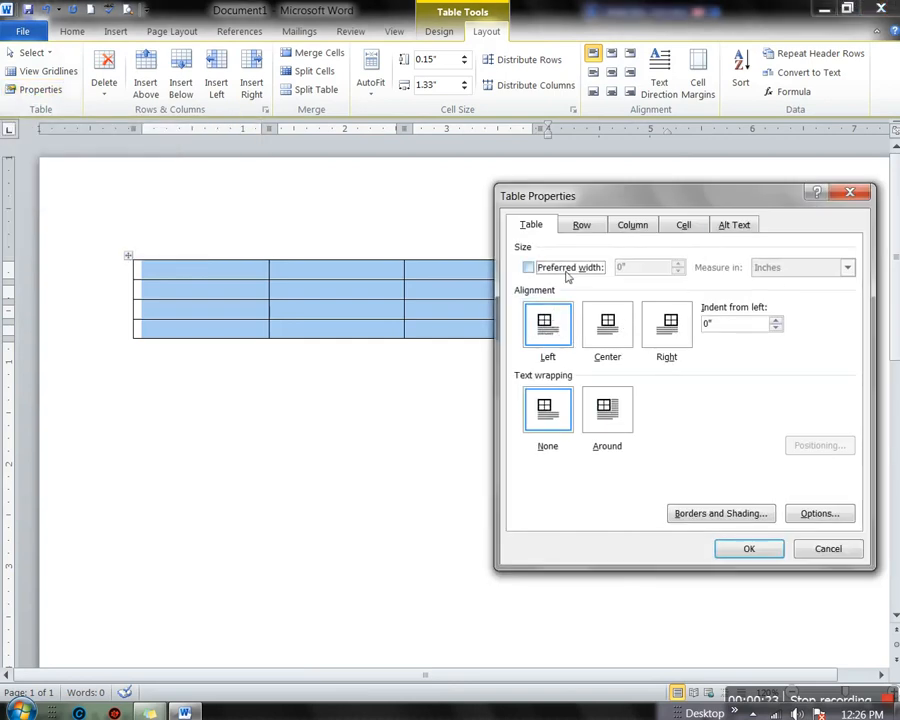
pyautogui.click(528, 269)
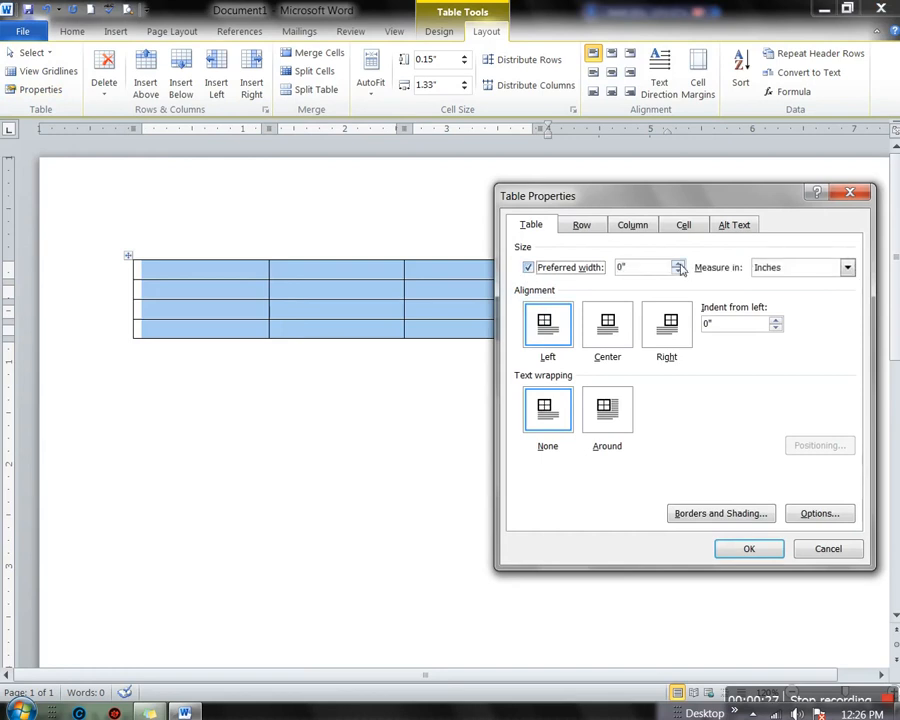
pyautogui.click(679, 266)
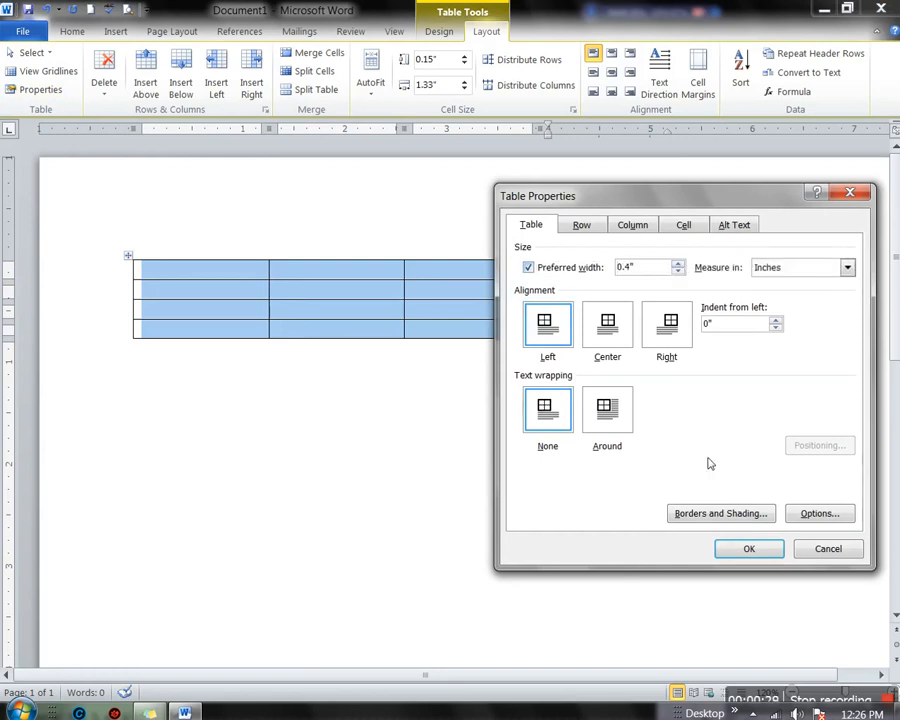
pyautogui.click(745, 551)
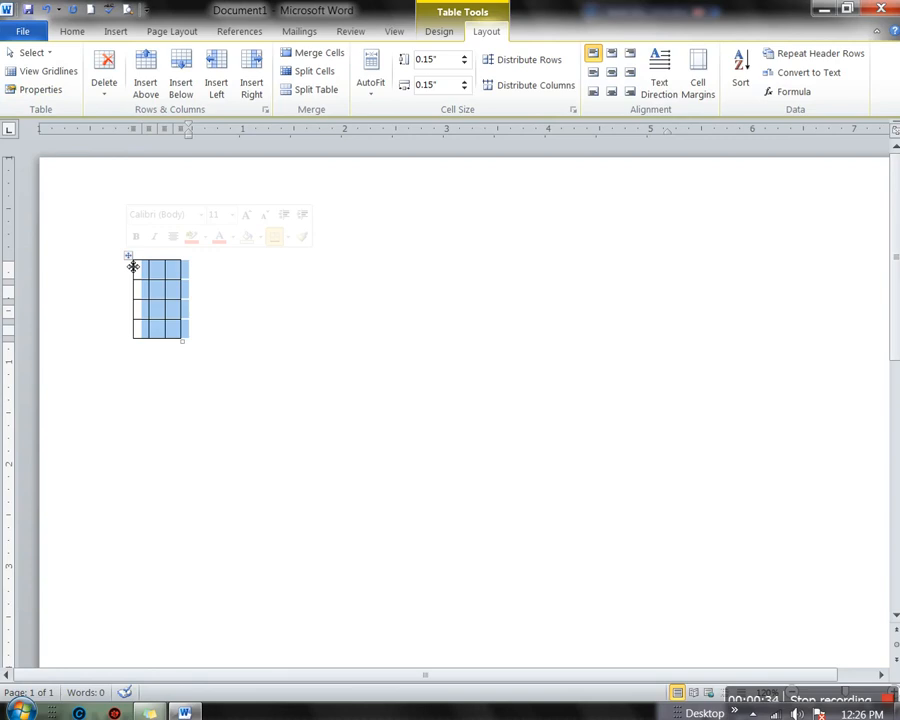
pyautogui.hotkey('ctrl', 'z')
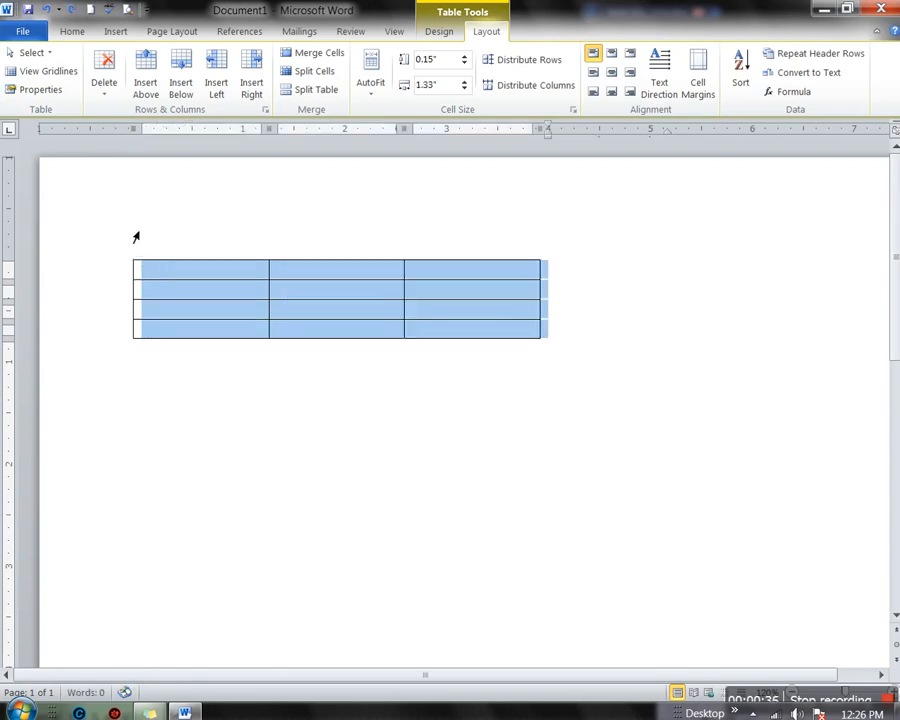
# Set the table's alignment to Right in Table Properties
pyautogui.click(32, 89)
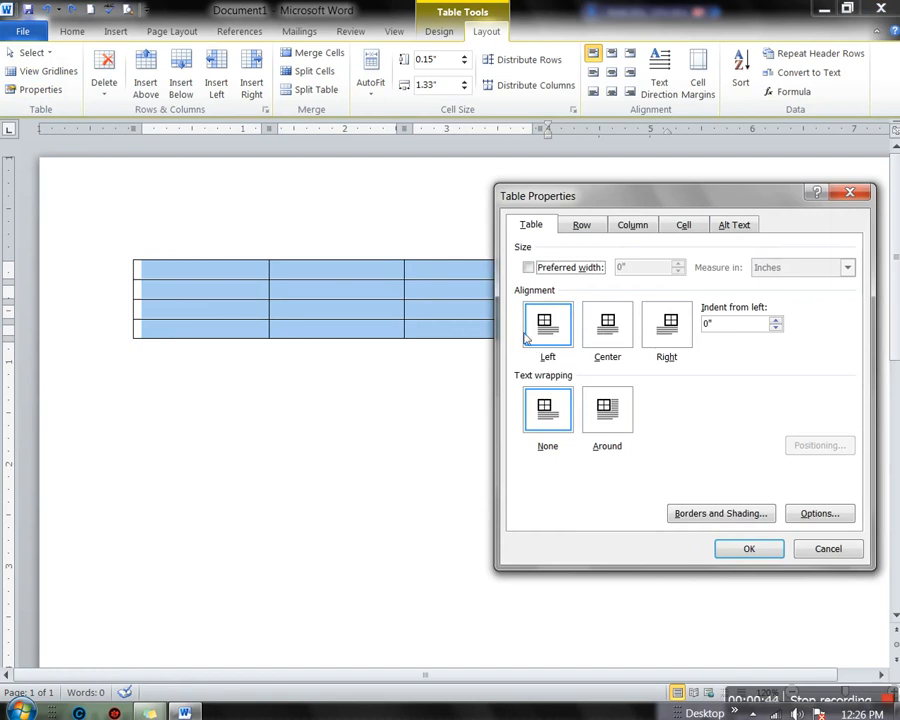
pyautogui.click(669, 324)
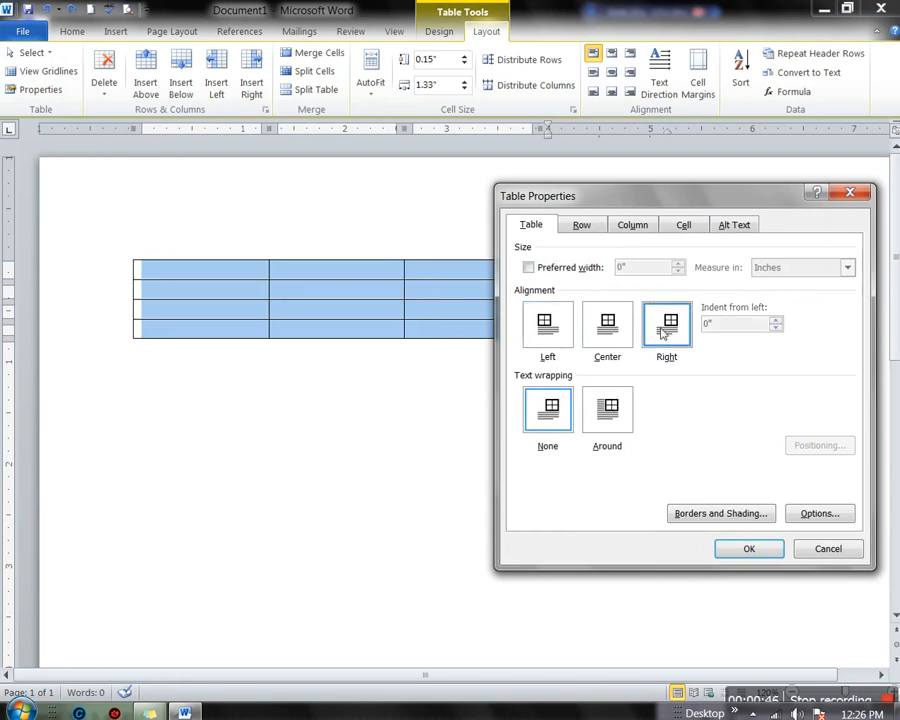
pyautogui.click(740, 549)
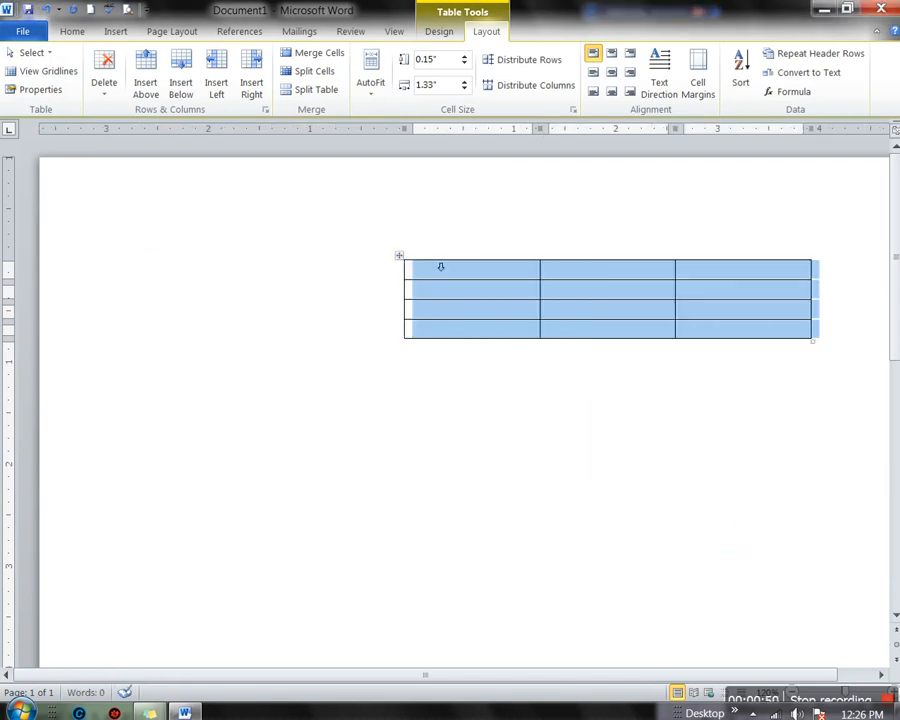
pyautogui.click(35, 89)
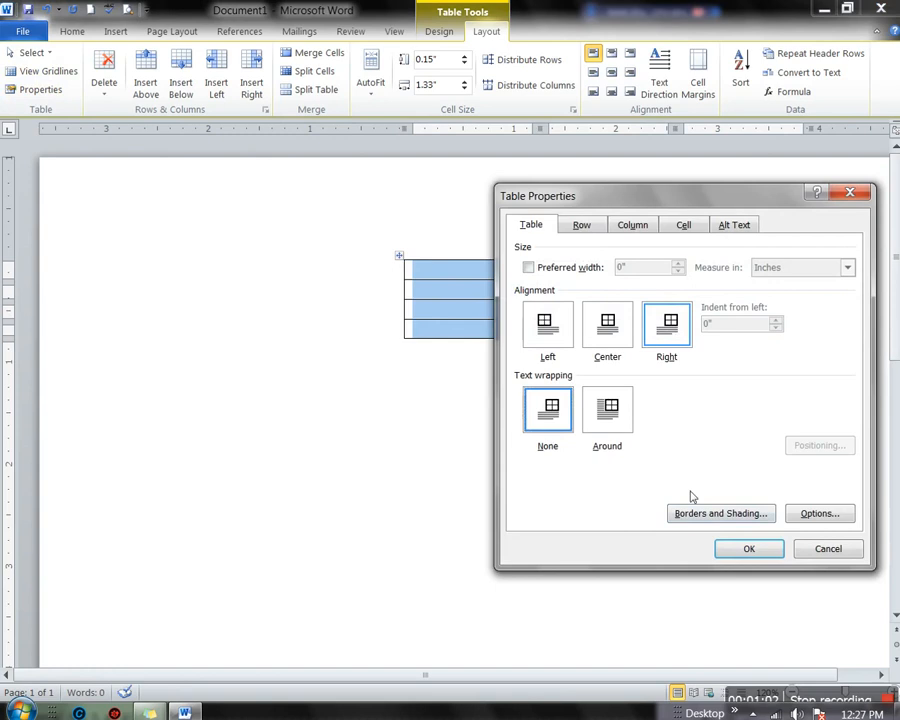
pyautogui.click(742, 550)
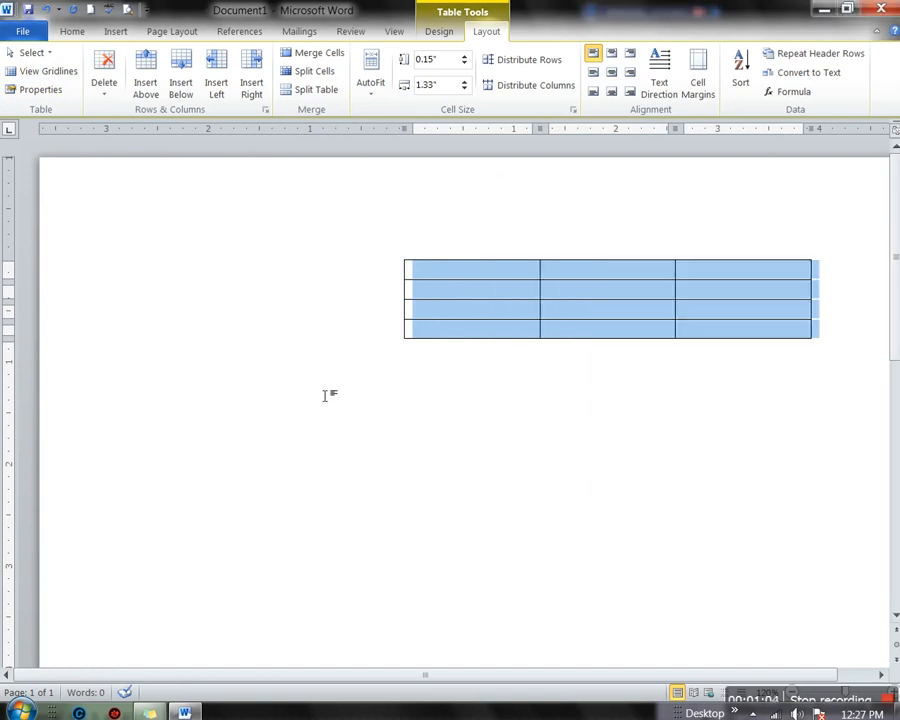
pyautogui.click(276, 378)
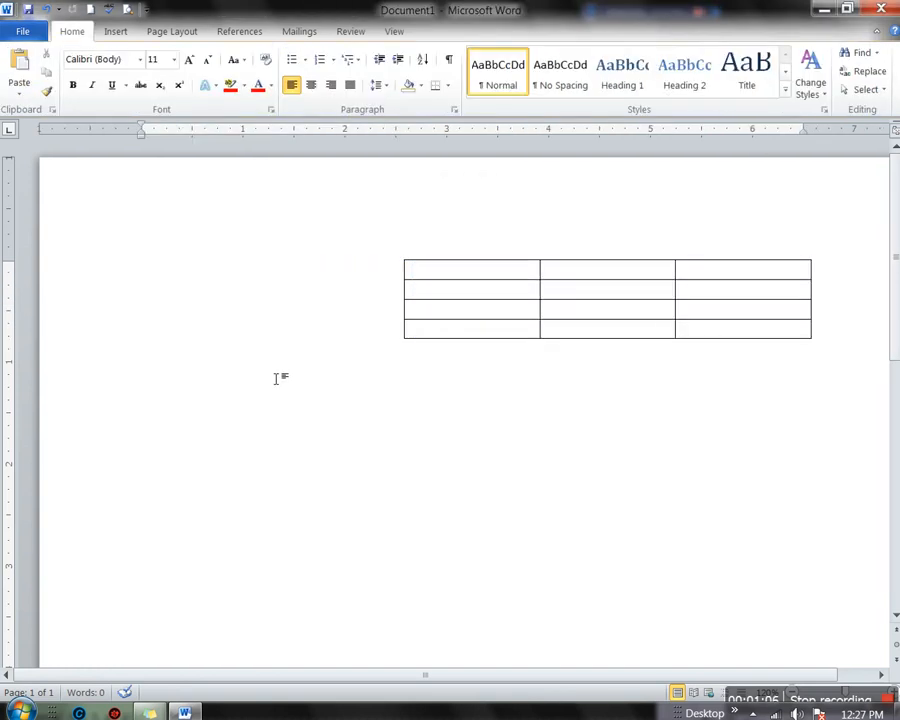
# Clear the stray test text and set the table's text wrapping to Around
pyautogui.write('svczxvXCXZ')
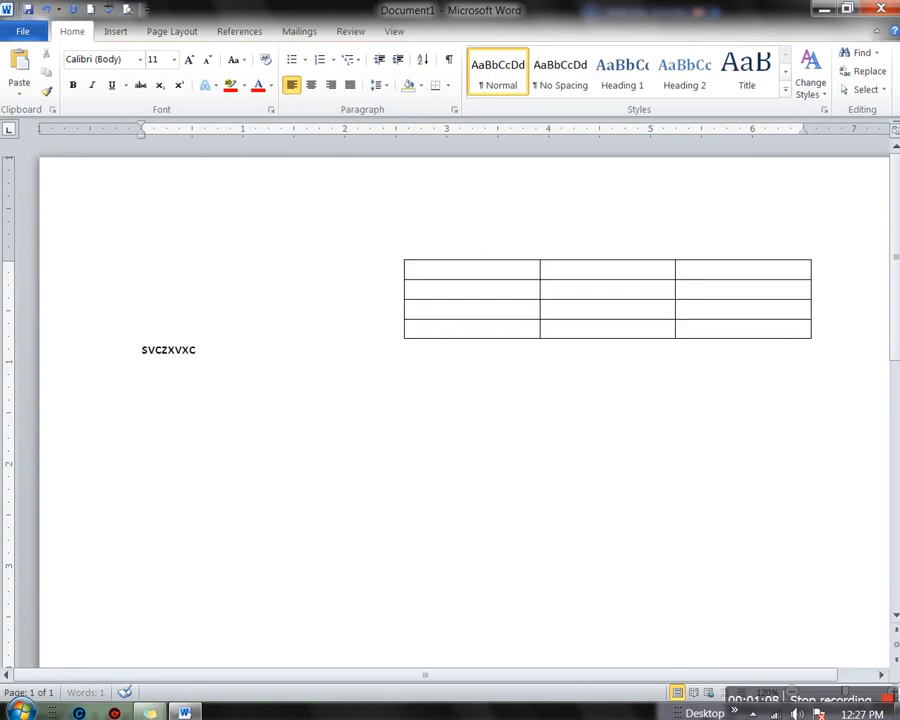
pyautogui.press('BackSpace')
pyautogui.press('BackSpace')
pyautogui.press('BackSpace')
pyautogui.press('BackSpace')
pyautogui.press('BackSpace')
pyautogui.press('BackSpace')
pyautogui.press('BackSpace')
pyautogui.press('BackSpace')
pyautogui.press('BackSpace')
pyautogui.press('BackSpace')
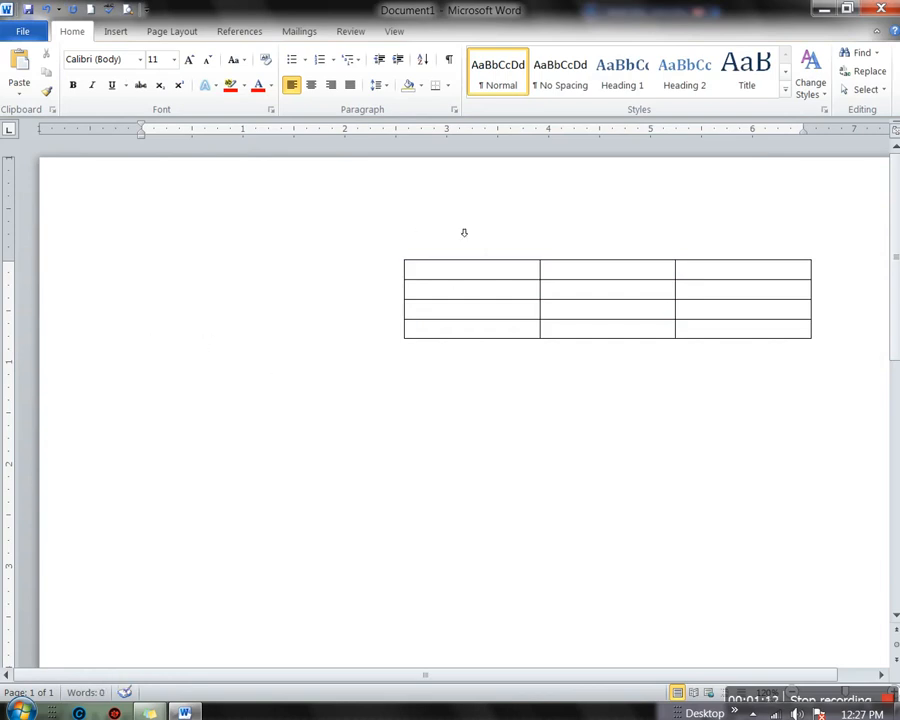
pyautogui.moveTo(450, 317)
pyautogui.click(400, 258)
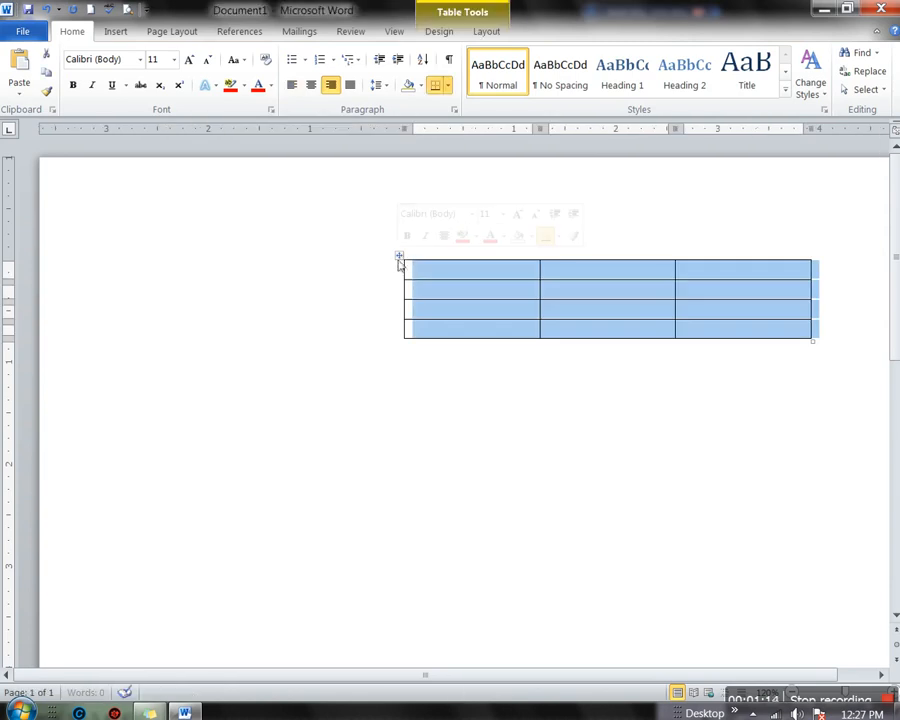
pyautogui.click(483, 33)
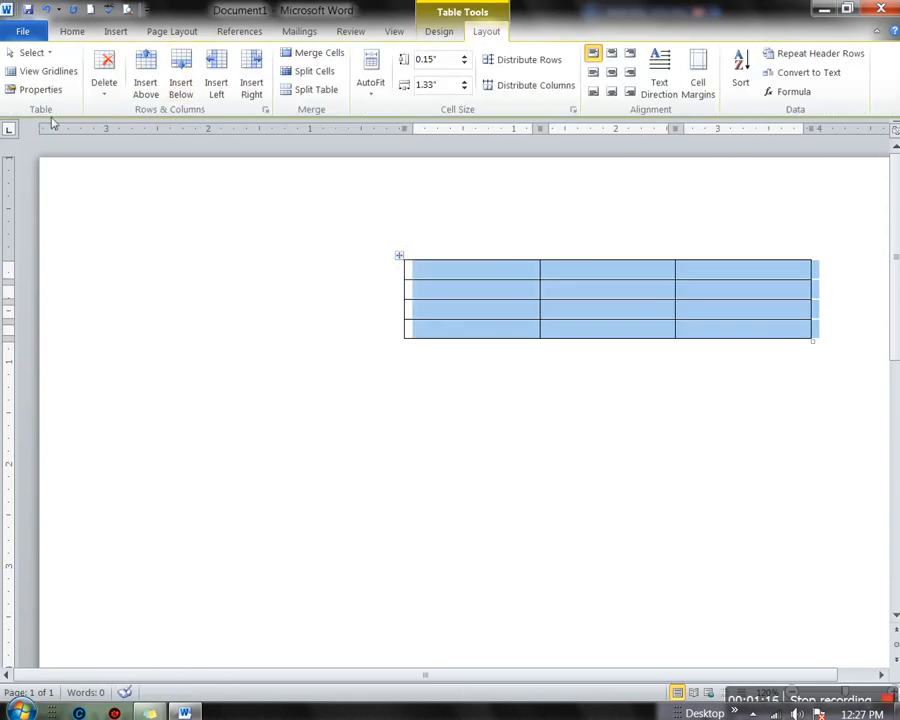
pyautogui.click(34, 88)
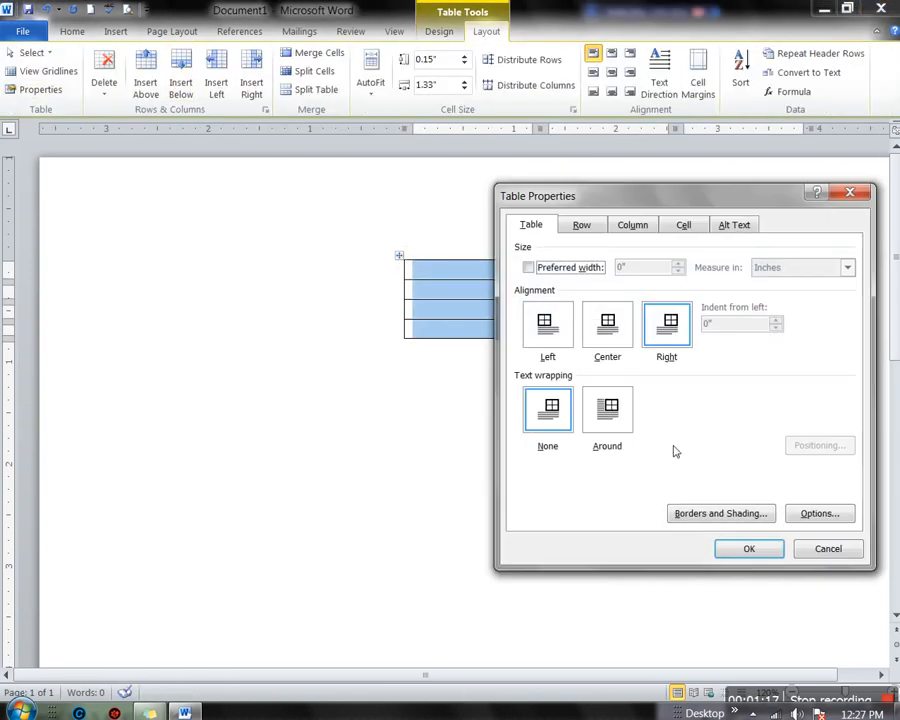
pyautogui.click(608, 422)
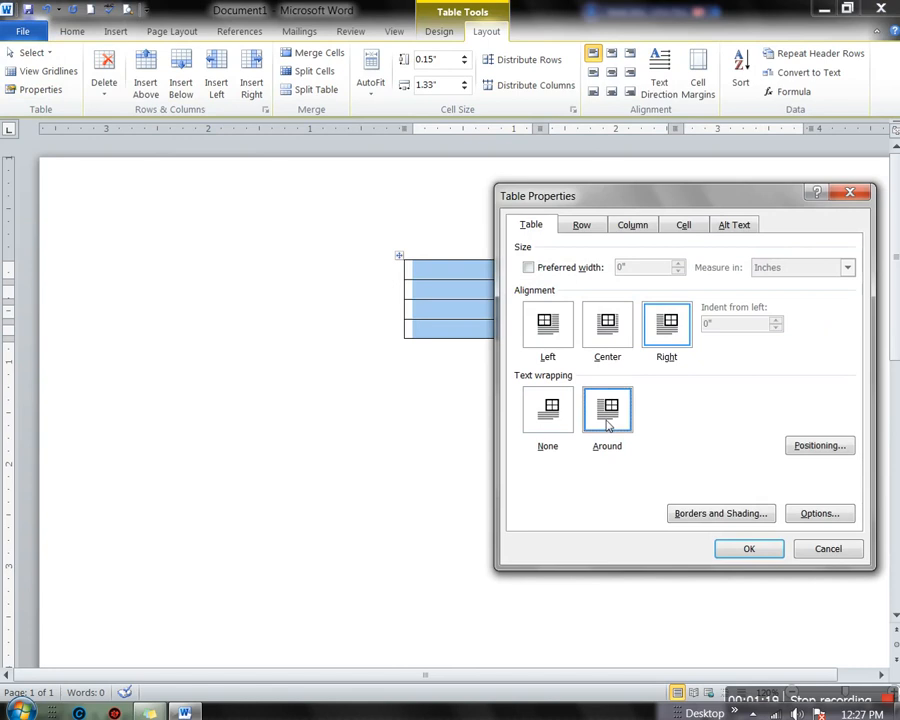
pyautogui.click(749, 550)
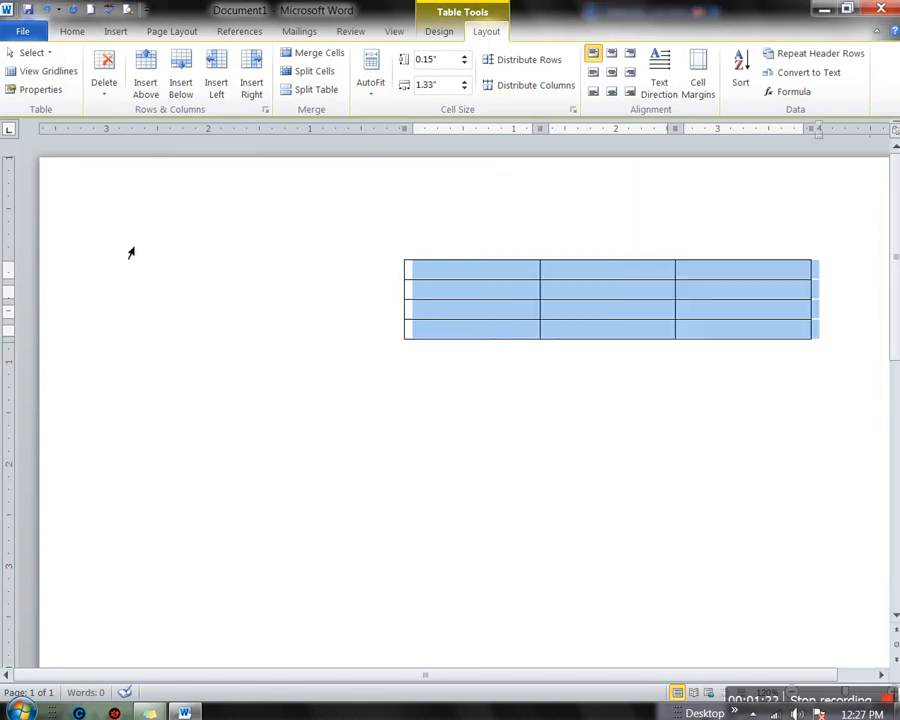
# Test the wrapping with =rand() sample paragraphs, then undo them
pyautogui.click(152, 279)
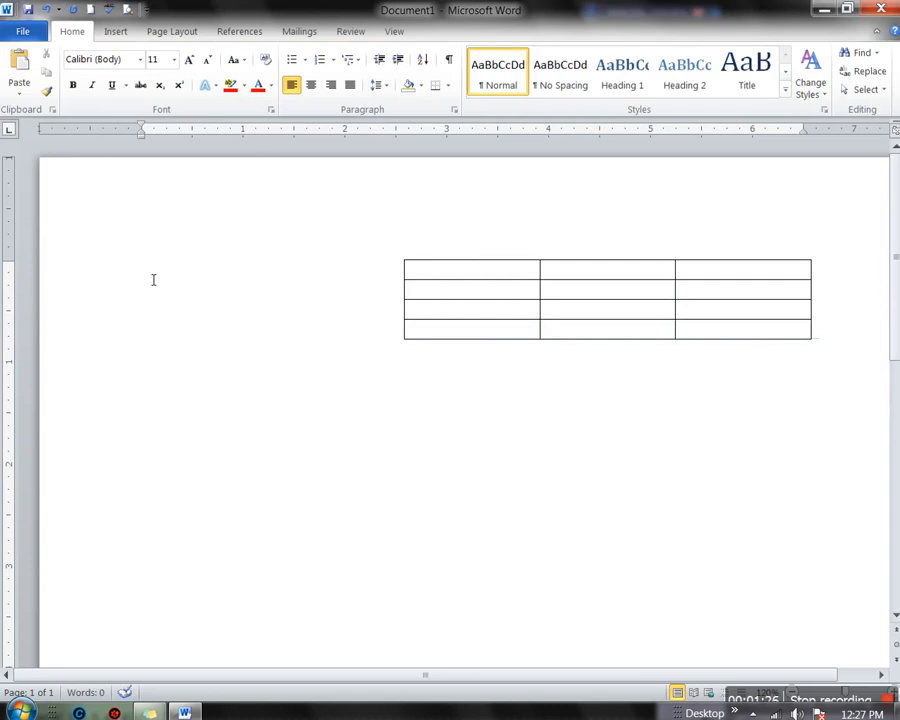
pyautogui.write('=rand()')
pyautogui.press('Return')
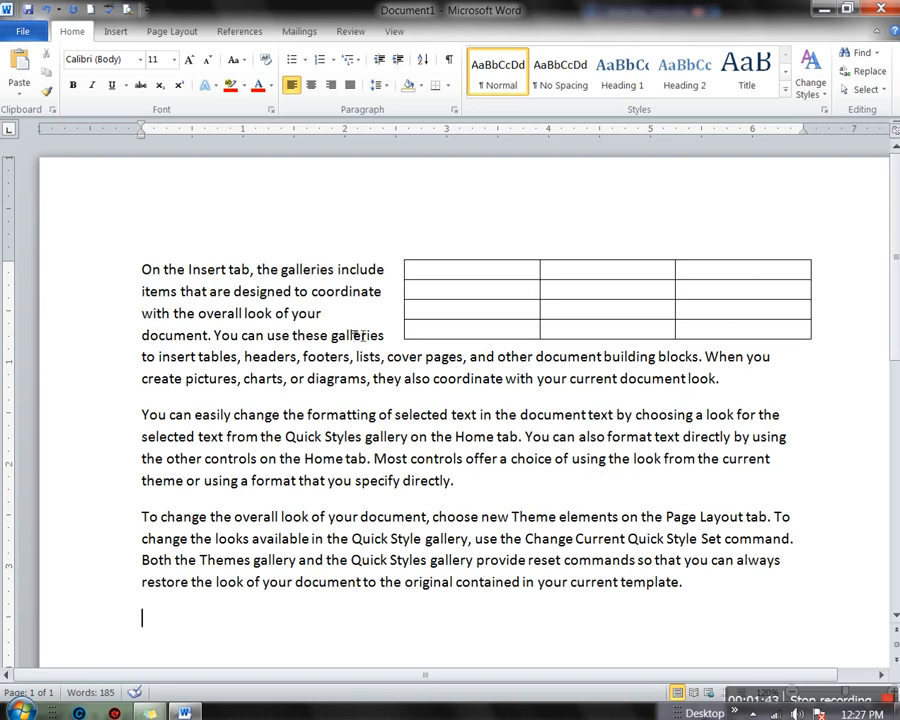
pyautogui.hotkey('ctrl', 'z')
pyautogui.hotkey('ctrl', 'z')
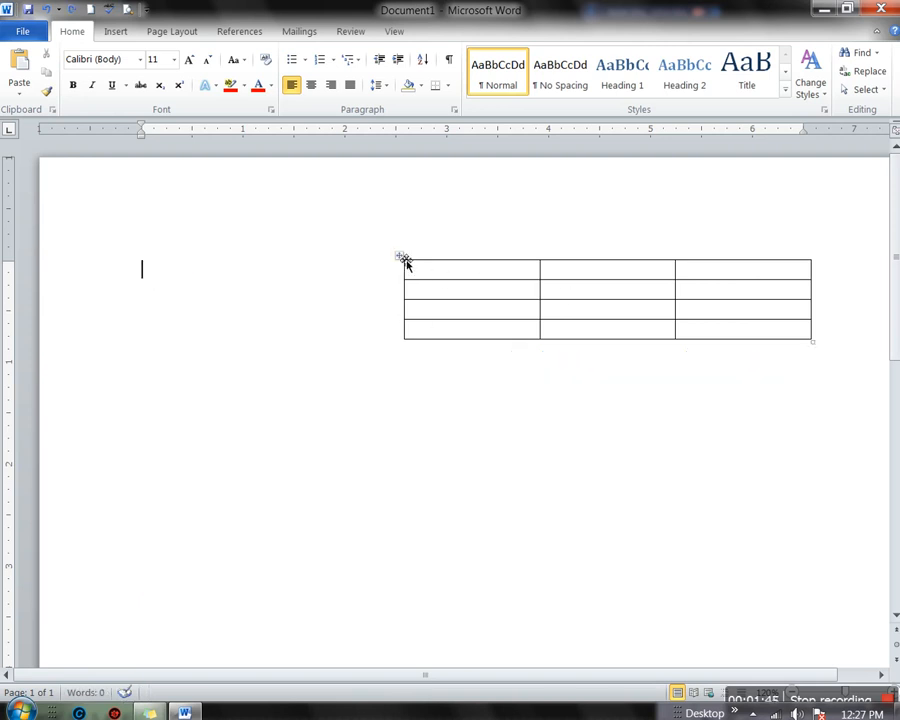
# Give all four table rows a specified height of at least 0.4" in Table Properties
pyautogui.click(402, 258)
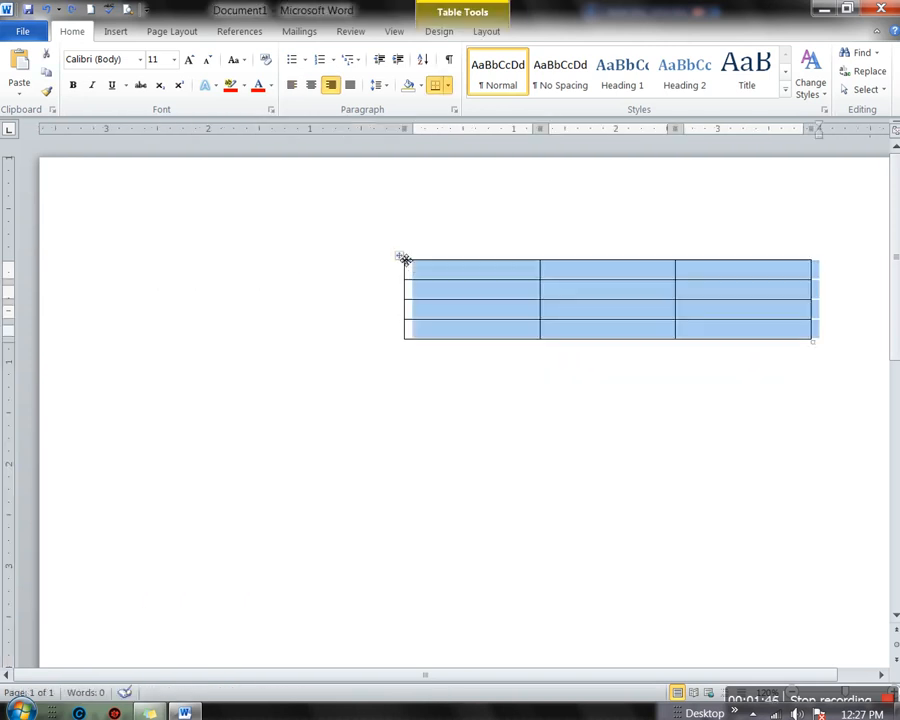
pyautogui.click(488, 31)
pyautogui.click(30, 89)
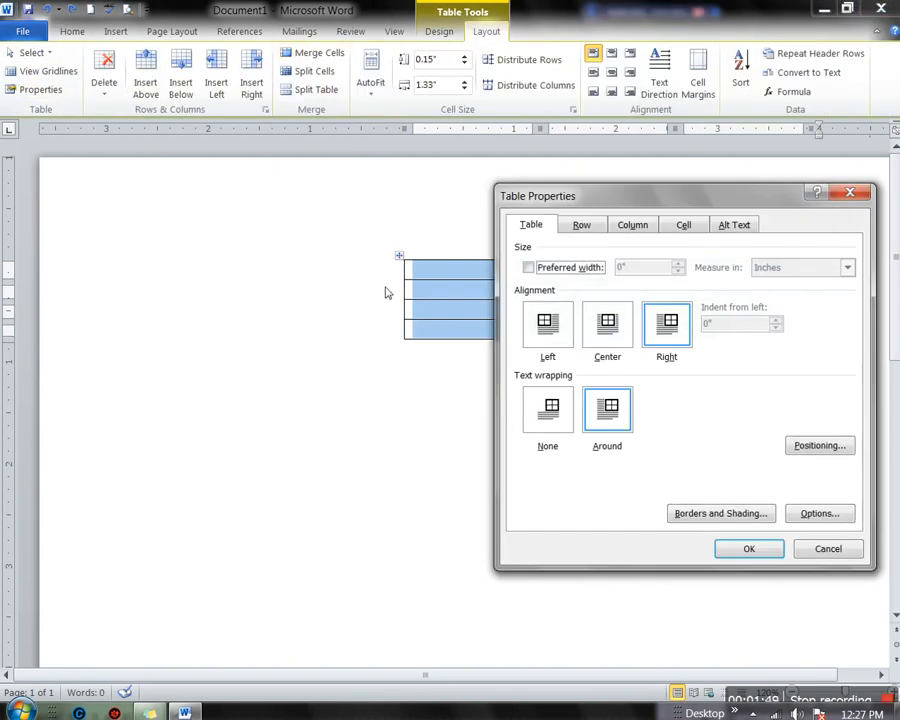
pyautogui.click(578, 226)
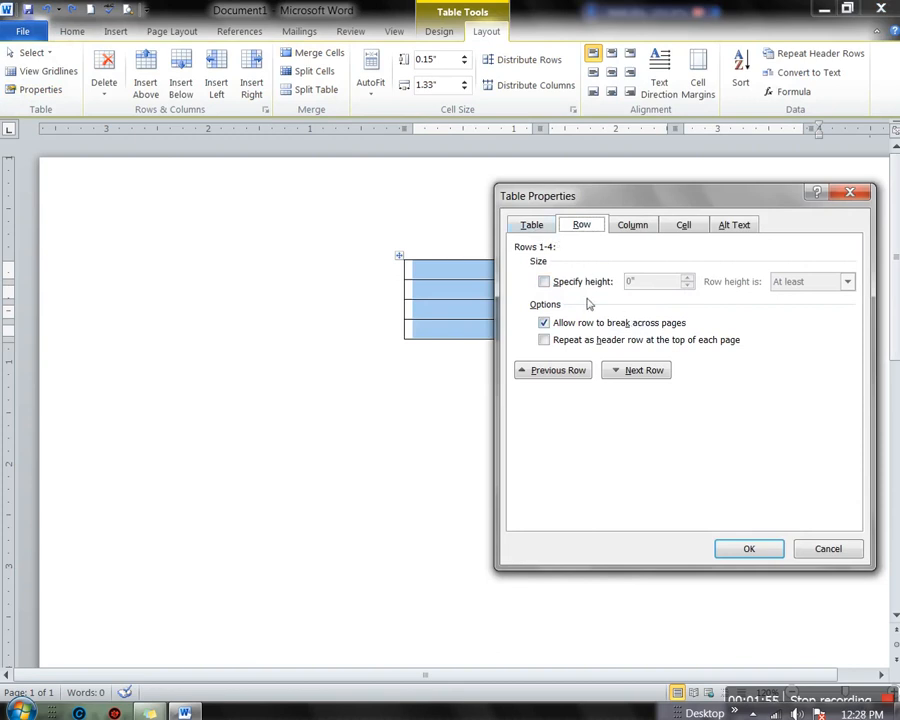
pyautogui.click(544, 282)
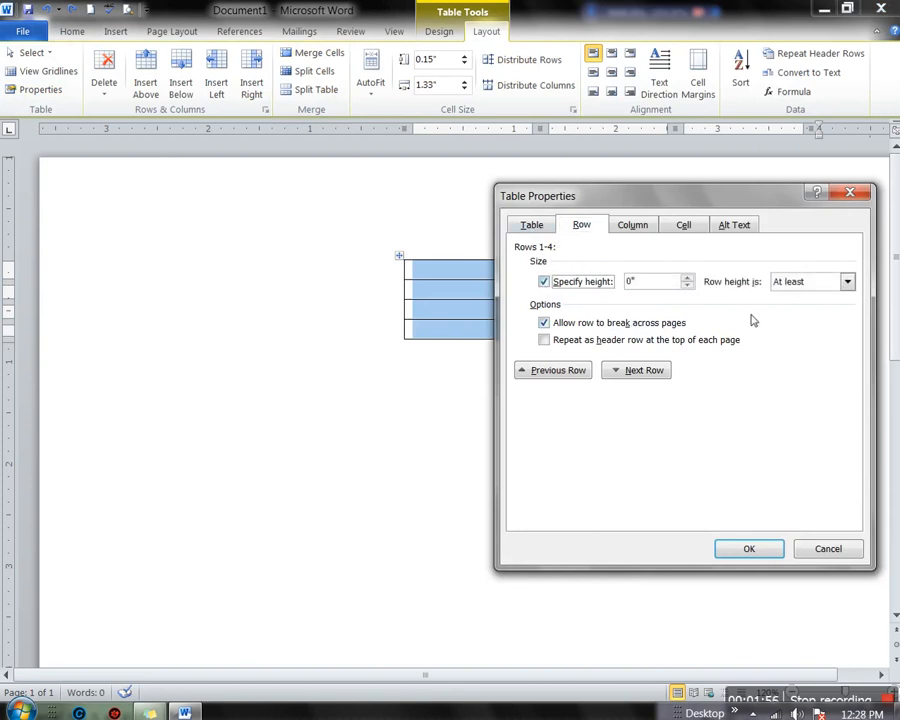
pyautogui.click(686, 279)
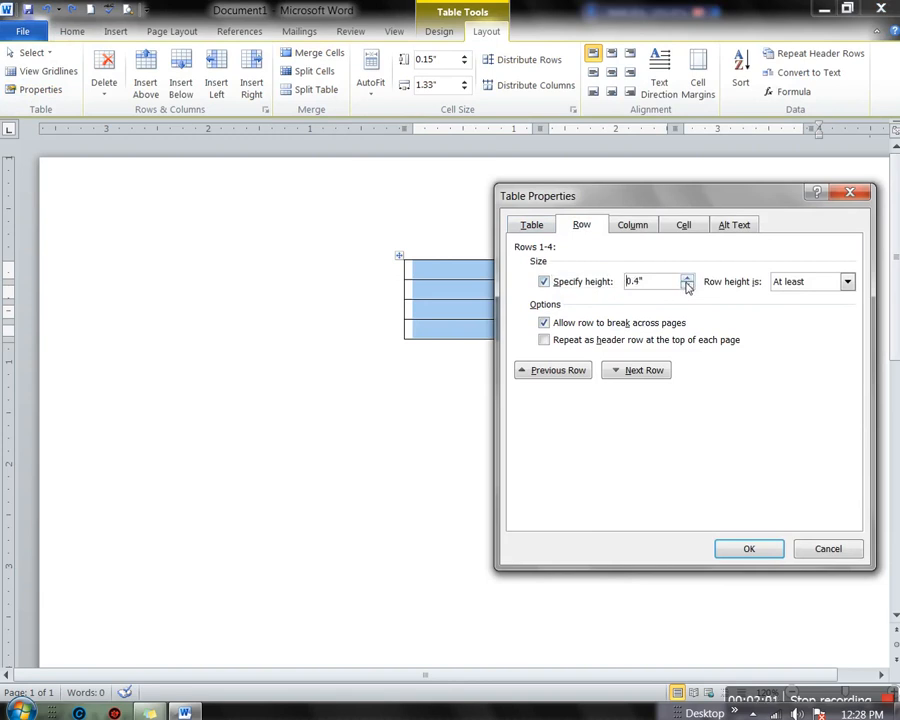
pyautogui.click(736, 560)
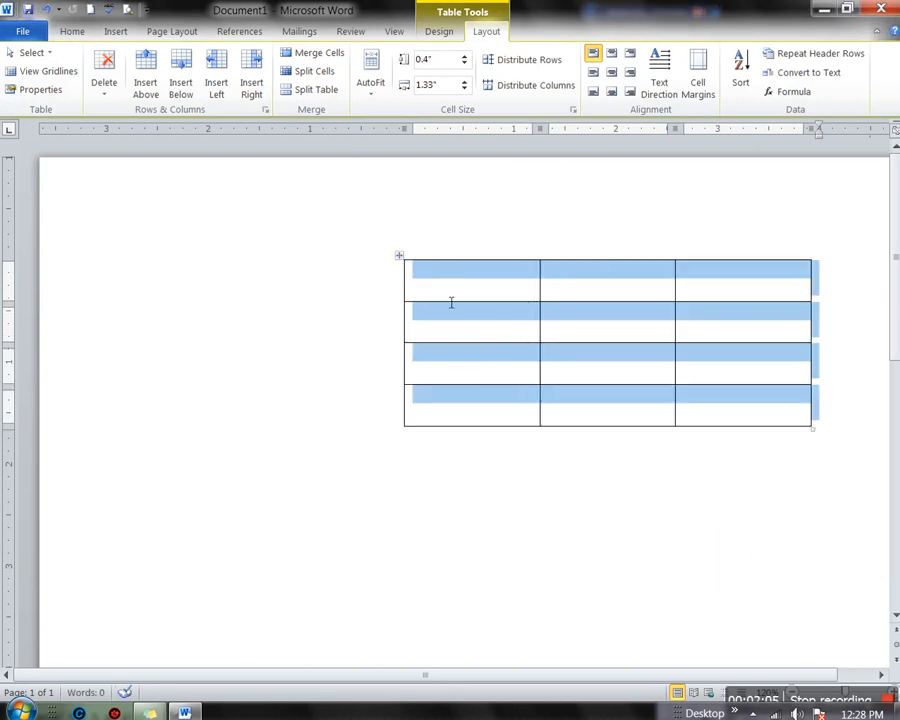
pyautogui.click(402, 265)
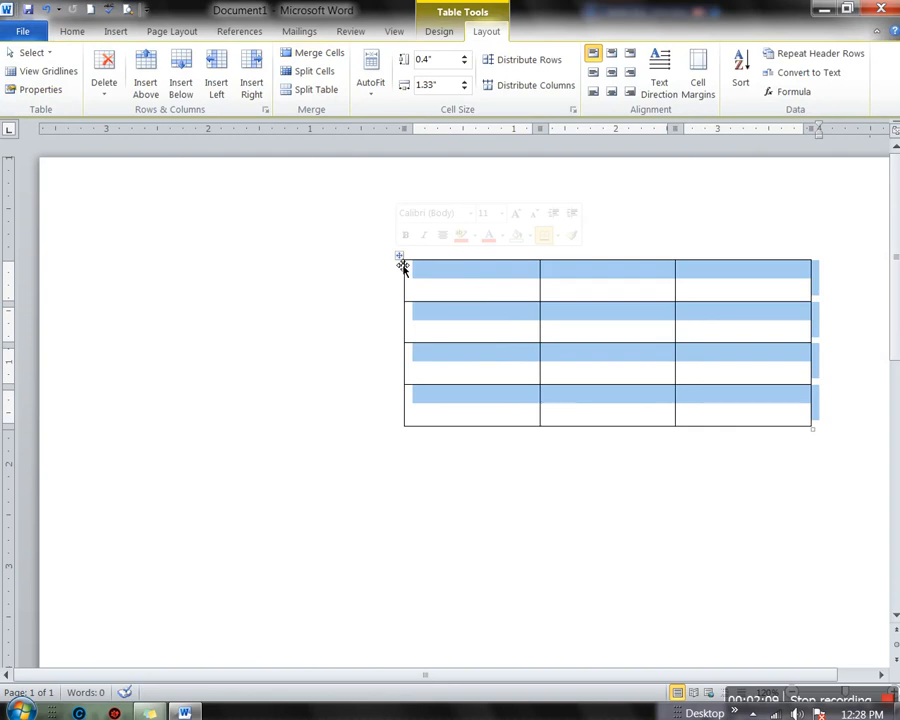
# Left-align the table, set its three columns to a 1.8" preferred width, then reopen the cell settings
pyautogui.hotkey('ctrl', 'l')
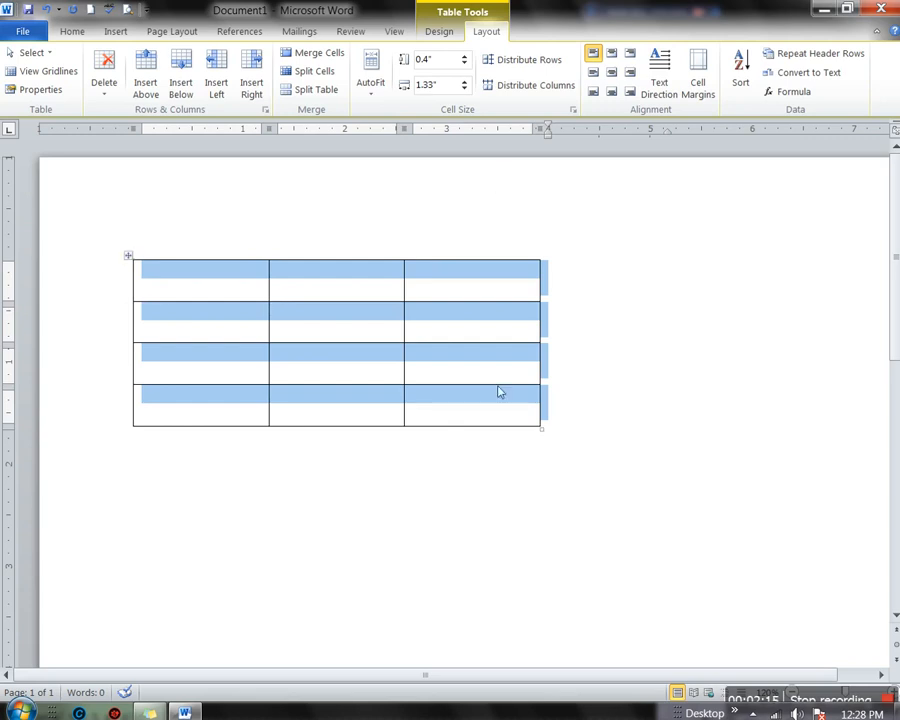
pyautogui.click(130, 264)
pyautogui.click(30, 89)
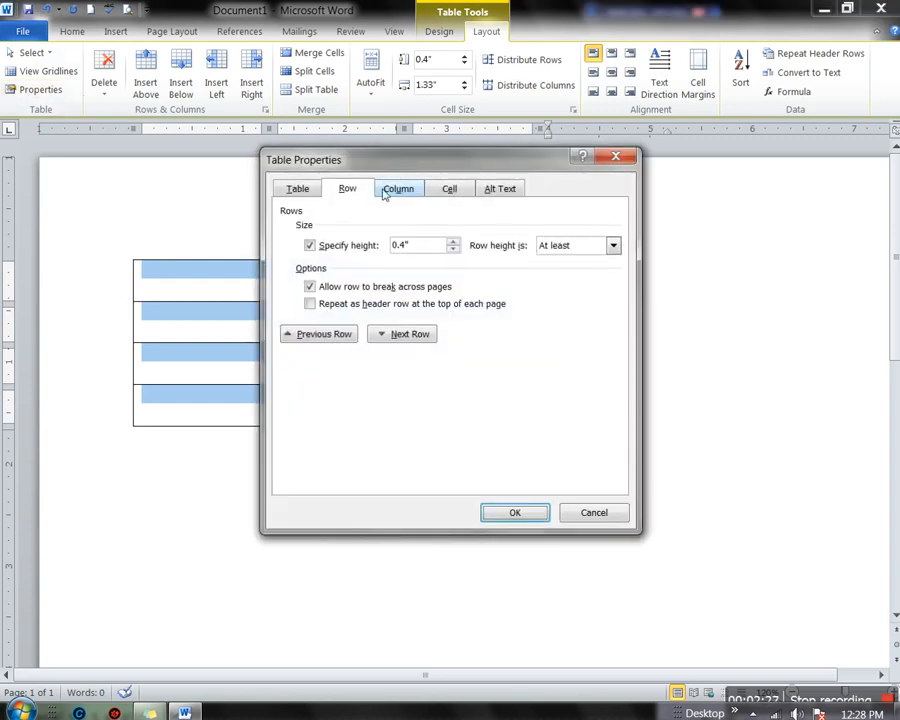
pyautogui.click(385, 192)
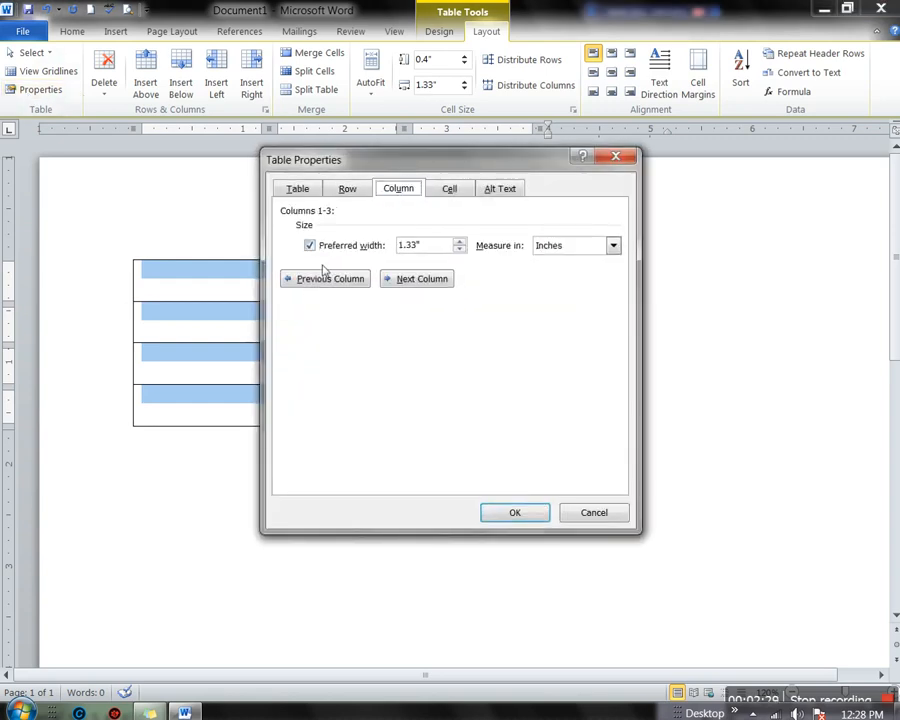
pyautogui.click(458, 250)
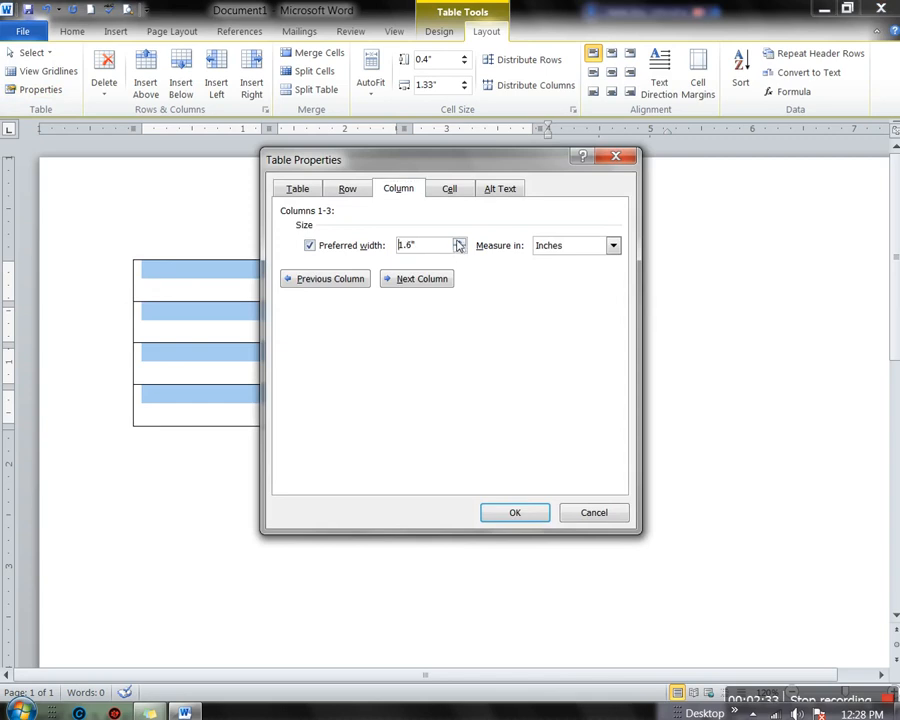
pyautogui.click(458, 245)
pyautogui.click(516, 514)
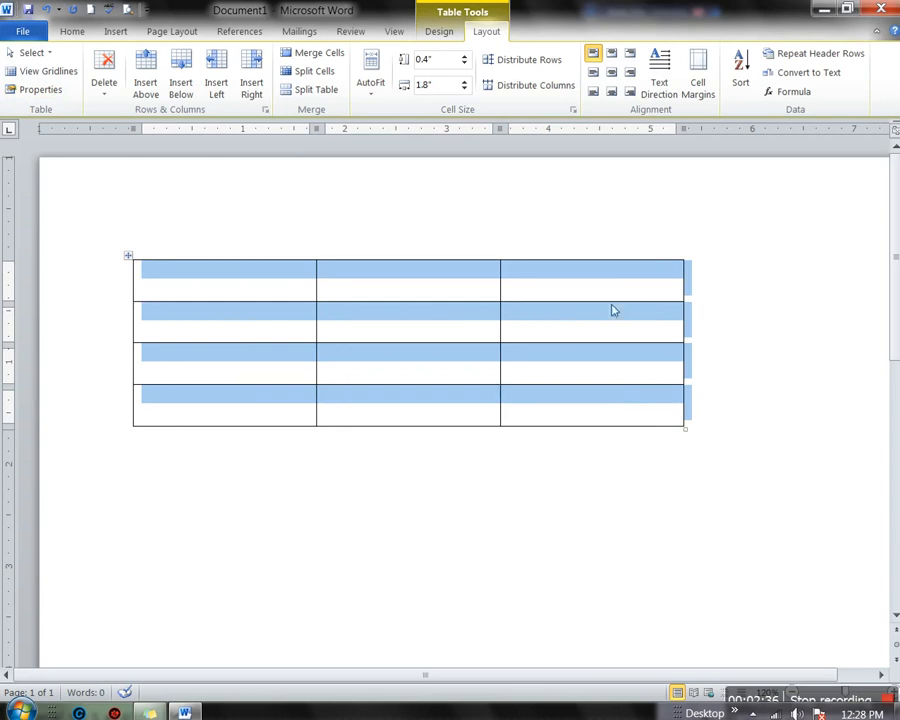
pyautogui.click(35, 90)
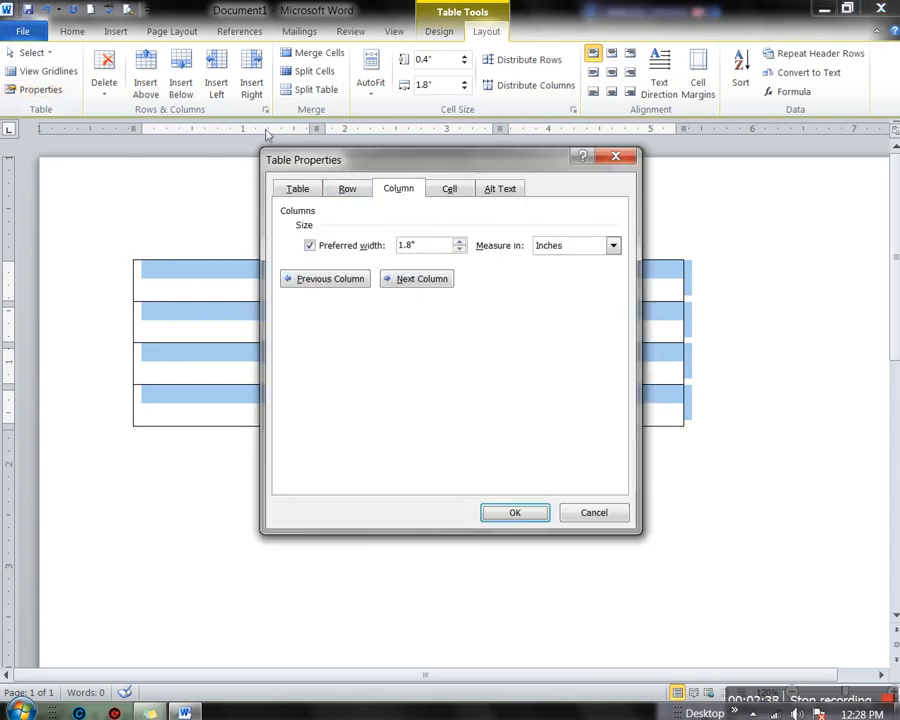
pyautogui.click(451, 193)
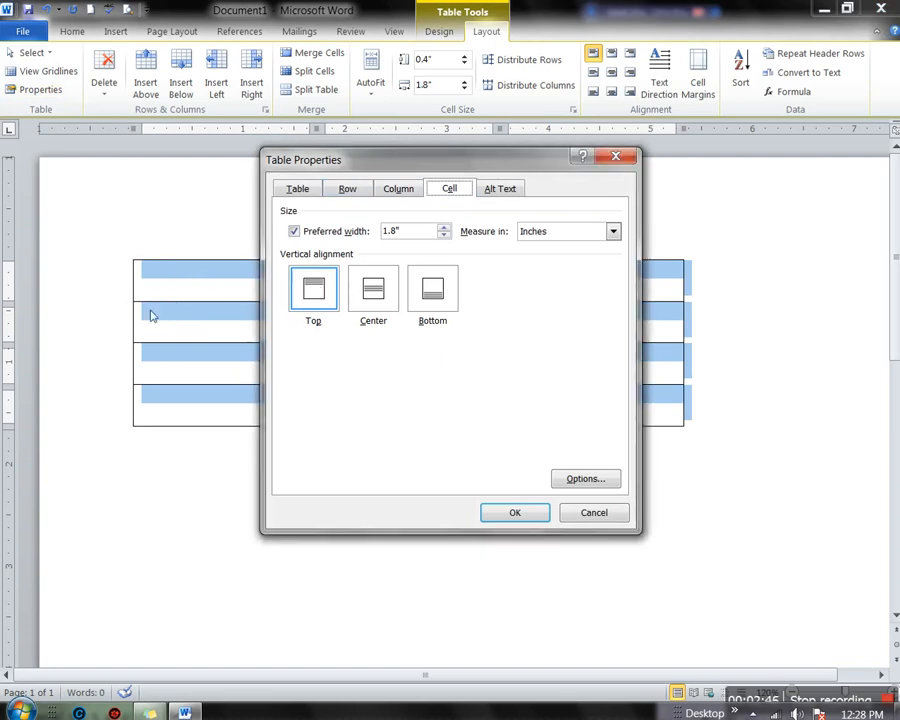
# Set the table cells' vertical alignment to Center and confirm it in Table Properties
pyautogui.click(375, 298)
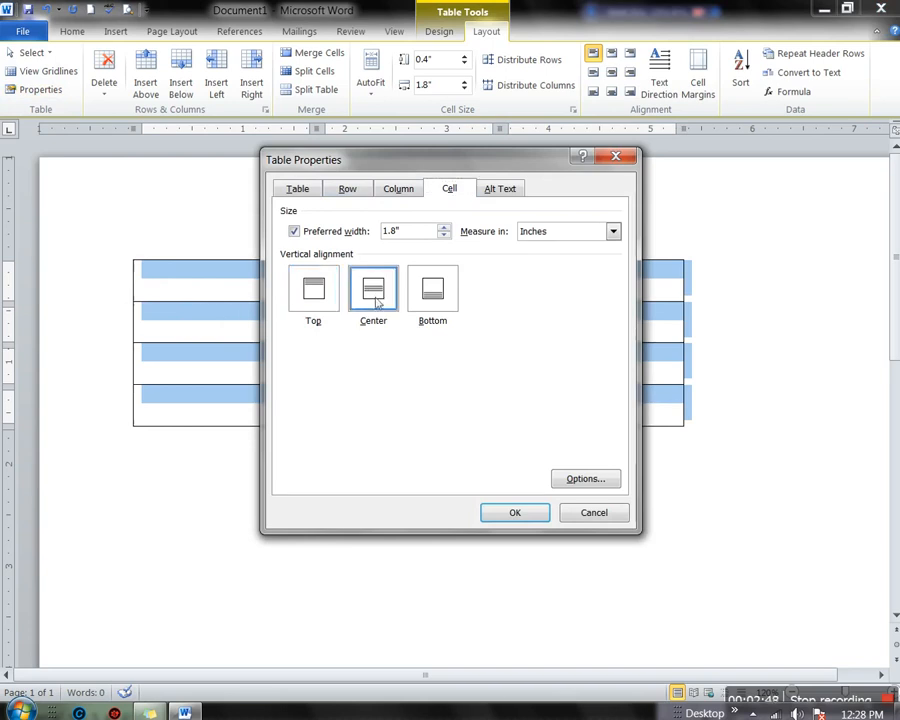
pyautogui.click(492, 510)
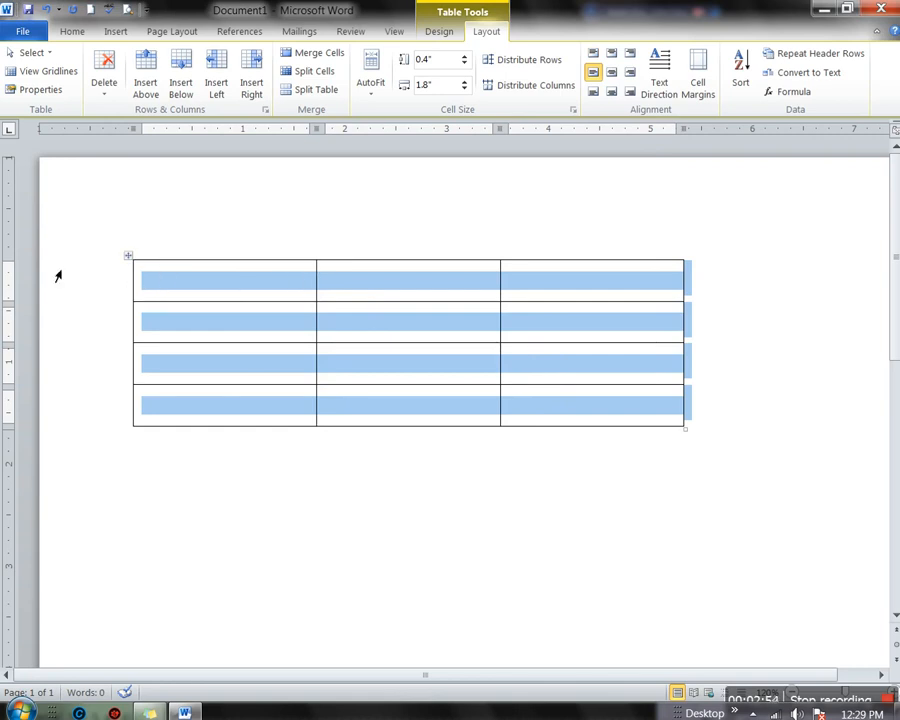
pyautogui.click(34, 89)
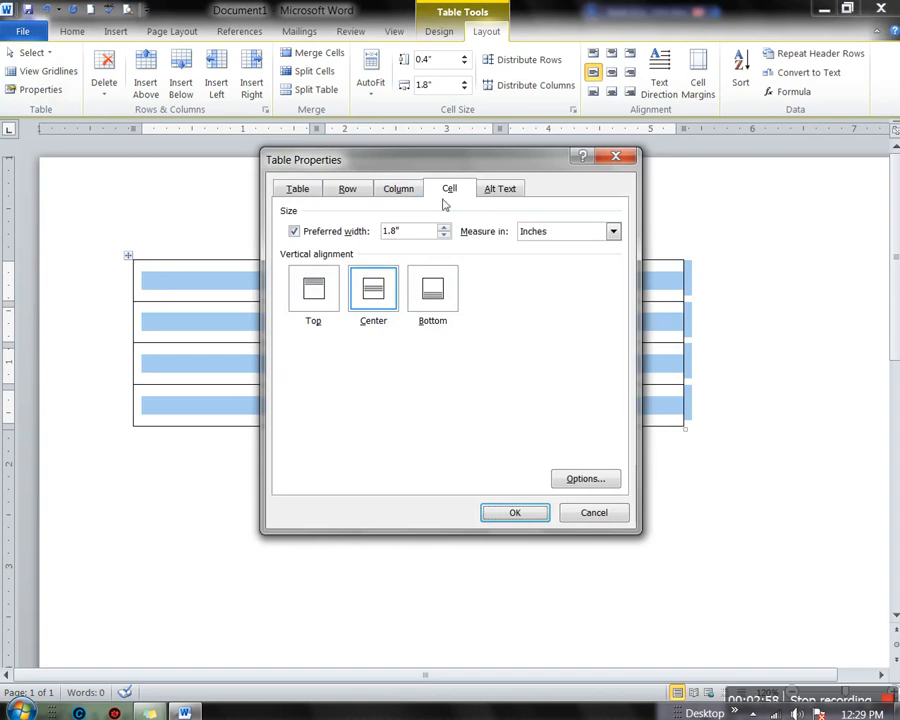
pyautogui.click(515, 513)
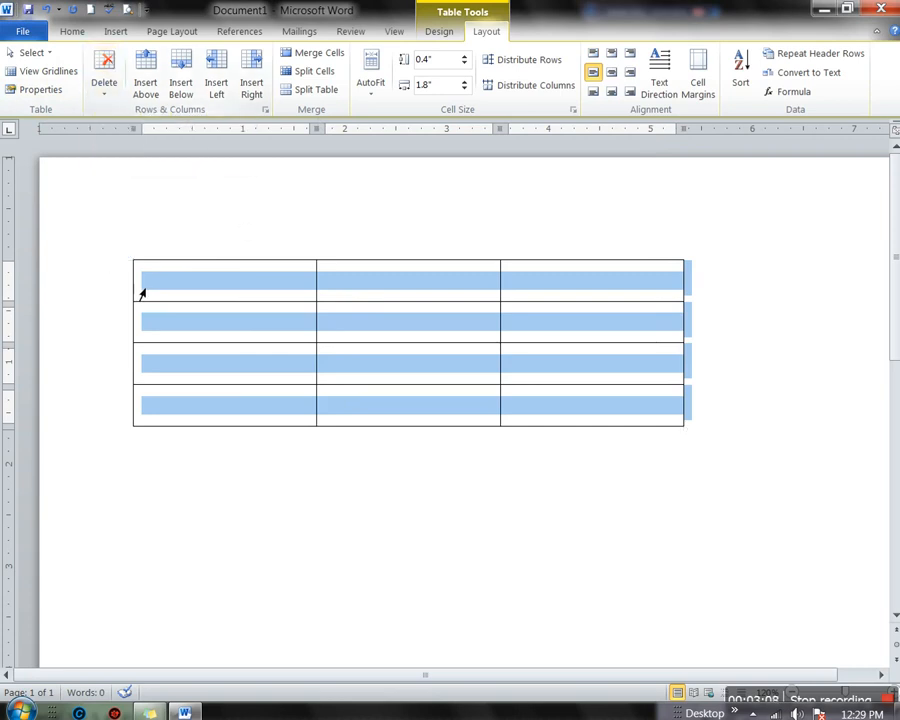
pyautogui.click(104, 75)
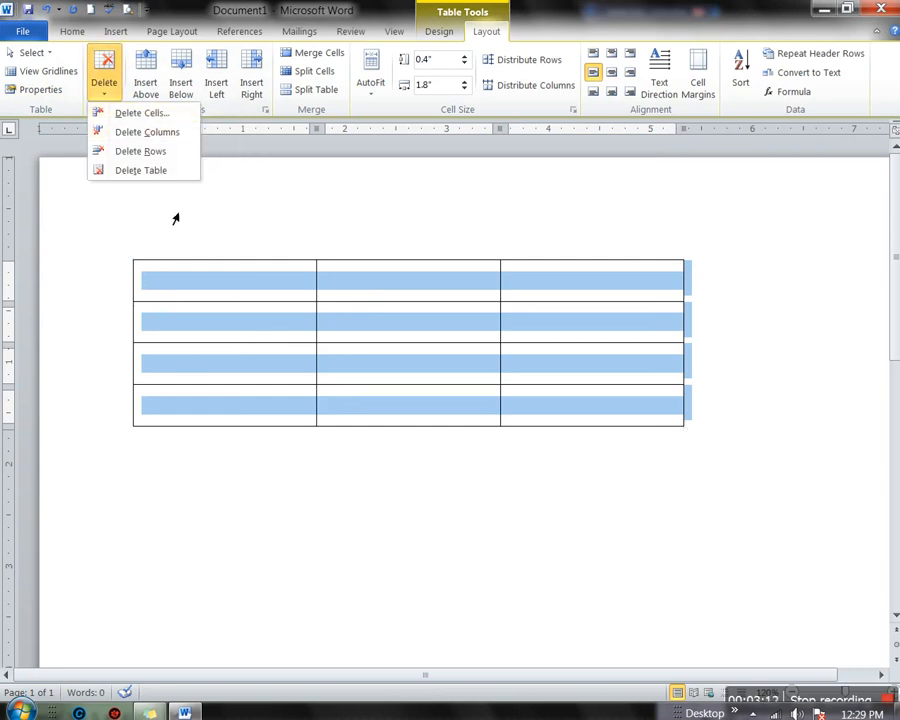
pyautogui.click(149, 328)
pyautogui.click(153, 330)
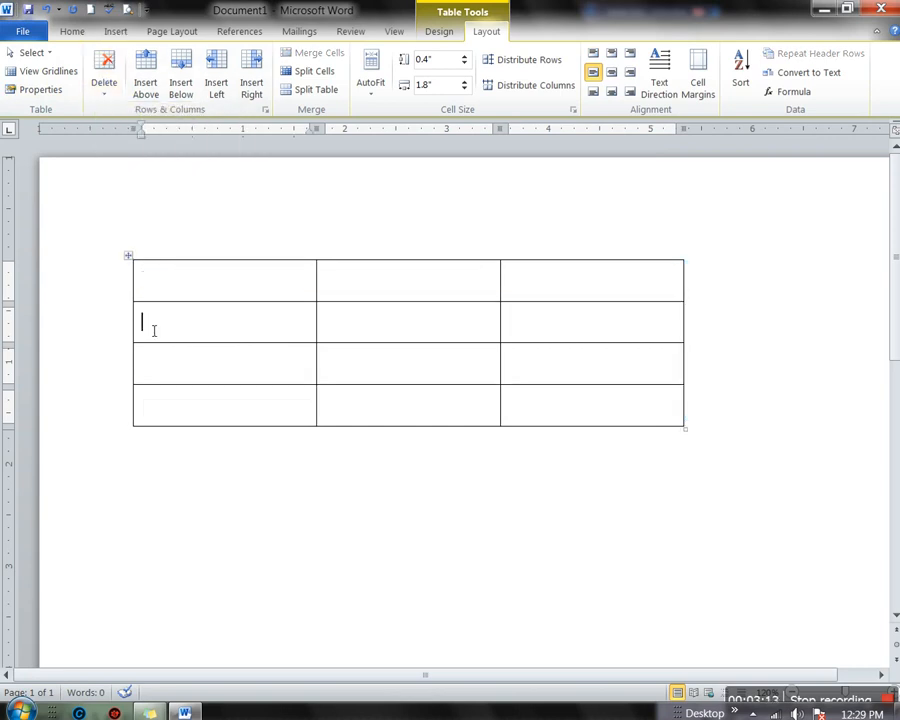
pyautogui.click(103, 96)
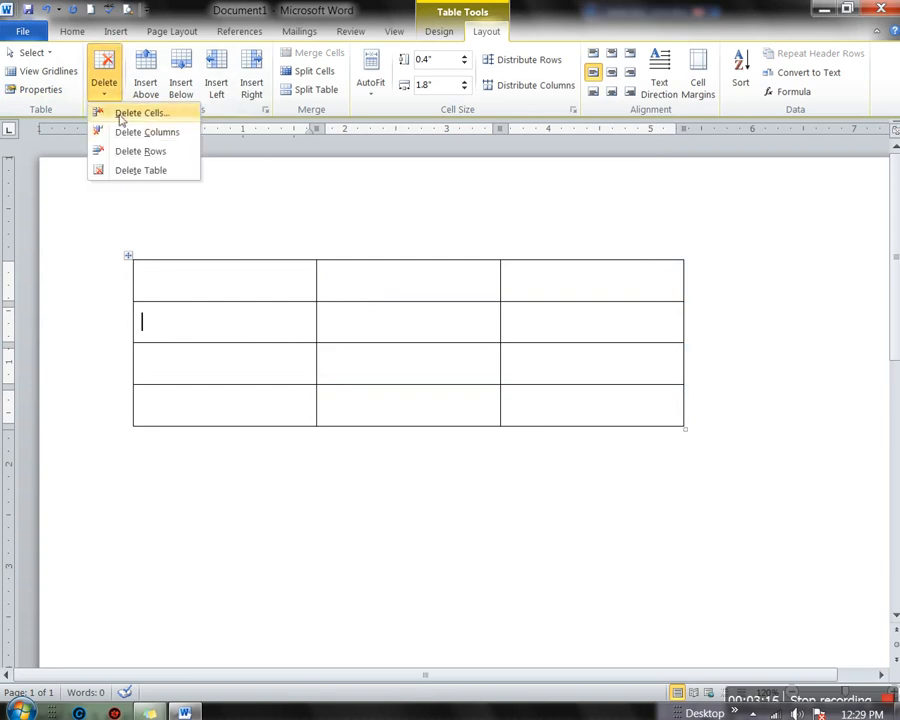
pyautogui.click(138, 113)
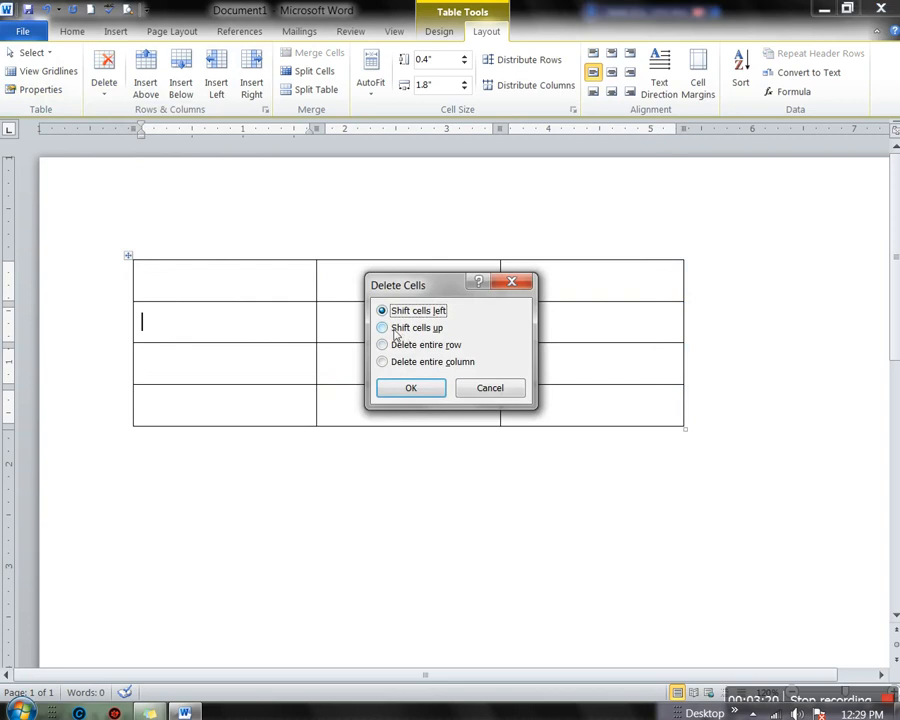
pyautogui.click(189, 334)
pyautogui.click(480, 395)
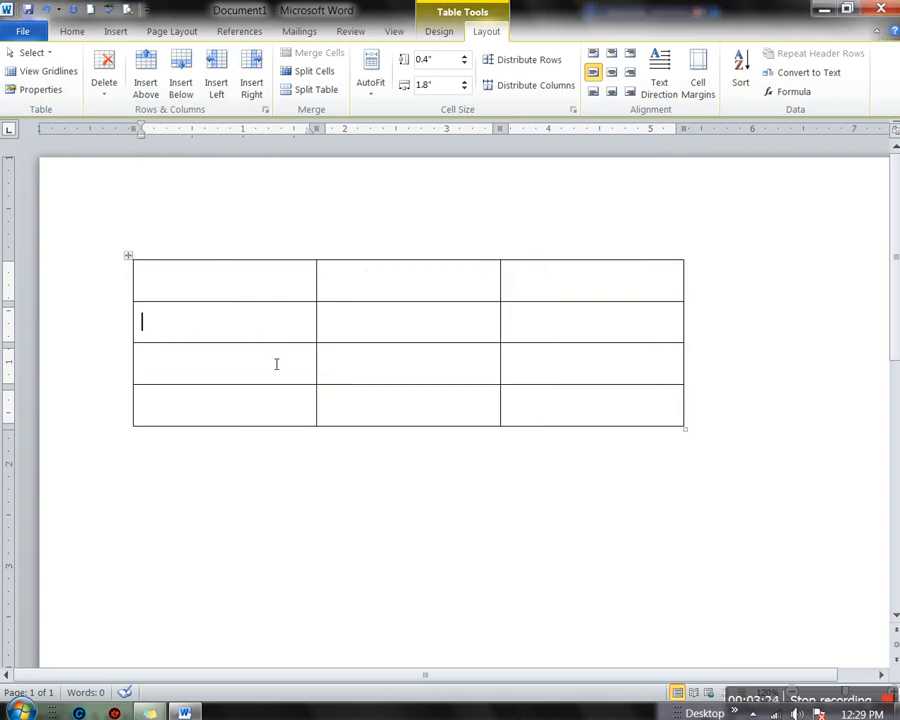
# Type 'fdhbdfhfdgds' in the second-row first cell and a name in the cell below
pyautogui.write('fdhbdfhfdgds')
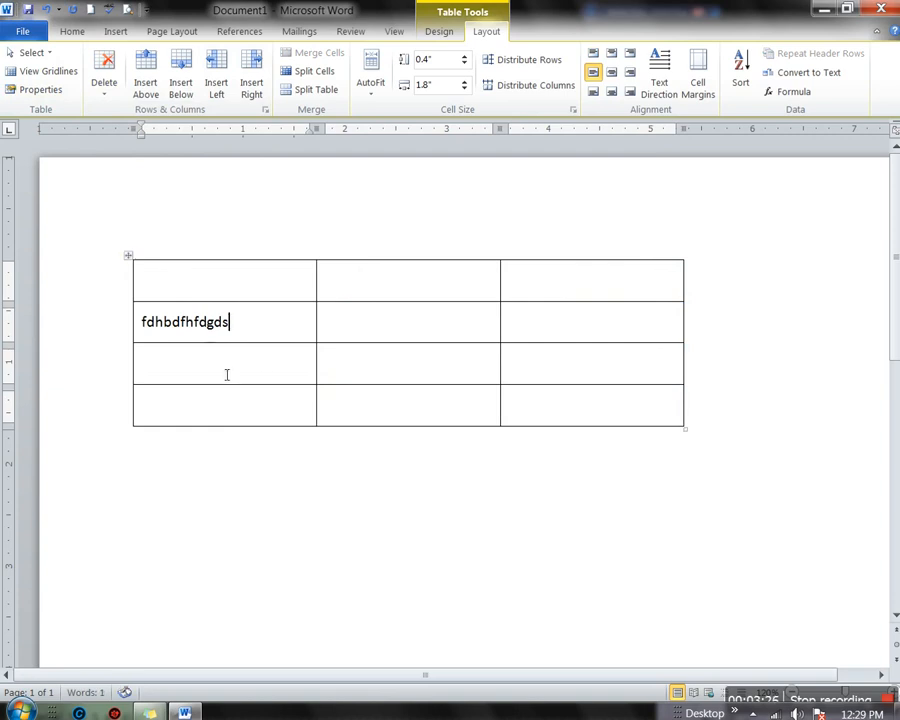
pyautogui.click(195, 384)
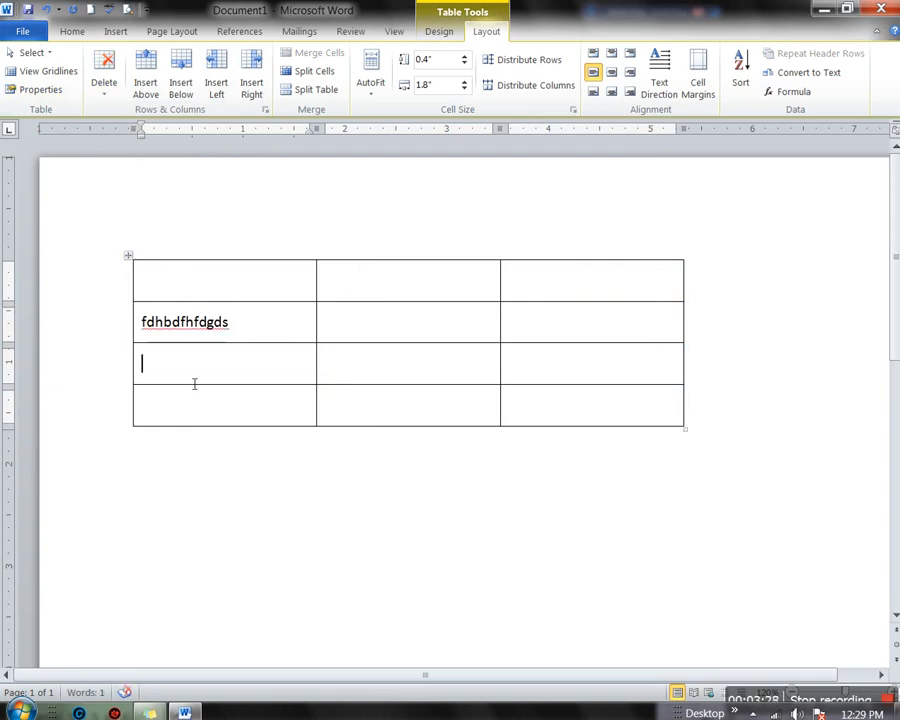
pyautogui.write('Umair')
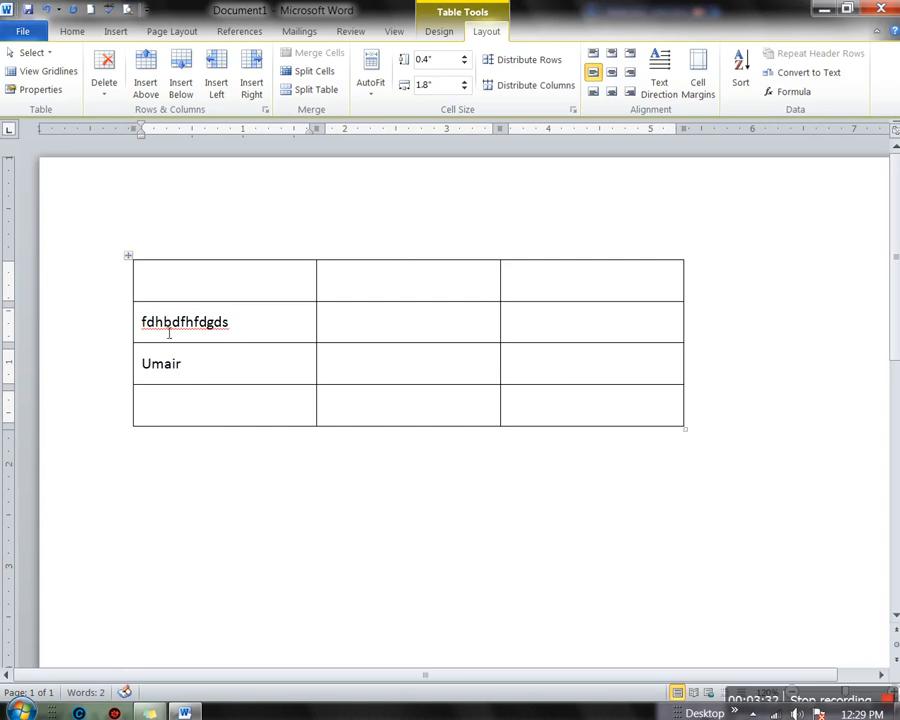
# Delete the gibberish cell with Shift cells up so the name moves into row two
pyautogui.click(148, 334)
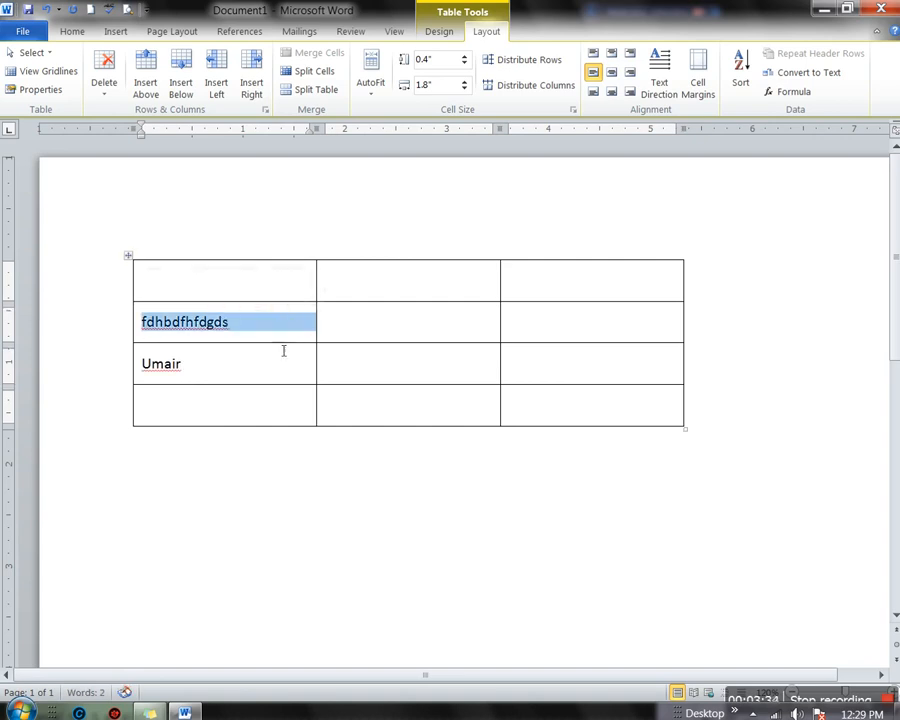
pyautogui.click(95, 90)
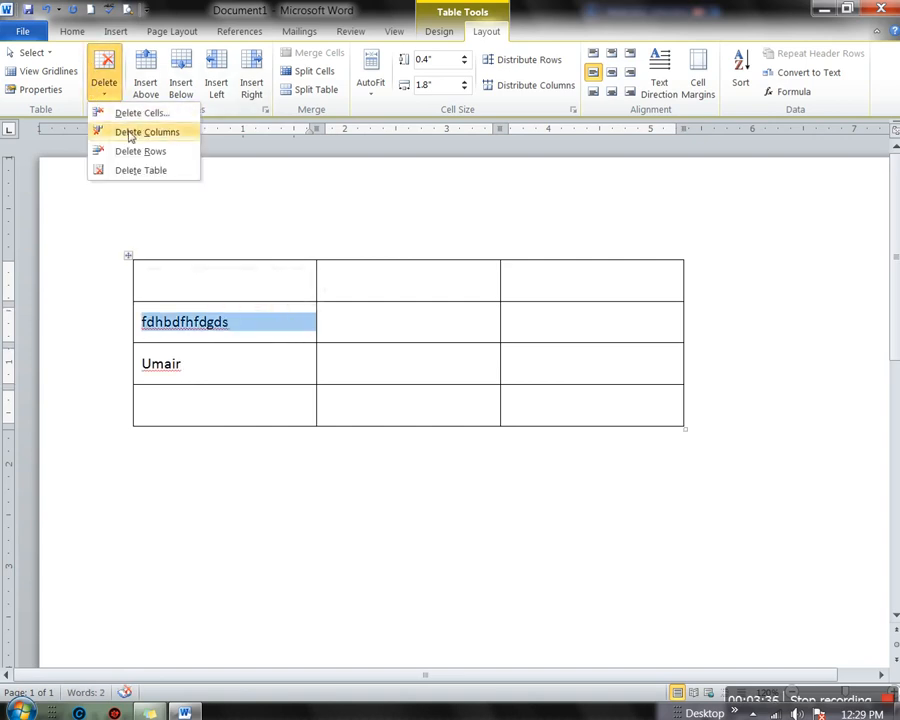
pyautogui.click(135, 113)
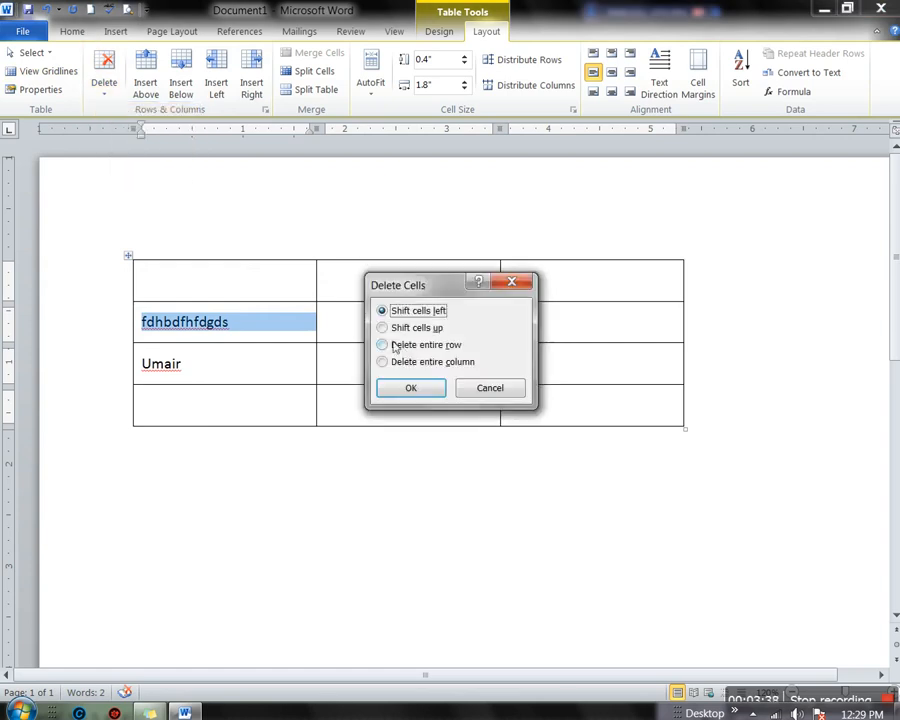
pyautogui.click(384, 330)
pyautogui.click(411, 390)
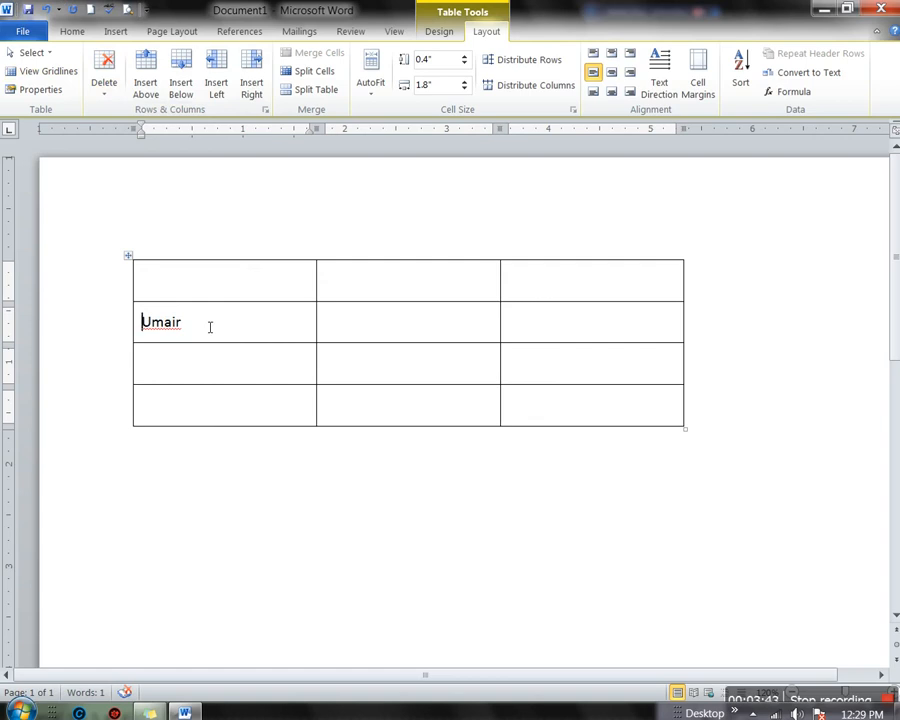
# Delete the row holding the name and the table's third column
pyautogui.click(104, 92)
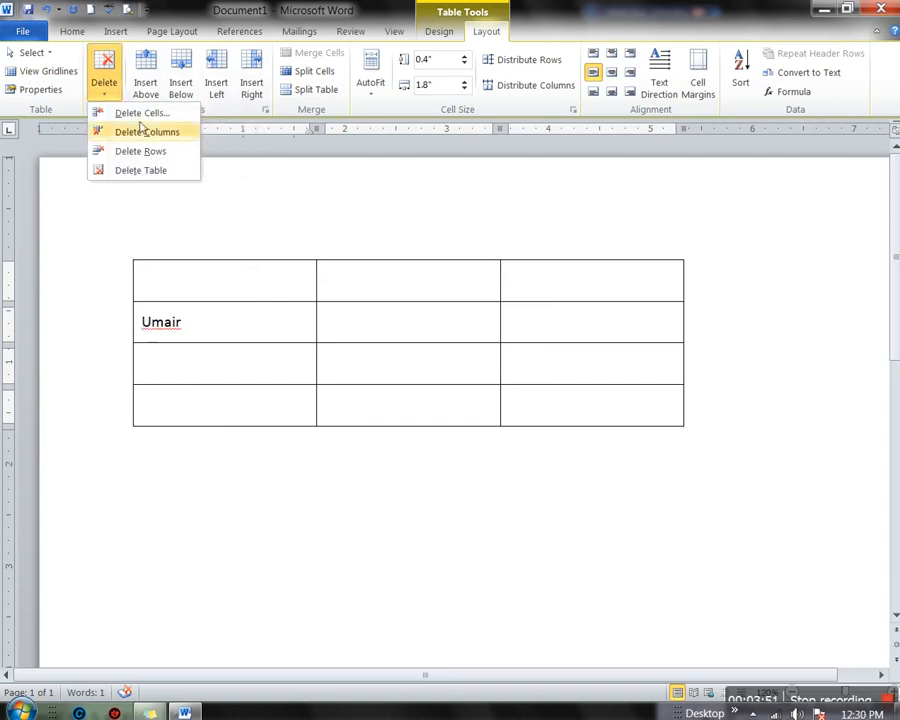
pyautogui.click(149, 152)
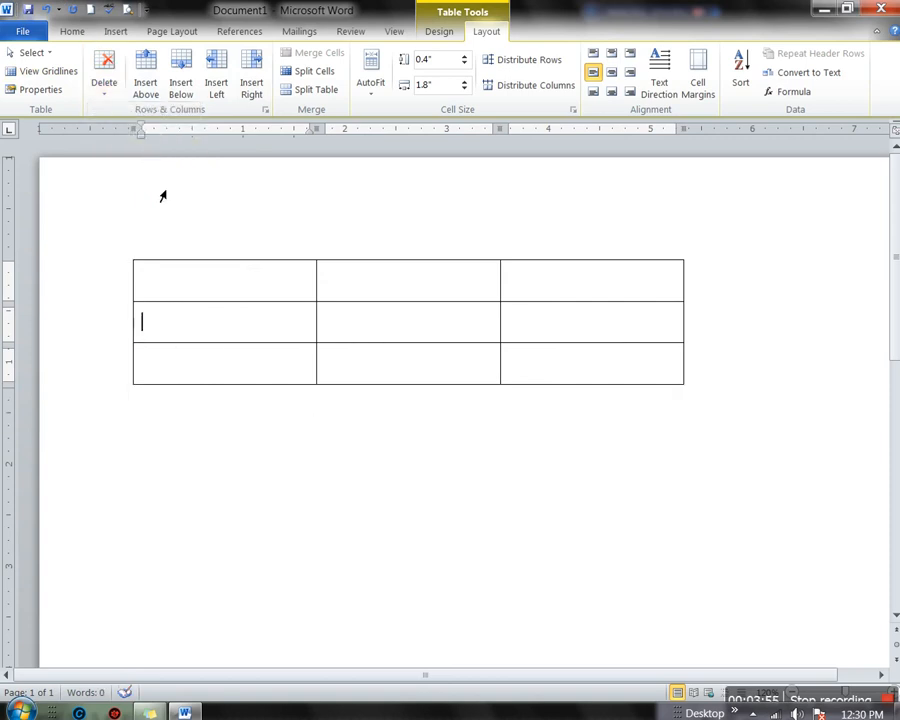
pyautogui.click(116, 94)
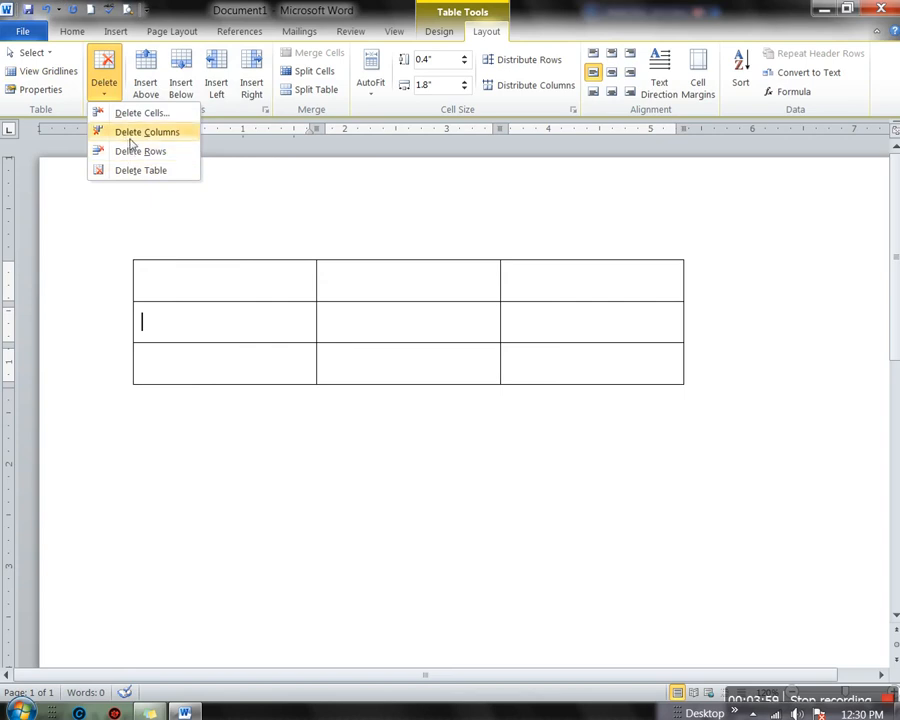
pyautogui.click(133, 137)
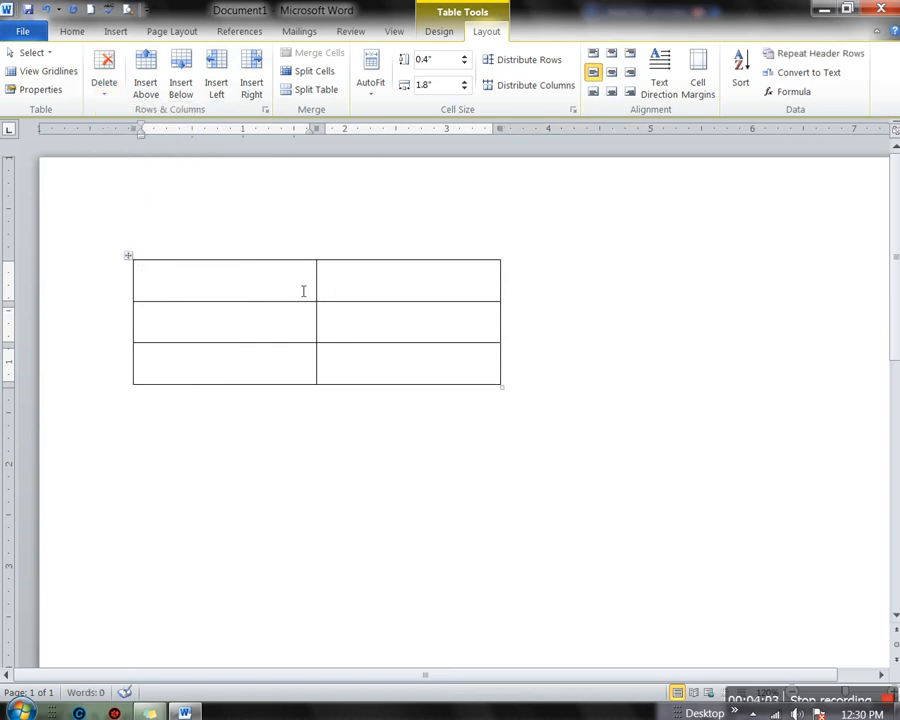
# Delete the entire table, leaving the page blank
pyautogui.click(222, 285)
pyautogui.click(100, 92)
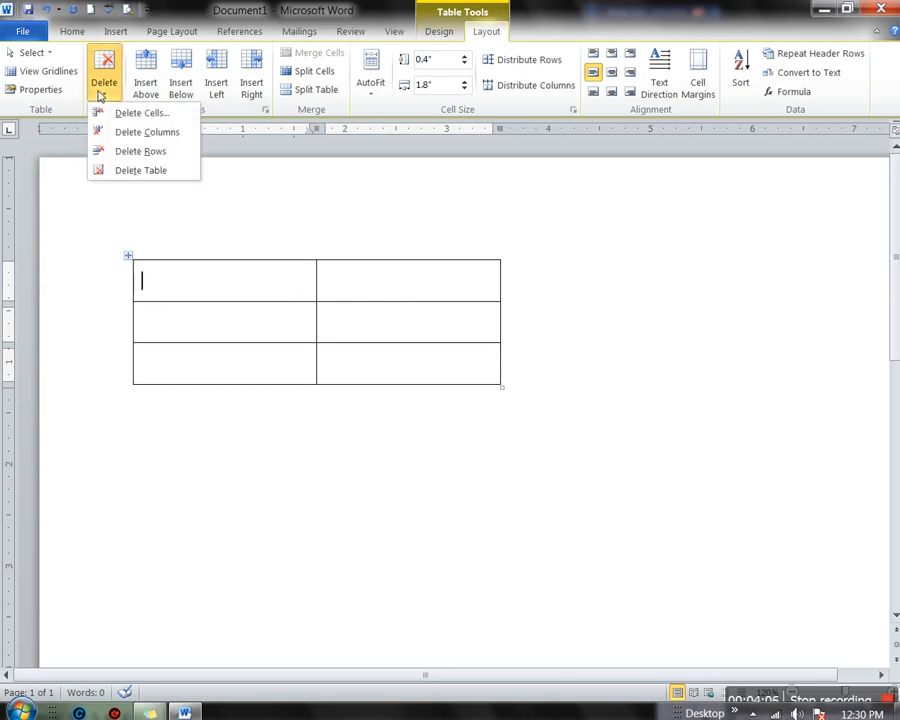
pyautogui.click(141, 171)
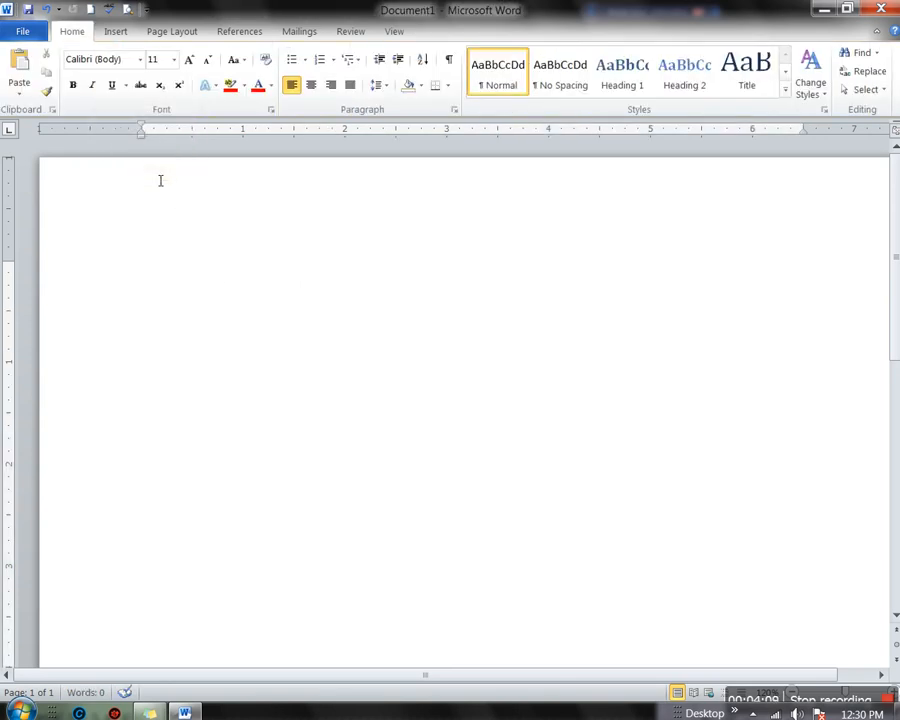
# Insert a new table six columns by three rows
pyautogui.click(114, 32)
pyautogui.click(113, 100)
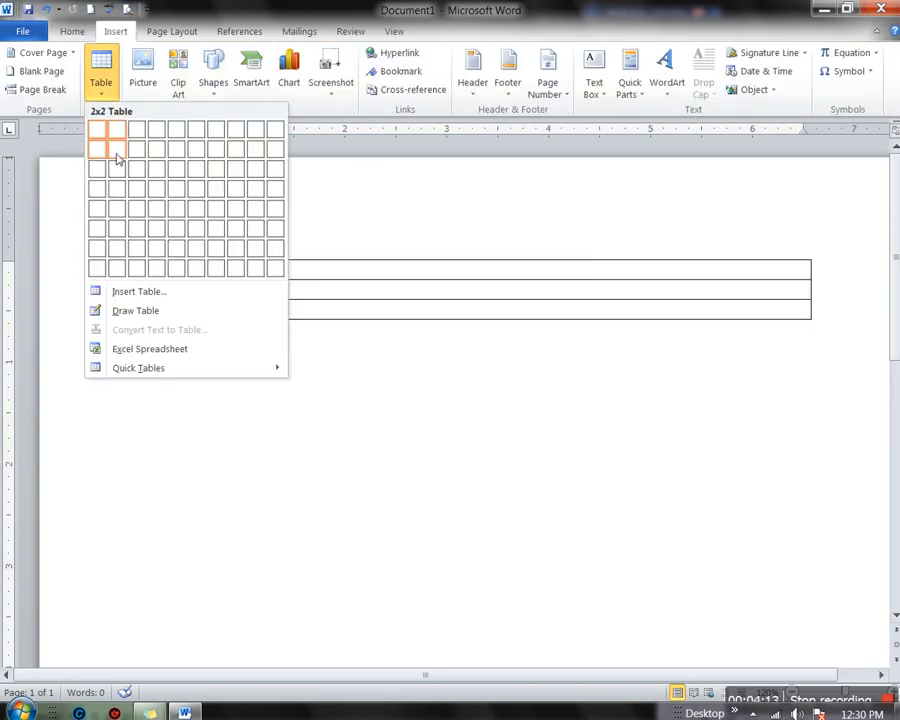
pyautogui.click(193, 175)
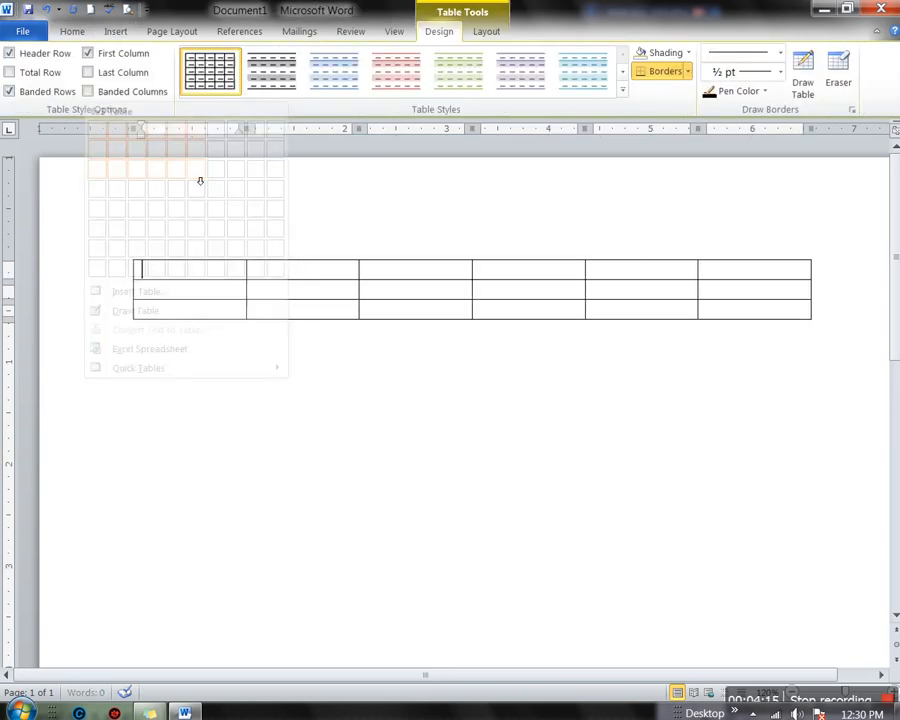
# Type 'fsgbsfdhh' in a first-column cell and add empty rows above and below it
pyautogui.click(482, 36)
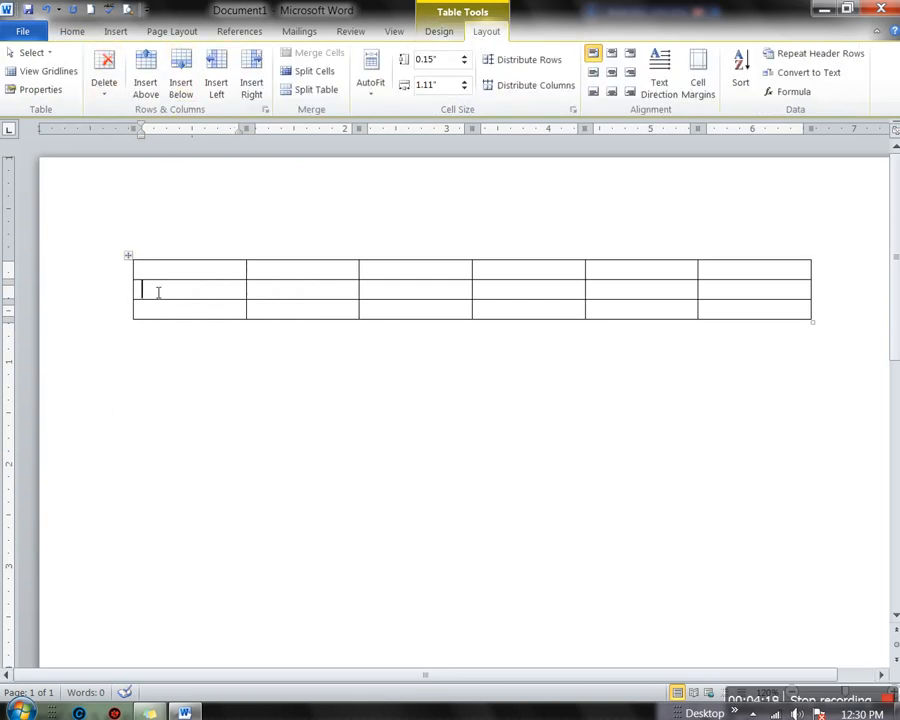
pyautogui.write('fsgbsfdhh')
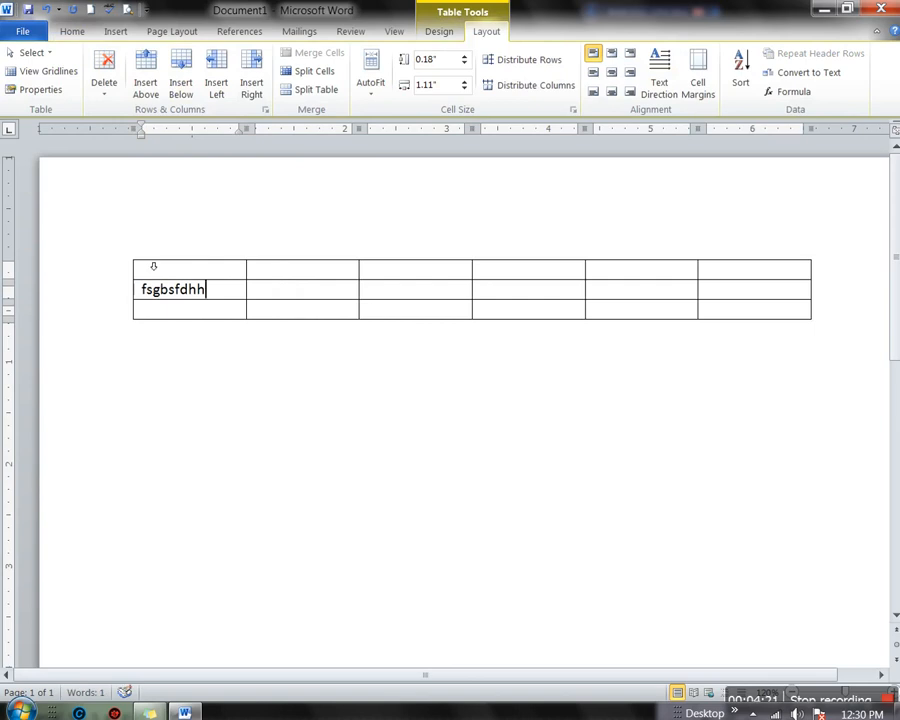
pyautogui.click(148, 77)
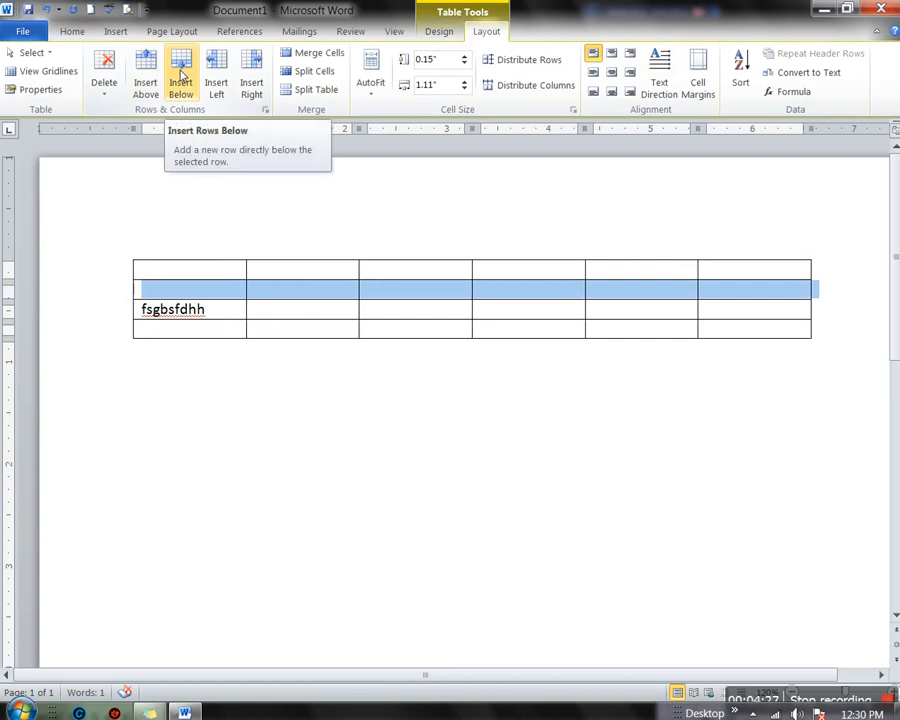
pyautogui.click(182, 77)
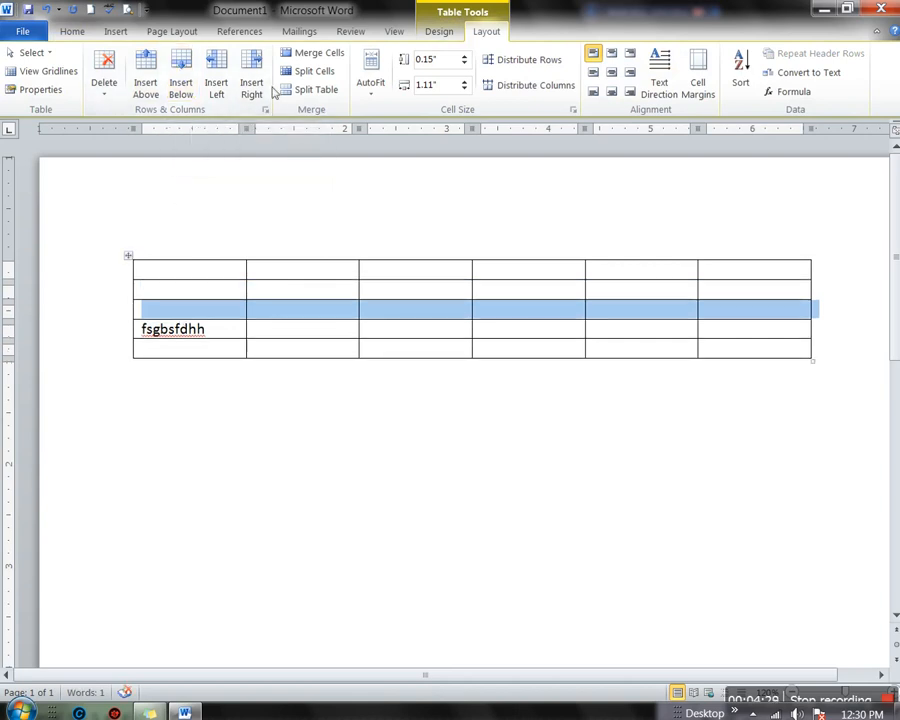
pyautogui.click(418, 317)
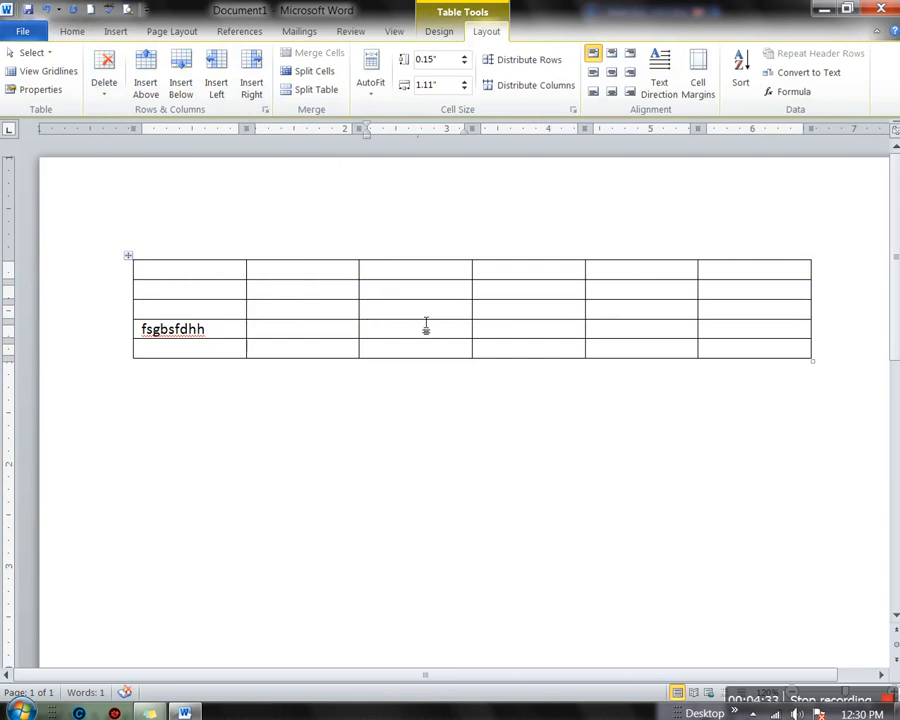
# Enter 'fddsafds' in the row 3, column 3 cell and add two columns for eight total
pyautogui.write('fddsafds')
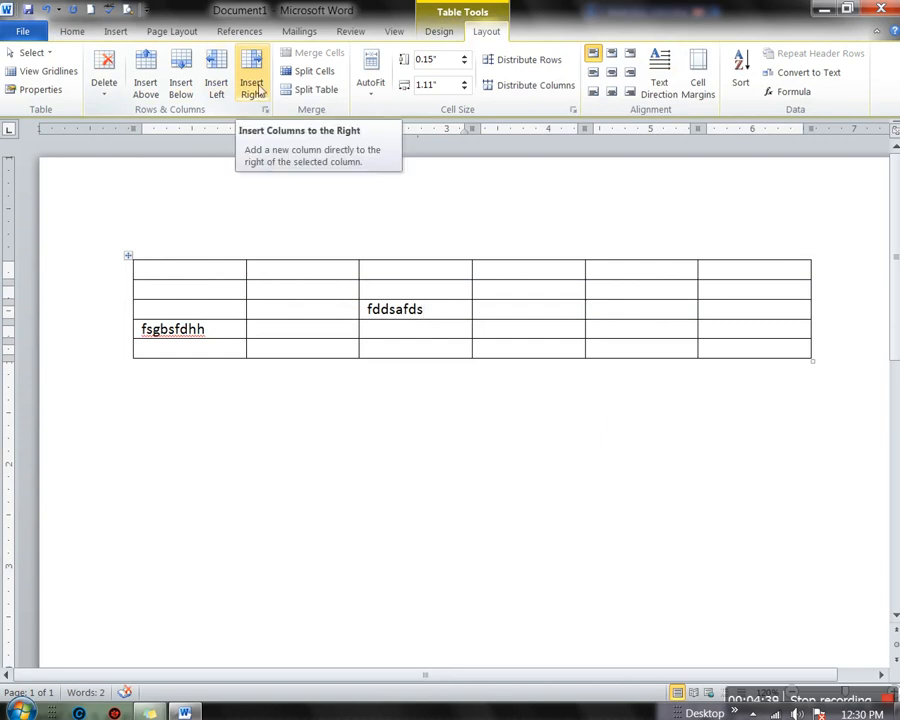
pyautogui.click(252, 88)
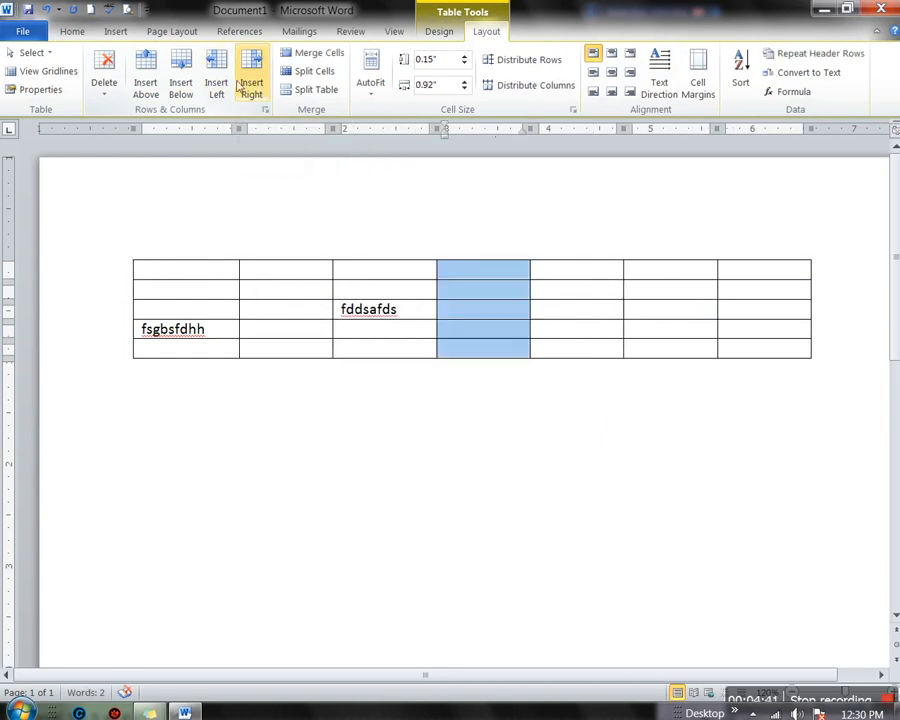
pyautogui.click(217, 88)
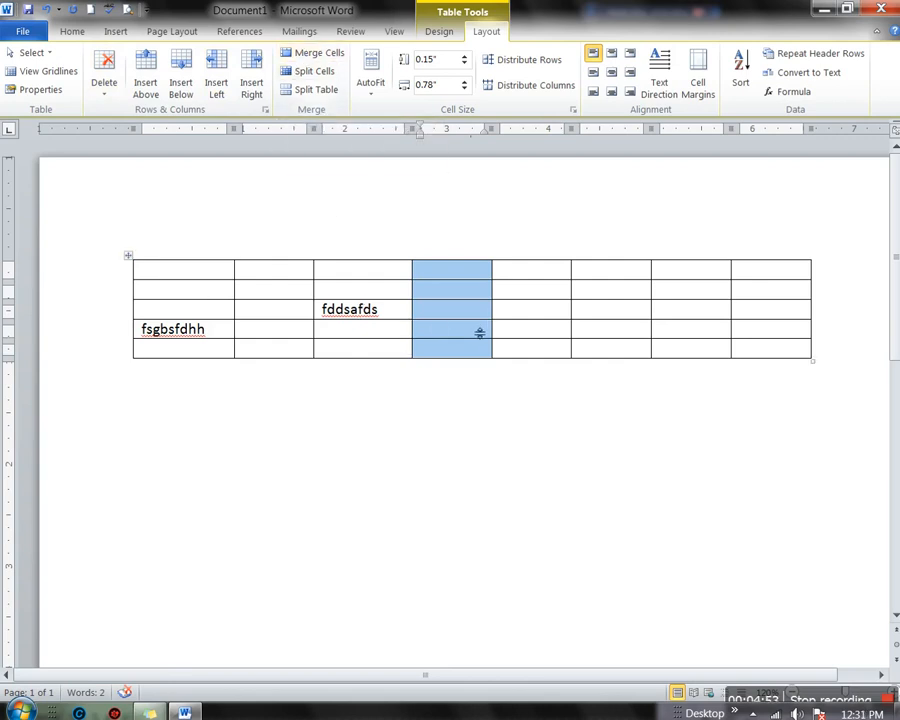
pyautogui.click(377, 282)
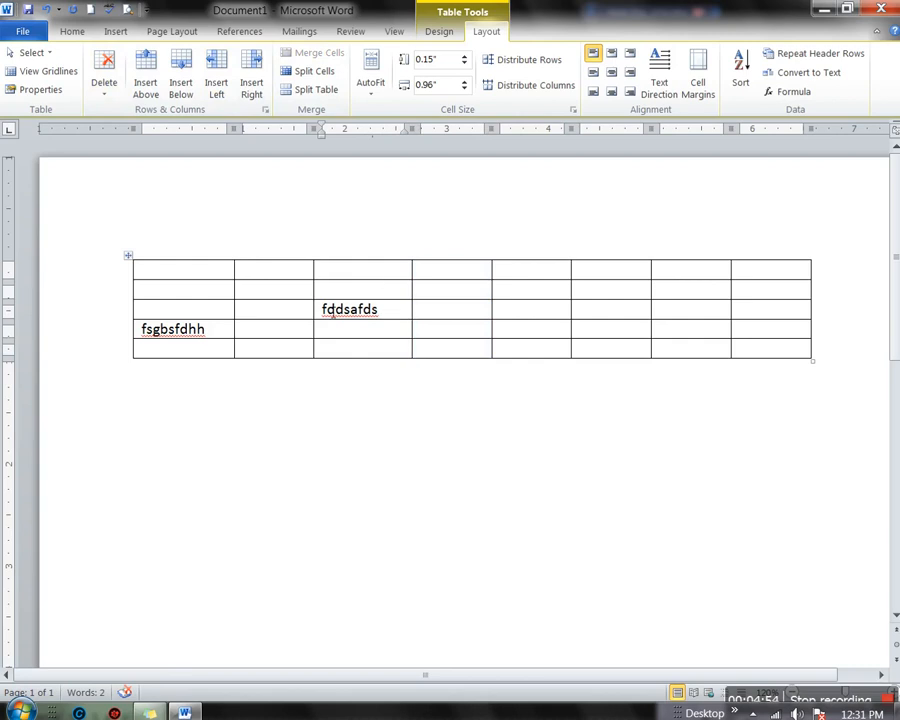
pyautogui.moveTo(328, 311); pyautogui.dragTo(440, 311)
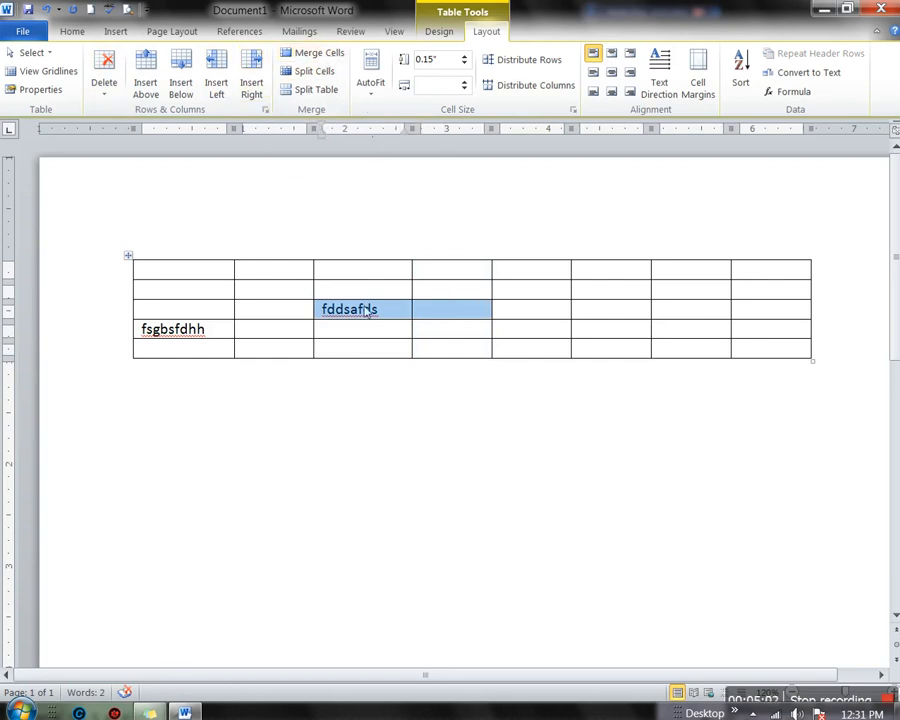
# Merge the four cells around 'fddsafds' into one and delete cells with Shift cells up
pyautogui.moveTo(323, 286); pyautogui.dragTo(445, 323)
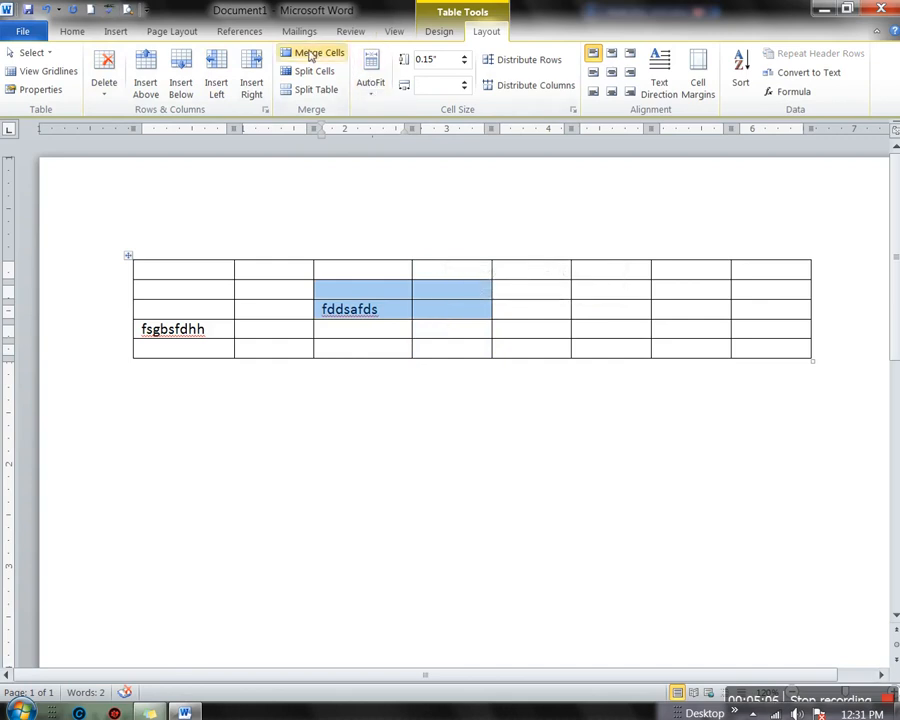
pyautogui.click(312, 54)
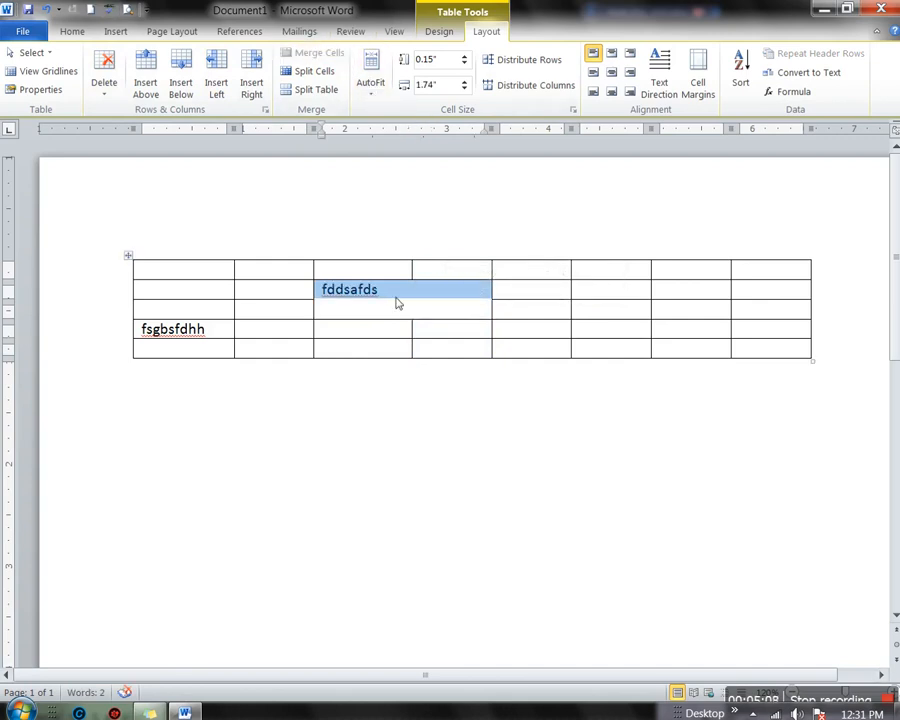
pyautogui.press('BackSpace')
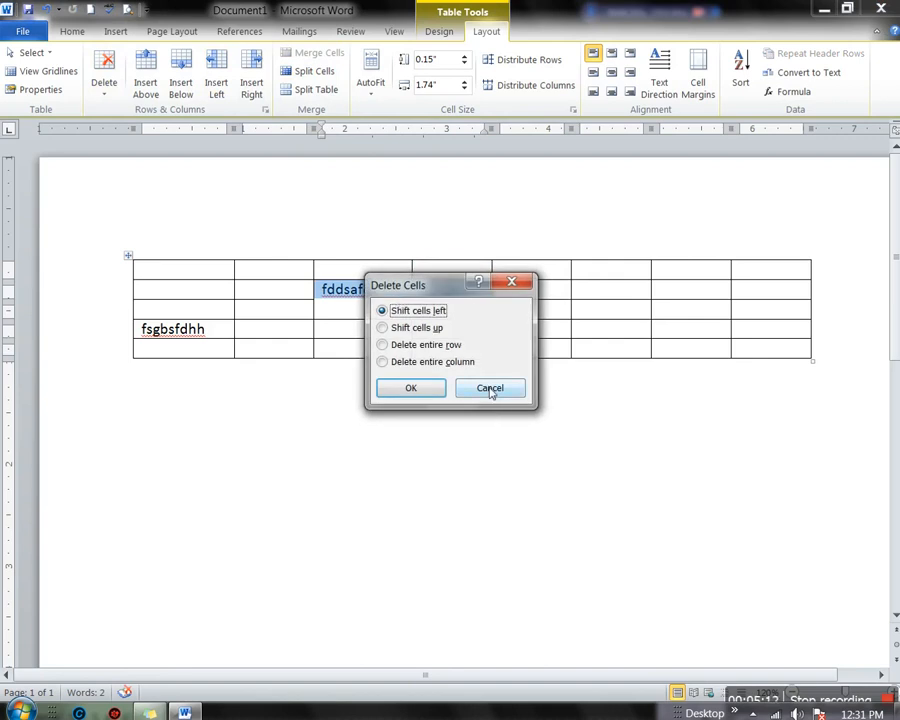
pyautogui.click(424, 333)
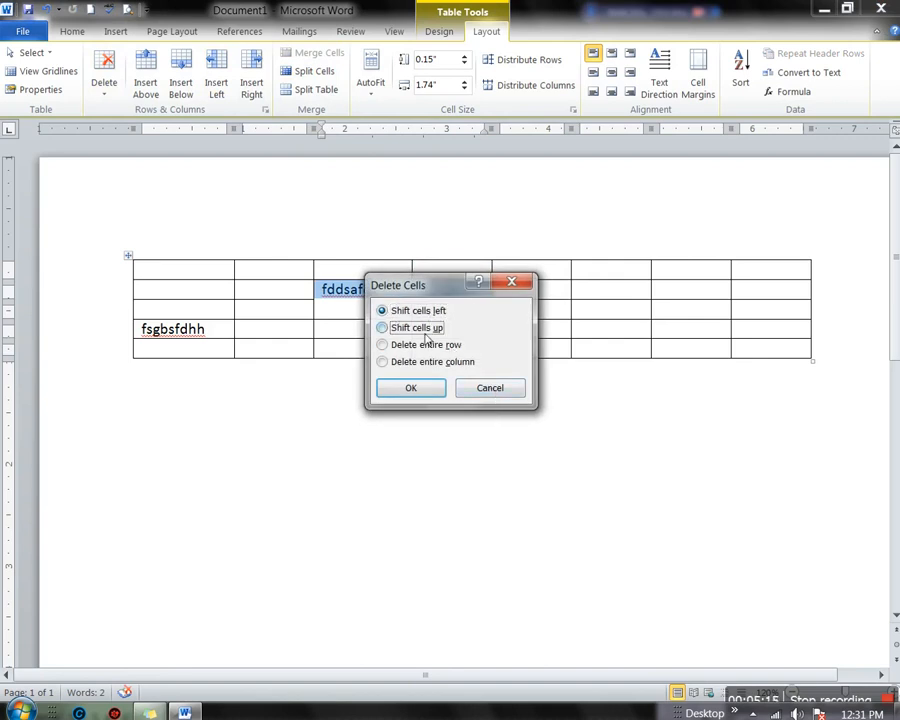
pyautogui.click(413, 390)
# Select the merged cell and delete the word 'fddsafds' from it
pyautogui.moveTo(386, 295); pyautogui.dragTo(309, 295)
pyautogui.click(325, 297)
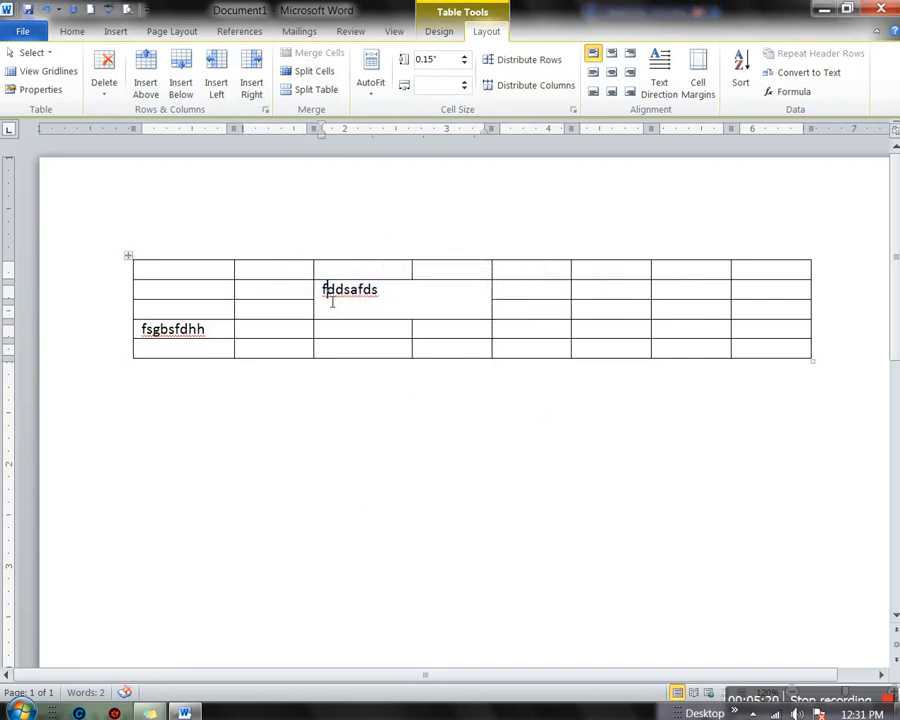
pyautogui.click(331, 303)
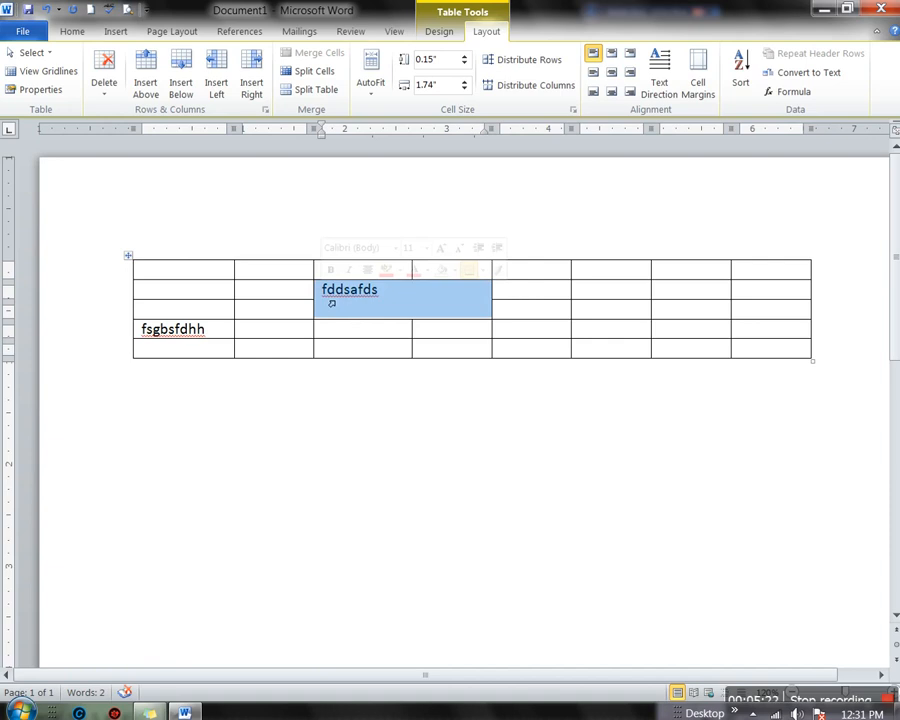
pyautogui.press('Delete')
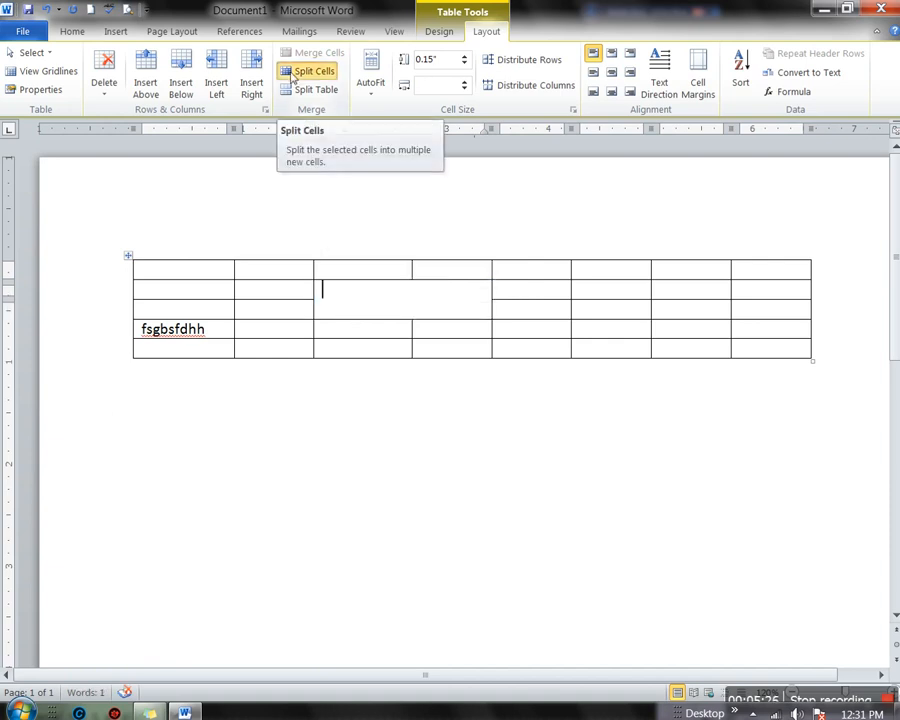
# Split the merged cell into five columns
pyautogui.click(292, 72)
pyautogui.moveTo(436, 289); pyautogui.dragTo(631, 268)
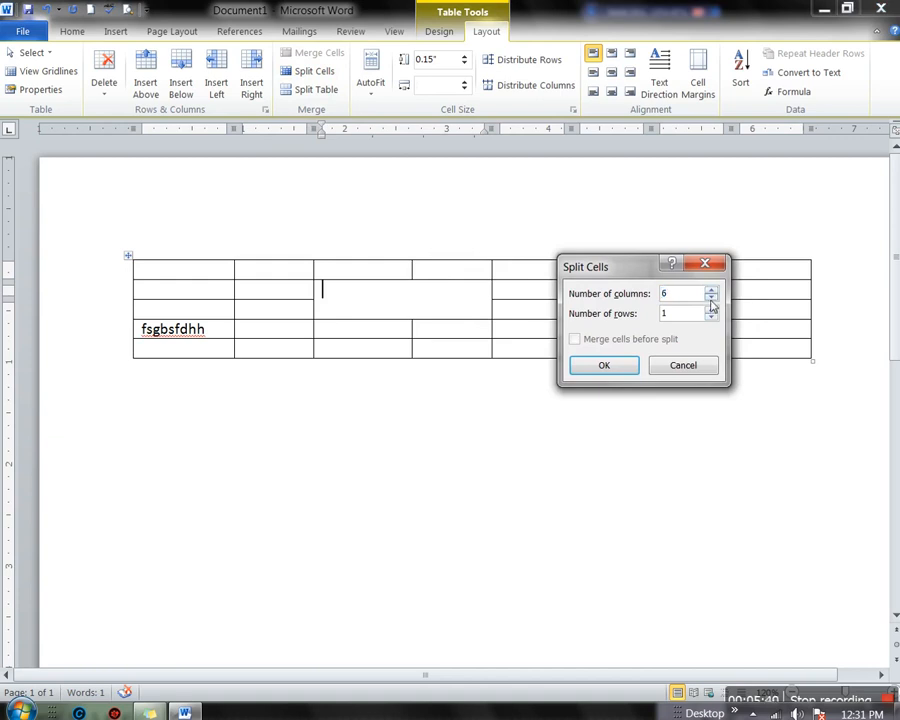
pyautogui.click(600, 366)
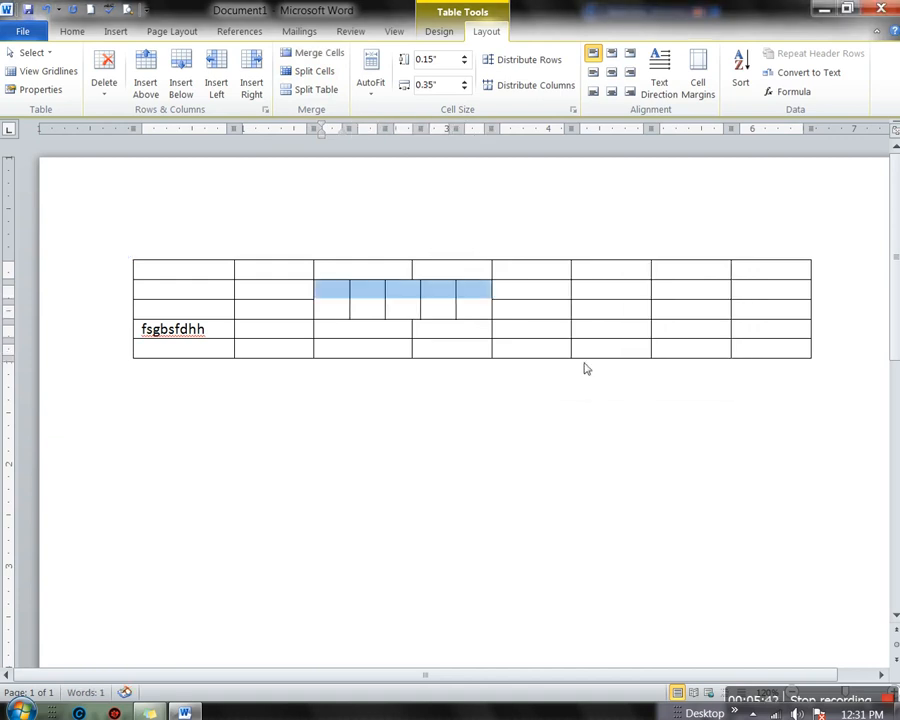
# Step through the new split cells, then undo back to the merged cell with 'fddsafds'
pyautogui.click(334, 311)
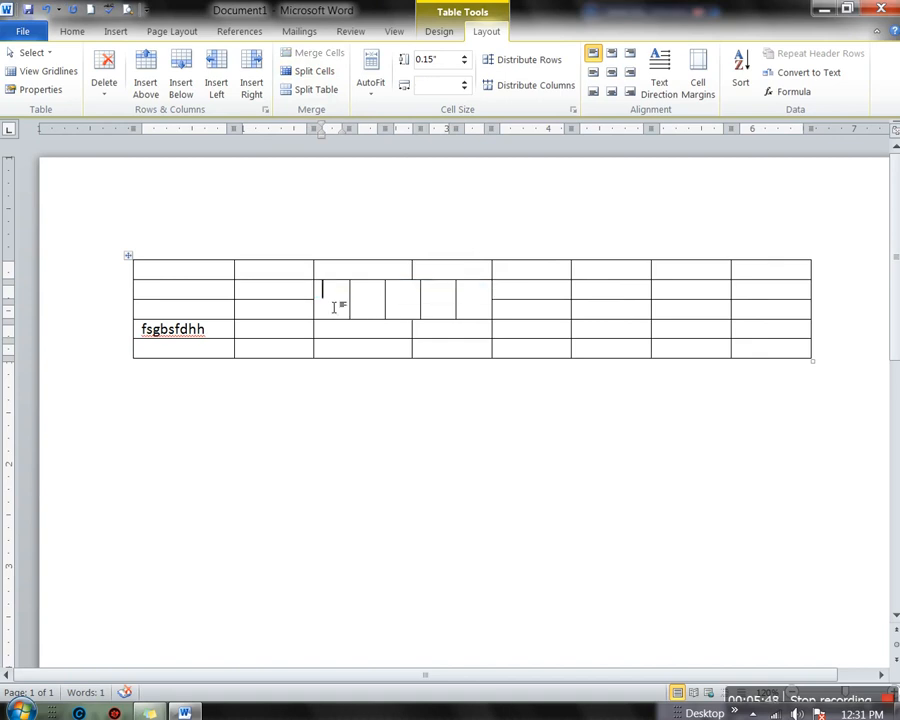
pyautogui.press('Tab')
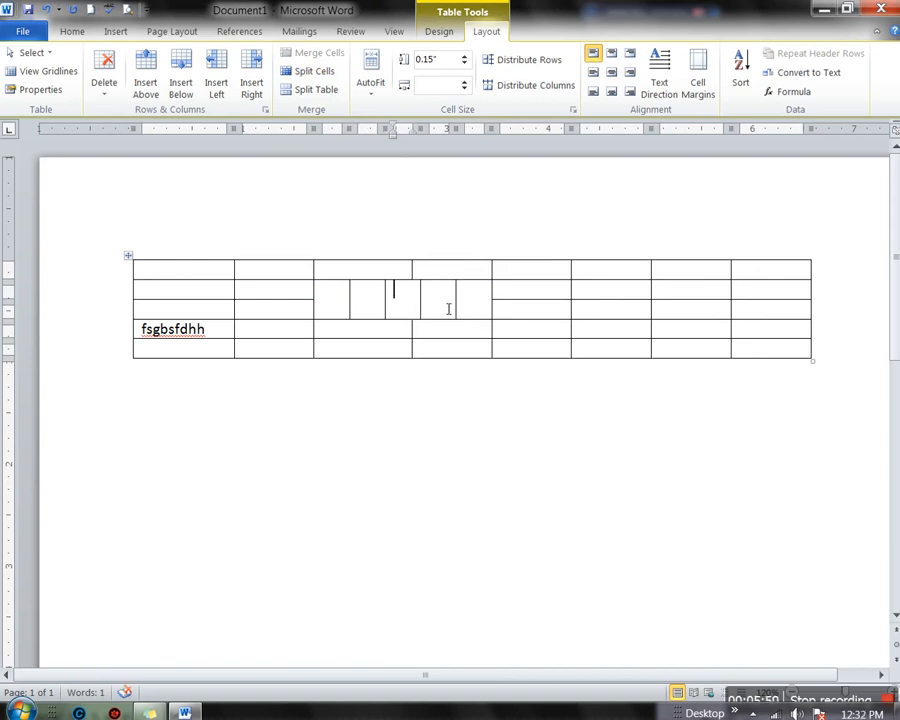
pyautogui.press('Tab')
pyautogui.press('Tab')
pyautogui.hotkey('ctrl', 'z')
pyautogui.hotkey('ctrl', 'z')
pyautogui.hotkey('ctrl', 'z')
pyautogui.hotkey('ctrl', 'z')
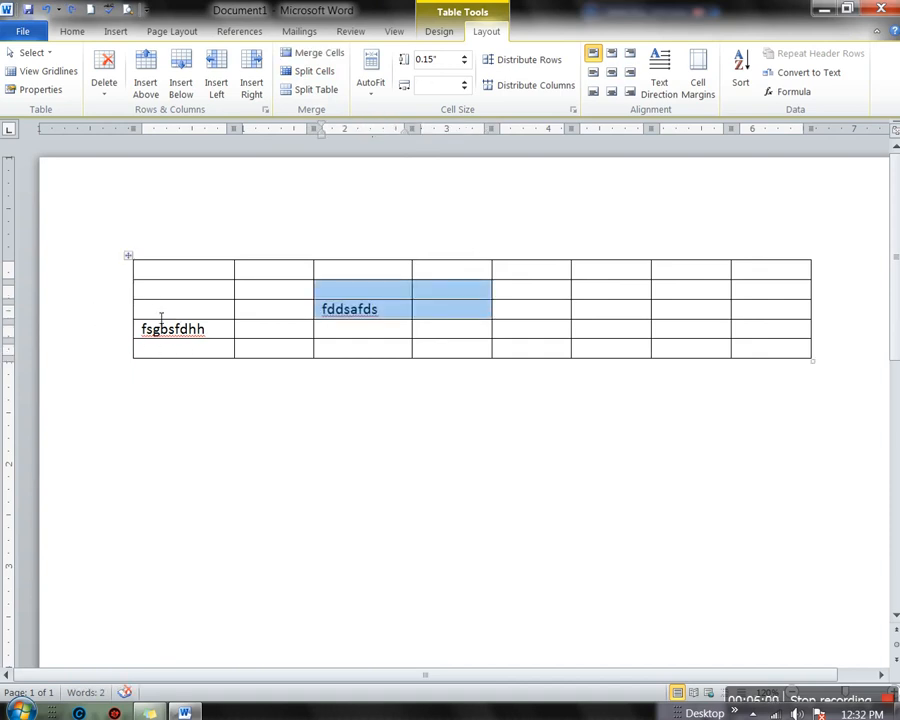
# Split the table above the third row and place the caret in the lower table
pyautogui.click(160, 315)
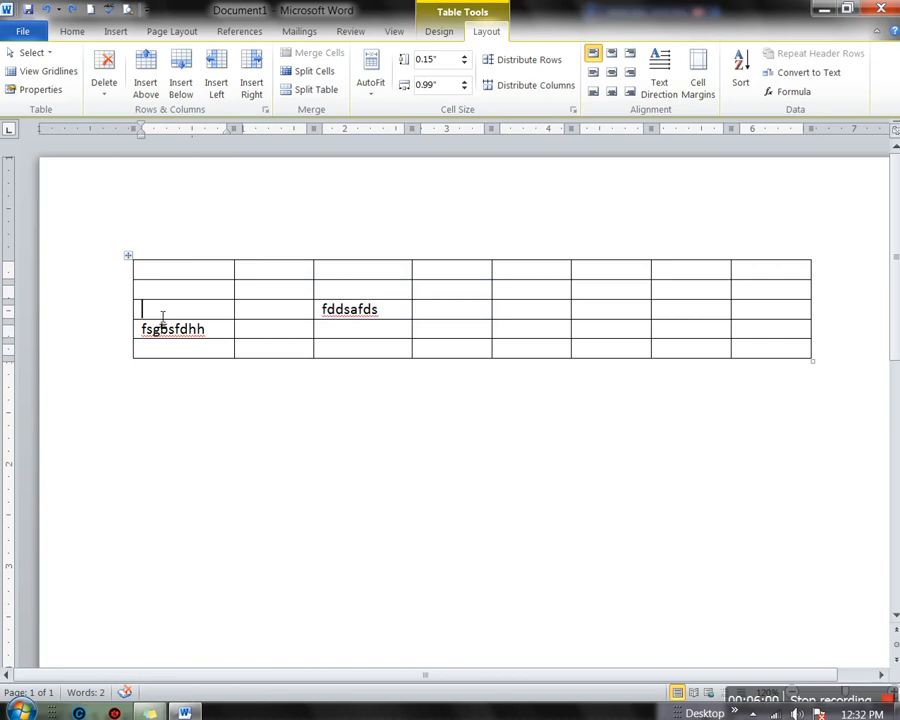
pyautogui.click(316, 92)
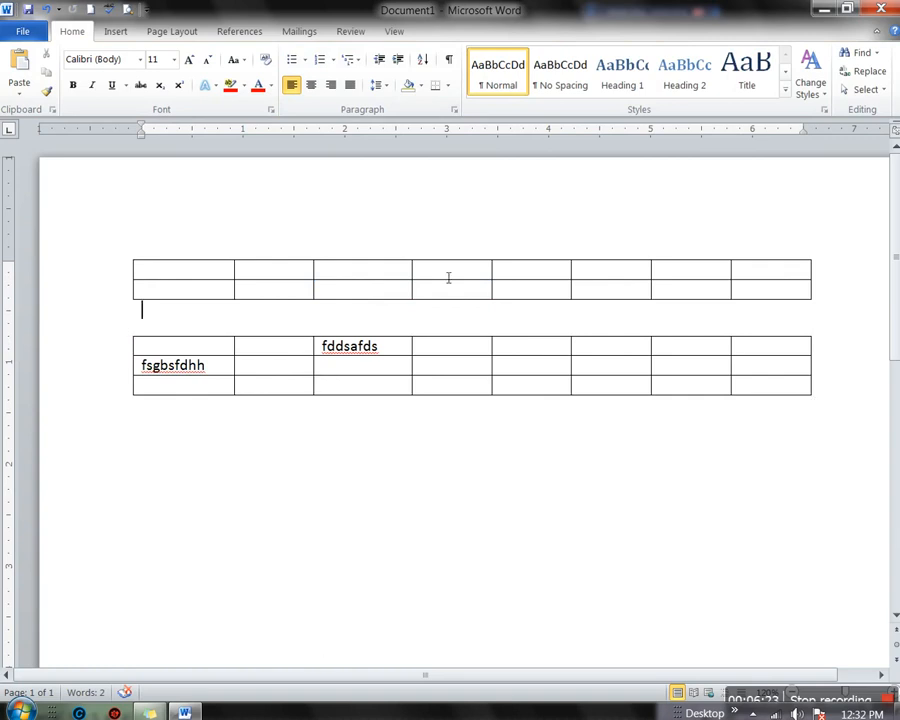
pyautogui.click(271, 369)
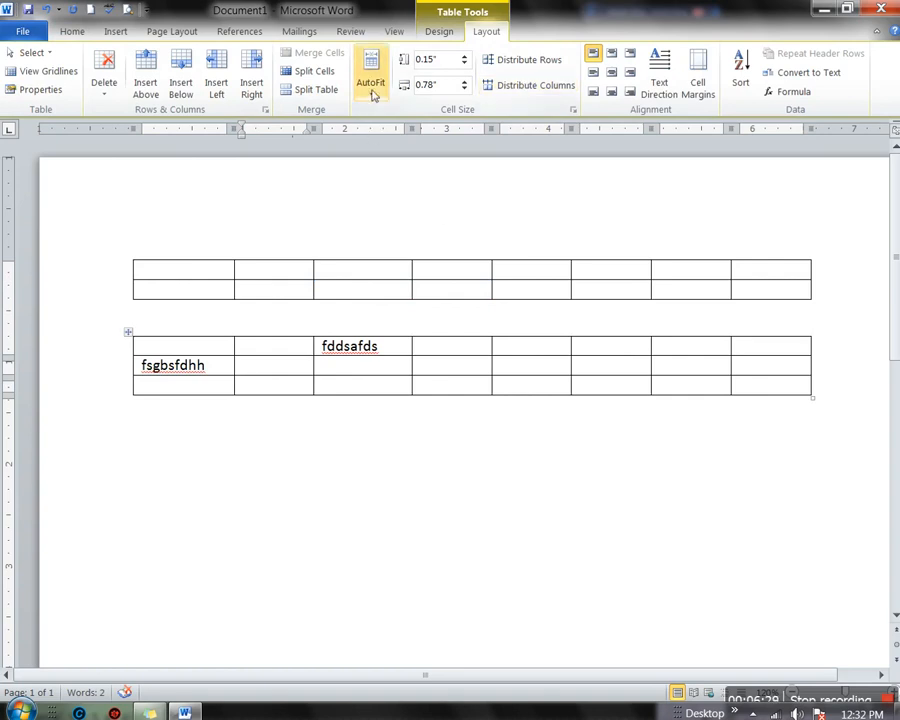
# AutoFit the lower table's columns to their contents, fddsafds and fsgbsfdhh
pyautogui.click(136, 337)
pyautogui.rightClick(136, 337)
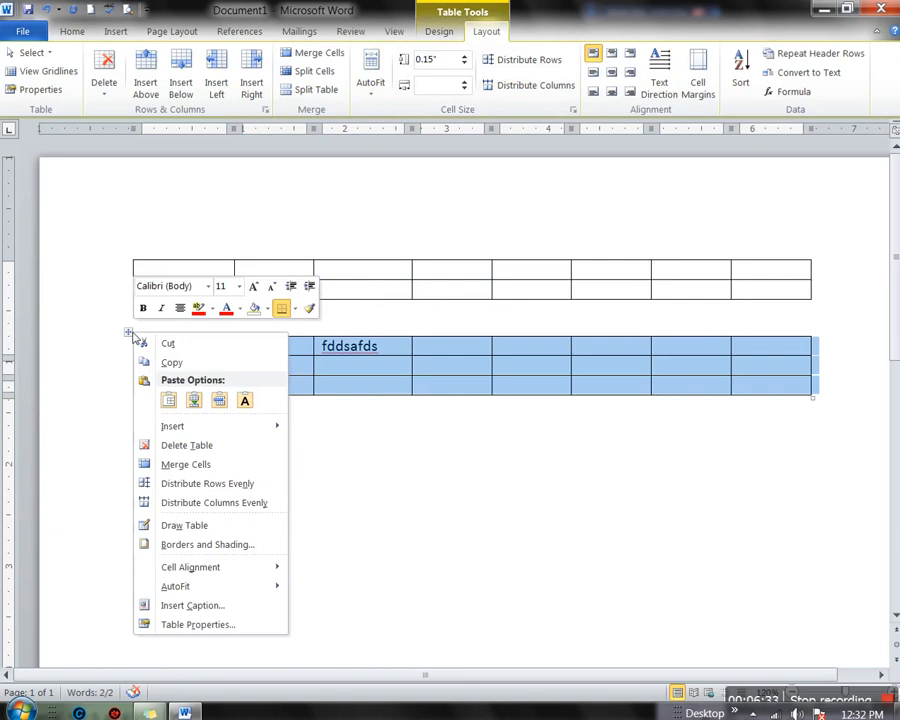
pyautogui.moveTo(213, 588)
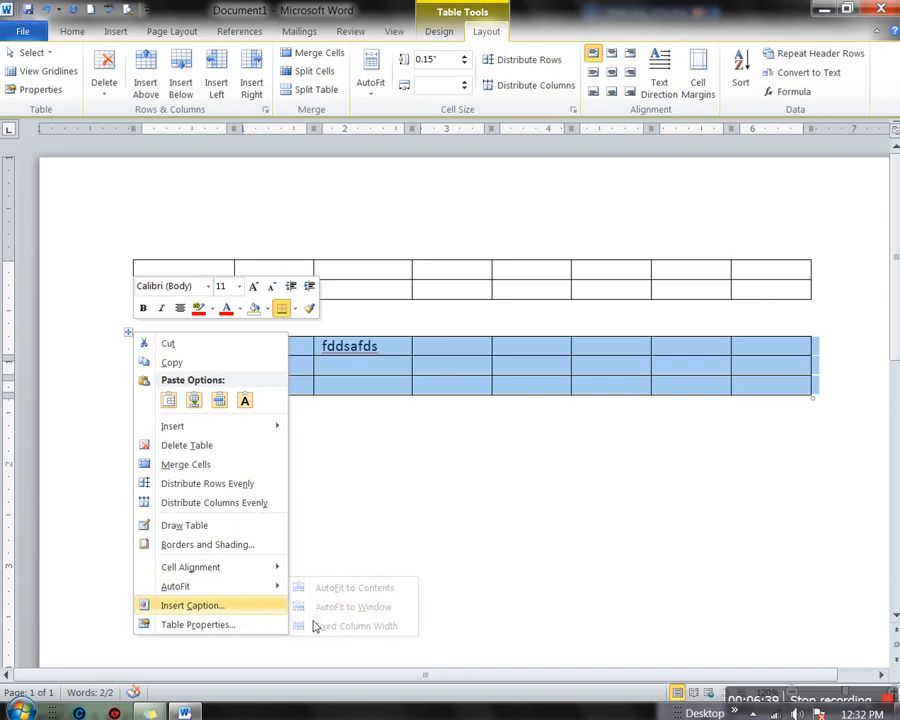
pyautogui.click(341, 372)
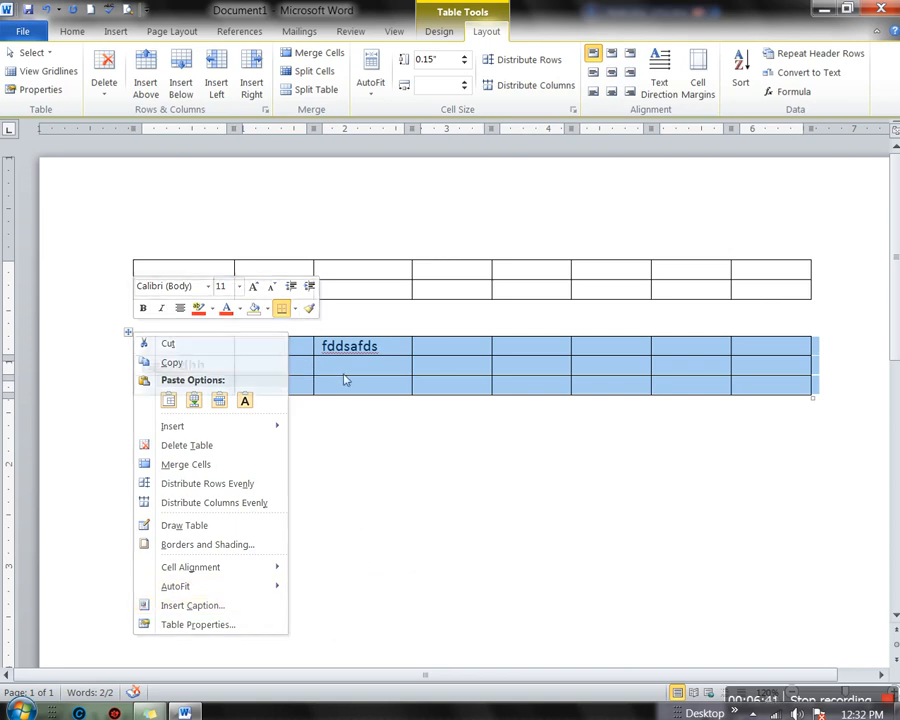
pyautogui.click(372, 88)
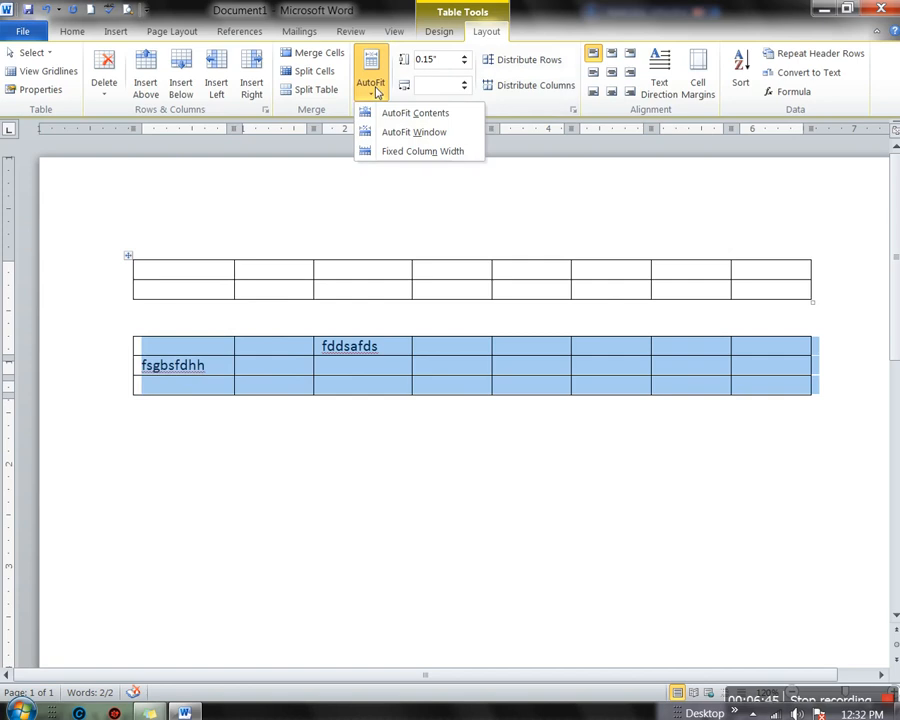
pyautogui.click(385, 114)
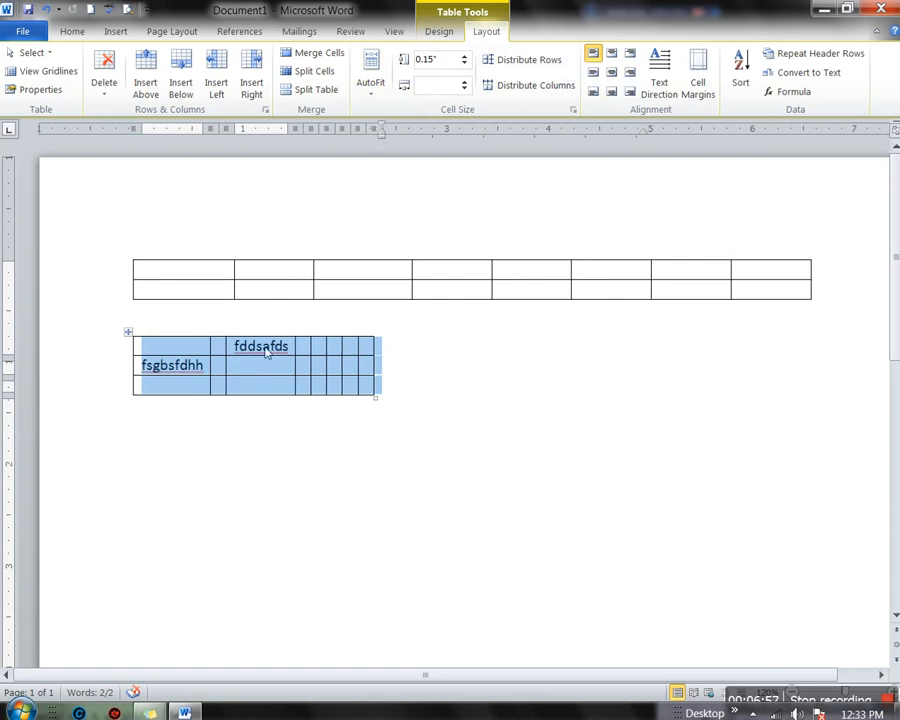
# Select the word fddsafds in the lower table's top cell and set it to 12 pt
pyautogui.click(290, 350)
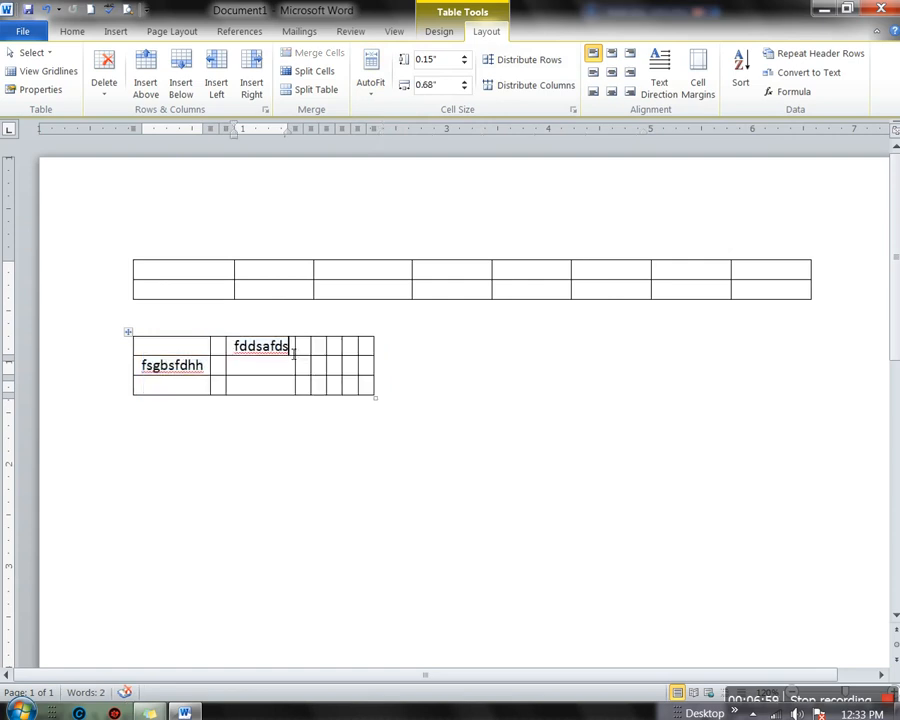
pyautogui.doubleClick(261, 352)
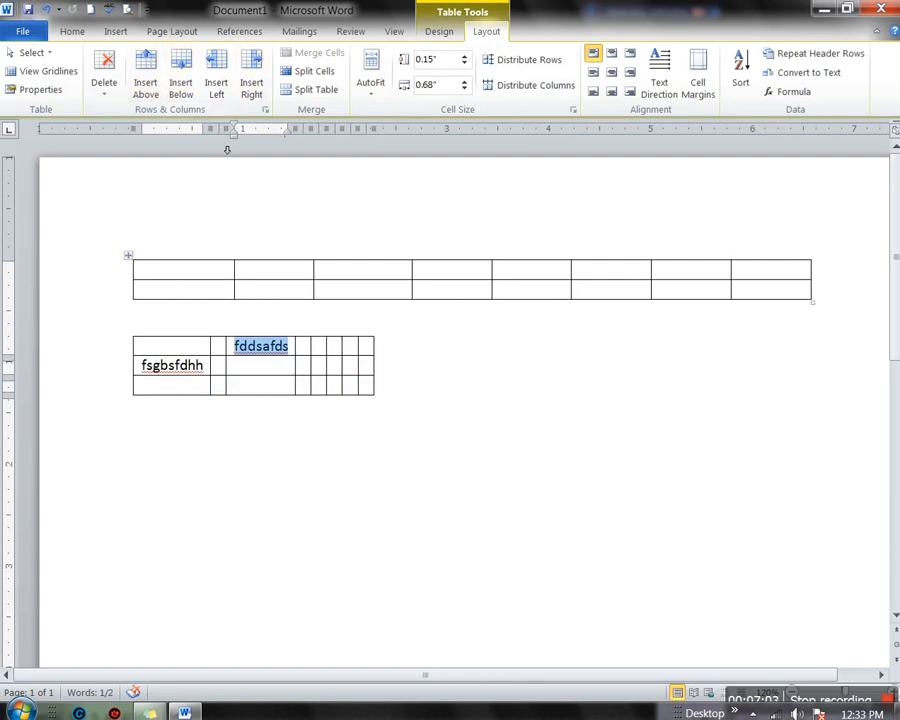
pyautogui.click(70, 36)
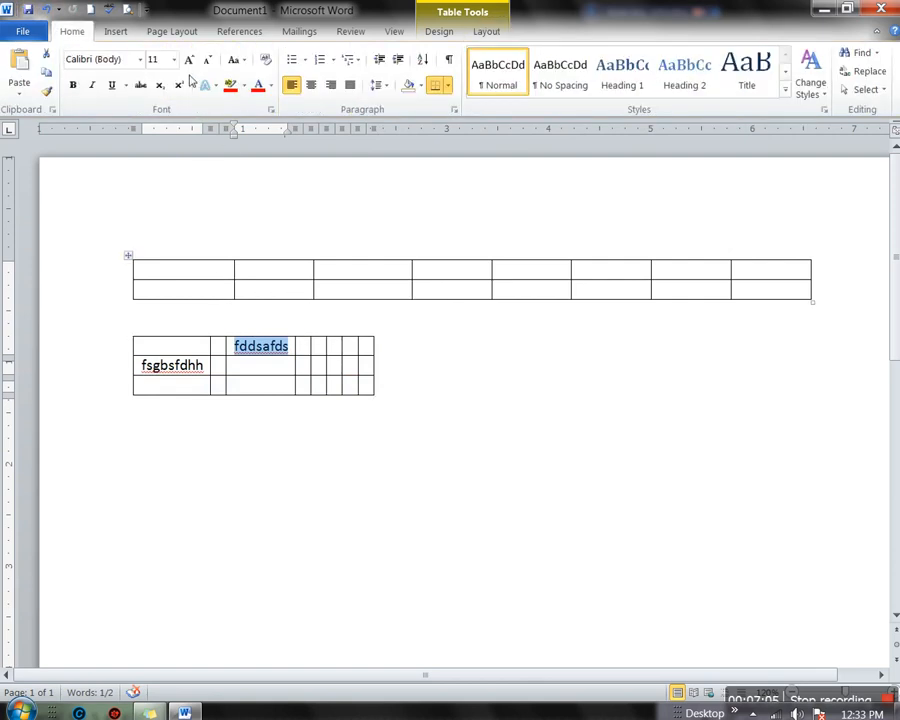
pyautogui.click(174, 60)
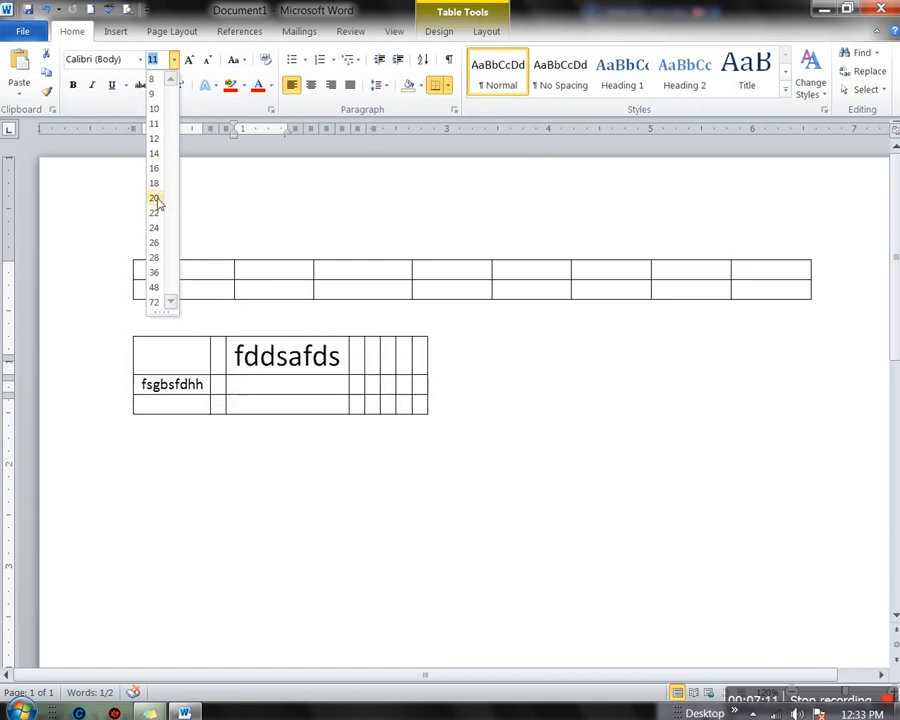
pyautogui.click(154, 110)
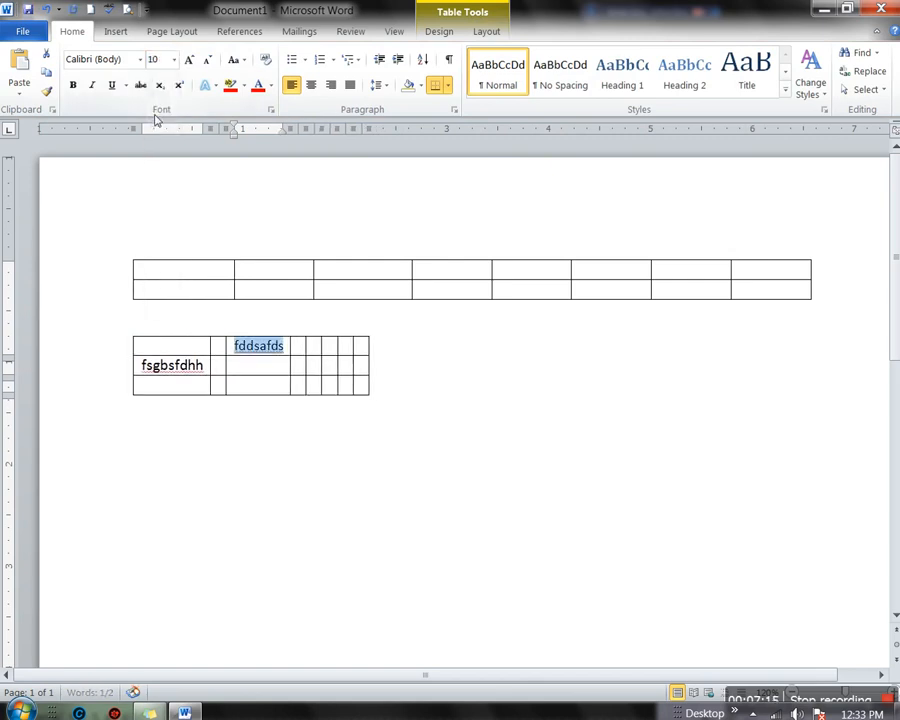
pyautogui.click(174, 59)
pyautogui.click(155, 142)
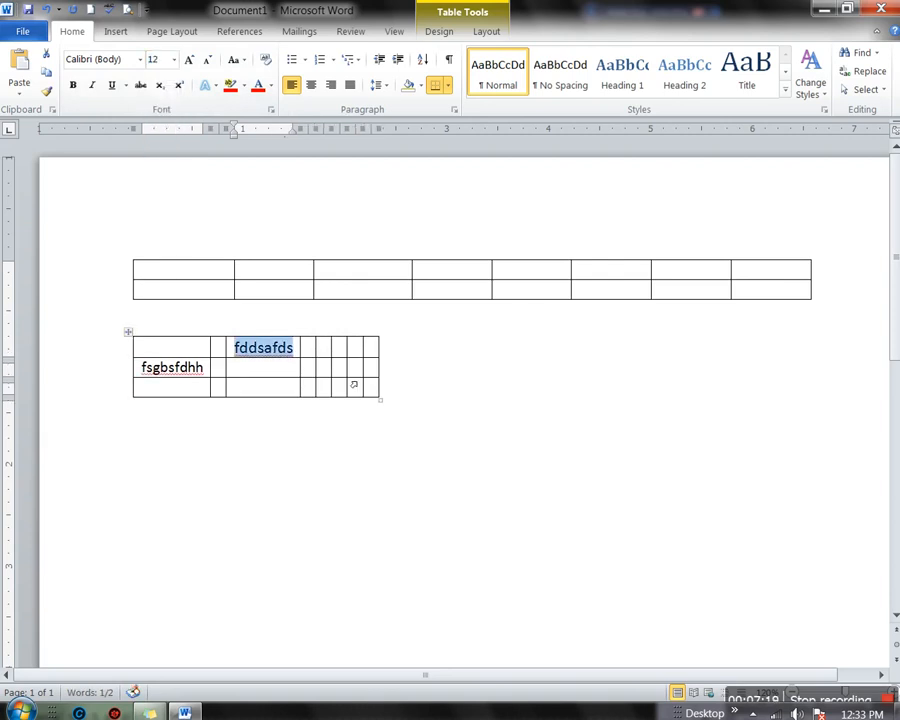
# Extend the cell text to Fddsafdsfgdhd, deleting the extra lines typed
pyautogui.click(297, 349)
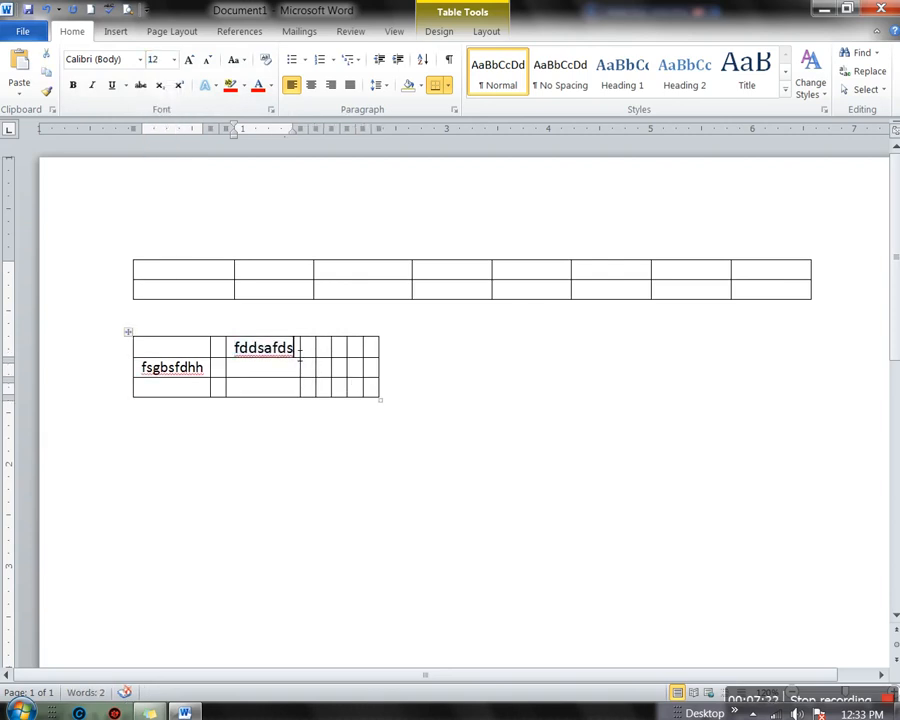
pyautogui.write('fgdhdfh')
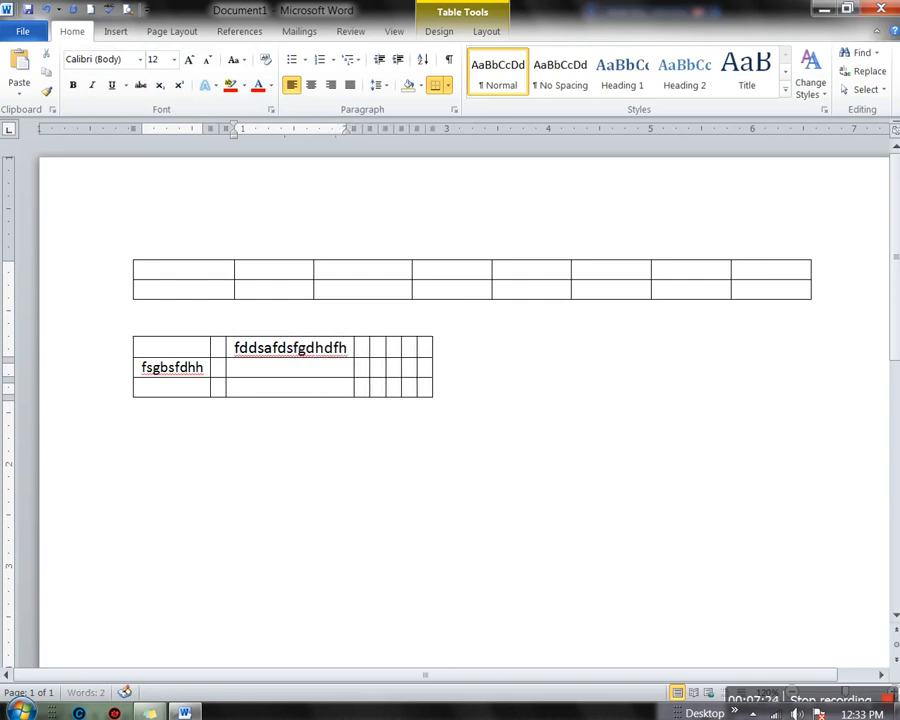
pyautogui.press('Return')
pyautogui.write('jkfjk')
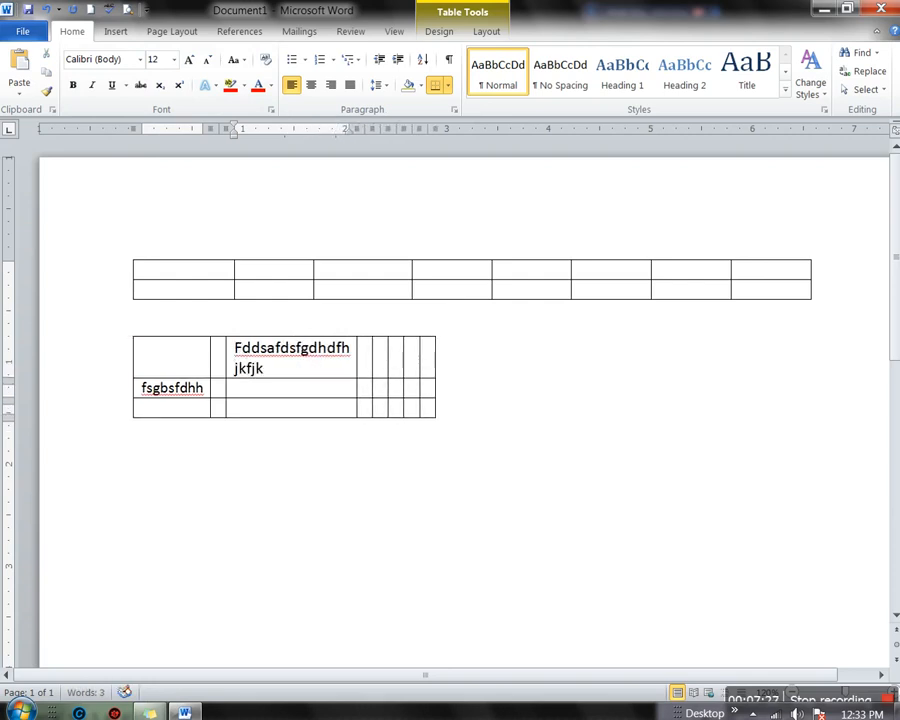
pyautogui.press('Return')
pyautogui.write('hjkjhljkhjj')
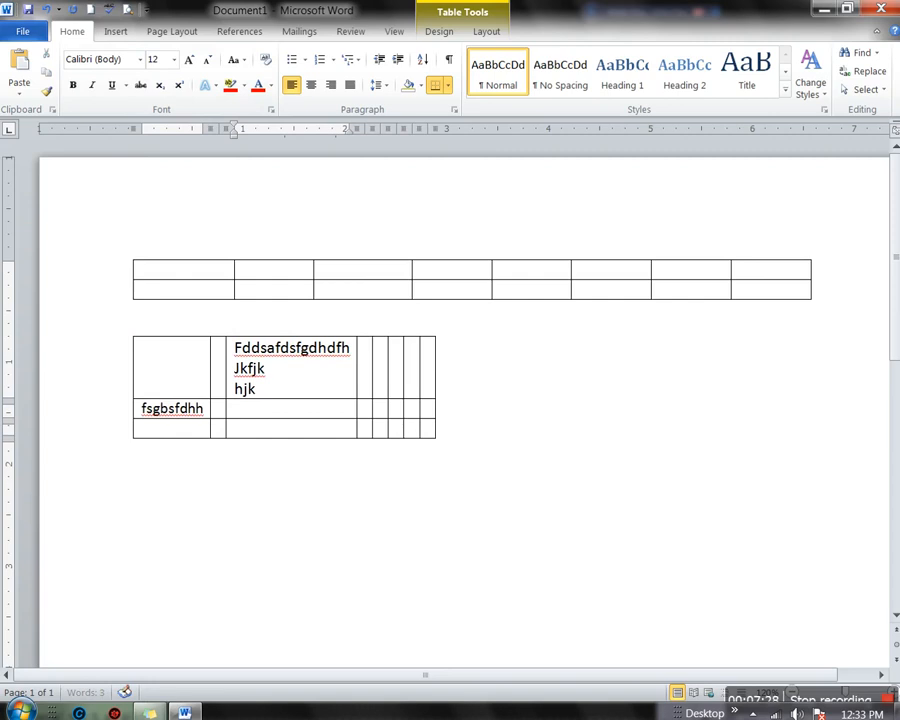
pyautogui.press('BackSpace')
pyautogui.press('BackSpace')
pyautogui.press('BackSpace')
pyautogui.press('BackSpace')
pyautogui.press('BackSpace')
pyautogui.press('BackSpace')
pyautogui.press('BackSpace')
pyautogui.press('BackSpace')
pyautogui.press('BackSpace')
pyautogui.press('BackSpace')
pyautogui.press('BackSpace')
pyautogui.press('BackSpace')
pyautogui.press('BackSpace')
pyautogui.press('BackSpace')
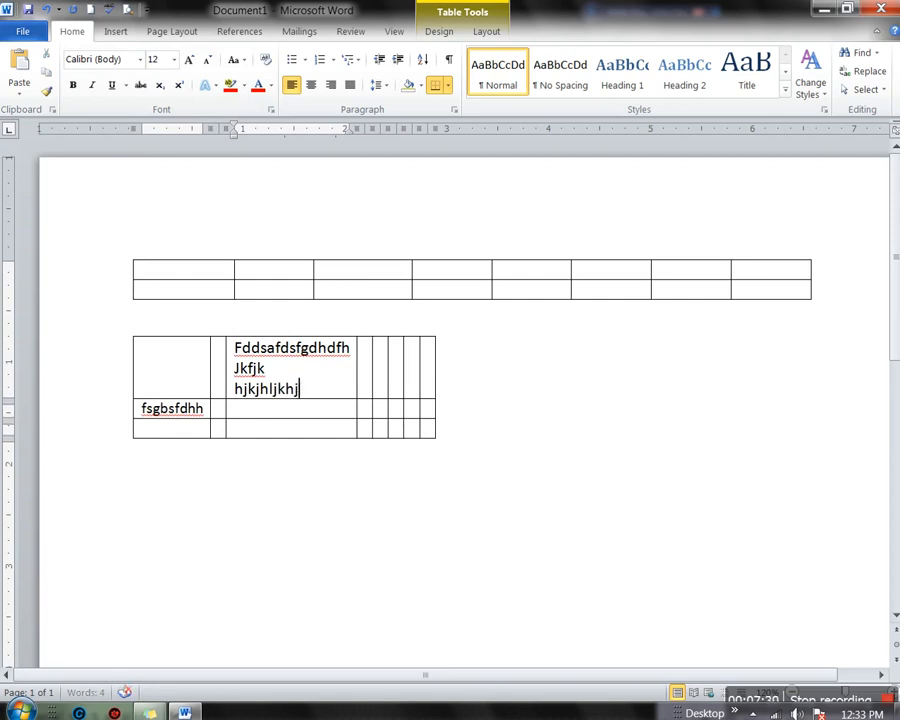
pyautogui.press('BackSpace')
pyautogui.press('BackSpace')
pyautogui.press('BackSpace')
pyautogui.press('BackSpace')
pyautogui.press('BackSpace')
pyautogui.press('BackSpace')
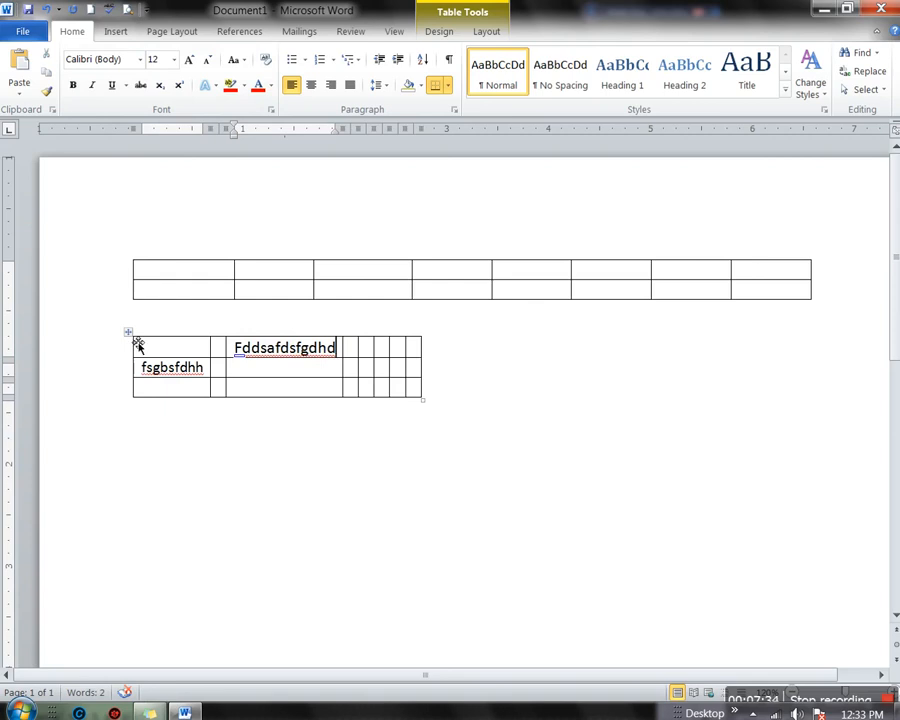
# AutoFit the lower table to the window width
pyautogui.click(128, 332)
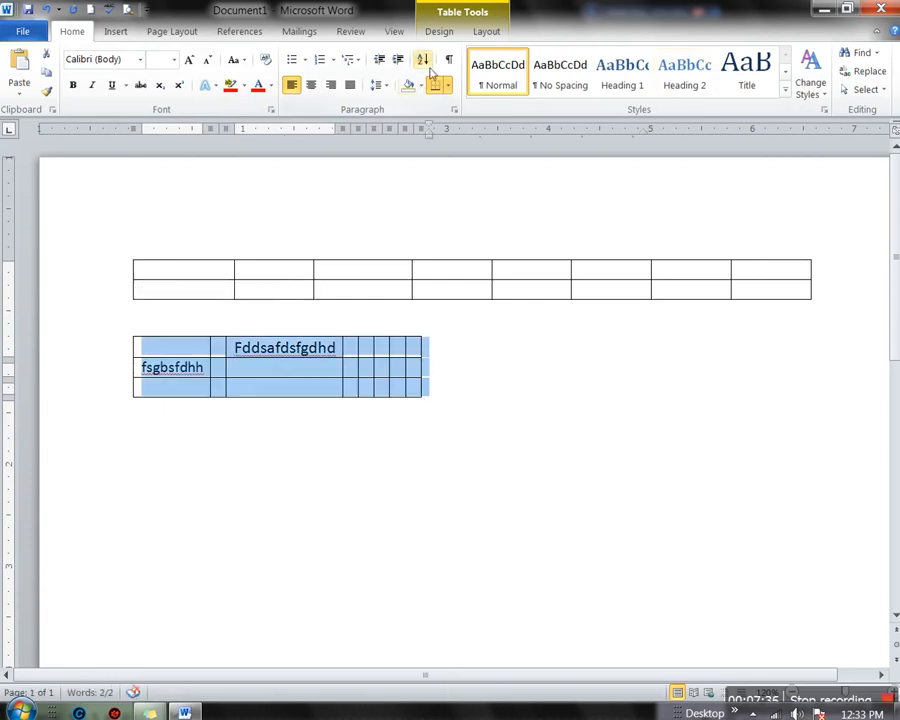
pyautogui.click(485, 36)
pyautogui.click(378, 88)
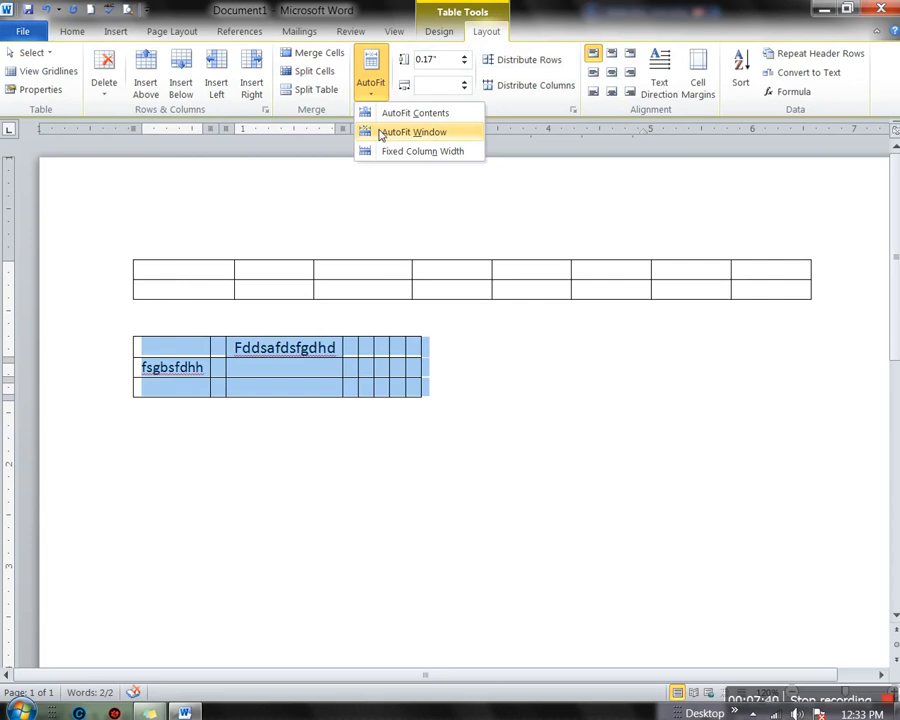
pyautogui.click(381, 134)
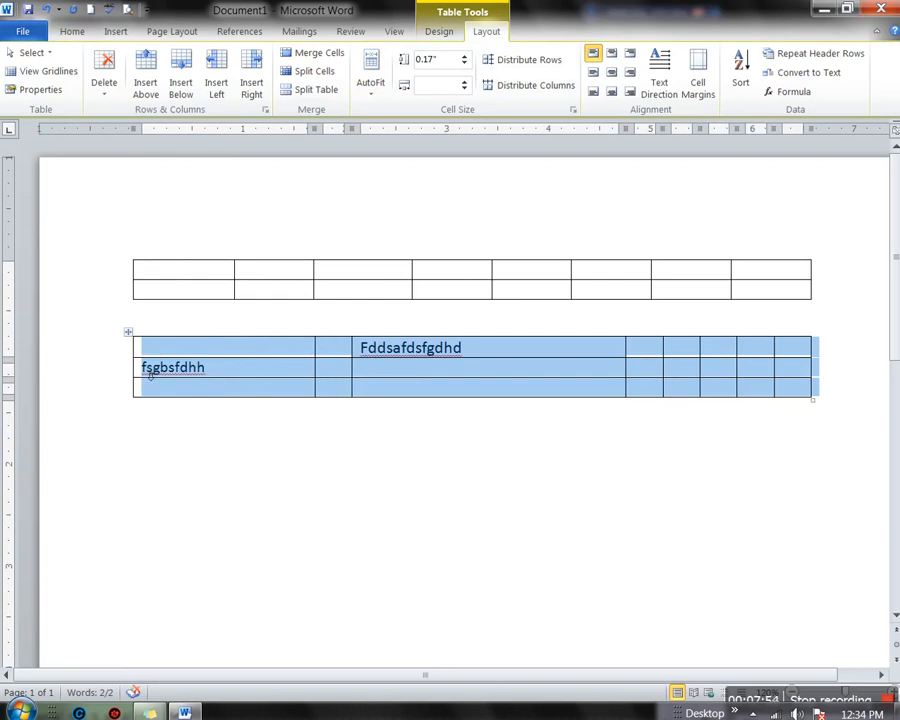
# Set the lower table to fixed column width and type 'umai' into the narrow second-column cell
pyautogui.click(372, 101)
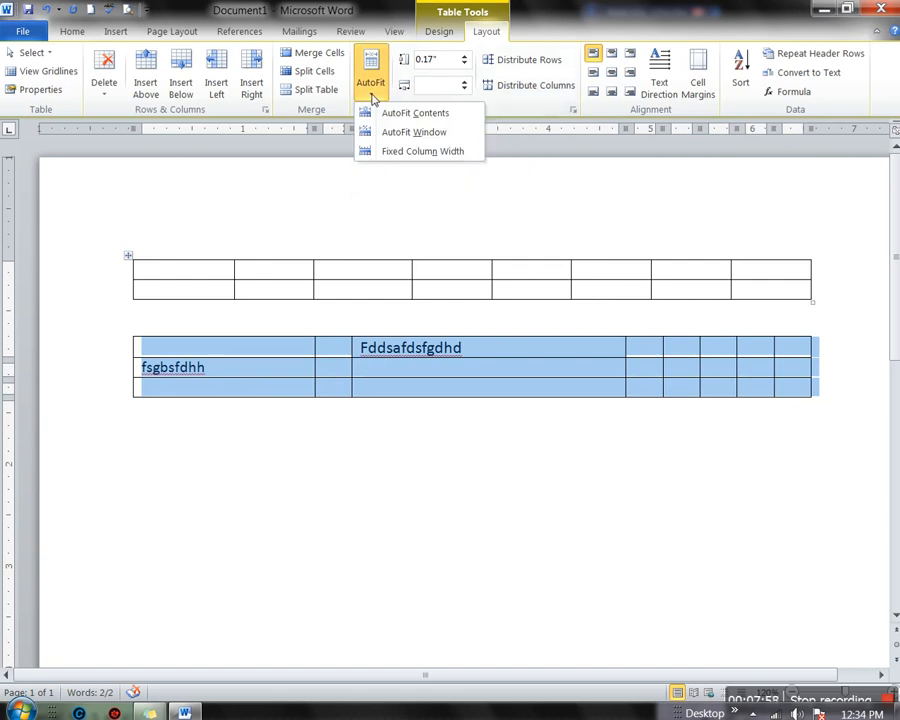
pyautogui.click(396, 156)
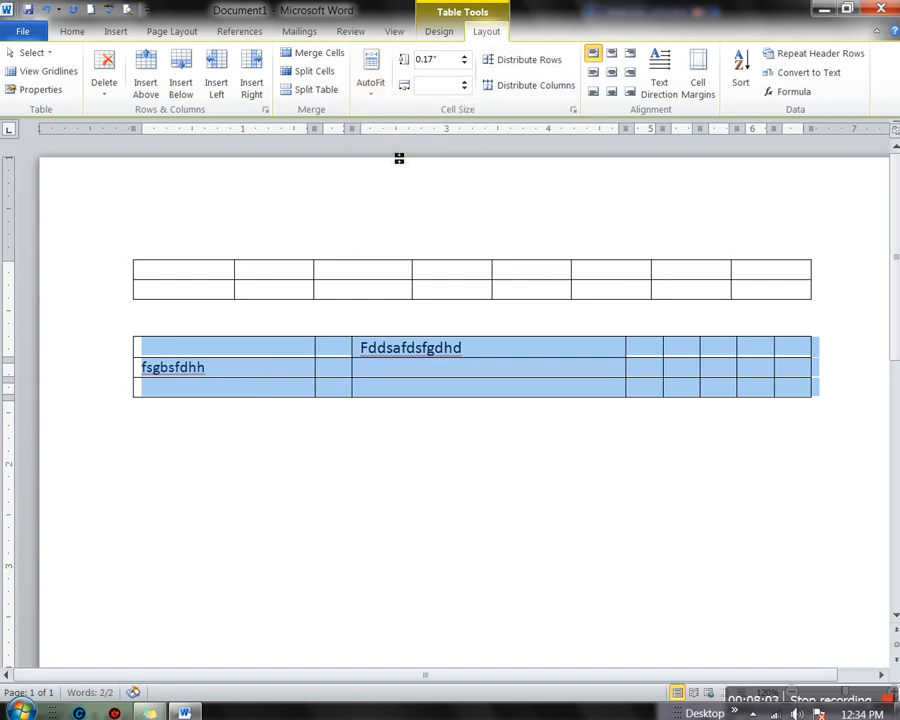
pyautogui.click(346, 364)
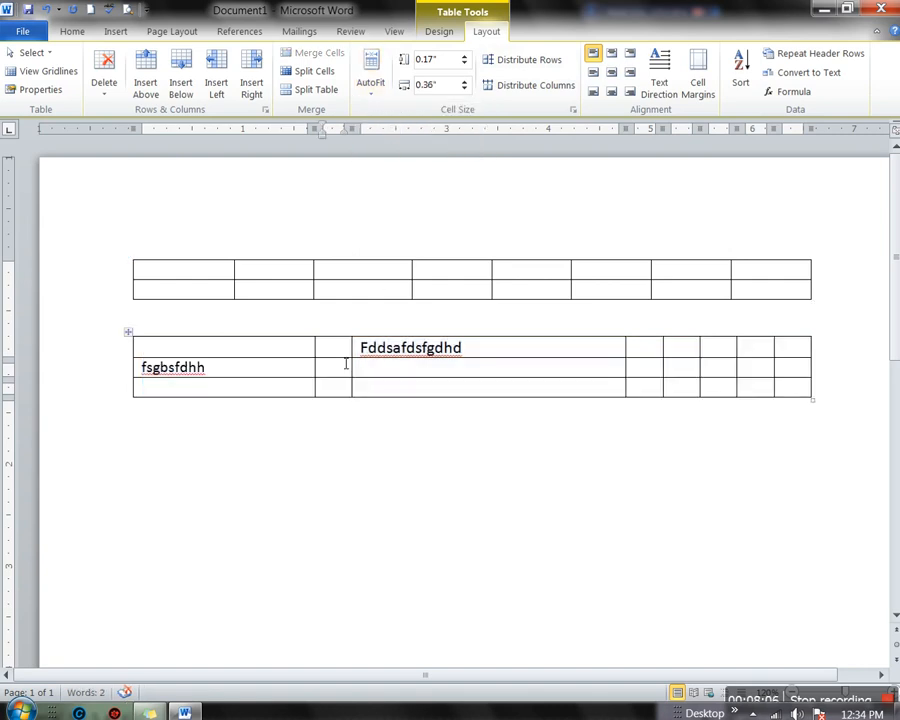
pyautogui.write('umair')
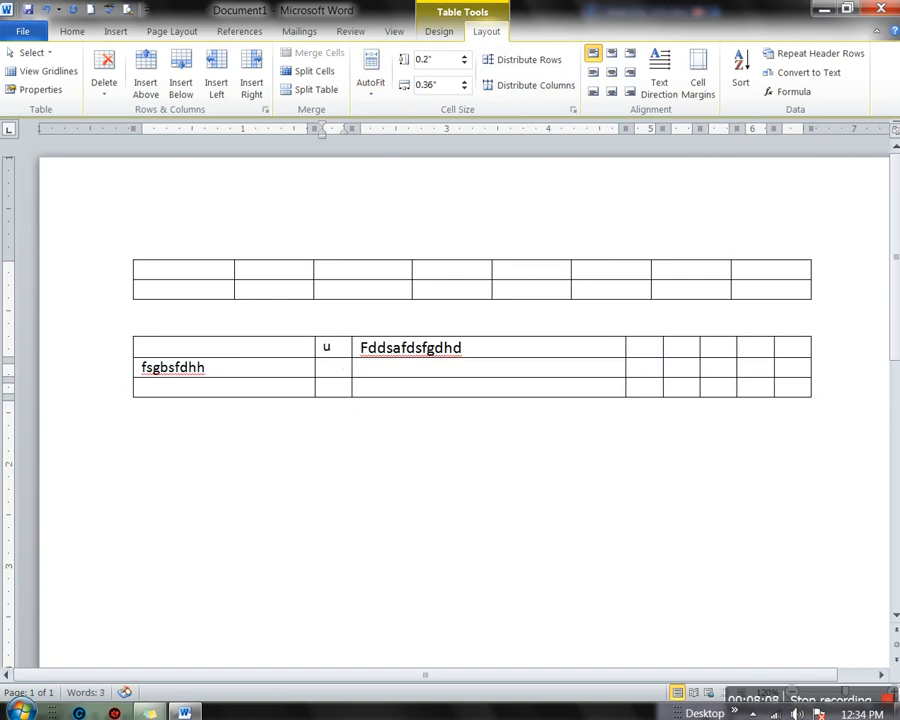
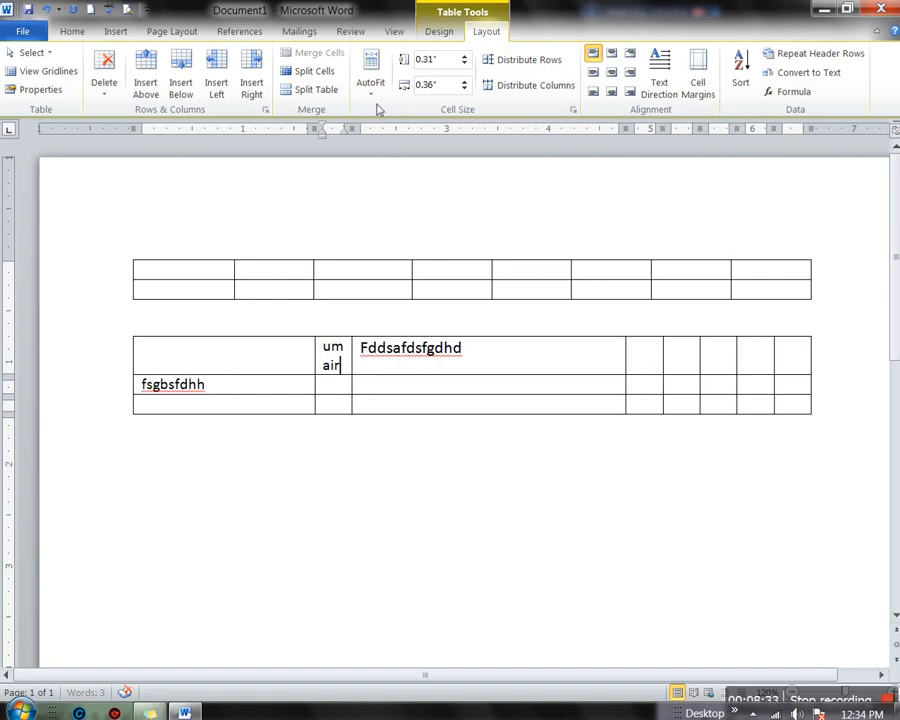
# AutoFit the whole second table to the window width so the narrow column's name fits on one line
pyautogui.click(371, 80)
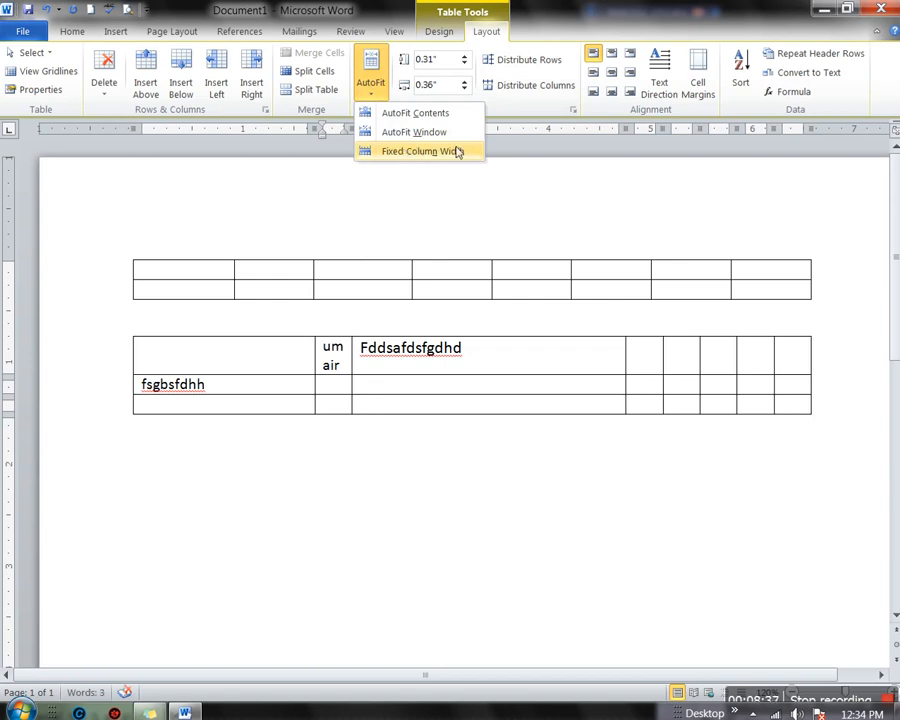
pyautogui.click(141, 348)
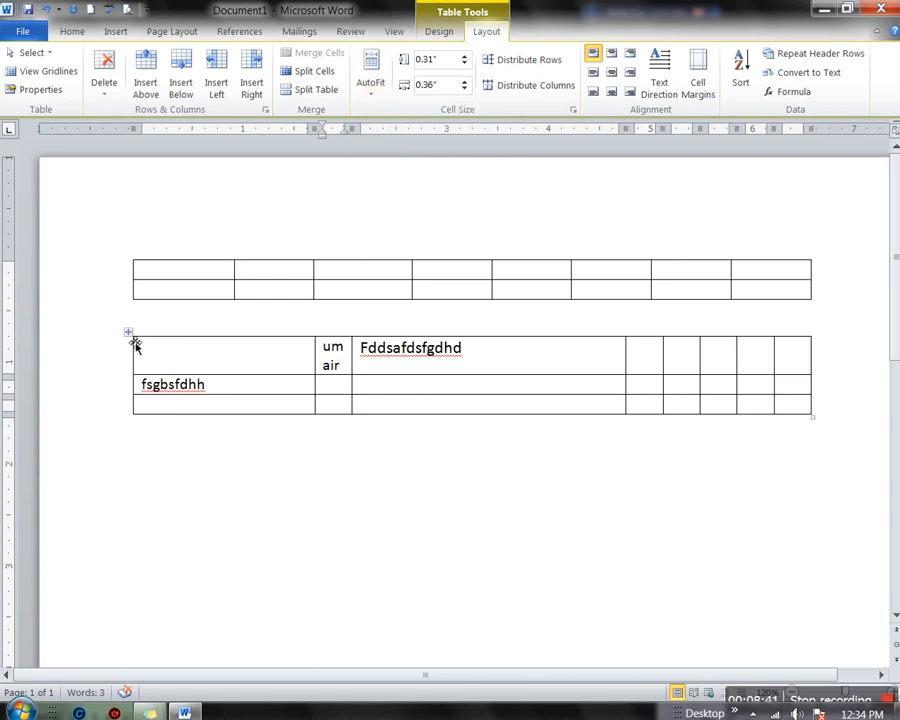
pyautogui.click(129, 333)
pyautogui.click(364, 95)
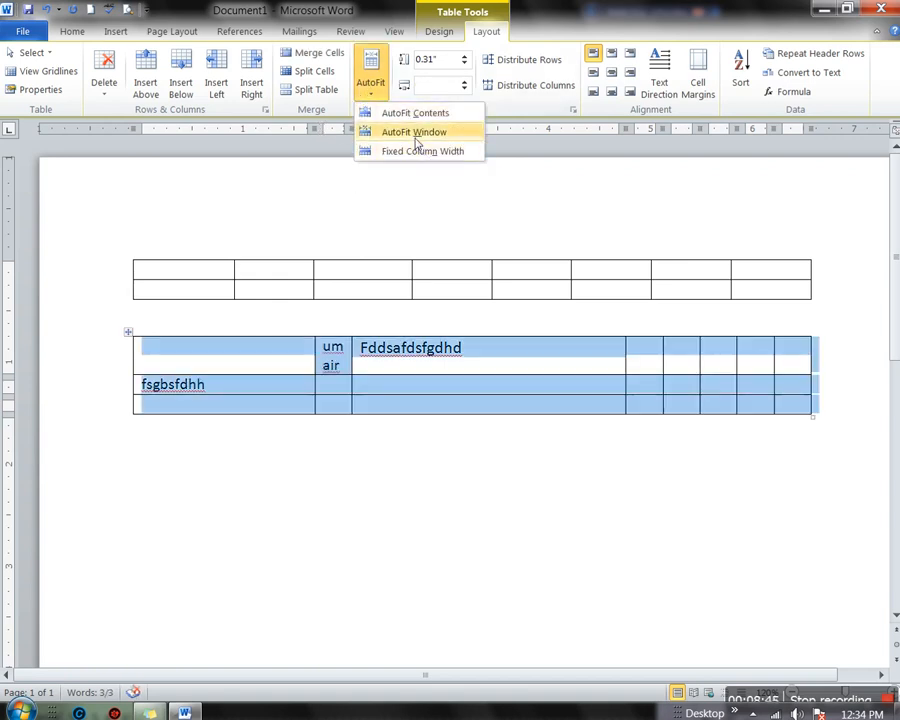
pyautogui.click(416, 133)
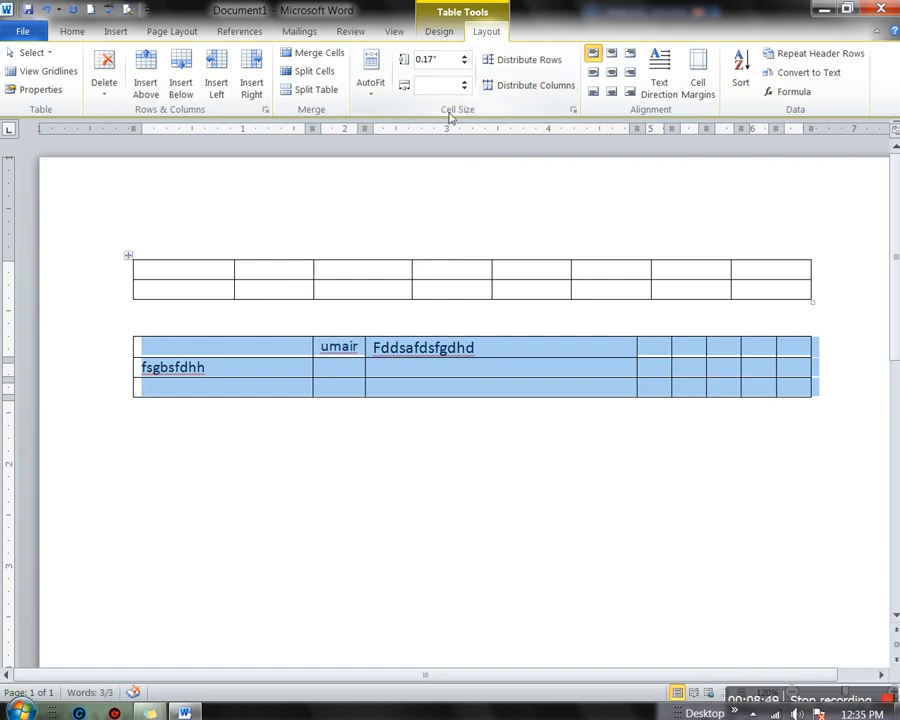
# Set the second table's row height to 0.3 inches
pyautogui.click(463, 58)
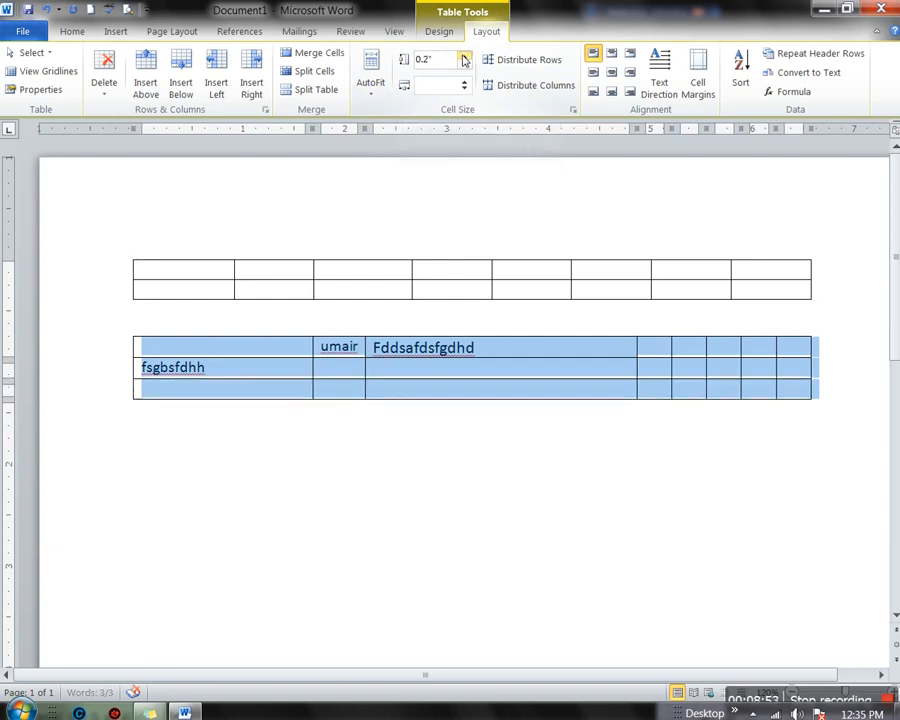
pyautogui.click(463, 58)
pyautogui.click(463, 58)
pyautogui.click(463, 58)
pyautogui.click(463, 58)
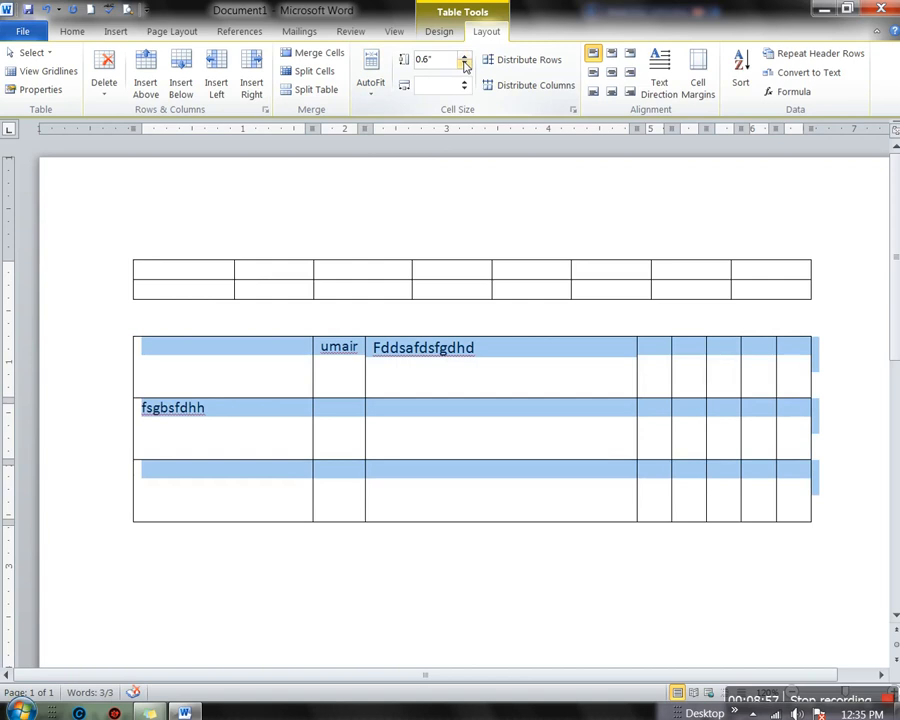
pyautogui.click(463, 66)
pyautogui.click(463, 66)
pyautogui.click(463, 66)
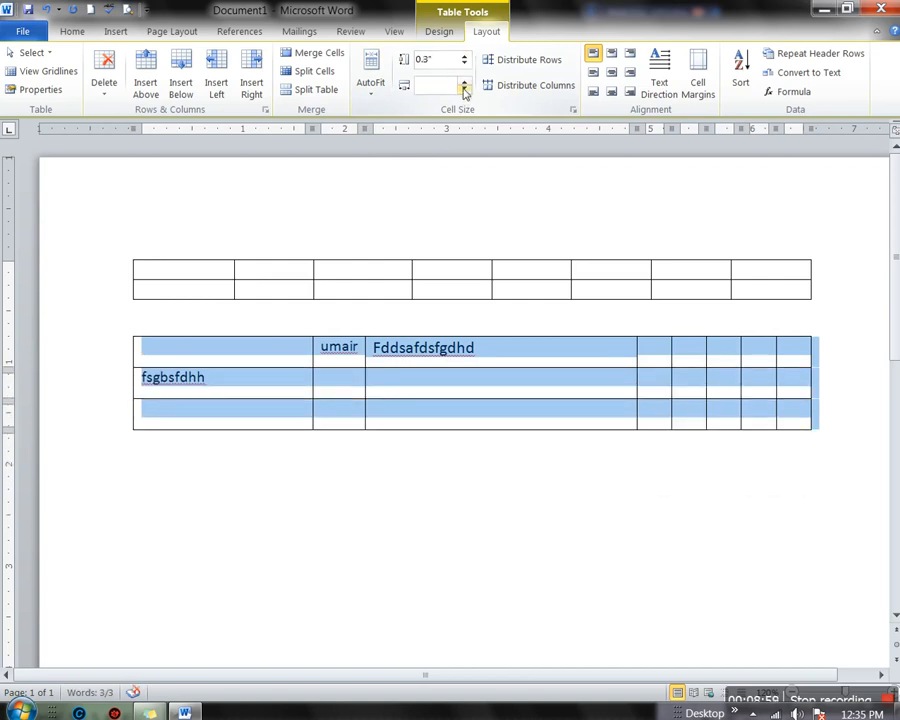
# Adjust the column widths, then AutoFit the second table to the window again
pyautogui.click(463, 89)
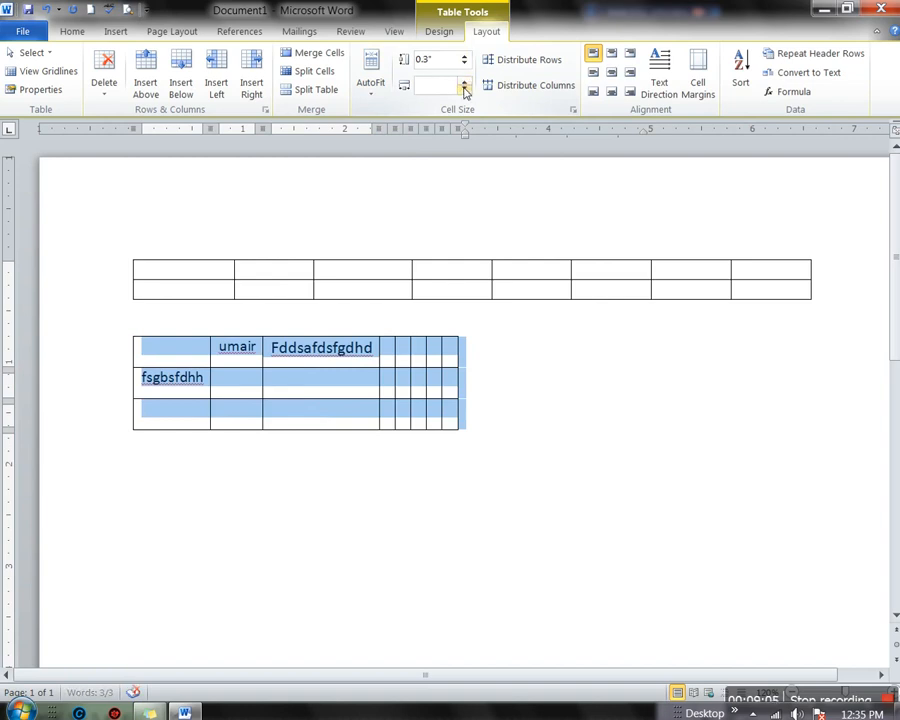
pyautogui.moveTo(395, 377); pyautogui.dragTo(397, 376)
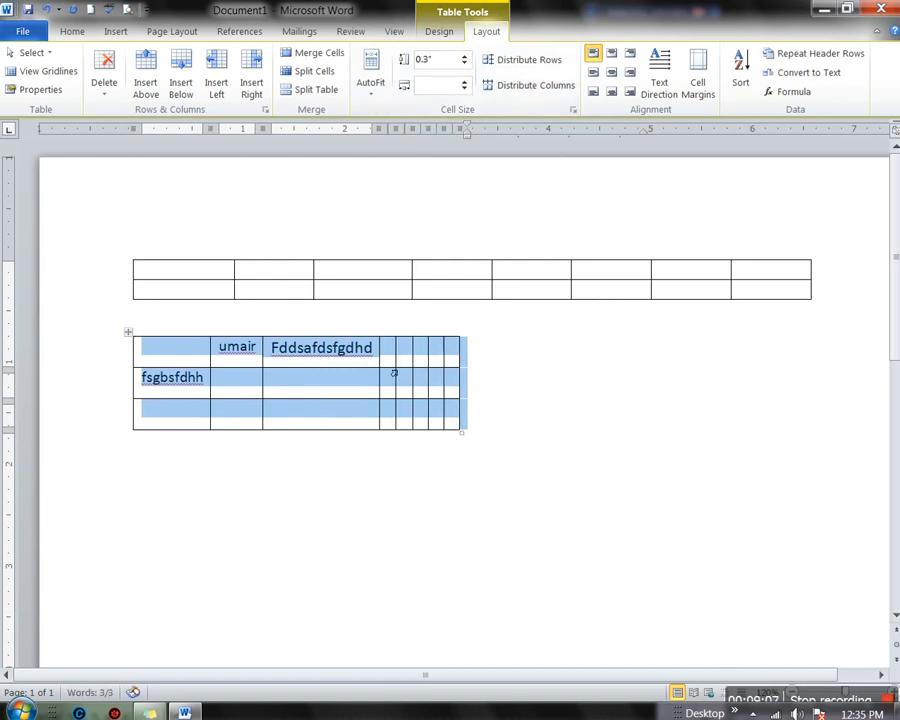
pyautogui.click(395, 364)
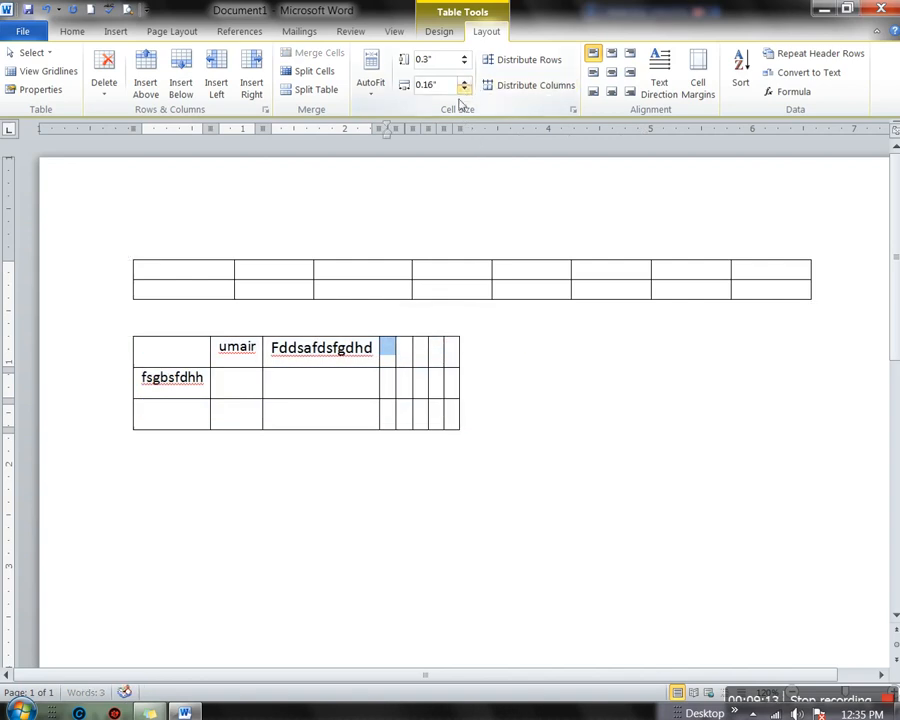
pyautogui.click(133, 336)
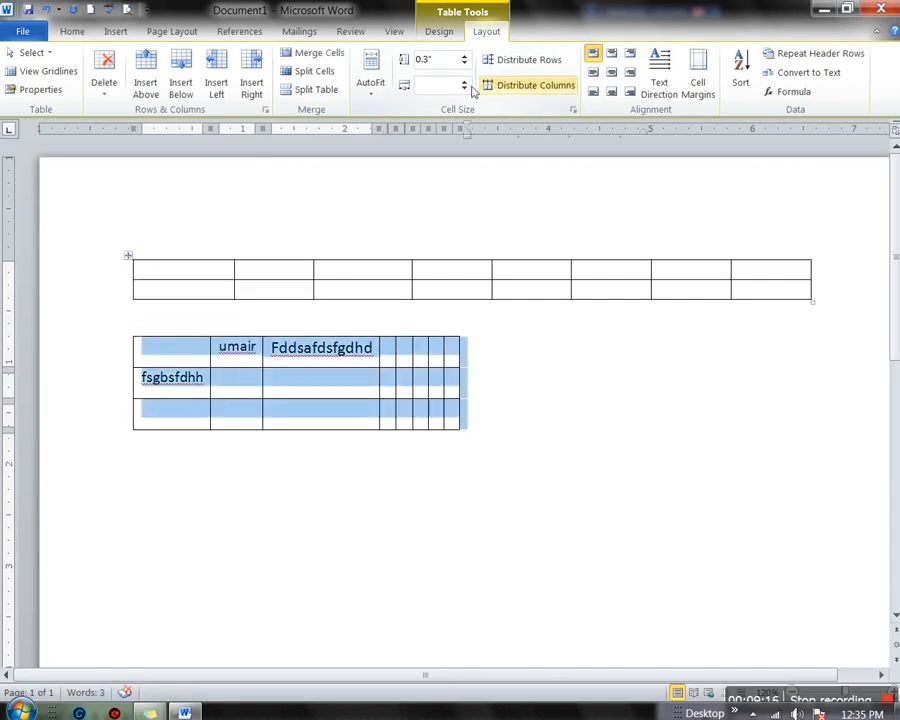
pyautogui.click(372, 92)
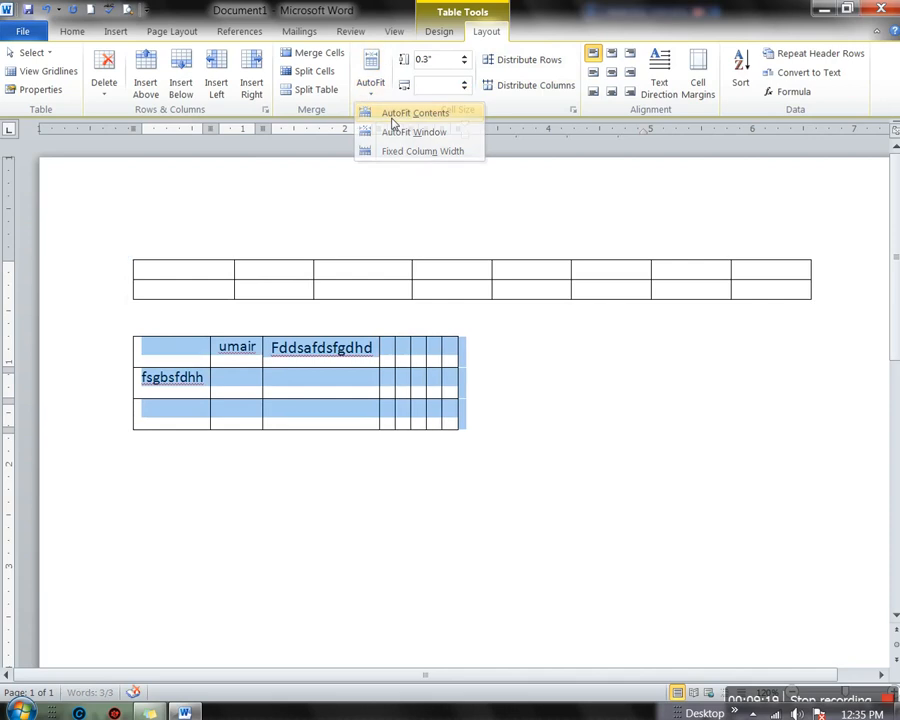
pyautogui.click(365, 113)
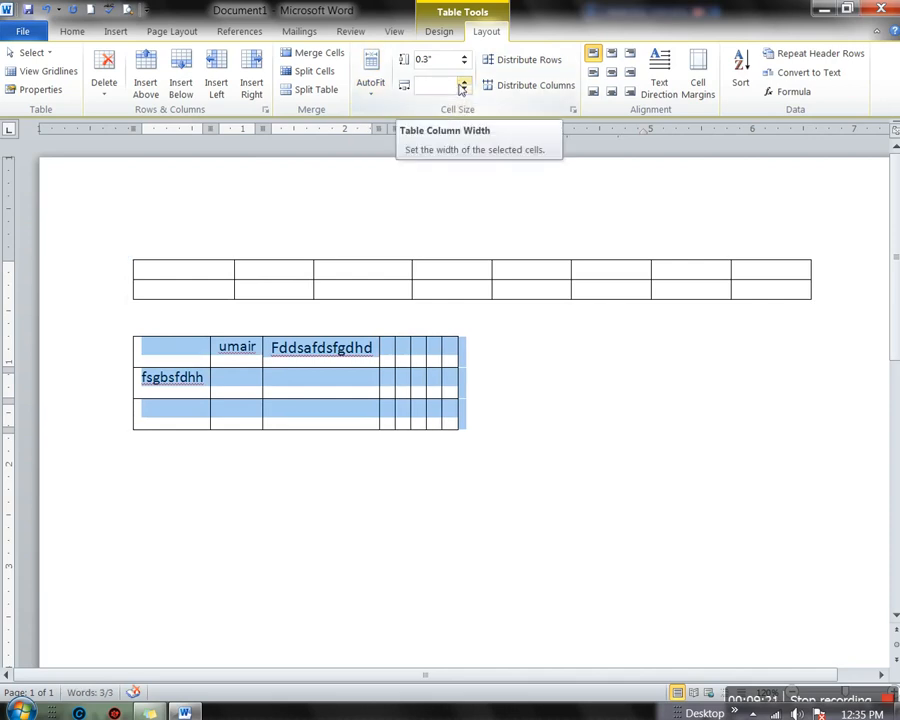
pyautogui.click(463, 86)
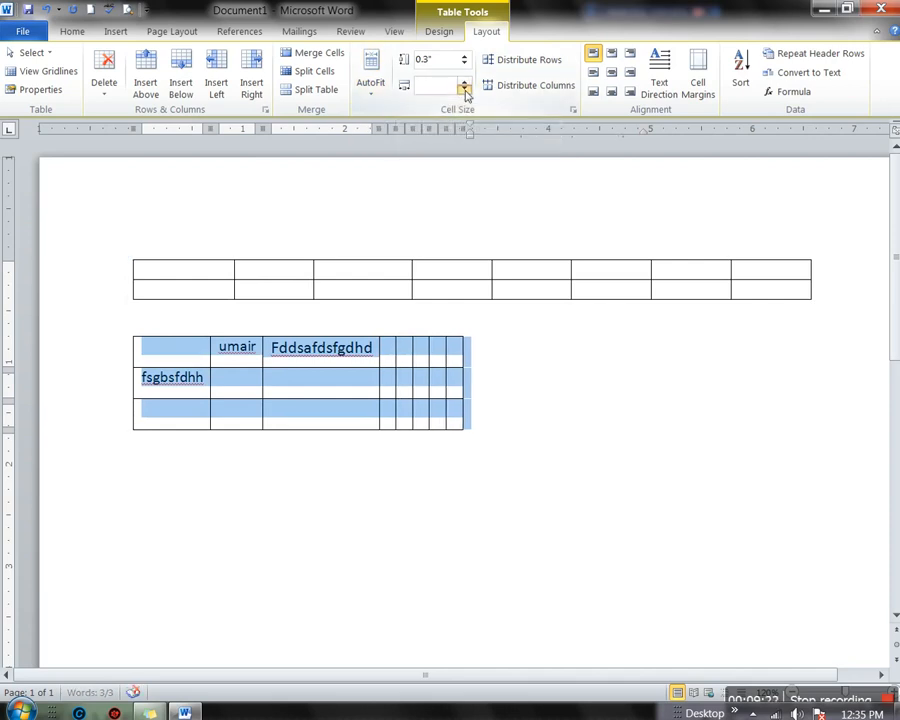
pyautogui.click(371, 88)
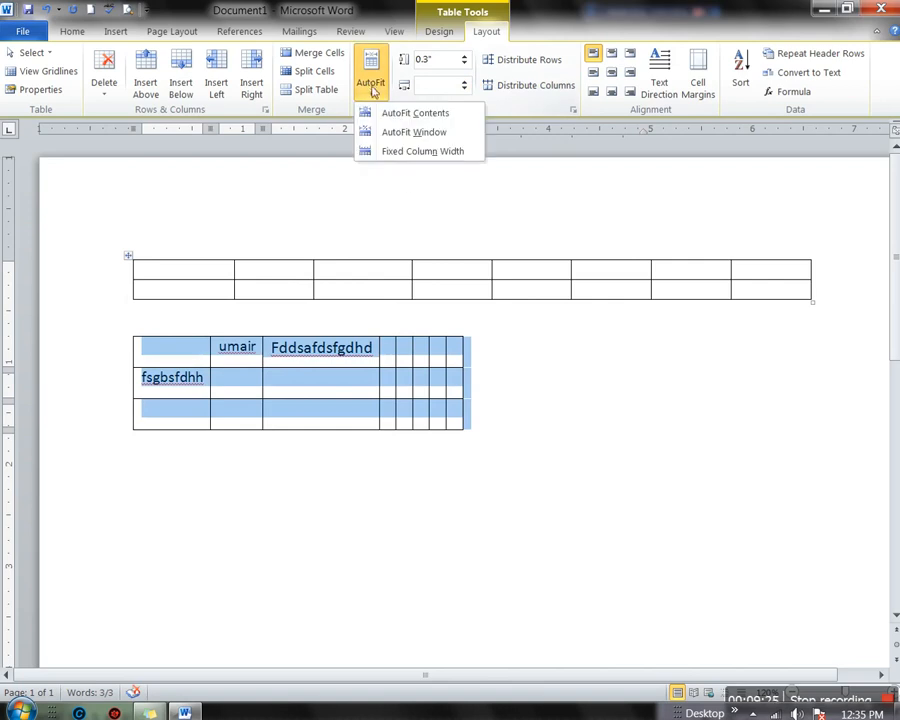
pyautogui.click(400, 132)
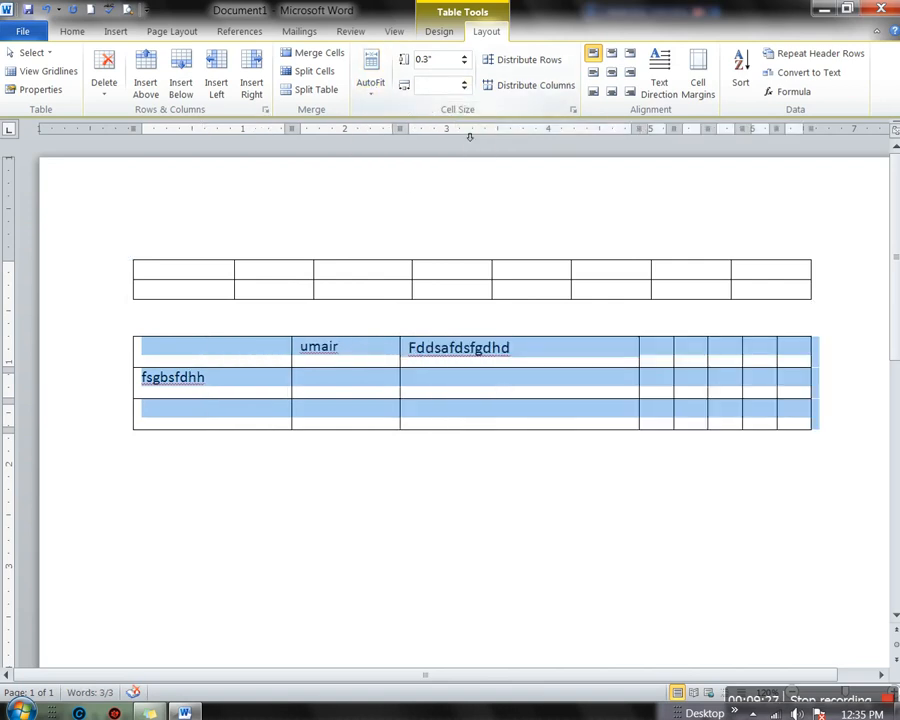
# Set the second column's width to 0.9 inches
pyautogui.click(361, 365)
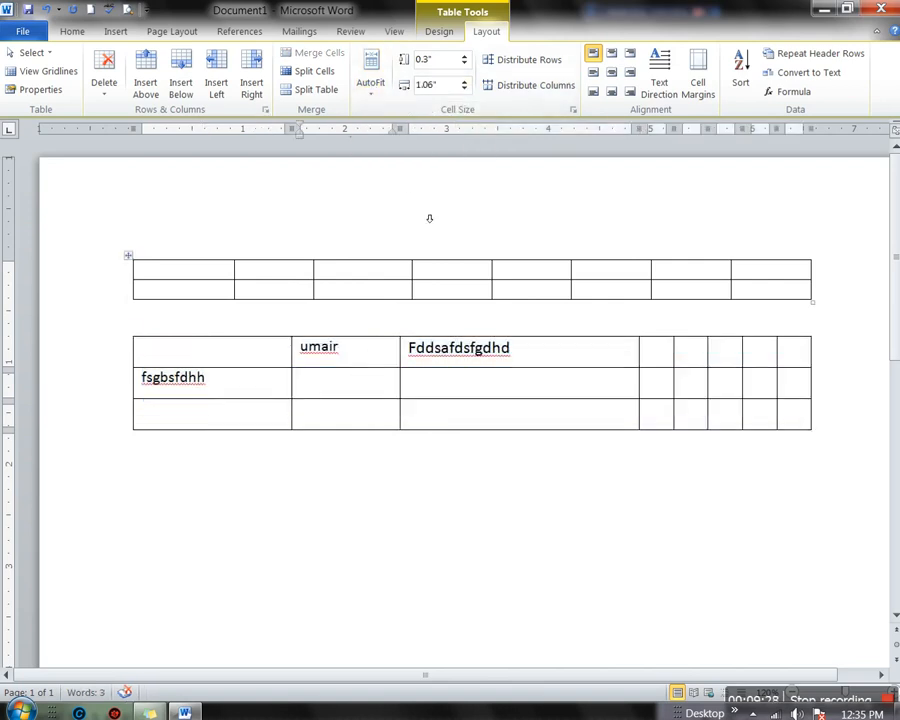
pyautogui.click(462, 81)
pyautogui.click(462, 81)
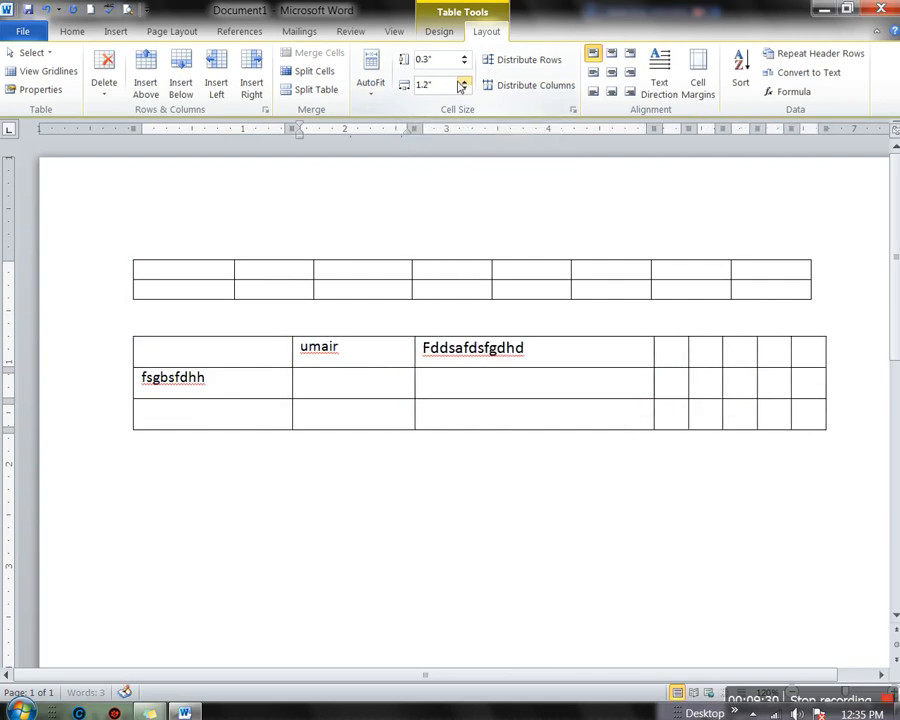
pyautogui.click(462, 81)
pyautogui.click(462, 81)
pyautogui.click(462, 81)
pyautogui.click(462, 81)
pyautogui.click(462, 81)
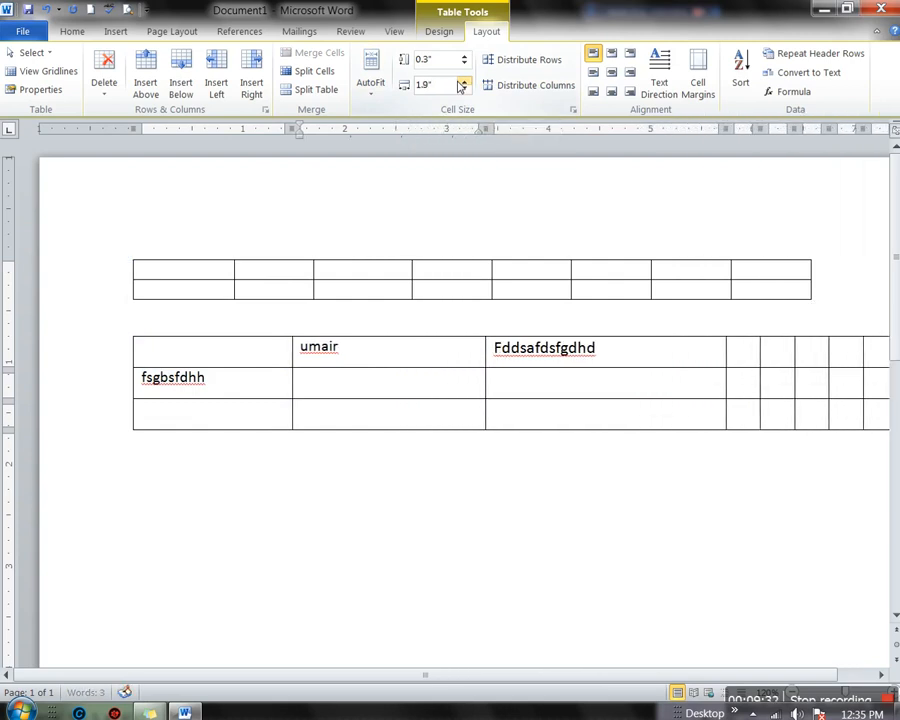
pyautogui.click(463, 89)
pyautogui.click(463, 89)
pyautogui.click(463, 89)
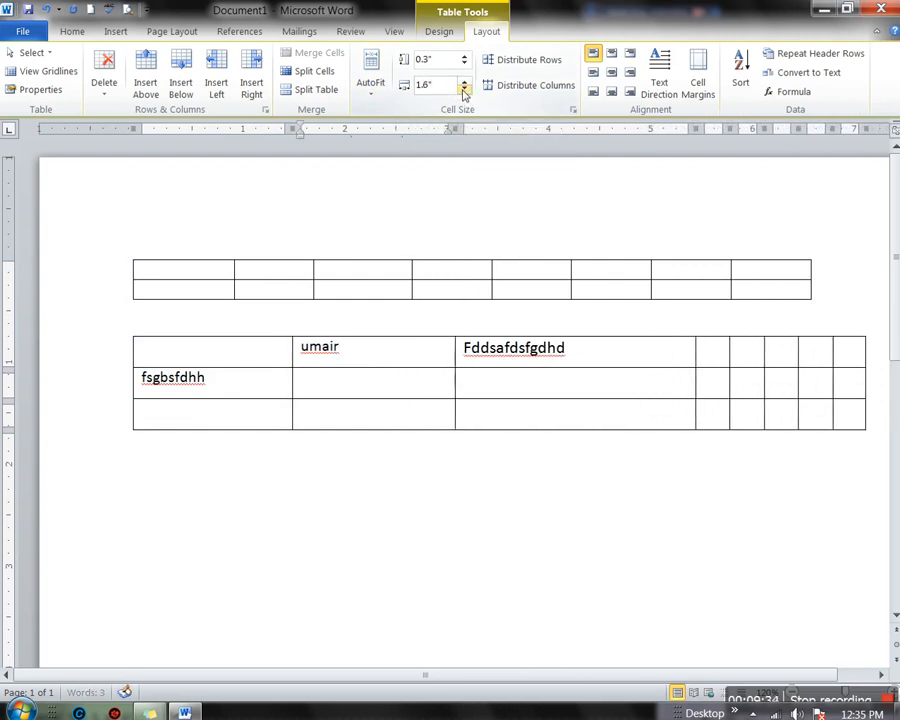
pyautogui.click(463, 89)
pyautogui.click(463, 89)
pyautogui.click(463, 89)
pyautogui.click(463, 89)
pyautogui.click(463, 89)
pyautogui.click(463, 89)
pyautogui.click(463, 89)
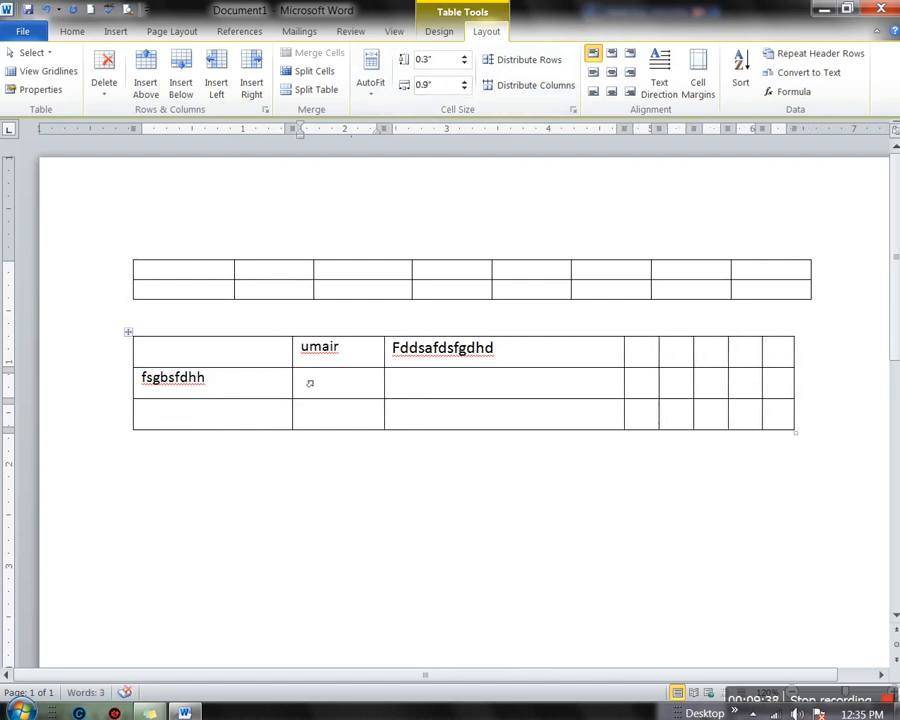
# Raise the second table's top row height to 0.7 inches
pyautogui.click(514, 66)
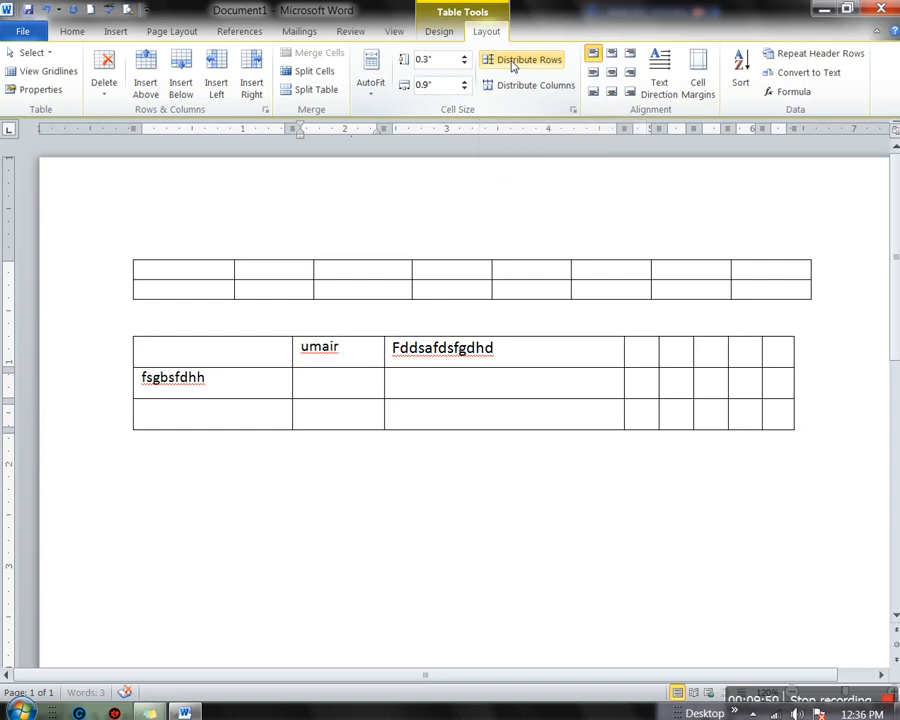
pyautogui.click(514, 66)
pyautogui.click(357, 357)
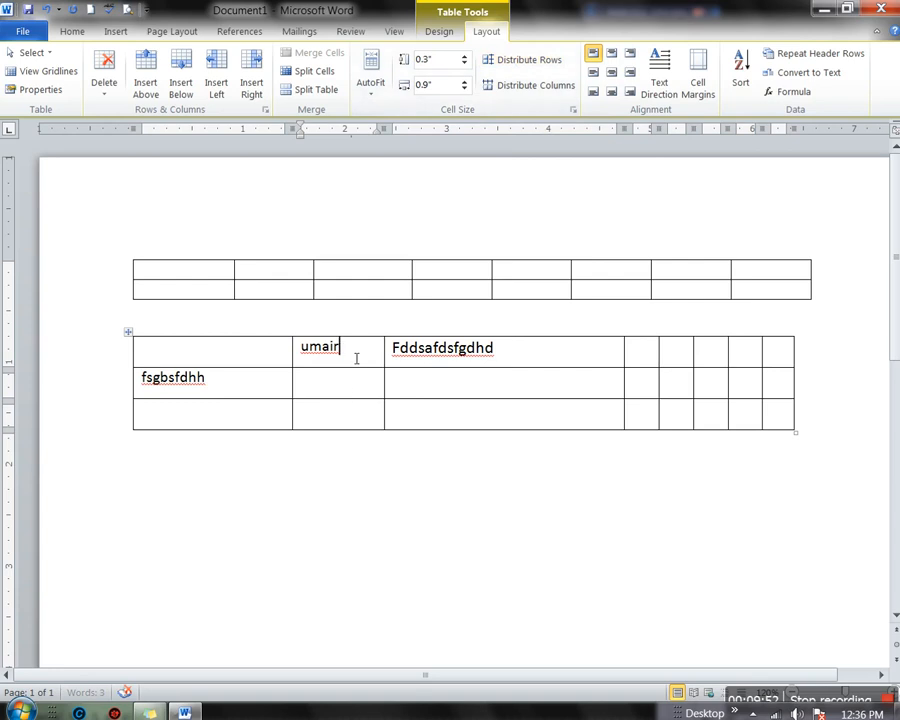
pyautogui.click(464, 57)
pyautogui.click(464, 57)
pyautogui.click(464, 57)
pyautogui.click(464, 57)
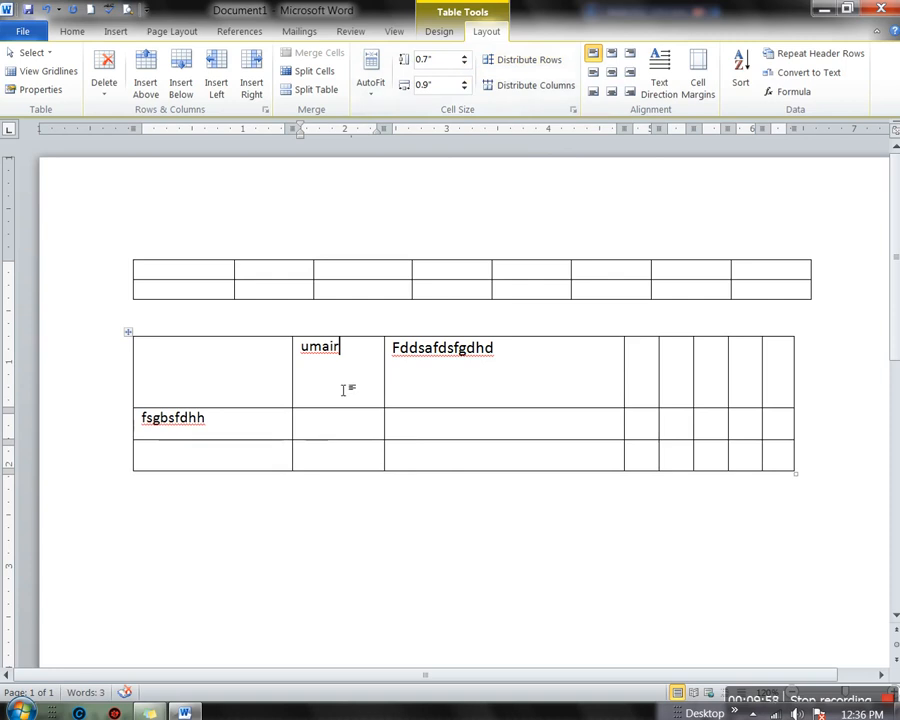
# Distribute the rows and columns evenly, giving 0.43-inch rows and 0.81-inch columns
pyautogui.click(516, 64)
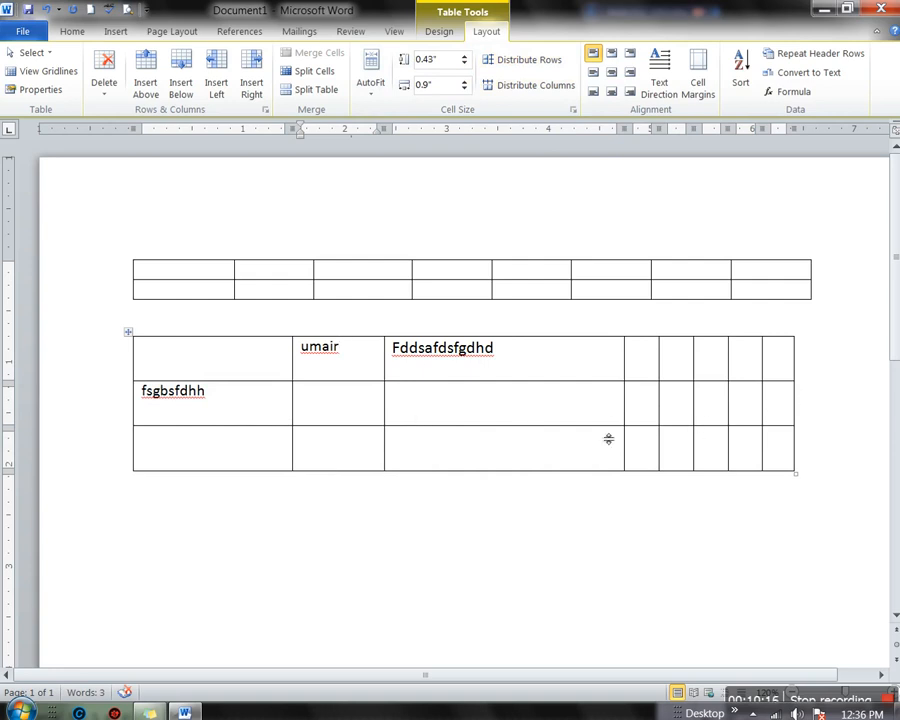
pyautogui.click(532, 88)
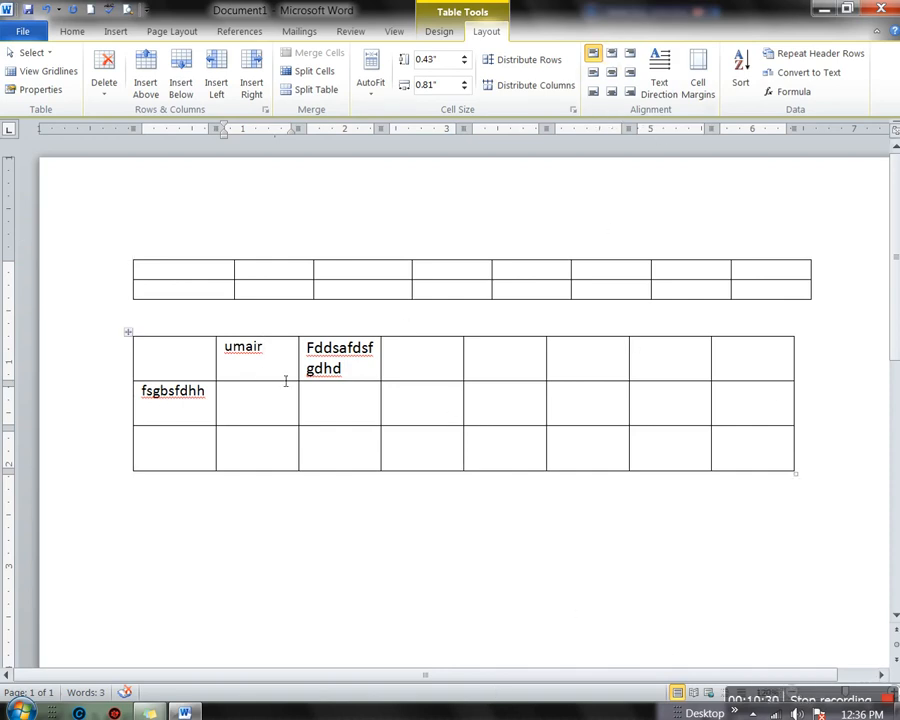
pyautogui.moveTo(266, 350); pyautogui.dragTo(225, 352)
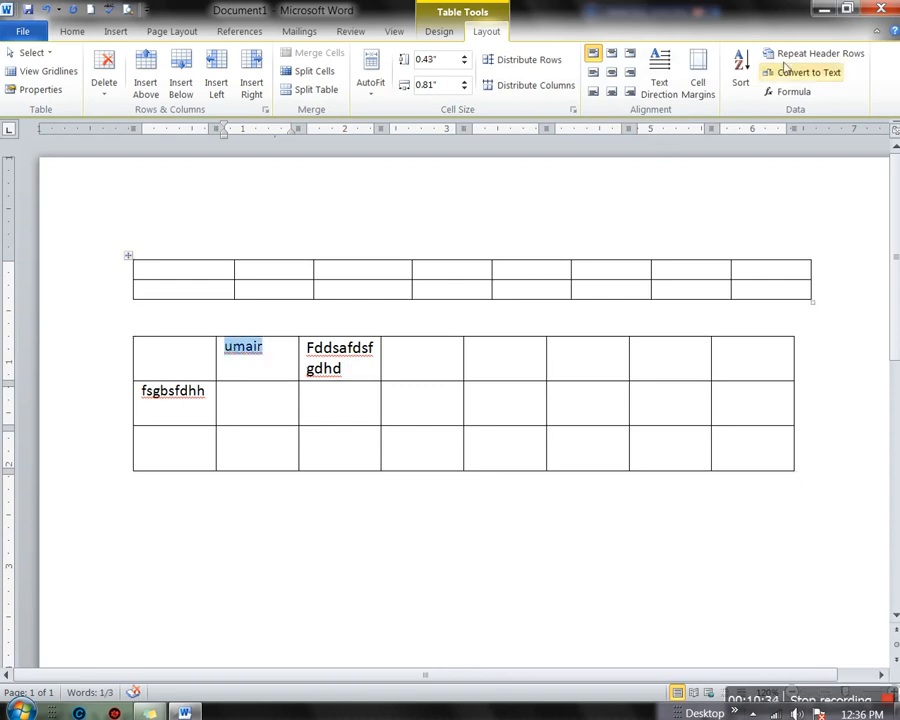
# Try several cell alignments for the name, finishing with Align Top Left
pyautogui.click(593, 73)
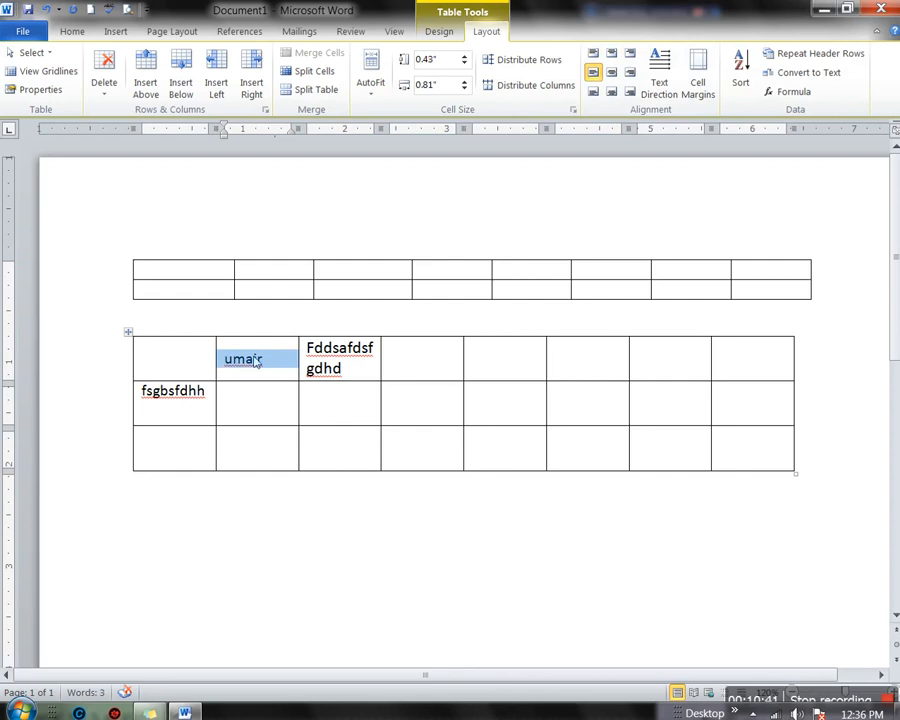
pyautogui.moveTo(256, 362); pyautogui.dragTo(228, 372)
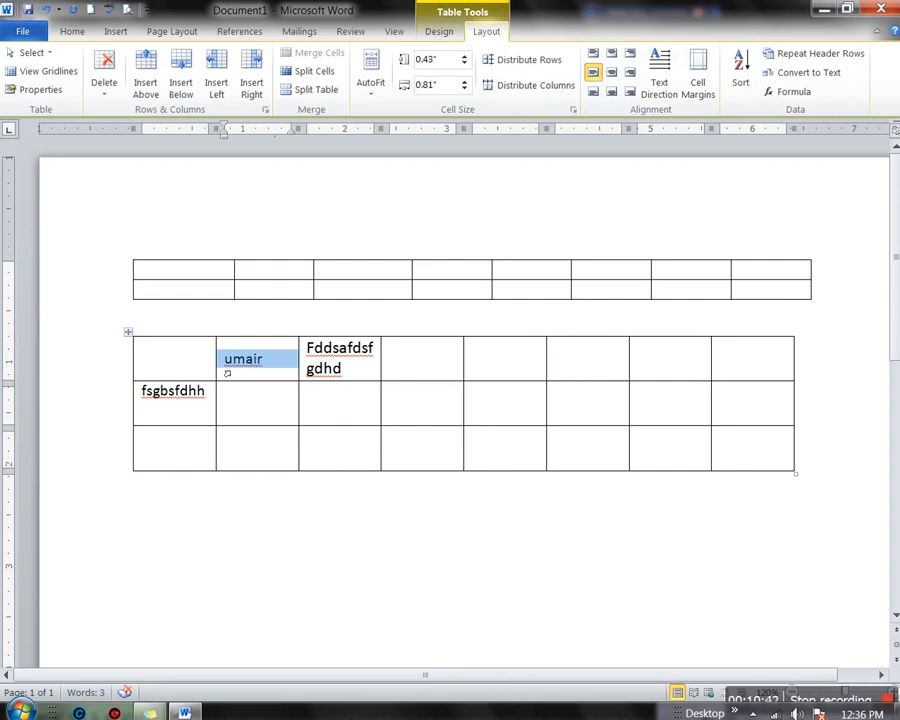
pyautogui.click(630, 73)
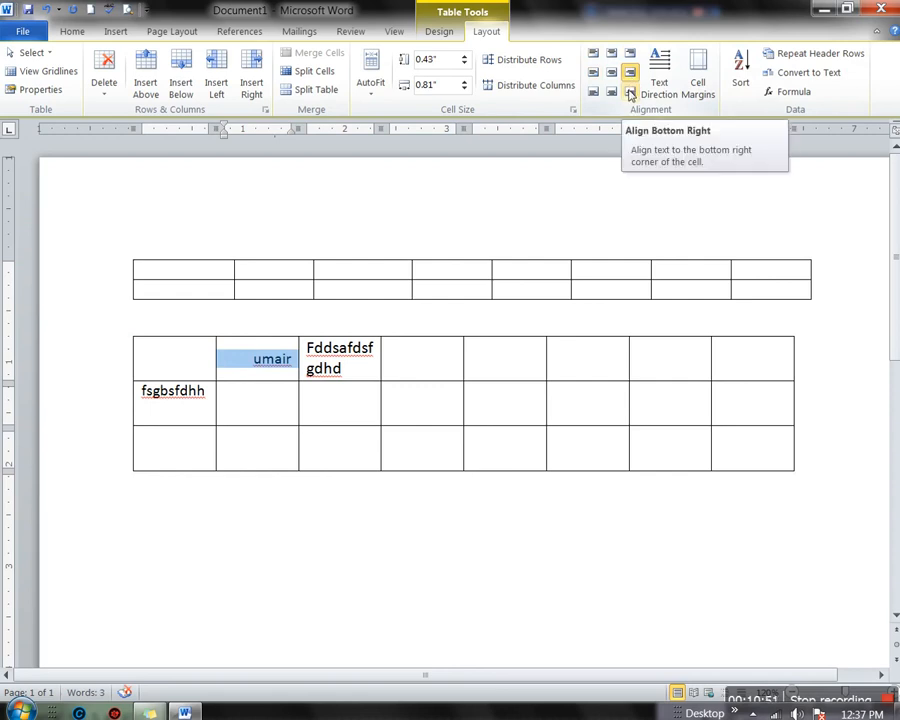
pyautogui.click(630, 93)
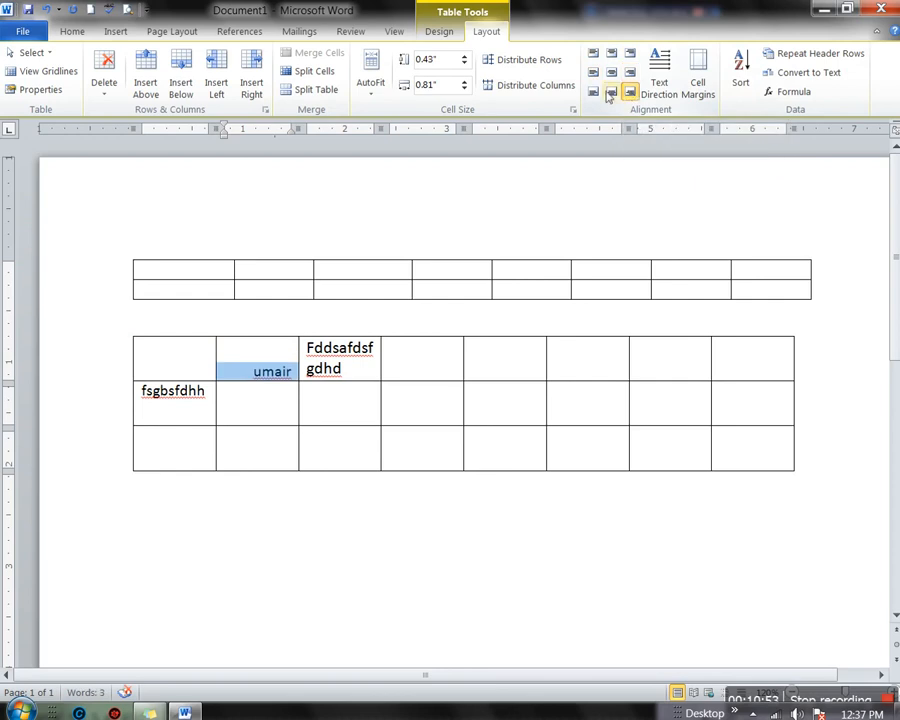
pyautogui.click(593, 92)
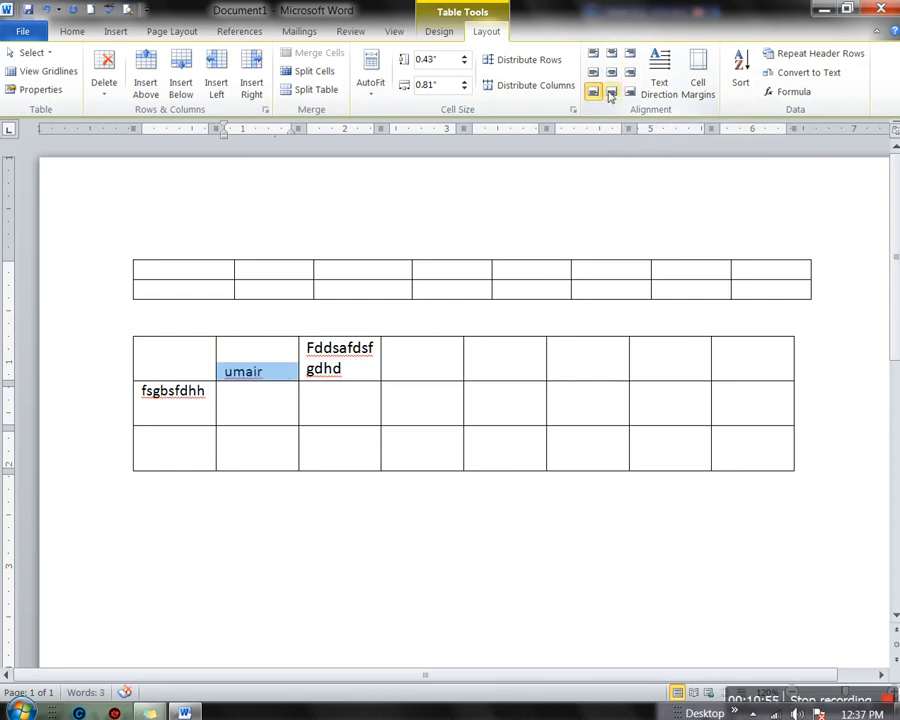
pyautogui.click(611, 93)
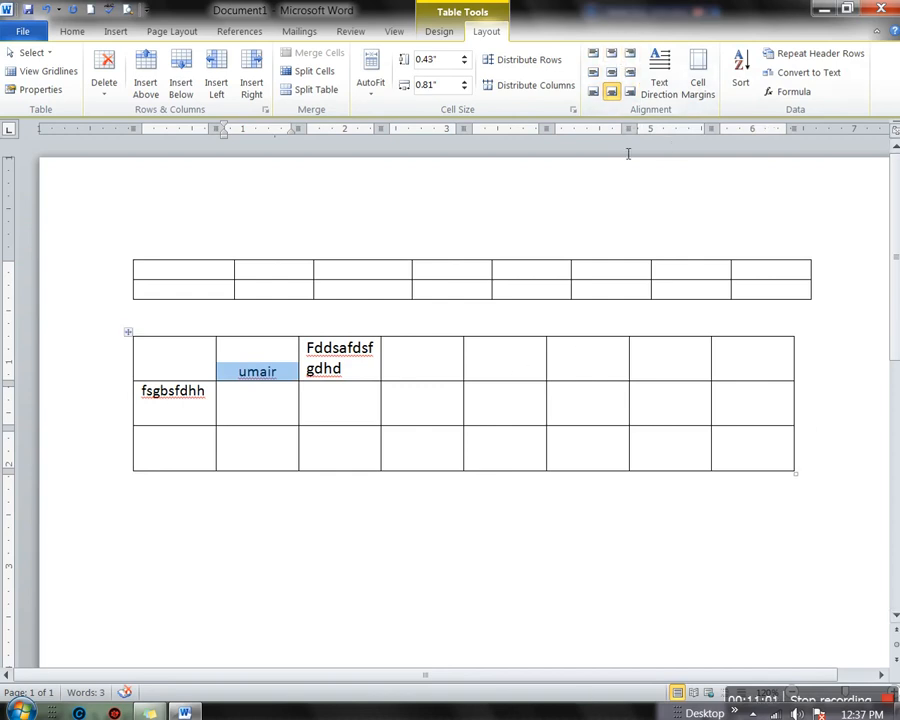
pyautogui.click(596, 55)
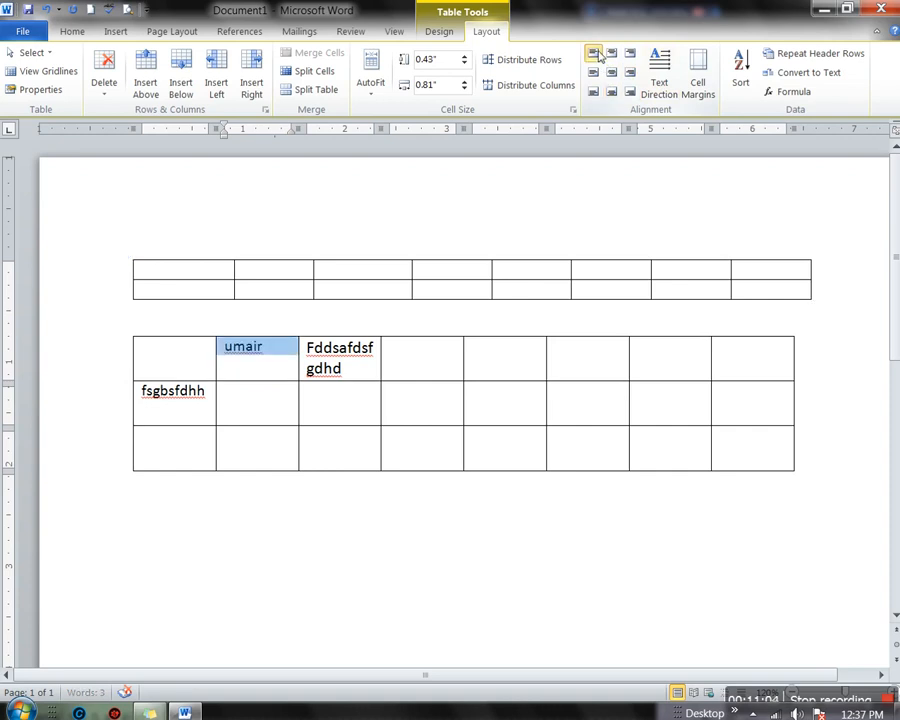
# Cycle the name through vertical text directions, ending with it horizontal again
pyautogui.click(666, 72)
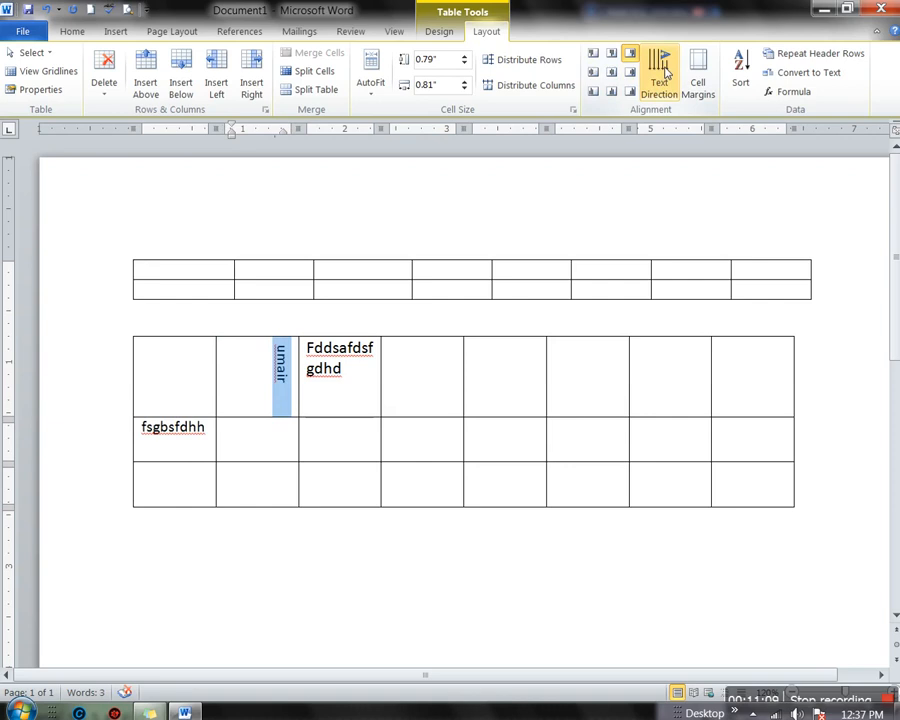
pyautogui.click(666, 72)
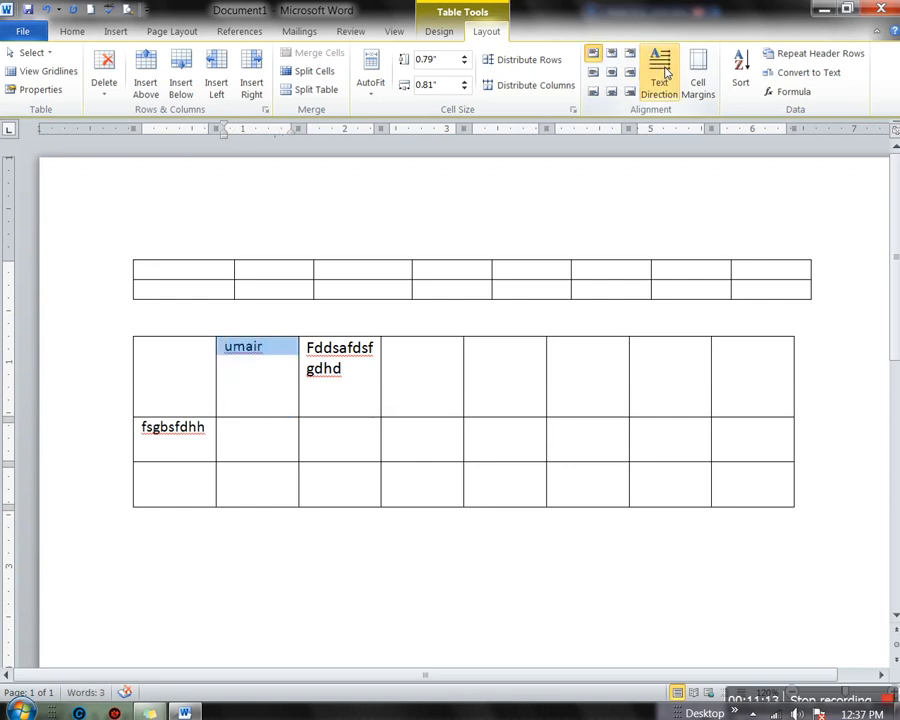
pyautogui.click(666, 73)
pyautogui.click(666, 72)
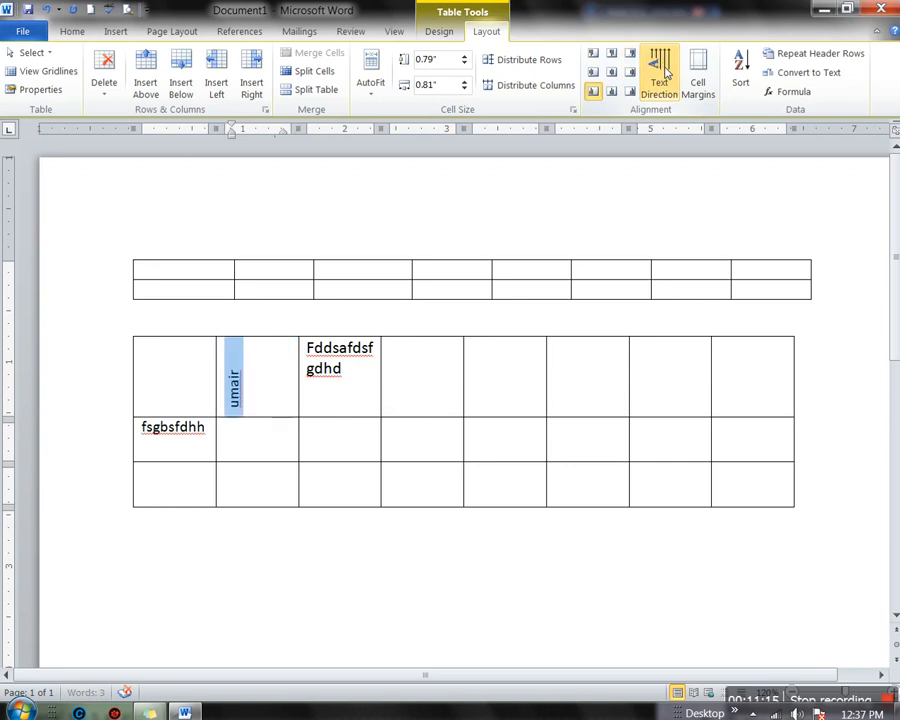
pyautogui.click(666, 72)
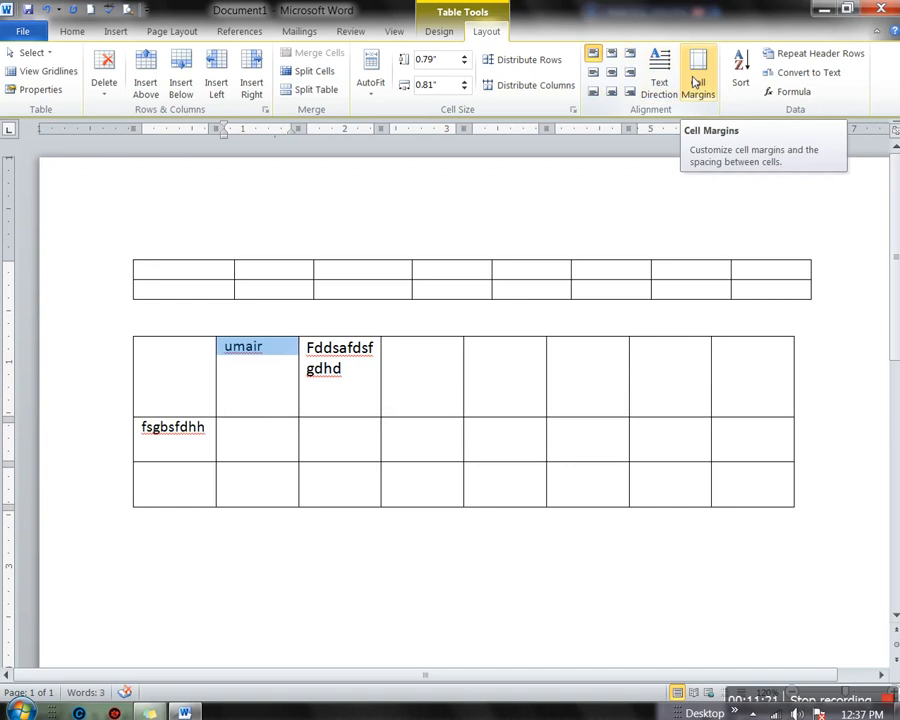
# Set the lower table's default top cell margin to 0.07 inches
pyautogui.click(697, 86)
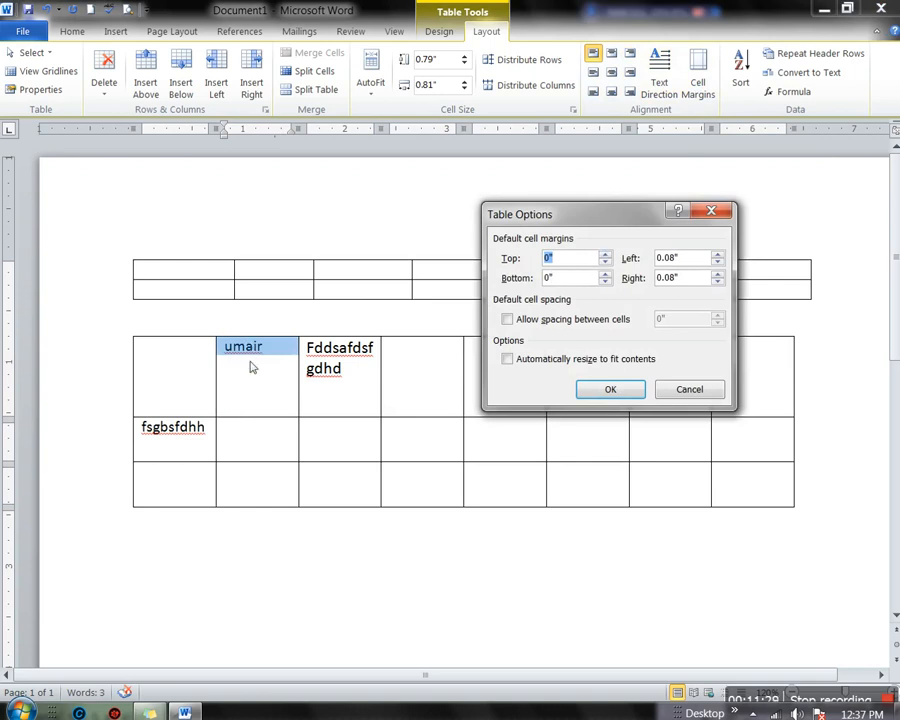
pyautogui.click(604, 254)
pyautogui.click(604, 254)
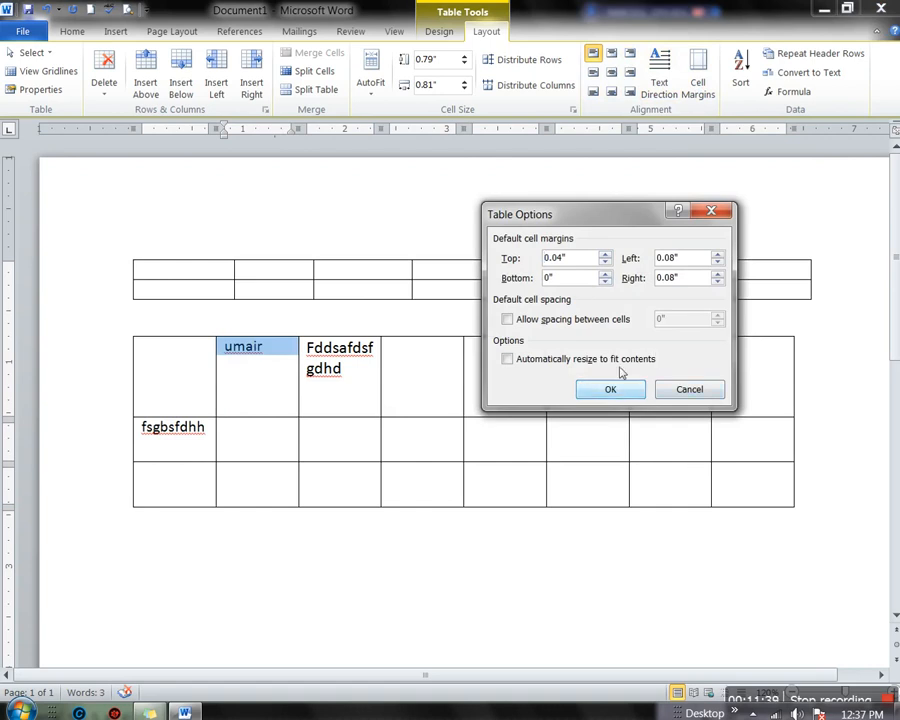
pyautogui.click(606, 256)
pyautogui.click(606, 256)
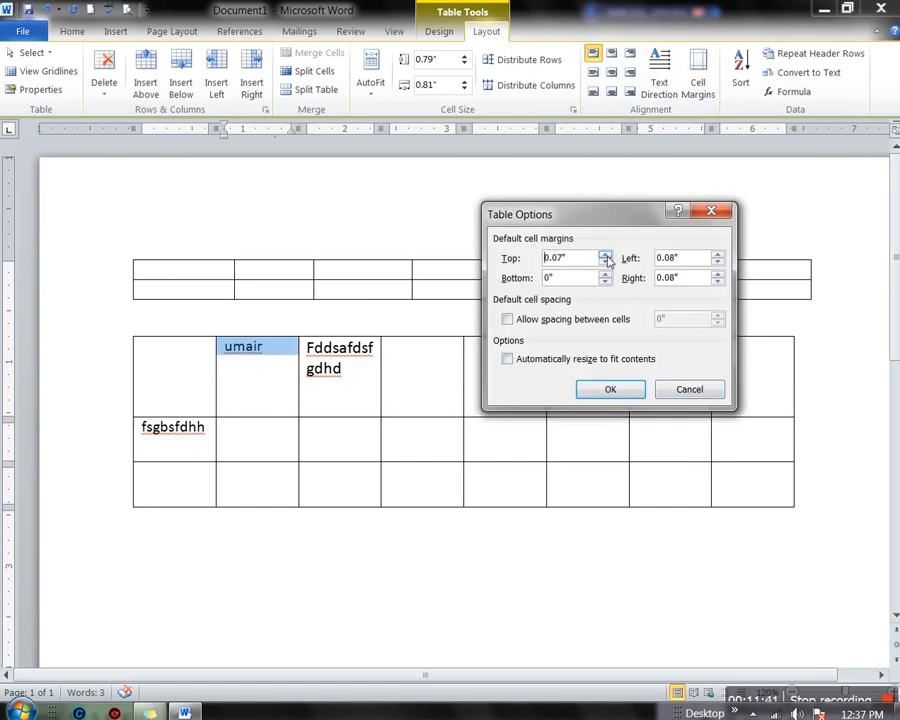
pyautogui.click(636, 394)
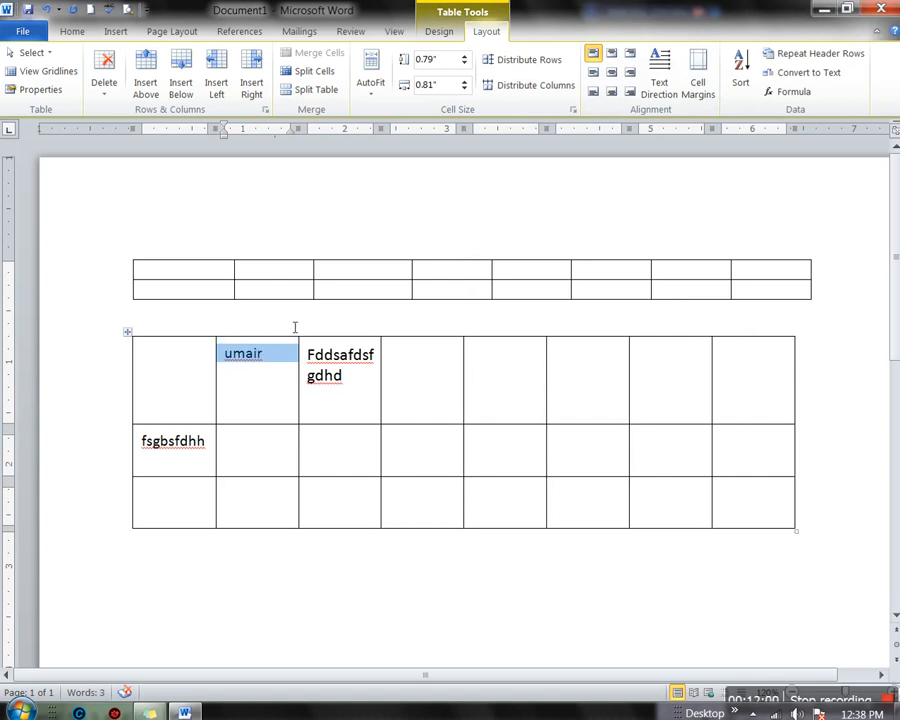
# Set the lower table's default left cell margin to 0.11 inches
pyautogui.click(690, 78)
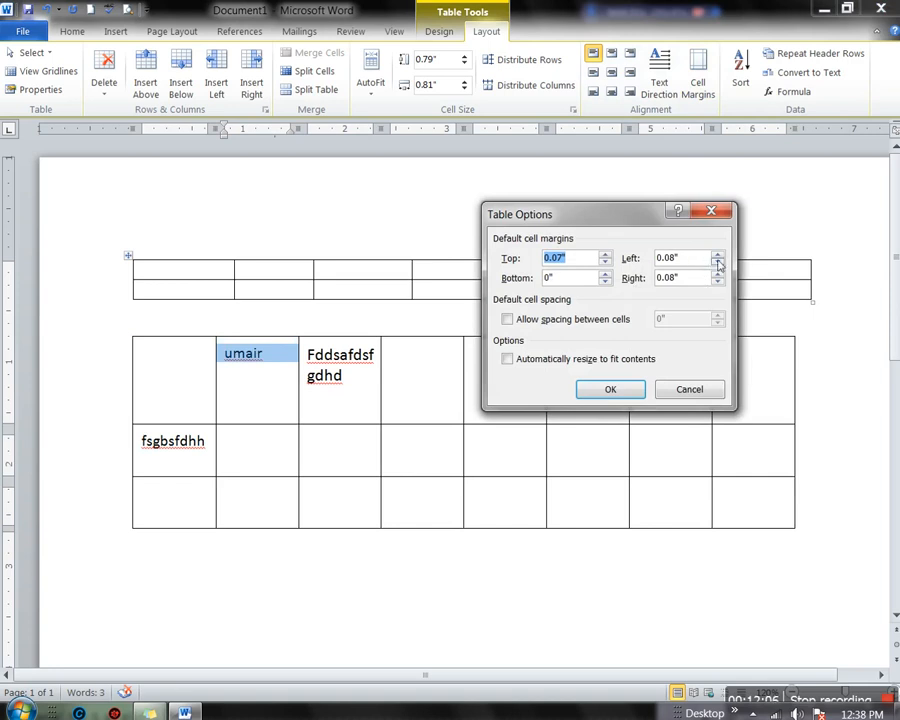
pyautogui.click(718, 255)
pyautogui.click(718, 255)
pyautogui.click(718, 255)
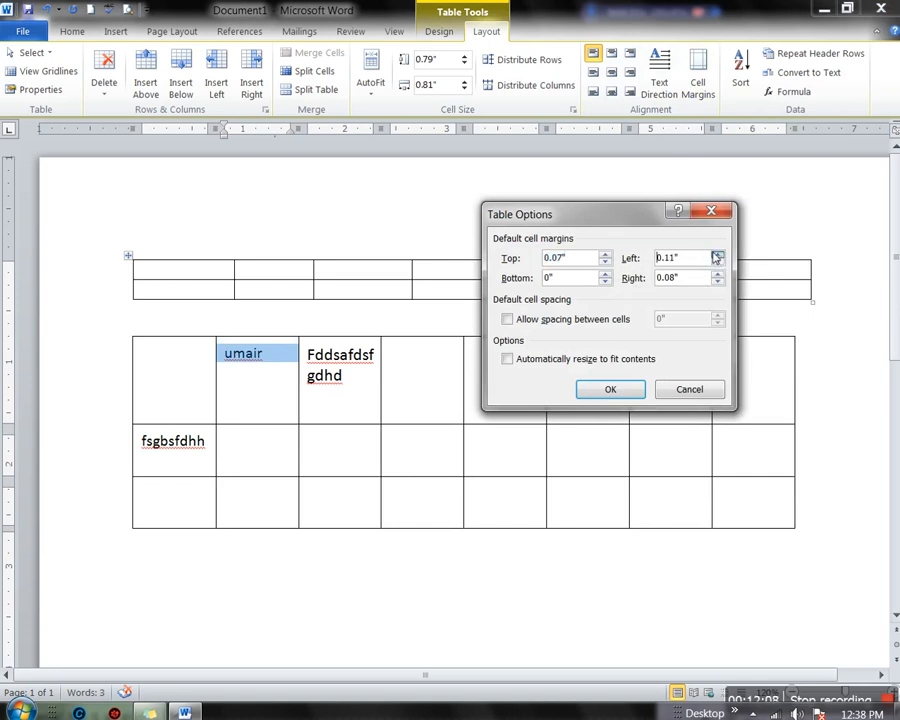
pyautogui.click(610, 392)
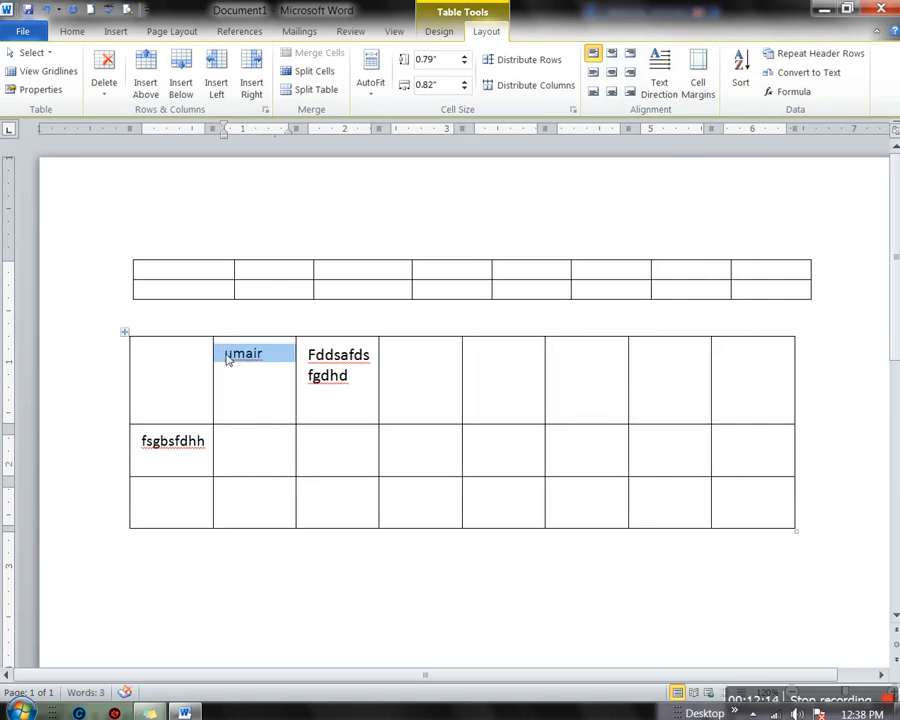
pyautogui.click(699, 58)
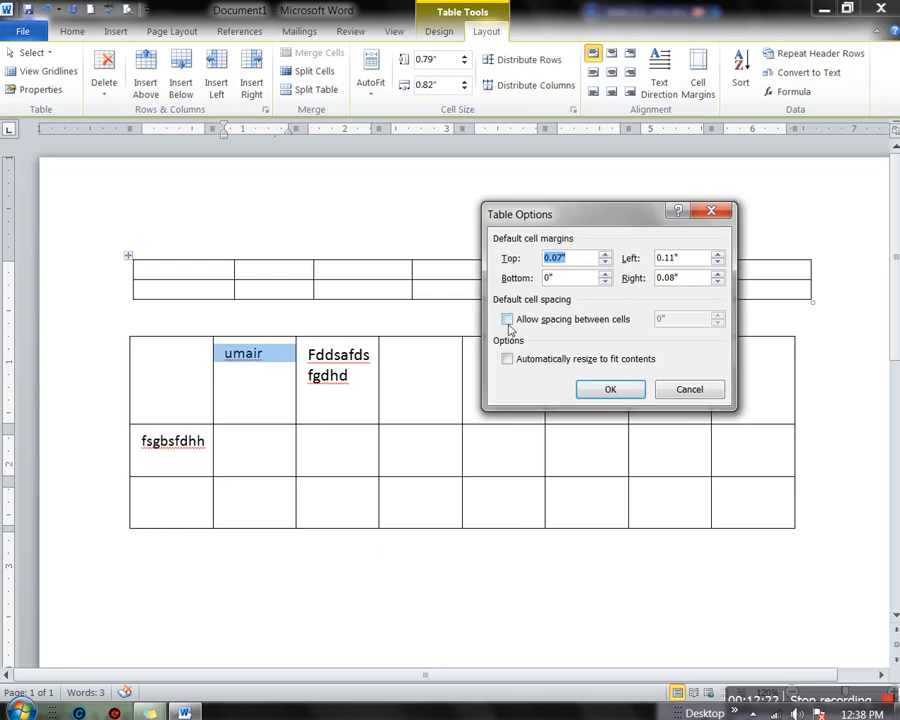
pyautogui.click(508, 320)
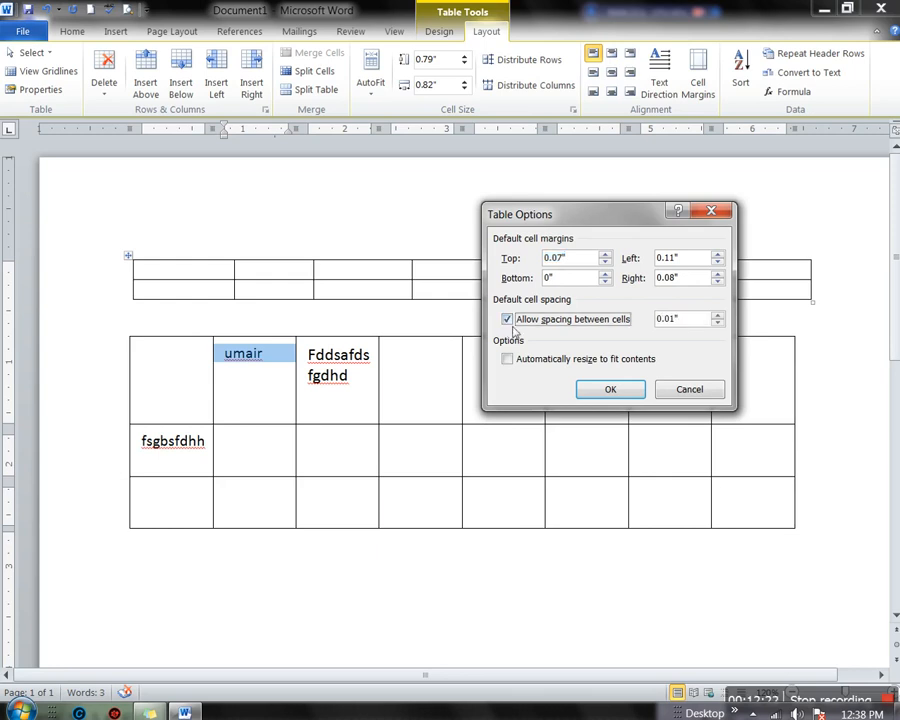
pyautogui.click(683, 389)
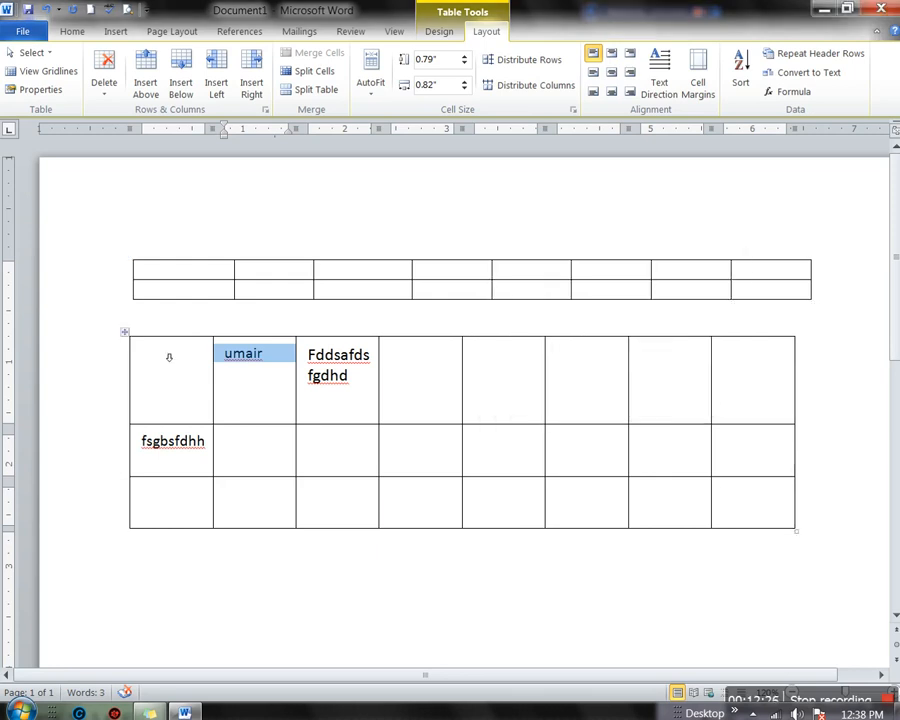
pyautogui.click(131, 338)
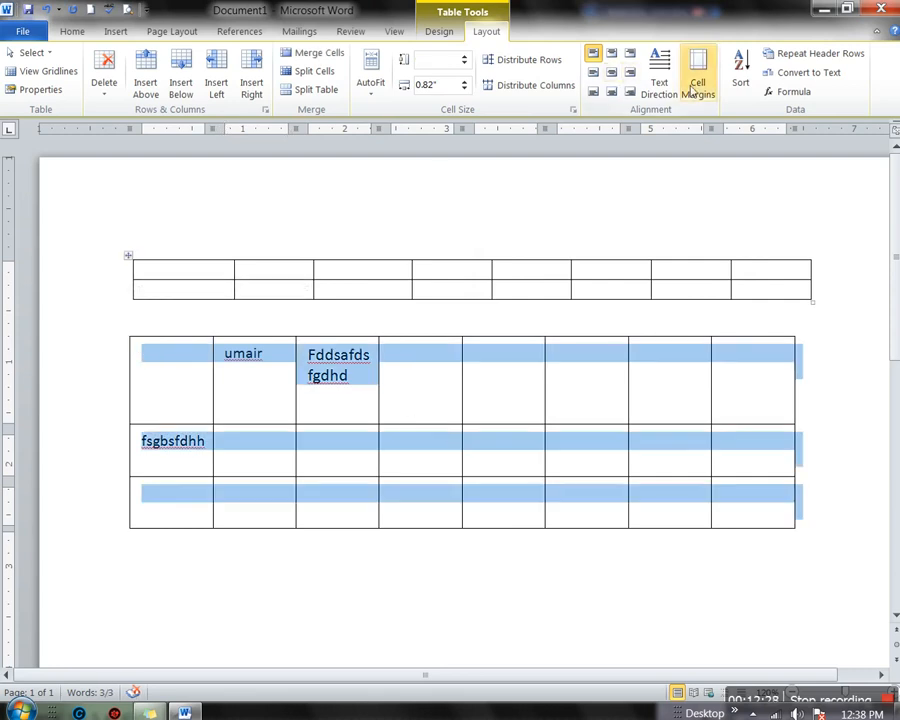
pyautogui.click(697, 80)
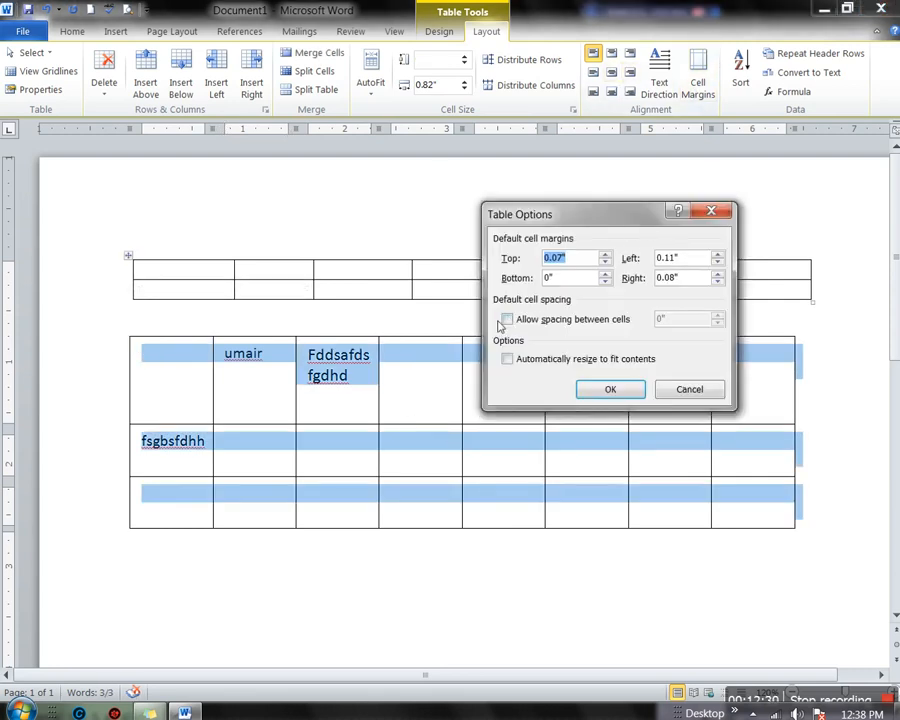
pyautogui.click(506, 320)
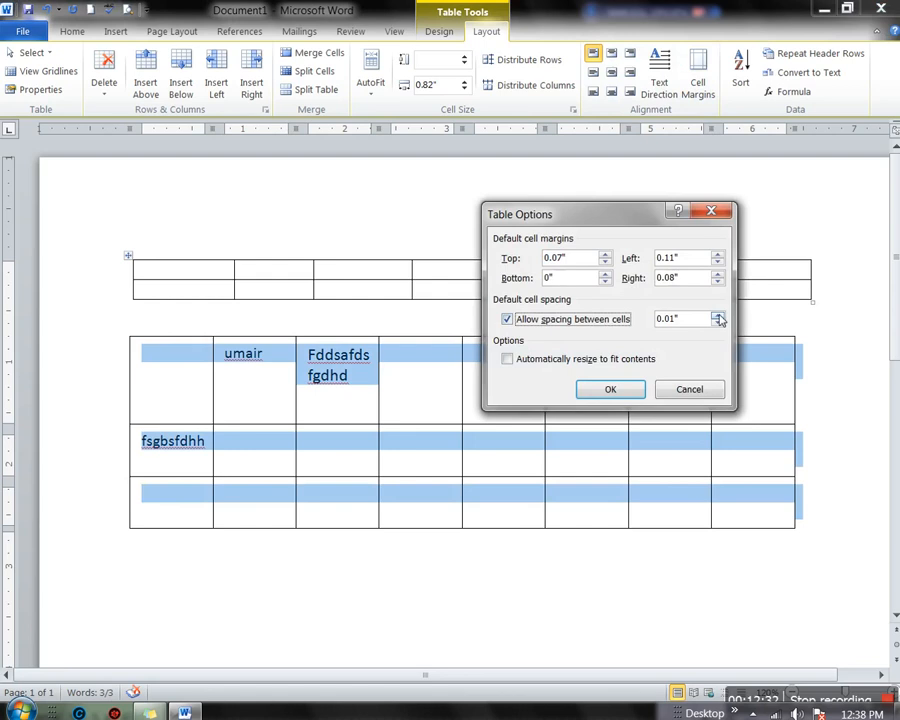
pyautogui.click(719, 315)
pyautogui.click(719, 315)
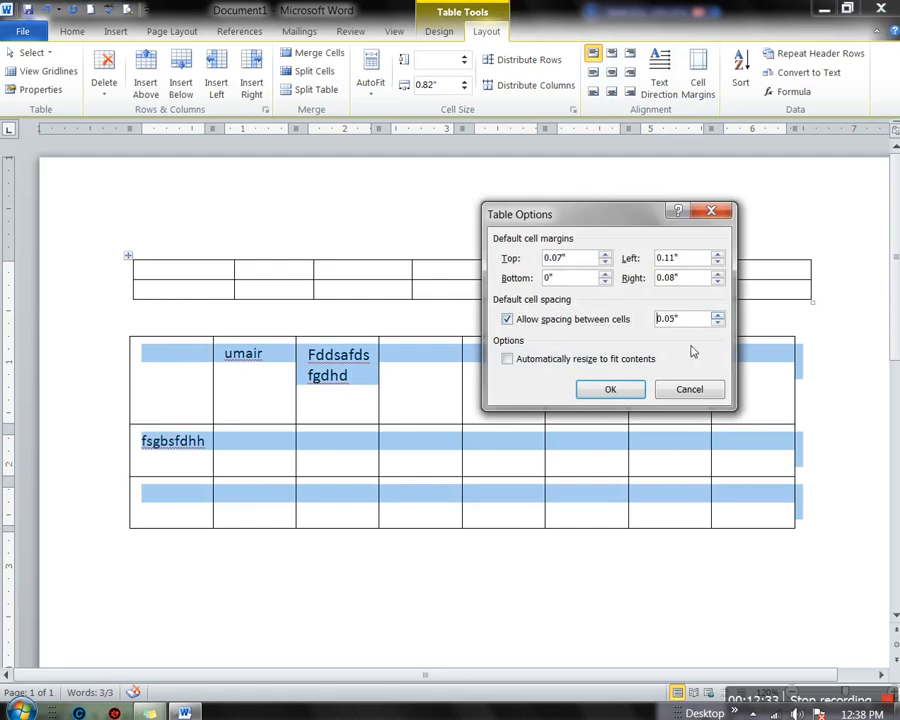
pyautogui.click(617, 388)
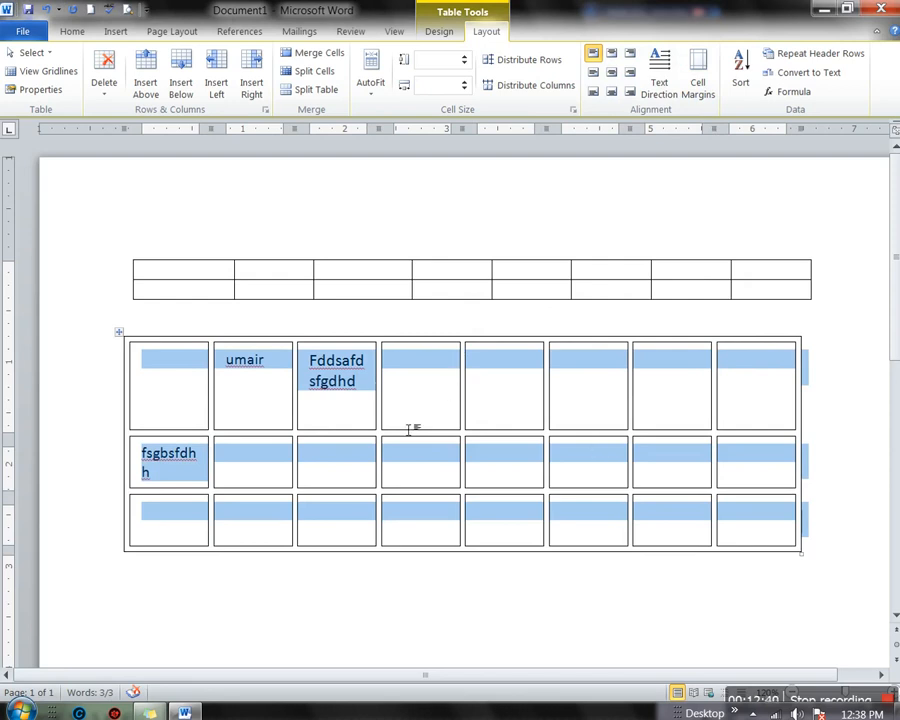
pyautogui.click(128, 334)
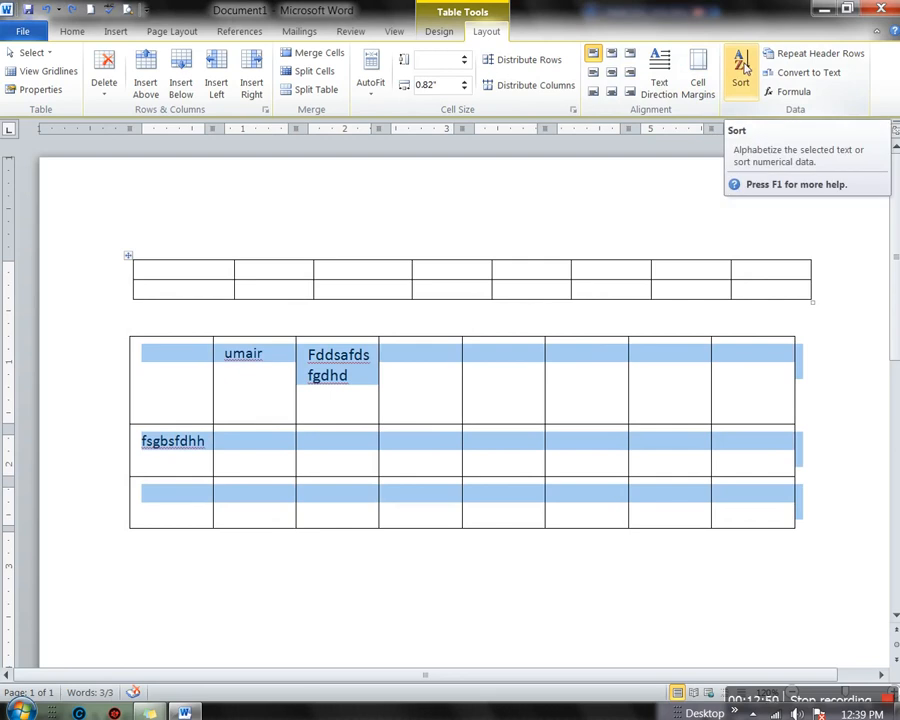
pyautogui.click(533, 376)
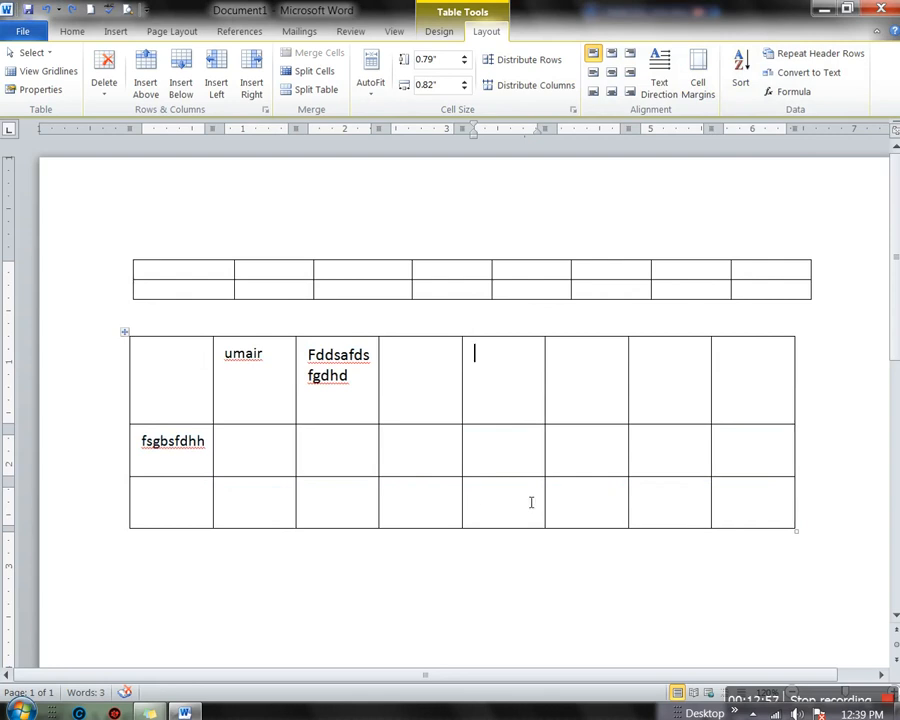
# Enter 5, 40 and 10 down the fifth column and add a fourth row
pyautogui.write('5')
pyautogui.press('Down')
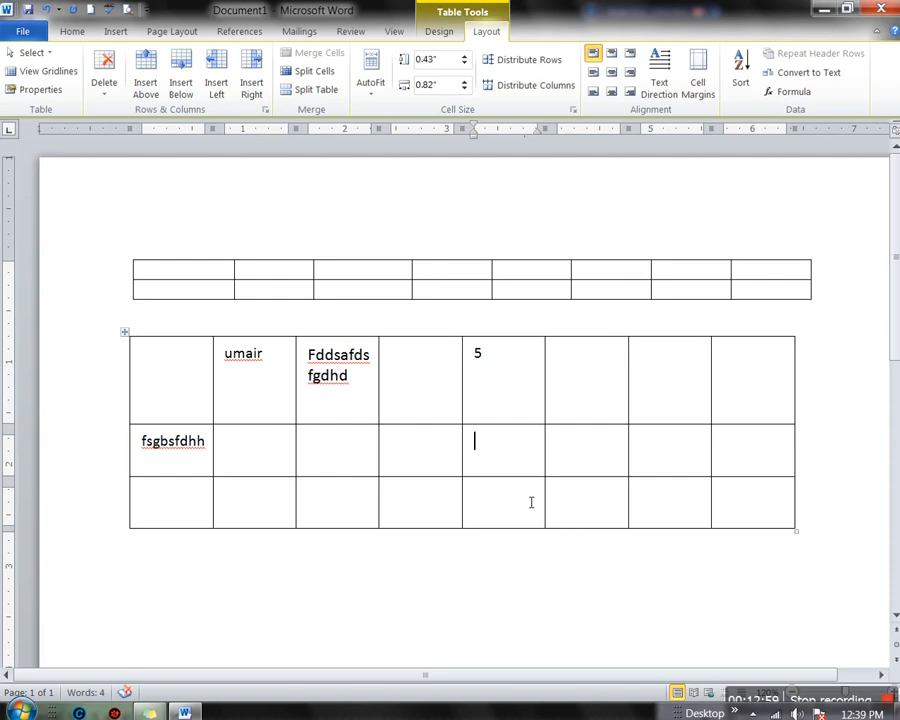
pyautogui.write('40')
pyautogui.click(526, 501)
pyautogui.write('10')
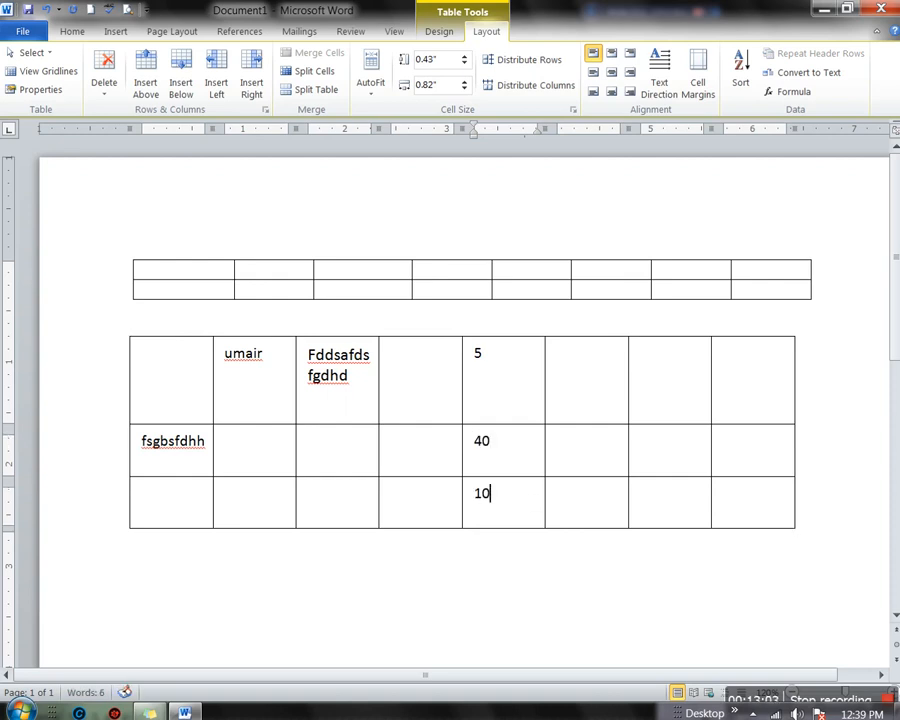
pyautogui.press('Tab')
pyautogui.press('Tab')
pyautogui.press('Tab')
pyautogui.press('Tab')
pyautogui.press('Tab')
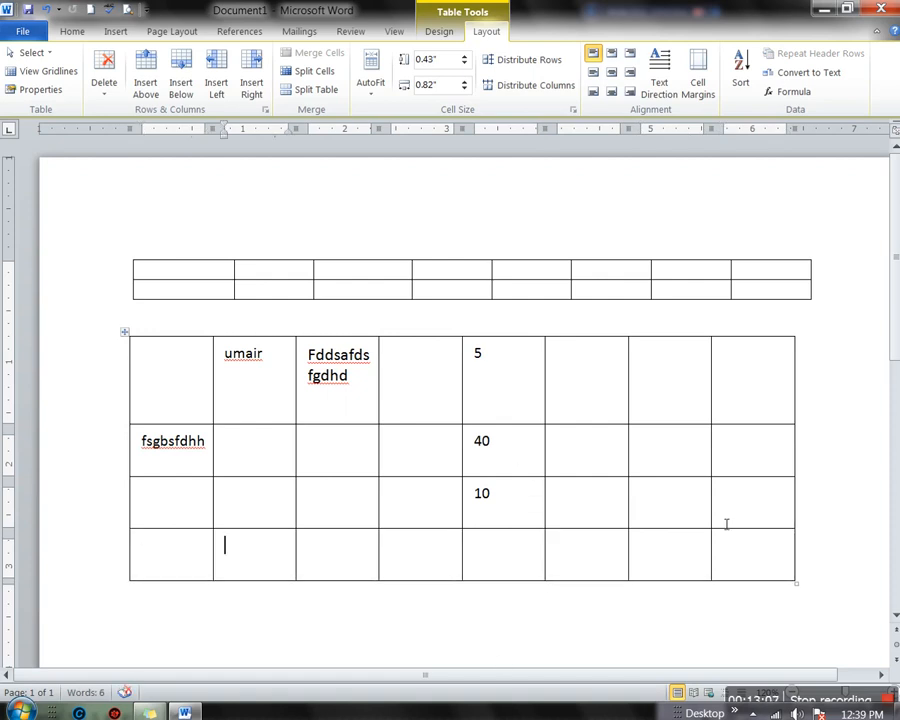
pyautogui.click(516, 567)
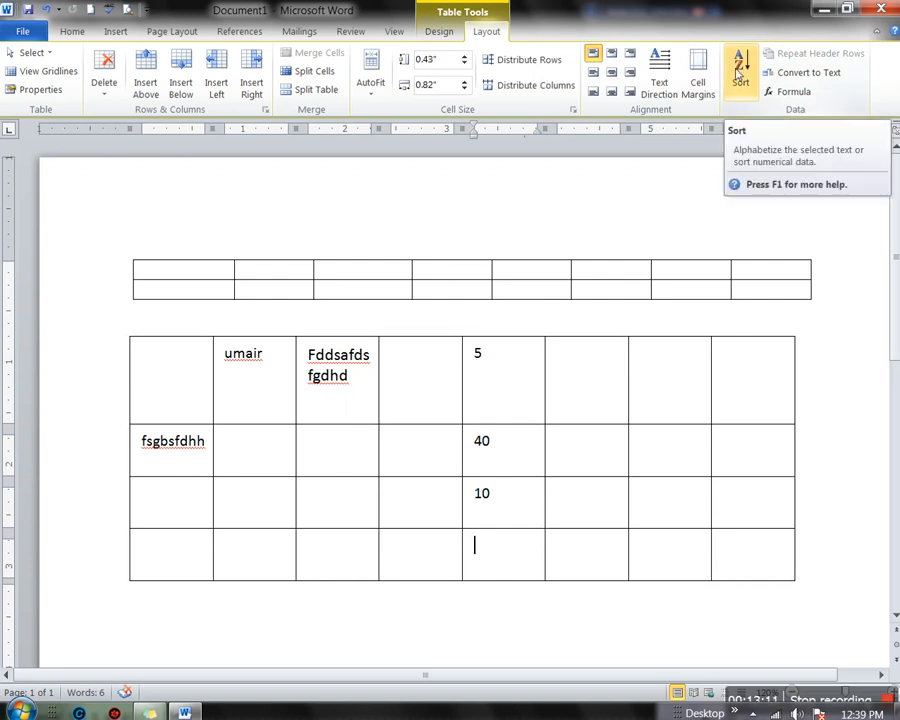
# Sort the lower table's rows in descending order
pyautogui.click(741, 78)
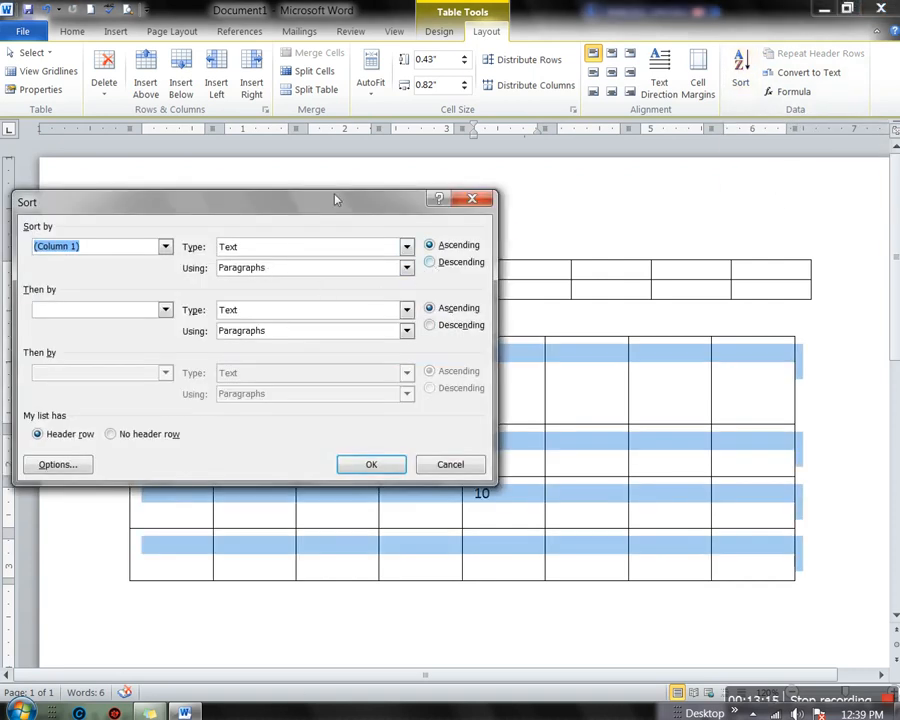
pyautogui.moveTo(333, 210); pyautogui.dragTo(206, 260)
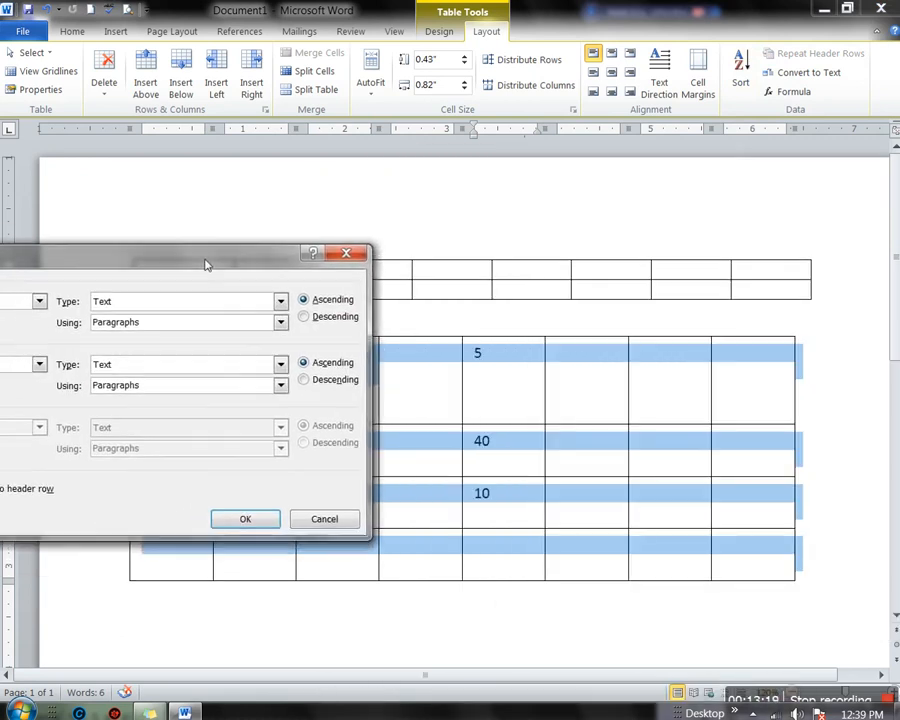
pyautogui.click(305, 317)
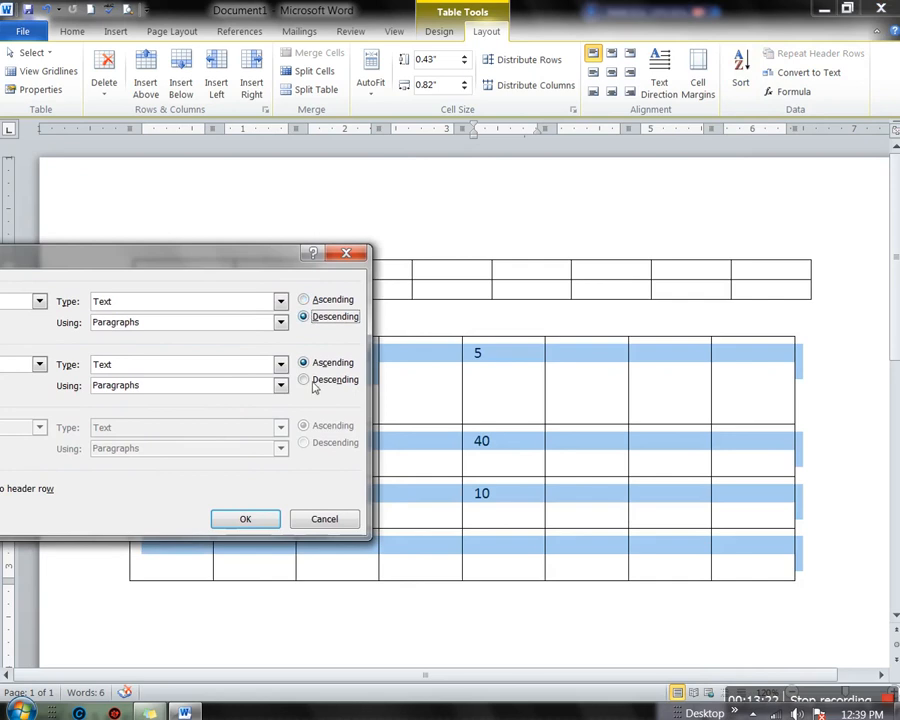
pyautogui.click(244, 521)
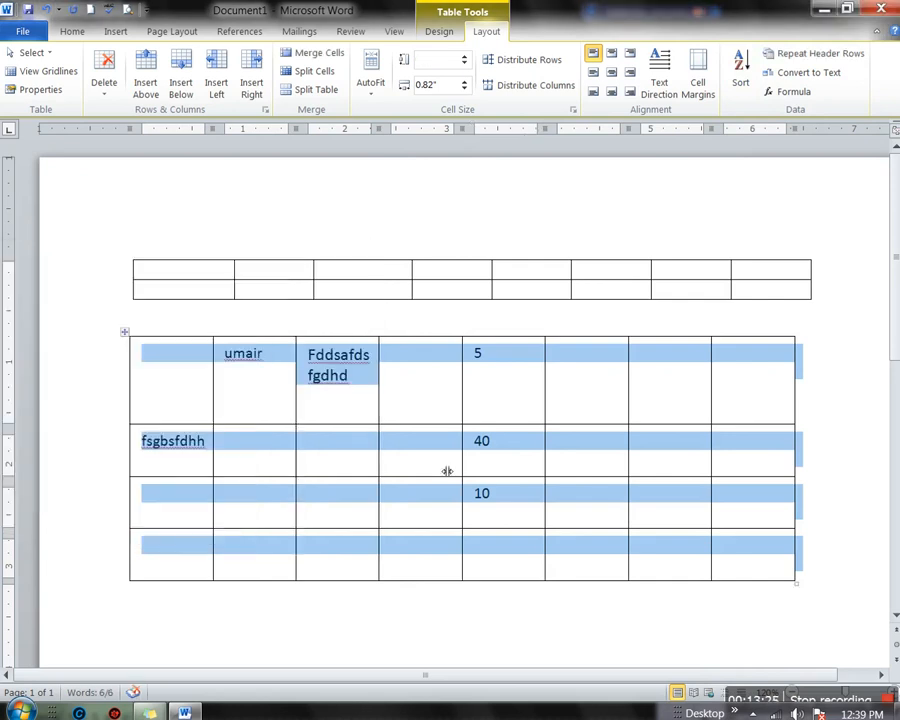
pyautogui.click(498, 414)
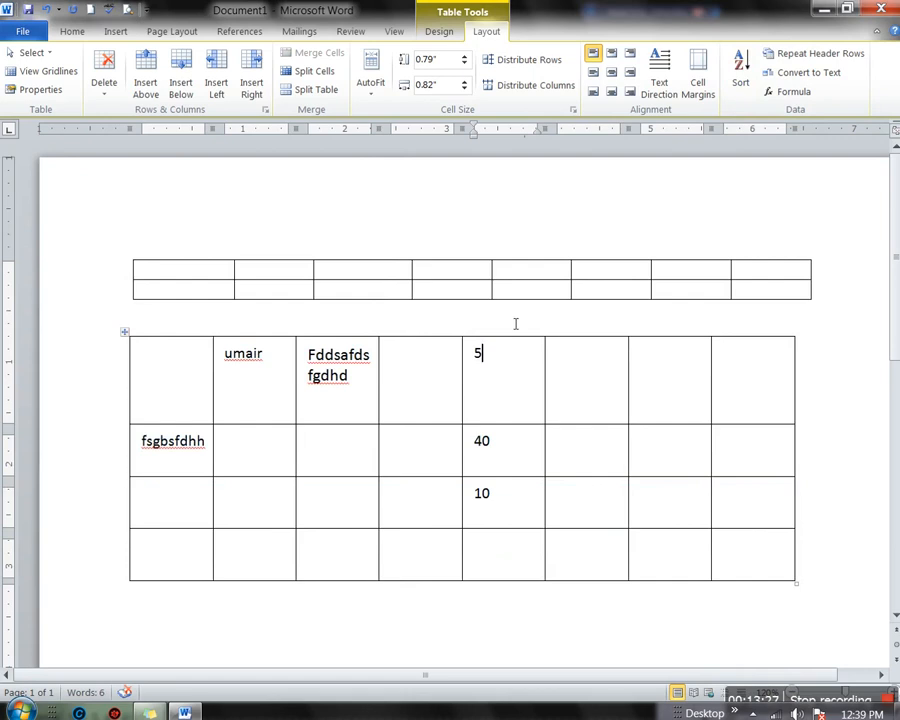
# Sort the table ascending by the fifth column, moving the 40 row to the bottom
pyautogui.click(500, 340)
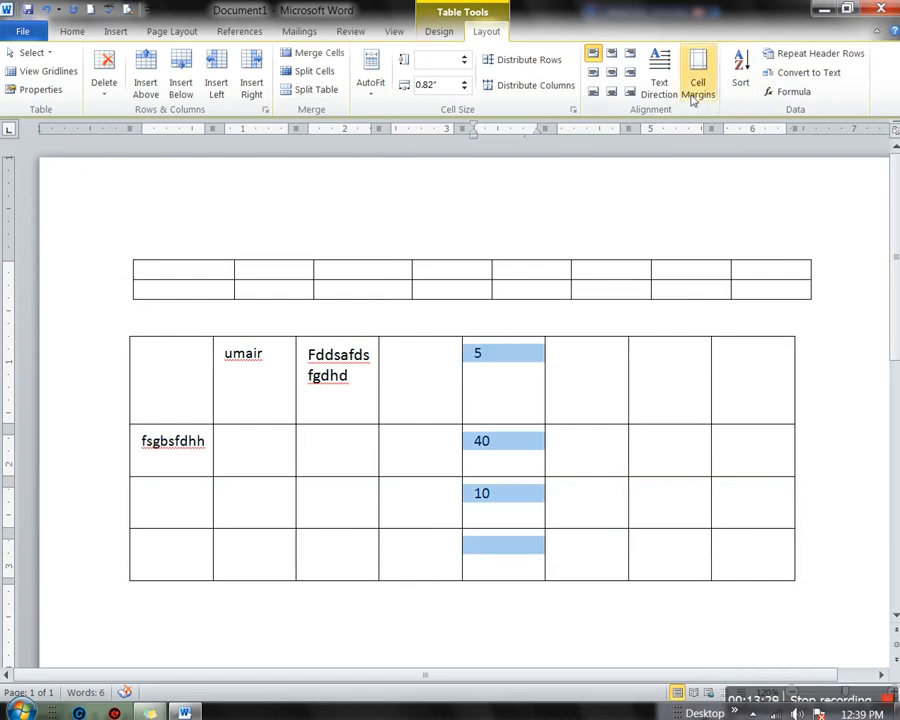
pyautogui.click(740, 82)
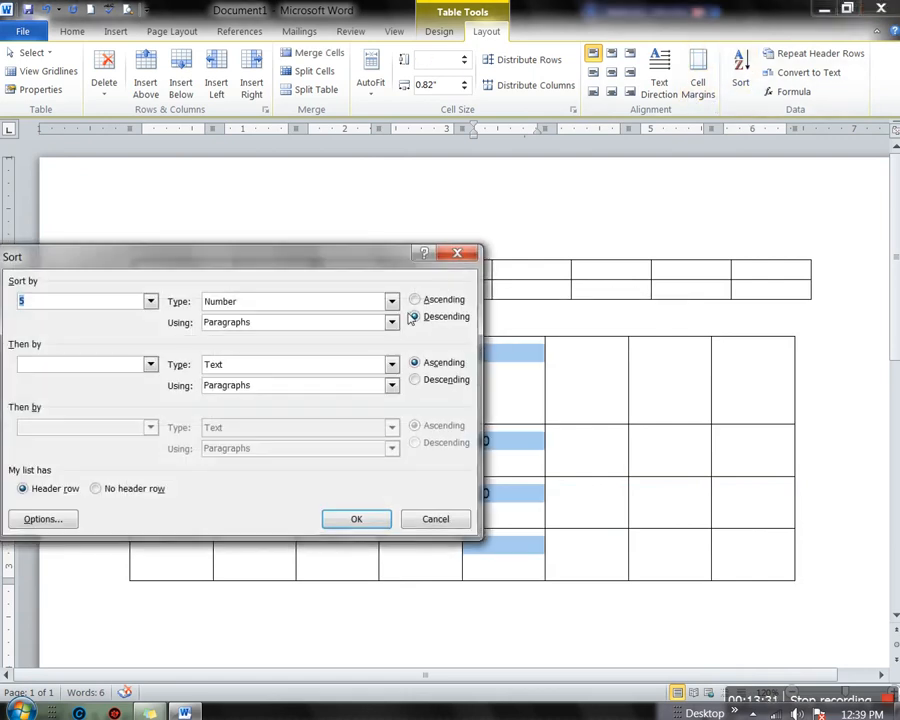
pyautogui.click(415, 300)
pyautogui.moveTo(377, 264); pyautogui.dragTo(321, 258)
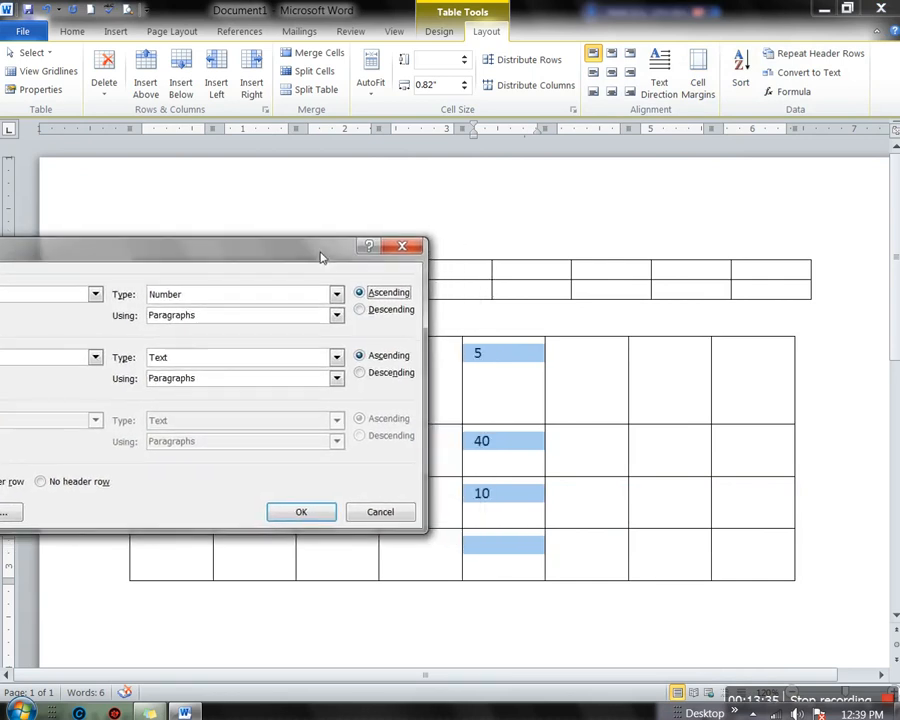
pyautogui.click(303, 511)
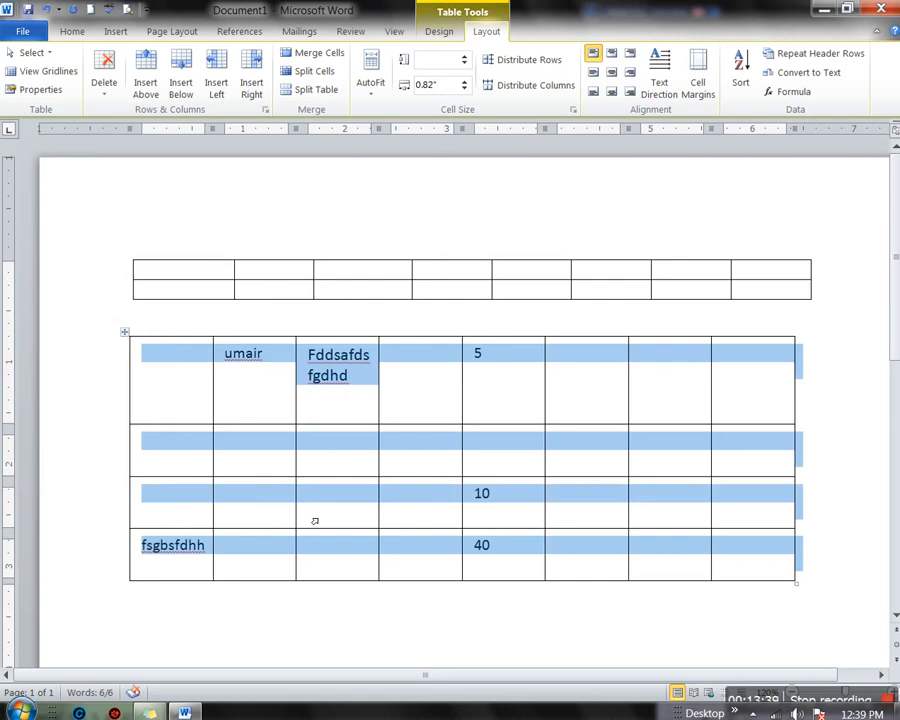
pyautogui.click(495, 400)
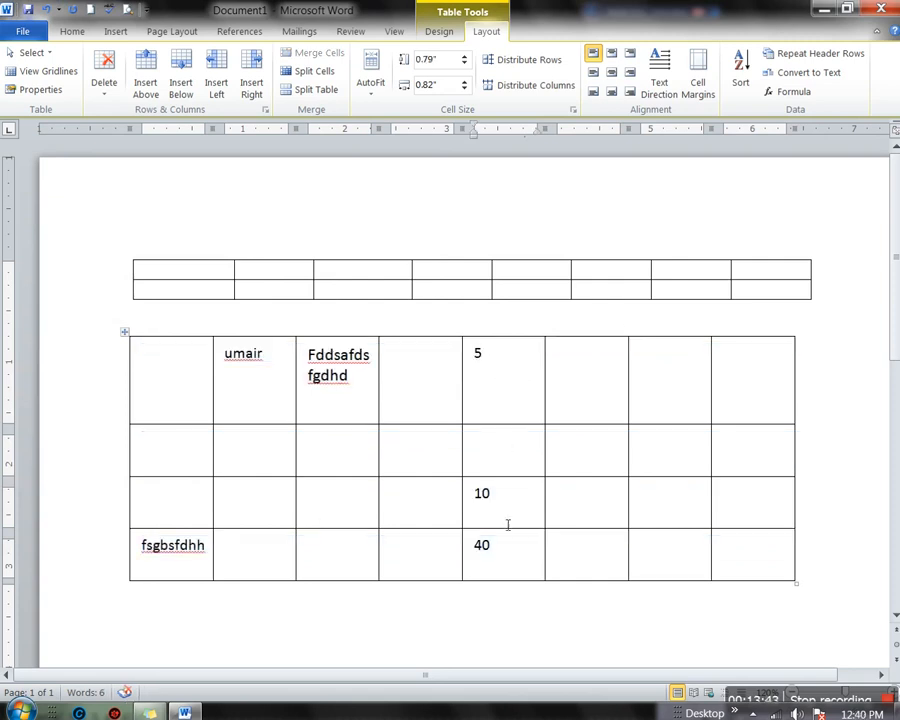
# Enter 15 below 5 and re-sort ascending with no header row to get 5, 10, 15, 40
pyautogui.press('Down')
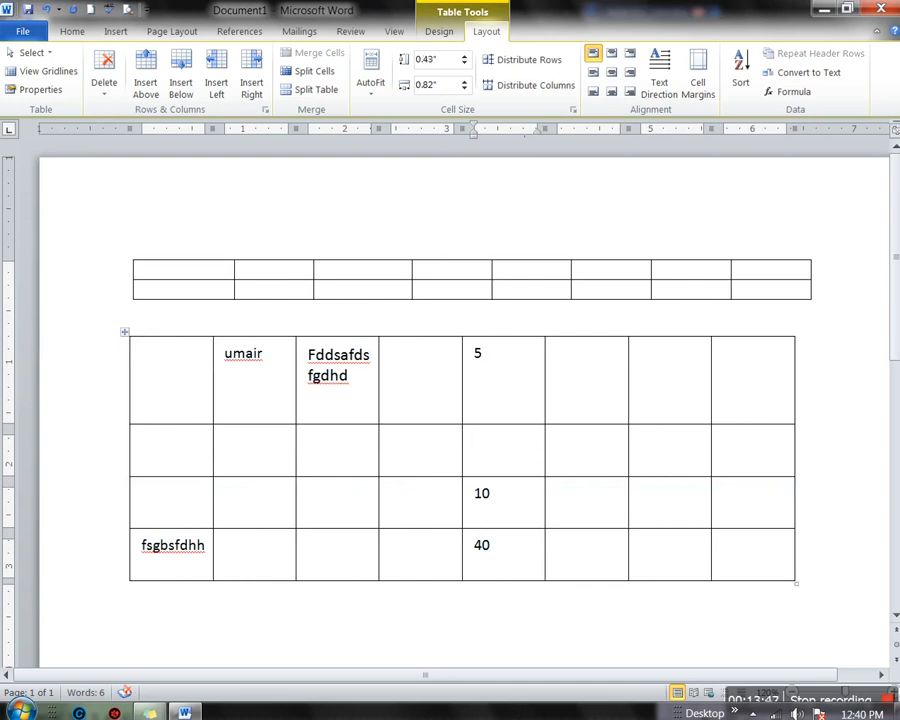
pyautogui.write('15')
pyautogui.click(518, 334)
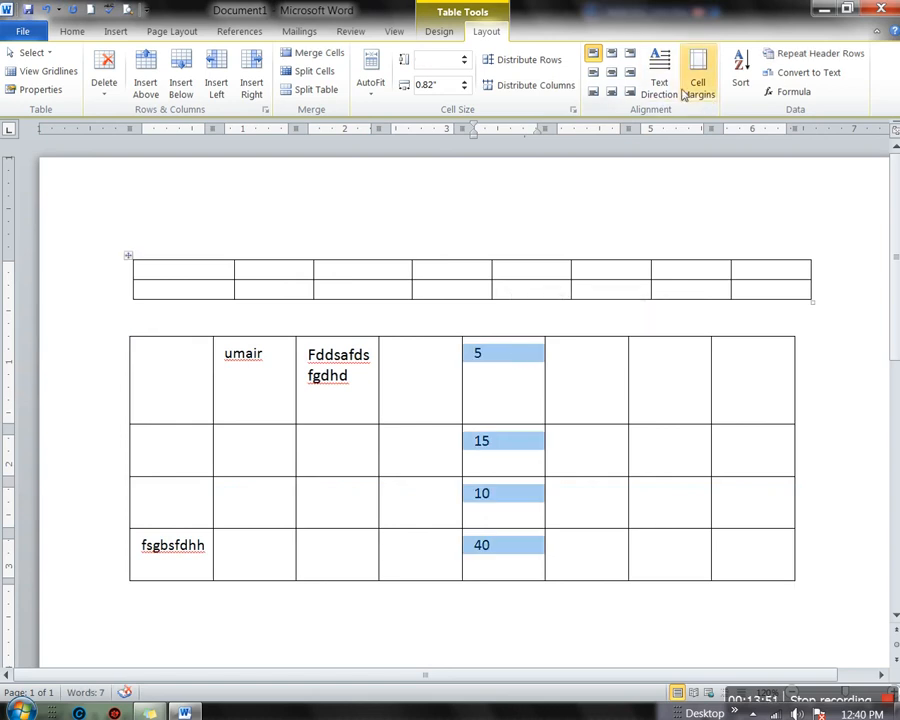
pyautogui.click(740, 78)
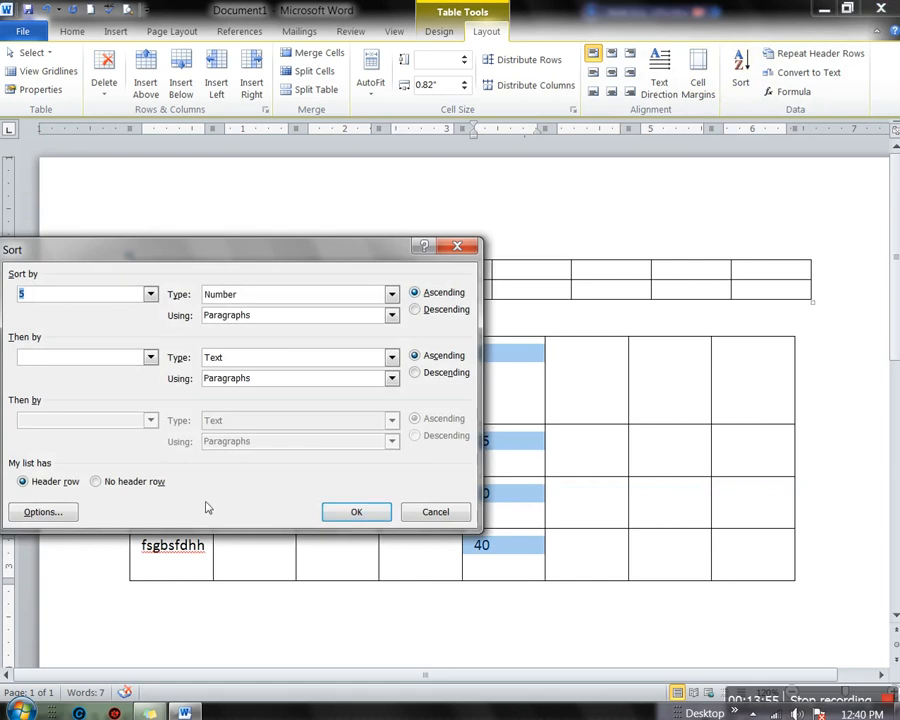
pyautogui.click(97, 482)
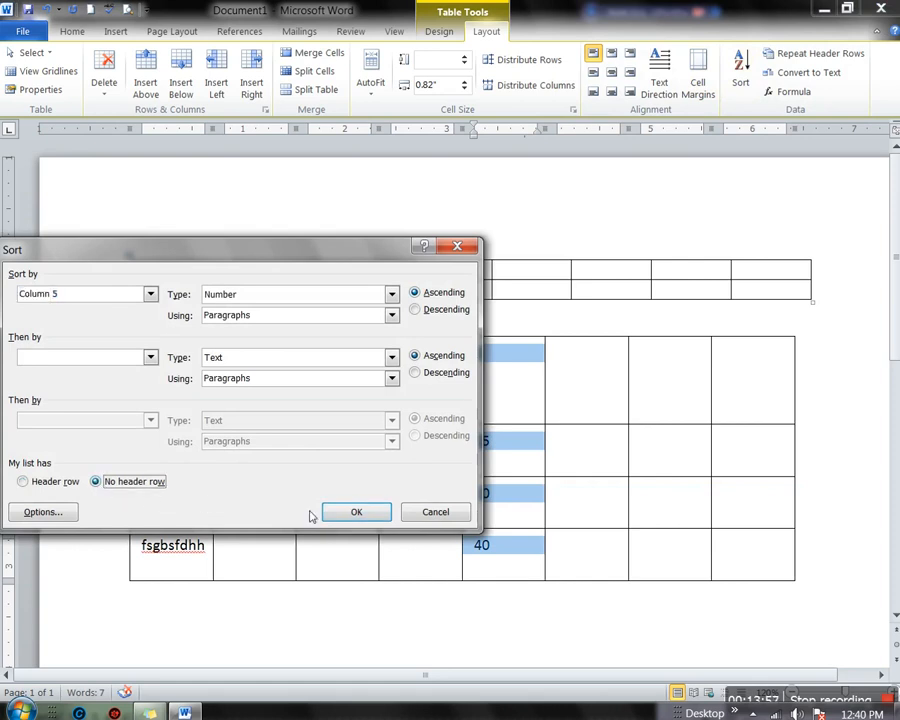
pyautogui.click(352, 511)
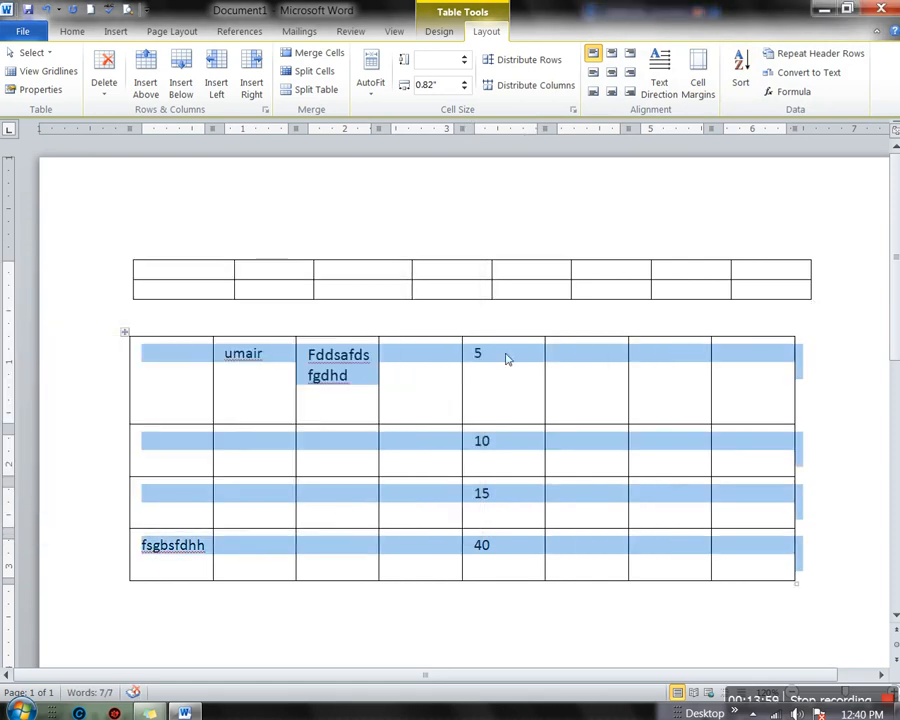
pyautogui.click(507, 358)
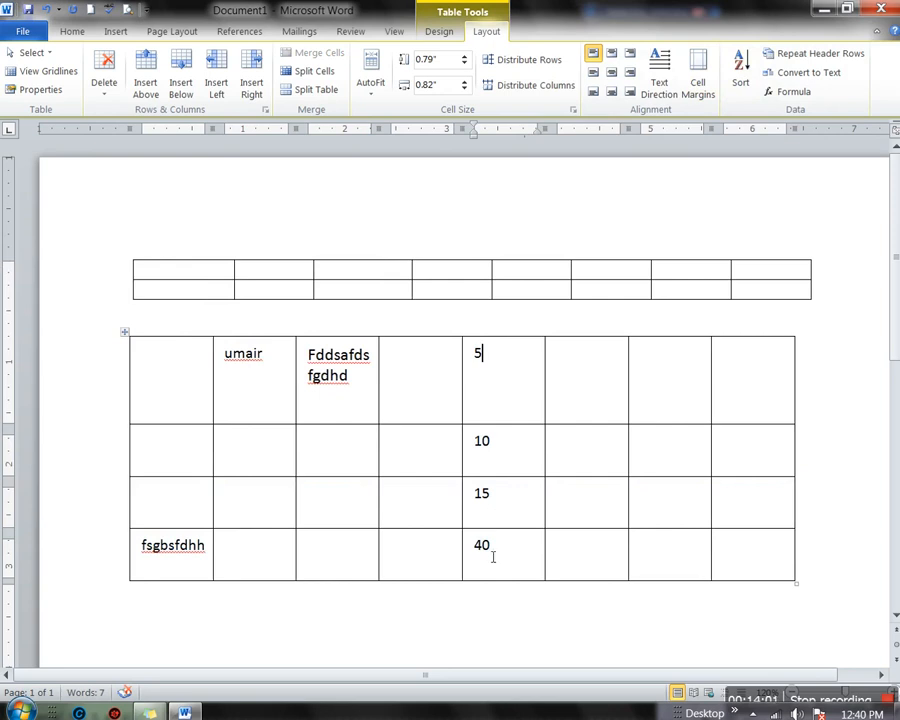
pyautogui.moveTo(508, 354); pyautogui.dragTo(504, 545)
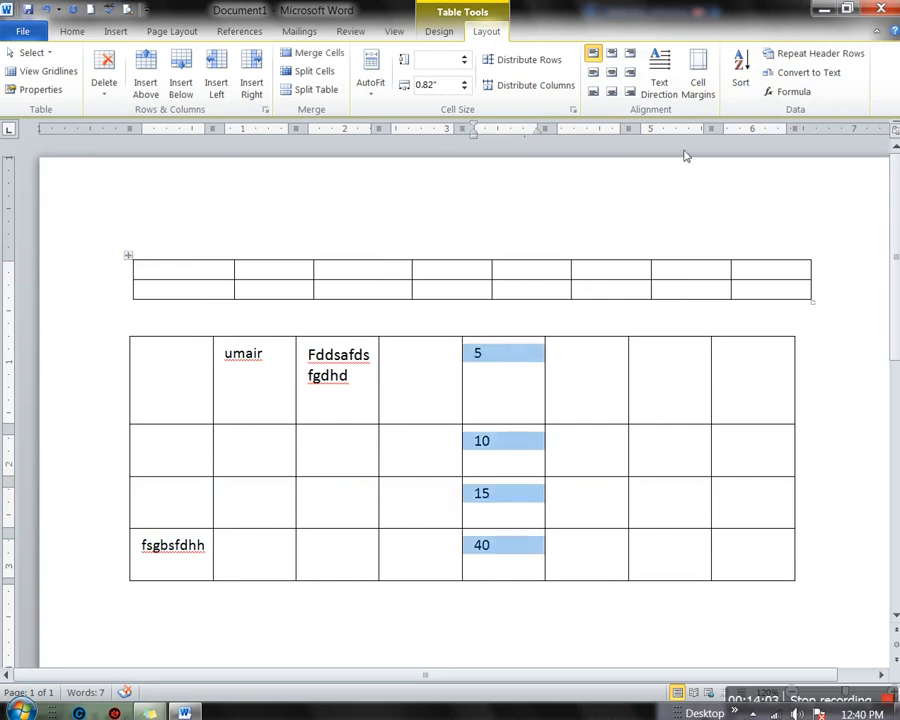
# Sort all rows descending with no header row so column five reads 40, 15, 10, 5
pyautogui.click(740, 70)
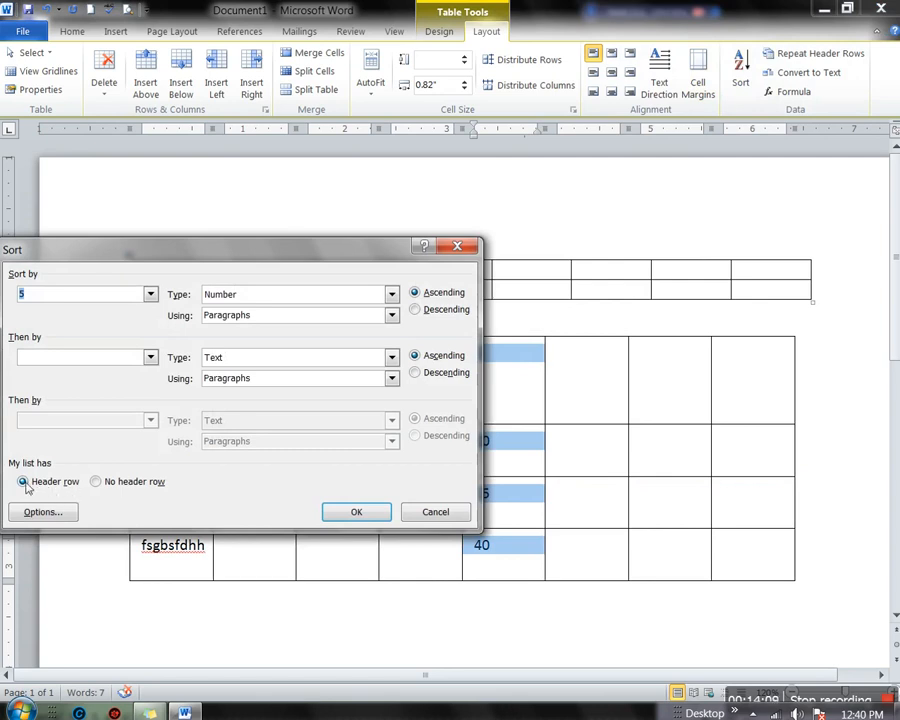
pyautogui.moveTo(243, 263); pyautogui.dragTo(341, 26)
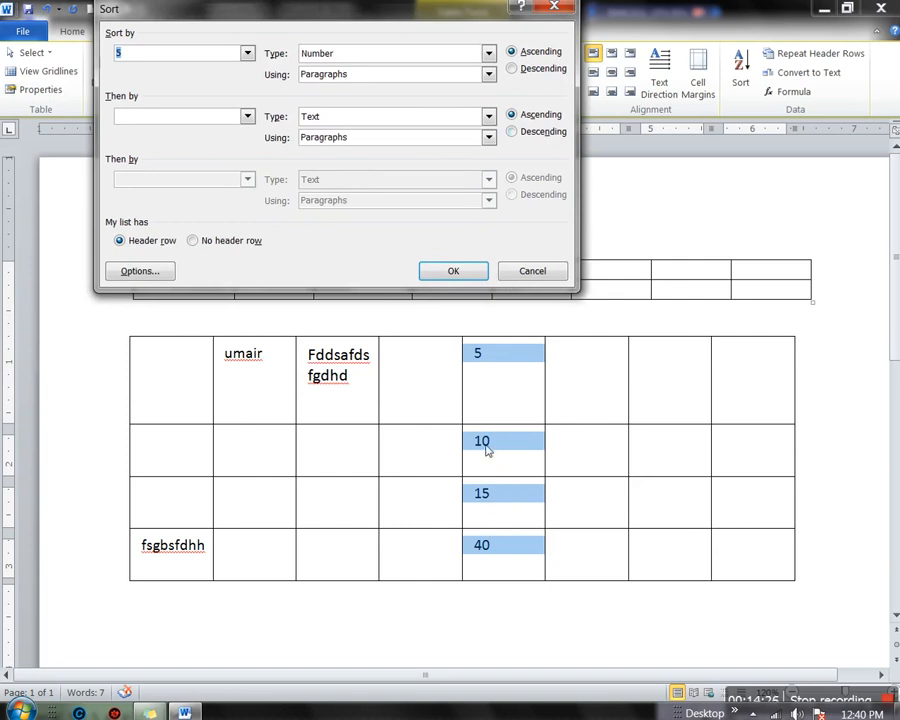
pyautogui.click(193, 241)
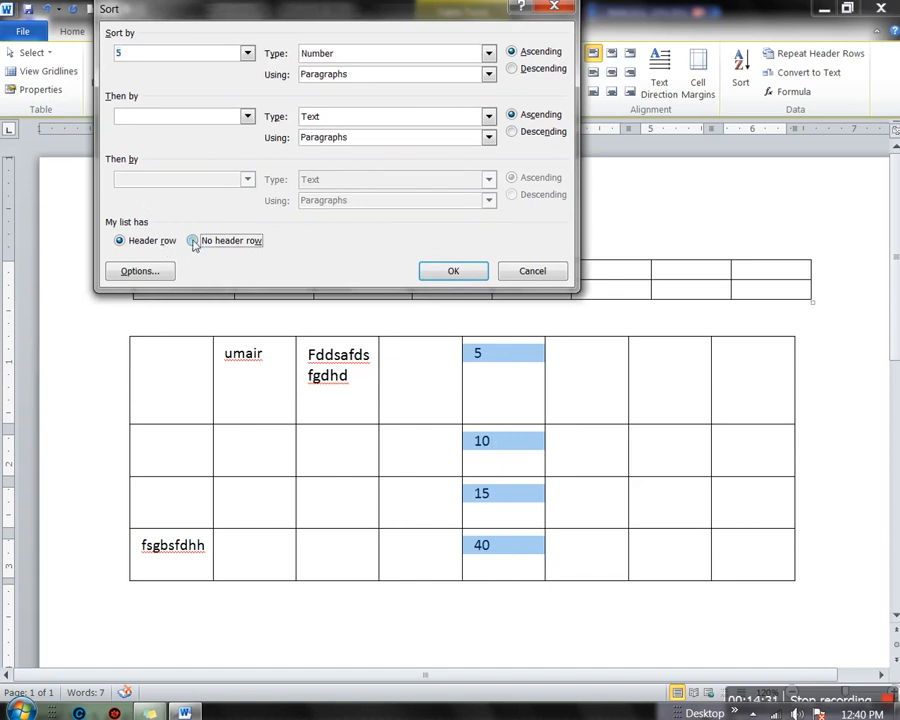
pyautogui.click(513, 70)
pyautogui.click(454, 277)
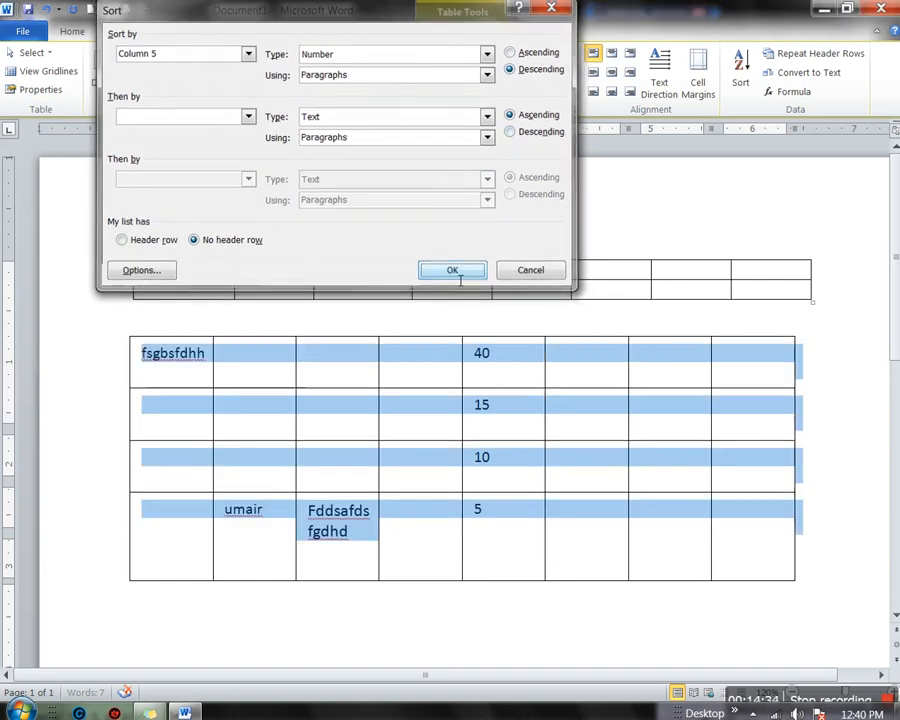
pyautogui.click(489, 362)
pyautogui.click(497, 412)
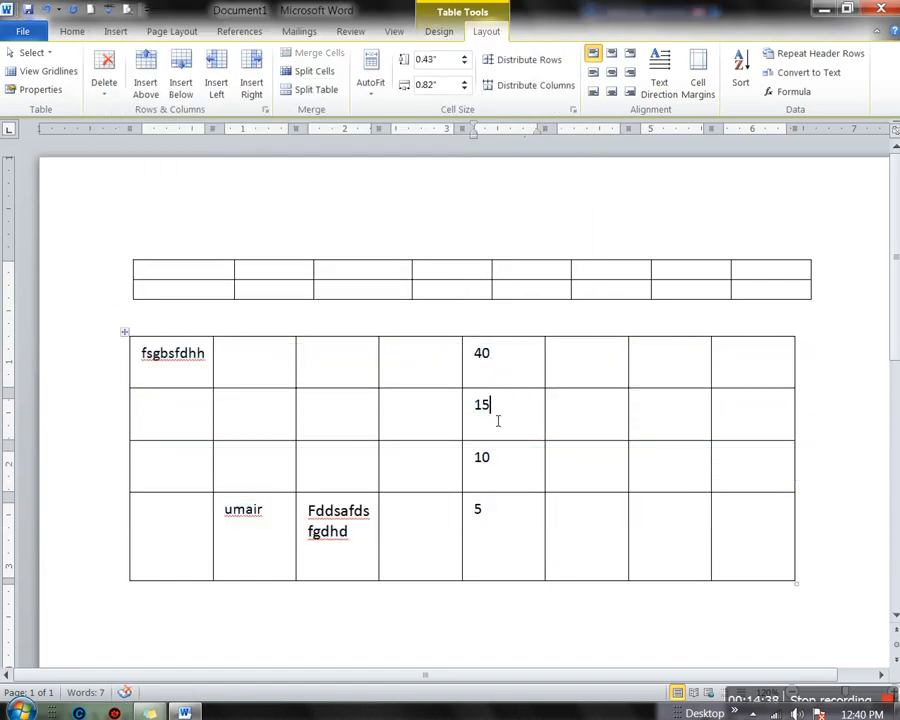
pyautogui.click(500, 511)
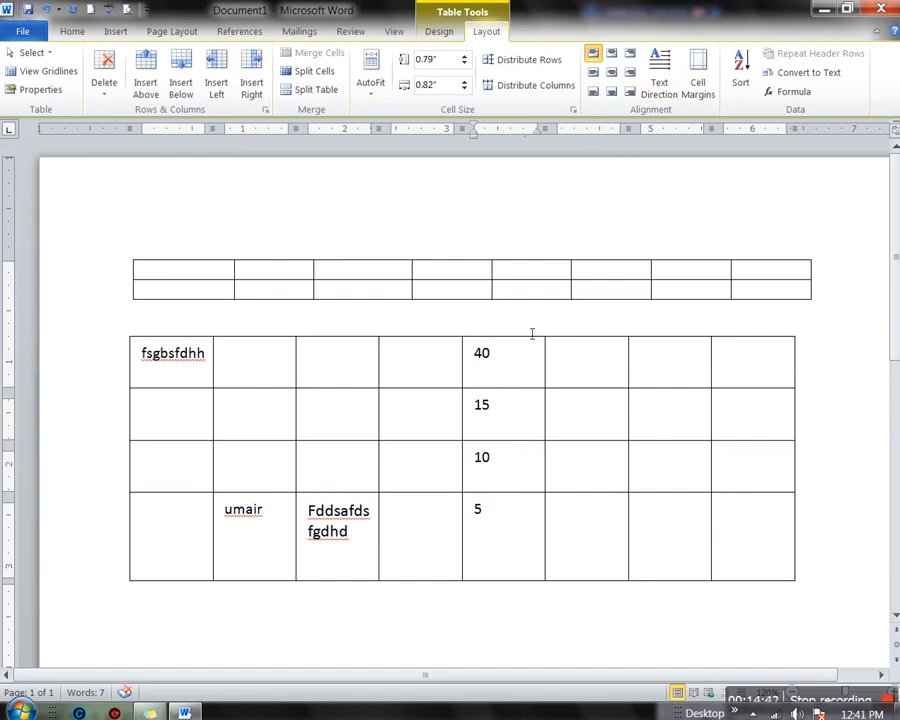
pyautogui.click(507, 350)
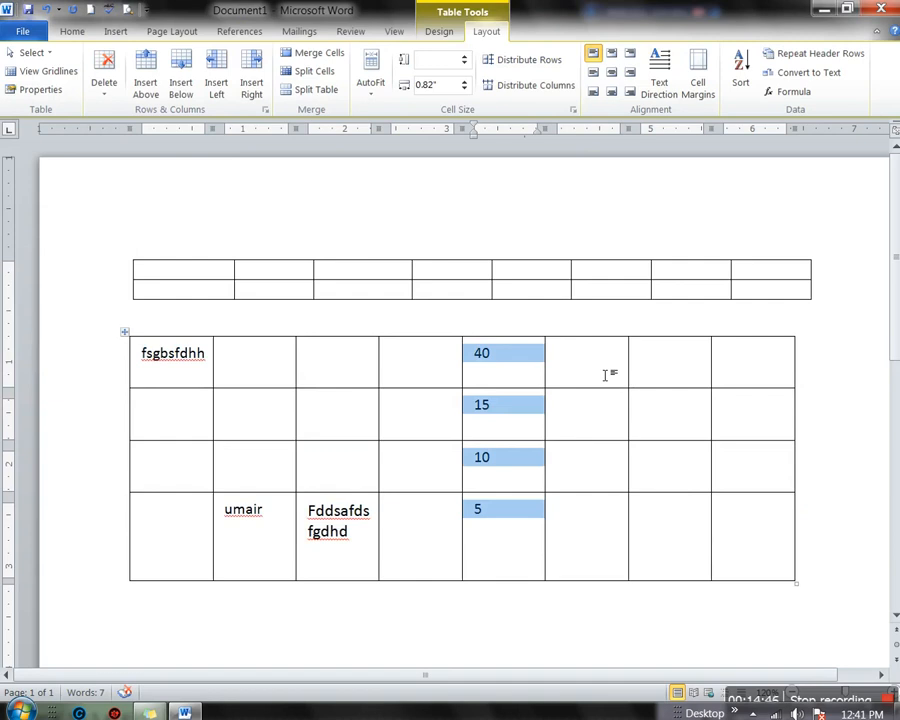
pyautogui.click(606, 375)
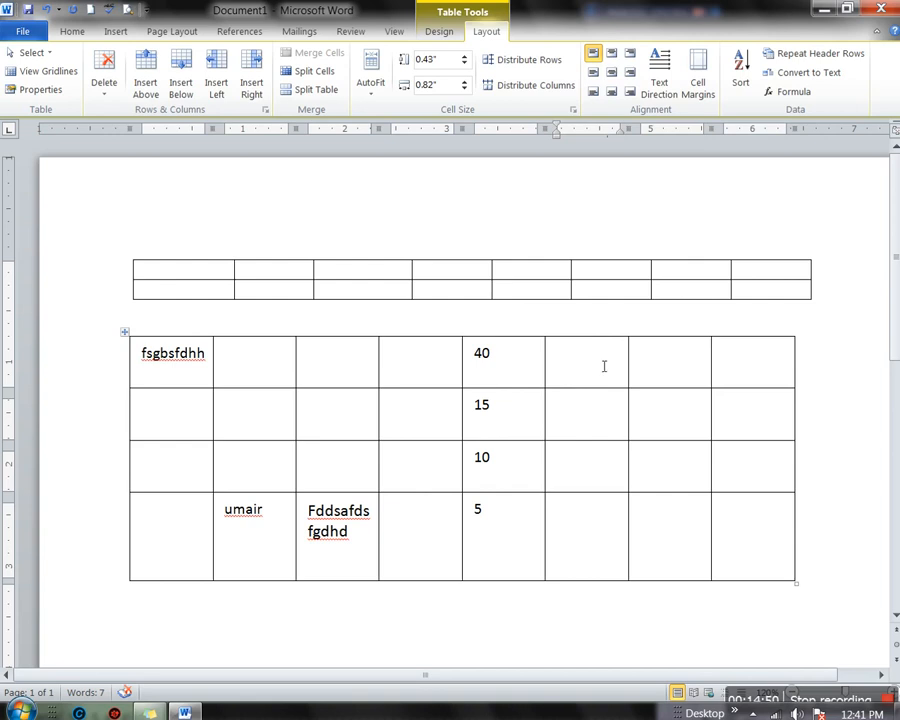
# Type gsdf, dfgds, fdgsdf right of 40 and fdgdf, fgsdfg in the second row
pyautogui.click(597, 348)
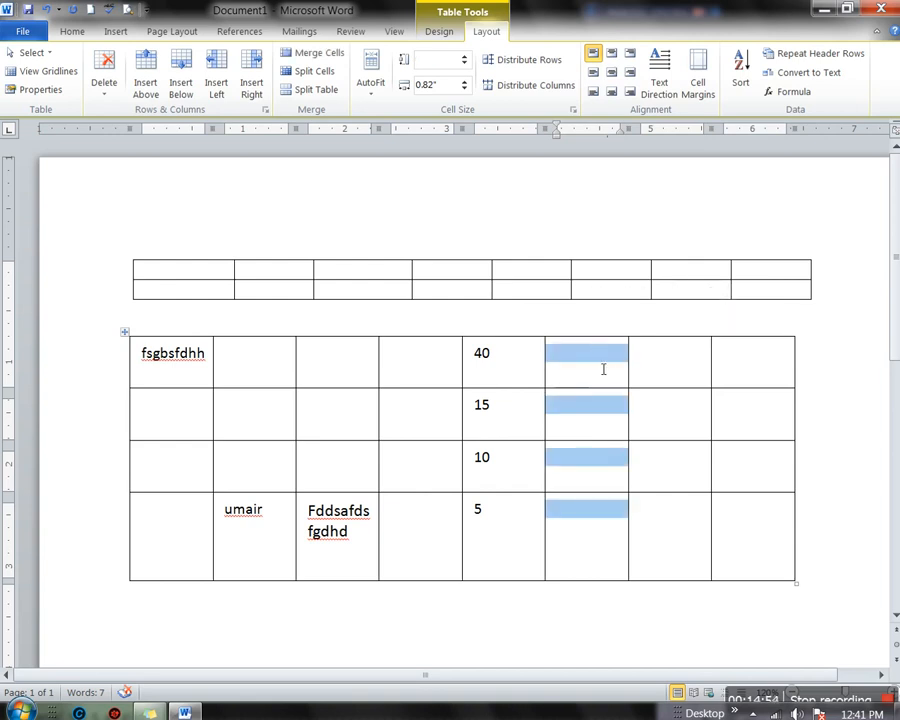
pyautogui.click(603, 369)
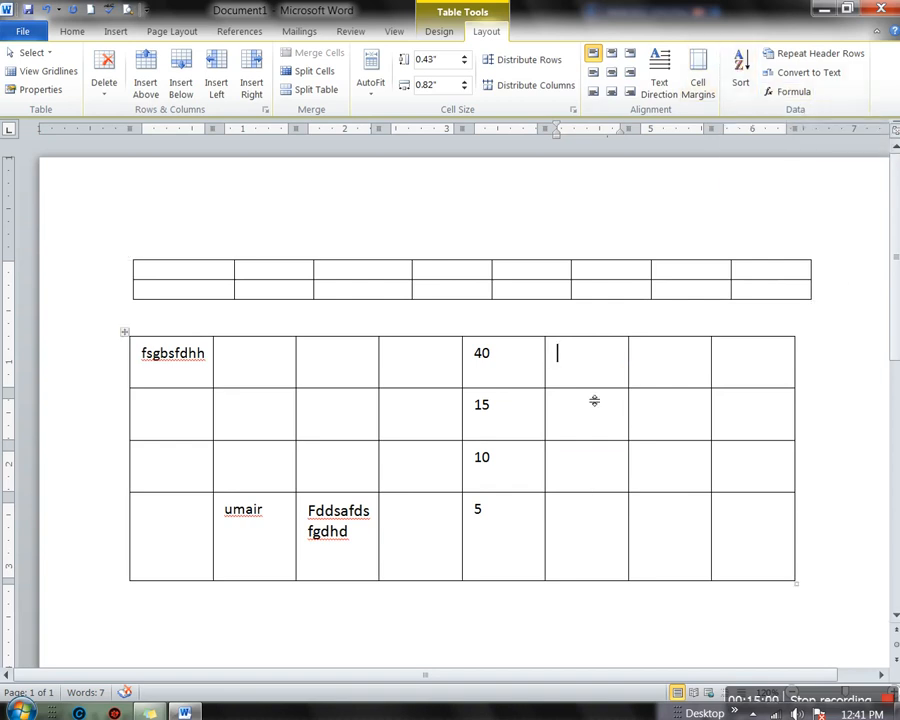
pyautogui.write('gsdf')
pyautogui.click(692, 383)
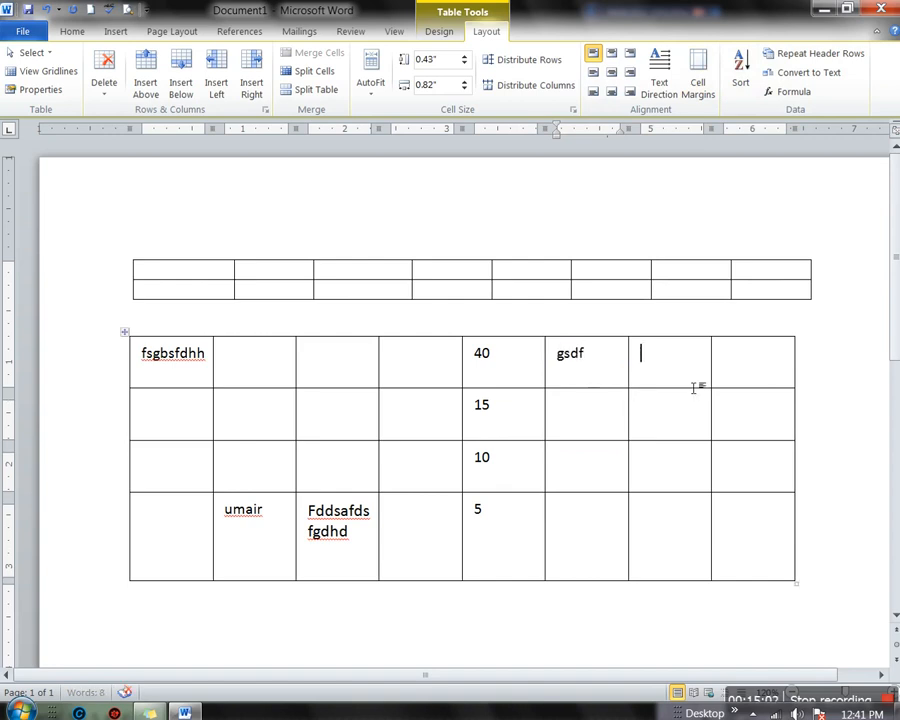
pyautogui.write('dfgds')
pyautogui.click(762, 380)
pyautogui.write('fdgsdf')
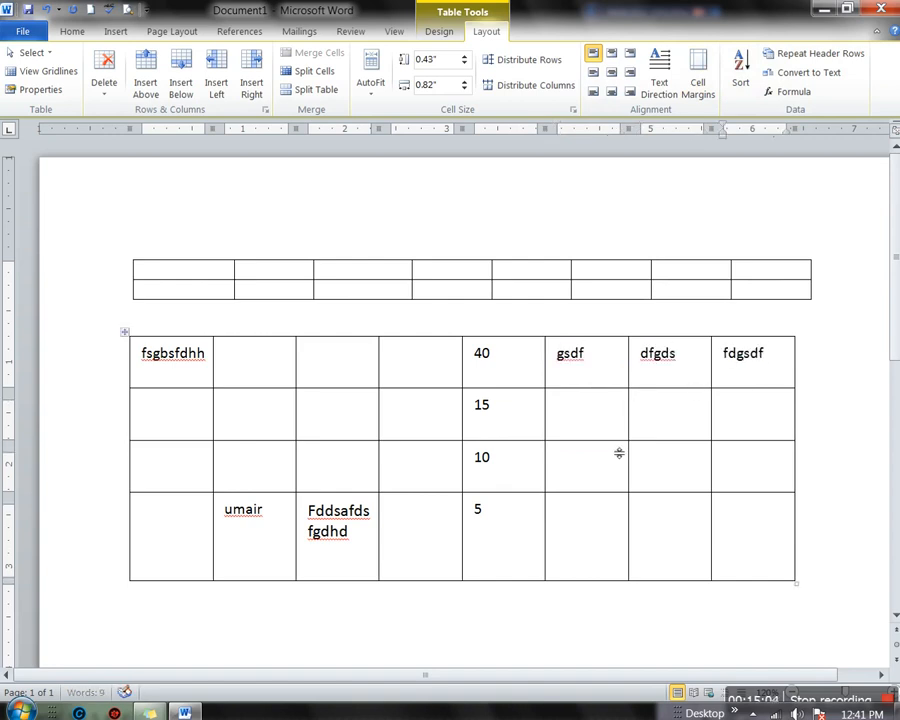
pyautogui.click(609, 436)
pyautogui.write('fdgdf')
pyautogui.click(655, 405)
pyautogui.write('fgsdfg')
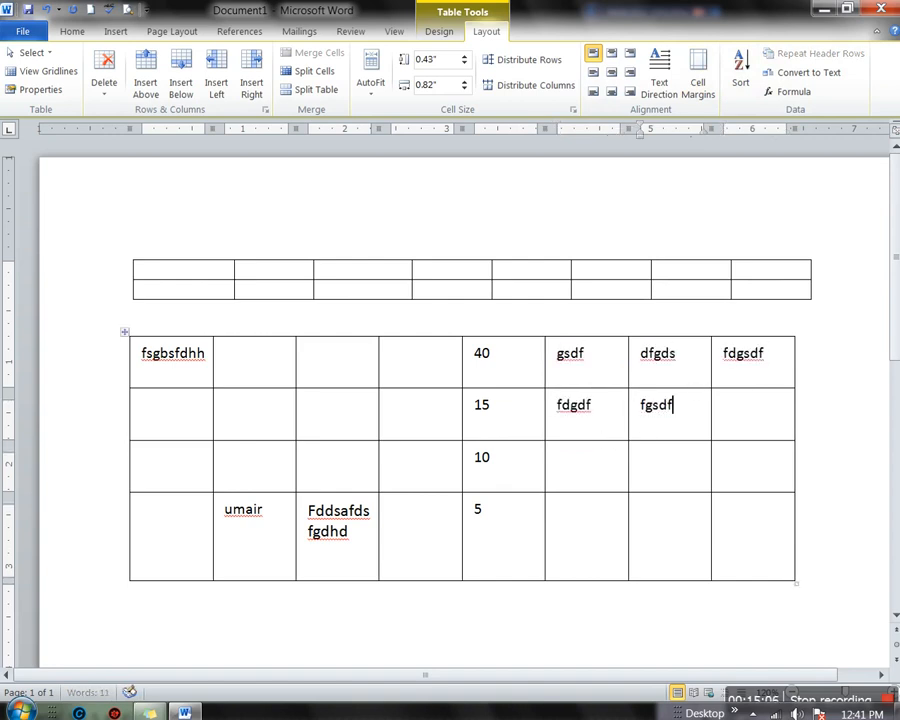
pyautogui.click(735, 418)
# Fill row 1's second to fourth cells with fdgdsfg, sdgfgf and fgdsg
pyautogui.click(267, 376)
pyautogui.write('fdgdsfg')
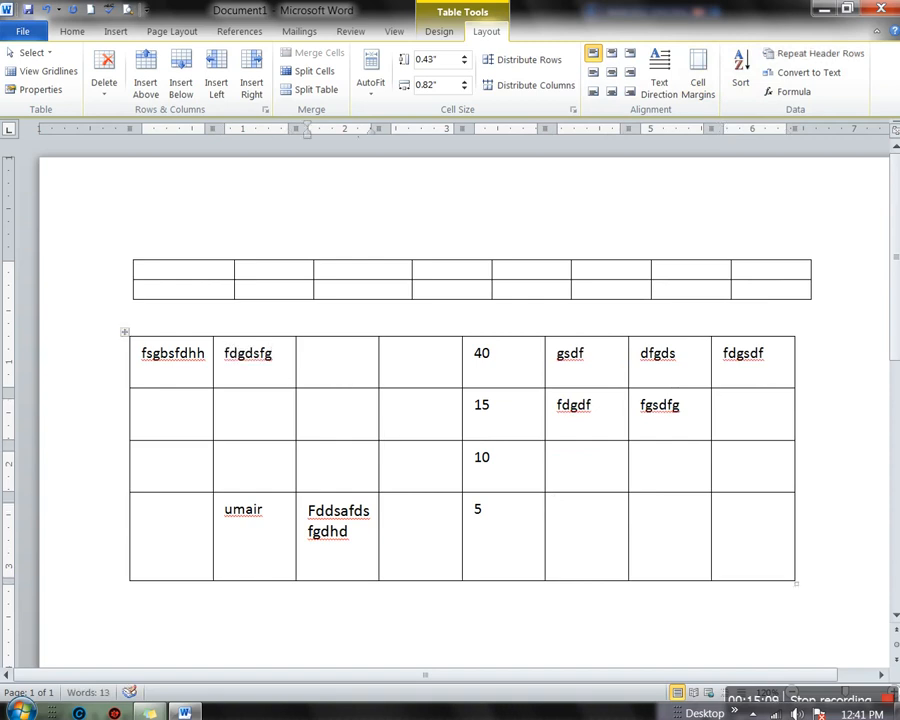
pyautogui.press('Tab')
pyautogui.write('sdgfgf')
pyautogui.press('Tab')
pyautogui.write('fgdsg')
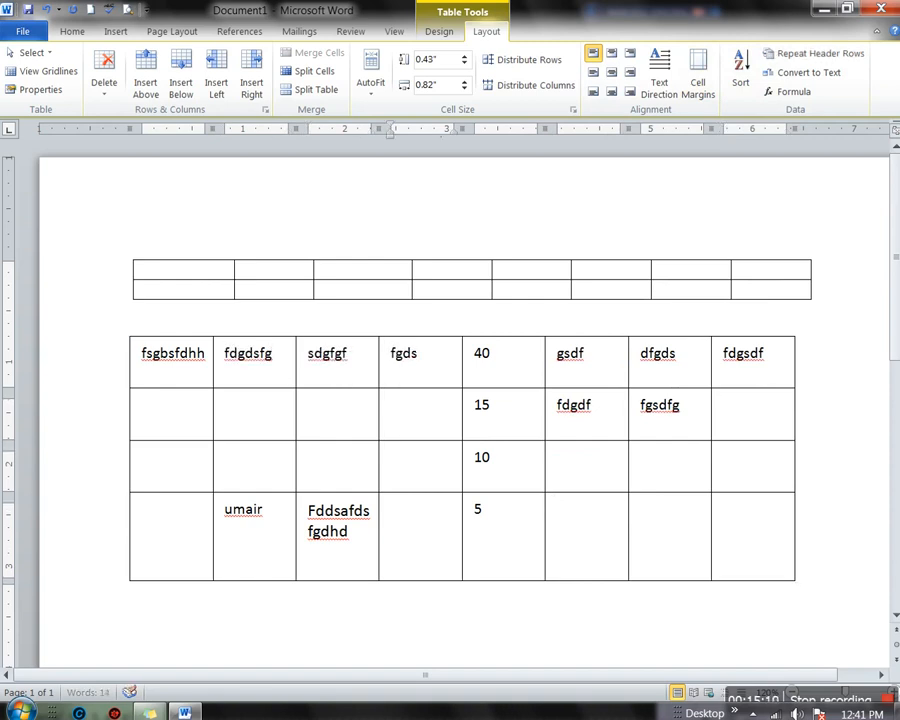
pyautogui.click(130, 337)
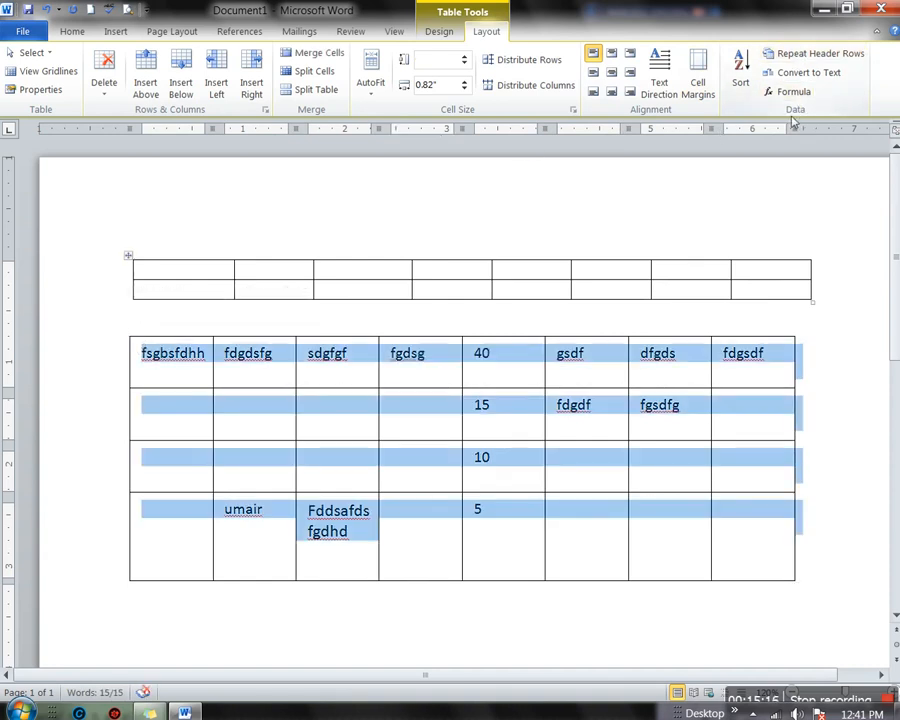
# Add empty rows from the table's last cell with Tab until the table runs onto page 2
pyautogui.click(151, 362)
pyautogui.doubleClick(151, 362)
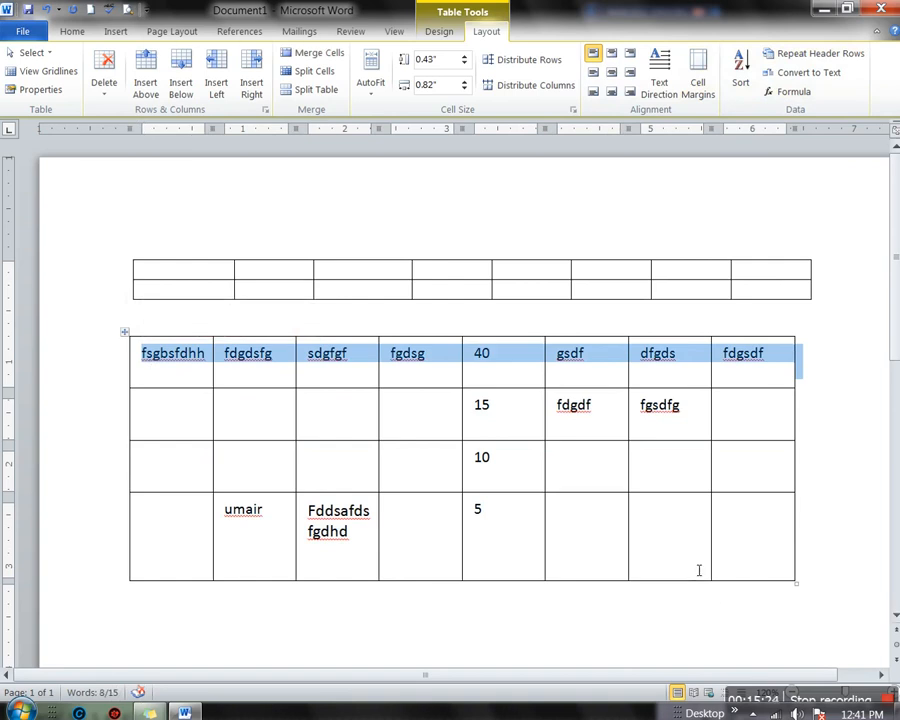
pyautogui.click(696, 570)
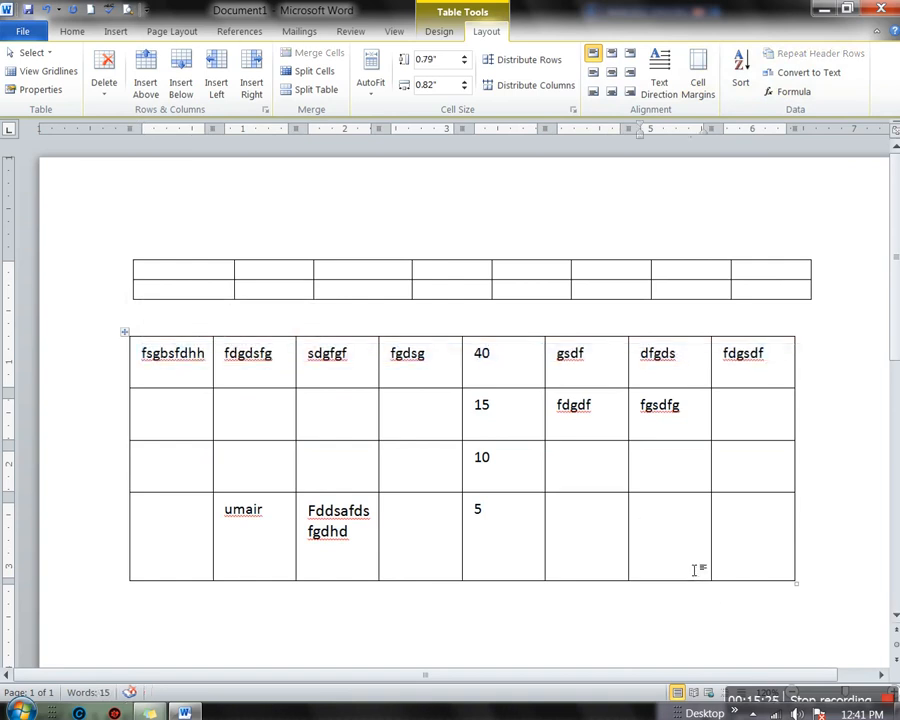
pyautogui.press('Tab')
pyautogui.press('Tab')
pyautogui.press('Tab')
pyautogui.press('Tab')
pyautogui.press('Tab')
pyautogui.press('Tab')
pyautogui.press('Tab')
pyautogui.press('Tab')
pyautogui.press('Tab')
pyautogui.press('Tab')
pyautogui.press('Tab')
pyautogui.press('Tab')
pyautogui.press('Tab')
pyautogui.press('Tab')
pyautogui.press('Tab')
pyautogui.press('Tab')
pyautogui.press('Tab')
pyautogui.press('Tab')
pyautogui.press('Tab')
pyautogui.press('Tab')
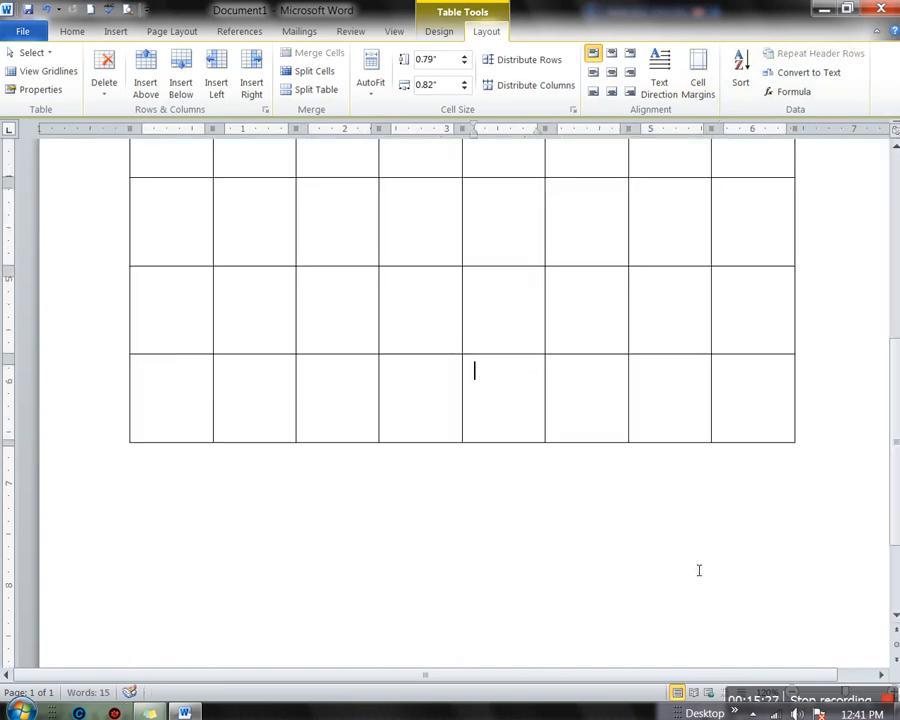
pyautogui.press('Tab')
pyautogui.press('Tab')
pyautogui.press('Tab')
pyautogui.press('Tab')
pyautogui.press('Tab')
pyautogui.press('Tab')
pyautogui.press('Tab')
pyautogui.press('Tab')
pyautogui.press('Tab')
pyautogui.press('Tab')
pyautogui.press('Tab')
pyautogui.press('Tab')
pyautogui.press('Tab')
pyautogui.press('Tab')
pyautogui.press('Tab')
pyautogui.press('Tab')
pyautogui.press('Tab')
pyautogui.press('Tab')
pyautogui.press('Tab')
pyautogui.press('Tab')
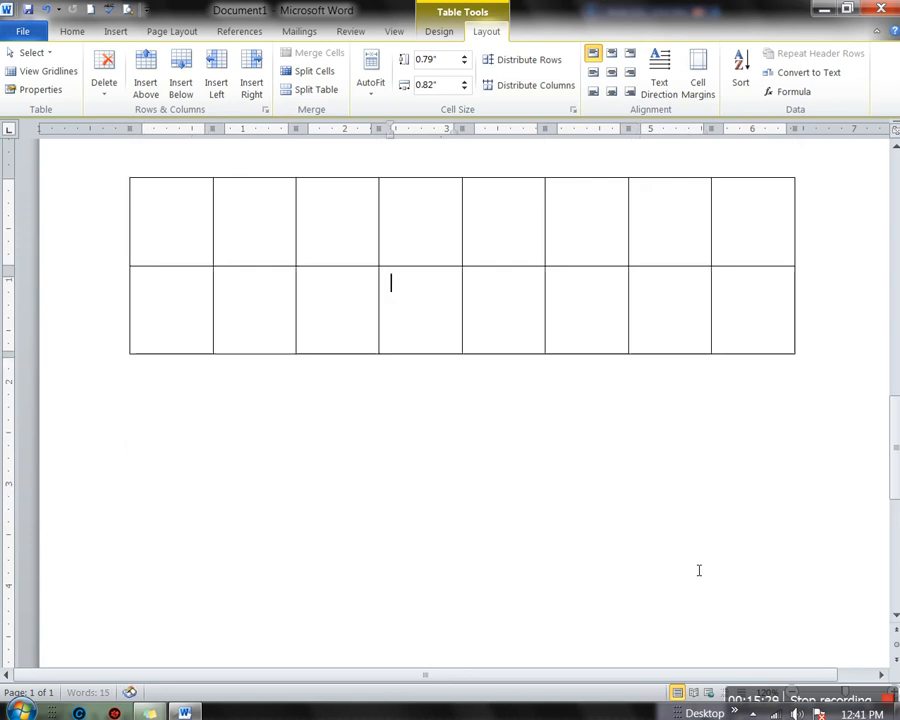
pyautogui.press('Tab')
pyautogui.press('Tab')
pyautogui.press('Tab')
pyautogui.press('Tab')
pyautogui.press('Tab')
pyautogui.press('Tab')
pyautogui.press('Tab')
pyautogui.press('Tab')
pyautogui.press('Tab')
pyautogui.press('Tab')
pyautogui.press('Tab')
pyautogui.press('Tab')
pyautogui.press('Tab')
pyautogui.press('Tab')
pyautogui.press('Tab')
pyautogui.press('Tab')
pyautogui.press('Tab')
pyautogui.press('Tab')
pyautogui.press('Tab')
pyautogui.press('Tab')
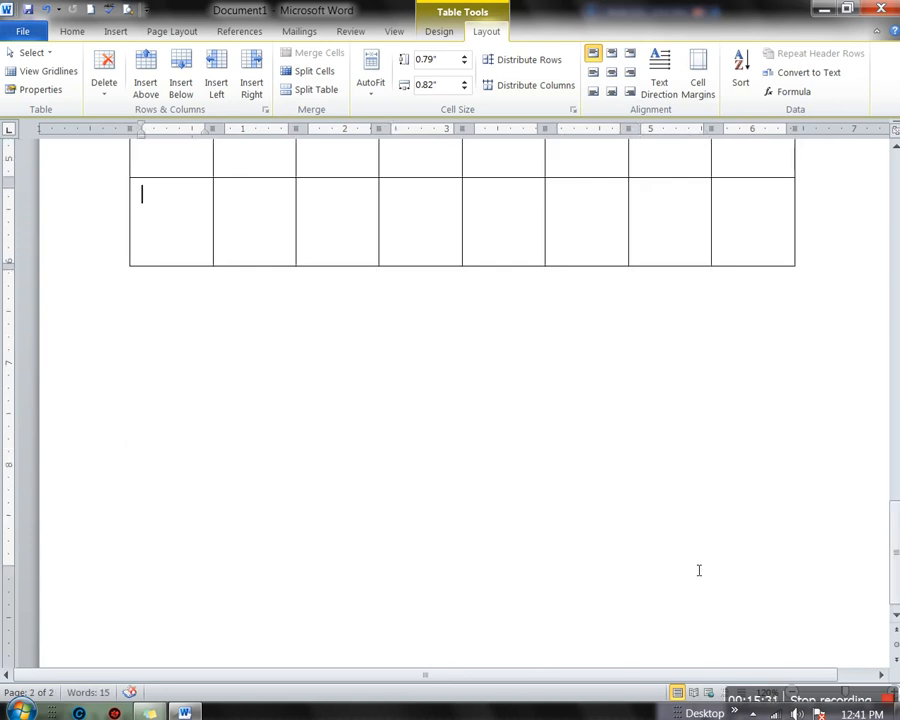
# Scroll back up and select the table's first row
pyautogui.scroll(20, 699, 571)
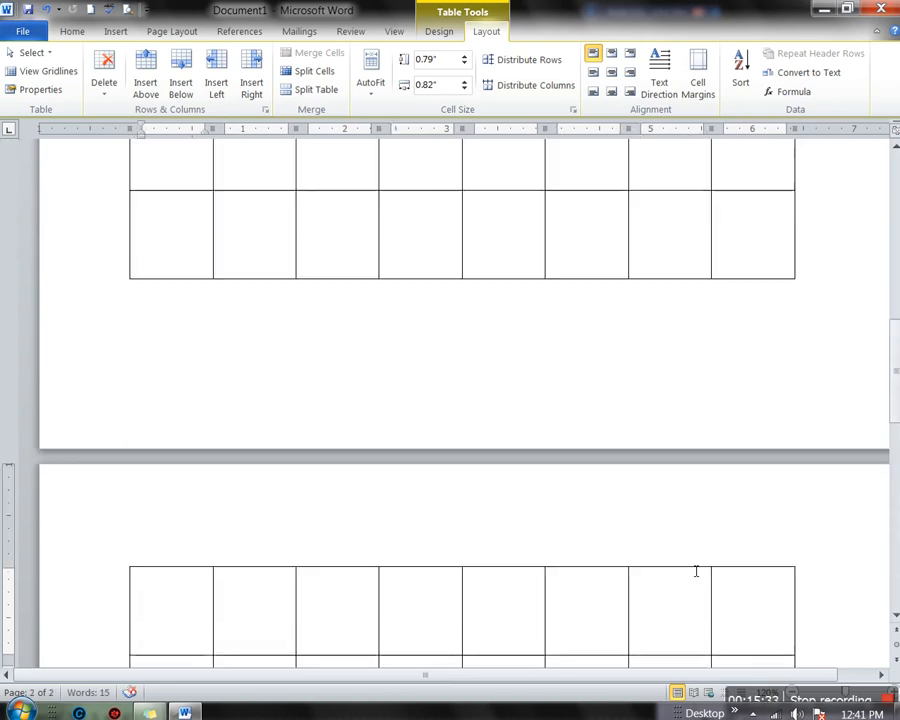
pyautogui.scroll(5, 692, 571)
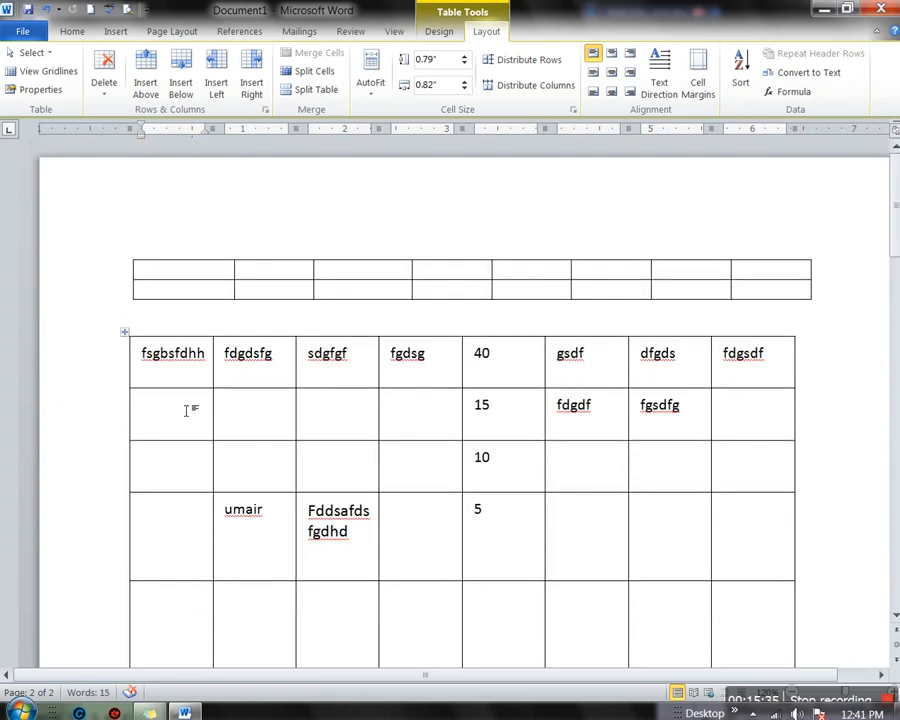
pyautogui.doubleClick(150, 373)
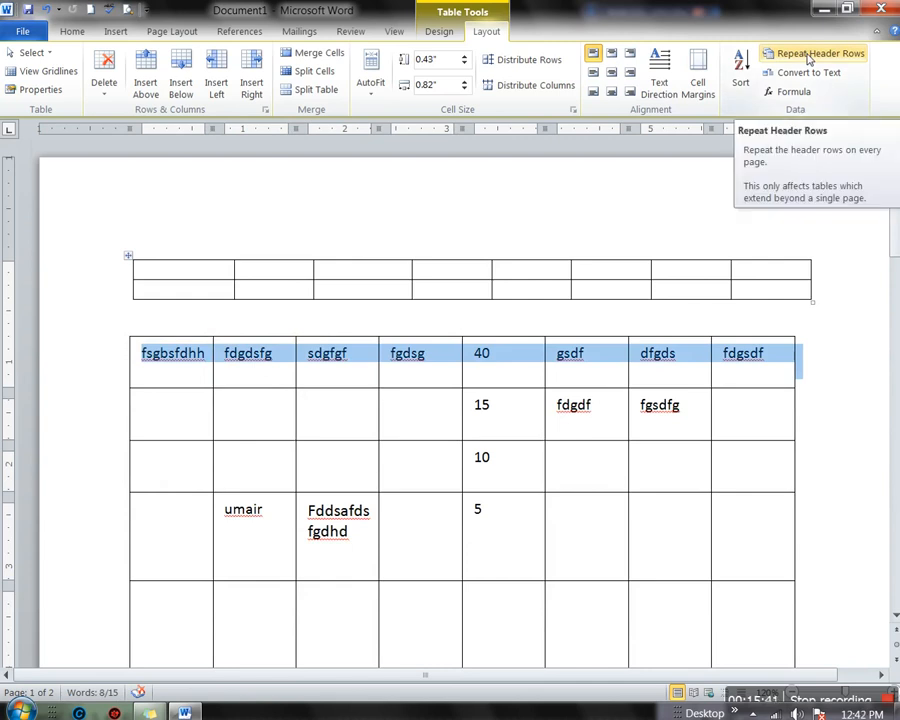
# Make row 1 a repeating header row and check it appears atop page 2
pyautogui.click(808, 57)
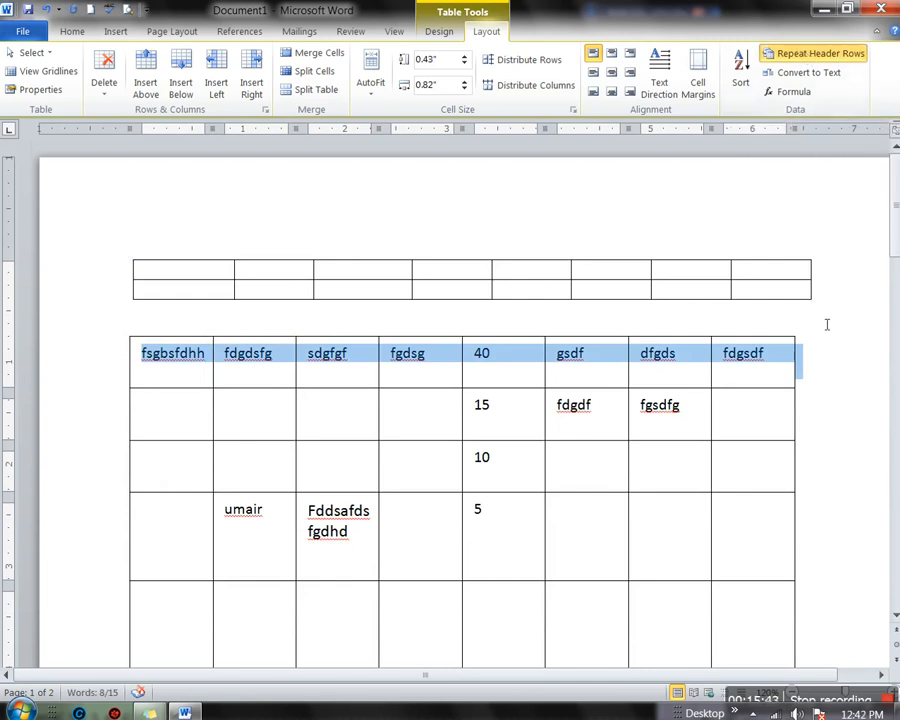
pyautogui.scroll(-15, 827, 324)
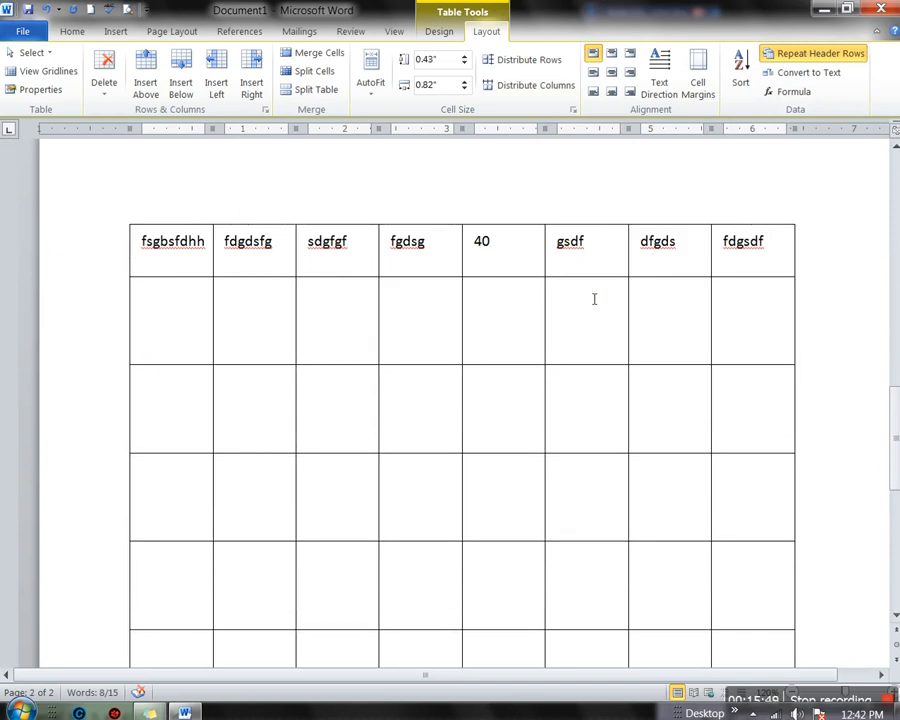
pyautogui.scroll(-5, 594, 299)
pyautogui.scroll(6, 596, 303)
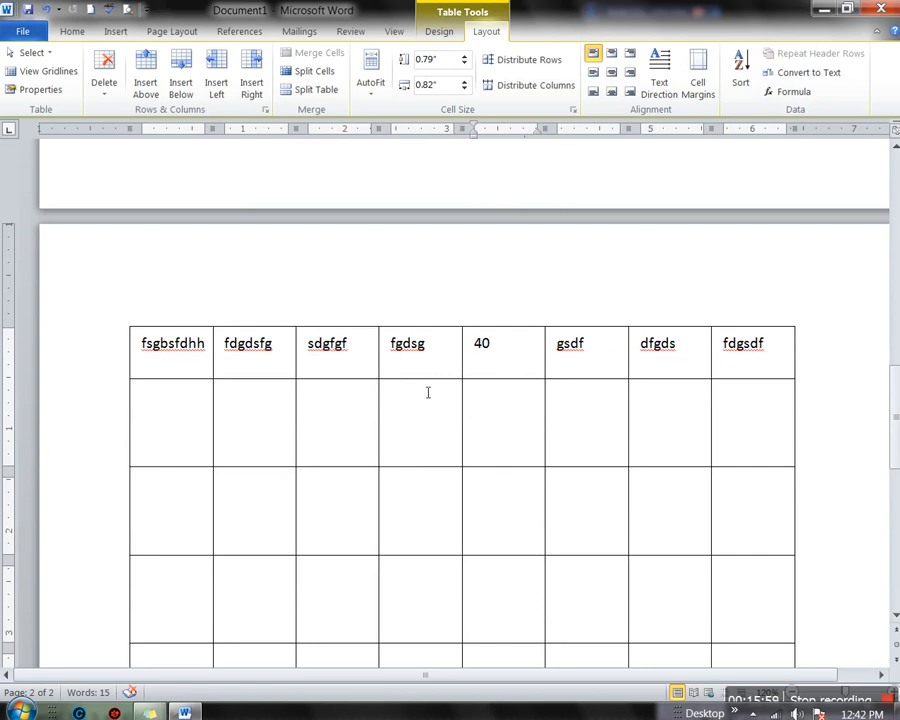
pyautogui.scroll(-10, 415, 418)
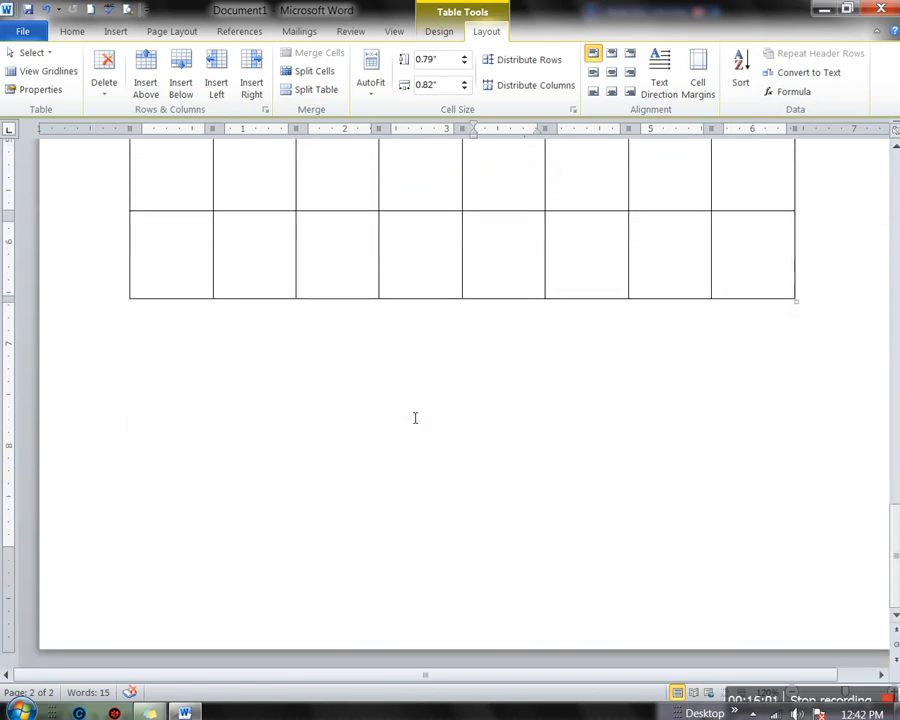
pyautogui.scroll(10, 415, 418)
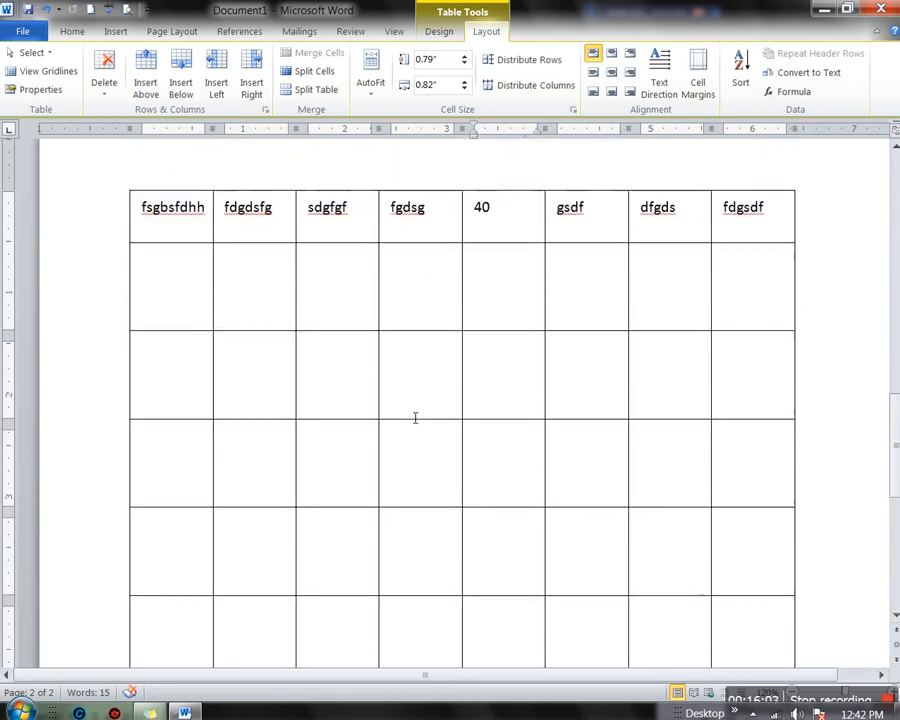
pyautogui.scroll(3, 415, 418)
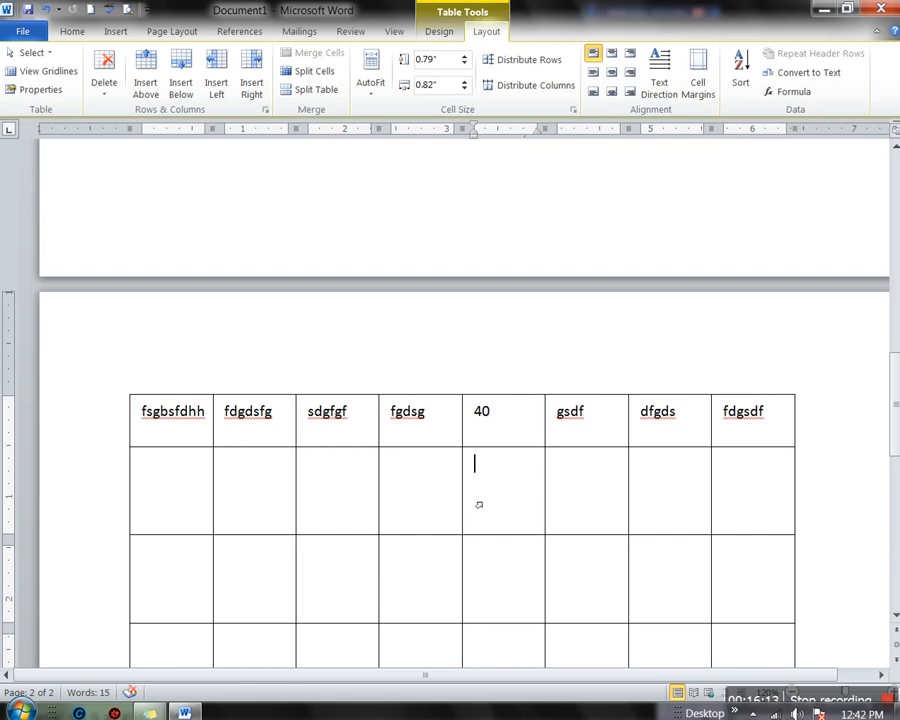
pyautogui.scroll(15, 652, 480)
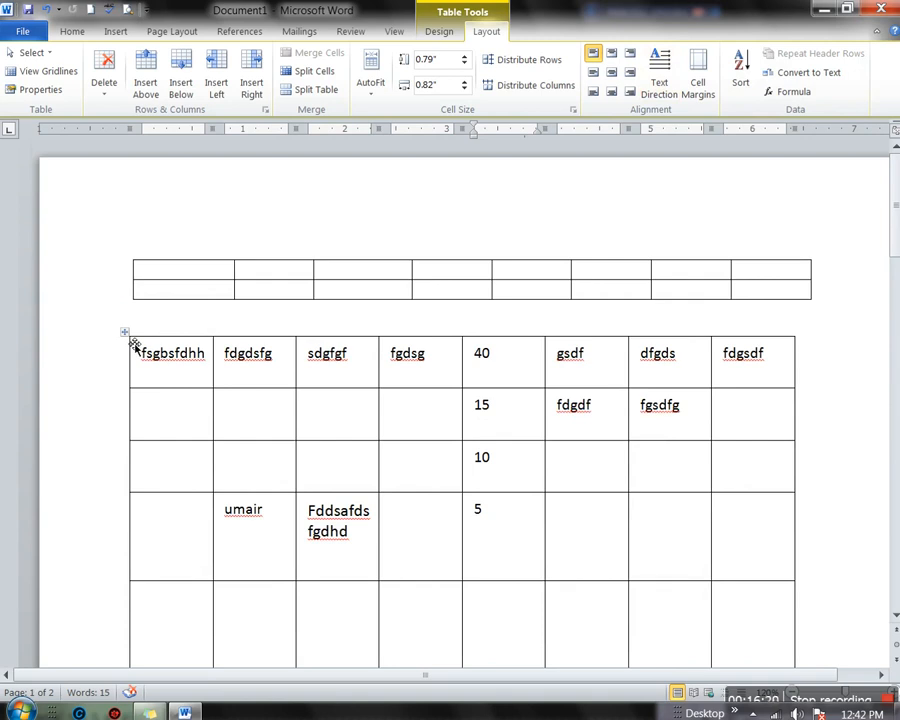
# Undo the extra rows back to the four filled rows and select the whole table
pyautogui.hotkey('ctrl', 'z')
pyautogui.hotkey('ctrl', 'z')
pyautogui.hotkey('ctrl', 'z')
pyautogui.hotkey('ctrl', 'z')
pyautogui.hotkey('ctrl', 'z')
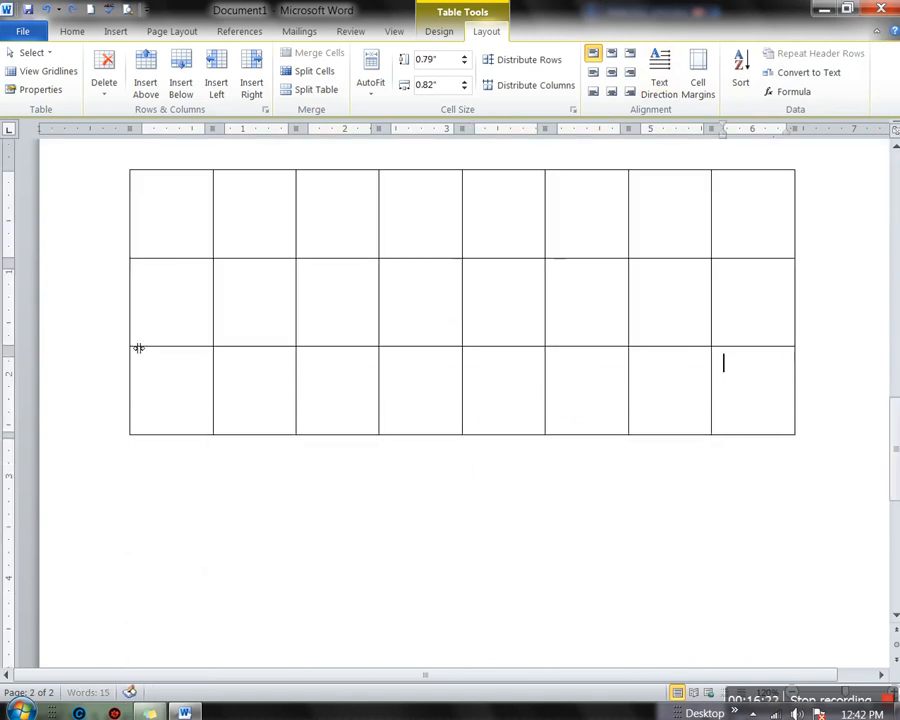
pyautogui.hotkey('ctrl', 'z')
pyautogui.hotkey('ctrl', 'z')
pyautogui.hotkey('ctrl', 'z')
pyautogui.hotkey('ctrl', 'z')
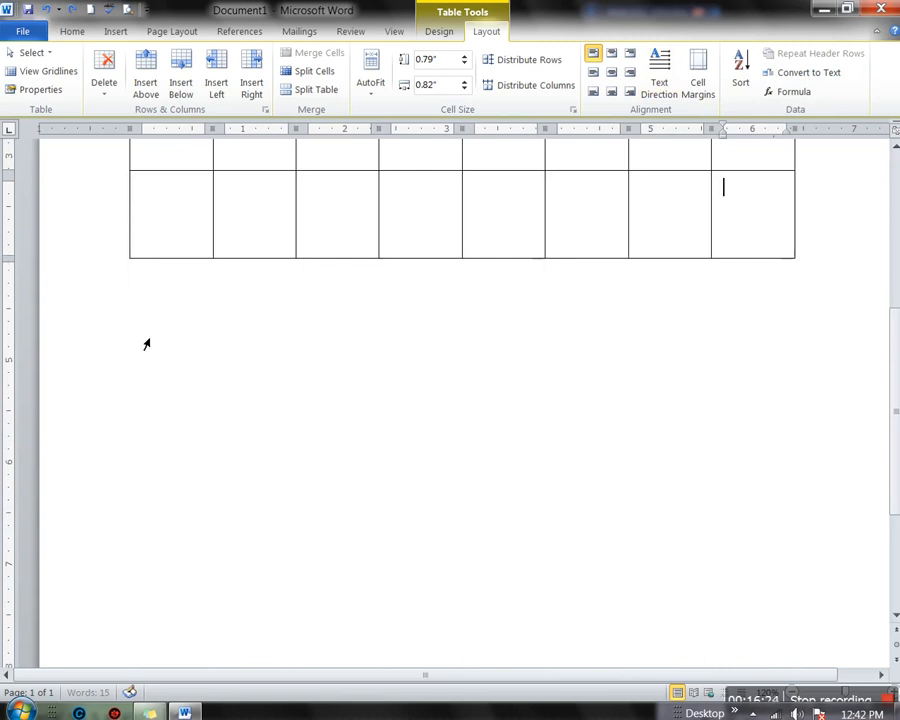
pyautogui.hotkey('ctrl', 'z')
pyautogui.hotkey('ctrl', 'z')
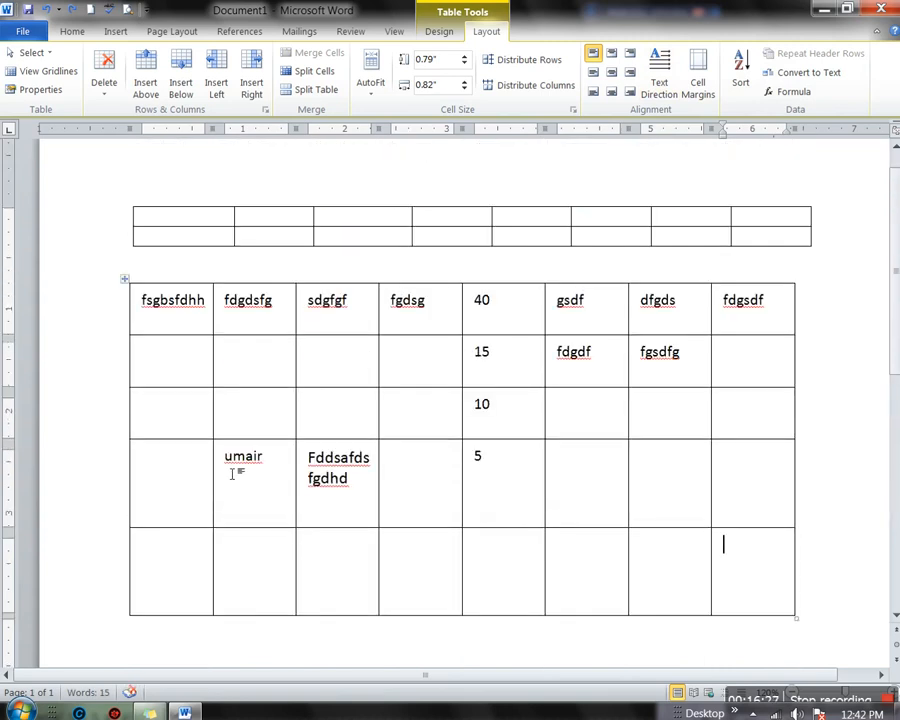
pyautogui.hotkey('ctrl', 'z')
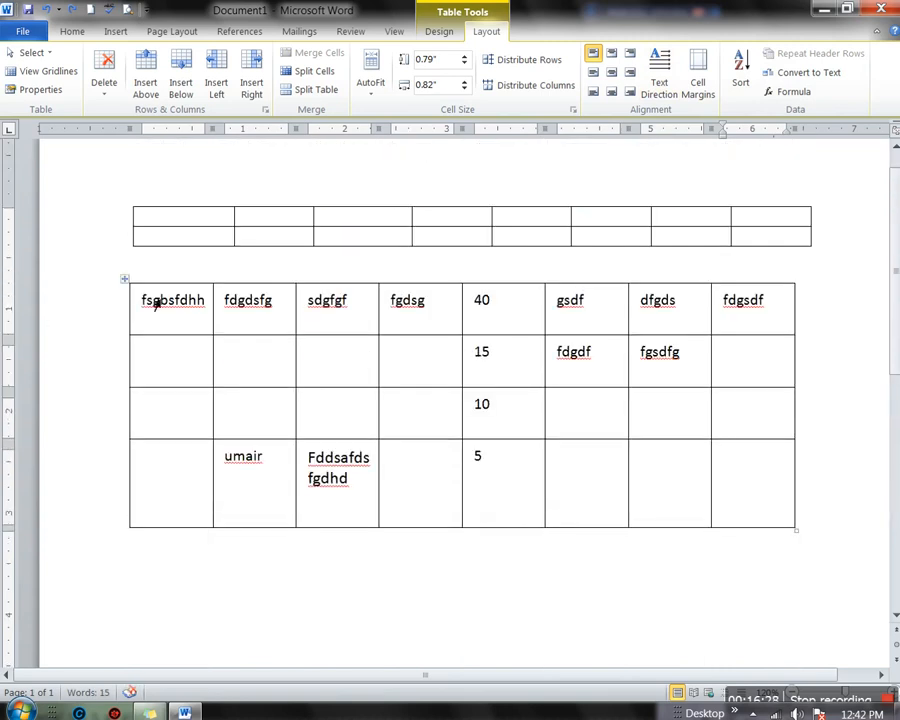
pyautogui.click(125, 281)
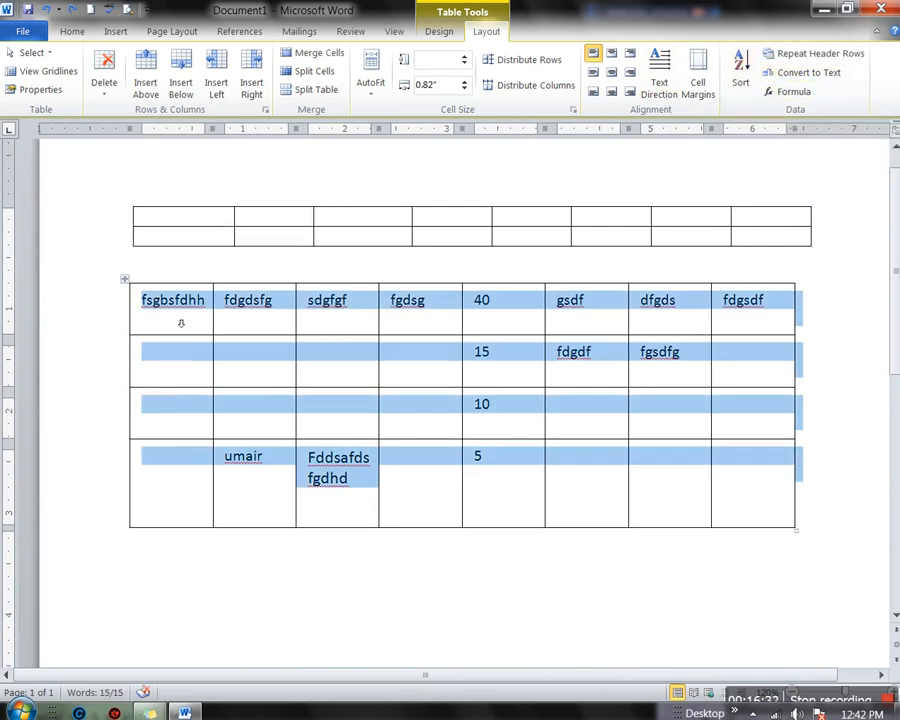
# Convert the table to tab-separated text, then select the resulting text
pyautogui.click(793, 76)
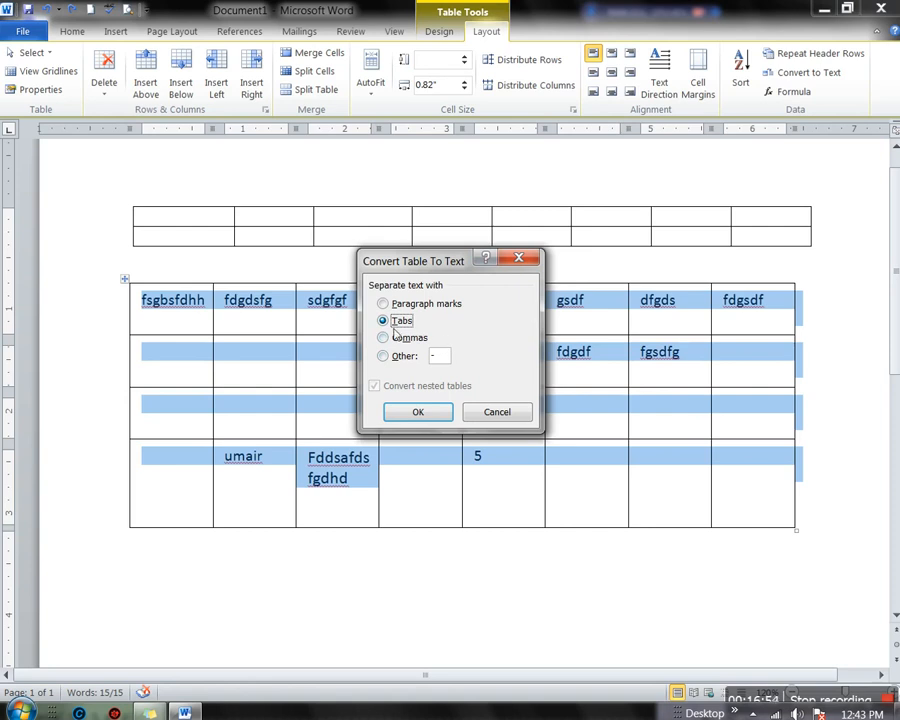
pyautogui.click(419, 412)
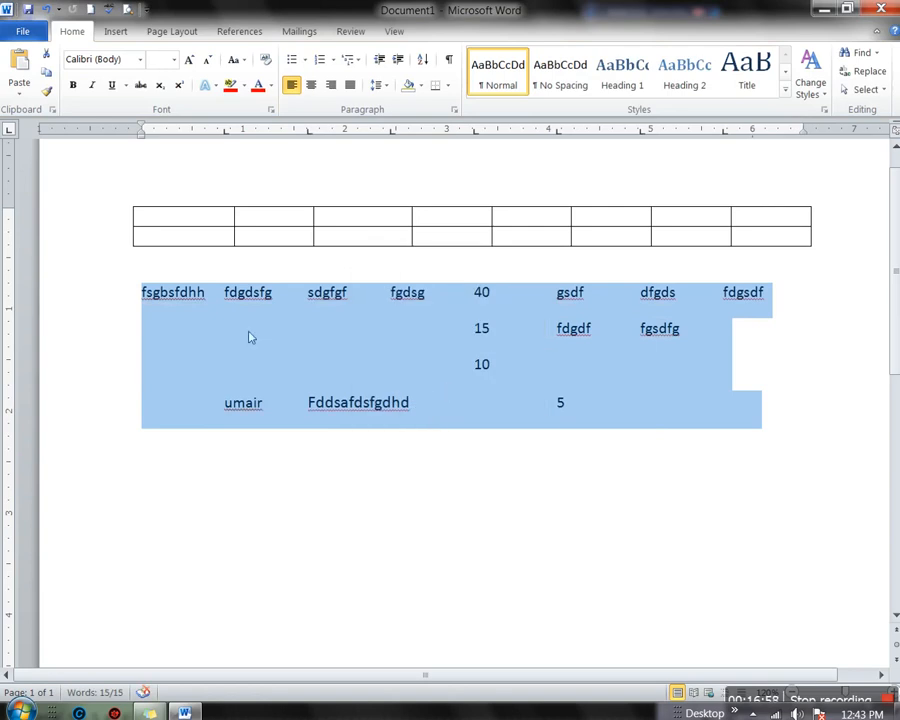
pyautogui.click(181, 296)
pyautogui.click(253, 300)
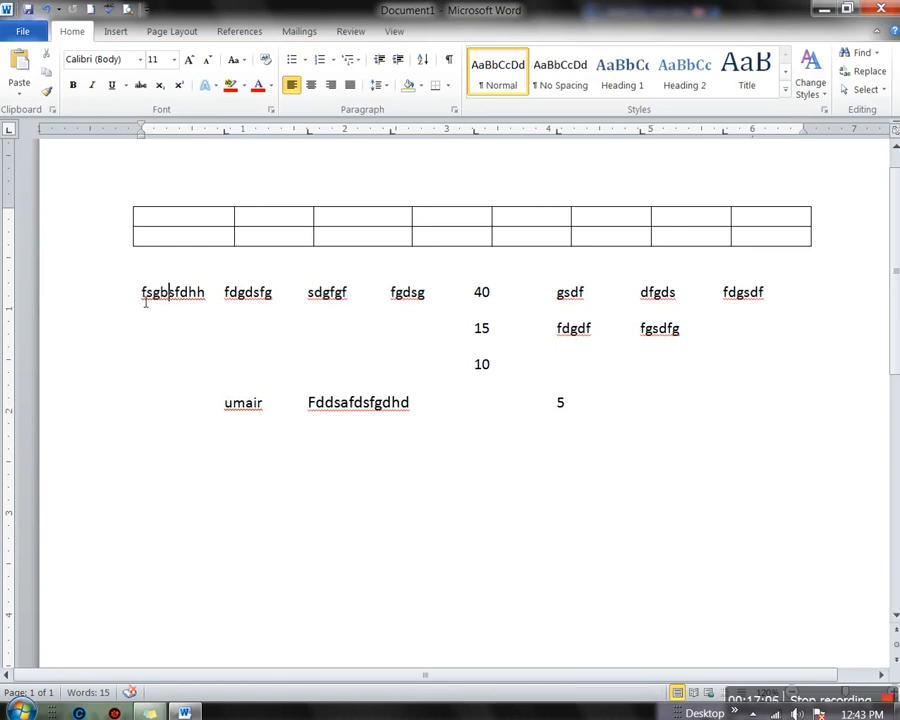
pyautogui.moveTo(153, 305); pyautogui.dragTo(866, 435)
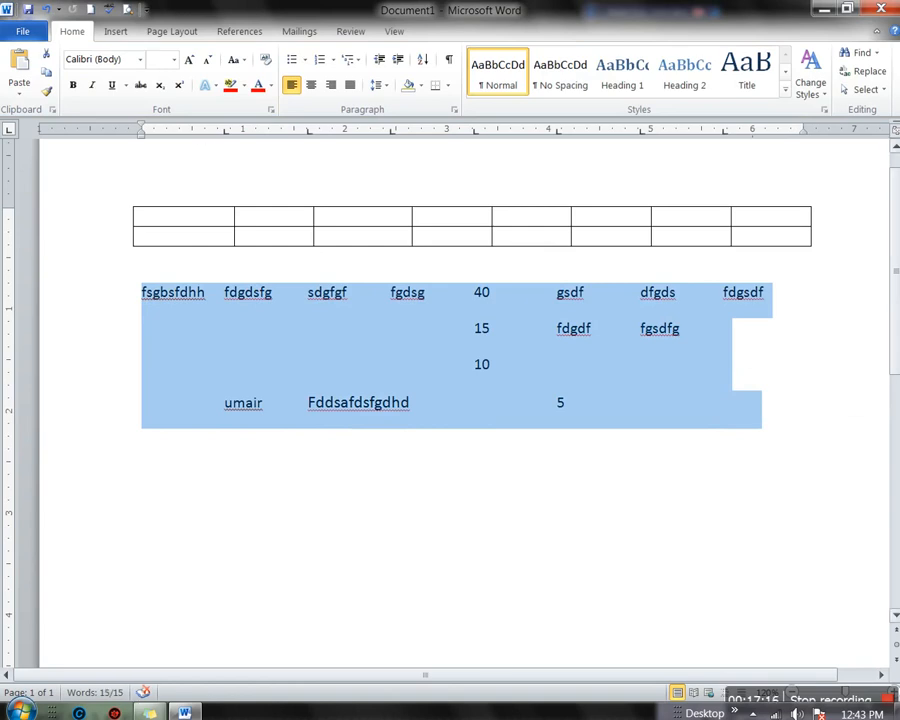
# Convert the selected text back into an 8-column table split at tabs
pyautogui.click(117, 32)
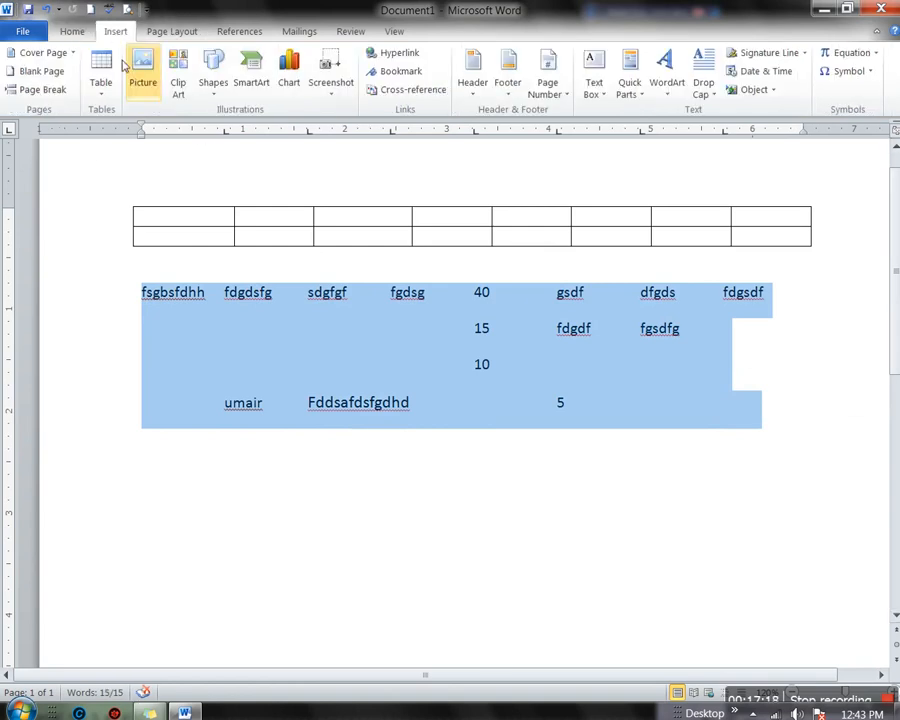
pyautogui.click(110, 90)
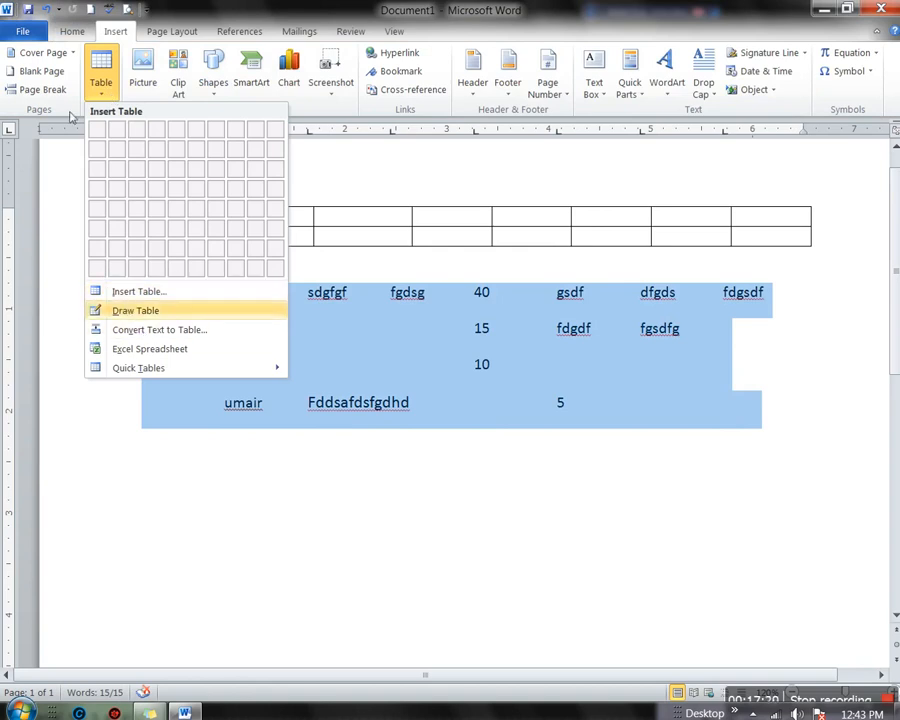
pyautogui.click(170, 335)
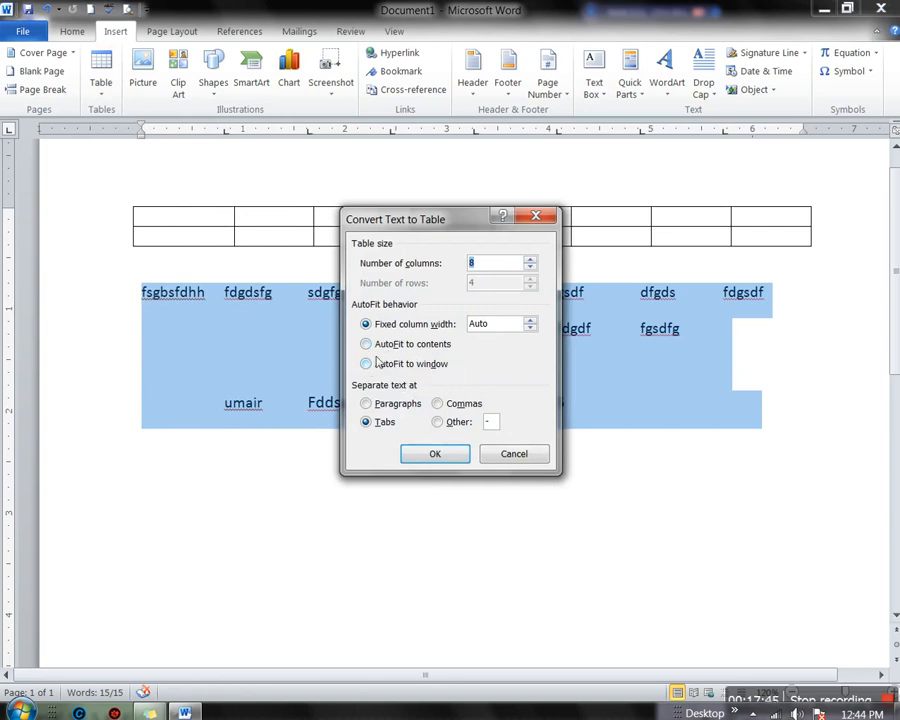
pyautogui.click(434, 454)
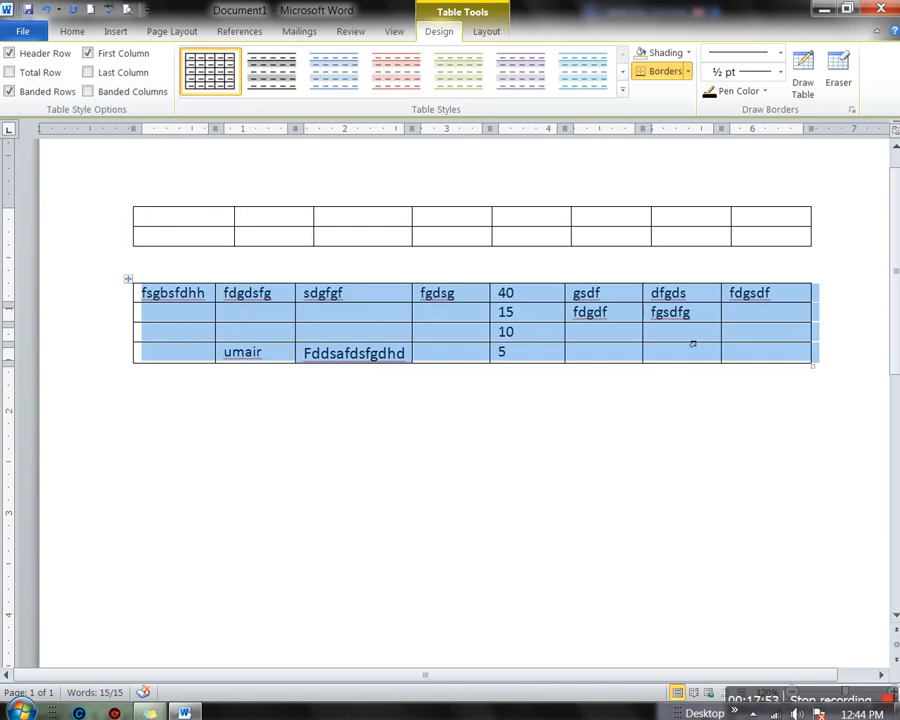
# Add a bottom row and insert =SUM(ABOVE) under 5, giving the total 70
pyautogui.click(490, 32)
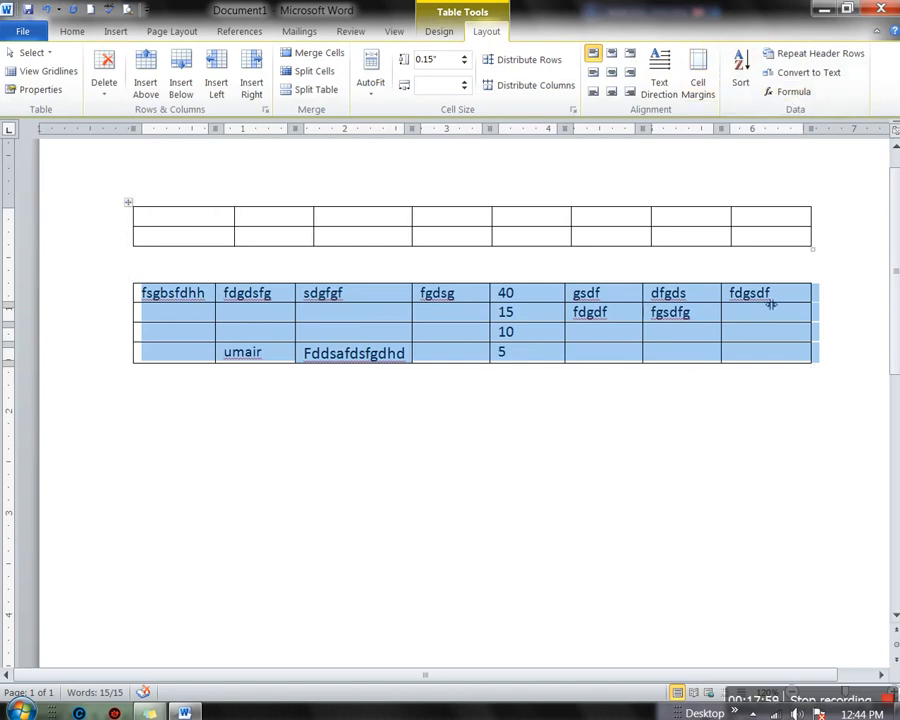
pyautogui.click(520, 357)
pyautogui.press('Tab')
pyautogui.press('Tab')
pyautogui.press('Tab')
pyautogui.press('Tab')
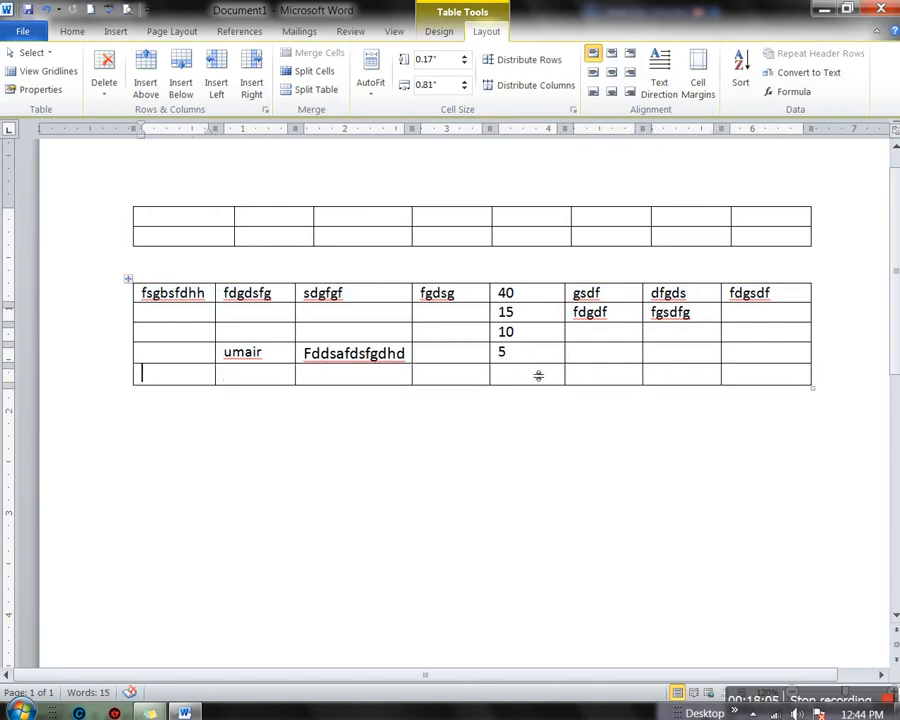
pyautogui.click(529, 379)
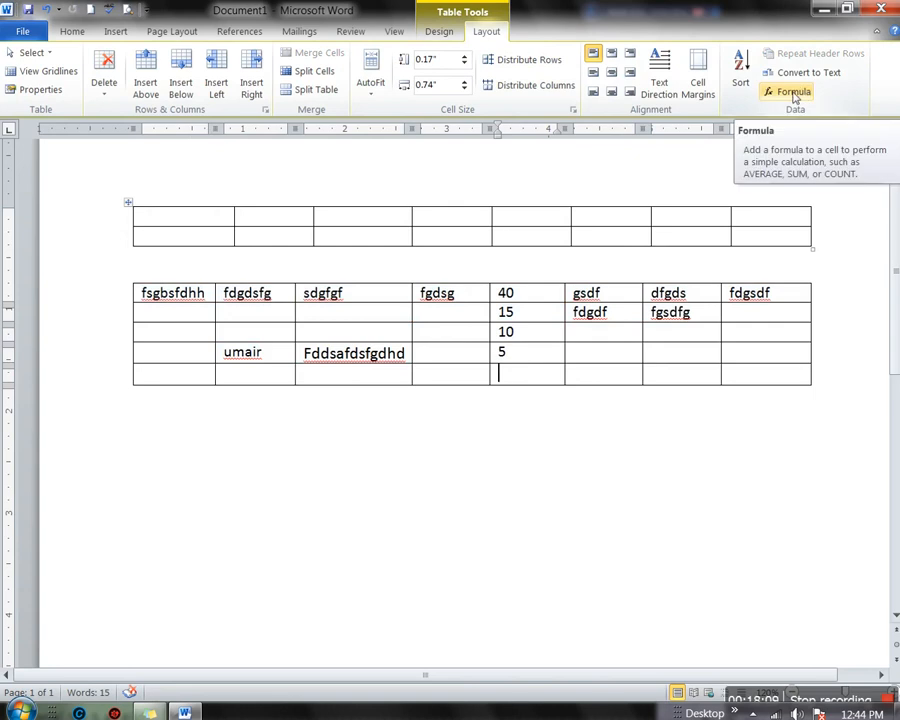
pyautogui.click(795, 94)
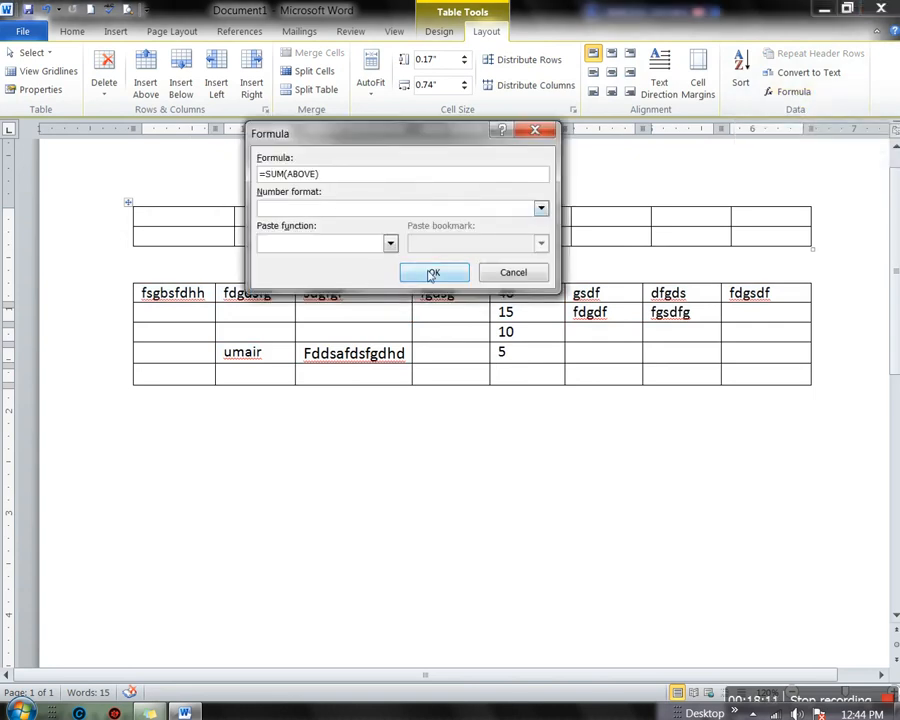
pyautogui.moveTo(378, 133); pyautogui.dragTo(714, 137)
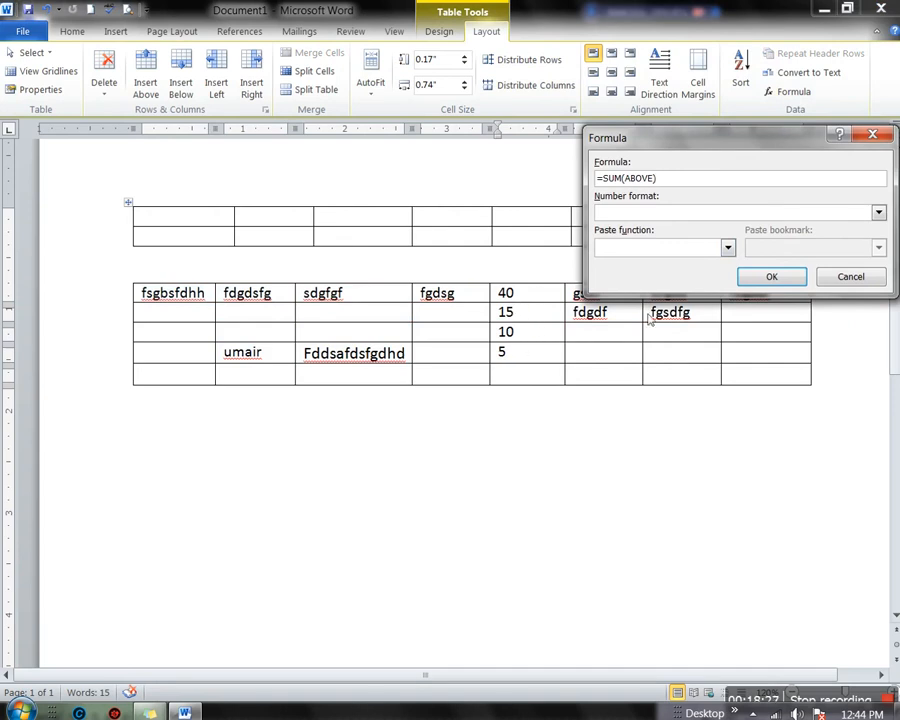
pyautogui.click(770, 277)
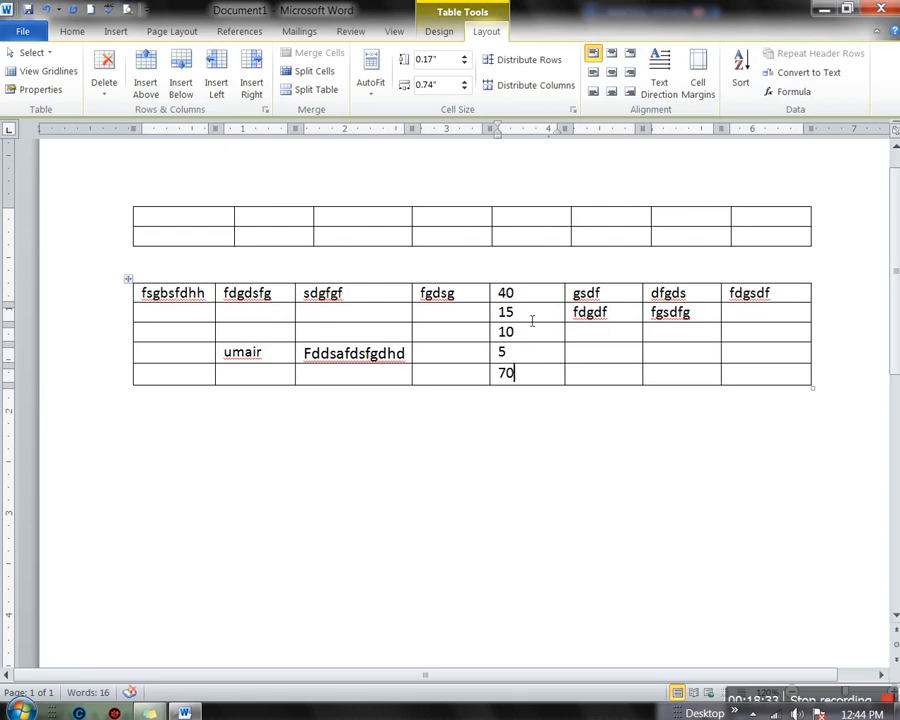
# Select the 70 total in the bottom cell and delete it
pyautogui.doubleClick(521, 380)
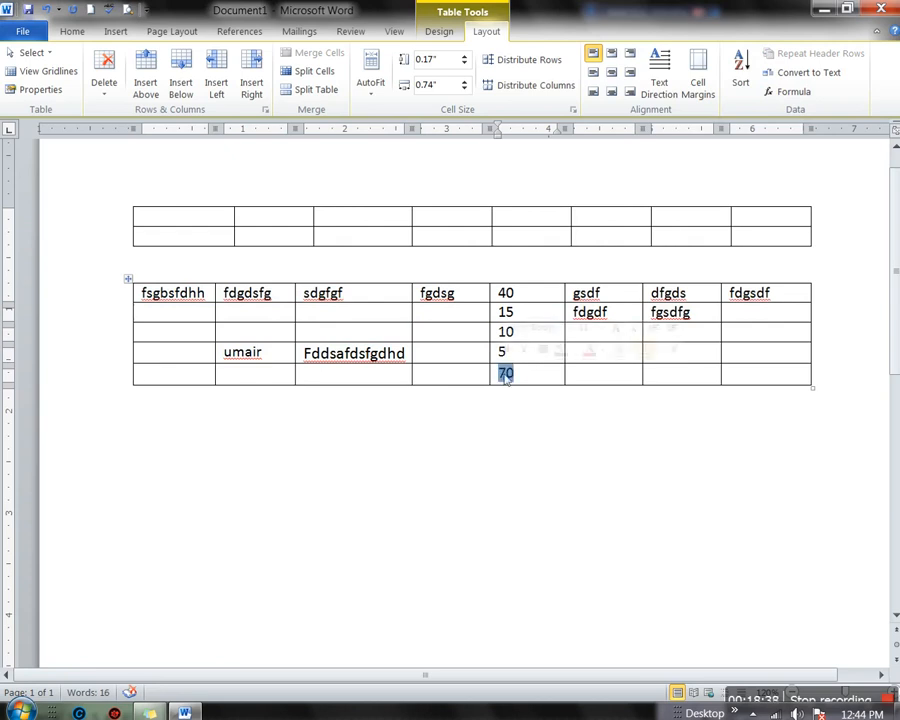
pyautogui.click(531, 380)
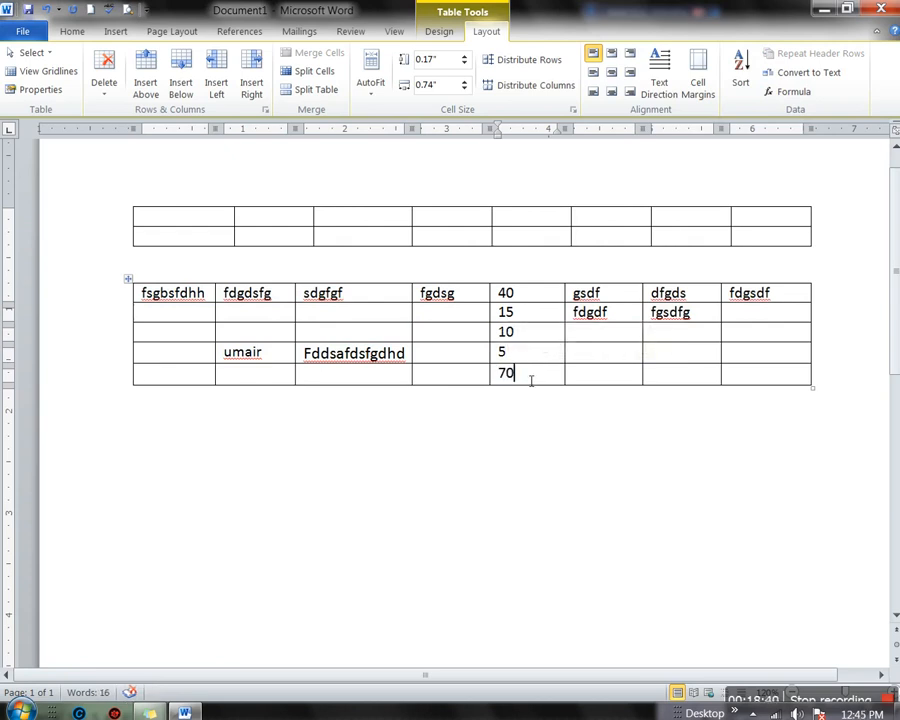
pyautogui.doubleClick(531, 380)
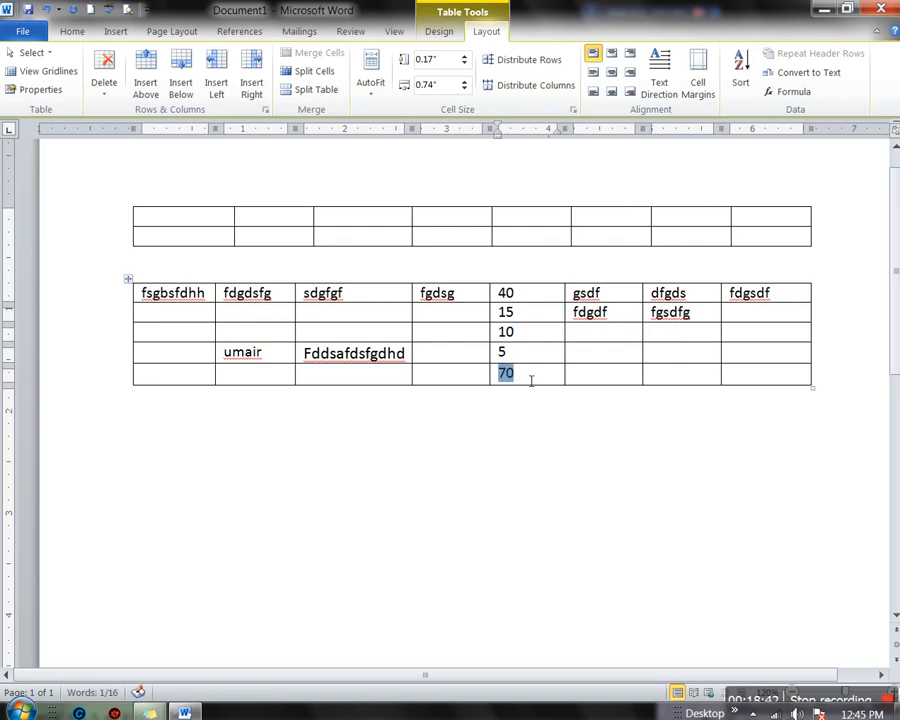
pyautogui.press('Delete')
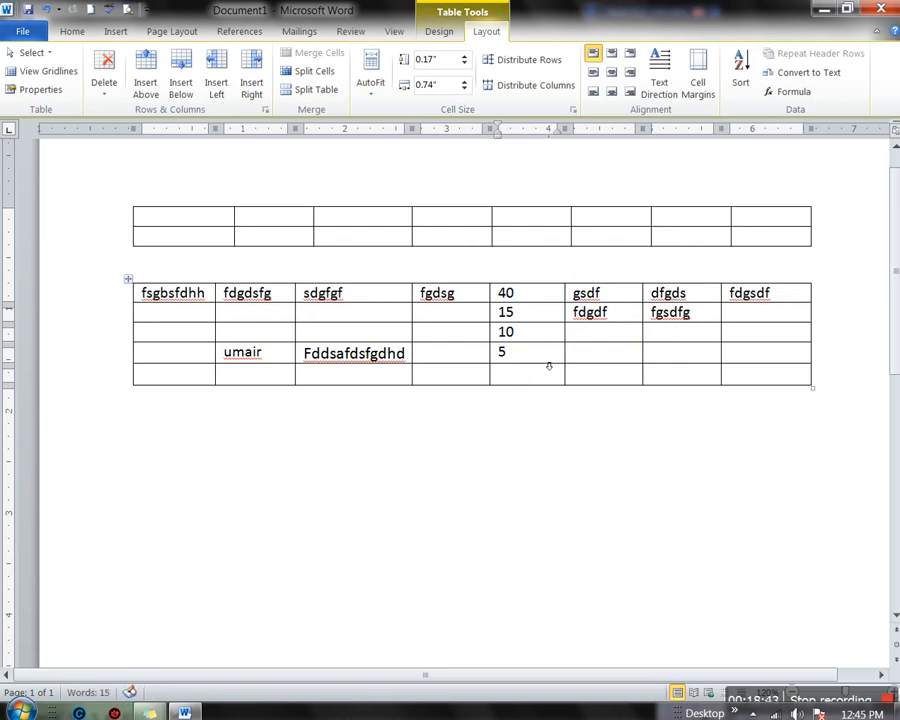
# Insert a =MIN(ABOVE) formula in the bottom cell, giving 5, and select the result
pyautogui.click(787, 92)
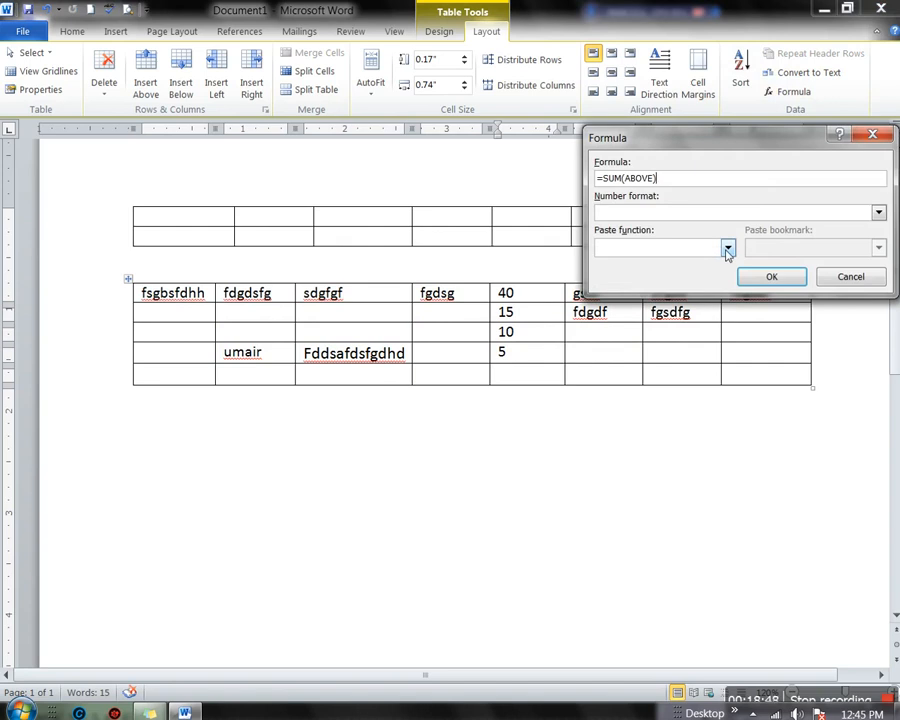
pyautogui.click(728, 249)
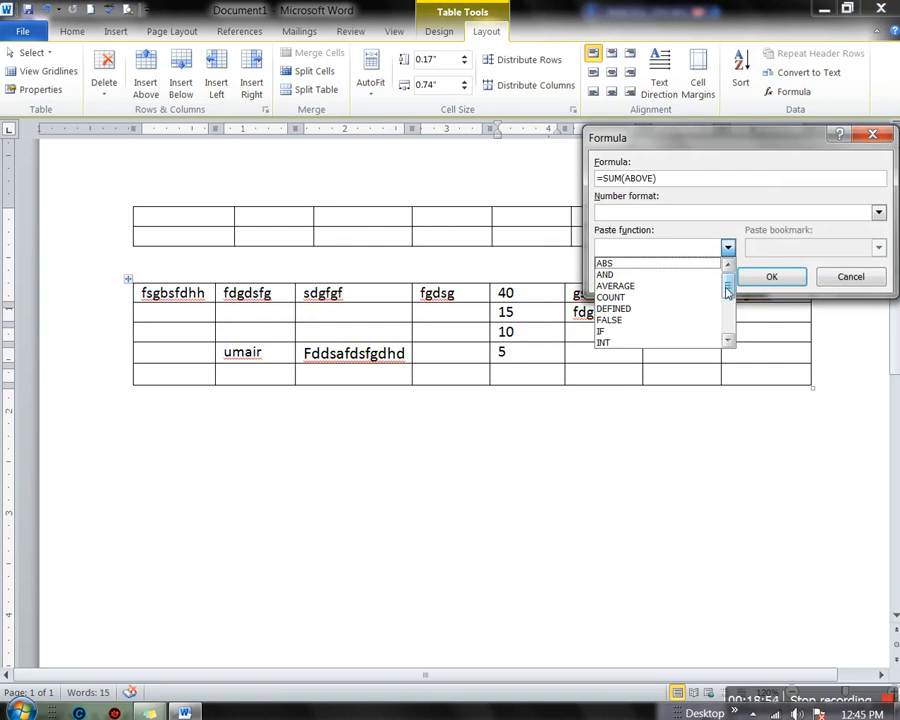
pyautogui.moveTo(727, 290); pyautogui.dragTo(727, 316)
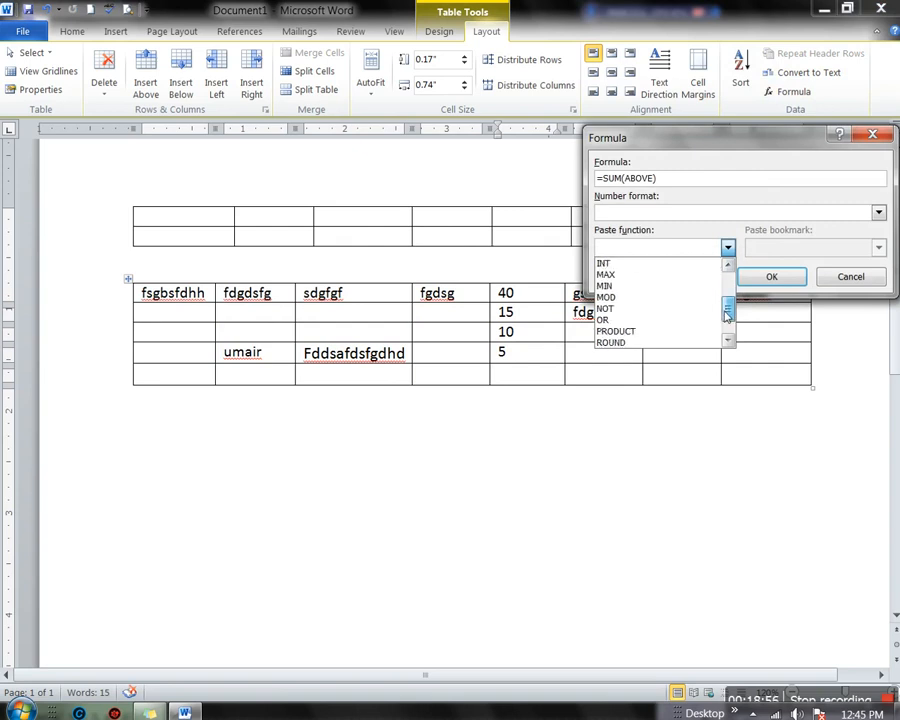
pyautogui.click(617, 289)
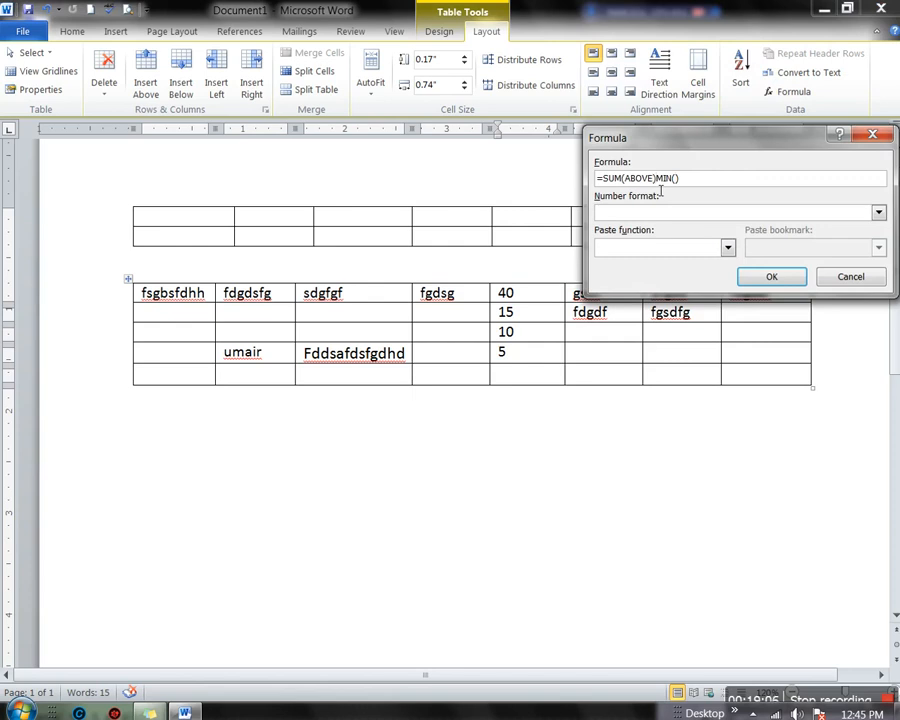
pyautogui.press('BackSpace')
pyautogui.press('BackSpace')
pyautogui.press('BackSpace')
pyautogui.press('BackSpace')
pyautogui.press('BackSpace')
pyautogui.press('BackSpace')
pyautogui.press('BackSpace')
pyautogui.press('BackSpace')
pyautogui.press('BackSpace')
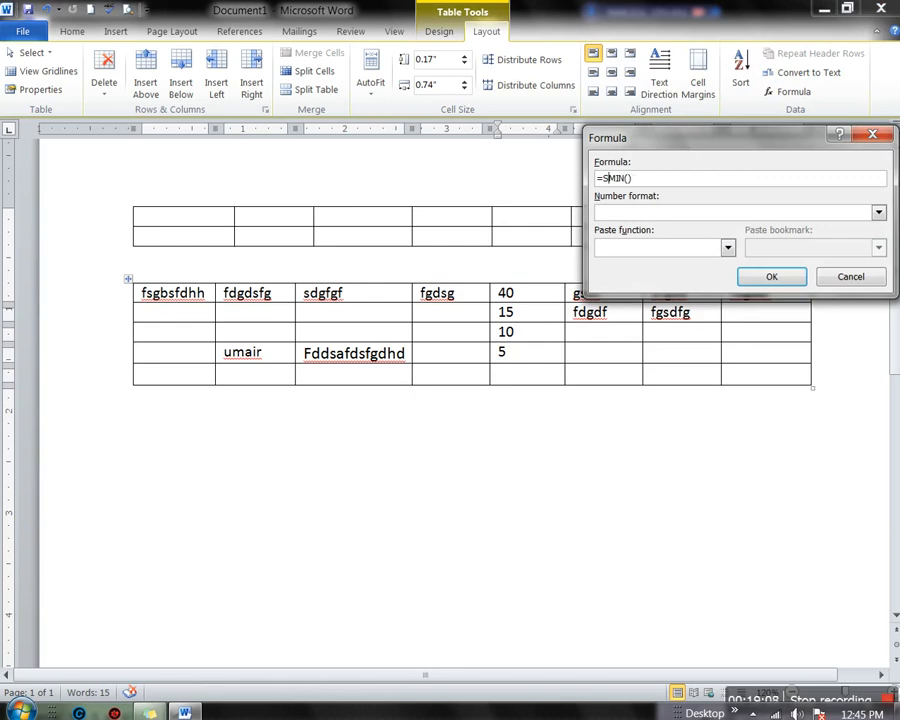
pyautogui.press('BackSpace')
pyautogui.click(772, 278)
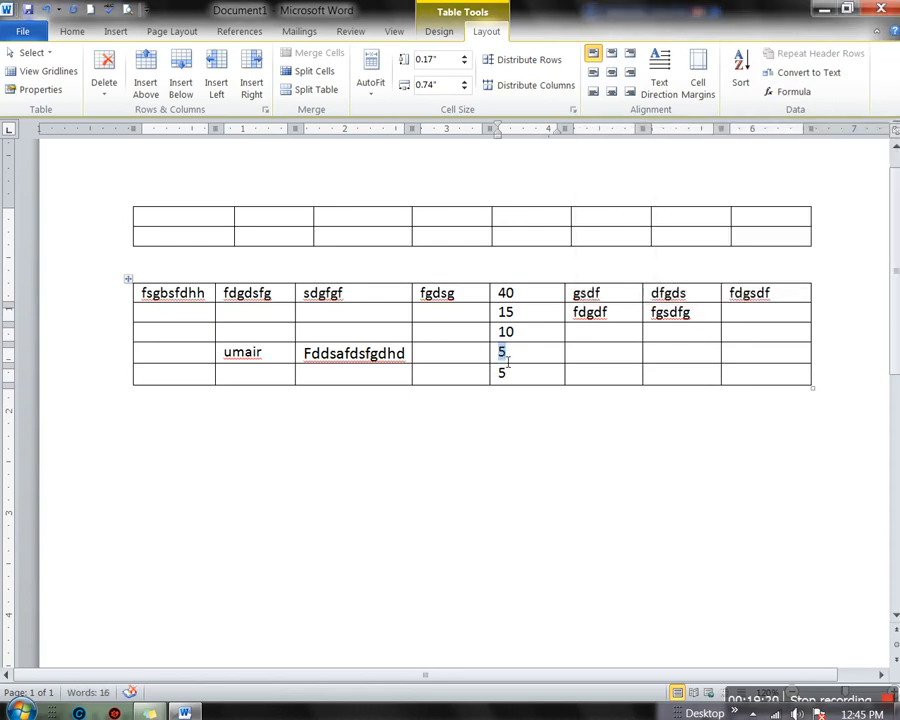
pyautogui.click(518, 380)
pyautogui.doubleClick(523, 385)
# Replace the 5 with a =MAX(ABOVE) formula that shows 40
pyautogui.press('Delete')
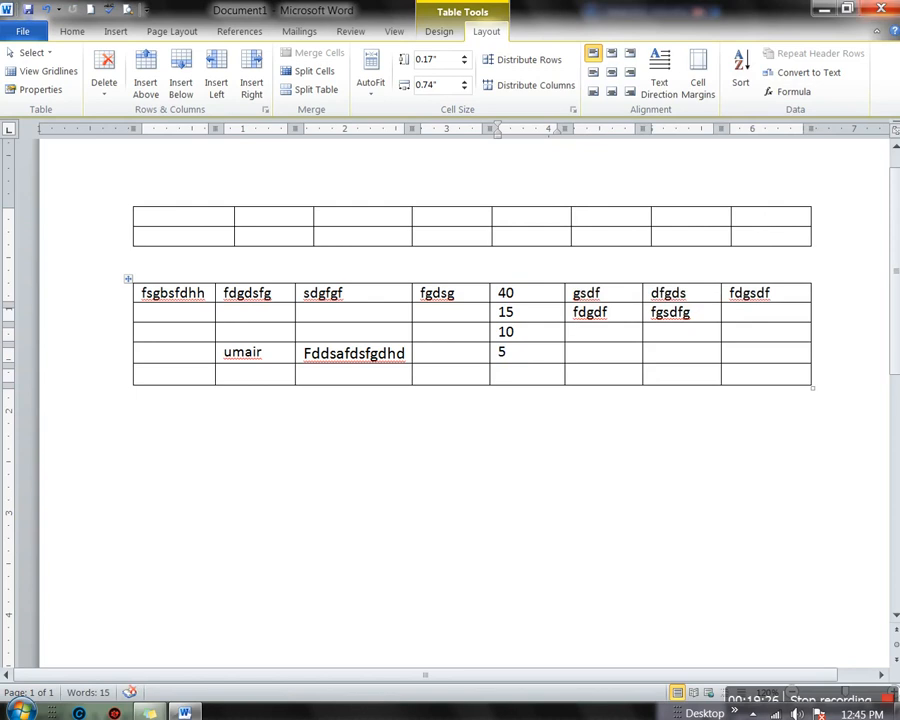
pyautogui.click(787, 91)
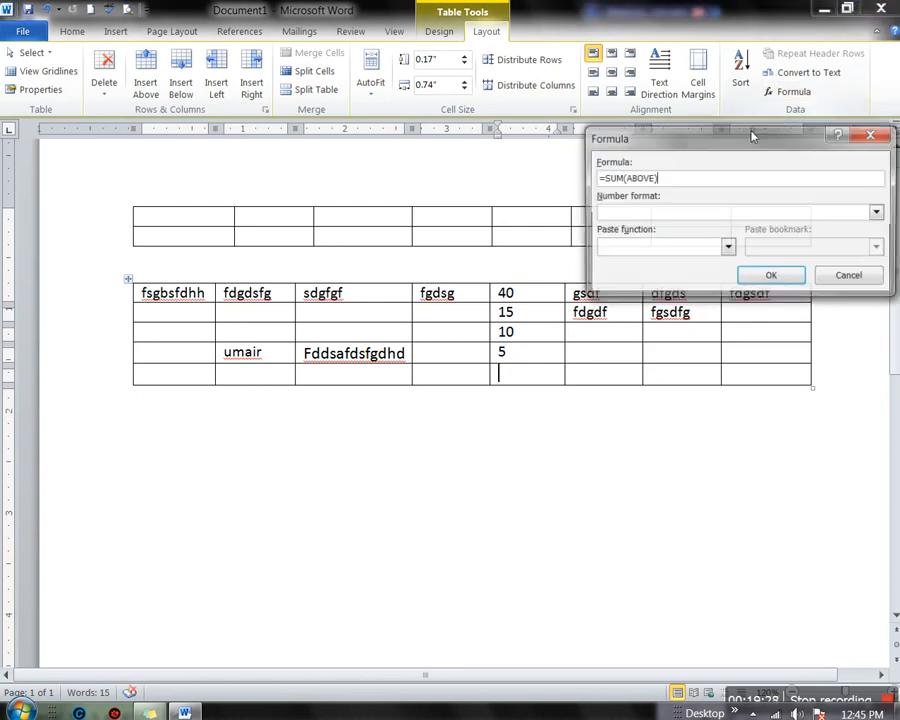
pyautogui.click(728, 250)
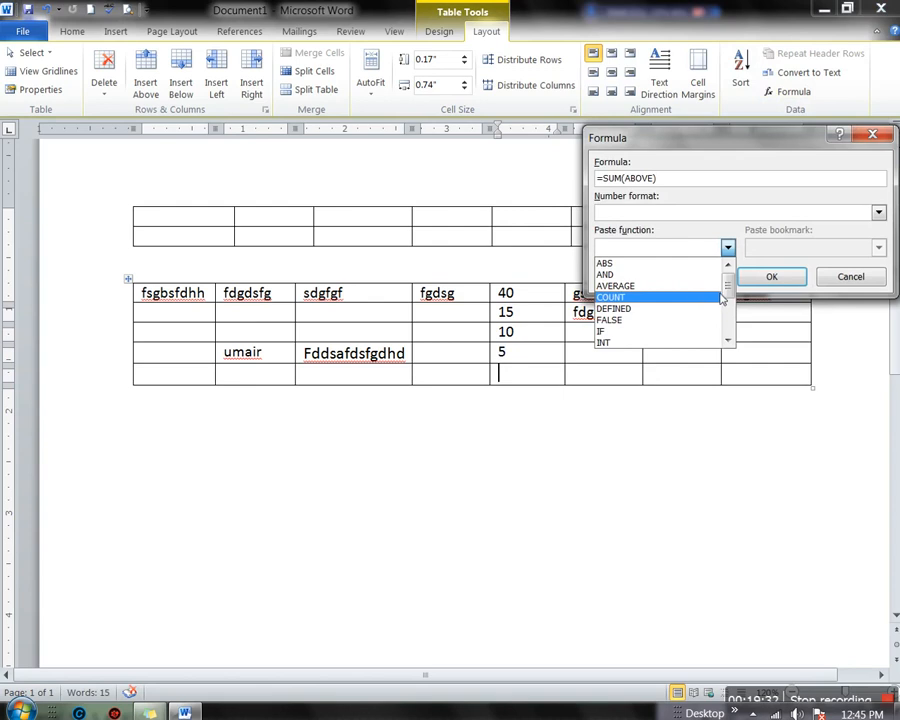
pyautogui.moveTo(728, 294); pyautogui.dragTo(728, 304)
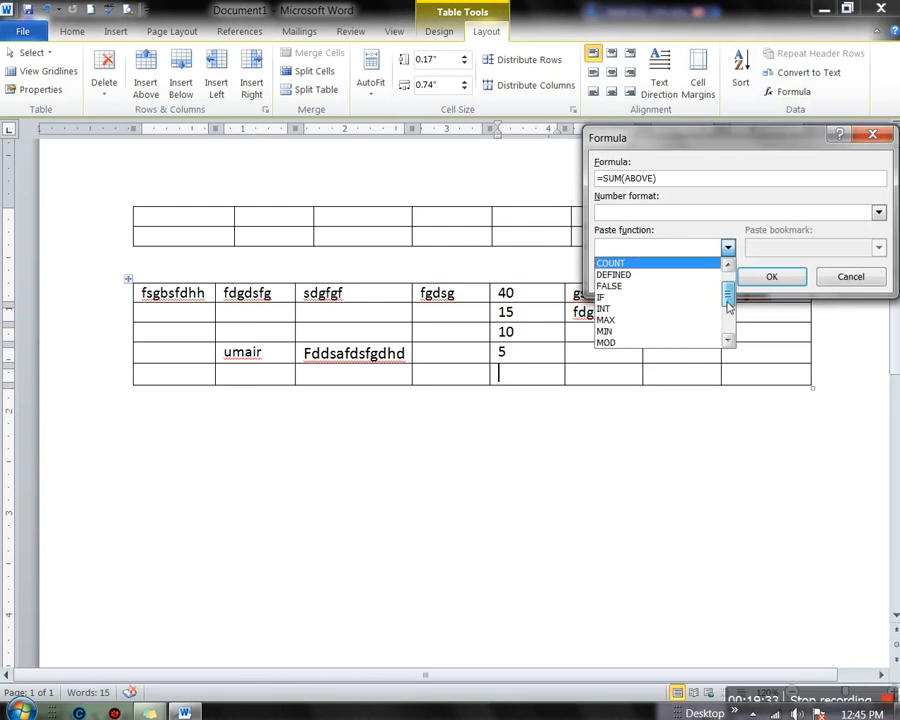
pyautogui.click(636, 320)
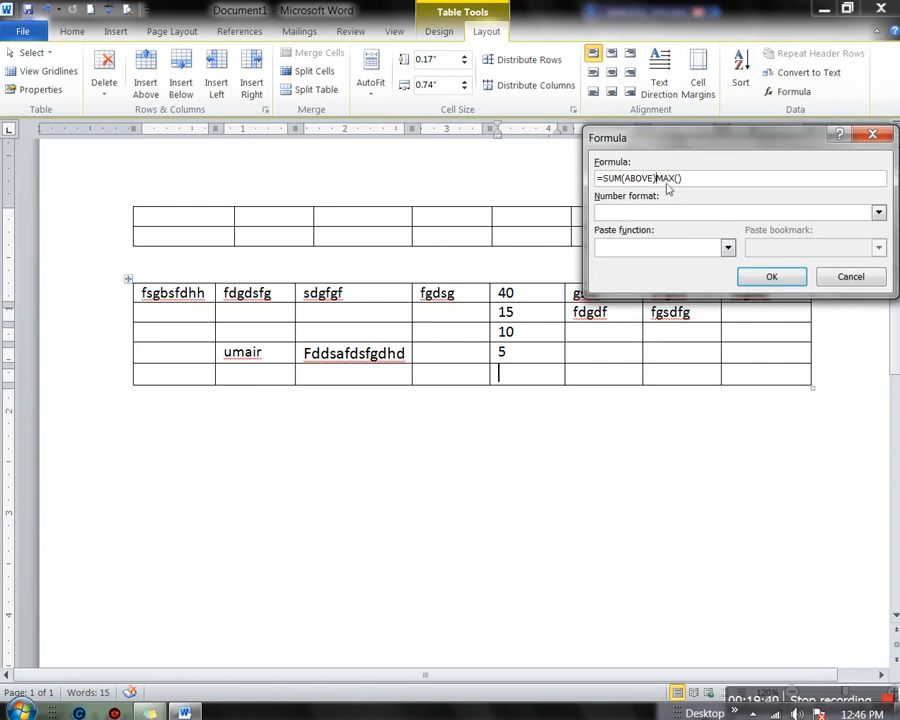
pyautogui.press('BackSpace')
pyautogui.press('BackSpace')
pyautogui.press('BackSpace')
pyautogui.press('BackSpace')
pyautogui.press('BackSpace')
pyautogui.press('BackSpace')
pyautogui.press('BackSpace')
pyautogui.press('BackSpace')
pyautogui.press('BackSpace')
pyautogui.press('BackSpace')
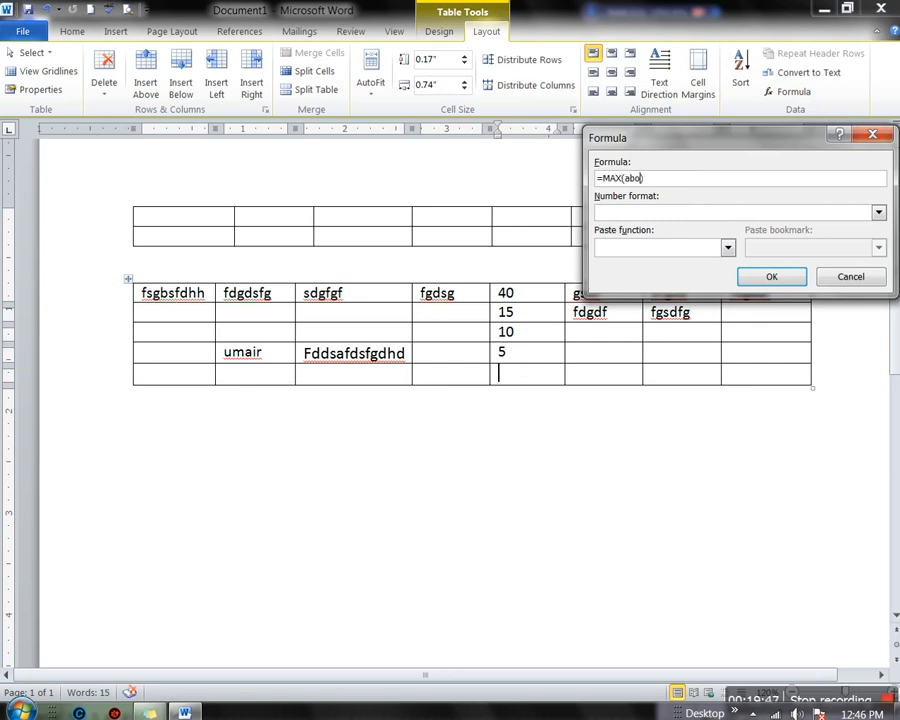
pyautogui.click(770, 277)
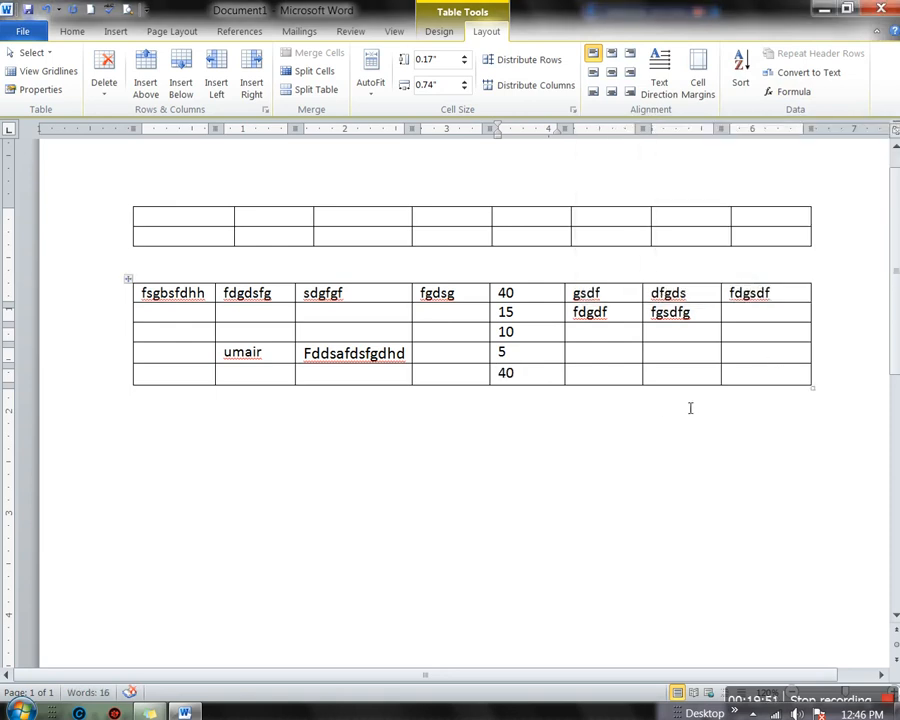
# Reopen the Formula dialog's function list, then close it without changes
pyautogui.click(794, 92)
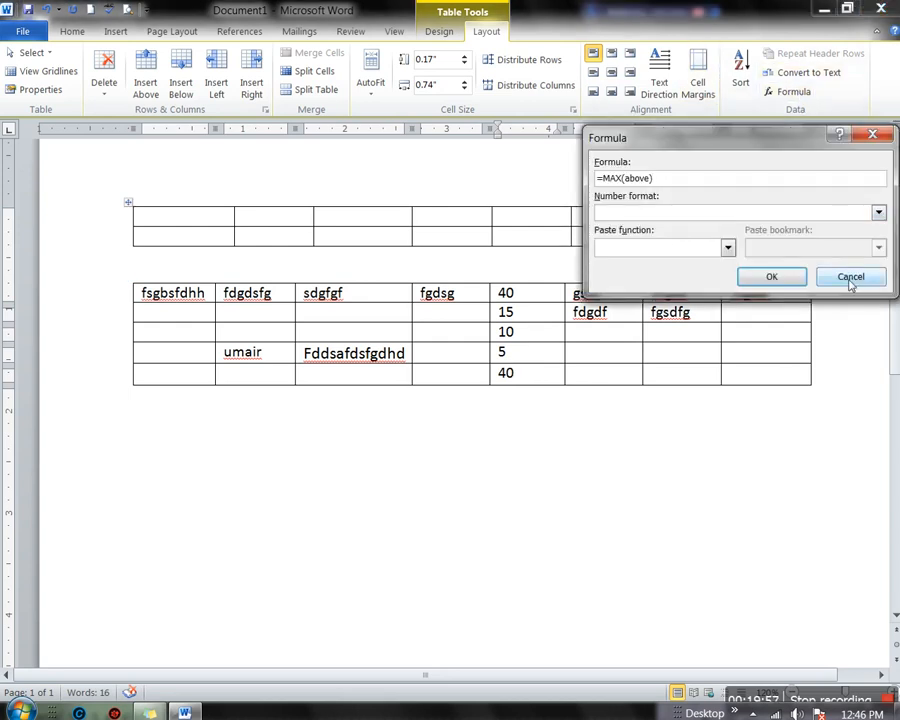
pyautogui.click(727, 247)
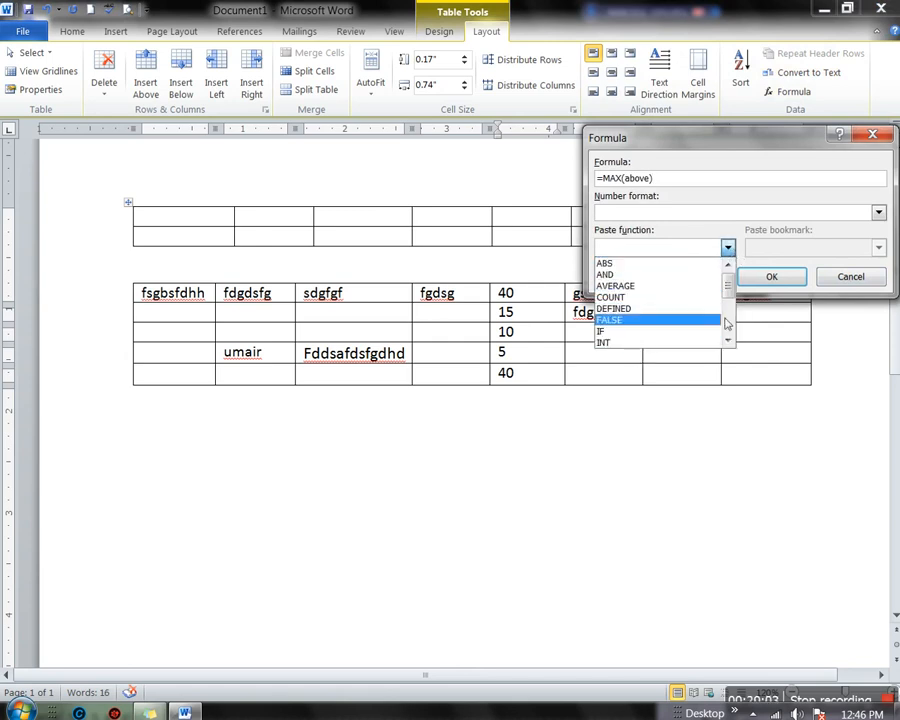
pyautogui.click(838, 282)
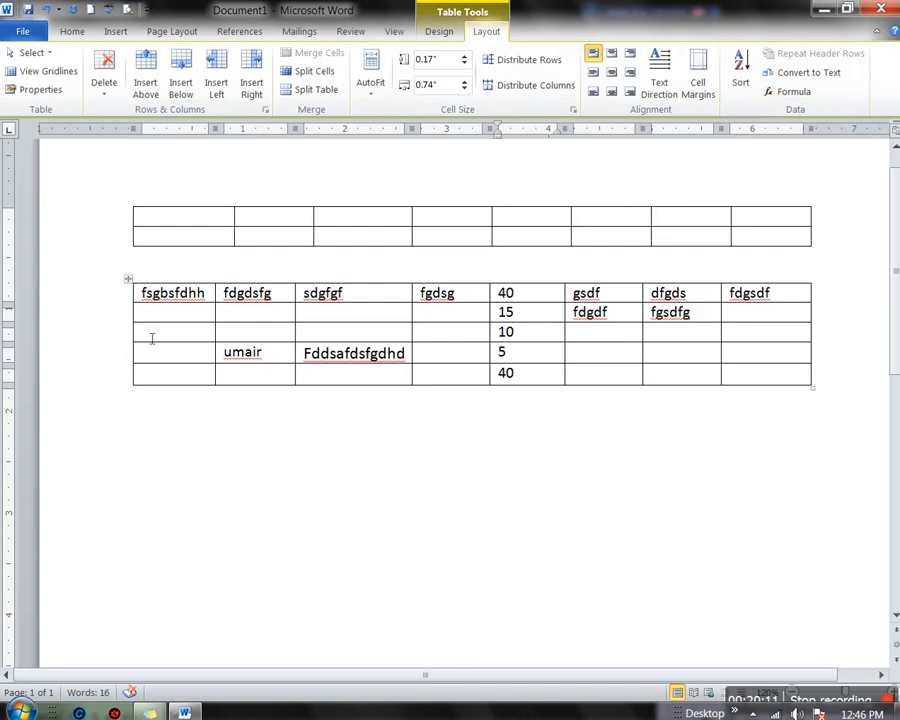
# Insert the new logo.png house picture below the data table
pyautogui.click(129, 280)
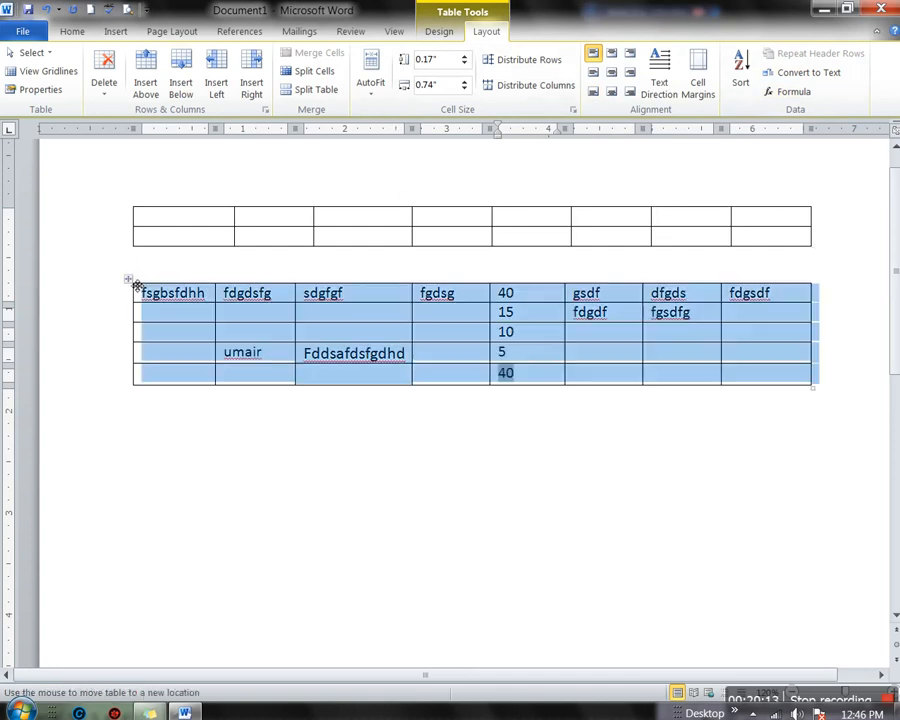
pyautogui.click(117, 33)
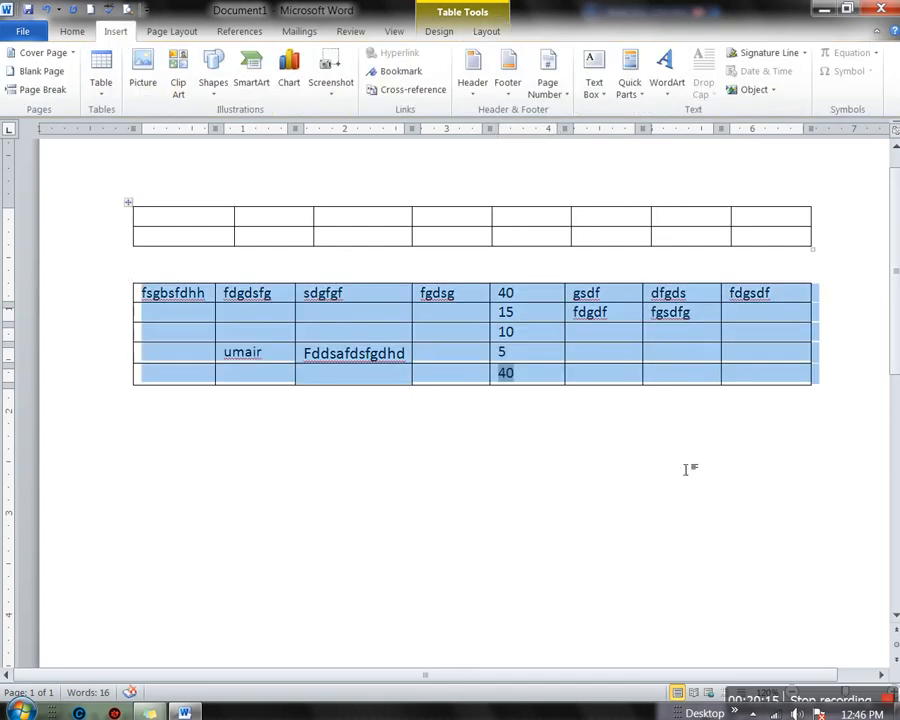
pyautogui.click(276, 590)
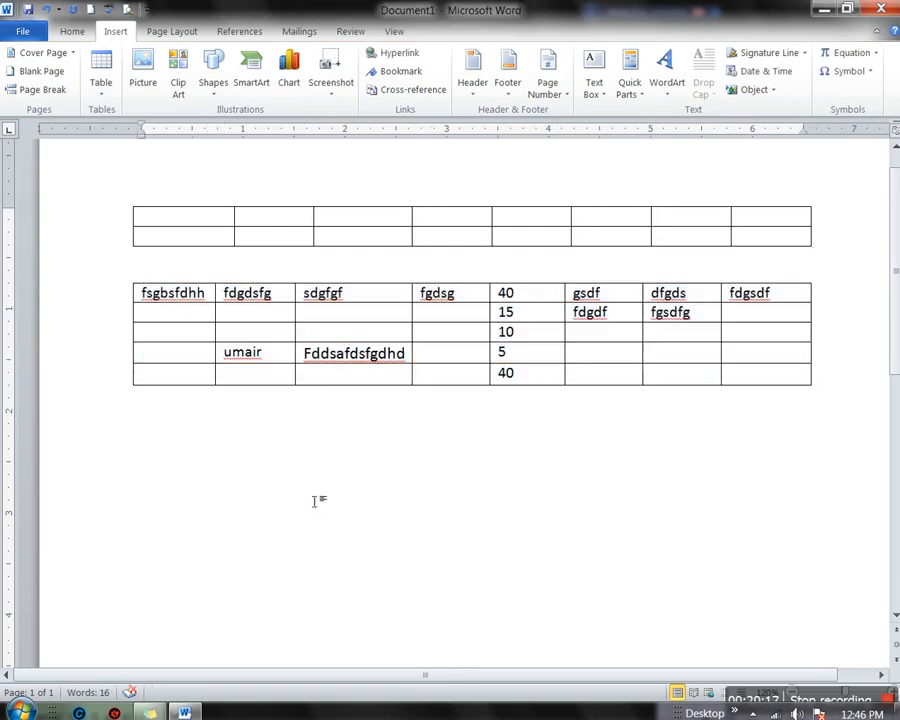
pyautogui.click(146, 92)
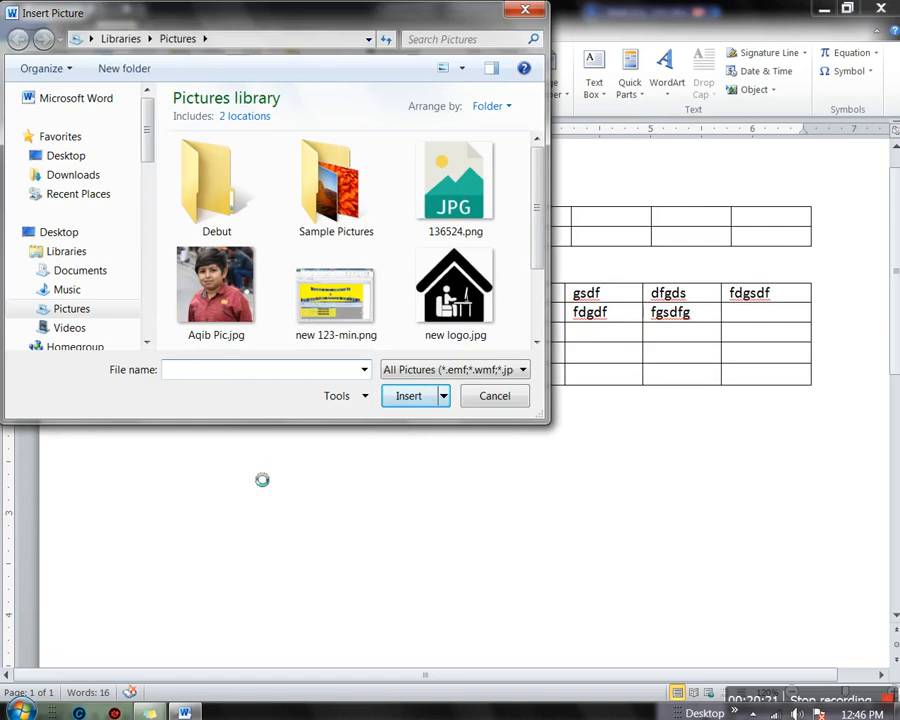
pyautogui.click(447, 318)
pyautogui.click(400, 398)
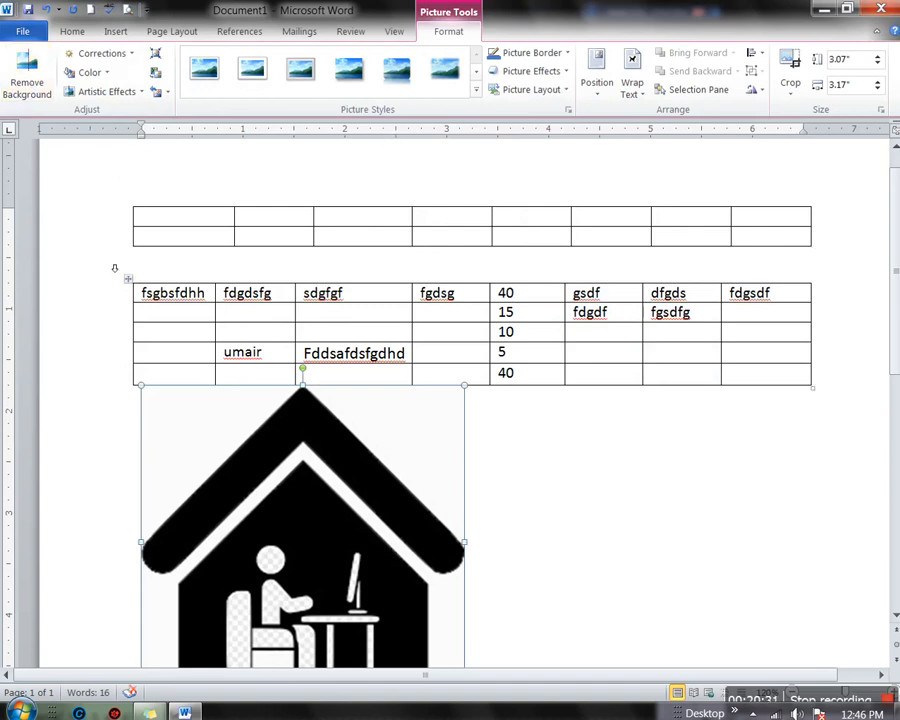
# Apply Brightness 0% Contrast -20%, a light orange recolor and the soft last-row artistic effect to the house picture
pyautogui.click(128, 54)
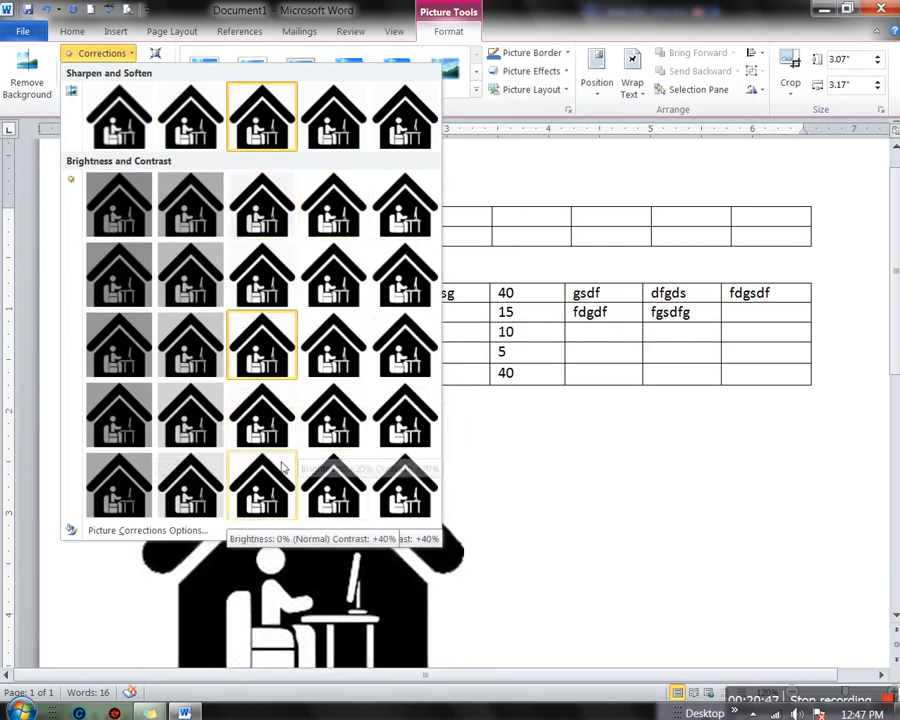
pyautogui.click(253, 272)
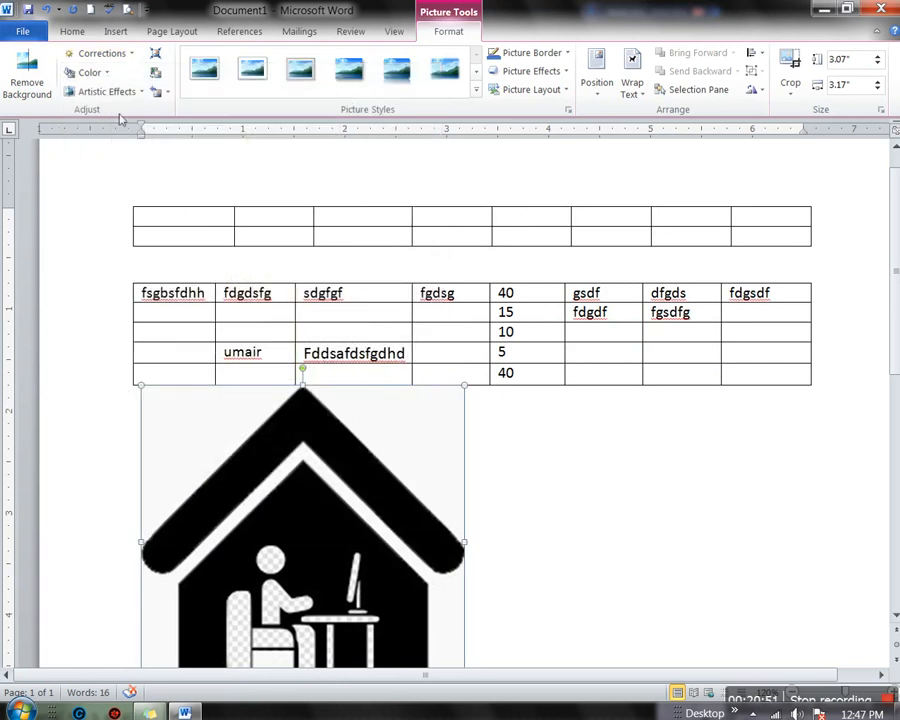
pyautogui.click(86, 73)
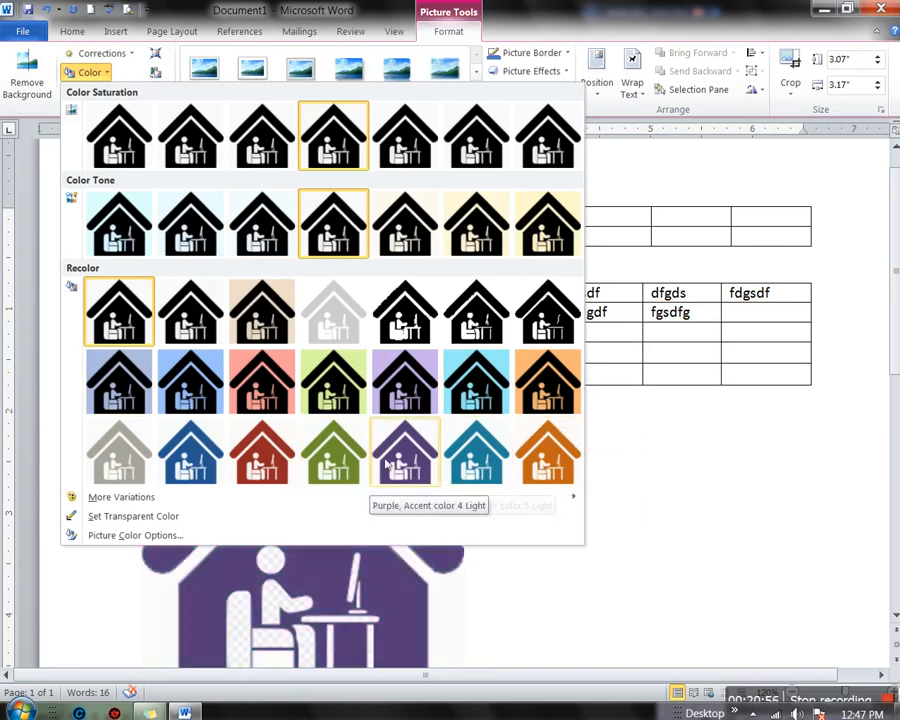
pyautogui.click(545, 452)
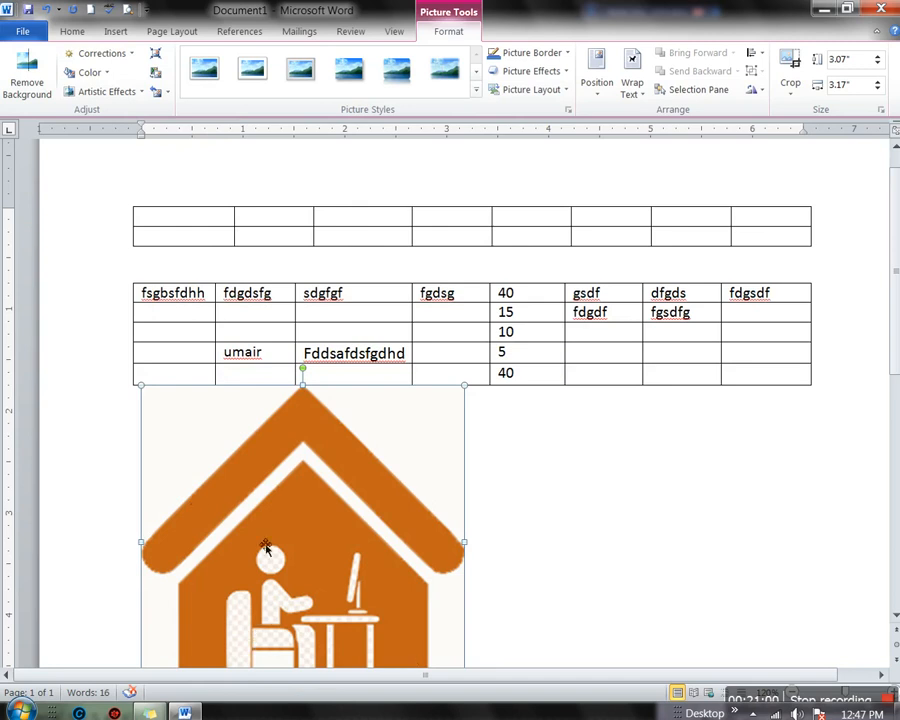
pyautogui.click(118, 91)
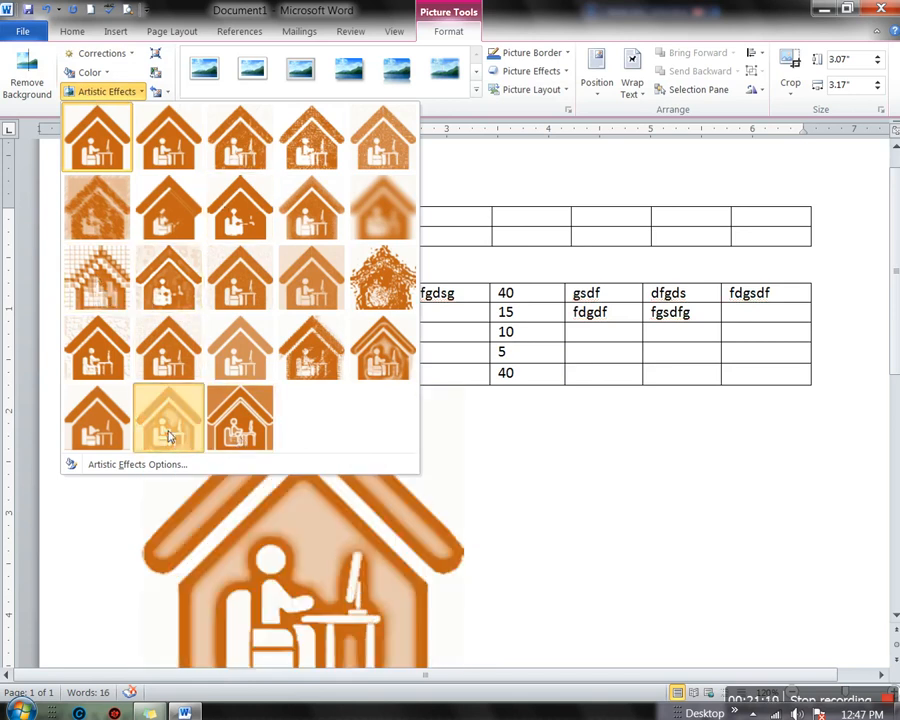
pyautogui.click(170, 430)
pyautogui.scroll(-3, 422, 495)
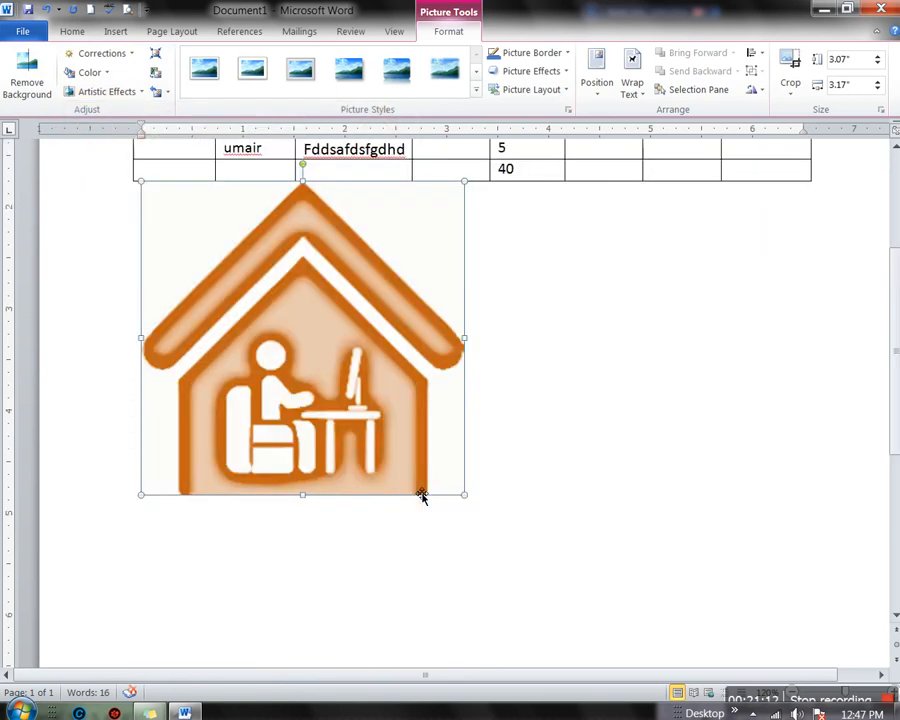
pyautogui.scroll(2, 422, 492)
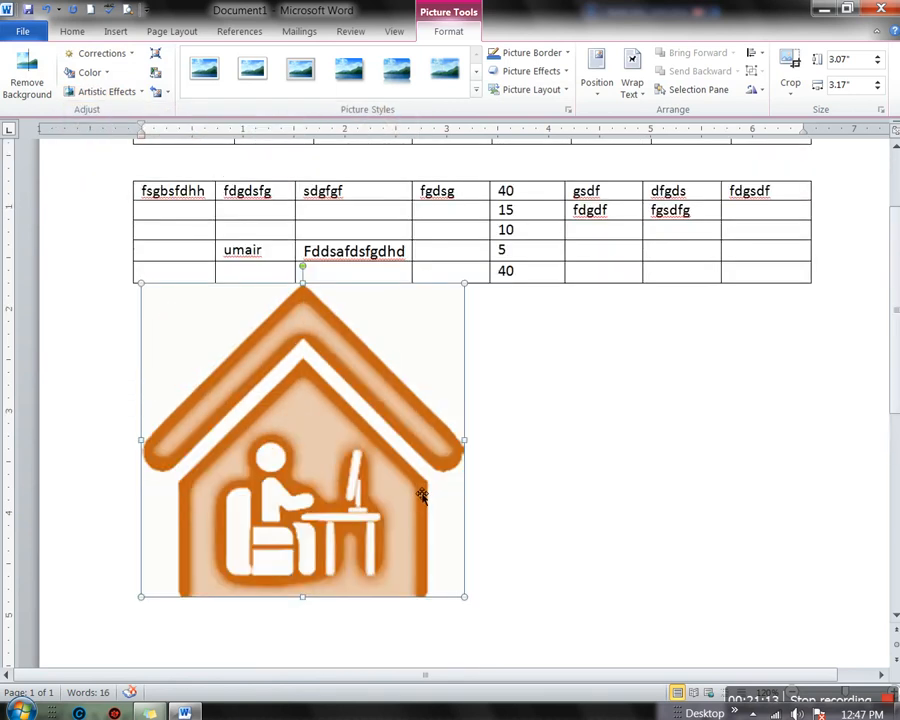
# Compress the house picture, crop its left and right sides, and compress it again
pyautogui.click(155, 56)
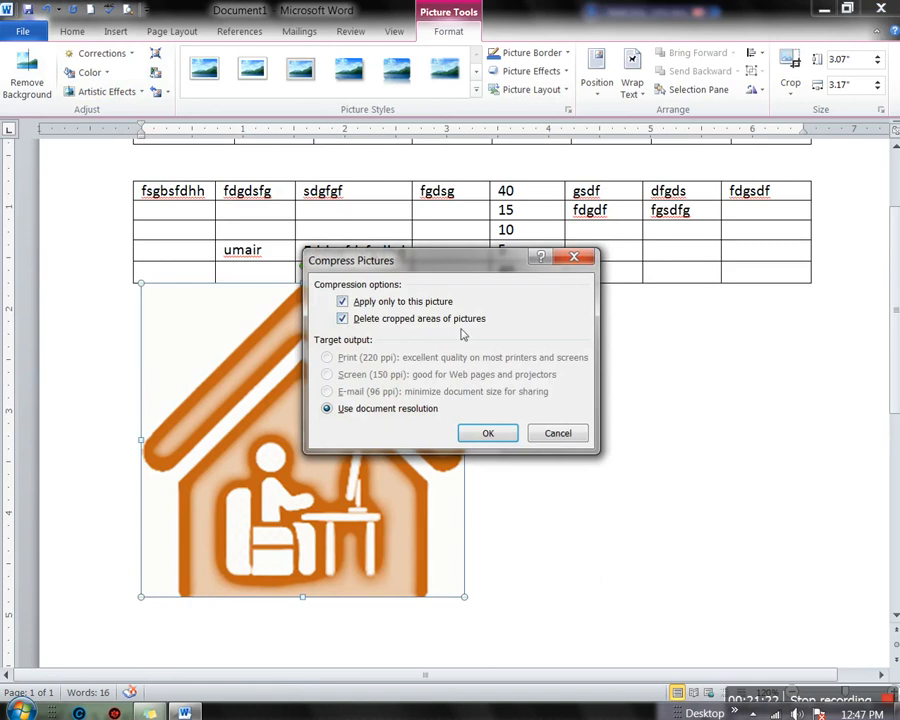
pyautogui.click(507, 434)
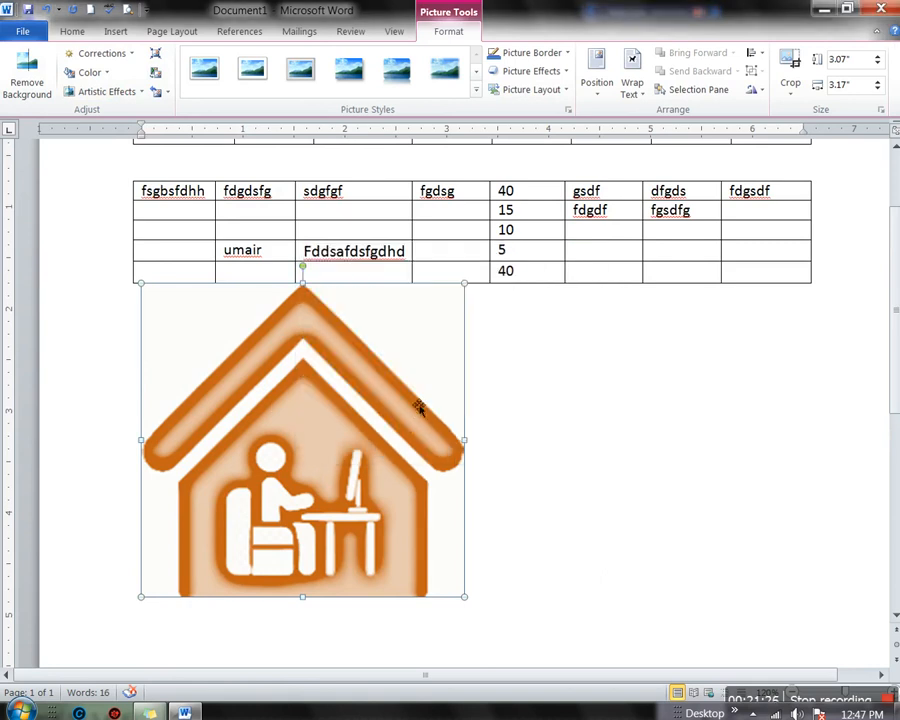
pyautogui.click(788, 62)
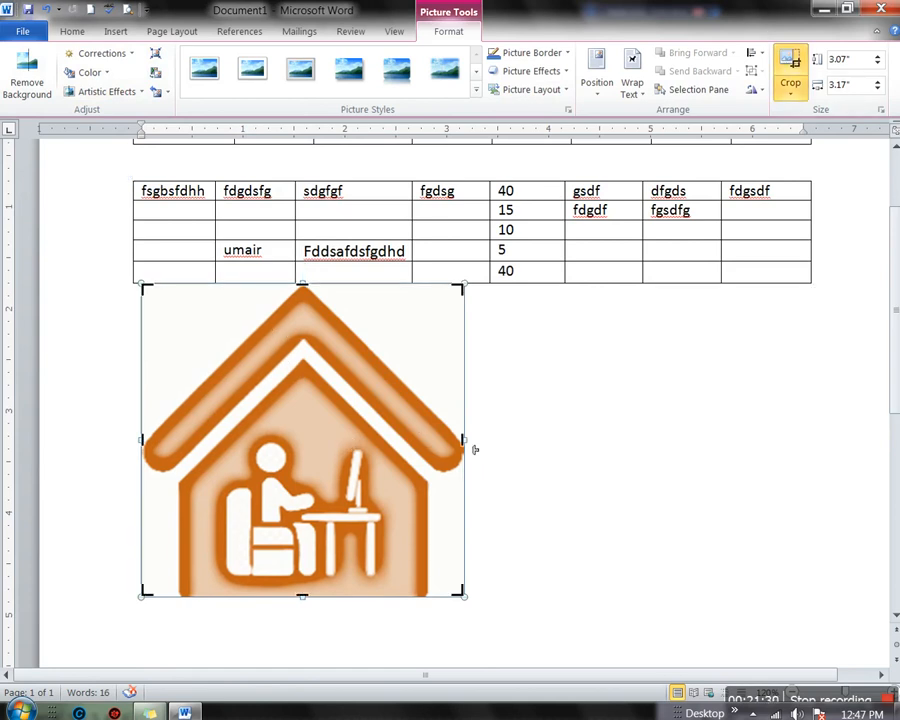
pyautogui.moveTo(470, 452); pyautogui.dragTo(412, 444)
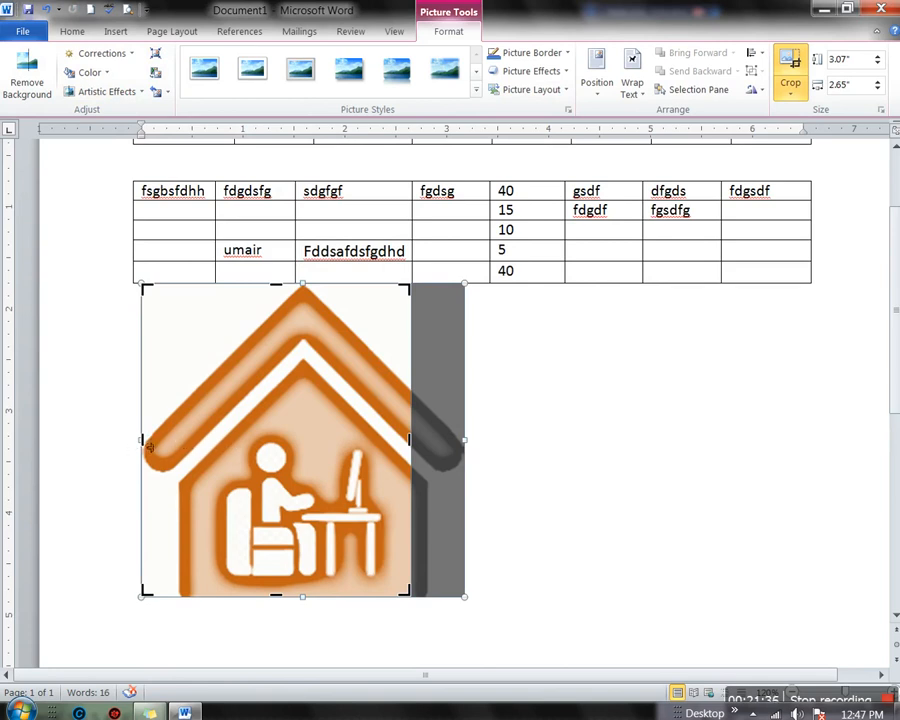
pyautogui.moveTo(157, 450); pyautogui.dragTo(182, 448)
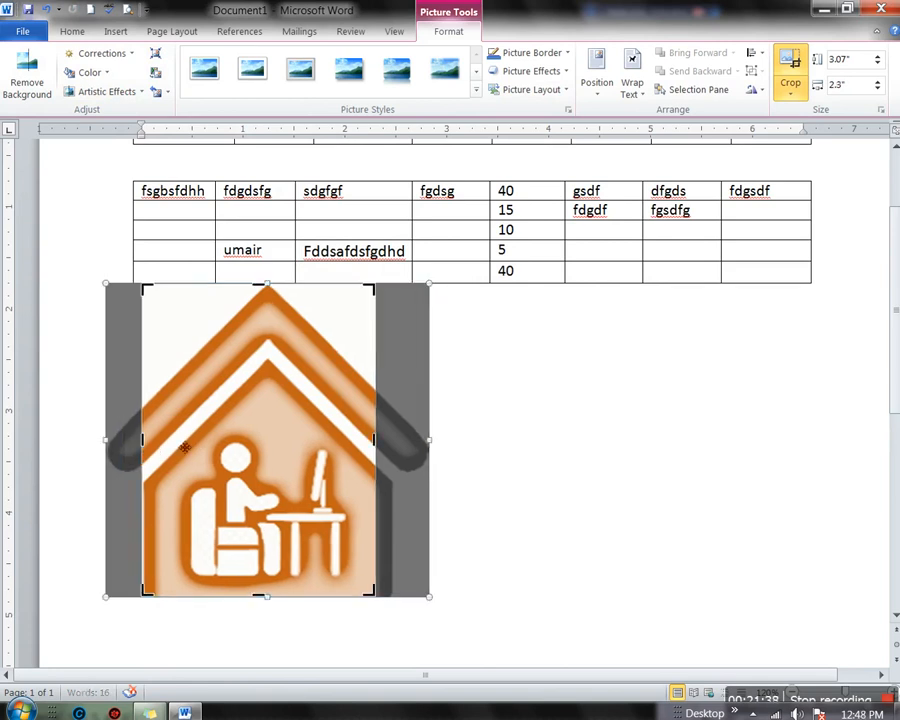
pyautogui.click(155, 54)
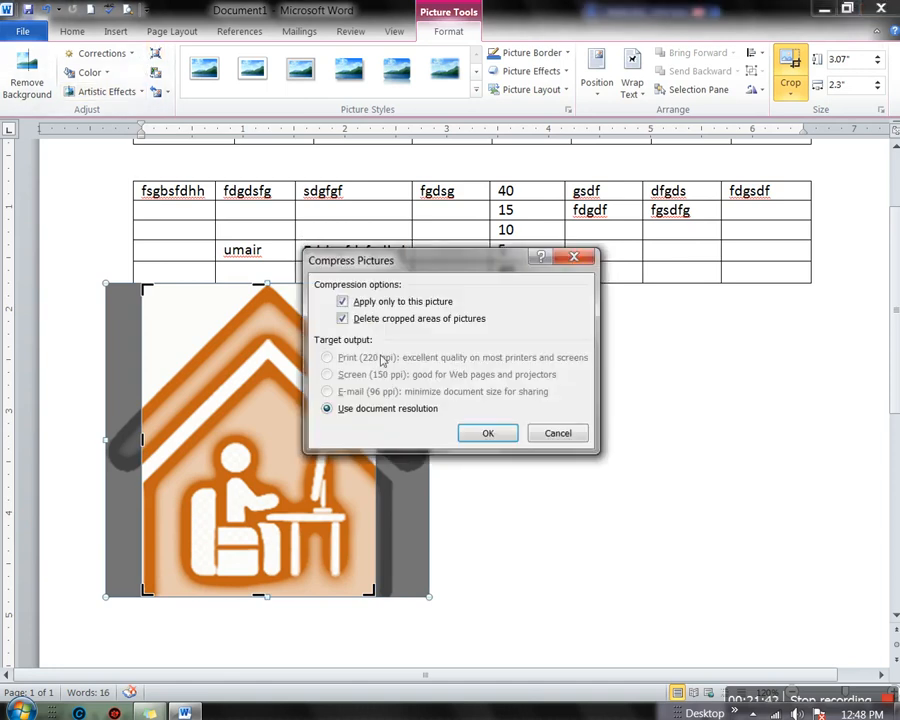
pyautogui.click(489, 433)
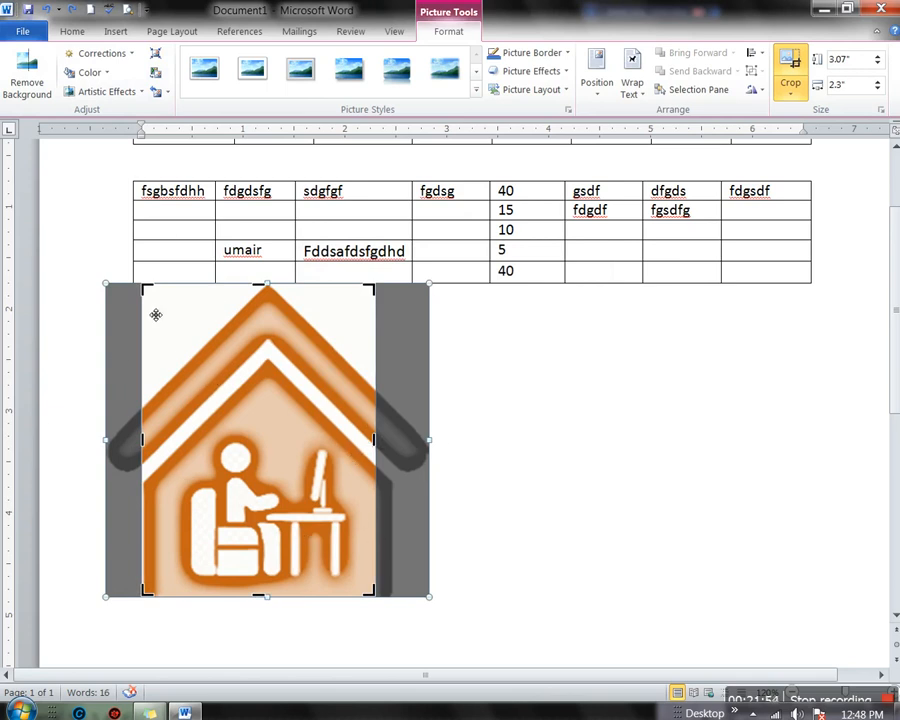
pyautogui.click(789, 68)
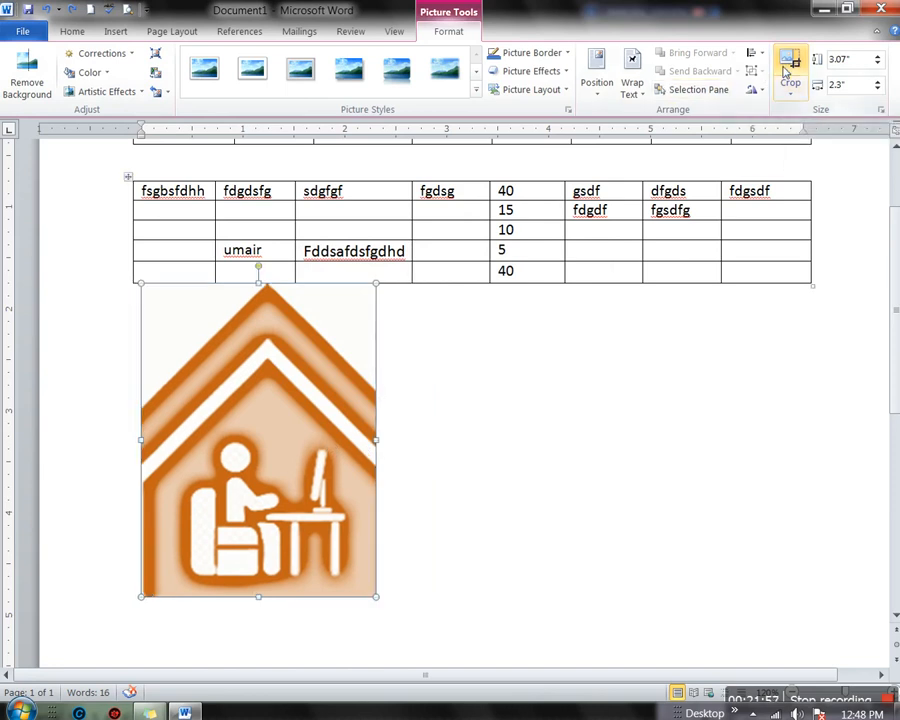
# Undo the crops and narrow the picture slightly to 3.07" by 3.28"
pyautogui.click(452, 493)
pyautogui.click(246, 424)
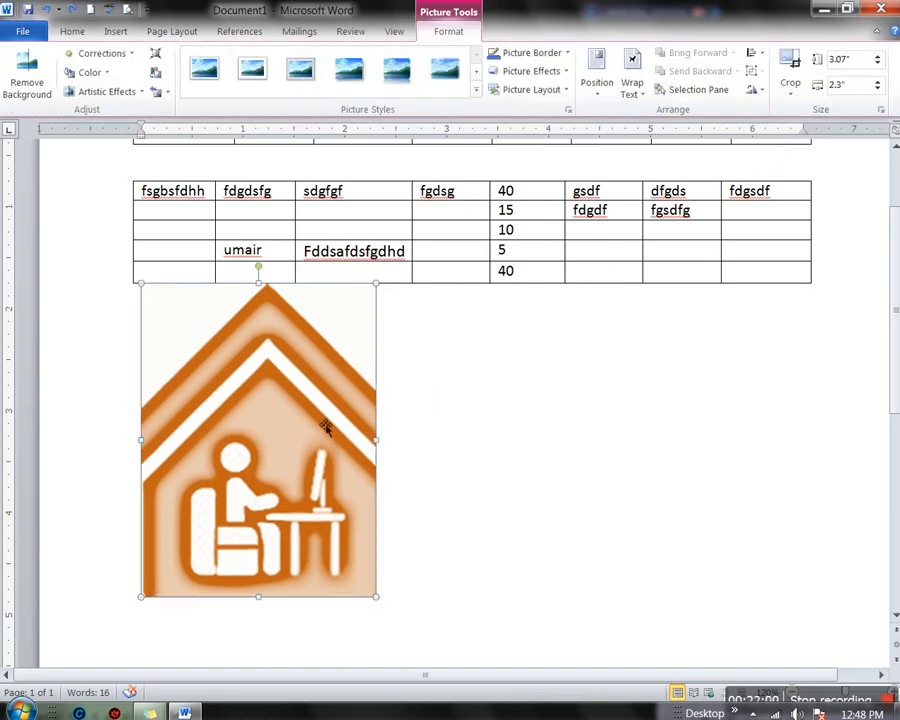
pyautogui.hotkey('ctrl', 'z')
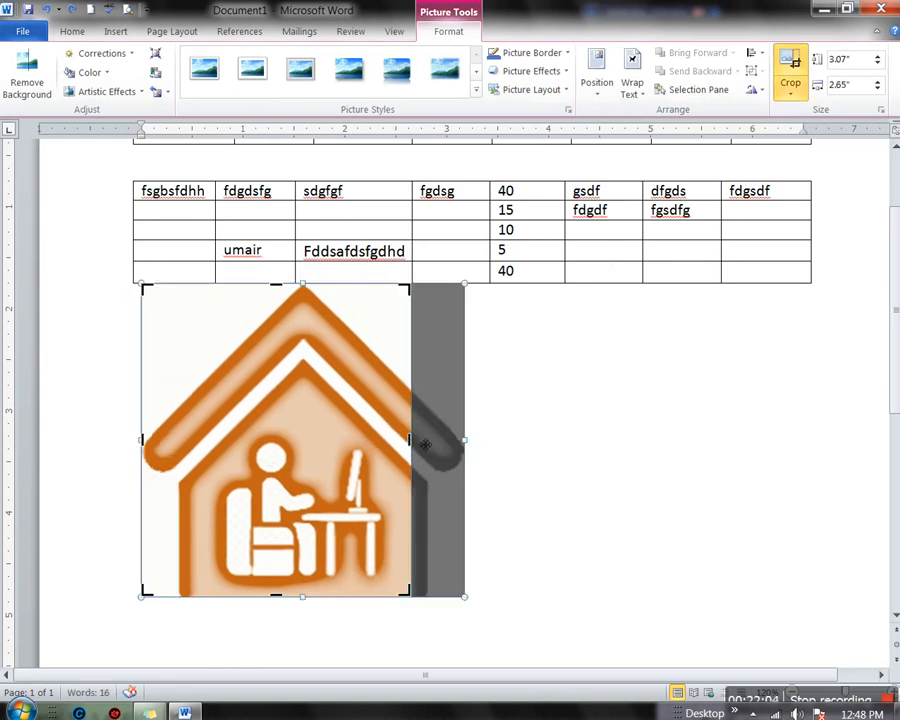
pyautogui.moveTo(422, 452); pyautogui.dragTo(476, 454)
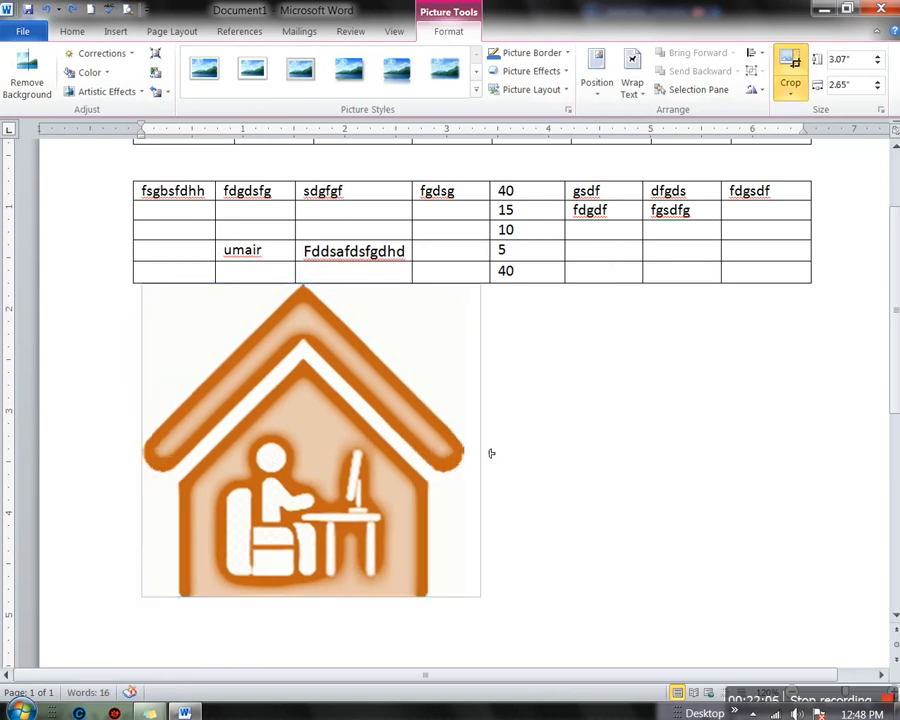
pyautogui.click(500, 452)
pyautogui.click(540, 452)
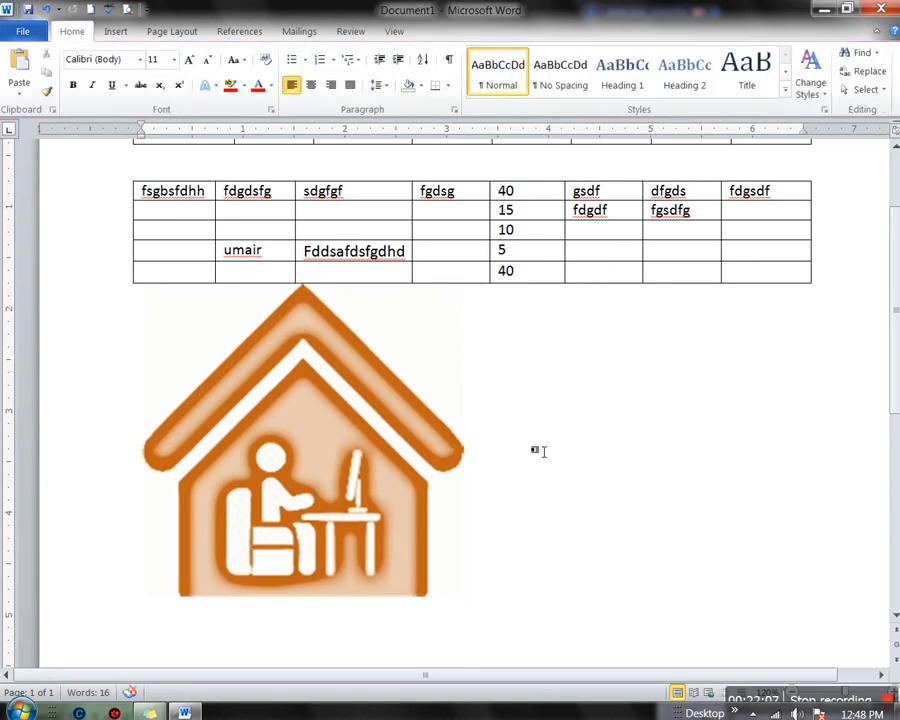
pyautogui.click(305, 412)
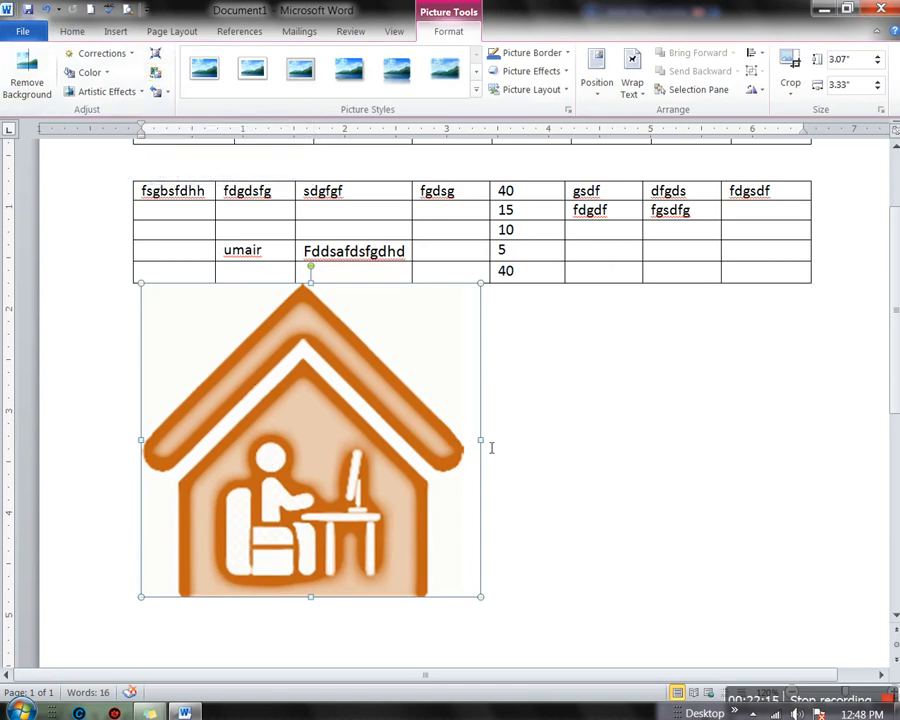
pyautogui.moveTo(494, 452); pyautogui.dragTo(482, 450)
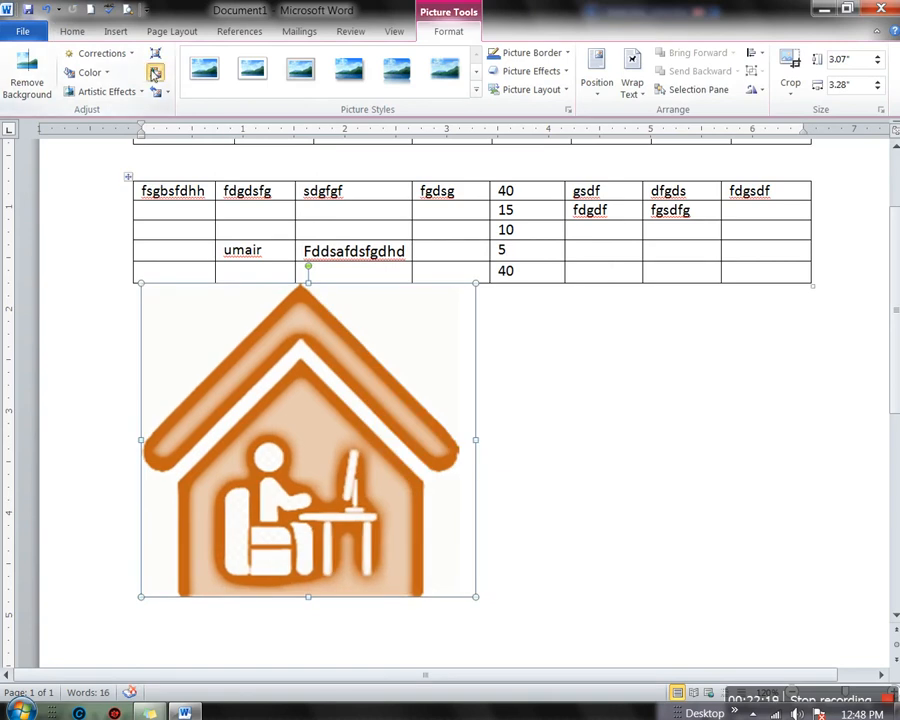
# Cancel Change Picture, dismiss the Reset Picture menu, then begin Remove Background on the house picture
pyautogui.click(155, 73)
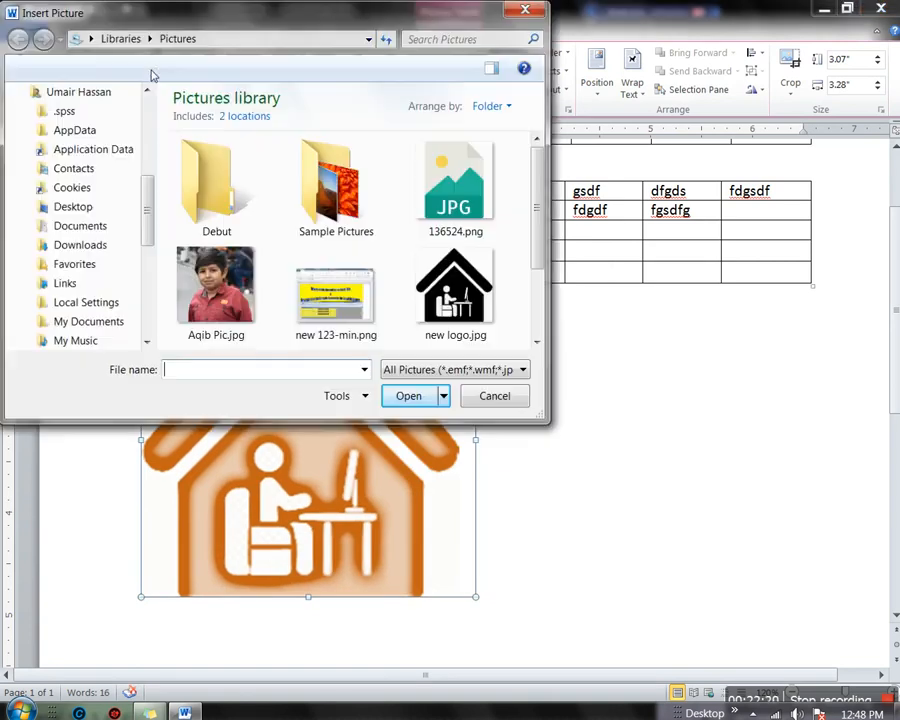
pyautogui.click(496, 397)
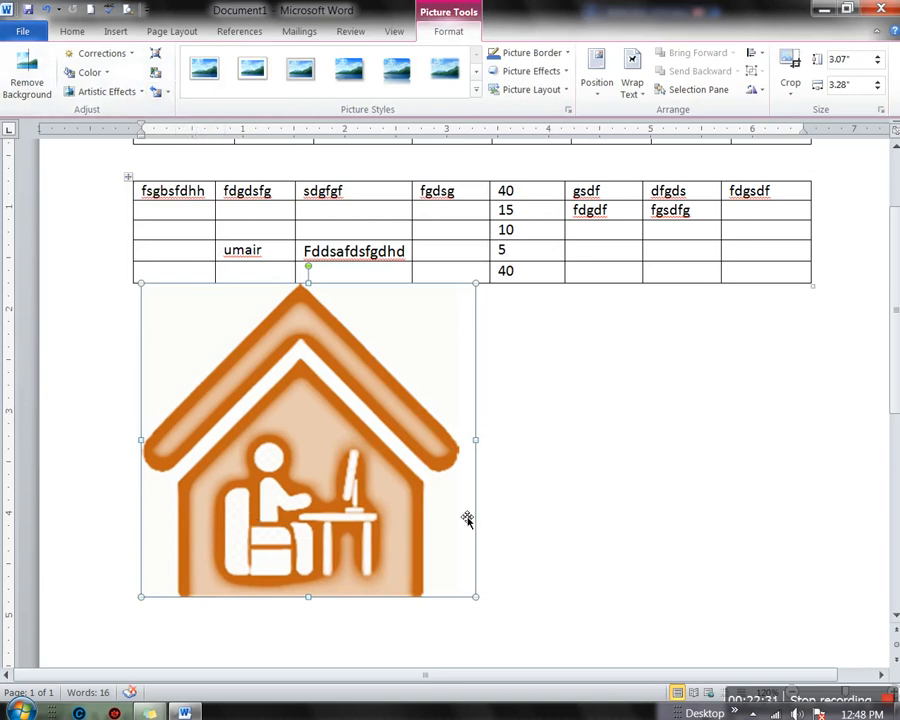
pyautogui.click(167, 92)
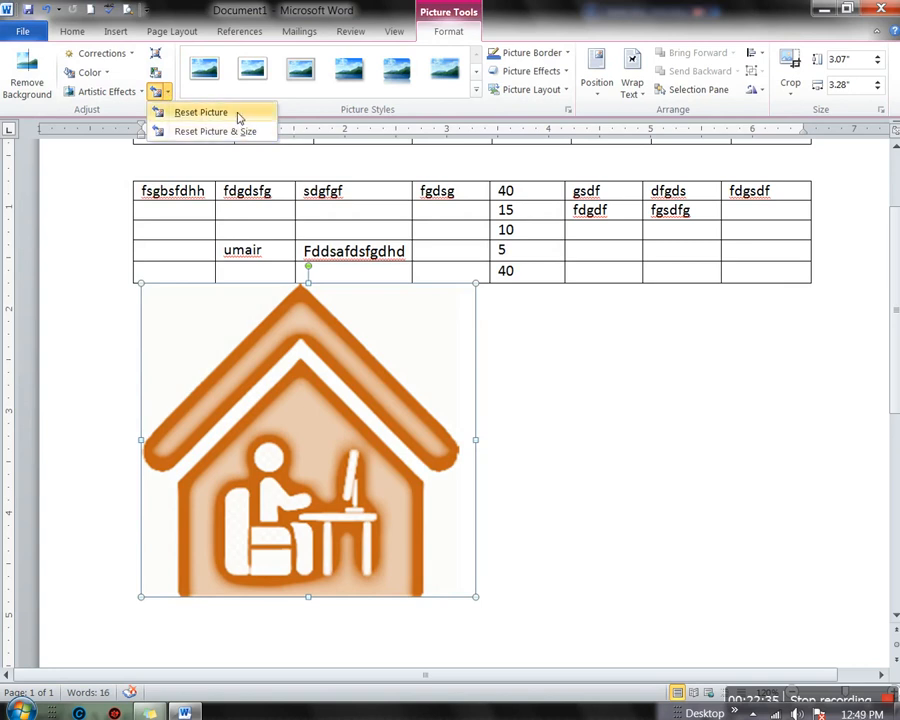
pyautogui.click(341, 386)
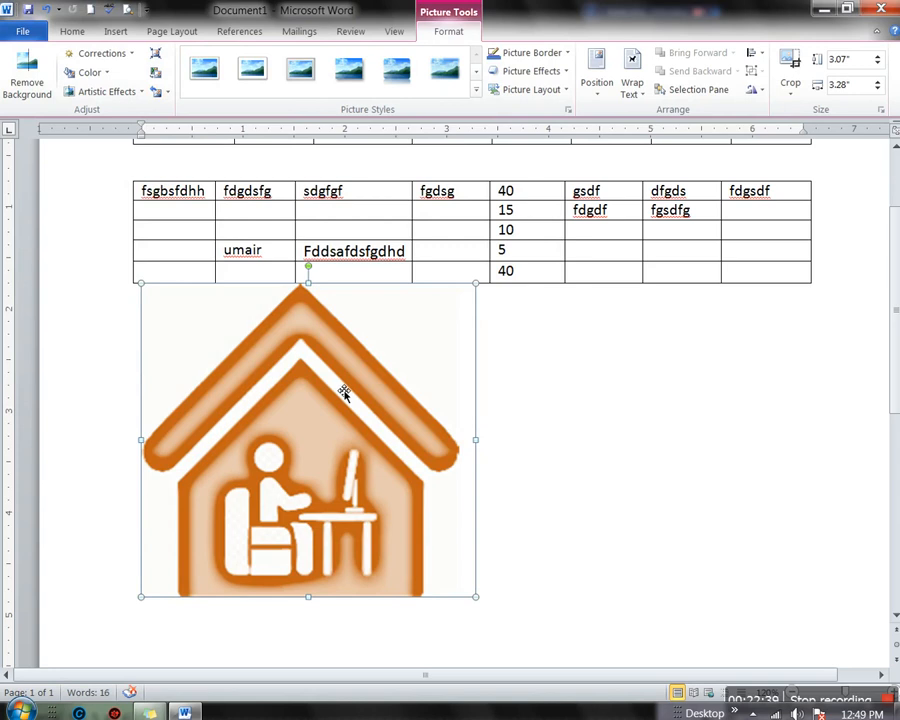
pyautogui.click(27, 75)
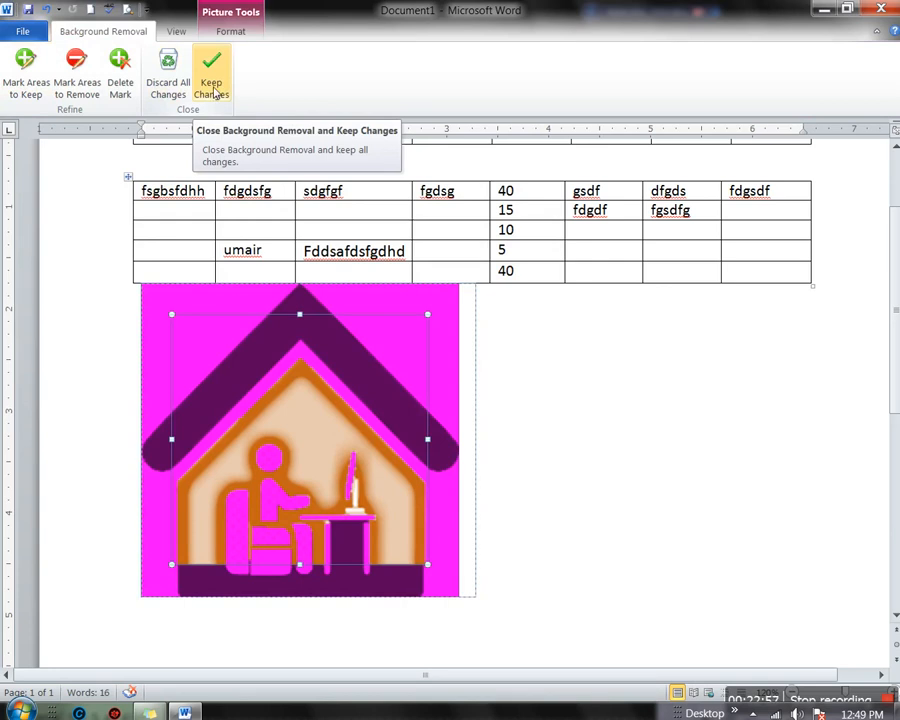
# Keep the background removal, try moving the picture, then undo the removal with Ctrl+Z
pyautogui.click(190, 33)
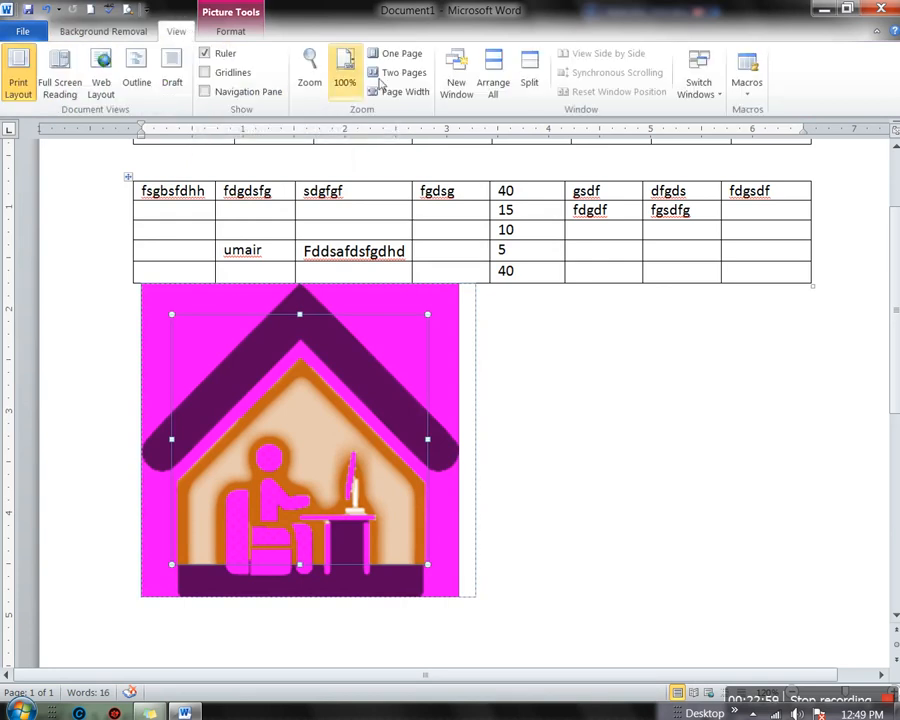
pyautogui.click(117, 33)
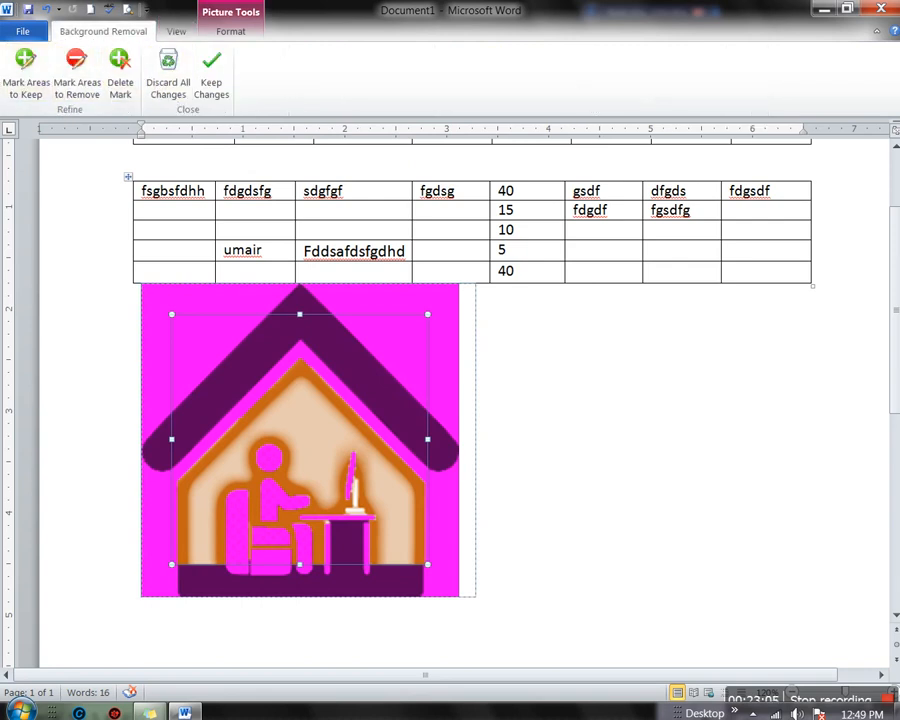
pyautogui.click(210, 80)
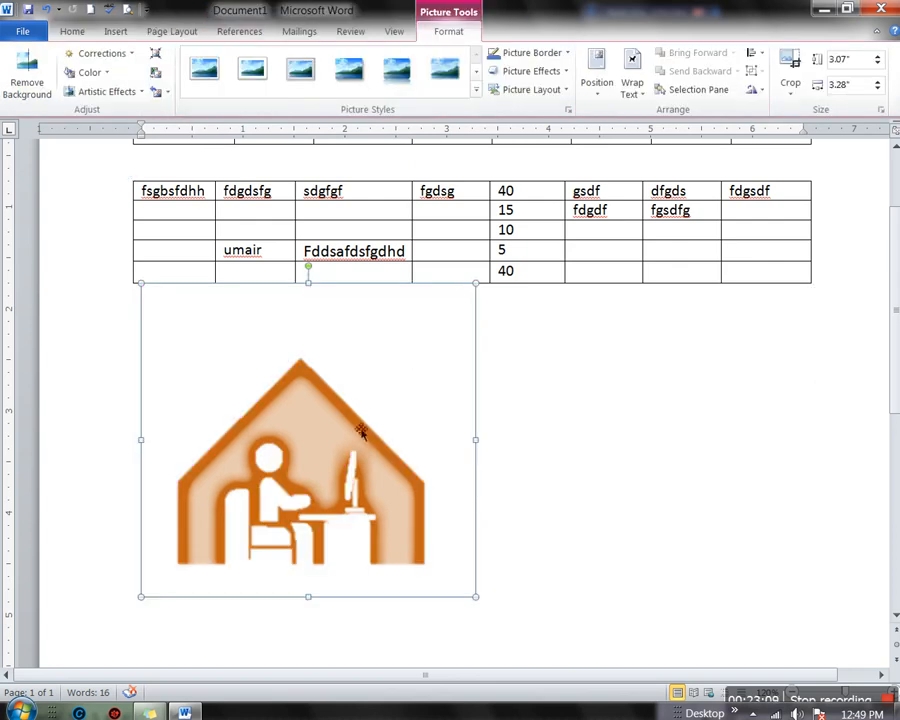
pyautogui.scroll(-2, 361, 421)
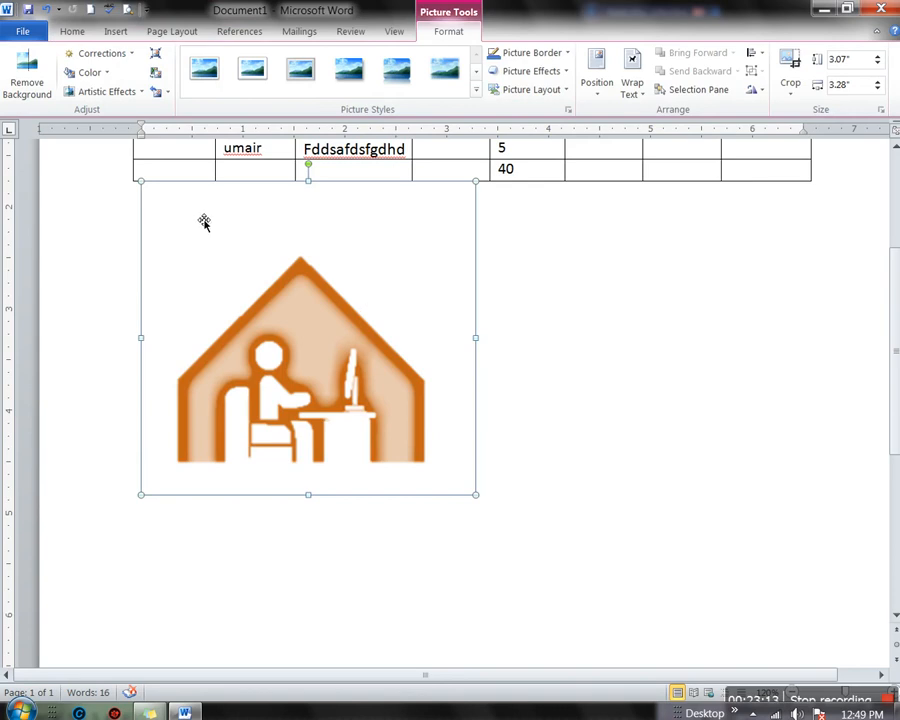
pyautogui.moveTo(324, 366); pyautogui.dragTo(350, 328)
pyautogui.moveTo(342, 384); pyautogui.dragTo(338, 443)
pyautogui.hotkey('ctrl', 'z')
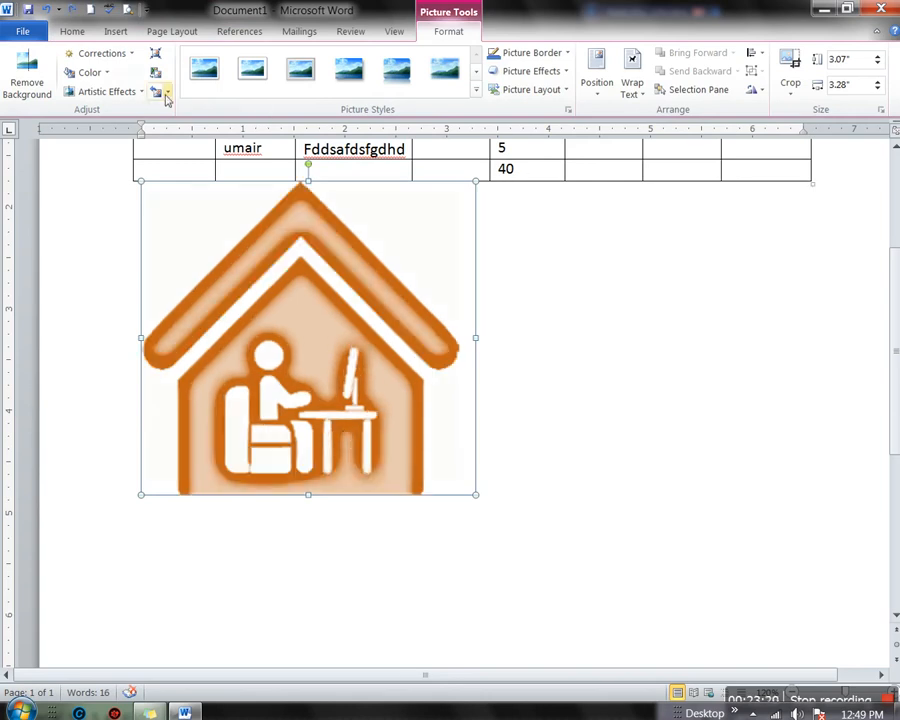
# Give the picture the Metal Oval style, a blue border and a Perspective Diagonal Upper Left shadow
pyautogui.click(477, 90)
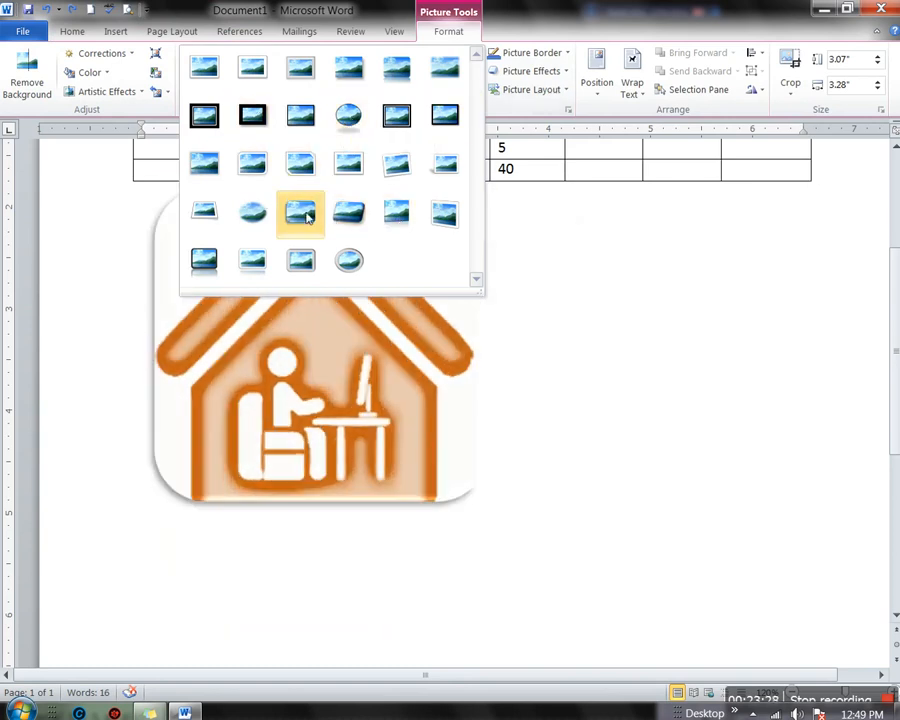
pyautogui.click(349, 262)
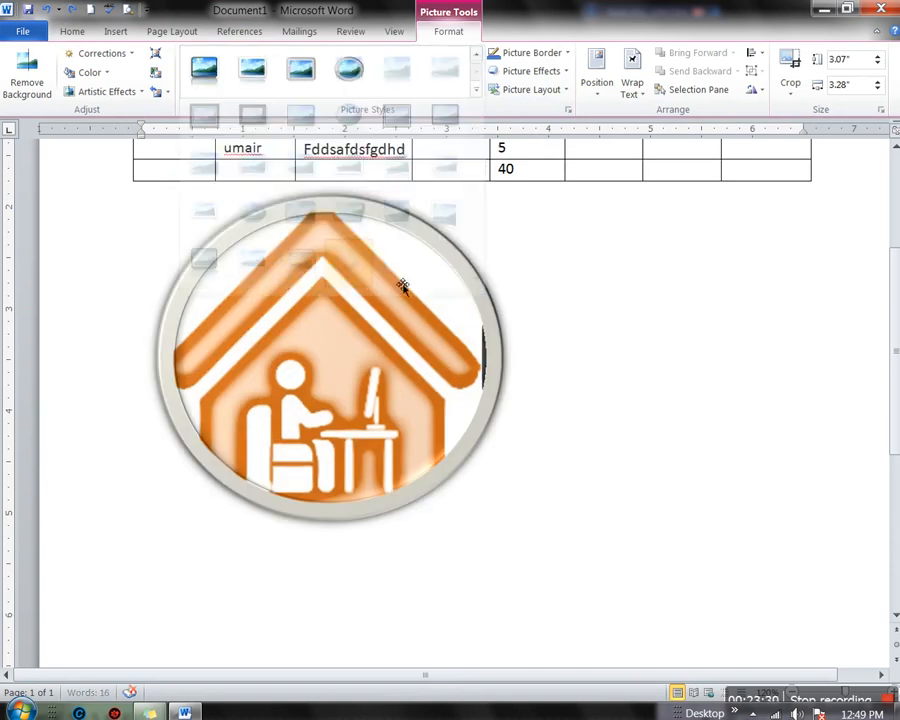
pyautogui.click(558, 53)
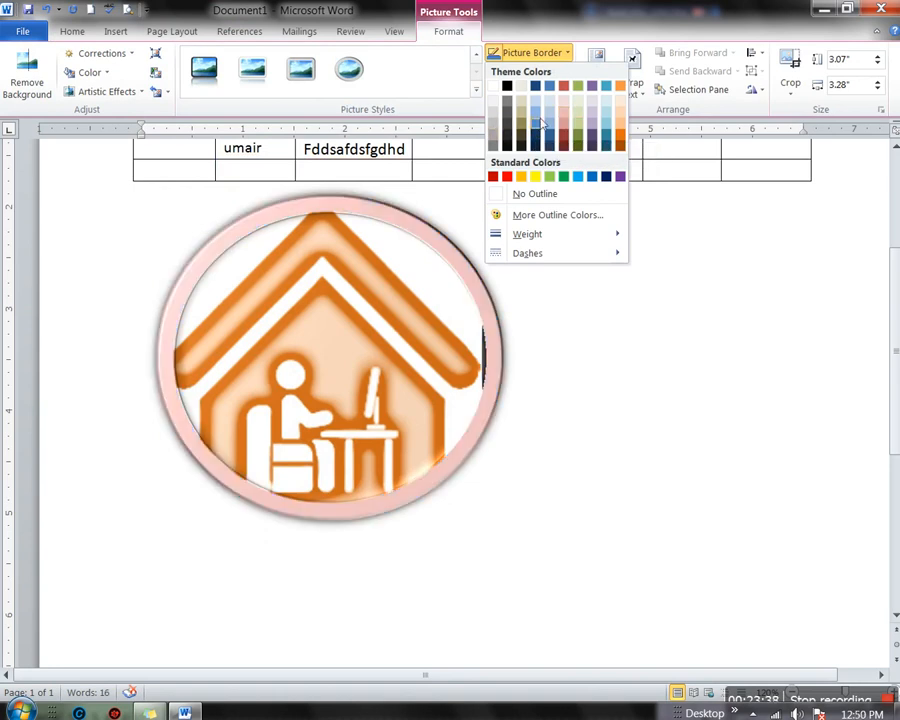
pyautogui.click(533, 124)
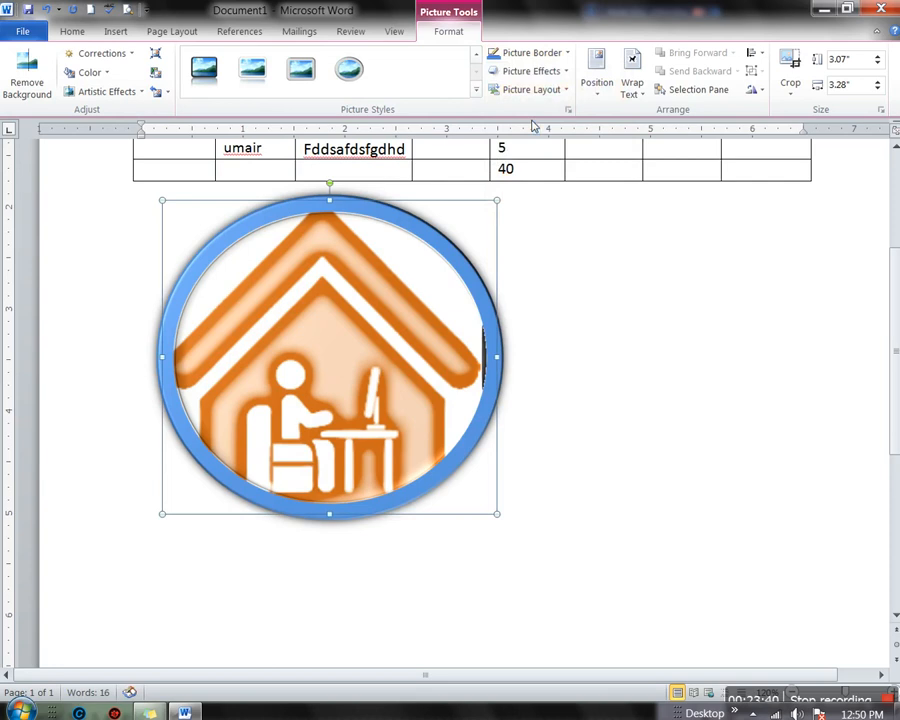
pyautogui.click(553, 75)
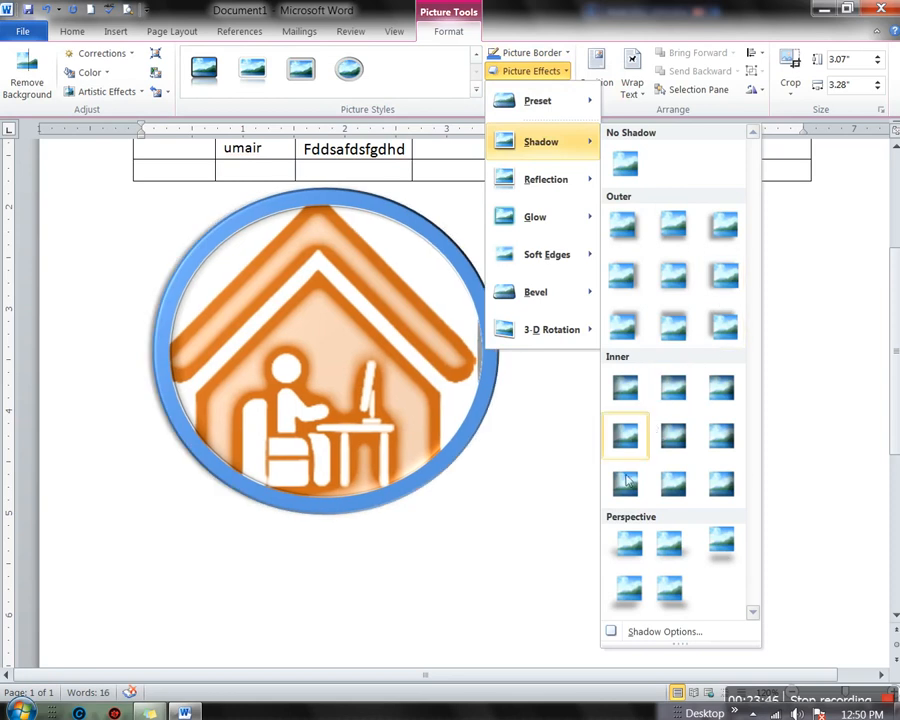
pyautogui.click(631, 556)
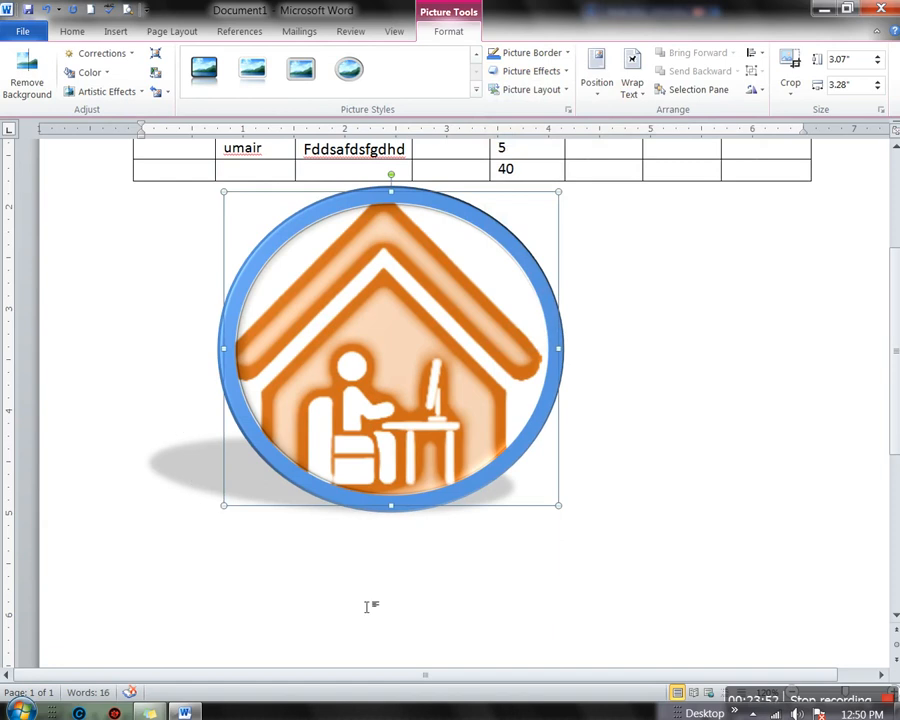
pyautogui.click(567, 91)
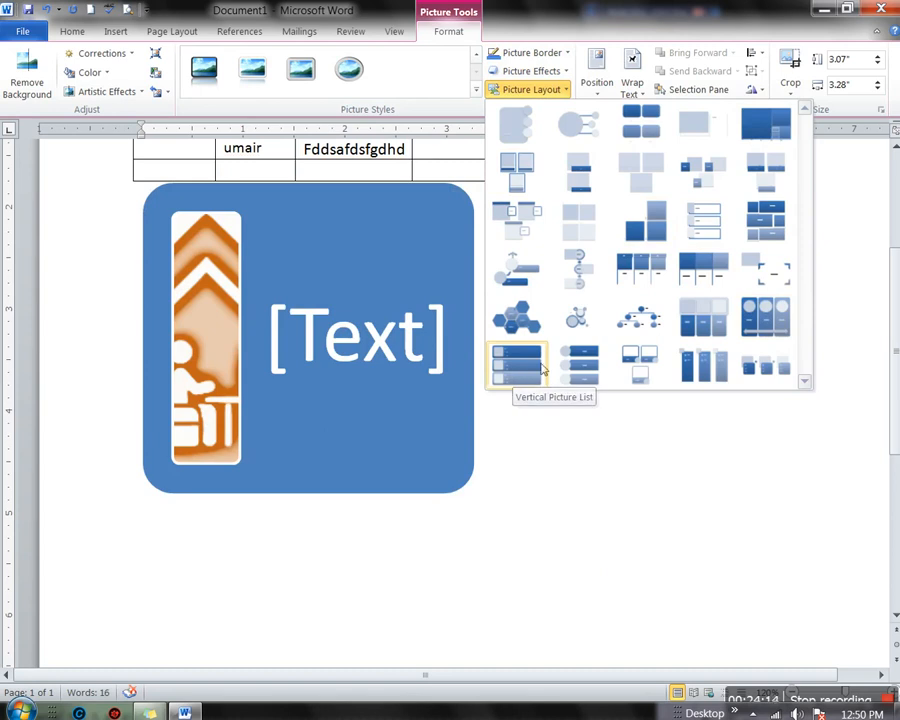
# Choose the Continuous Picture List layout, placing the house in a circle above a wide arrow
pyautogui.click(765, 320)
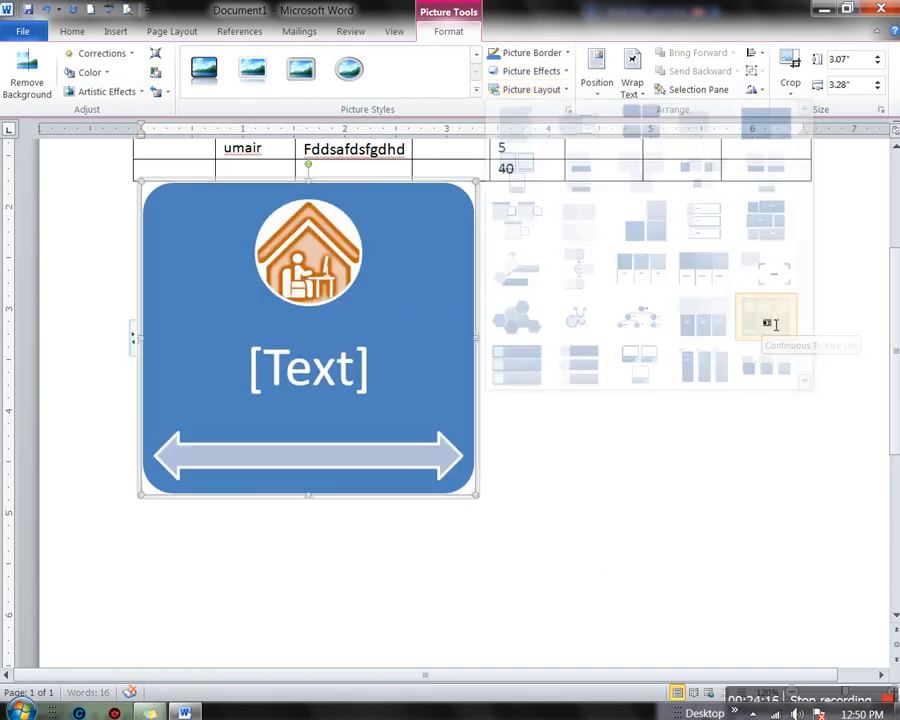
# Type 'fdghdfh' in the SmartArt shape, add a second shape and add a bullet
pyautogui.click(357, 371)
pyautogui.write('fdghdfh')
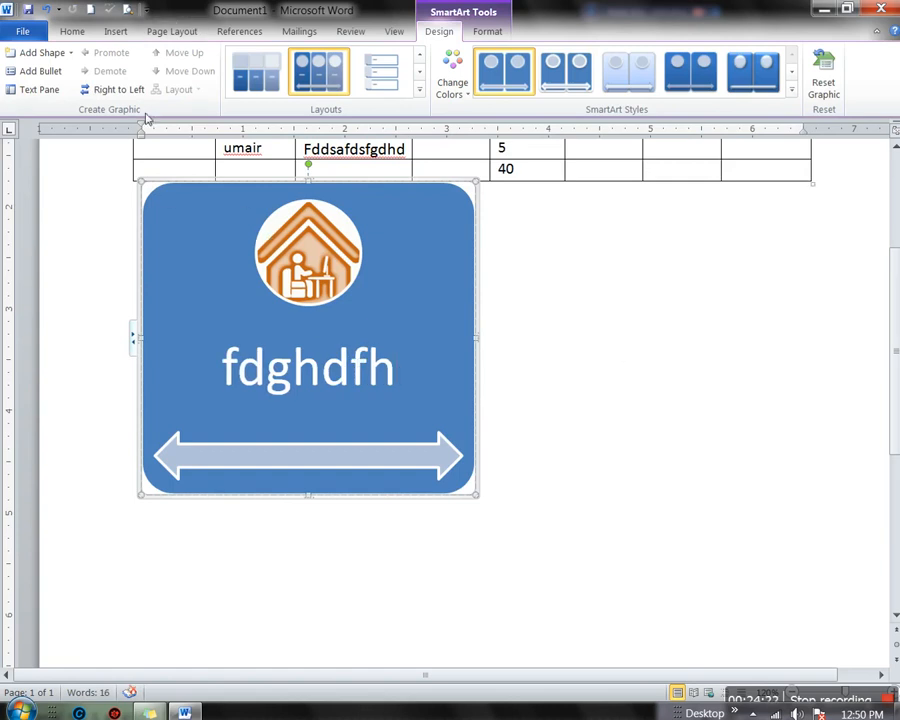
pyautogui.click(60, 54)
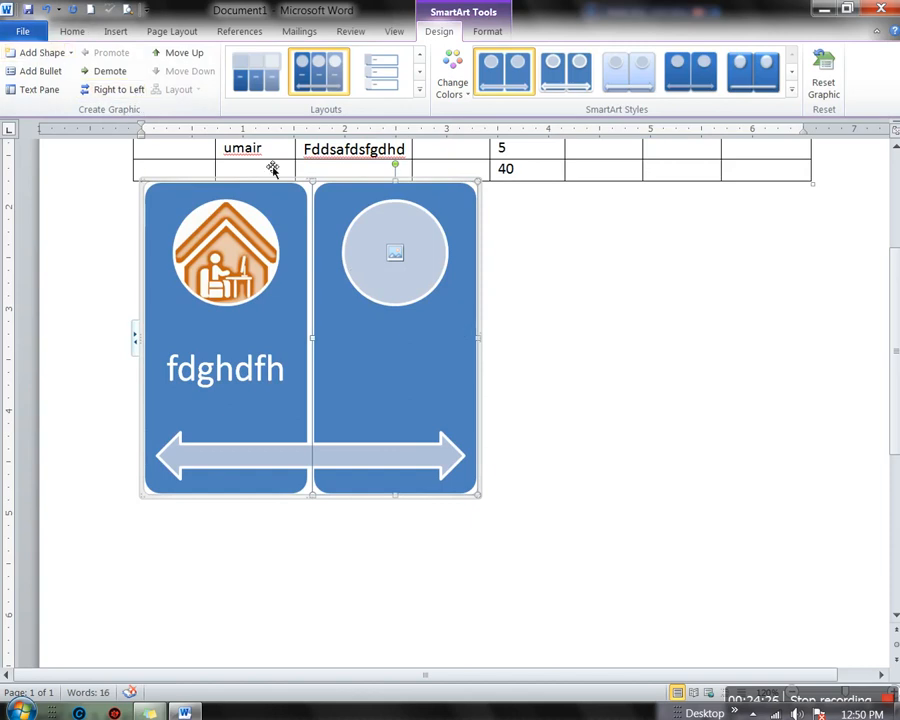
pyautogui.click(28, 77)
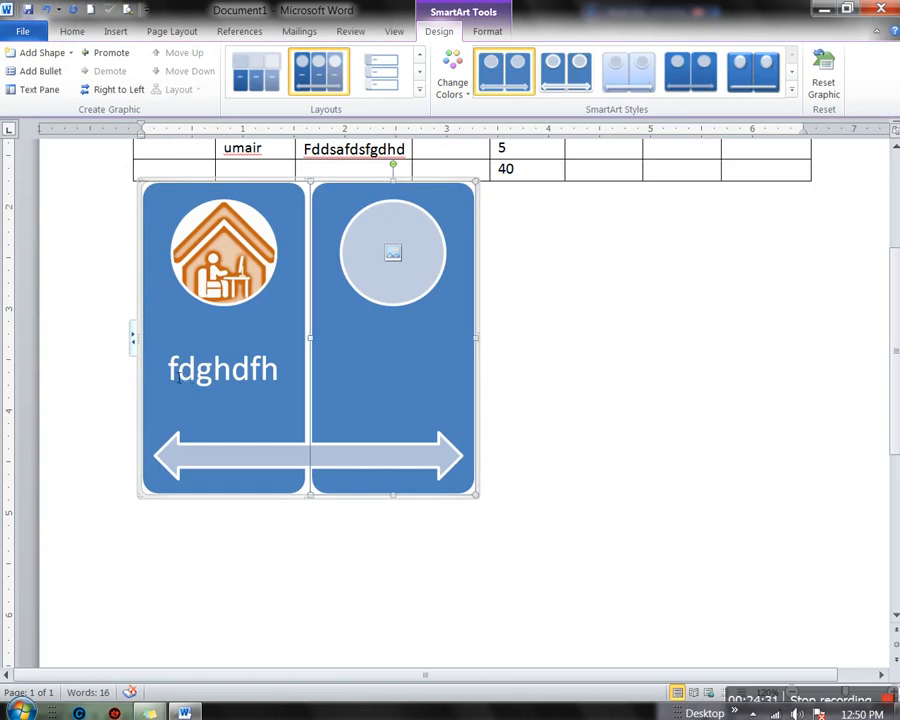
# Add the line 'jfhjjgfgfjf' and bullets 'hfdhdfhfh', 'hjkhgkgh' and 'hjfh' to the first panel
pyautogui.click(176, 376)
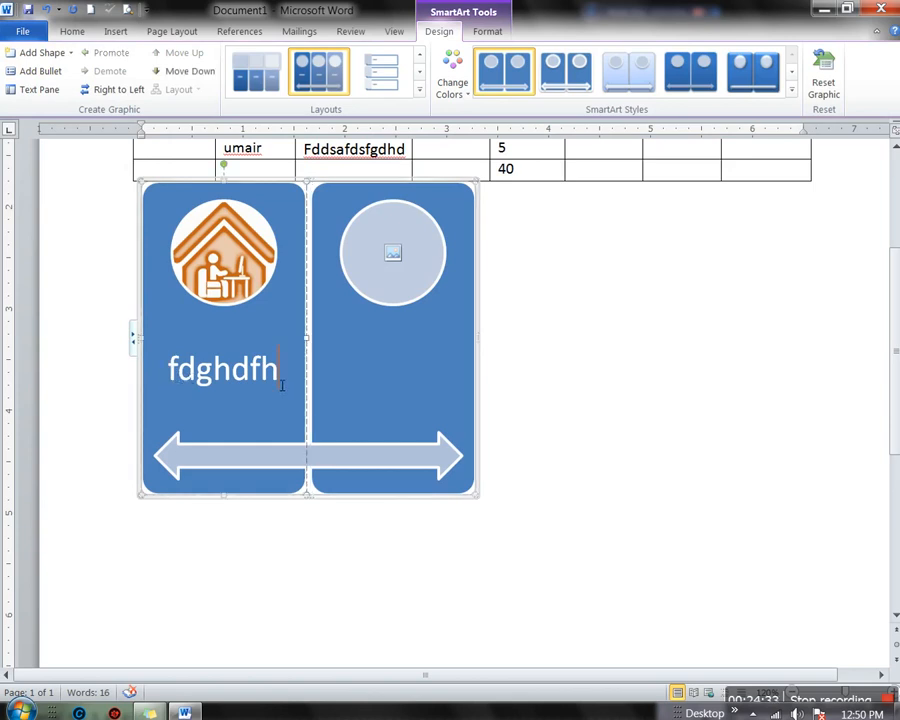
pyautogui.press('Return')
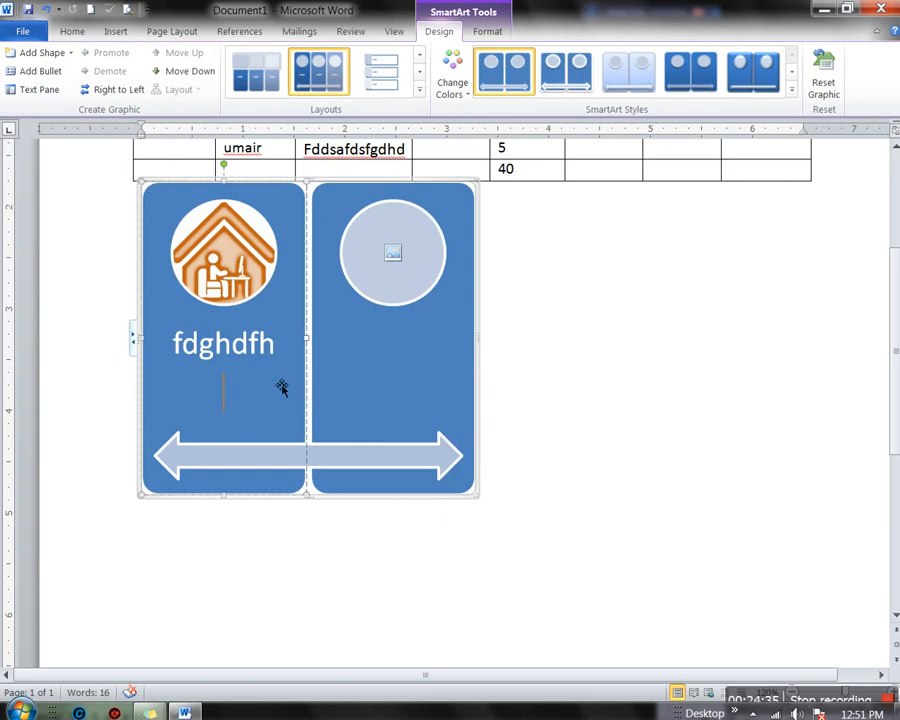
pyautogui.write('jfhjjgfgfjf')
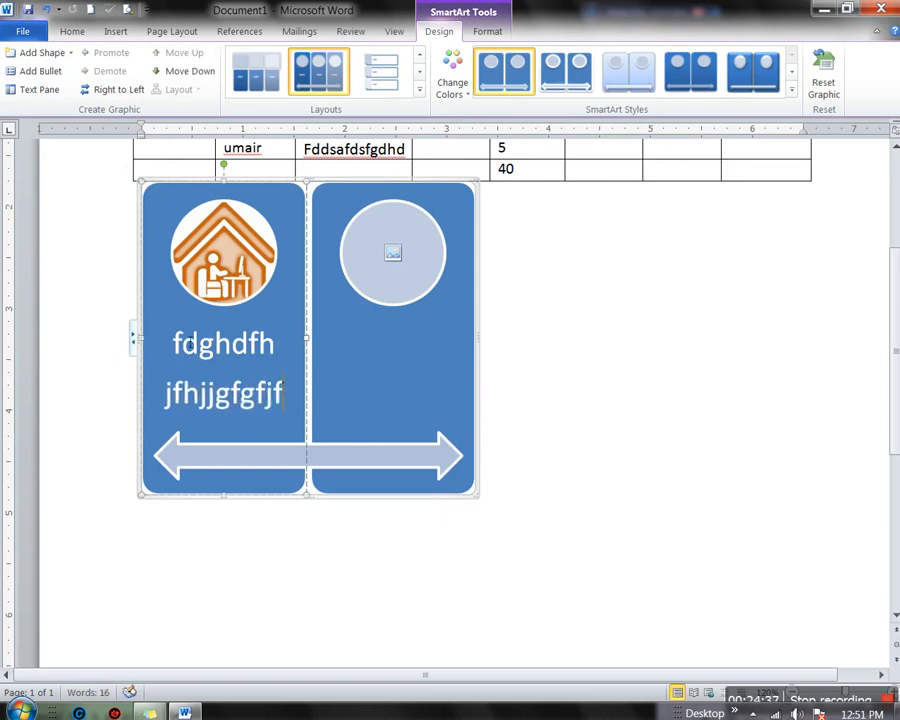
pyautogui.click(28, 70)
pyautogui.write('hfdhdfhfh')
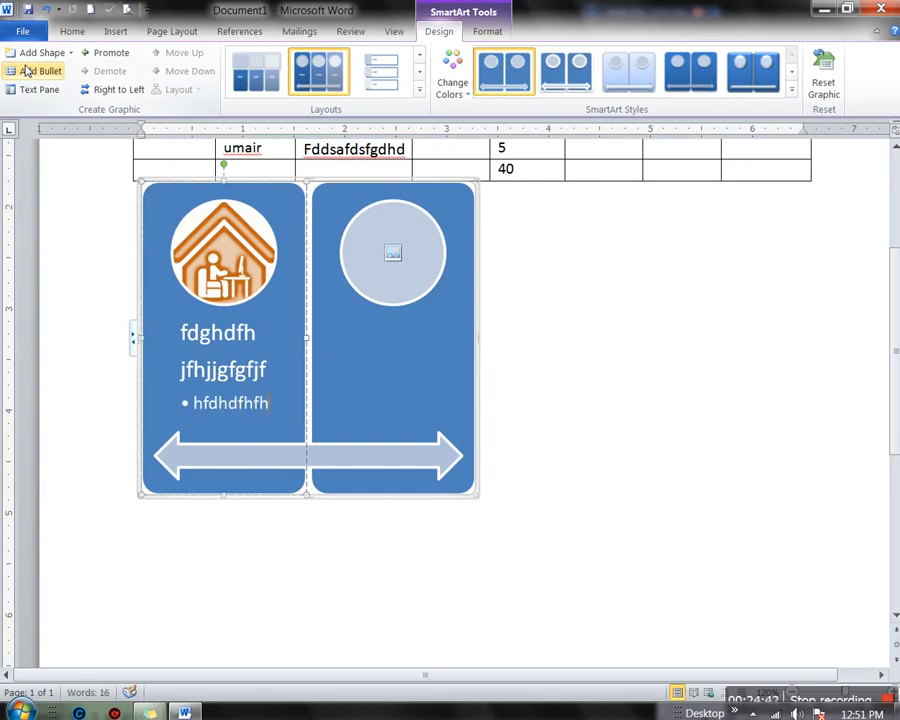
pyautogui.press('Return')
pyautogui.write('hjkhgkgh')
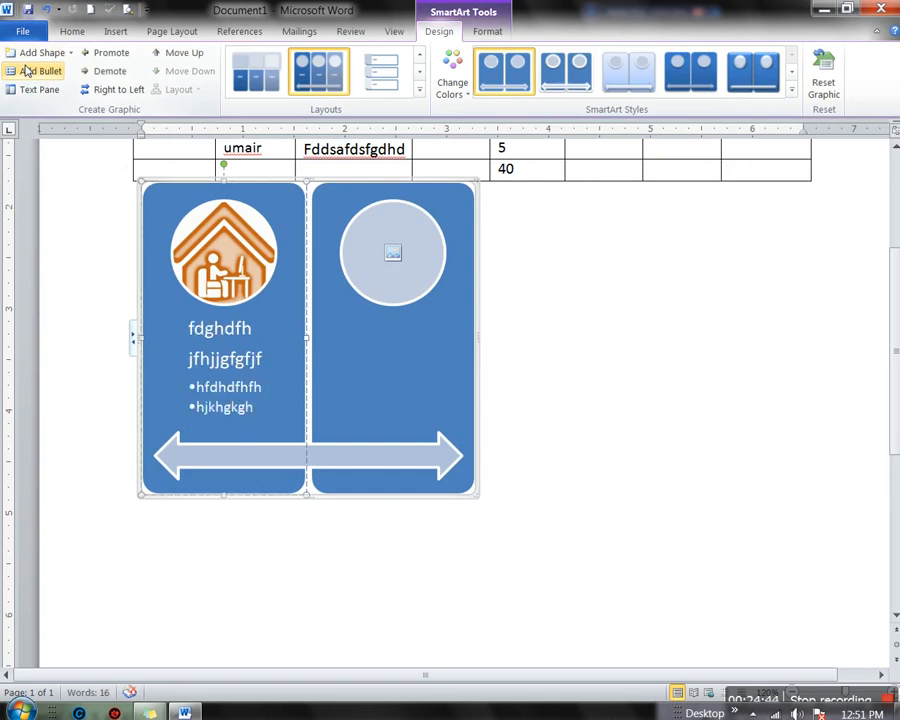
pyautogui.press('Return')
pyautogui.write('hjfh')
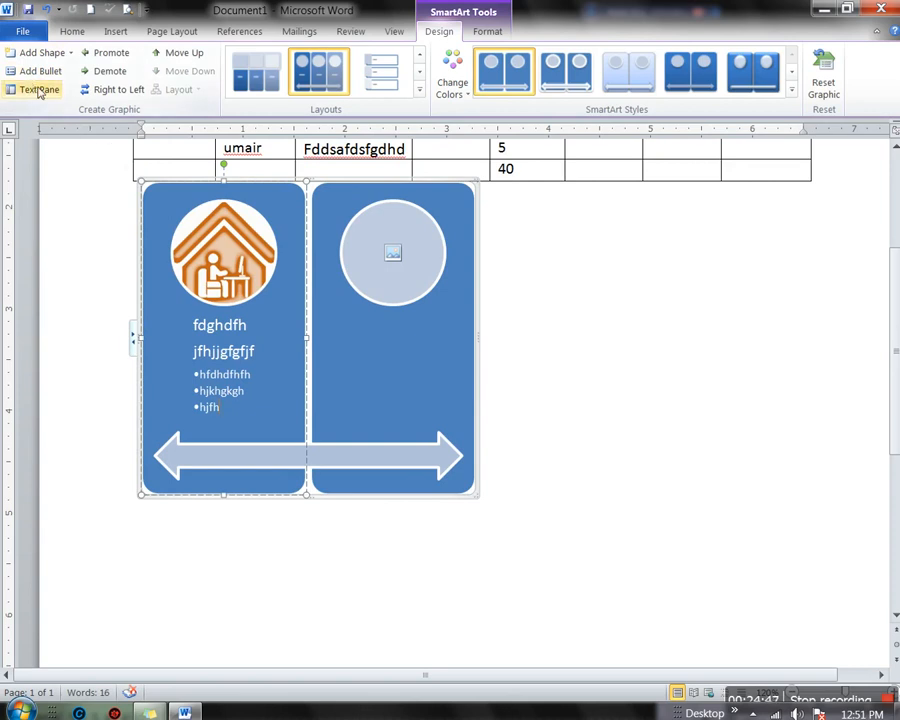
# Promote 'hfdhdfhfh' so it heads a middle panel above 'hjkhgkgh' and 'hjfh'
pyautogui.click(39, 90)
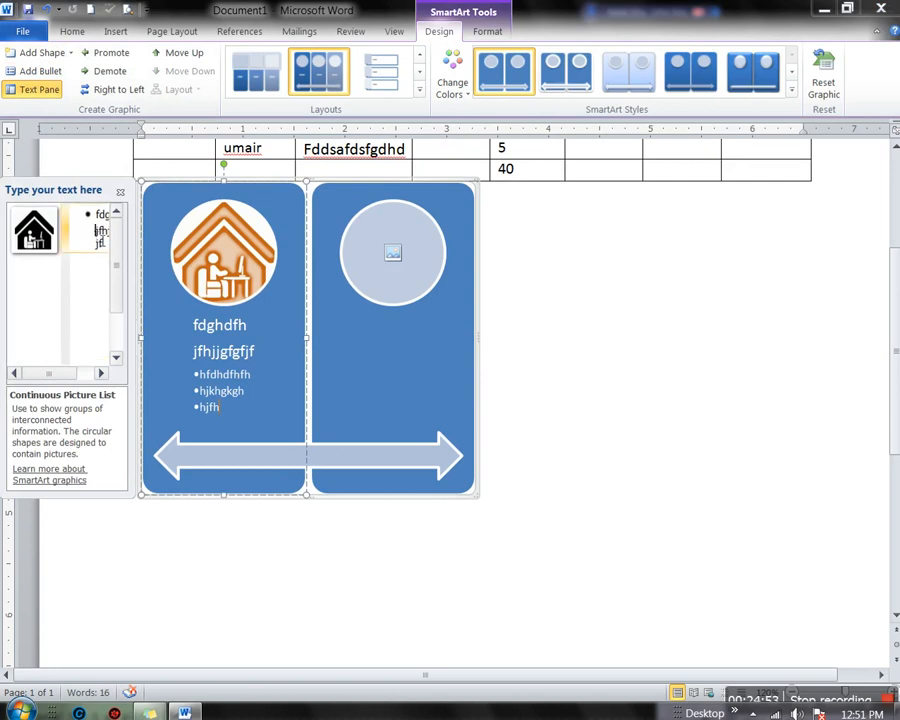
pyautogui.moveTo(97, 235); pyautogui.dragTo(108, 258)
pyautogui.click(102, 291)
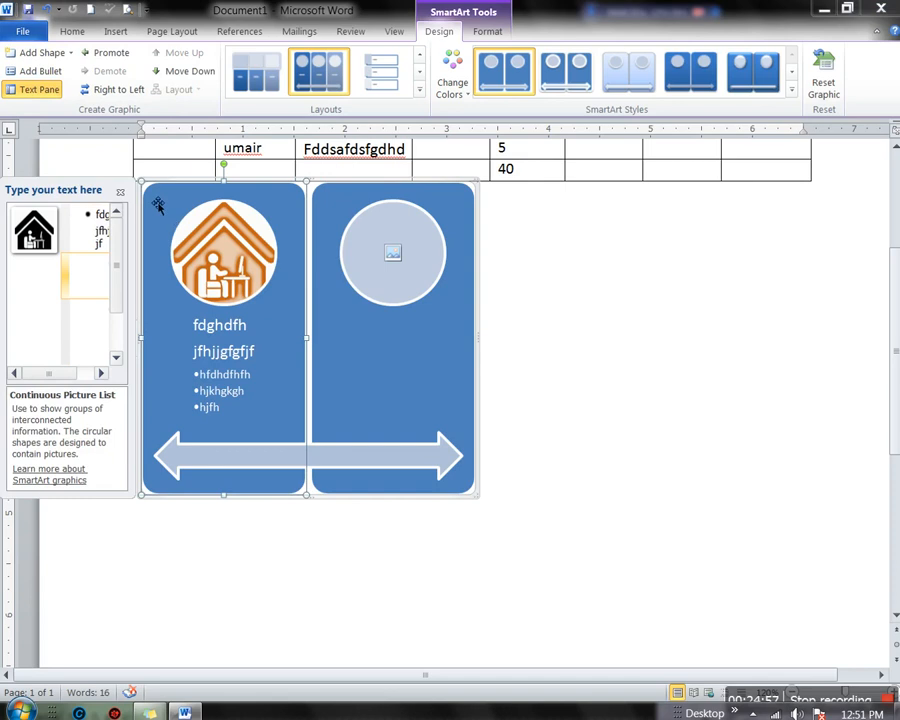
pyautogui.click(120, 194)
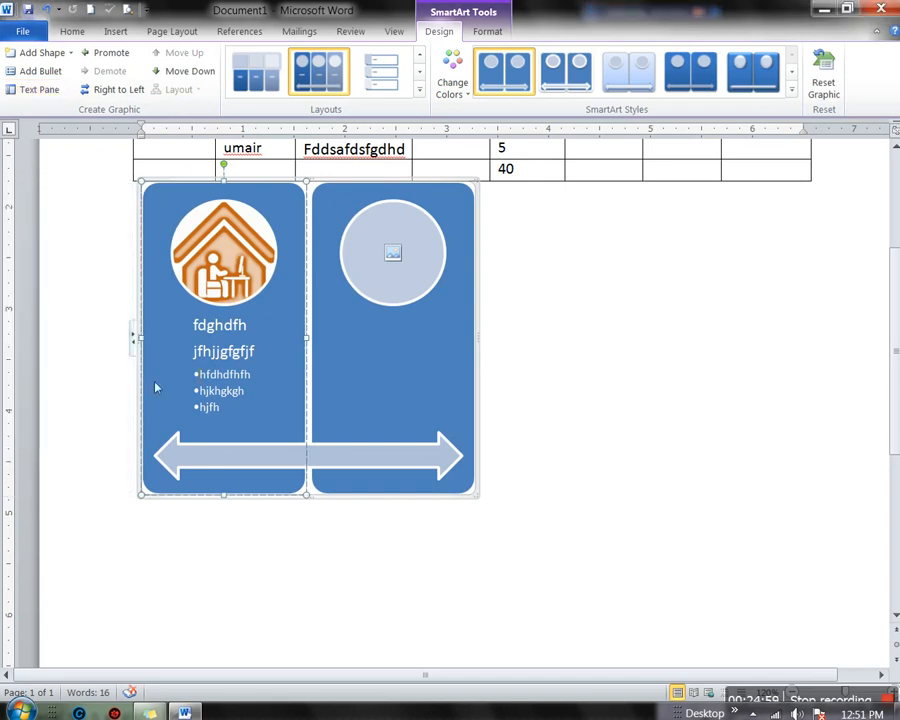
pyautogui.click(111, 53)
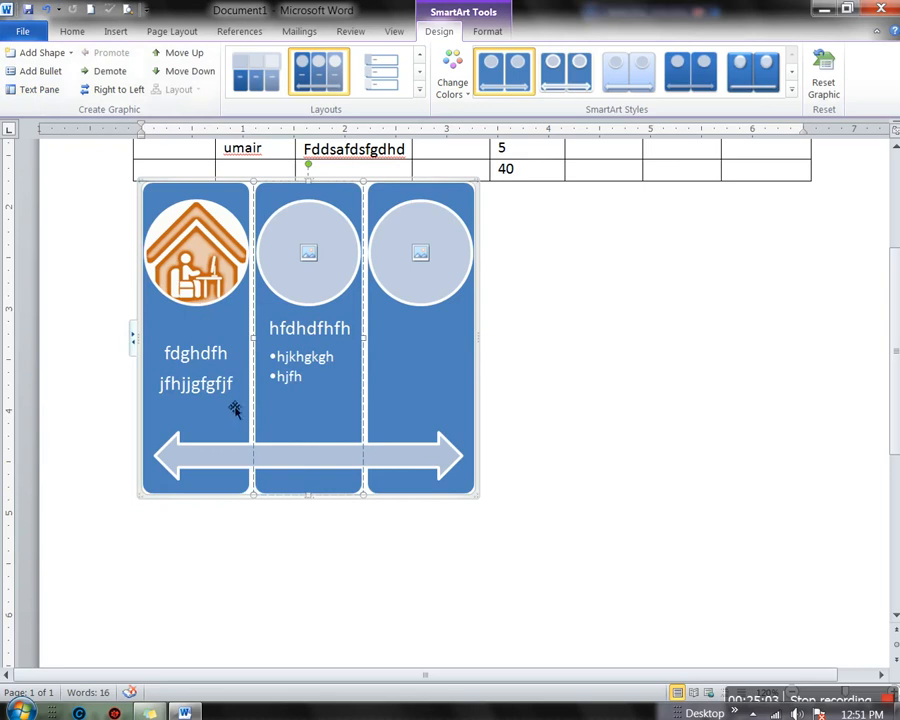
pyautogui.click(192, 355)
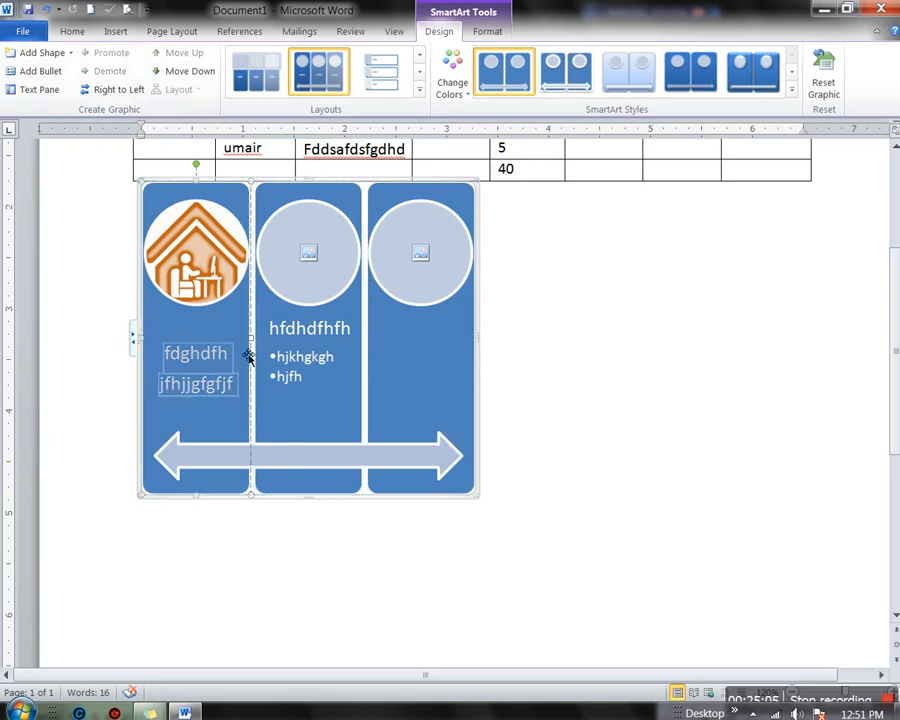
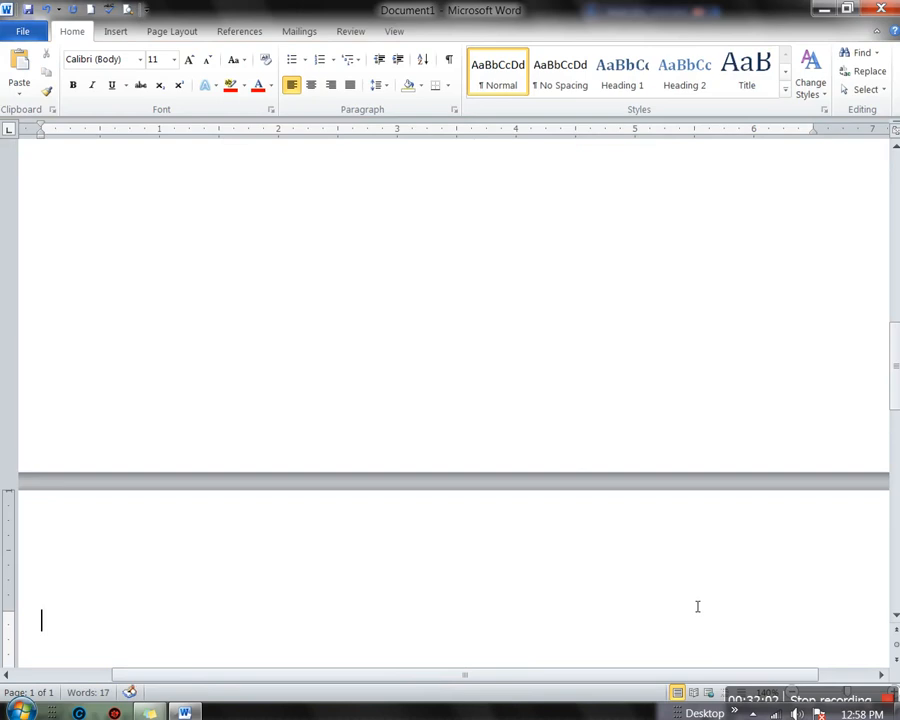
# Paste the blue oval onto the blank second page
pyautogui.scroll(2, 416, 637)
pyautogui.scroll(-6, 416, 637)
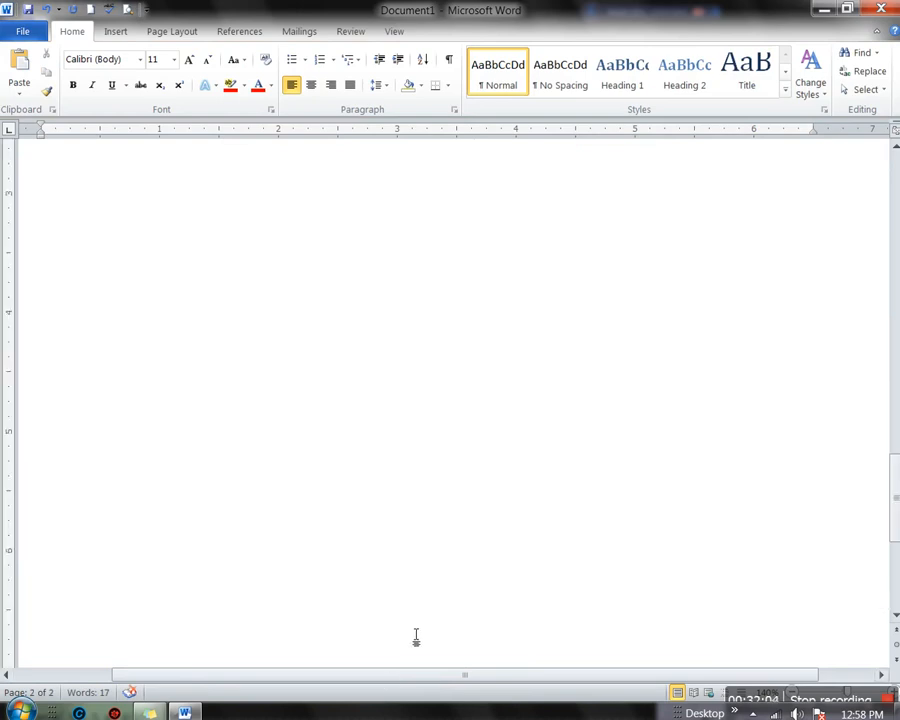
pyautogui.scroll(4, 416, 637)
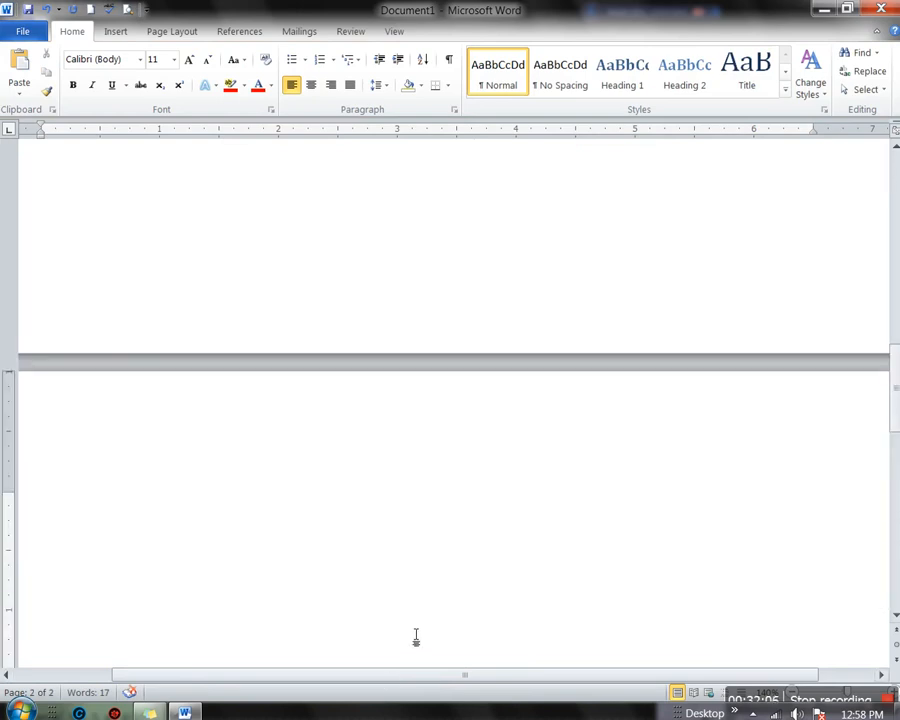
pyautogui.scroll(-2, 348, 591)
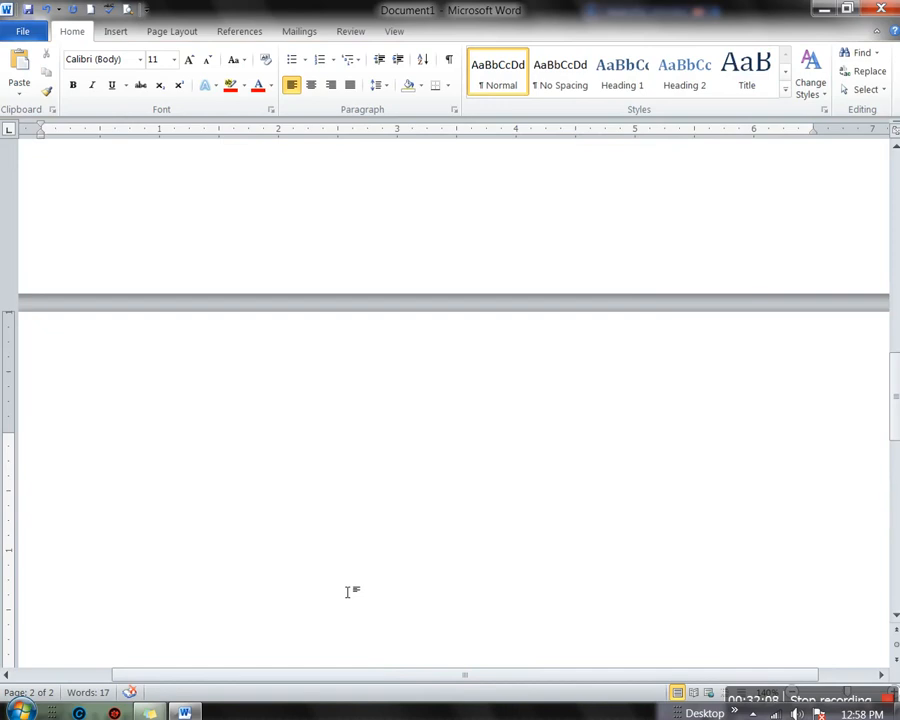
pyautogui.hotkey('ctrl', 'v')
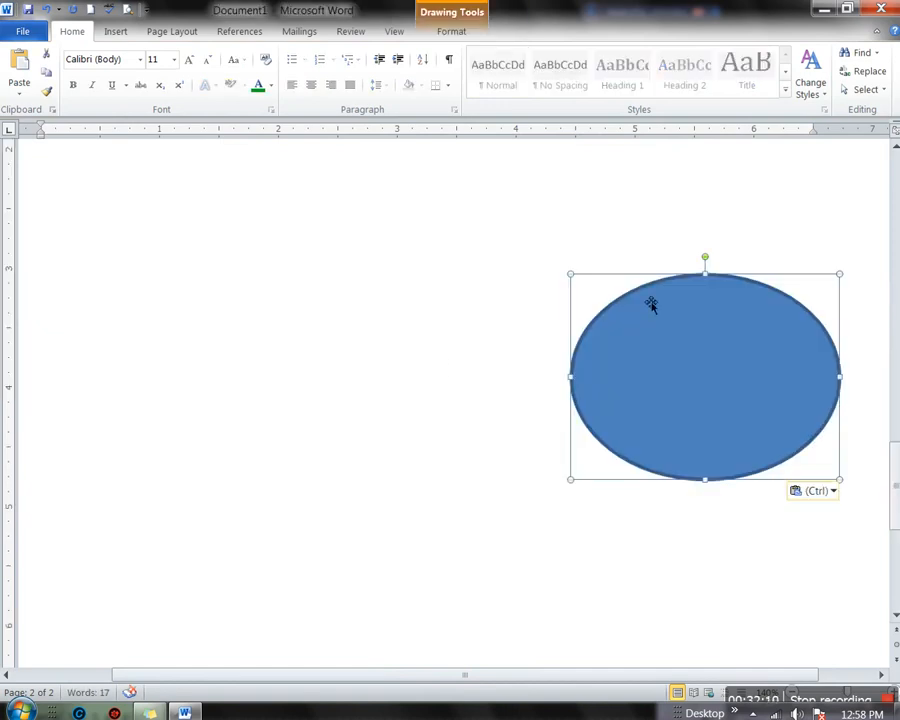
# Look through the oval's Position options without choosing one, then deselect it
pyautogui.click(447, 34)
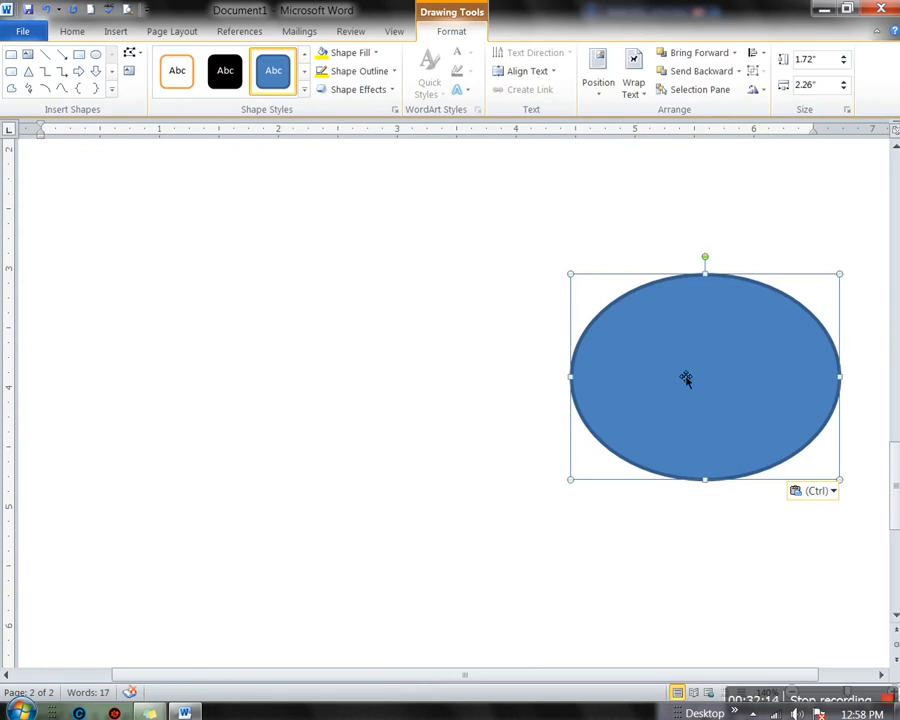
pyautogui.click(608, 96)
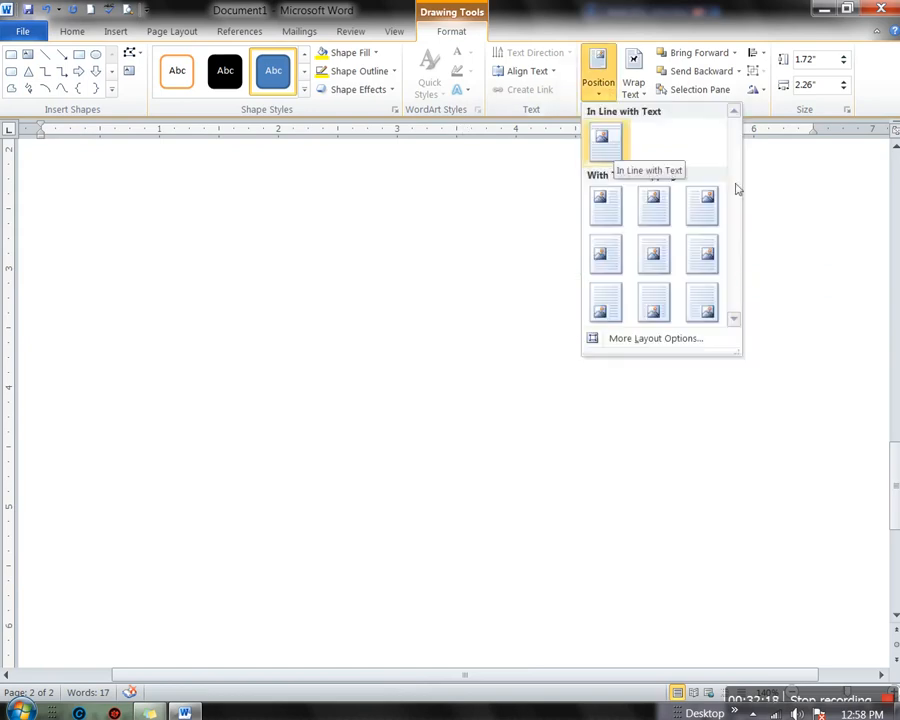
pyautogui.click(290, 255)
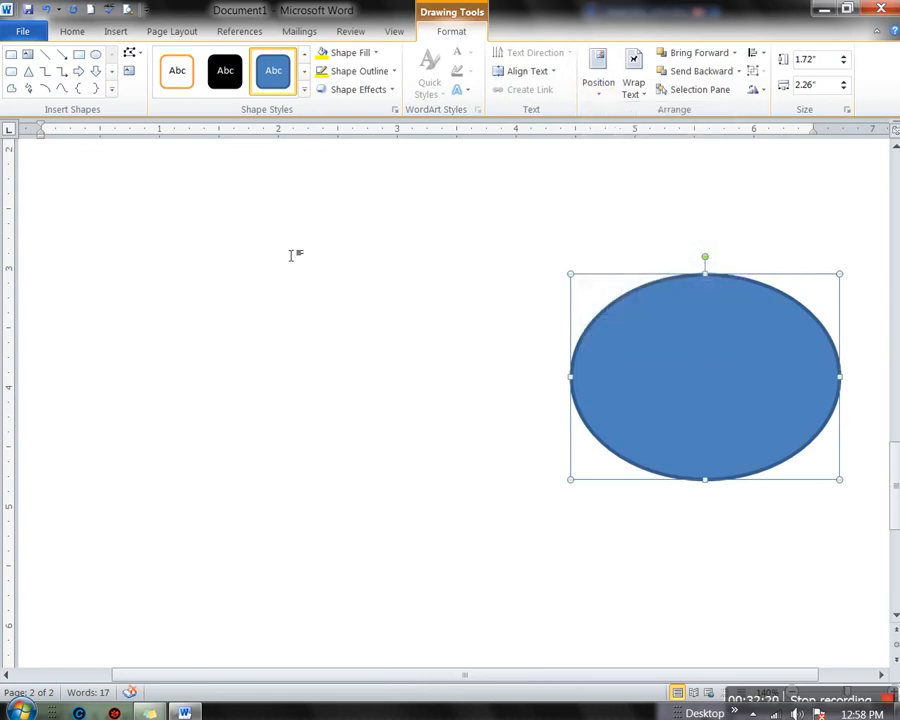
pyautogui.click(315, 270)
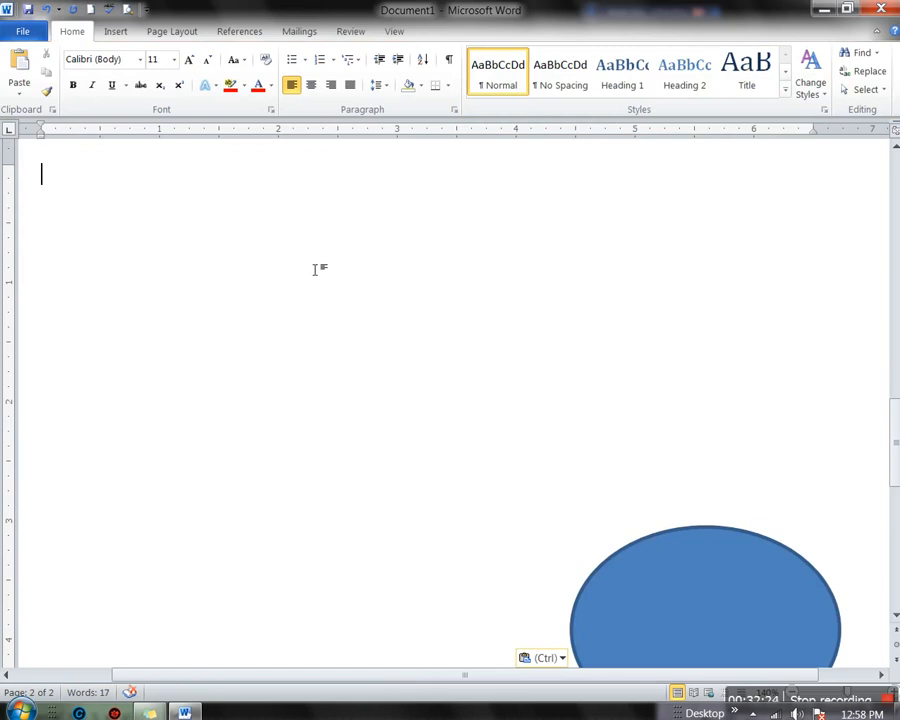
# Add =rand() sample paragraphs and position the oval Top Left with Square Text Wrapping
pyautogui.write('=ra')
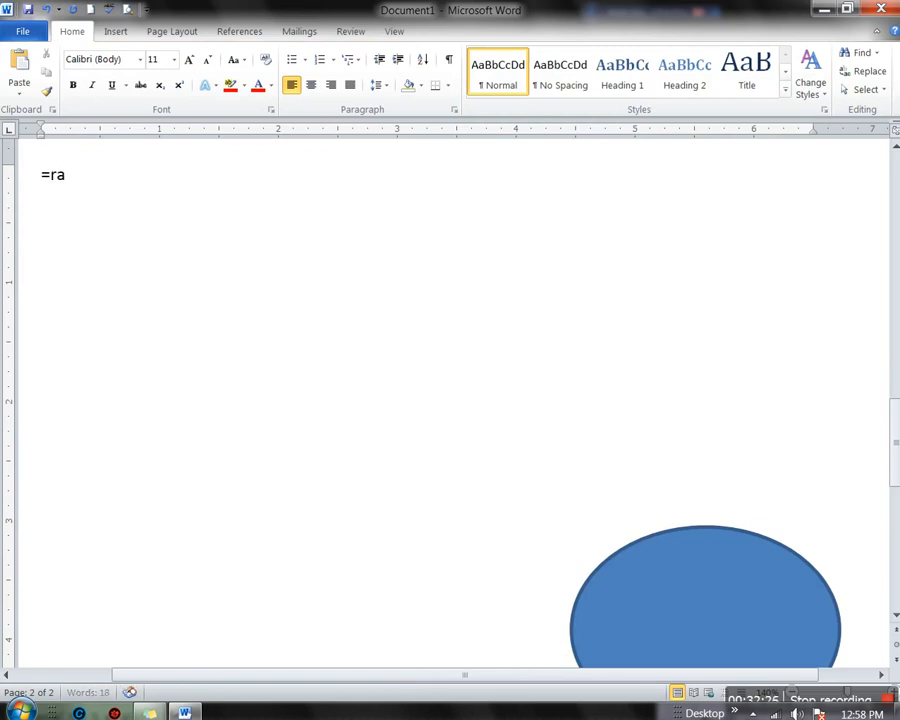
pyautogui.write('nd()')
pyautogui.press('Return')
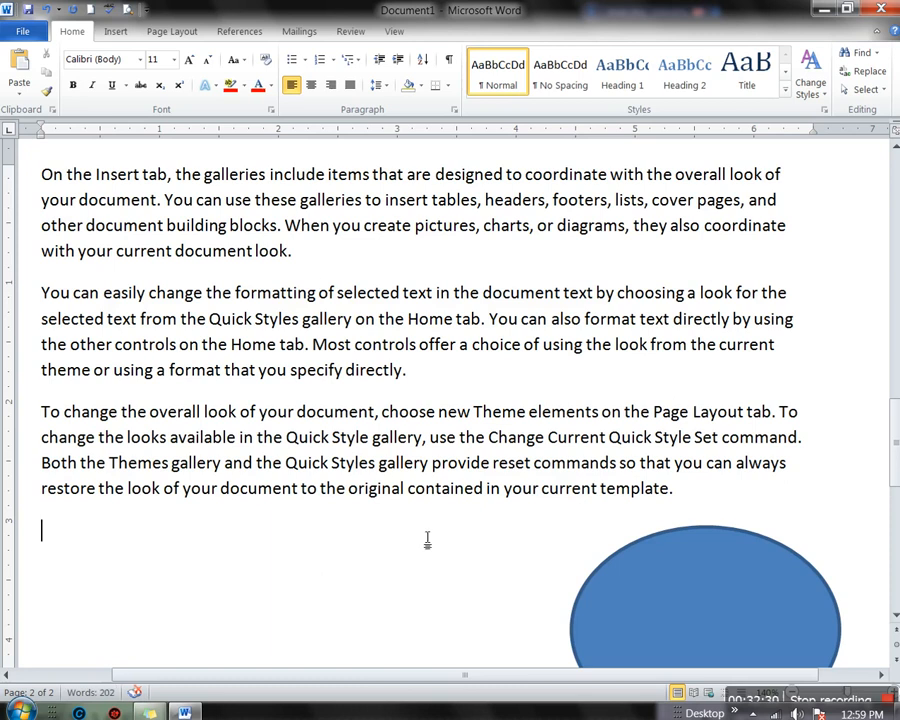
pyautogui.click(694, 588)
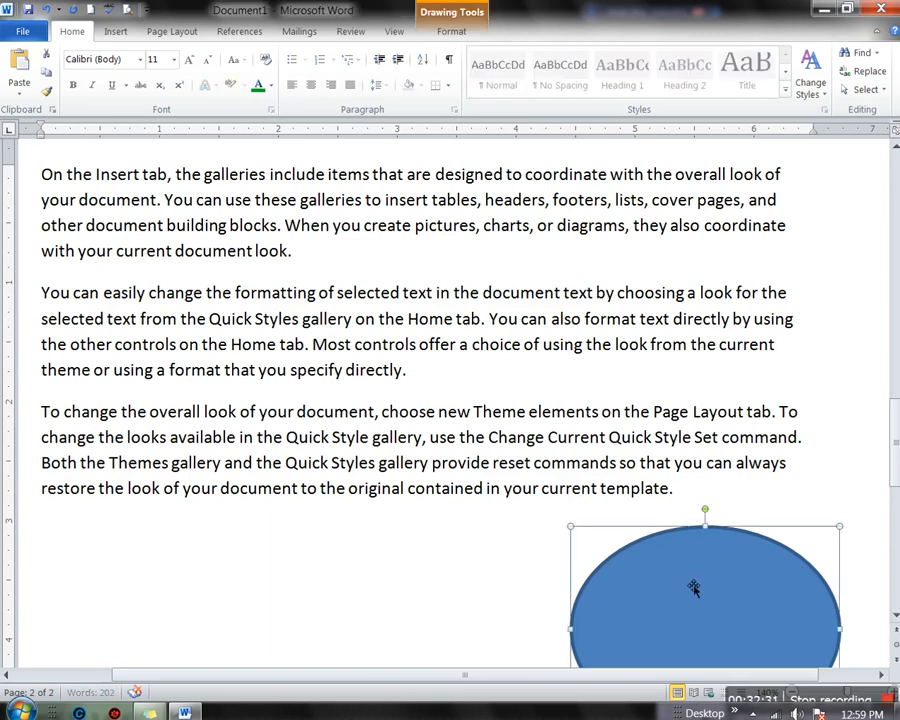
pyautogui.click(447, 32)
pyautogui.click(598, 80)
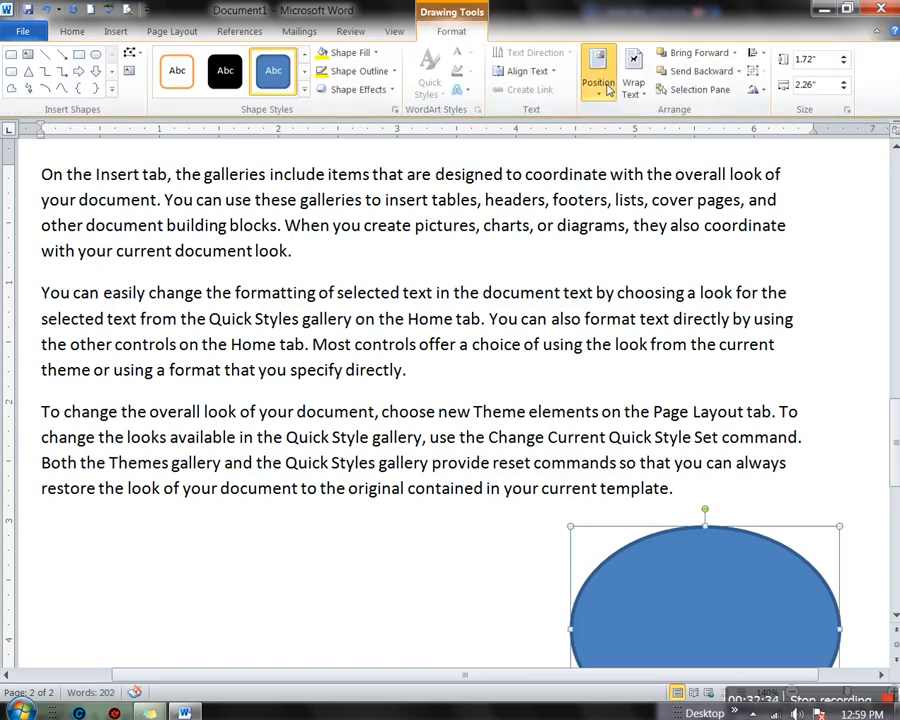
pyautogui.click(614, 148)
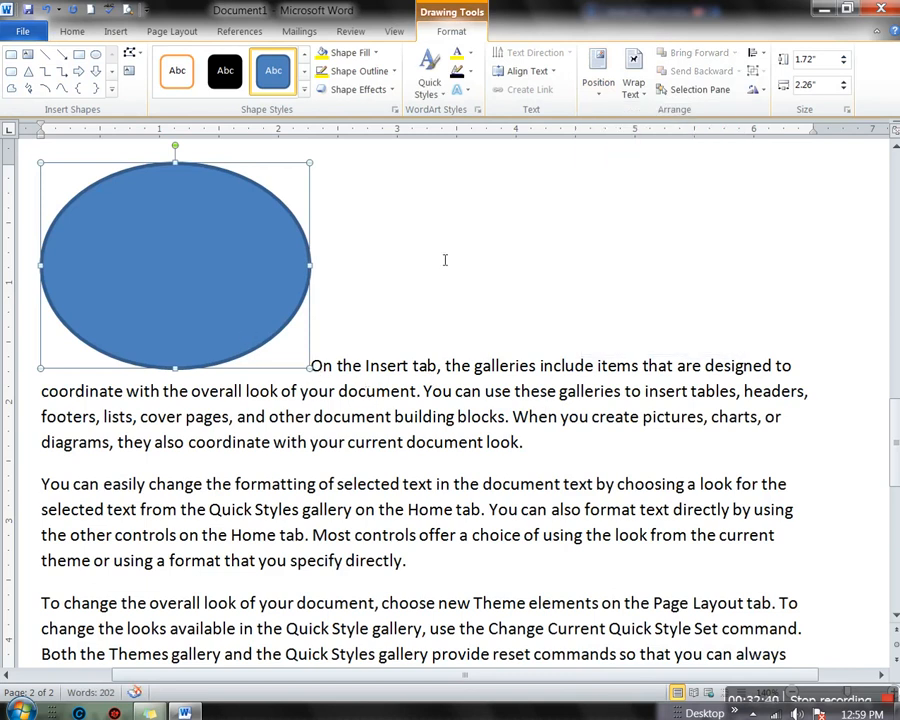
pyautogui.click(597, 80)
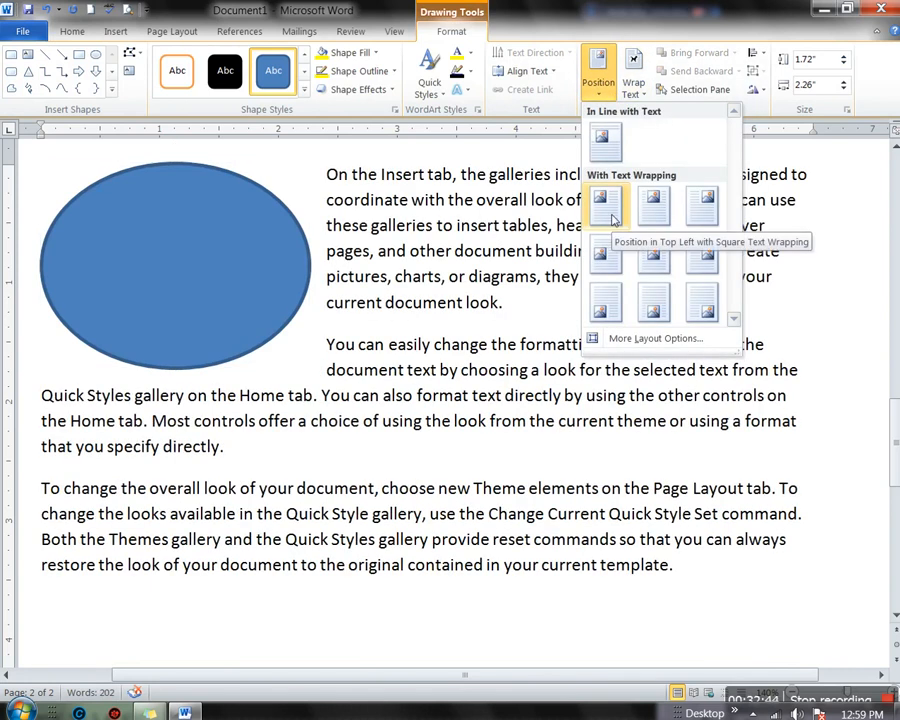
pyautogui.click(614, 219)
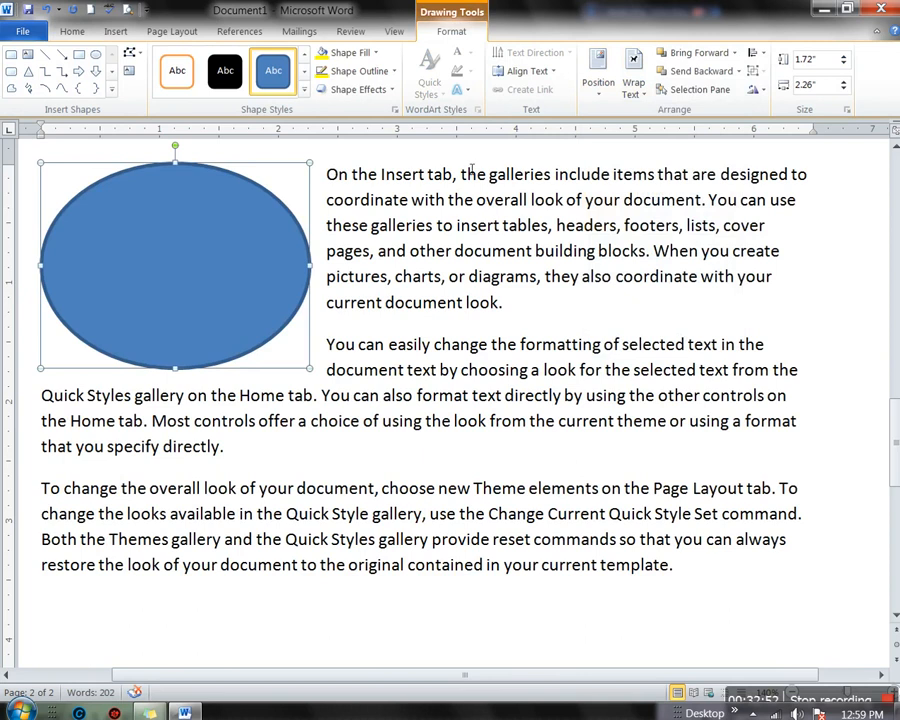
# Move the oval to Top Center with Square Text Wrapping
pyautogui.click(602, 98)
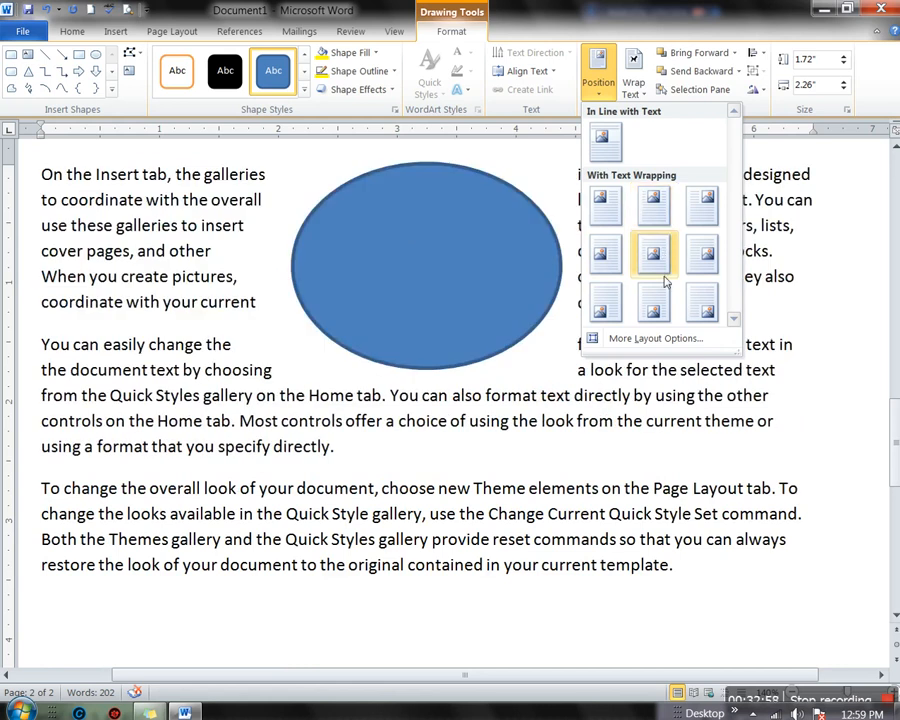
pyautogui.click(648, 222)
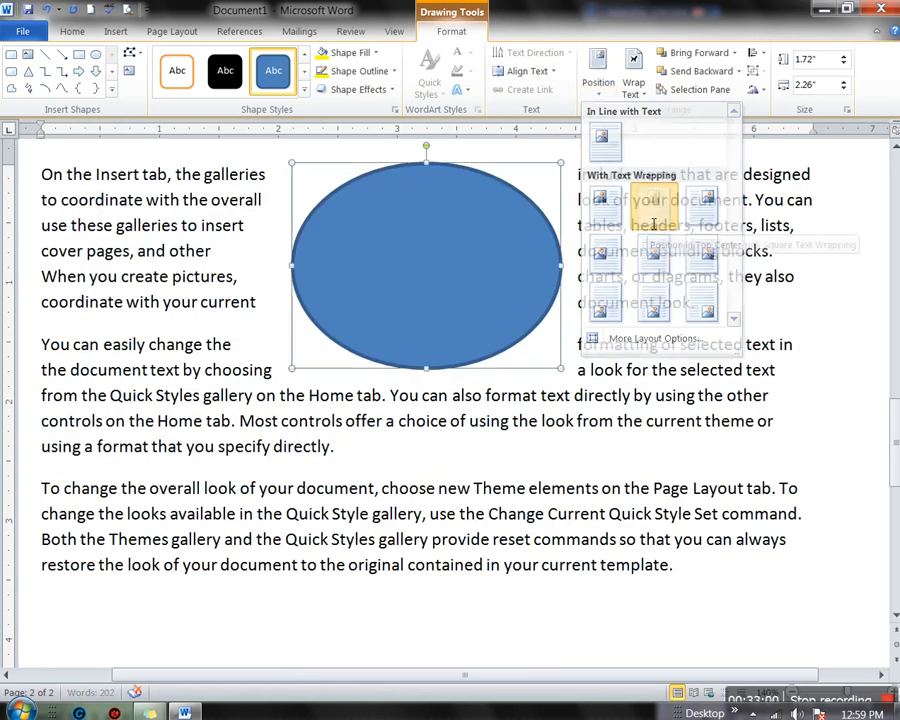
pyautogui.scroll(-2, 588, 512)
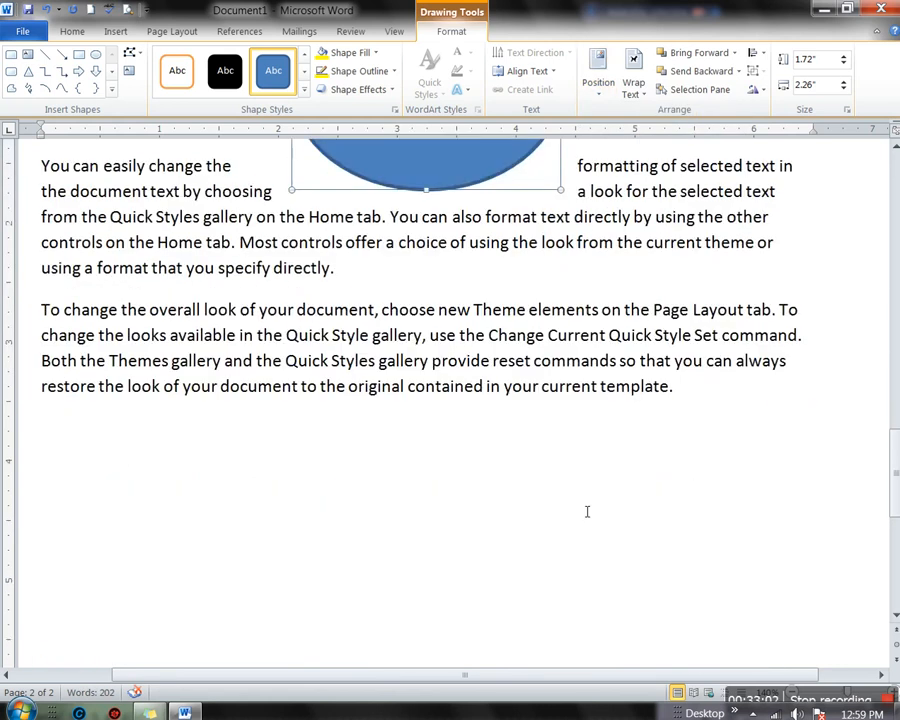
pyautogui.scroll(8, 587, 511)
pyautogui.scroll(-5, 579, 508)
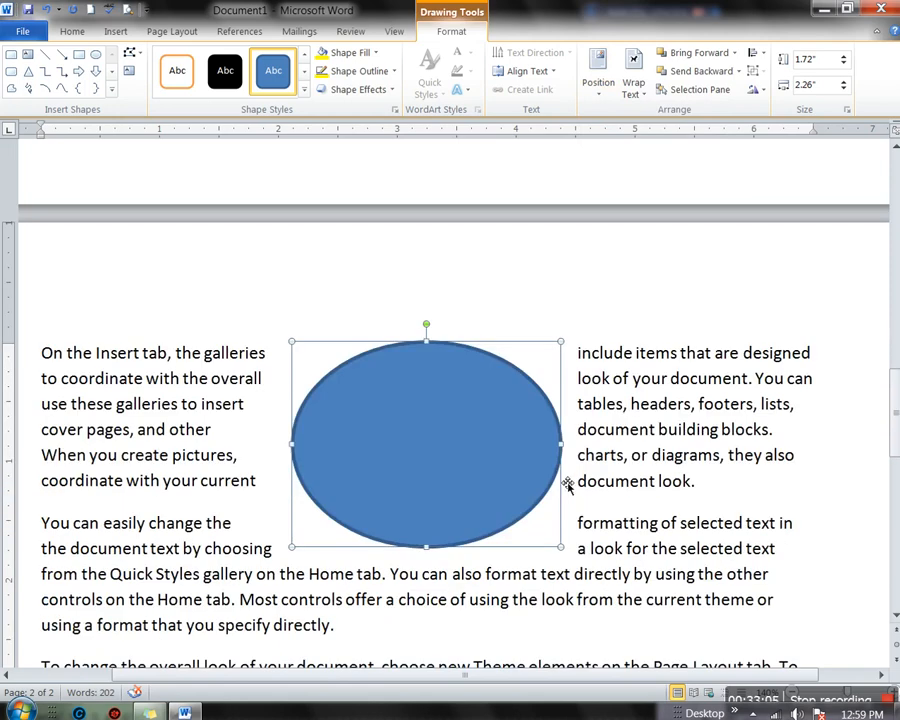
pyautogui.scroll(-4, 567, 485)
pyautogui.scroll(3, 600, 470)
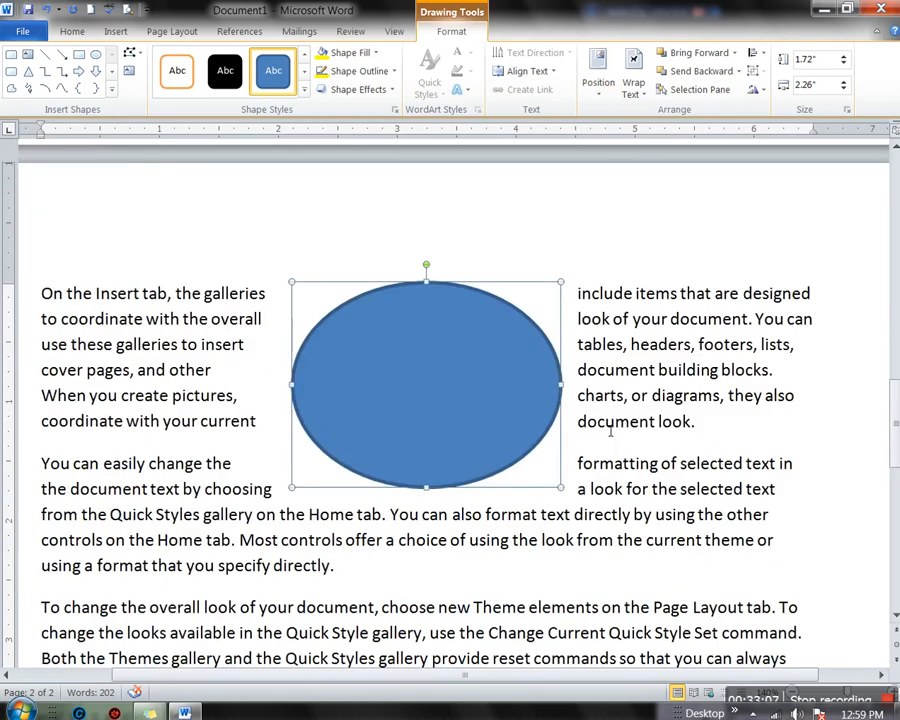
pyautogui.scroll(-3, 605, 440)
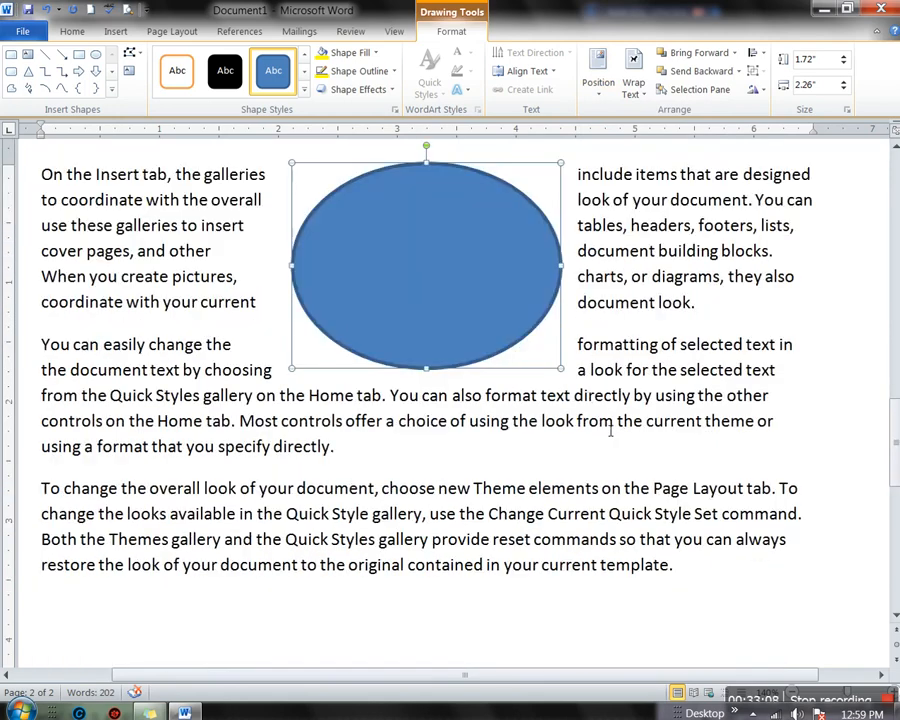
# Check the oval's Wrap Text options unchanged, then Bring to Front
pyautogui.click(631, 98)
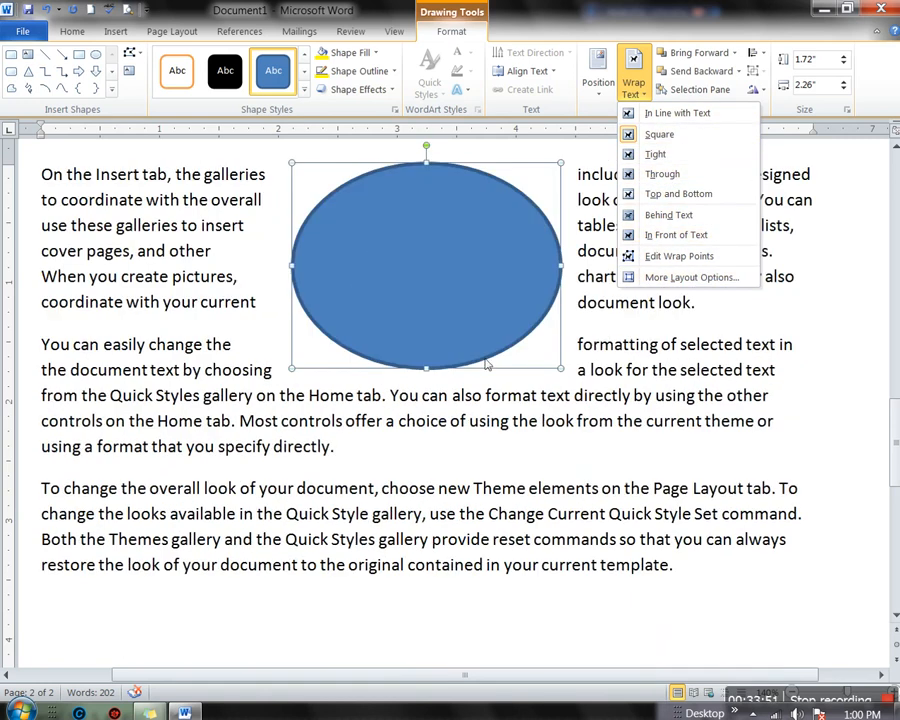
pyautogui.click(397, 288)
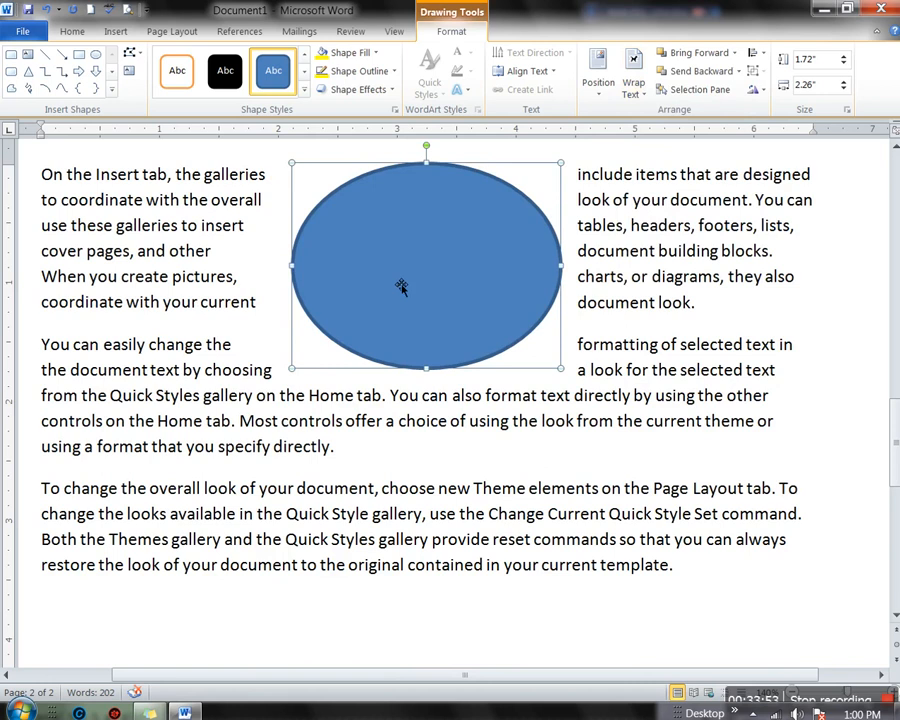
pyautogui.click(736, 53)
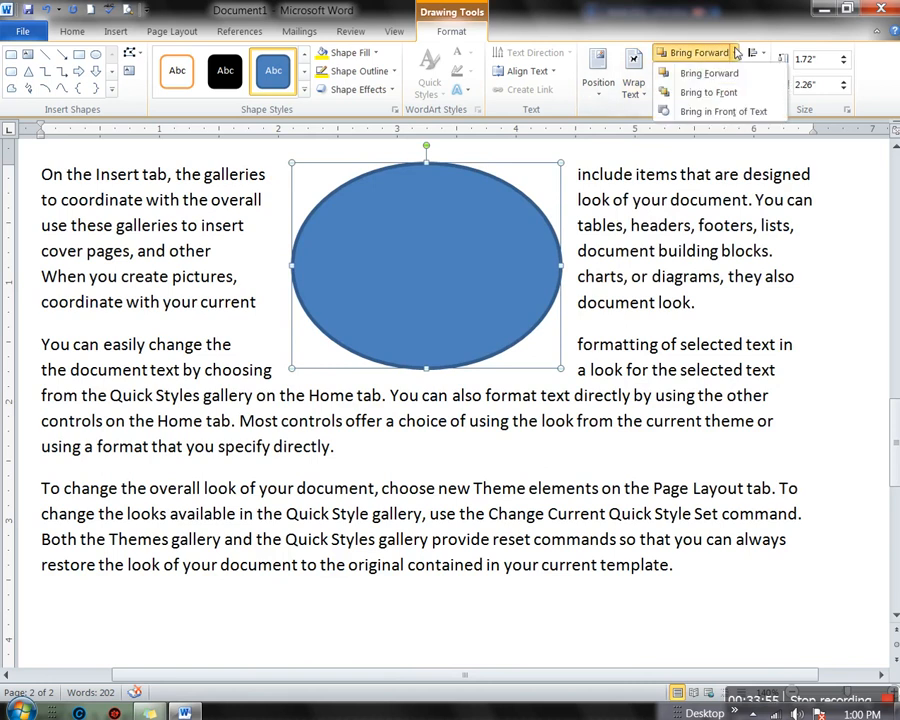
pyautogui.click(709, 93)
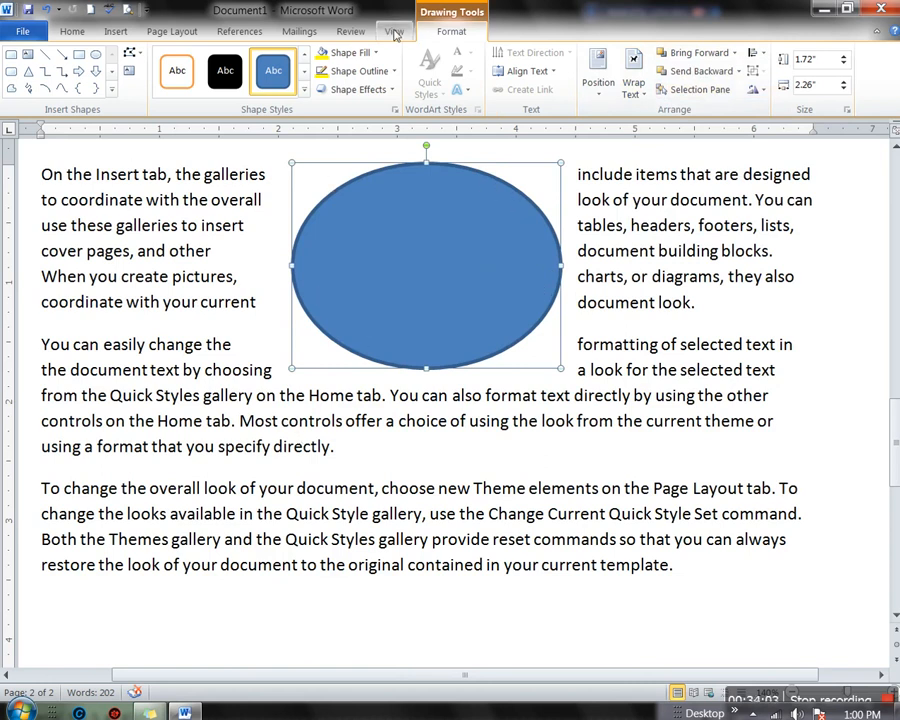
# Draw a rectangle over the oval's lower half and give it a solid black style
pyautogui.click(78, 54)
pyautogui.moveTo(283, 248); pyautogui.dragTo(569, 372)
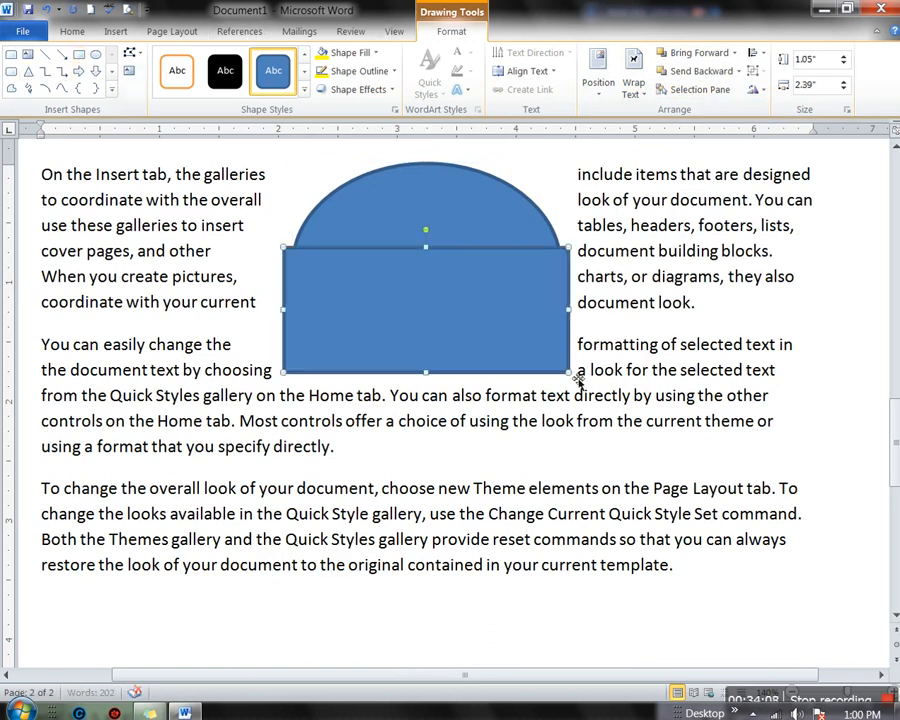
pyautogui.click(225, 70)
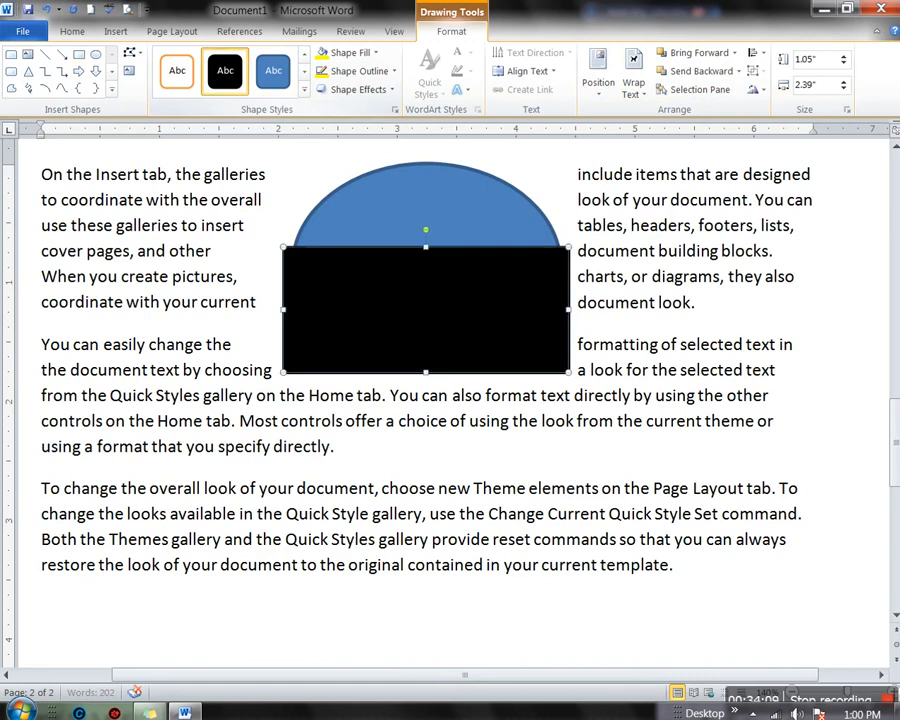
# Send the black rectangle behind the oval, then bring it back in front
pyautogui.click(734, 54)
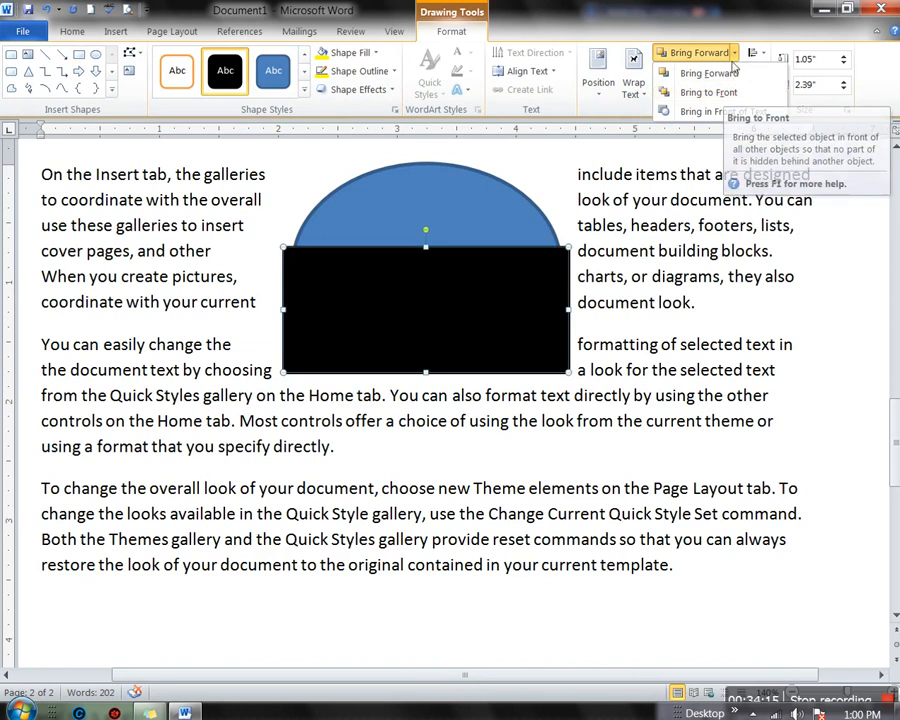
pyautogui.click(686, 75)
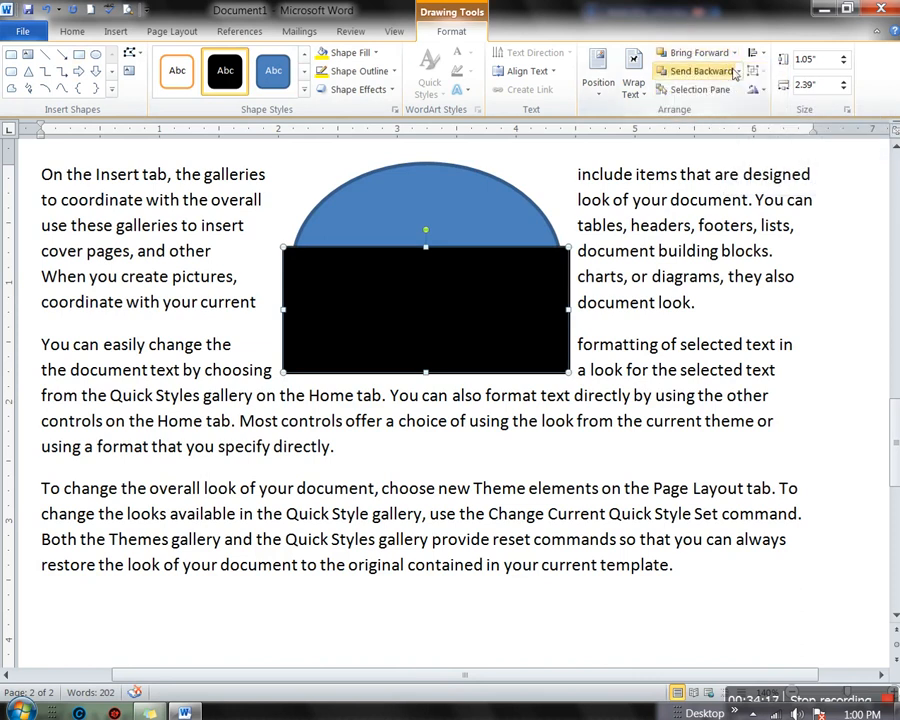
pyautogui.click(741, 72)
pyautogui.click(672, 108)
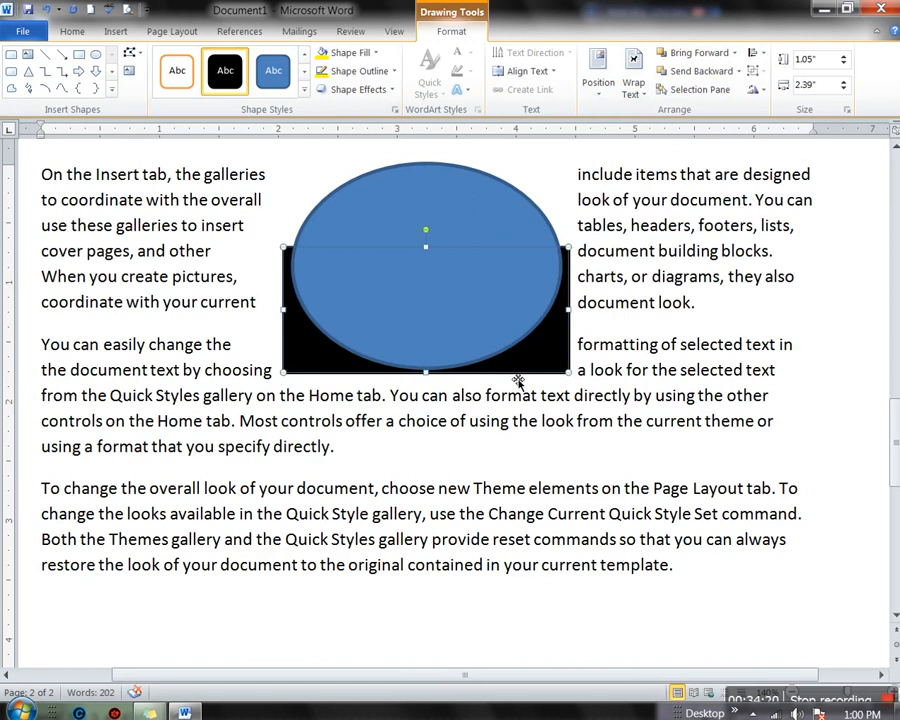
pyautogui.click(734, 52)
pyautogui.click(709, 92)
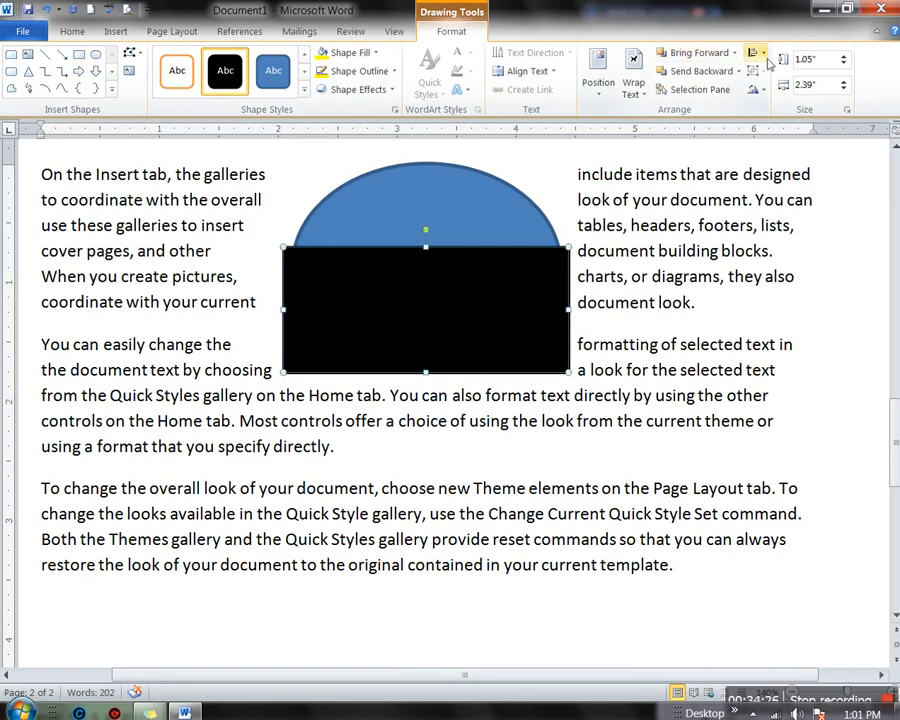
# Review the rectangle's layering options without changes and deselect it
pyautogui.click(735, 53)
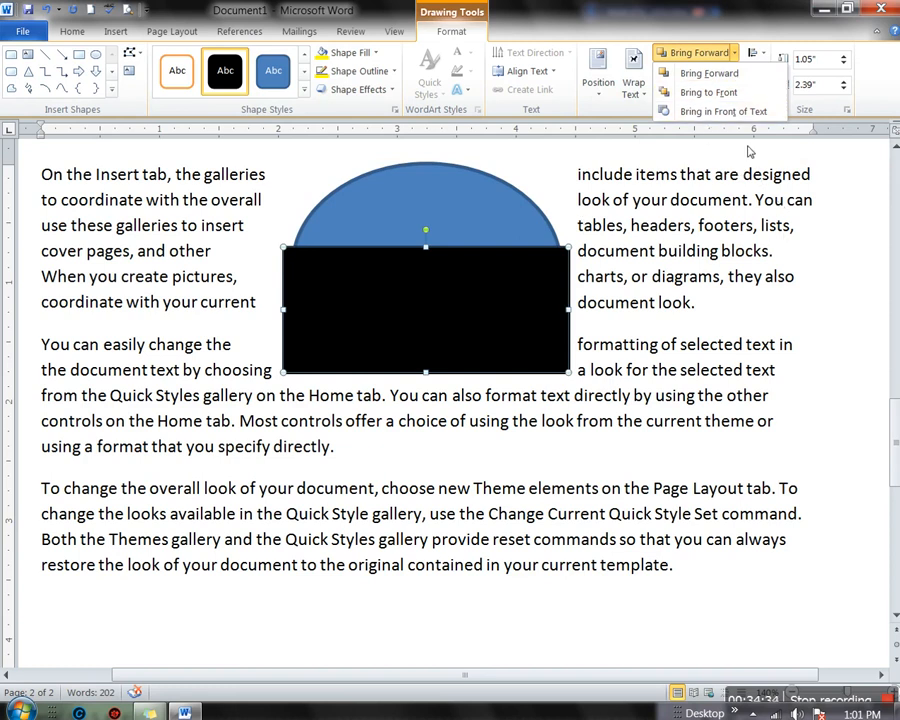
pyautogui.click(519, 239)
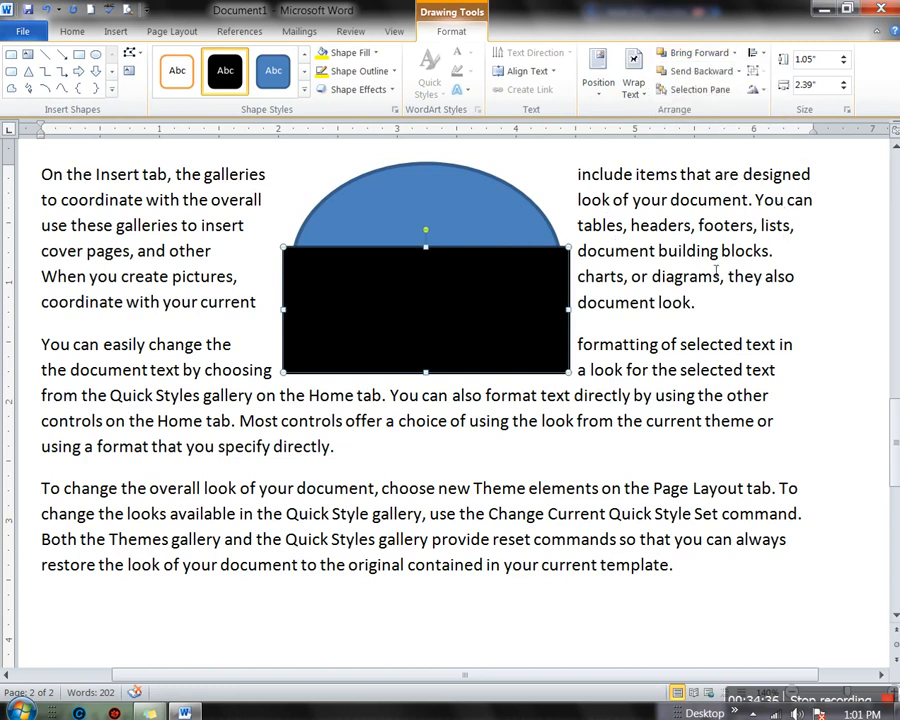
pyautogui.click(760, 268)
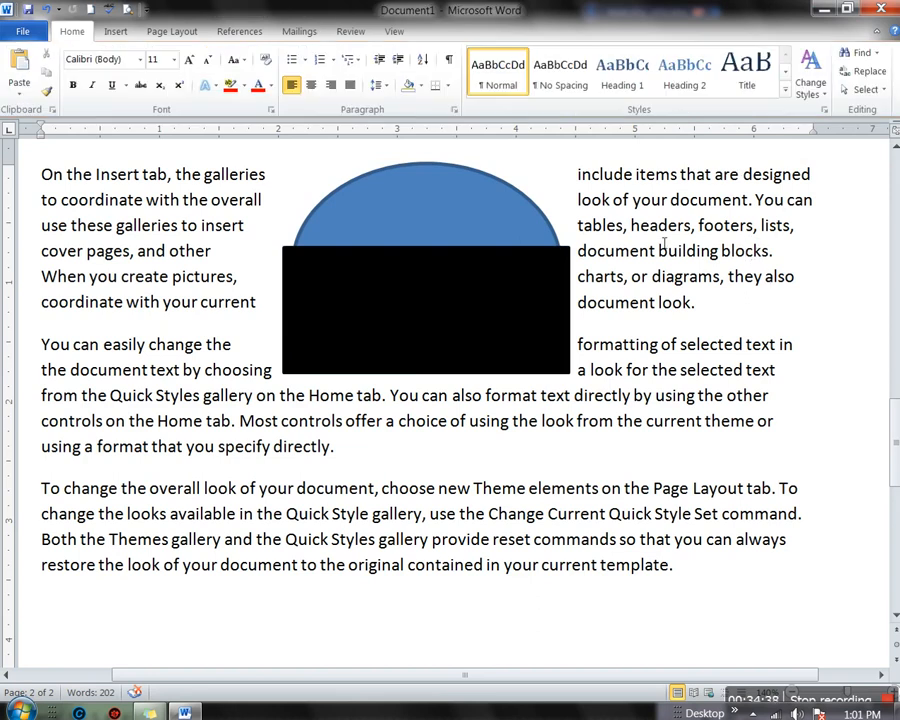
pyautogui.scroll(3, 755, 268)
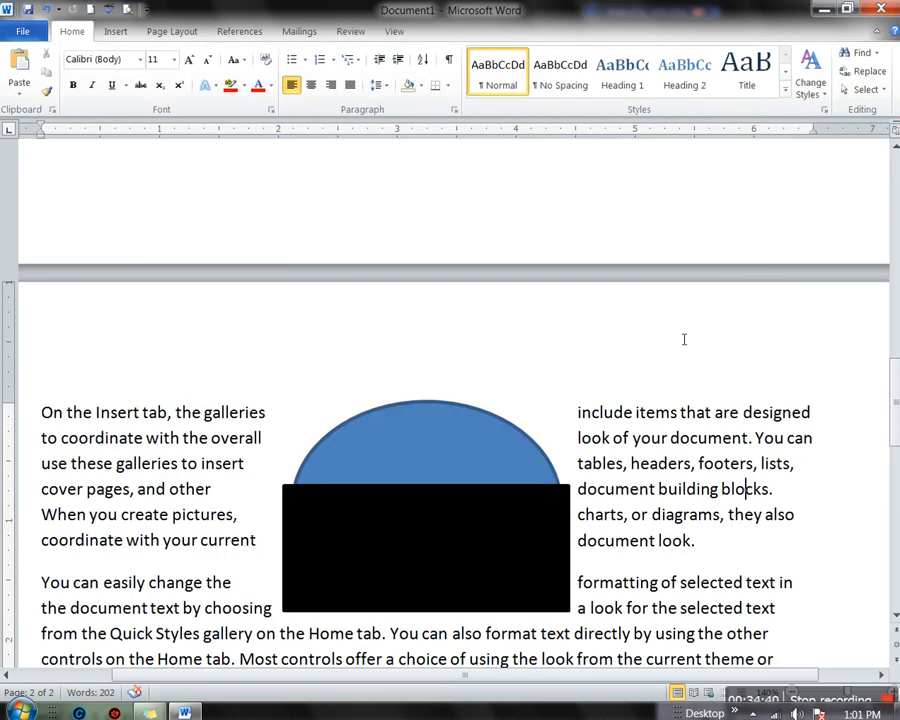
pyautogui.scroll(-3, 684, 339)
# Reselect the rectangle, then add an empty line below the last paragraph
pyautogui.click(566, 301)
pyautogui.scroll(3, 645, 310)
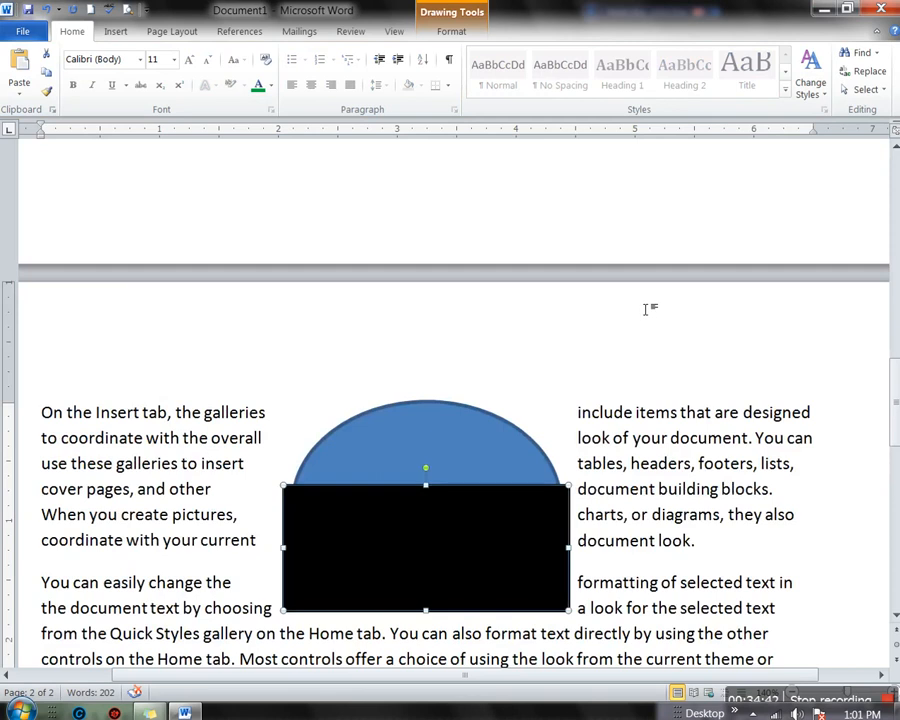
pyautogui.scroll(3, 645, 310)
pyautogui.scroll(-6, 645, 310)
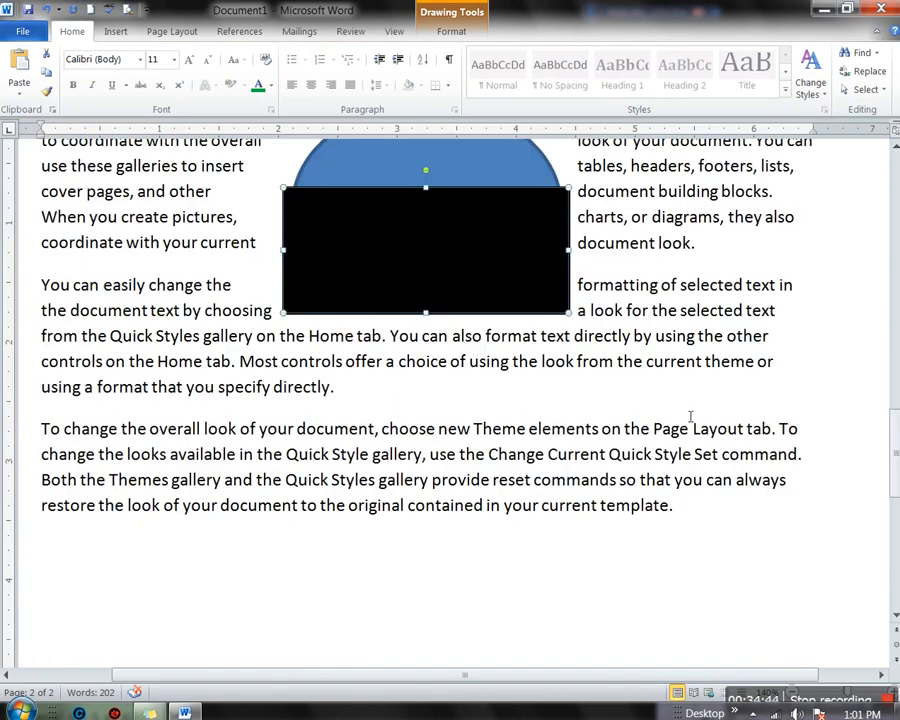
pyautogui.click(510, 561)
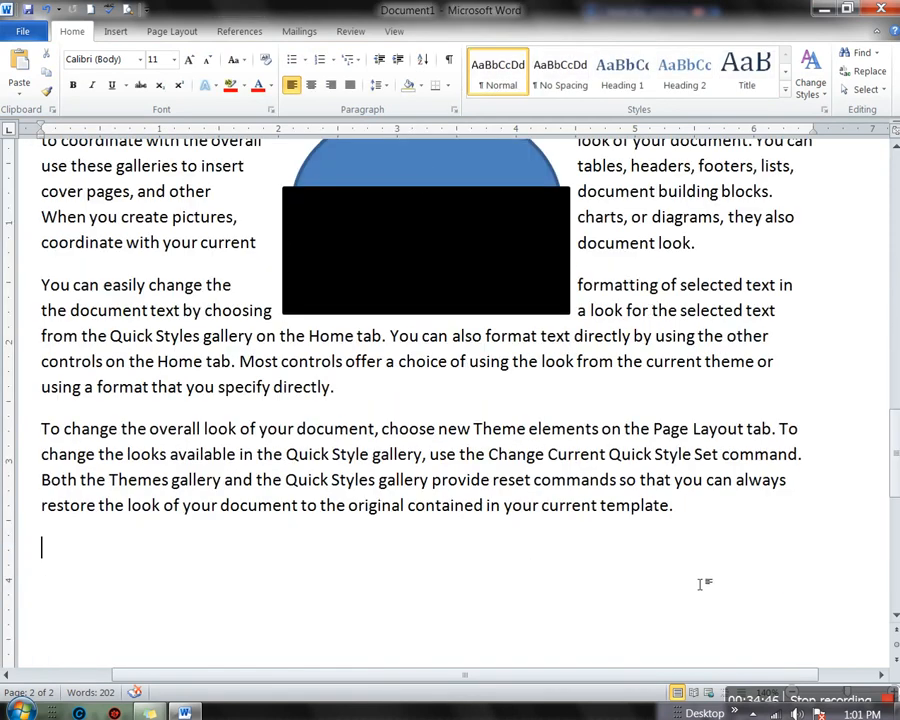
pyautogui.press('Return')
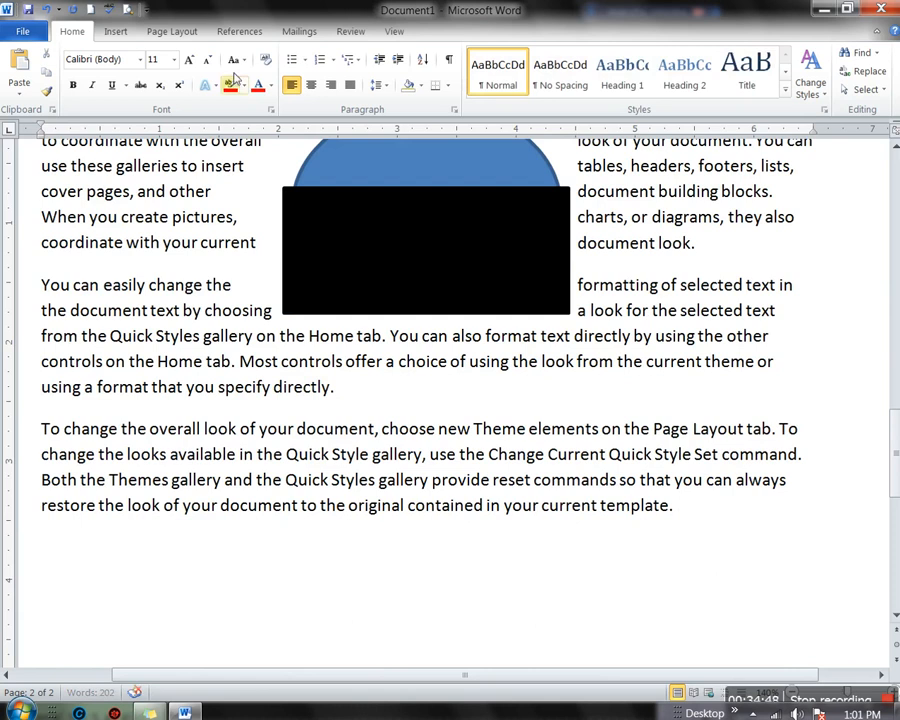
# Insert a Simple Text Box below the paragraphs
pyautogui.click(113, 33)
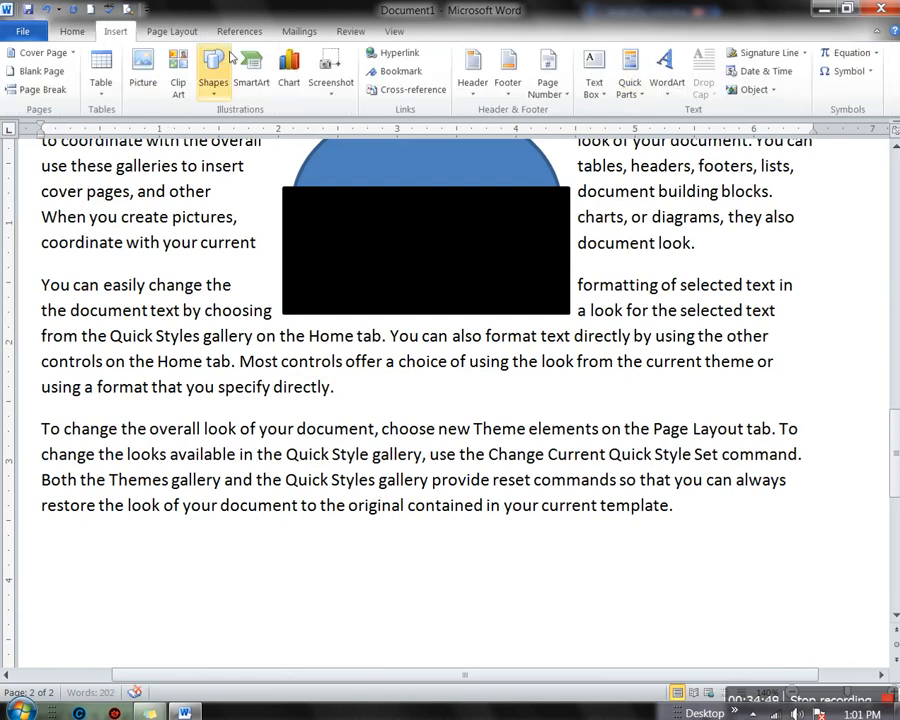
pyautogui.click(594, 80)
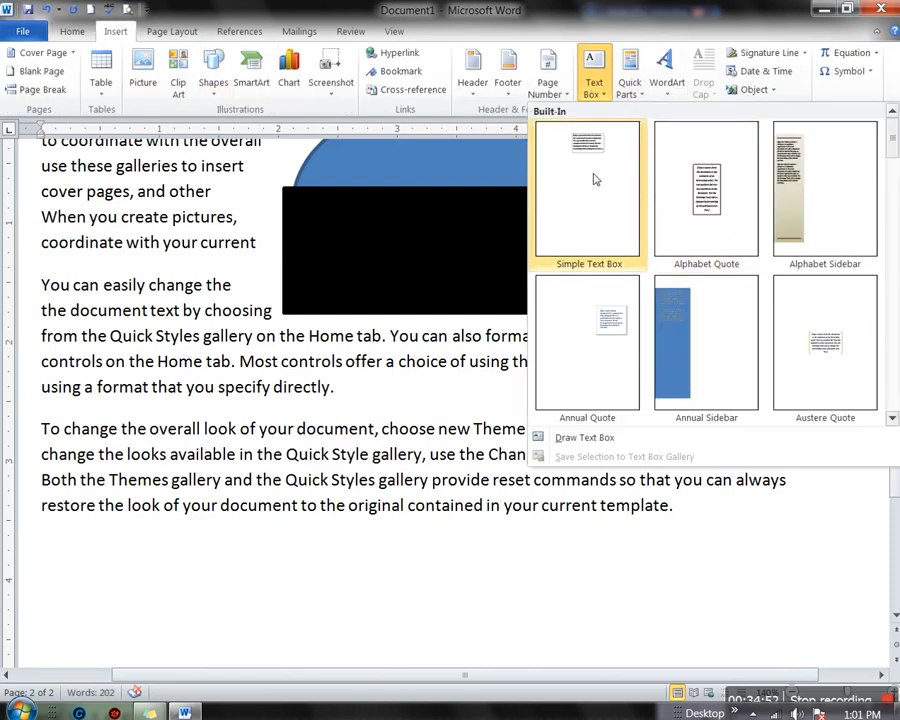
pyautogui.click(585, 181)
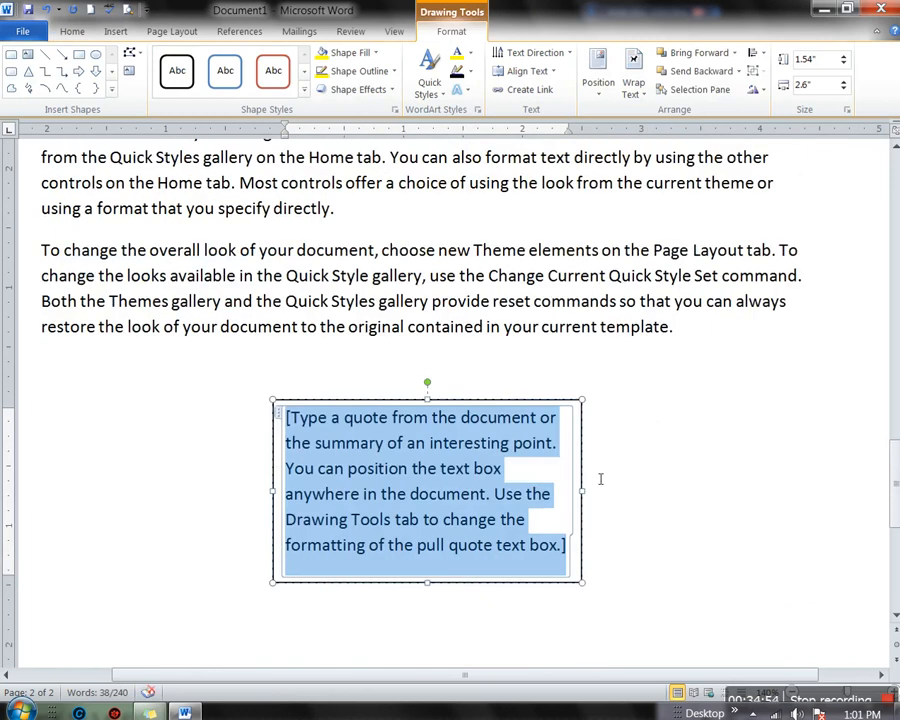
# Replace the text box's placeholder quote with 'gfchbcvvbv' and select it
pyautogui.click(517, 500)
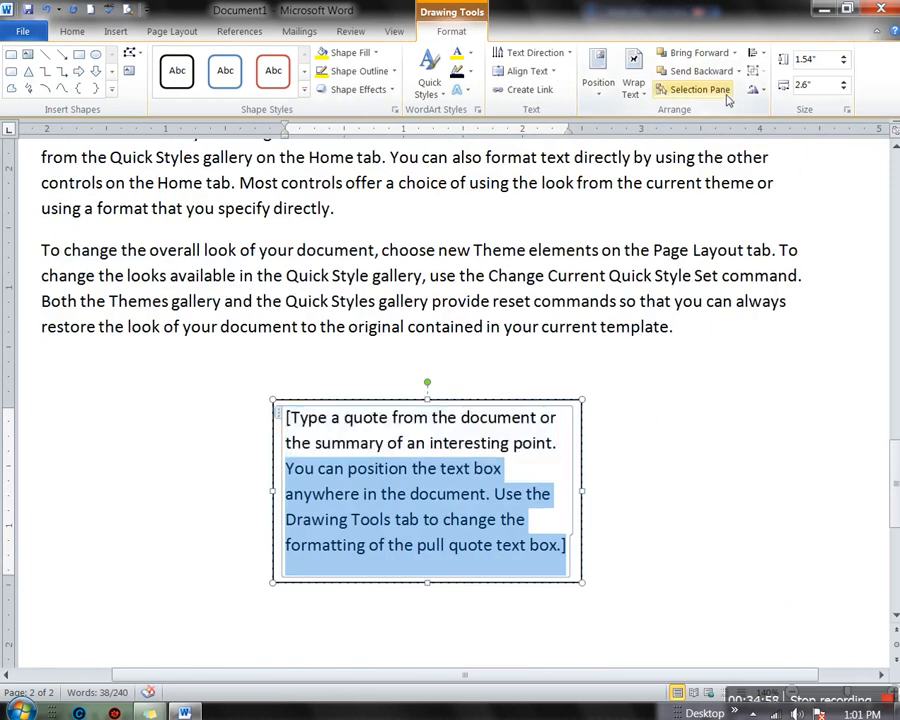
pyautogui.click(759, 54)
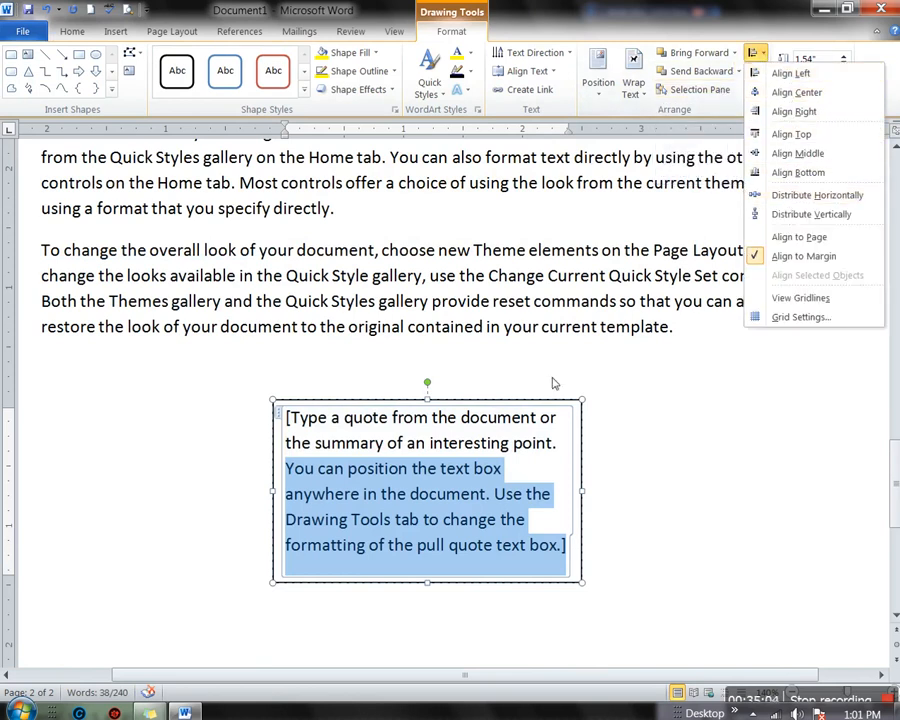
pyautogui.click(490, 480)
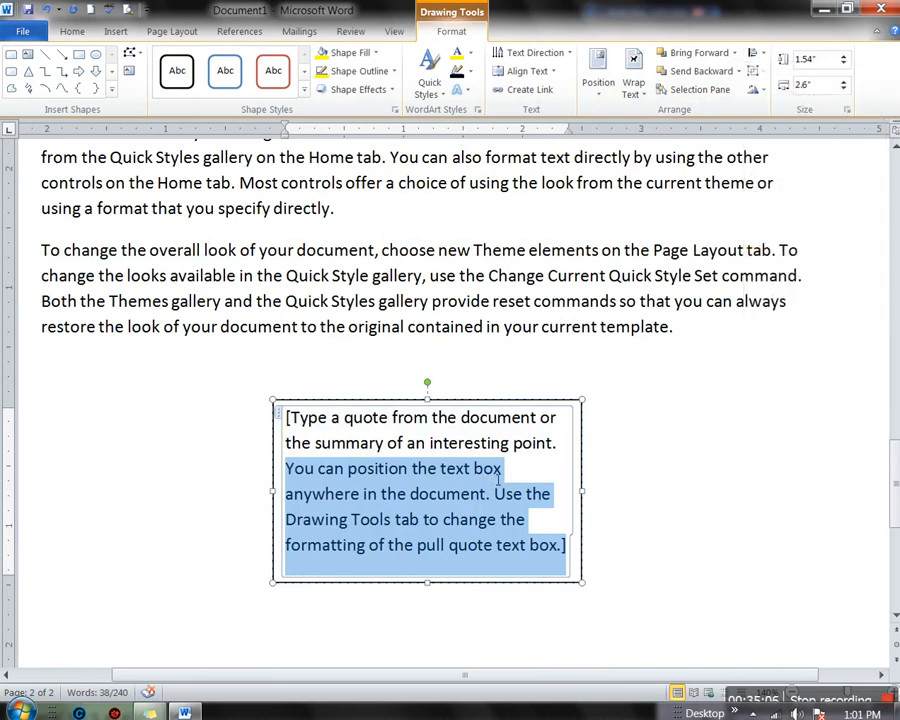
pyautogui.press('Delete')
pyautogui.write('gfchbcv')
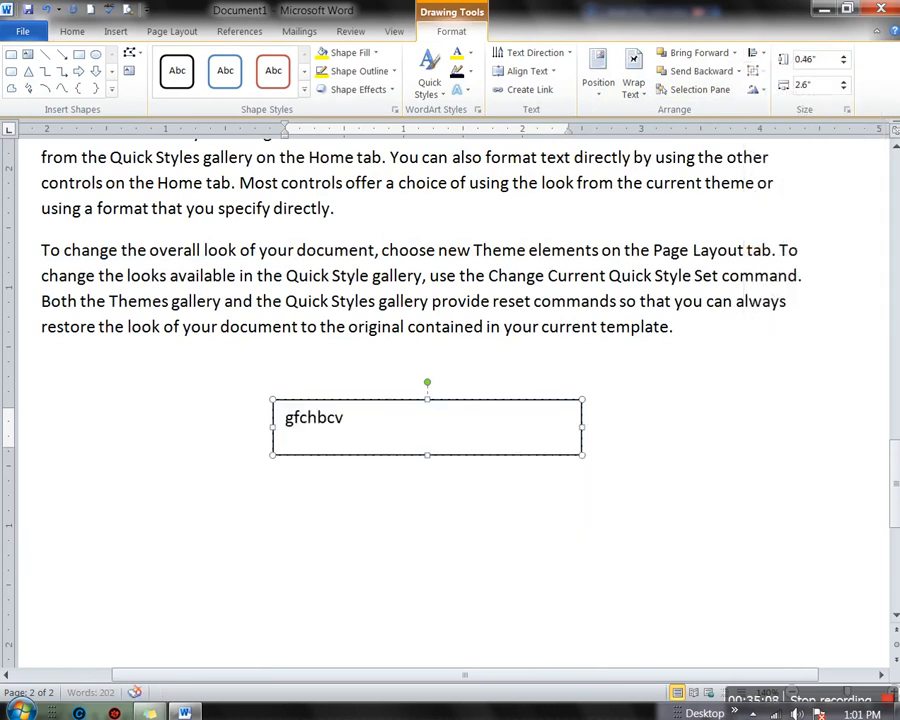
pyautogui.write('vbv')
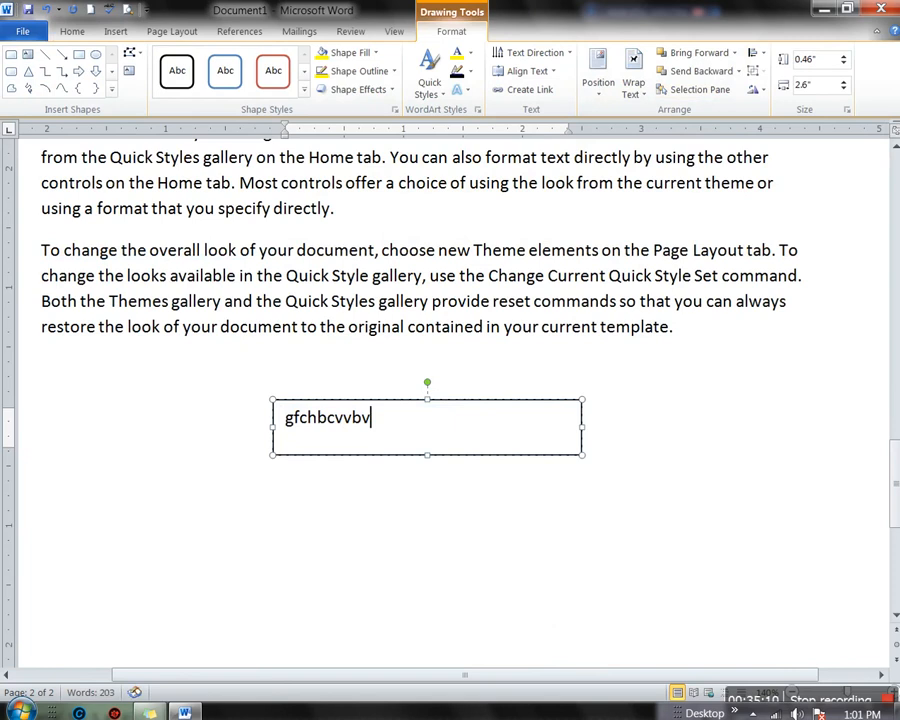
pyautogui.hotkey('ctrl', 'a')
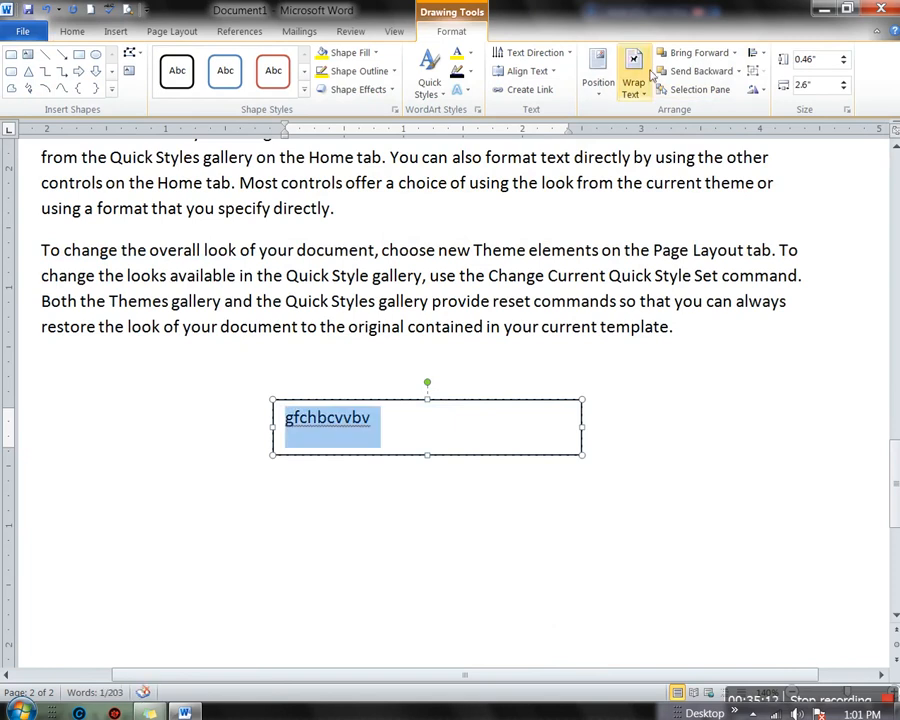
# Try Align Center and Align Left on the text box, then Align Right
pyautogui.click(755, 52)
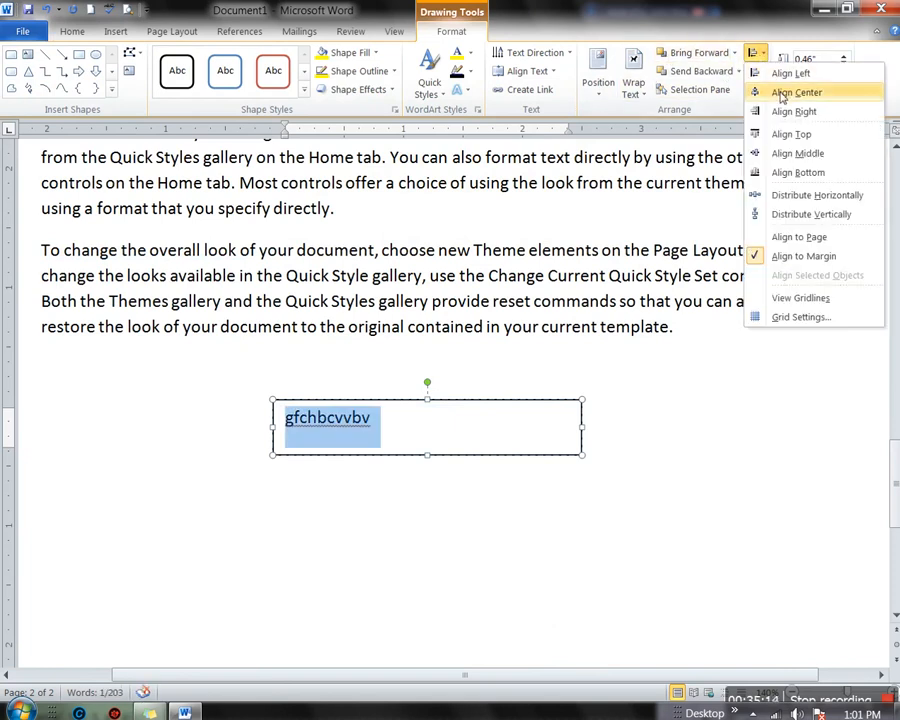
pyautogui.click(782, 93)
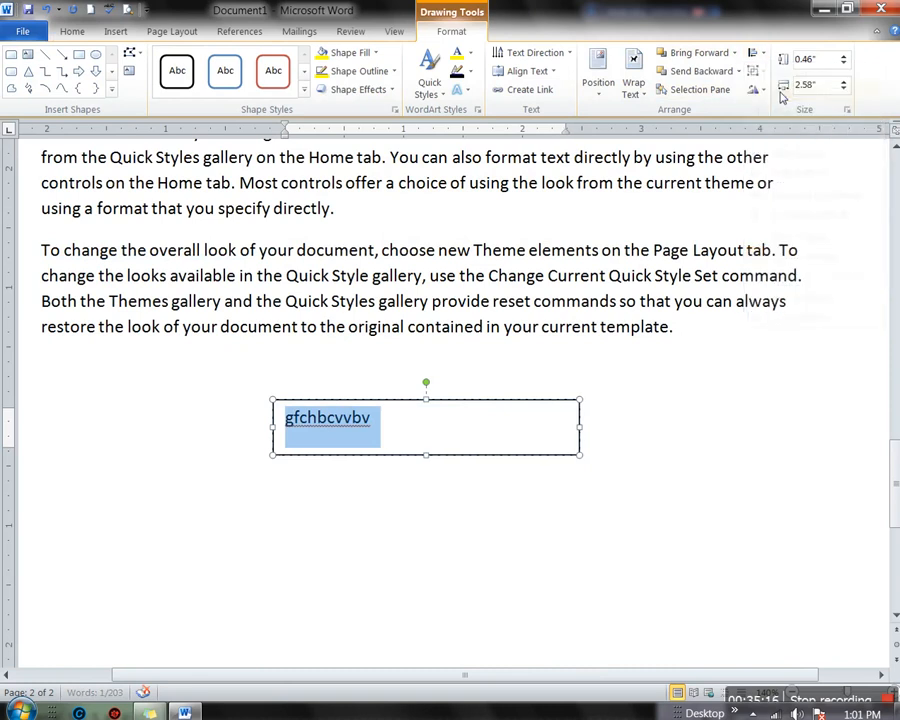
pyautogui.click(762, 55)
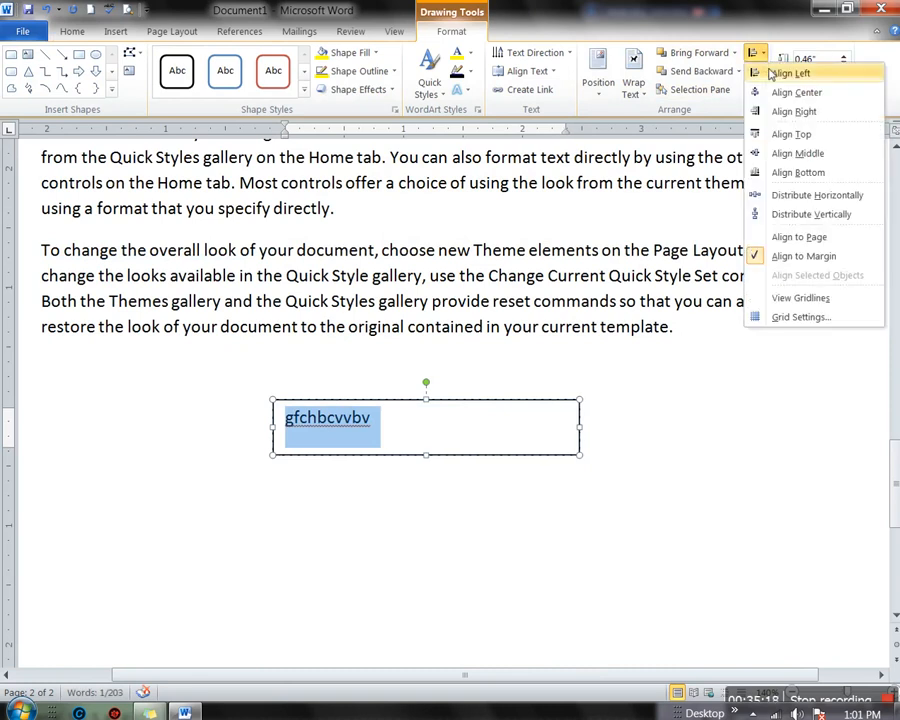
pyautogui.click(772, 74)
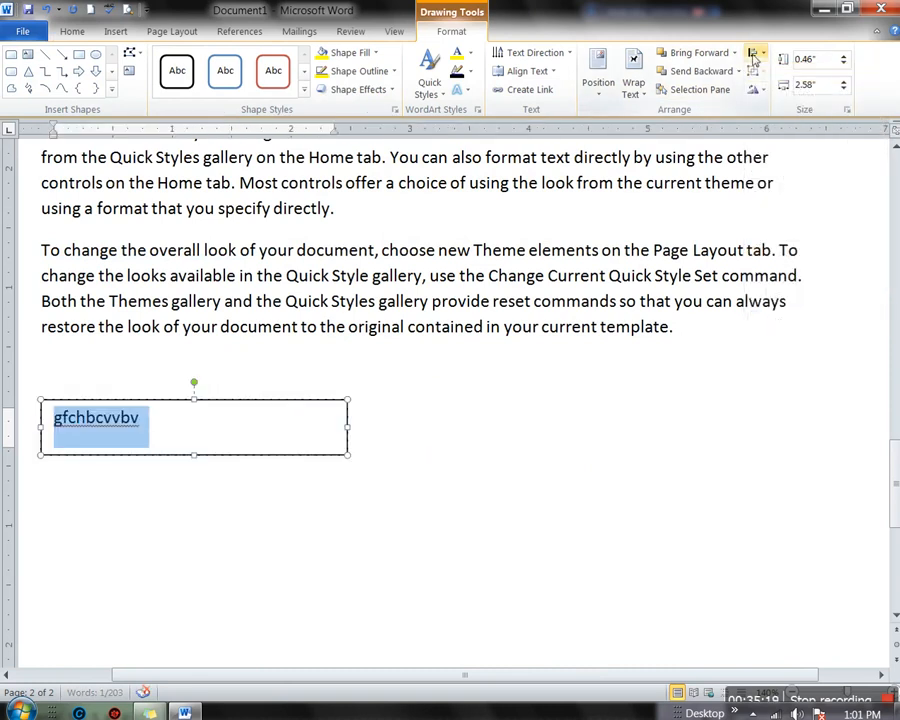
pyautogui.click(756, 53)
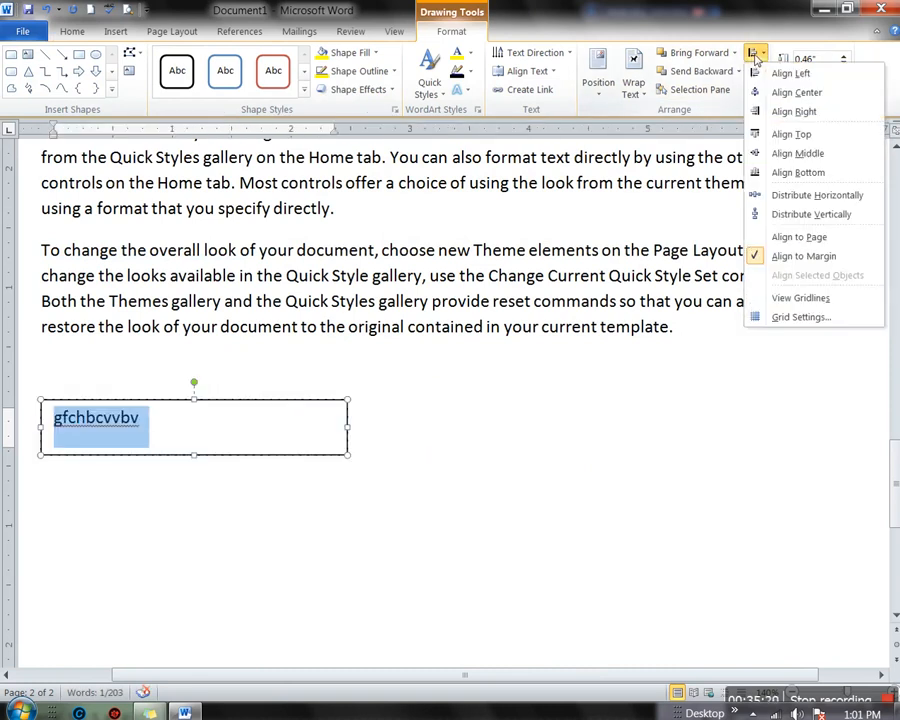
pyautogui.click(785, 113)
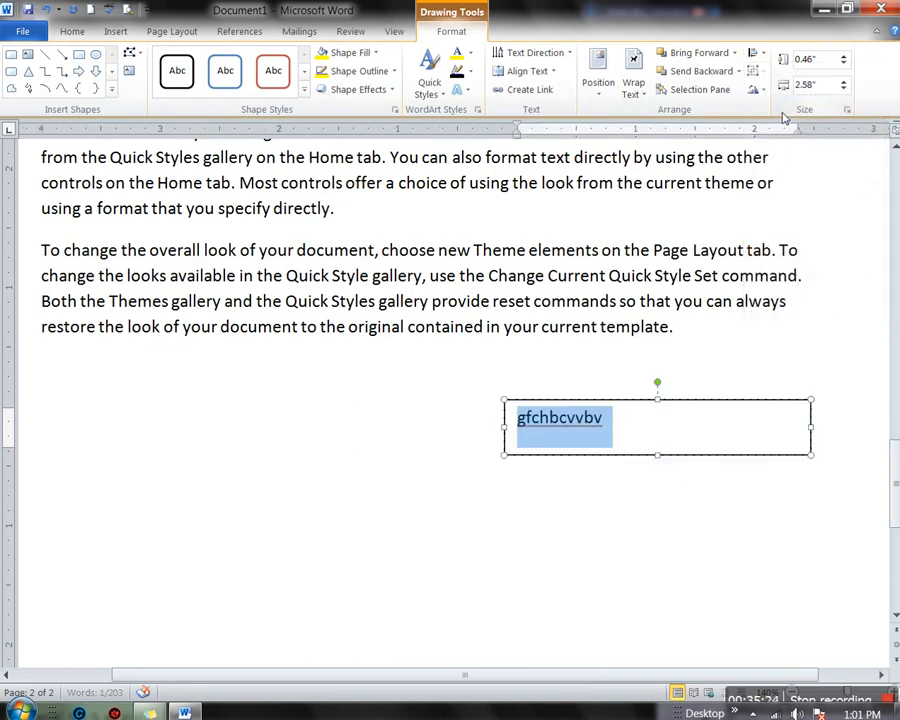
# Align the text box to the bottom margin and reapply Align Right
pyautogui.click(757, 54)
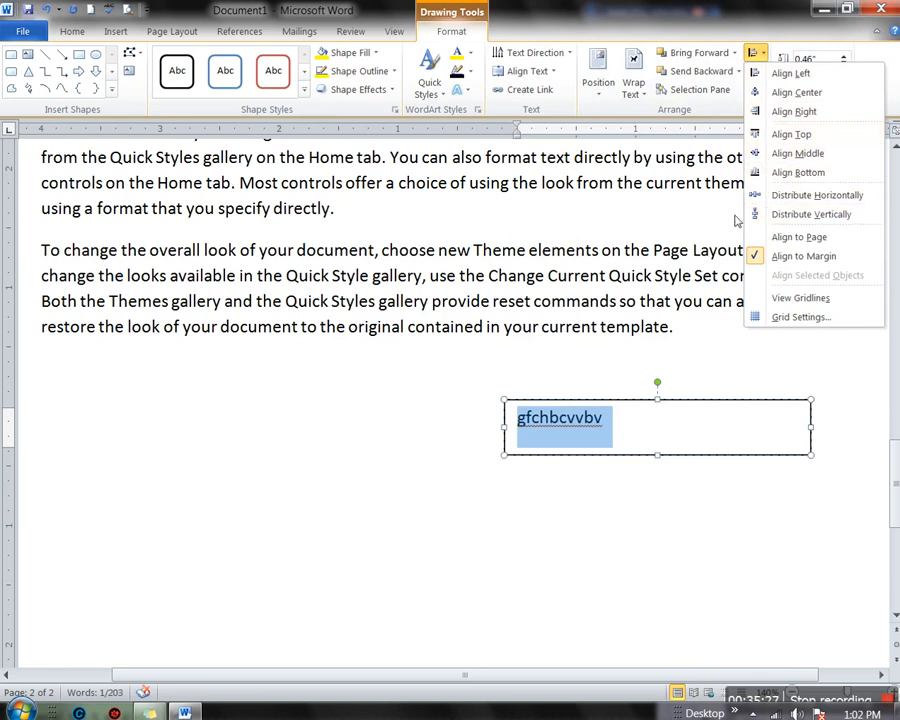
pyautogui.click(780, 173)
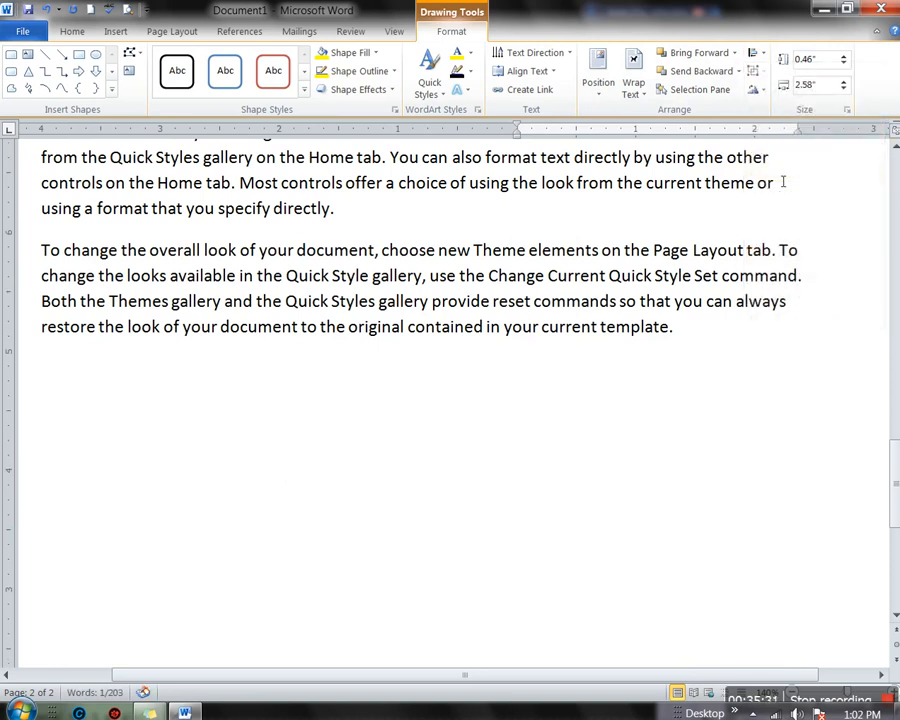
pyautogui.scroll(-6, 604, 357)
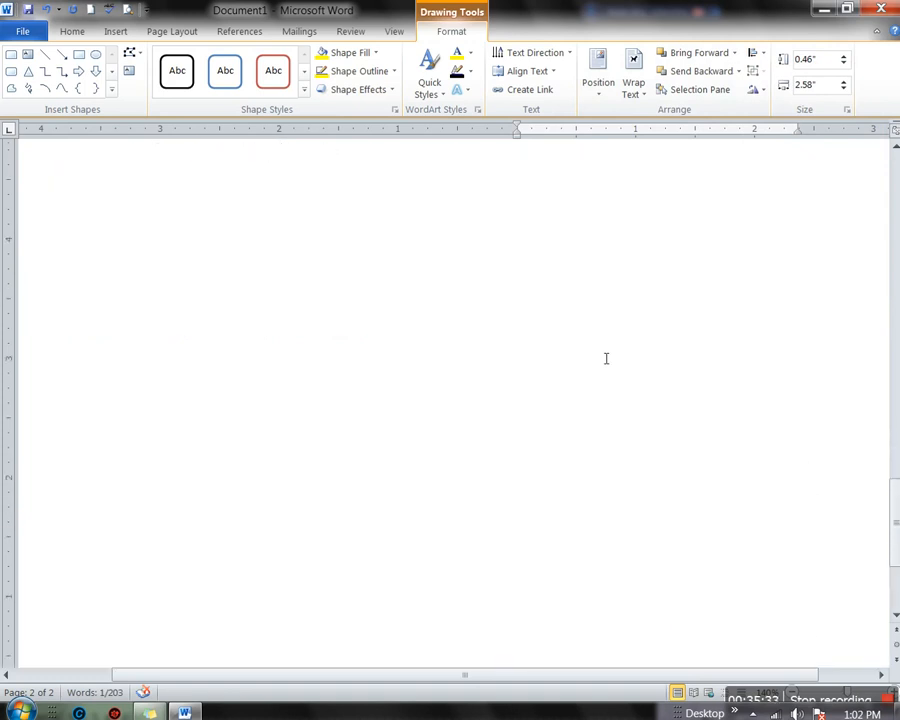
pyautogui.click(755, 55)
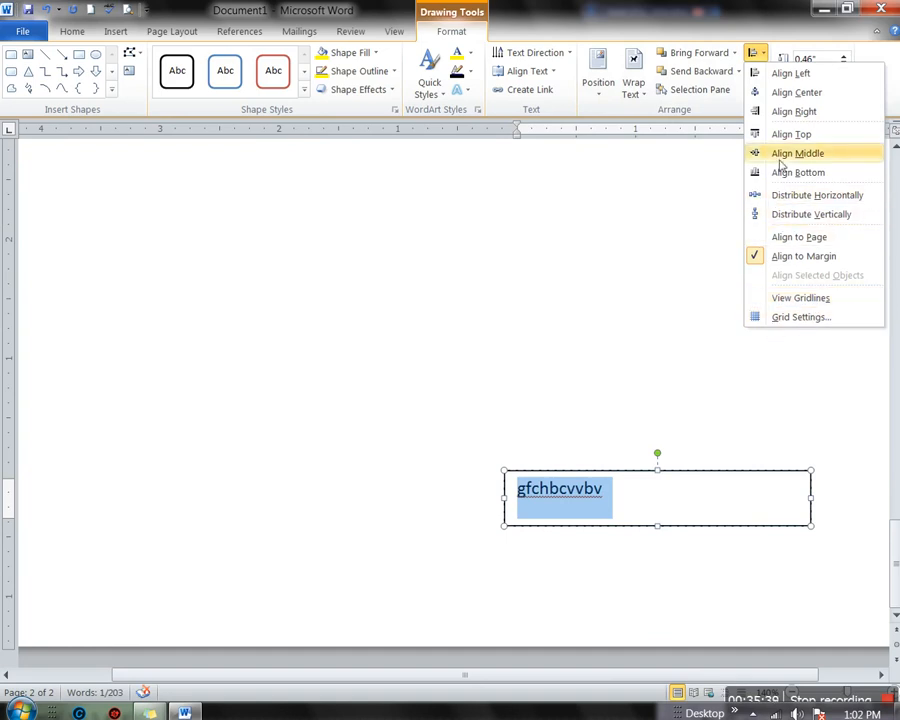
pyautogui.click(799, 118)
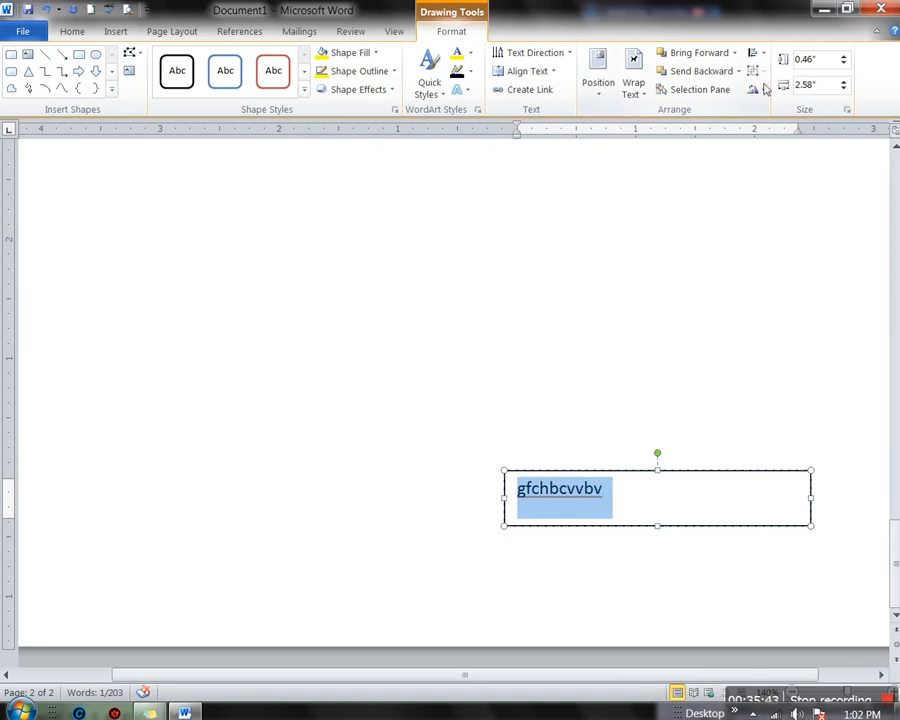
pyautogui.click(764, 92)
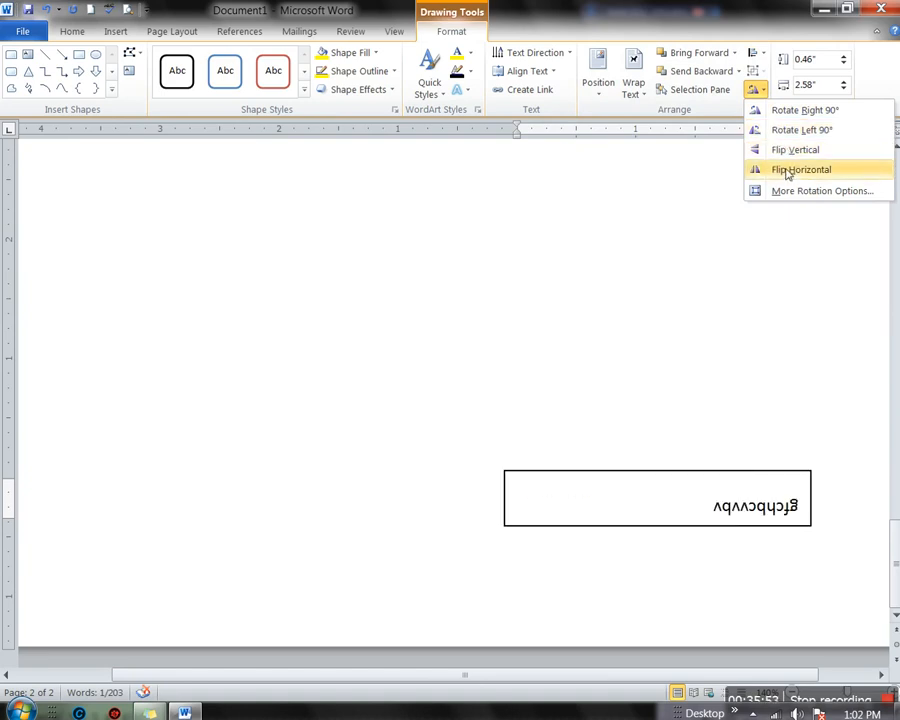
pyautogui.click(643, 231)
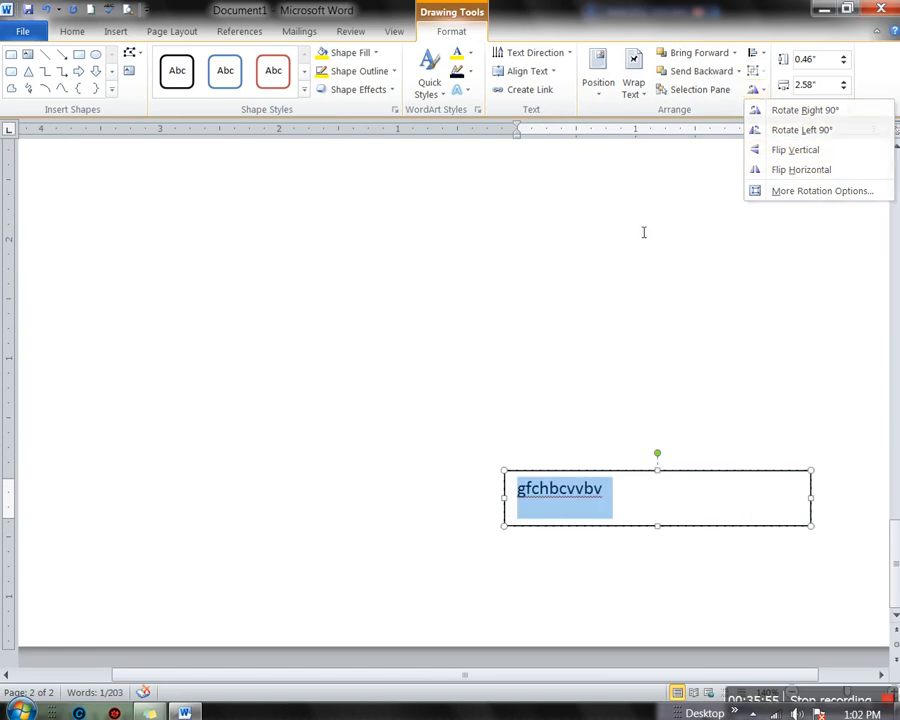
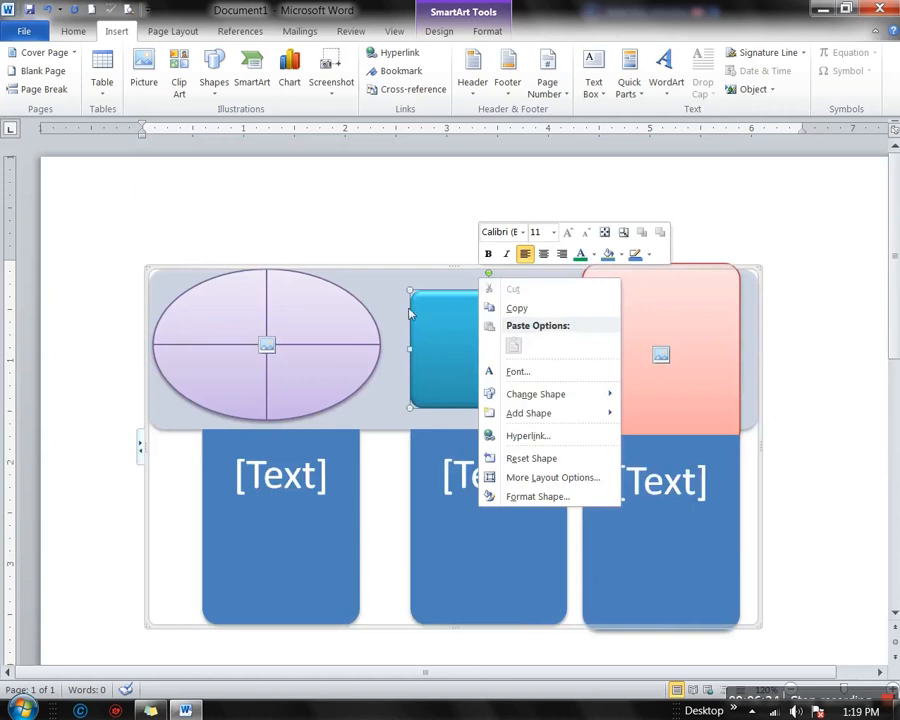
# Select the entire SmartArt graphic and delete it, leaving the page blank
pyautogui.click(388, 273)
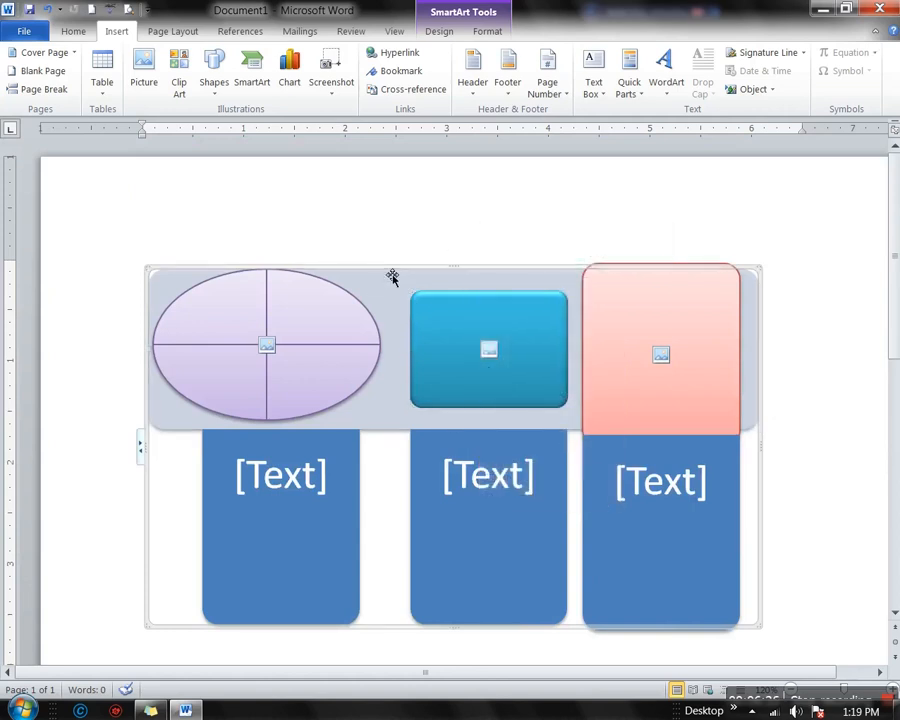
pyautogui.press('Delete')
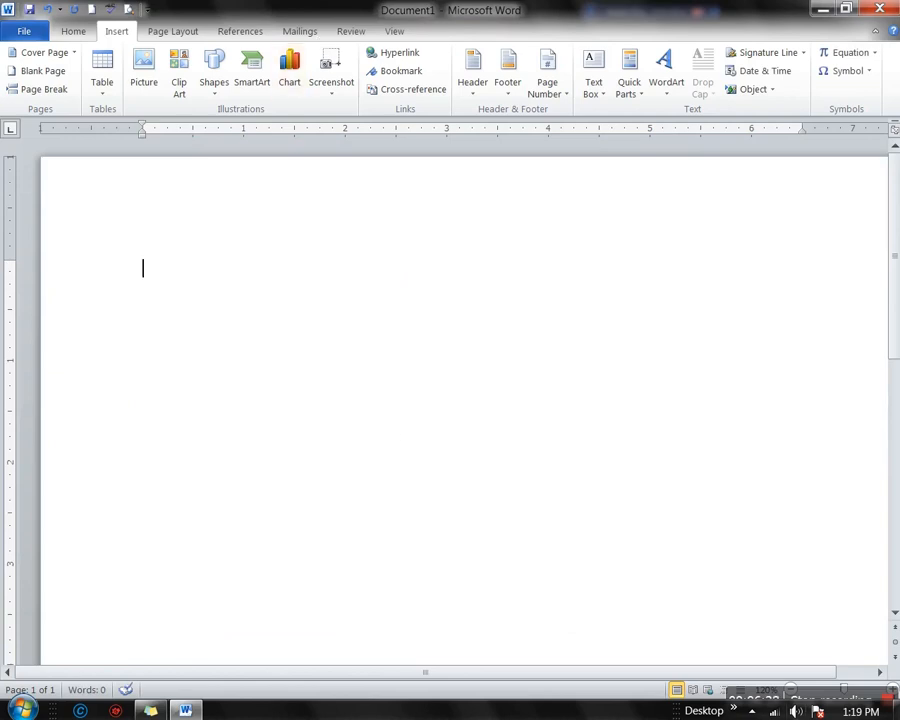
# Insert a 3-D Clustered Column chart after previewing the Pie and Line chart types
pyautogui.click(289, 78)
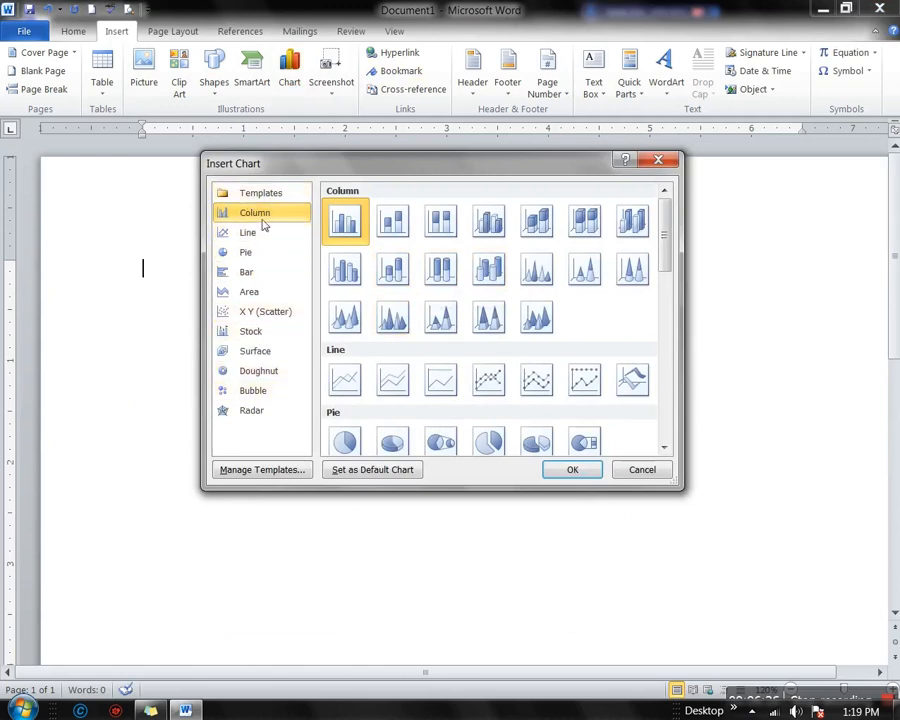
pyautogui.click(255, 259)
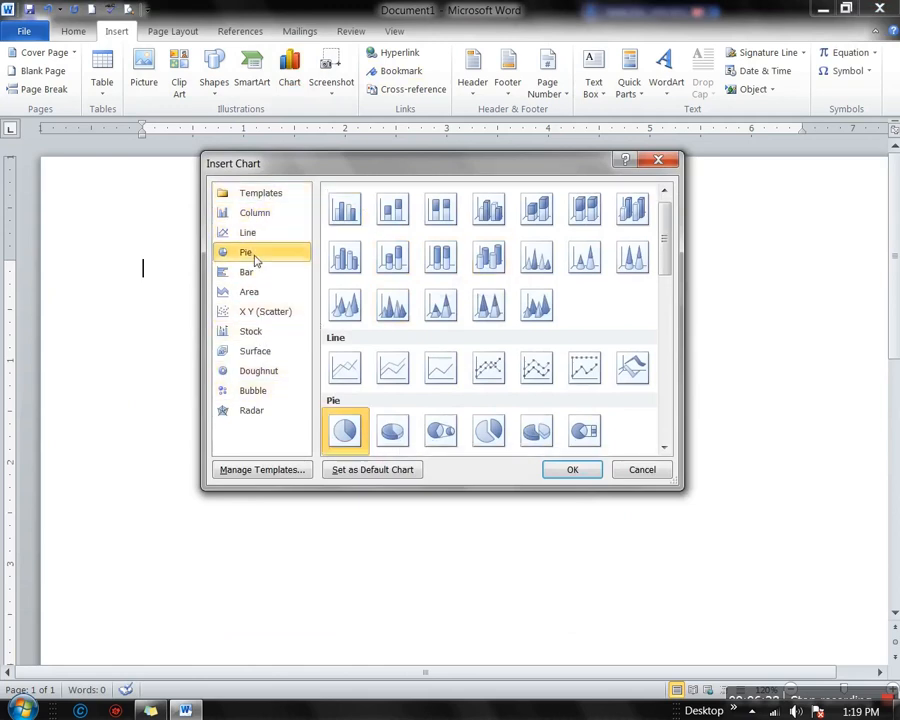
pyautogui.click(251, 237)
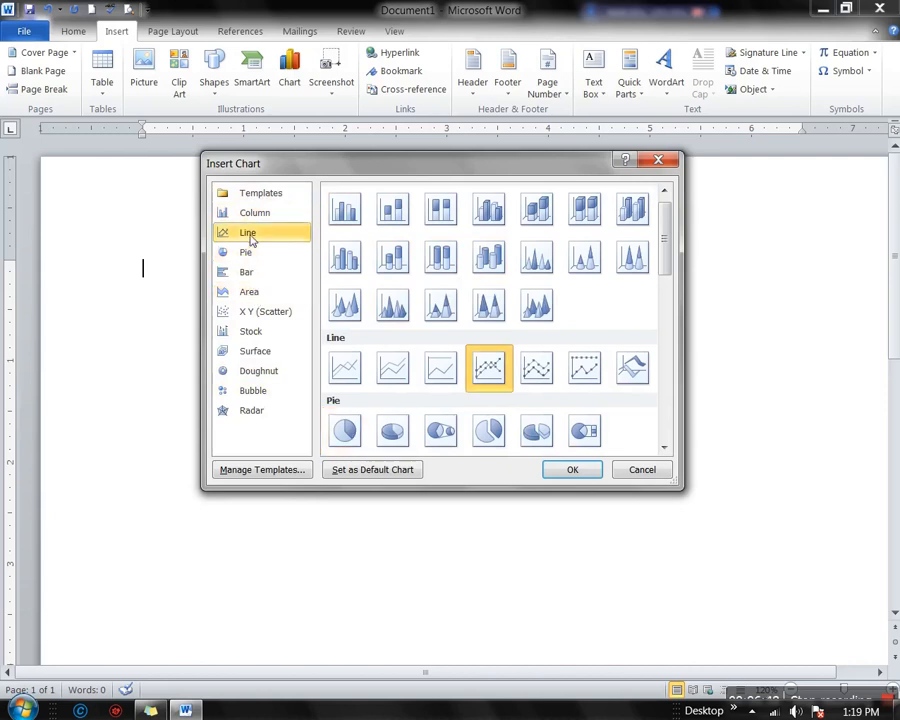
pyautogui.scroll(-2, 666, 290)
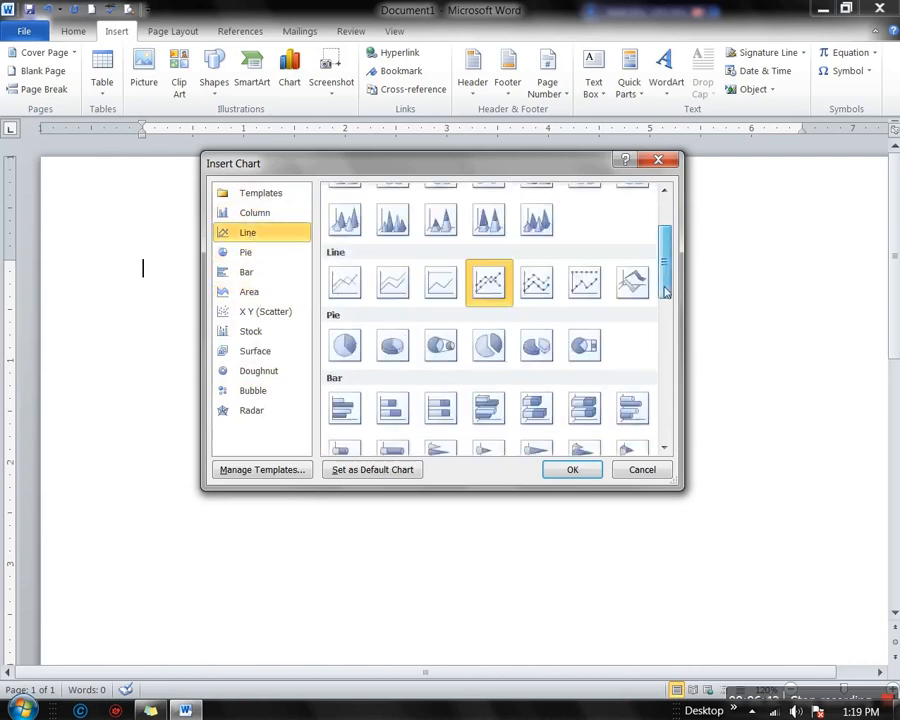
pyautogui.moveTo(666, 290); pyautogui.dragTo(665, 197)
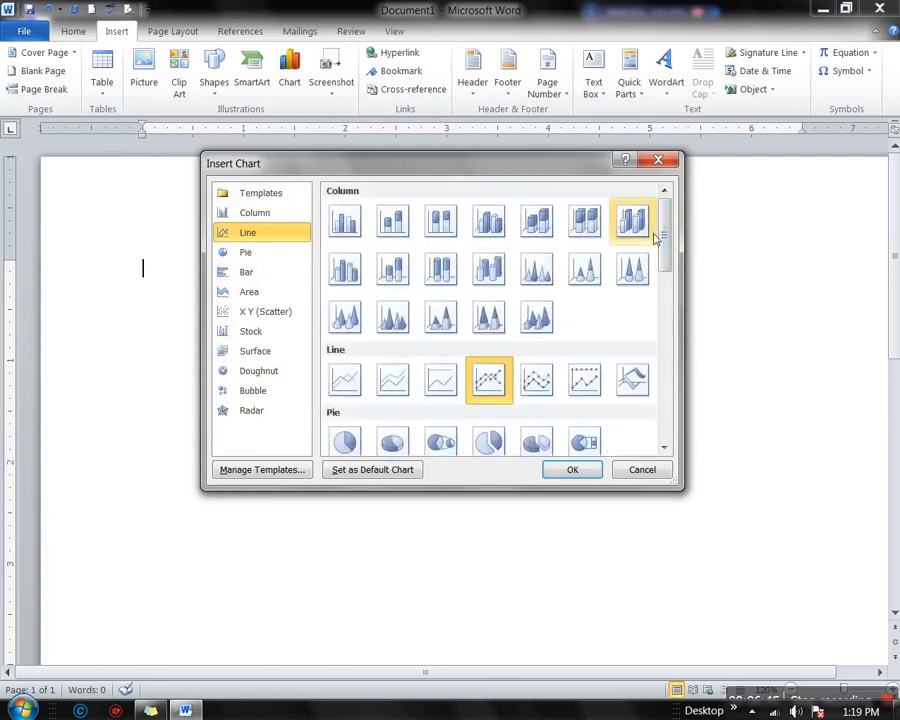
pyautogui.click(490, 238)
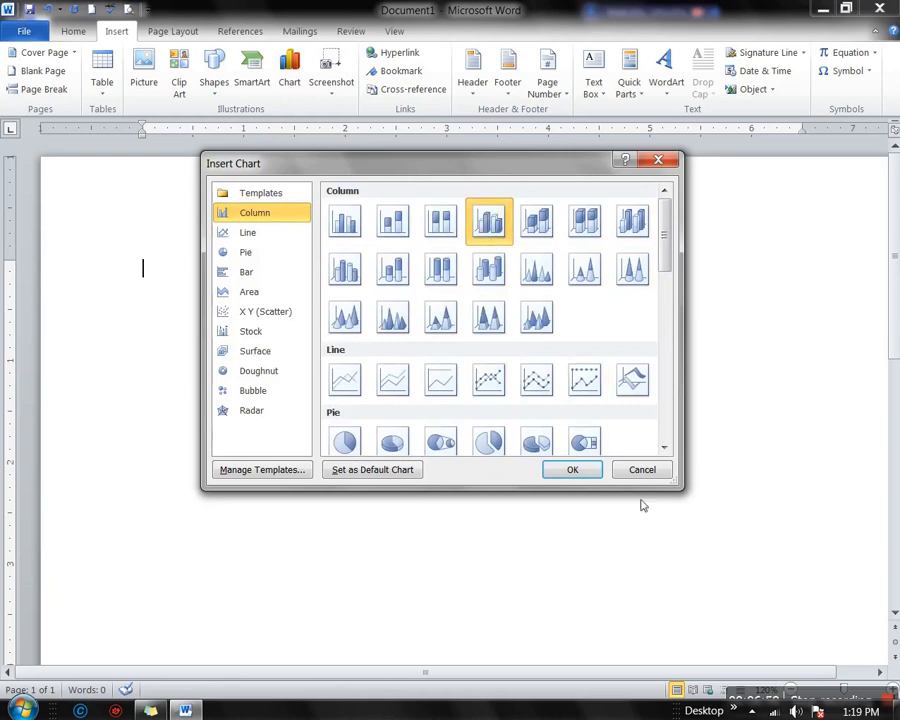
pyautogui.click(572, 469)
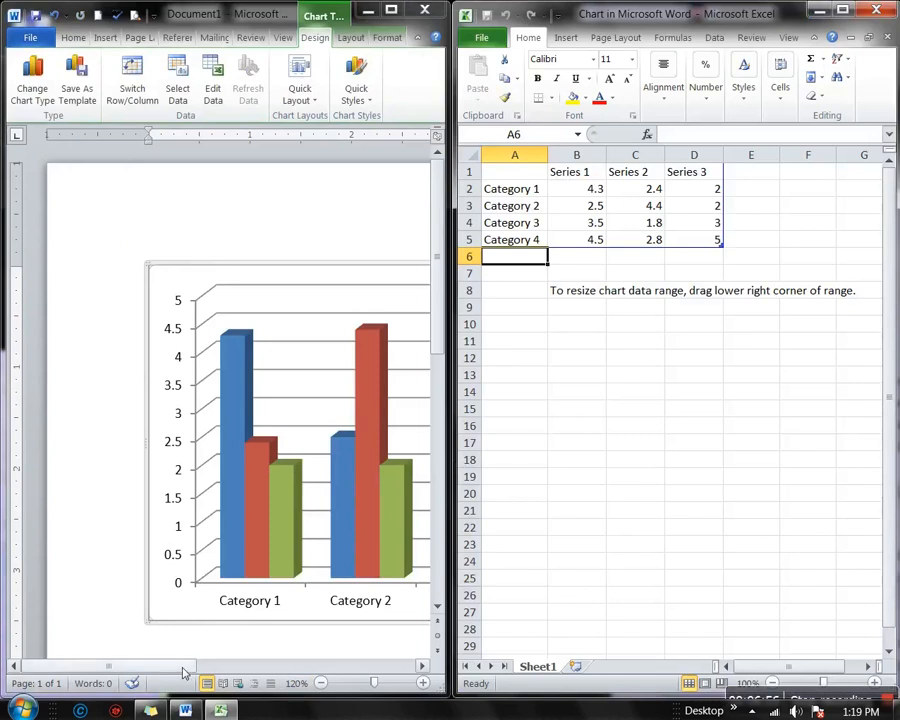
# Enter Category 1 values 50 in B2 and 30 in C2
pyautogui.moveTo(180, 666); pyautogui.dragTo(236, 666)
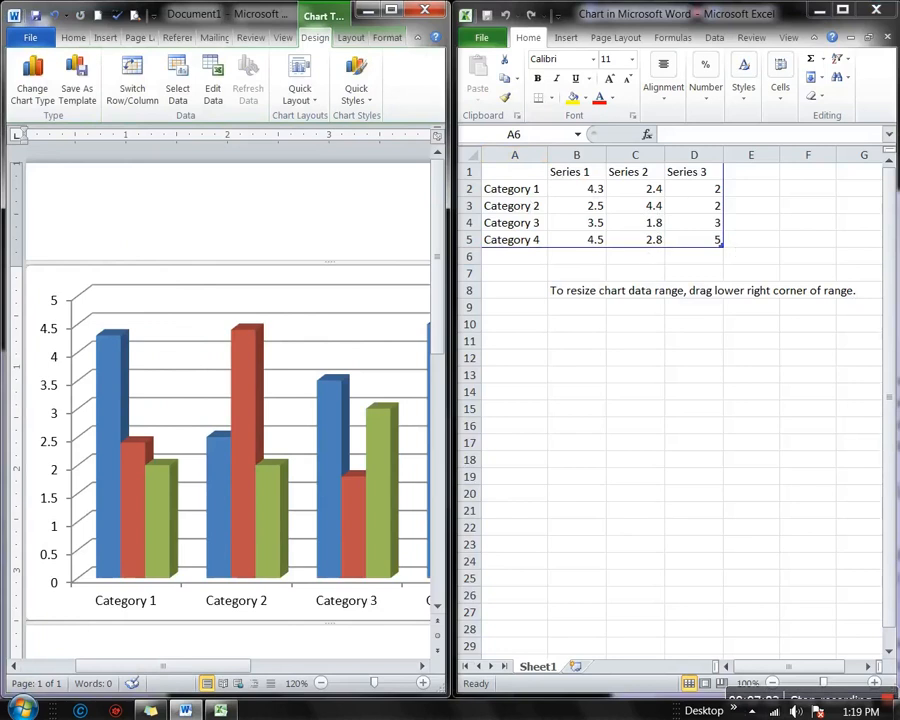
pyautogui.click(593, 192)
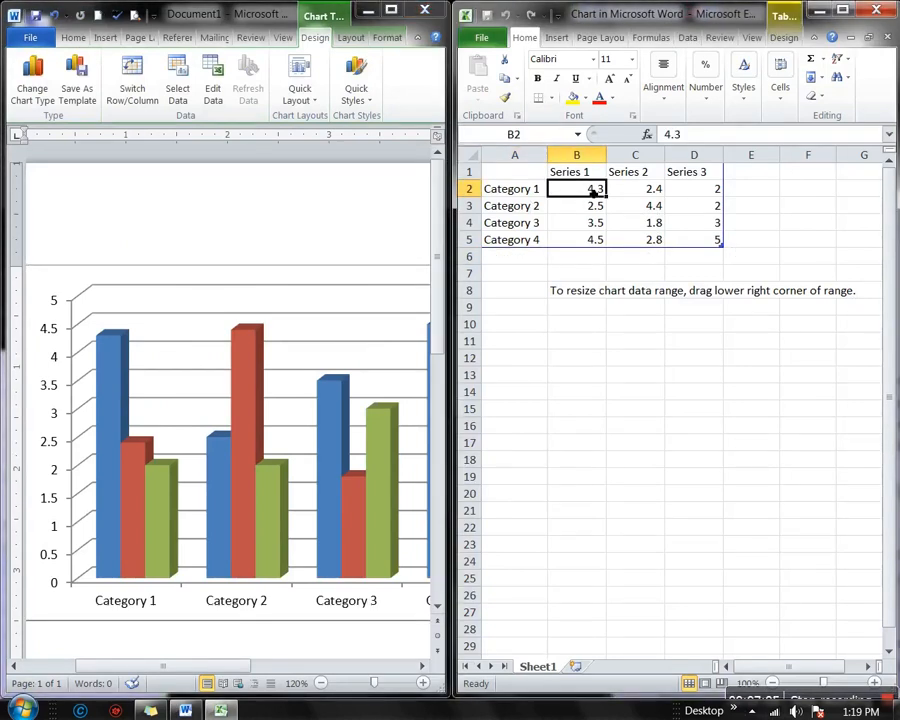
pyautogui.write('50')
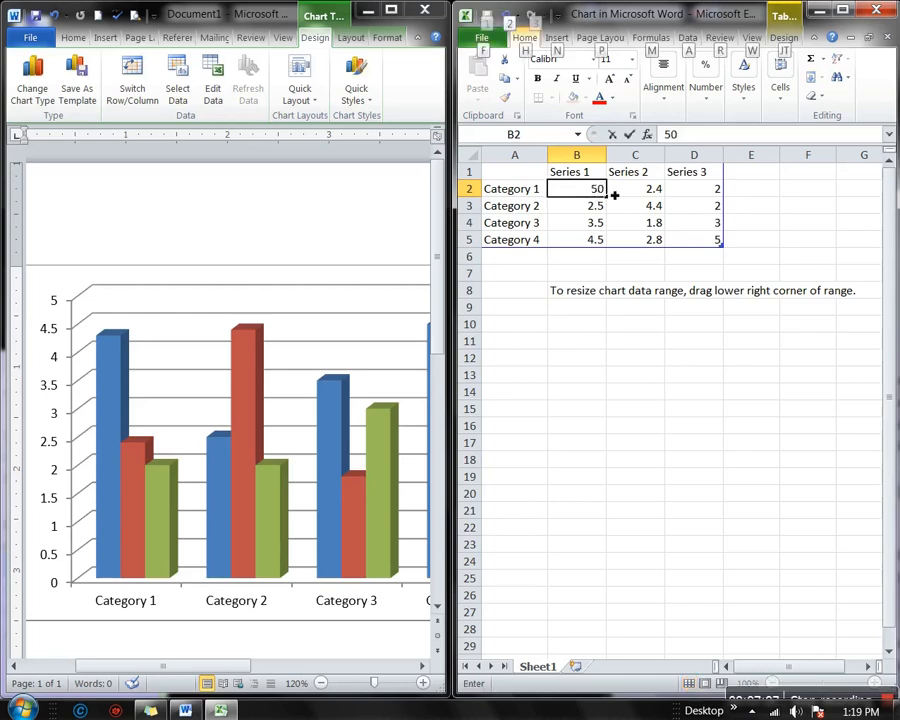
pyautogui.click(641, 197)
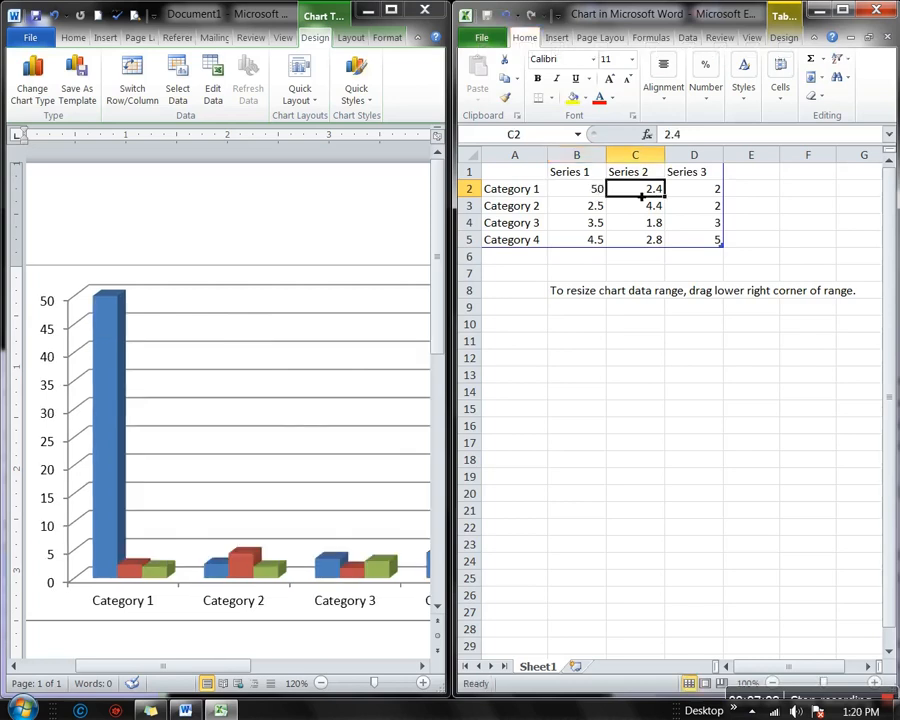
pyautogui.write('30')
pyautogui.press('alt')
pyautogui.click(688, 189)
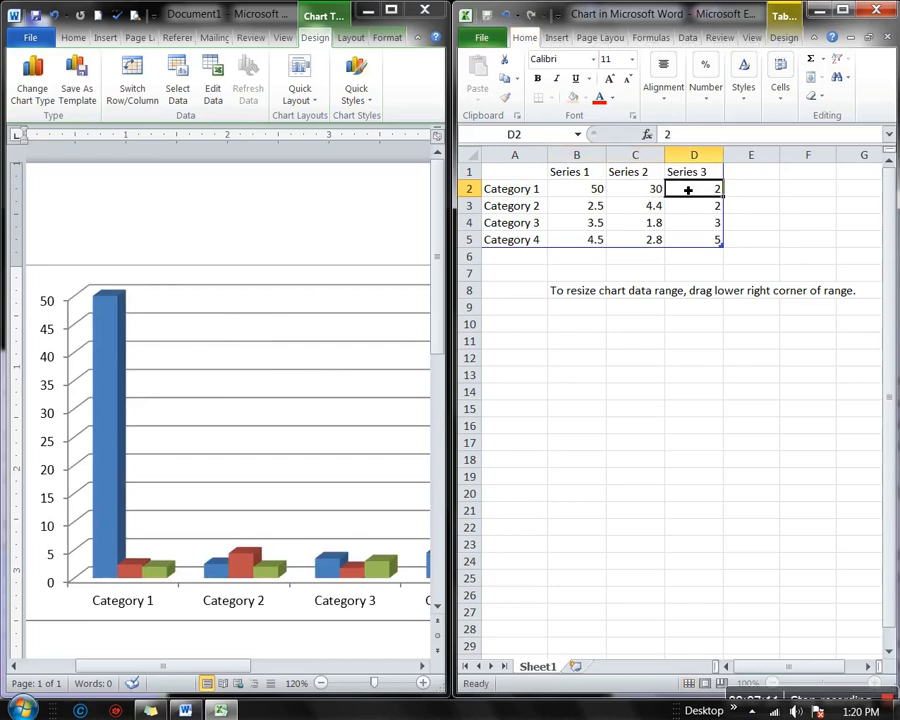
# Set D2 to 20, correcting the first entry
pyautogui.write('2')
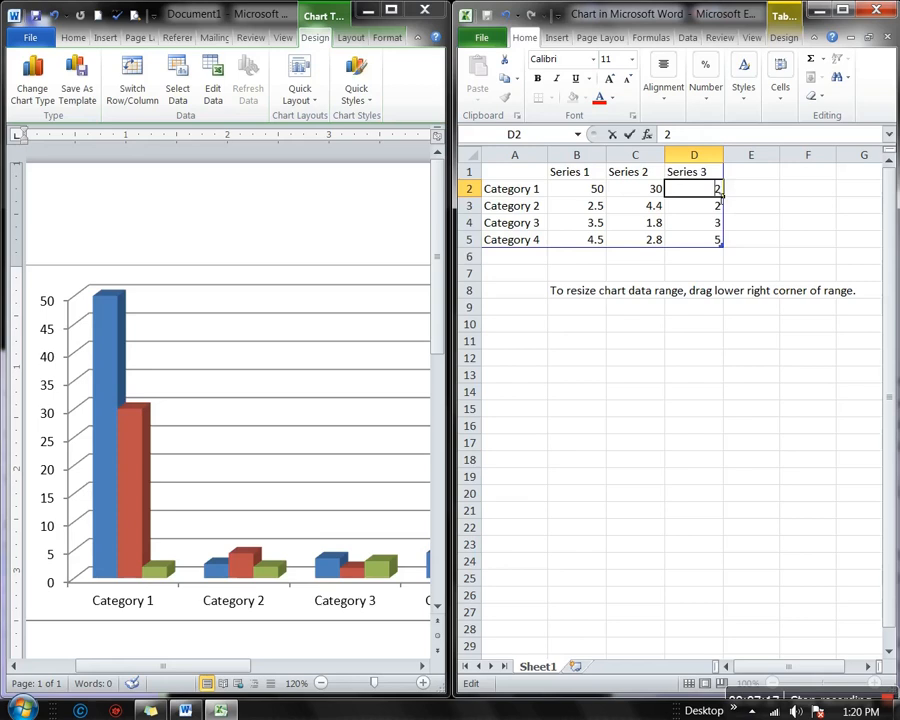
pyautogui.press('Return')
pyautogui.click(696, 197)
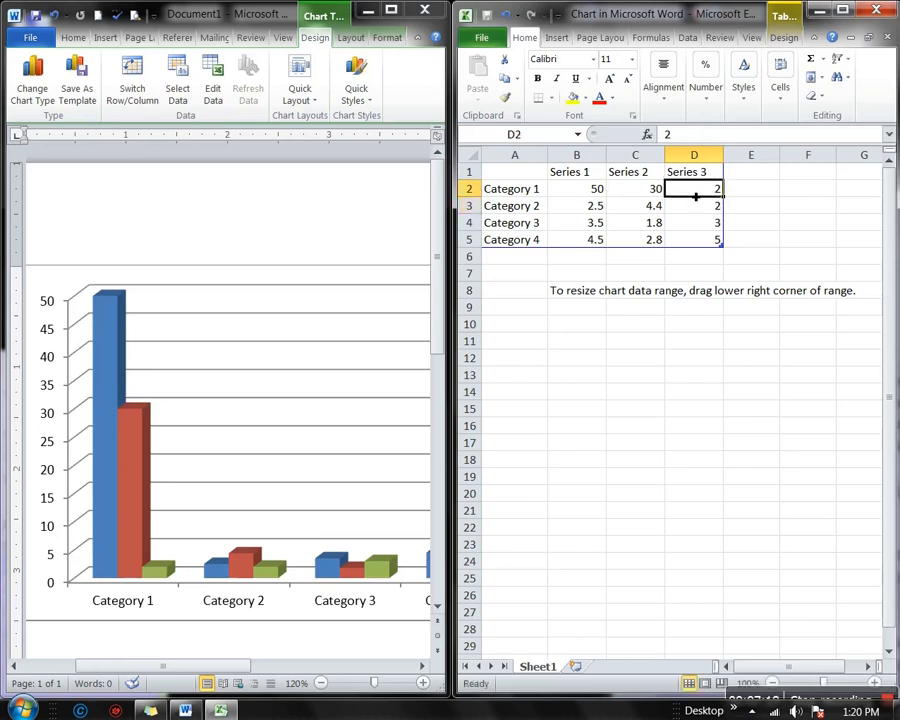
pyautogui.write('20')
pyautogui.press('alt')
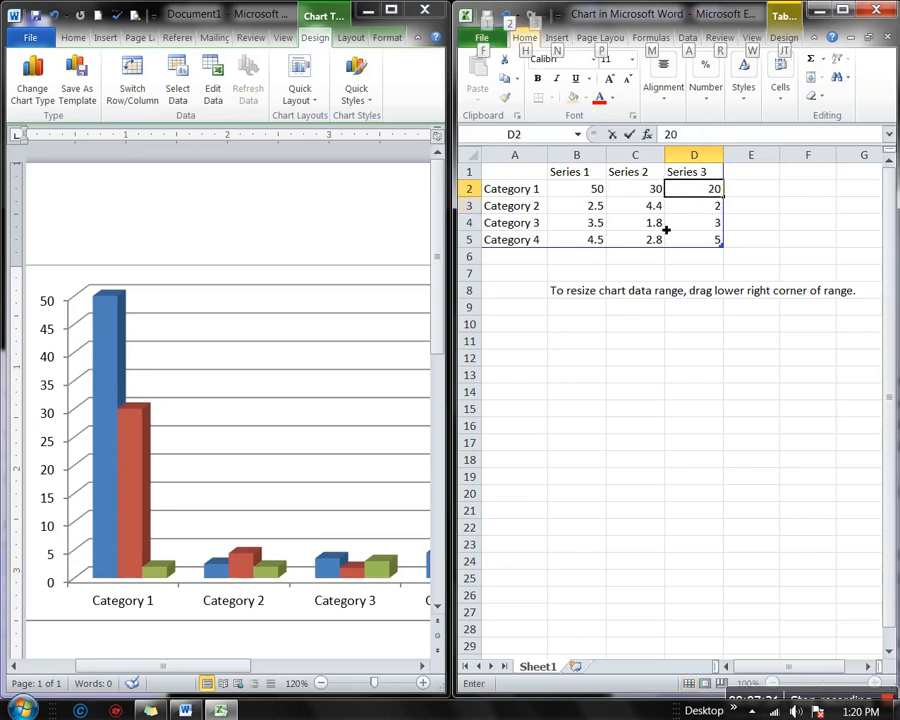
pyautogui.click(596, 211)
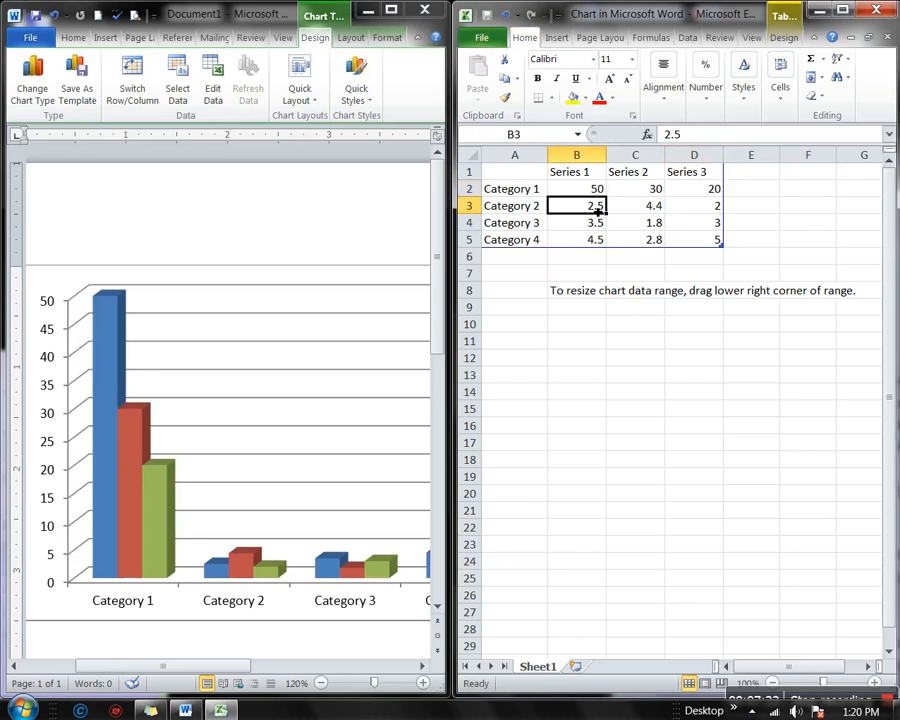
# Enter 4 in B3 and edit C3 to 22 for Category 2
pyautogui.write('4')
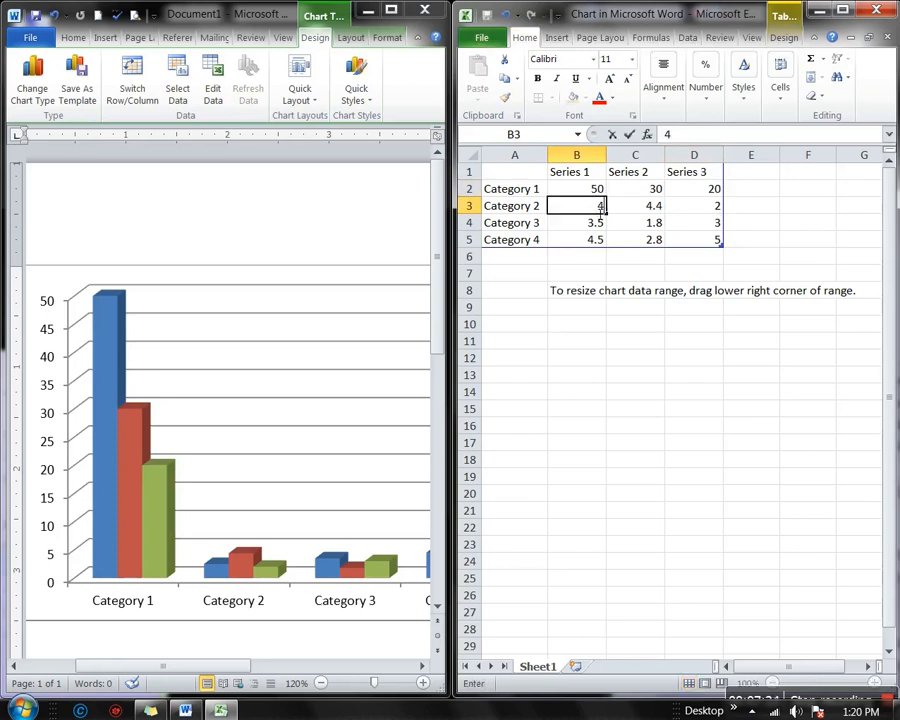
pyautogui.click(654, 211)
pyautogui.write('4')
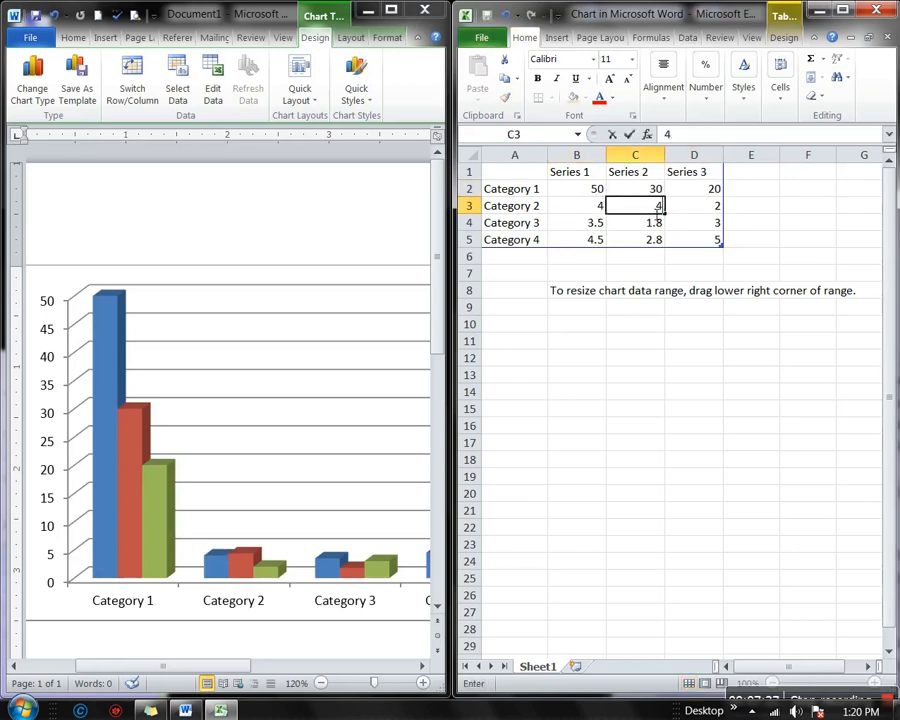
pyautogui.click(653, 226)
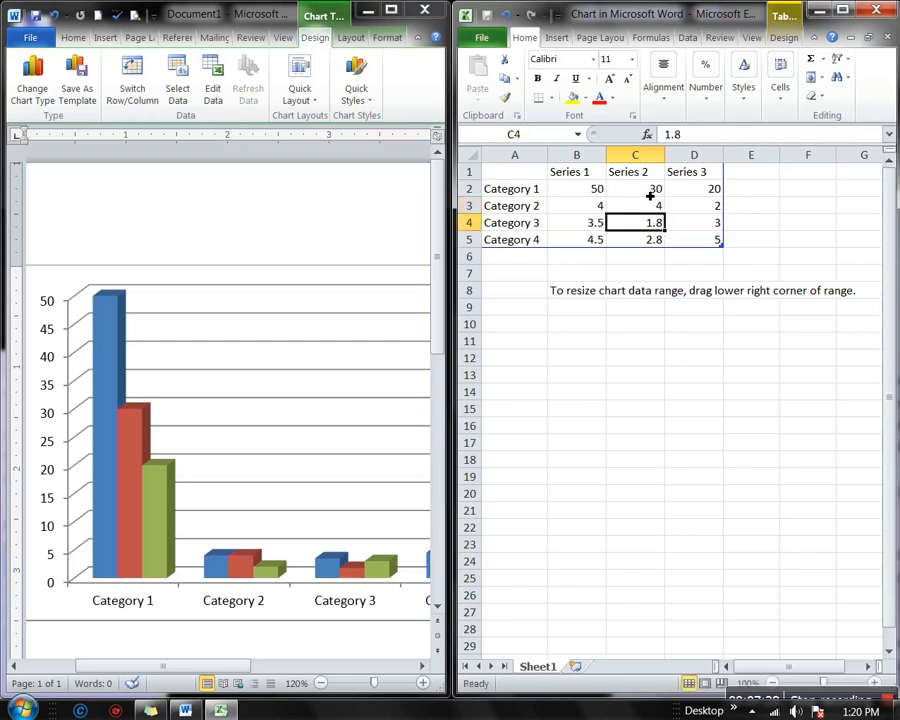
pyautogui.click(652, 190)
pyautogui.click(655, 207)
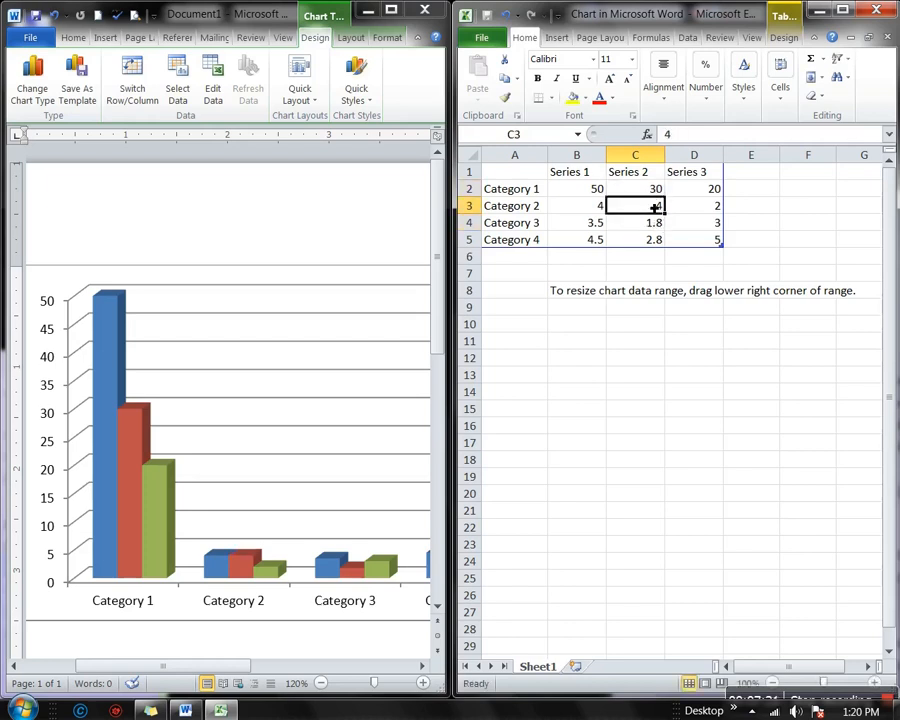
pyautogui.write('4')
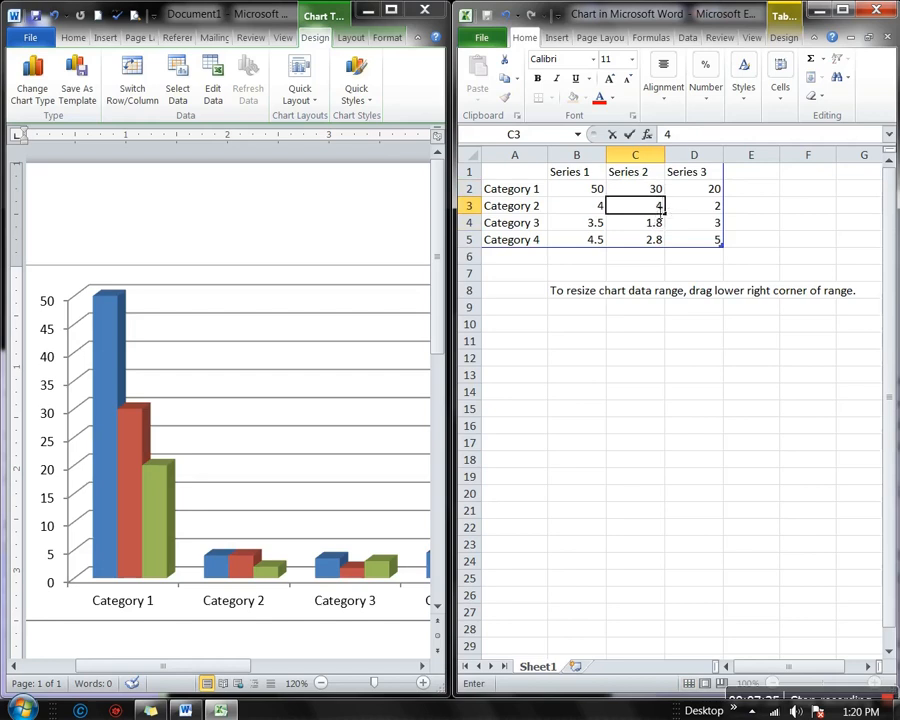
pyautogui.click(660, 207)
pyautogui.click(686, 211)
pyautogui.click(658, 210)
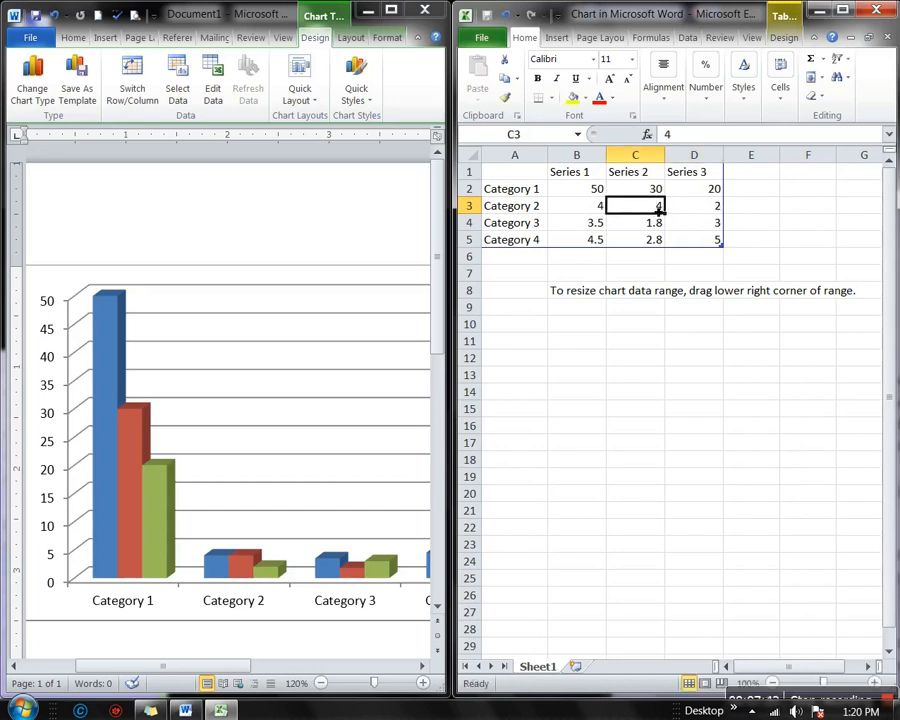
pyautogui.write('22')
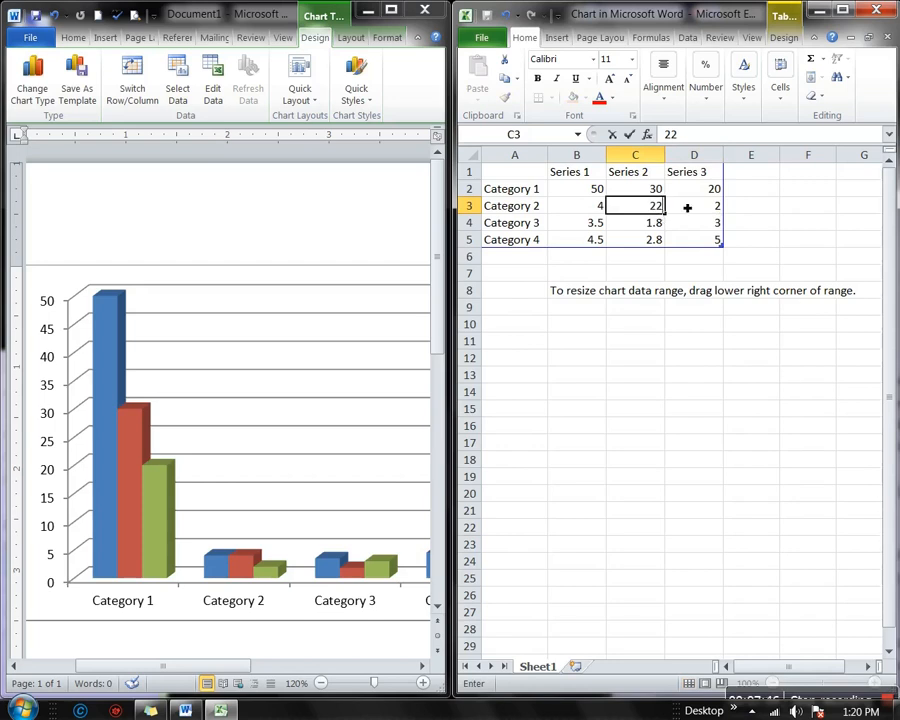
pyautogui.click(687, 207)
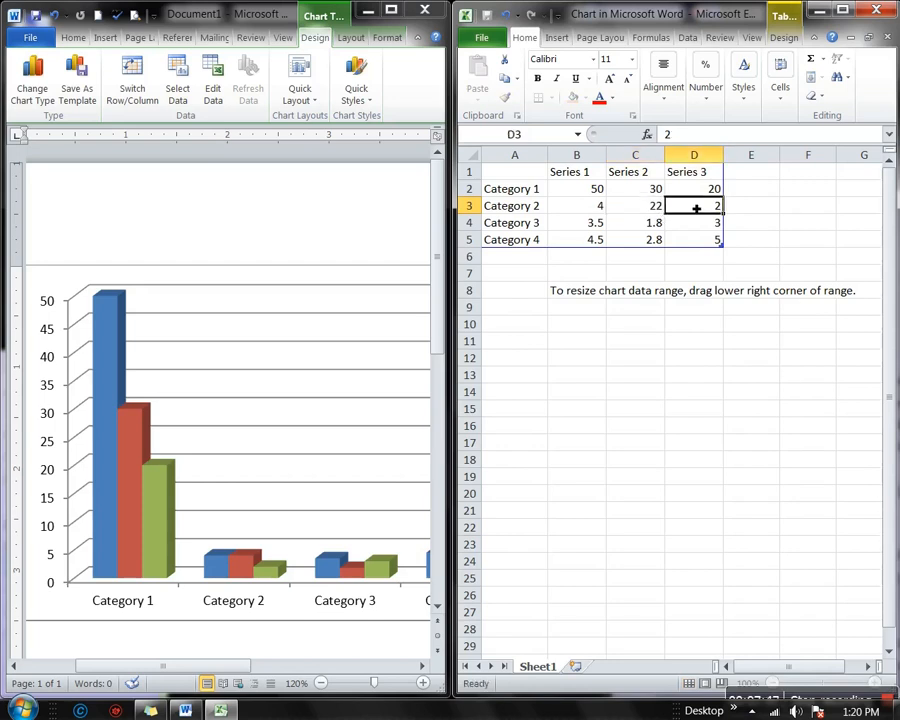
# Re-enter 4 in B3, then start entering 555 in B4 for Category 3
pyautogui.click(630, 212)
pyautogui.click(594, 212)
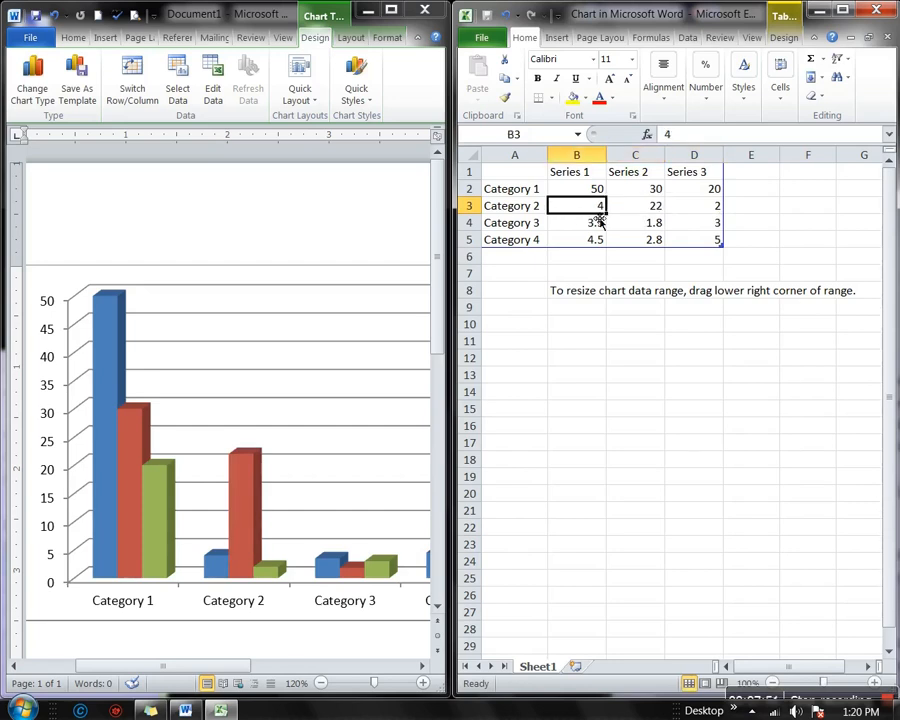
pyautogui.write('4')
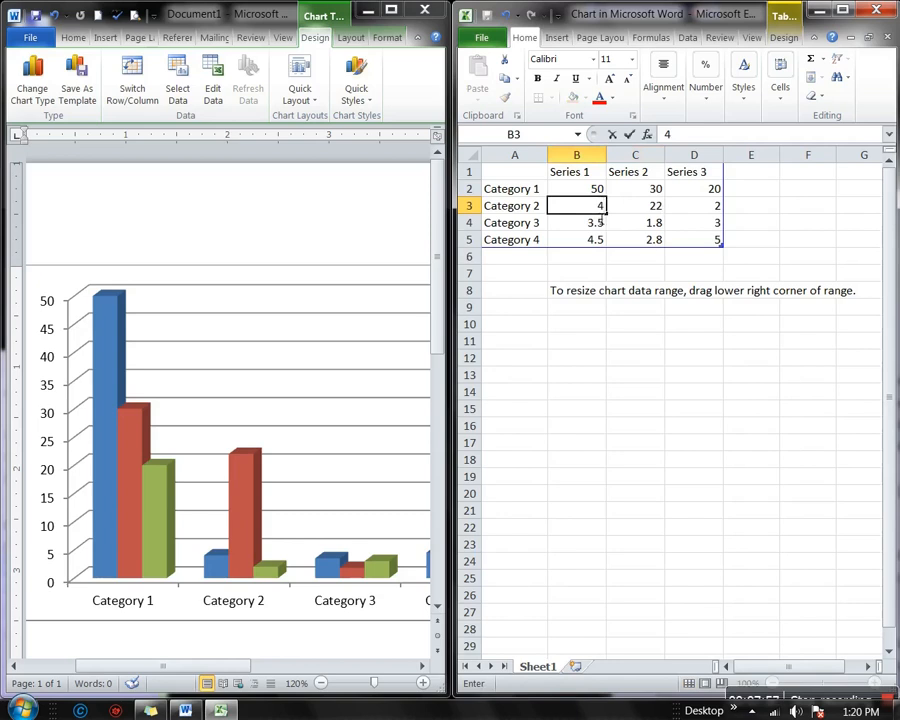
pyautogui.click(624, 207)
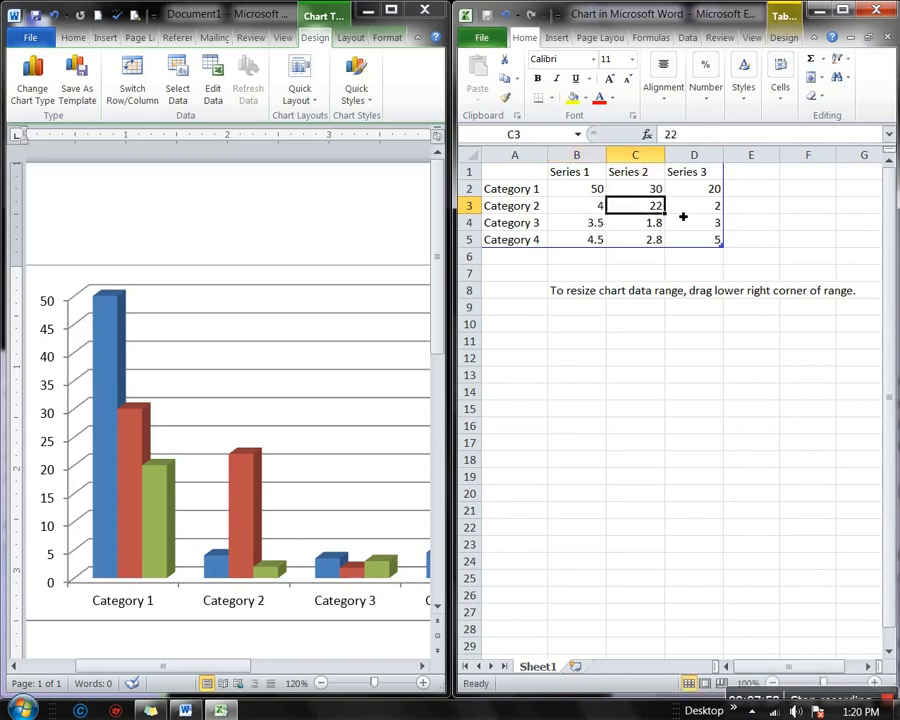
pyautogui.click(600, 225)
pyautogui.write('5')
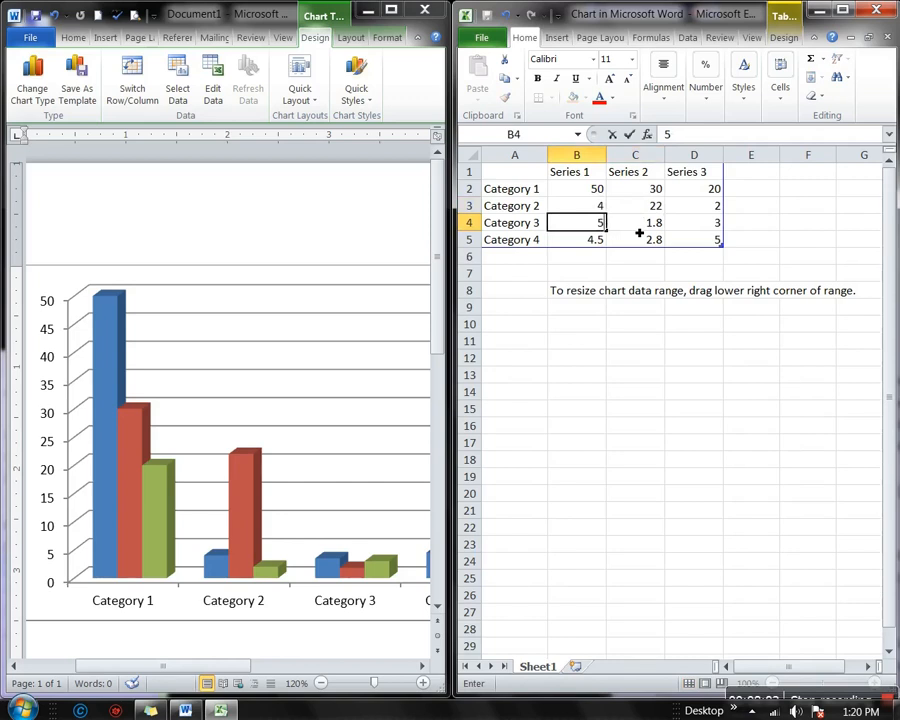
pyautogui.write('55')
# Correct B4 to 55 and enter 45 and 25 for Category 3
pyautogui.press('BackSpace')
pyautogui.press('Tab')
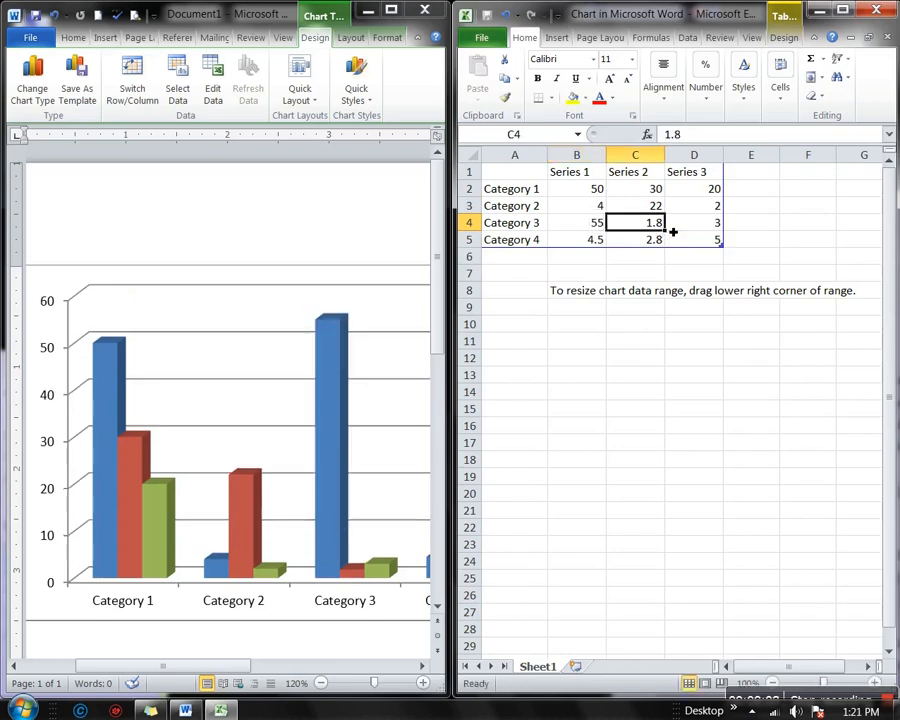
pyautogui.write('45')
pyautogui.press('Tab')
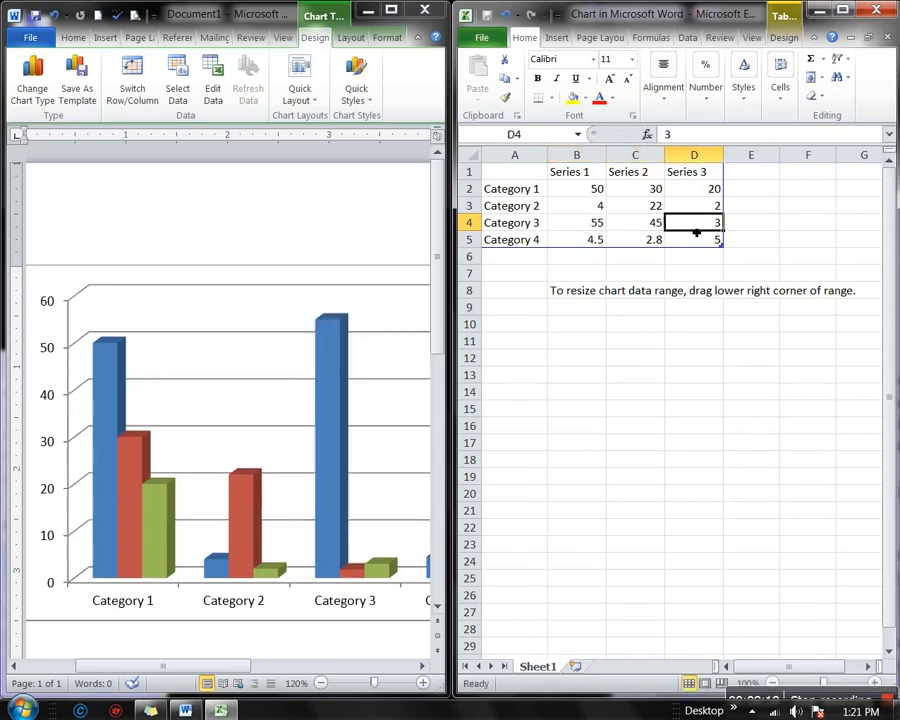
pyautogui.write('25')
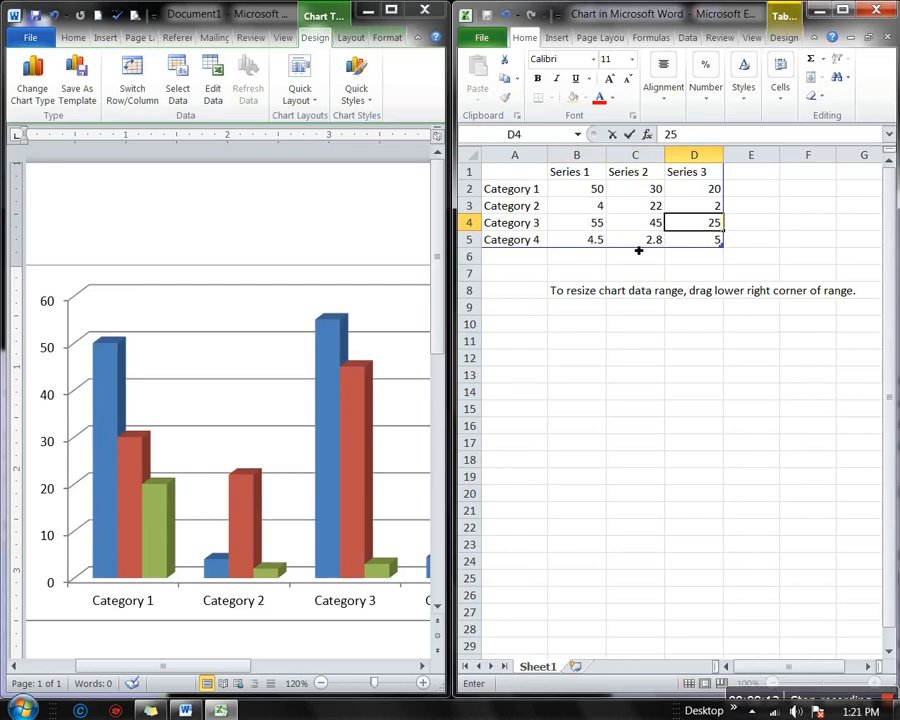
pyautogui.click(601, 241)
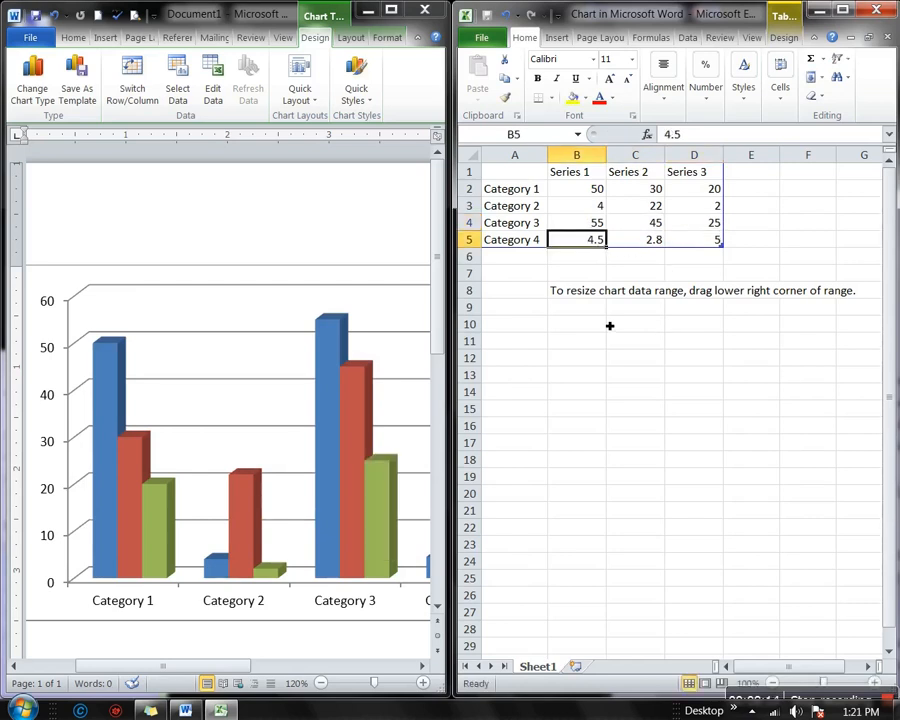
# Enter Category 4 values 22 and 33, then 45 in D5
pyautogui.write('22')
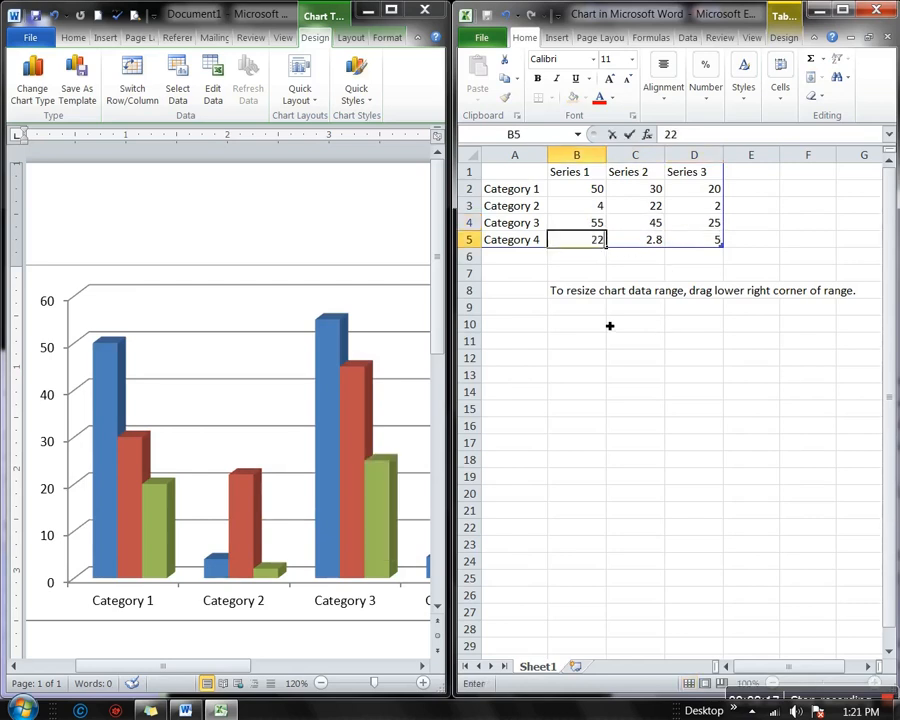
pyautogui.click(652, 240)
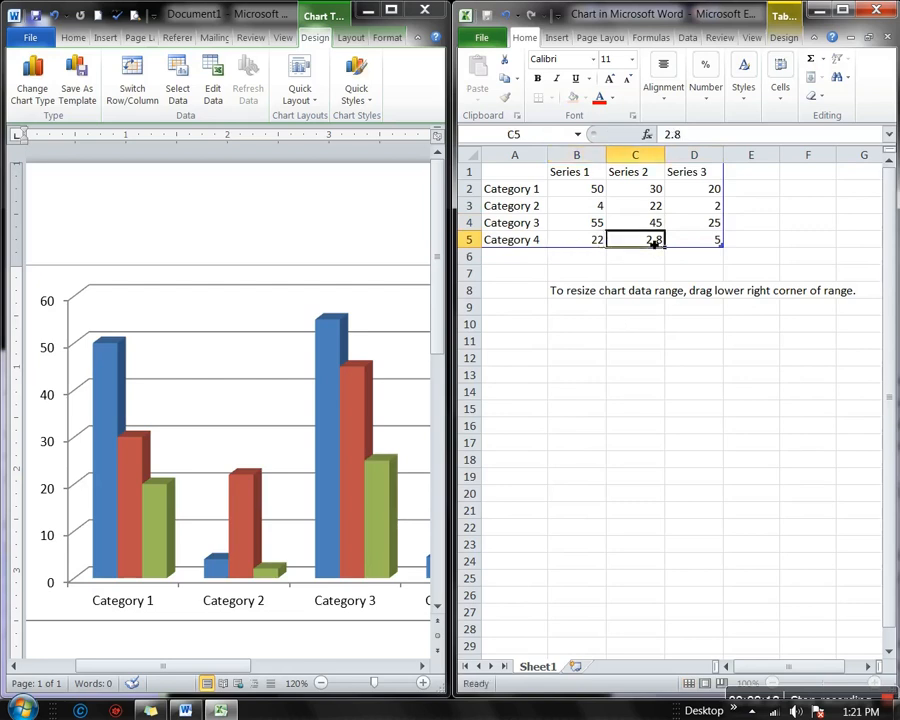
pyautogui.write('33')
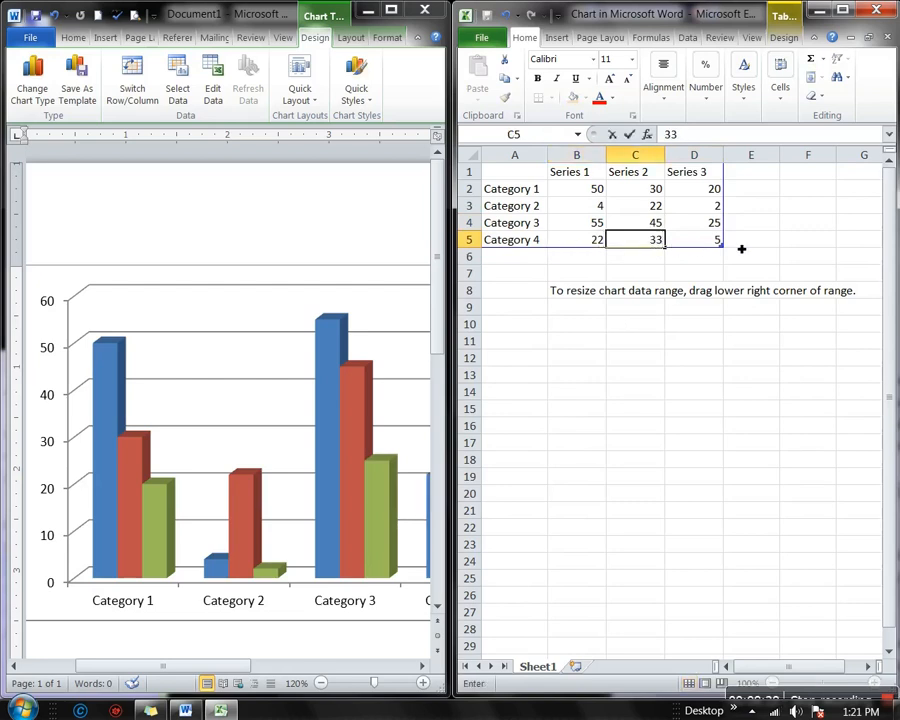
pyautogui.click(715, 244)
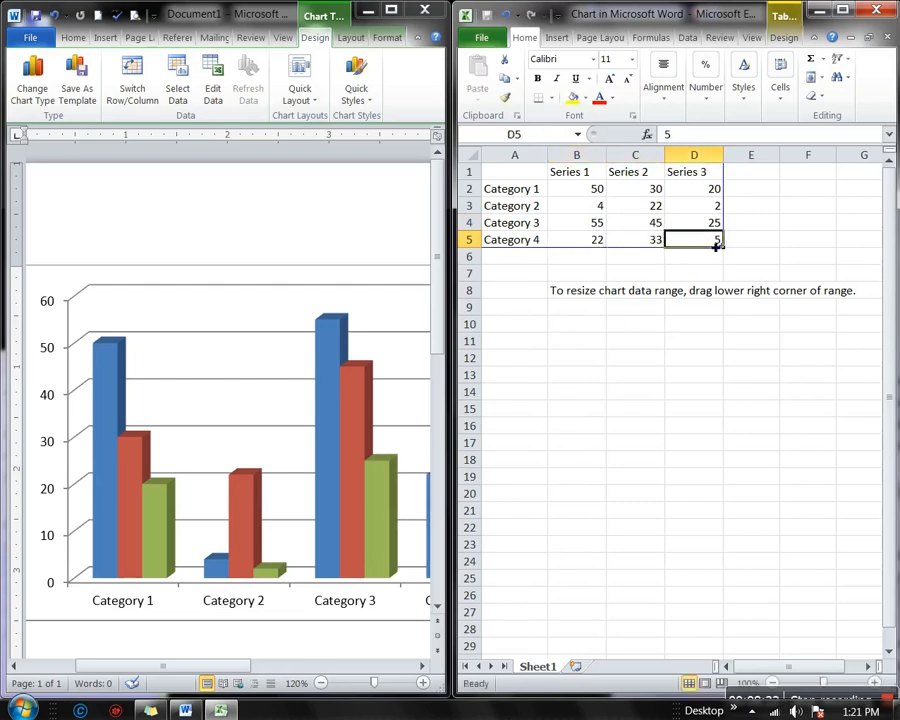
pyautogui.write('4')
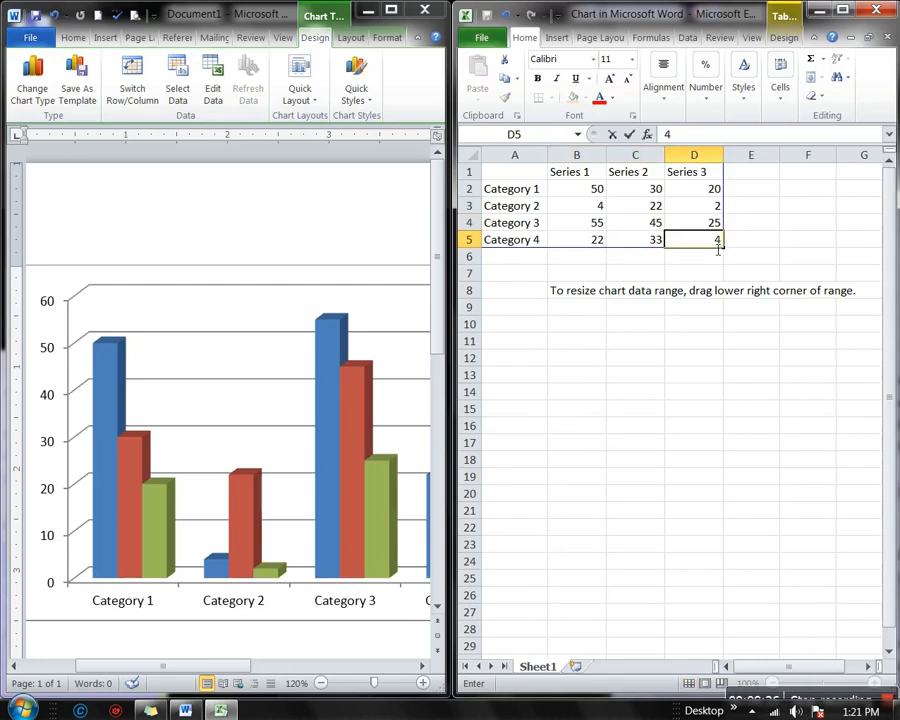
pyautogui.write('54')
pyautogui.press('BackSpace')
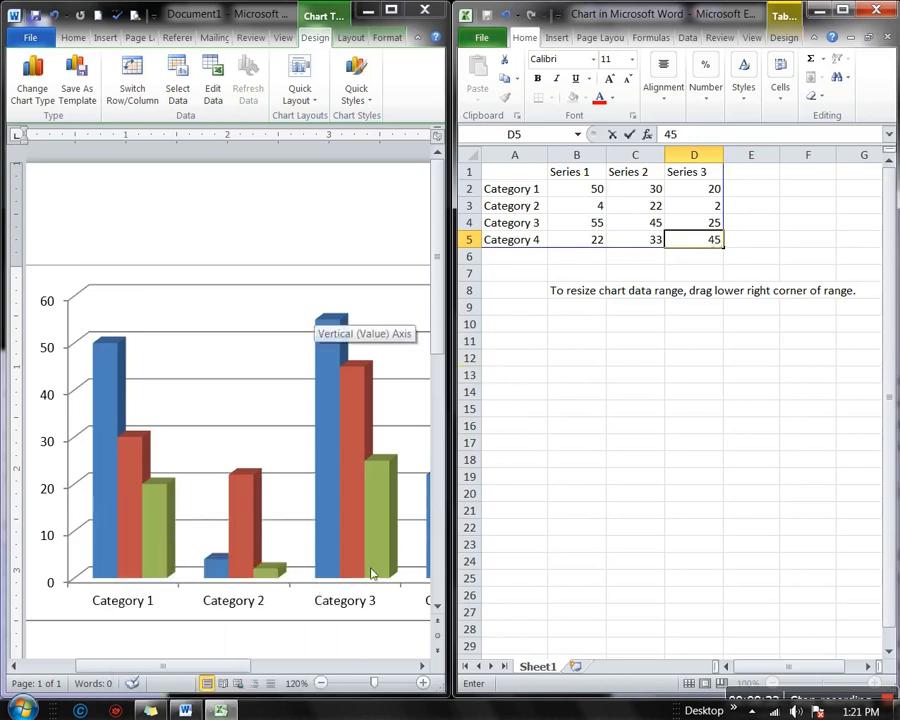
# Scroll across Word to inspect the updated chart, then minimize the Excel data window
pyautogui.click(246, 666)
pyautogui.moveTo(242, 671); pyautogui.dragTo(368, 666)
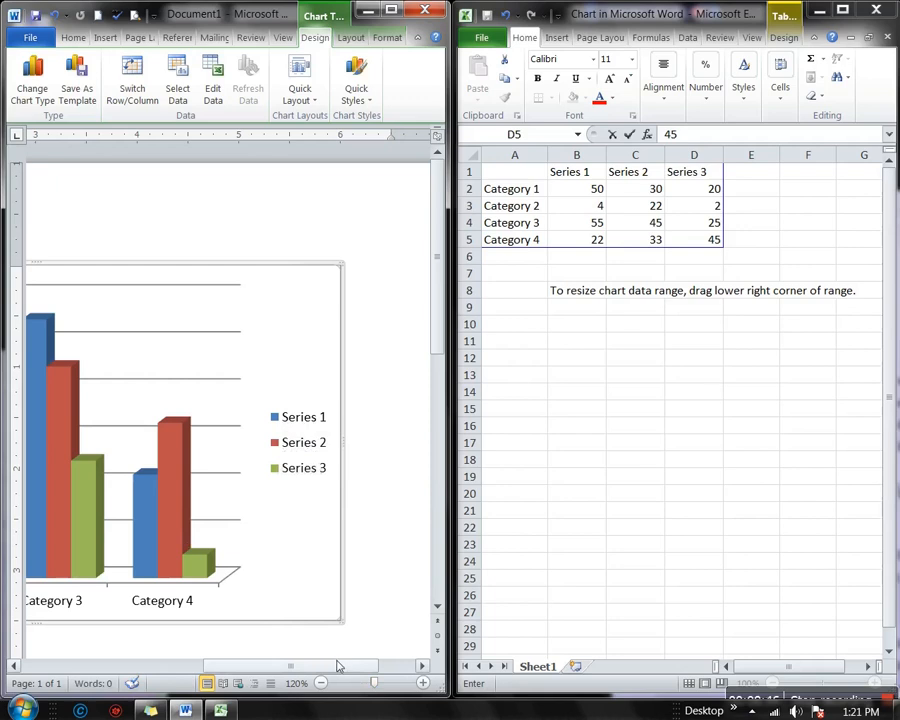
pyautogui.moveTo(338, 665); pyautogui.dragTo(185, 666)
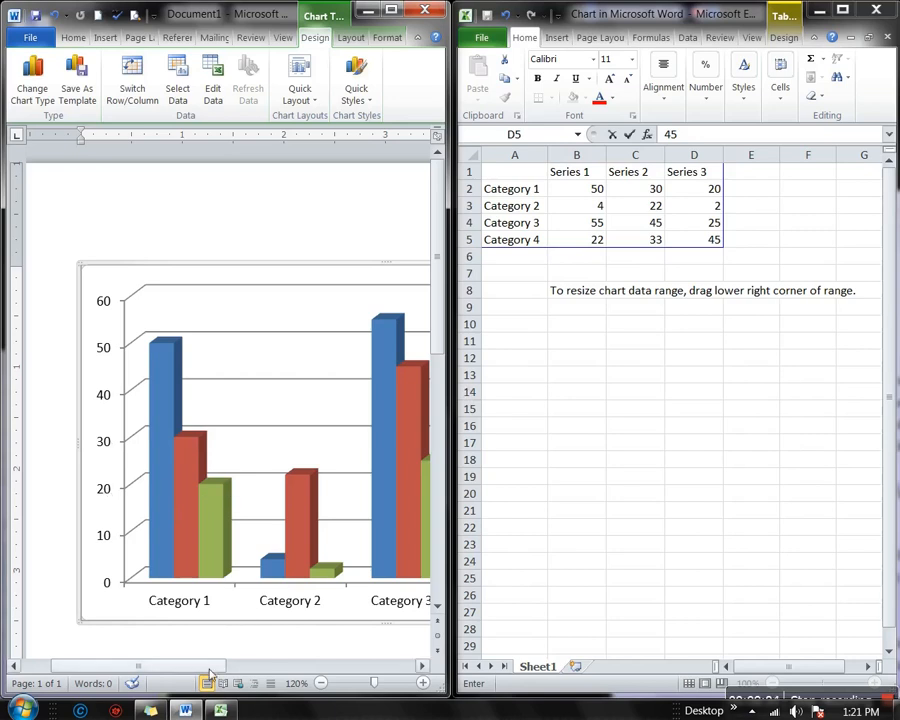
pyautogui.moveTo(208, 665); pyautogui.dragTo(250, 668)
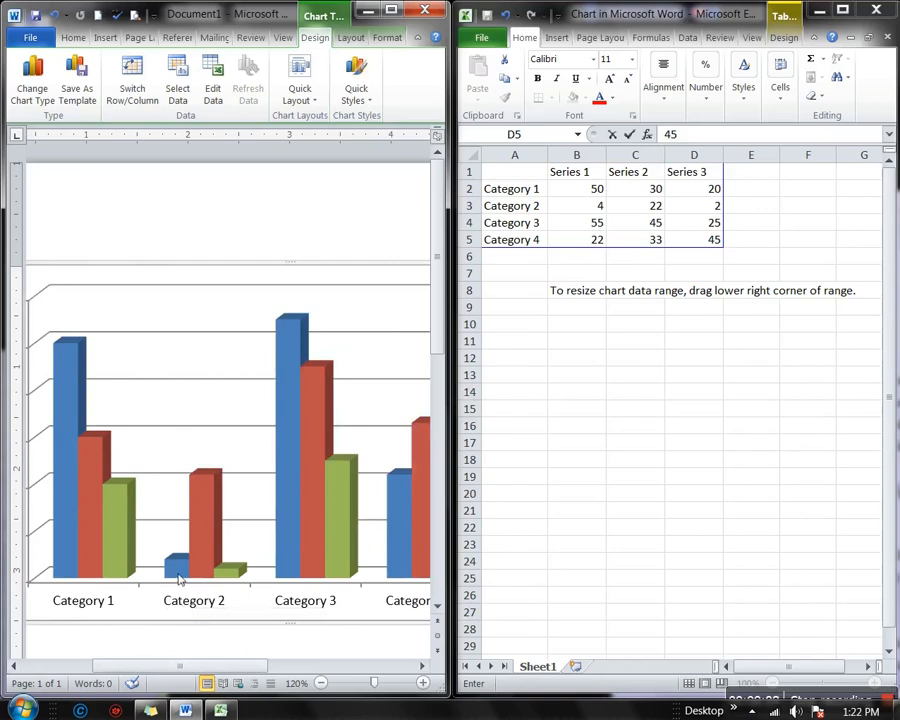
pyautogui.moveTo(179, 569)
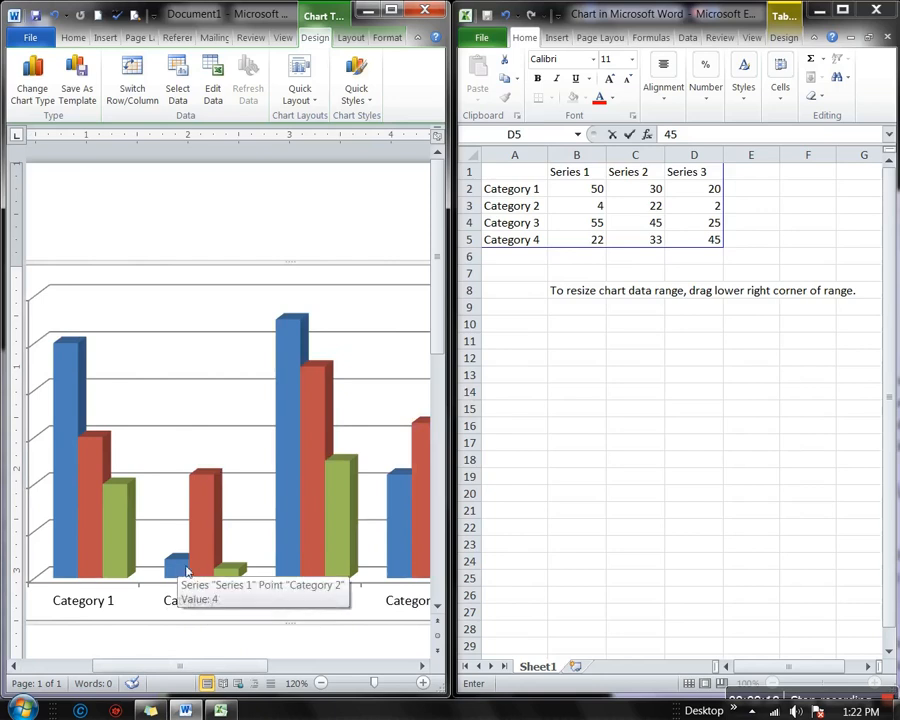
pyautogui.moveTo(210, 477)
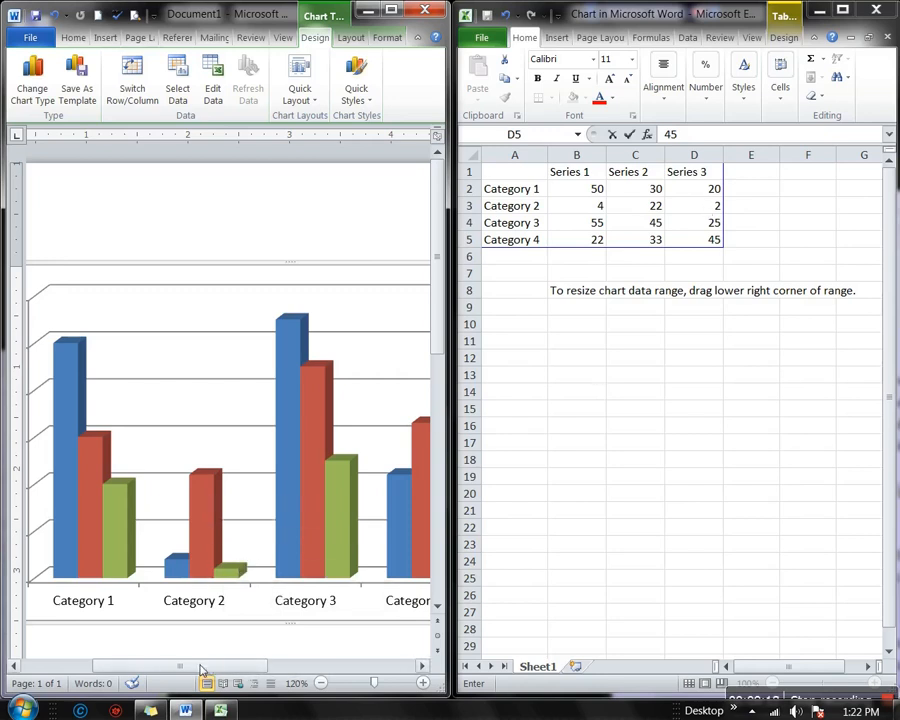
pyautogui.moveTo(200, 666); pyautogui.dragTo(265, 650)
pyautogui.click(819, 11)
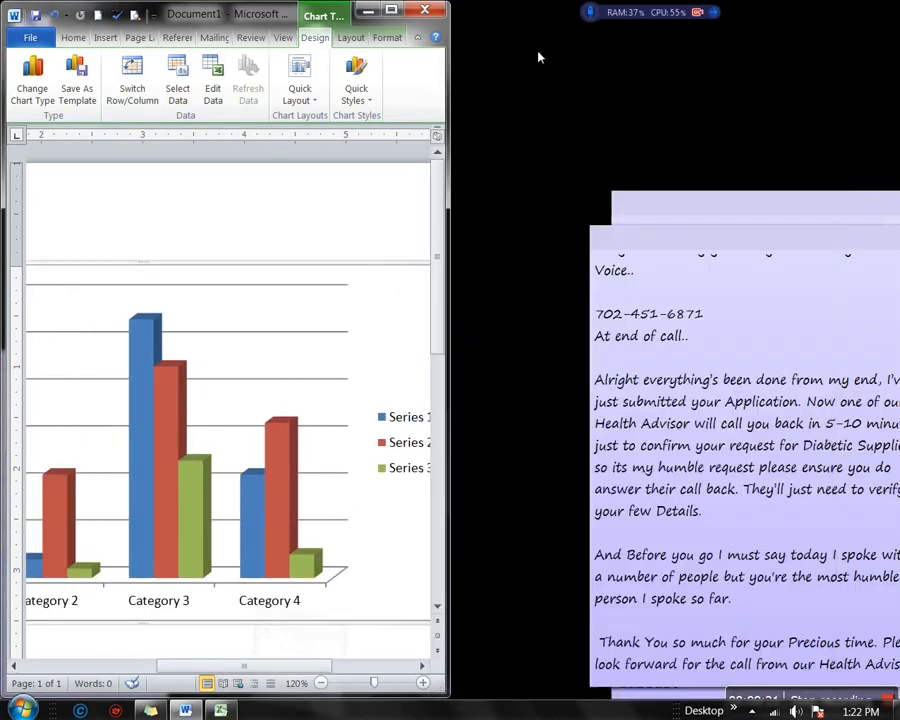
# Maximize Word and give the chart a purple style after trying a red one
pyautogui.doubleClick(270, 8)
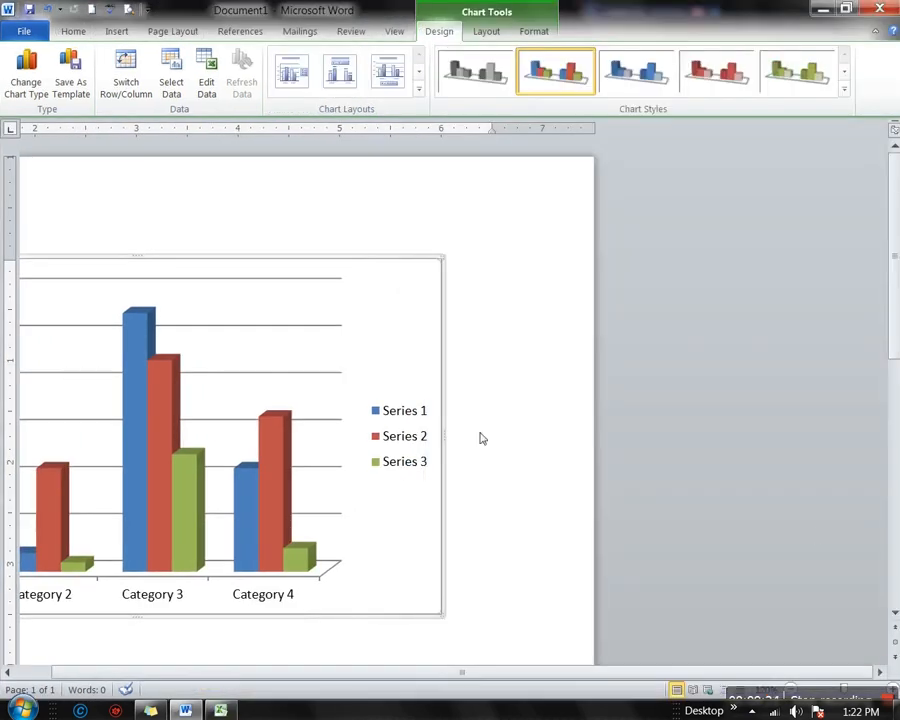
pyautogui.click(845, 95)
pyautogui.click(530, 175)
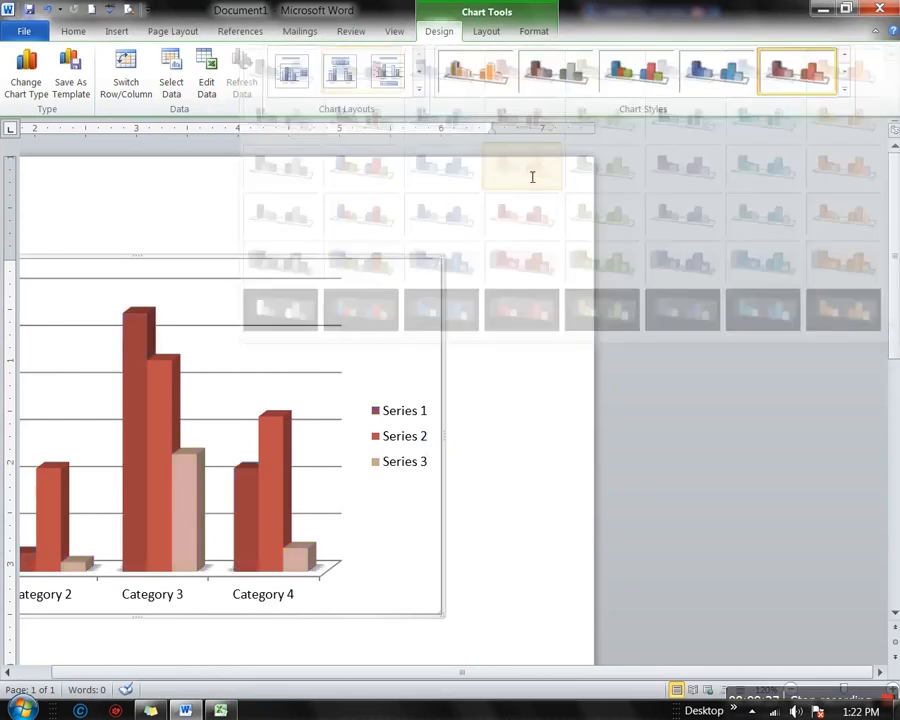
pyautogui.click(847, 88)
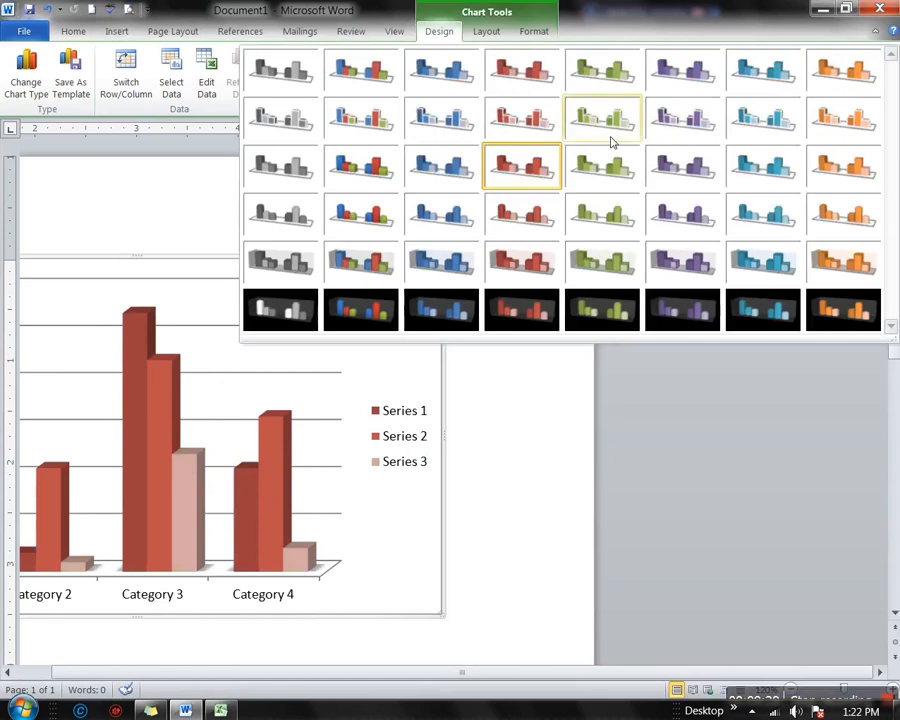
pyautogui.click(706, 177)
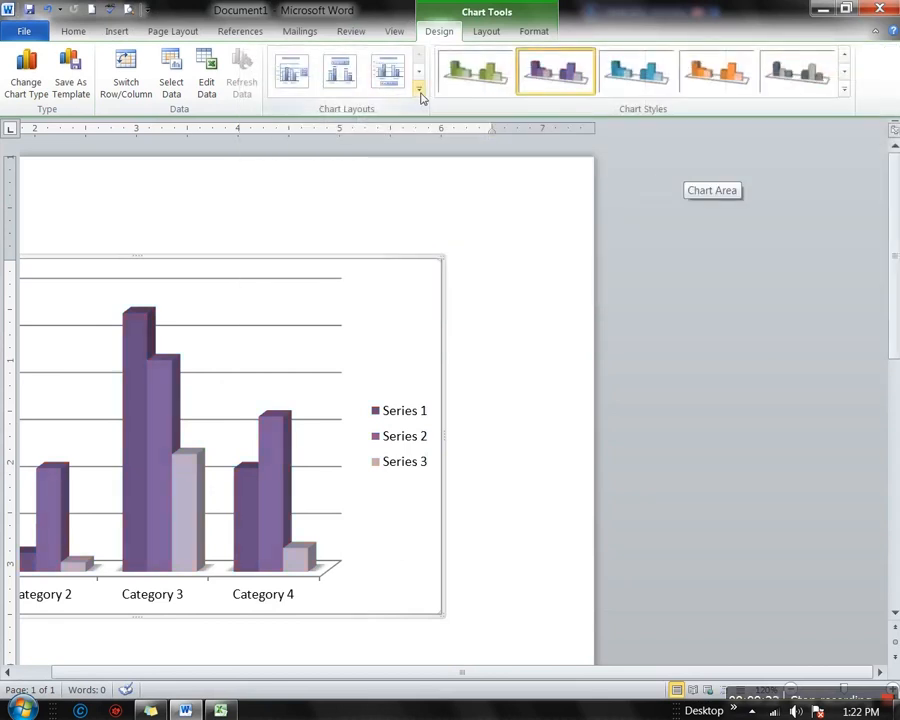
# Apply a chart layout with a Chart Title, Axis Title and Category 4 data labels
pyautogui.click(419, 90)
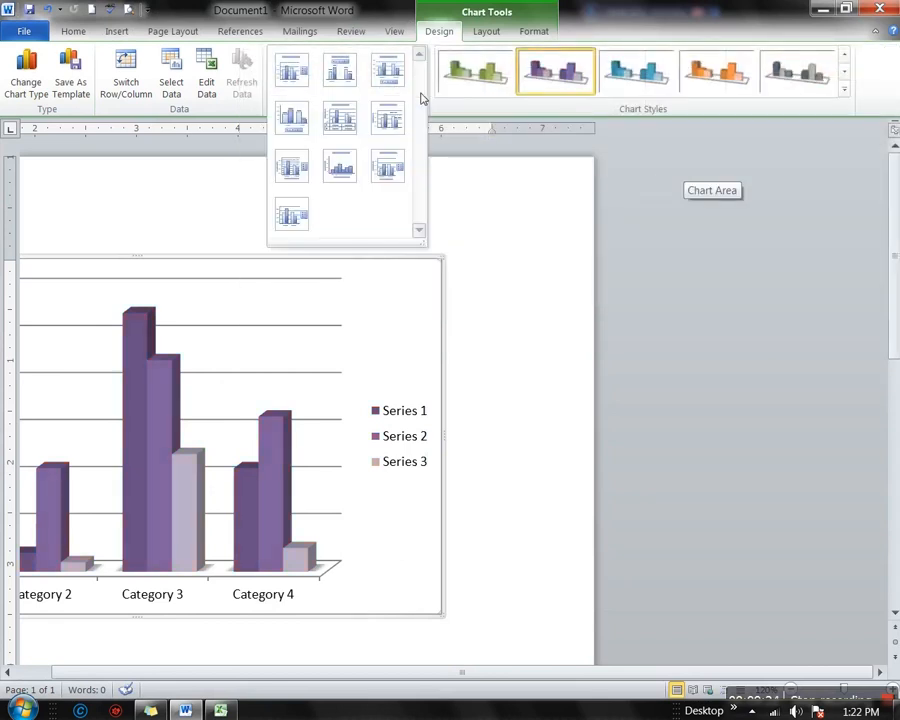
pyautogui.click(342, 117)
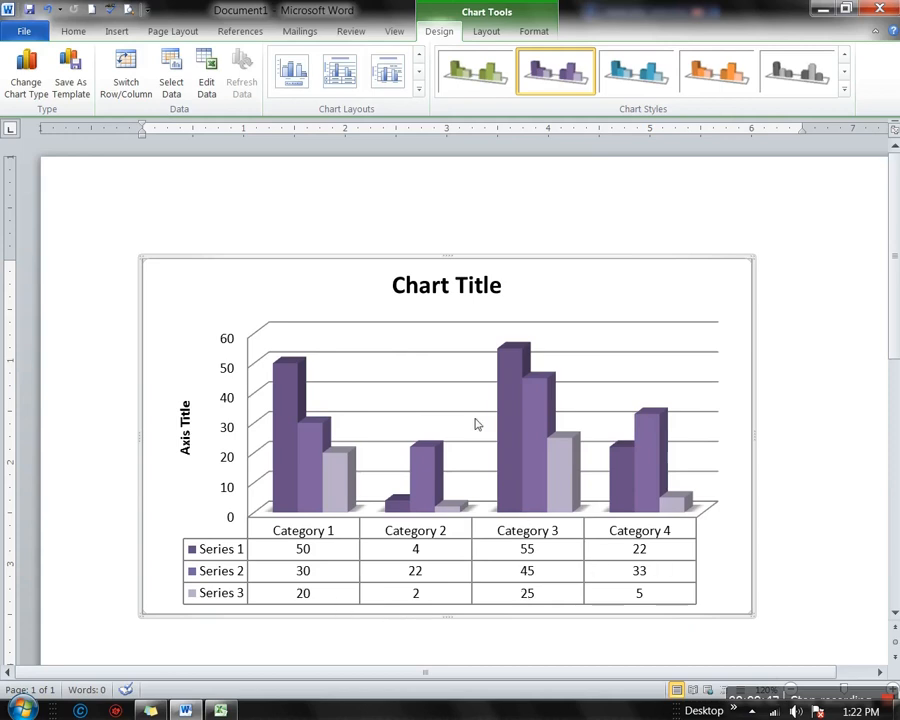
pyautogui.click(407, 86)
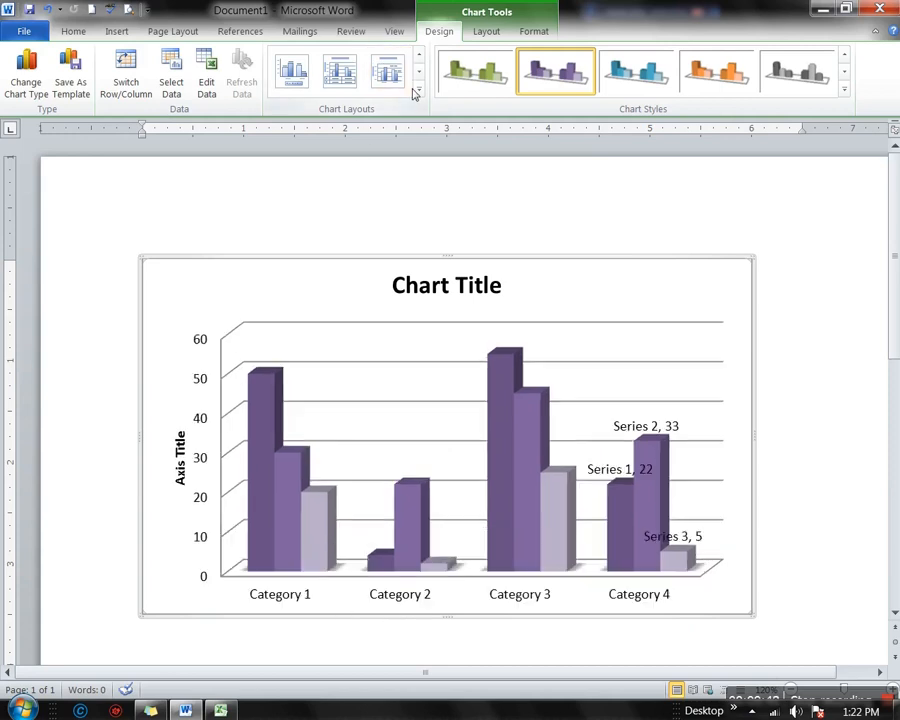
pyautogui.click(417, 90)
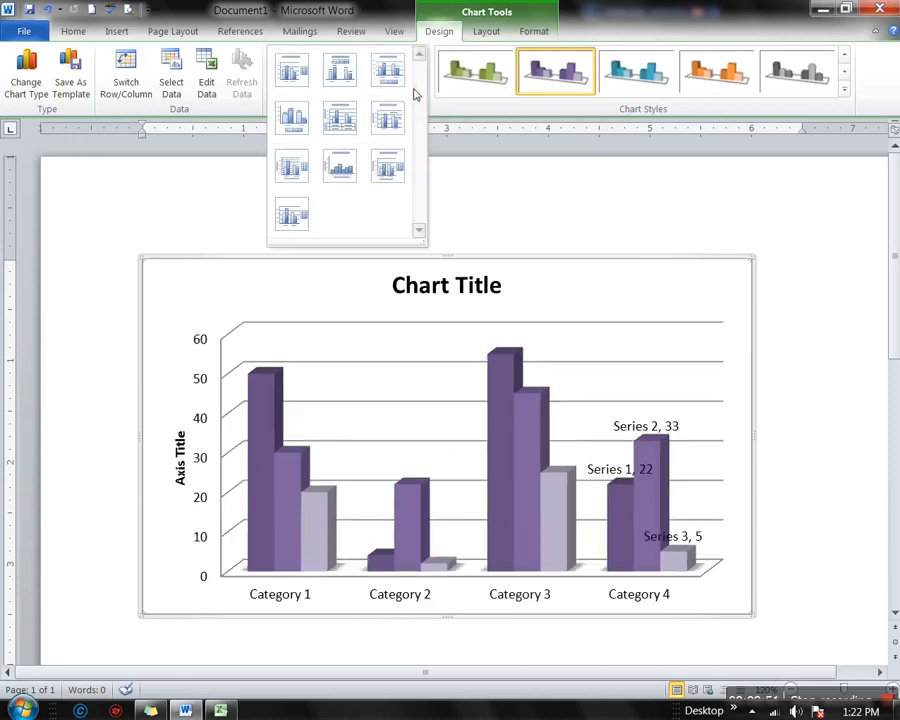
pyautogui.click(223, 193)
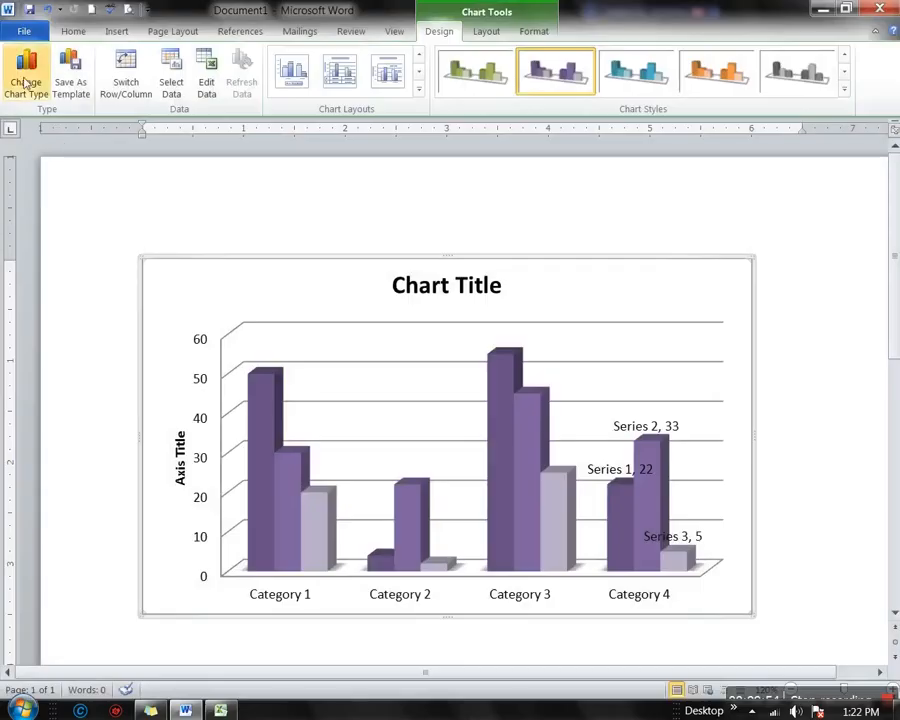
# Switch the chart type to 3-D Pie, giving a pie titled Series 1
pyautogui.click(27, 80)
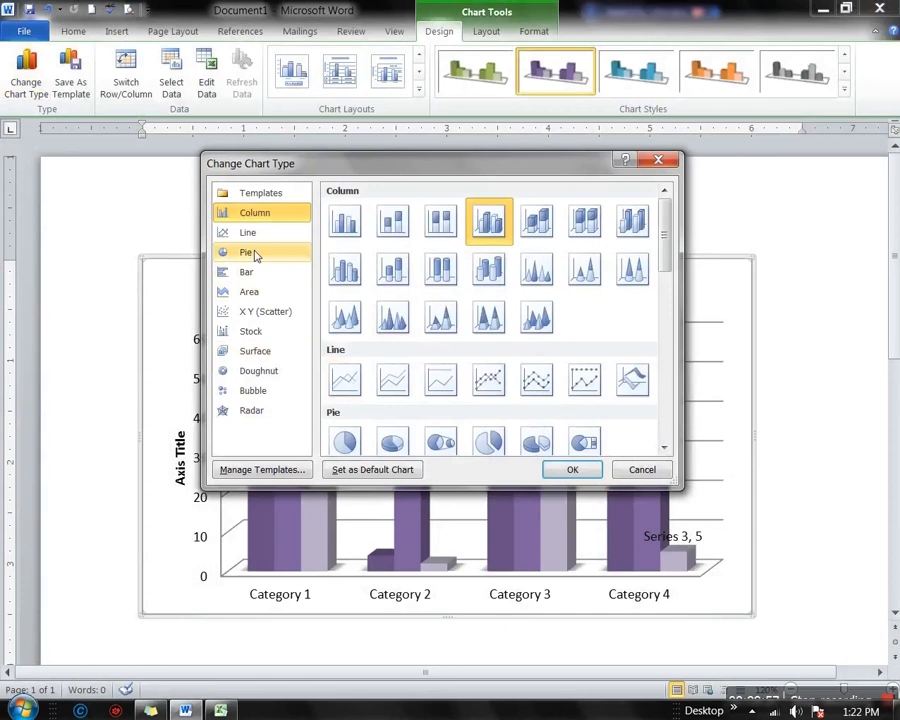
pyautogui.click(250, 253)
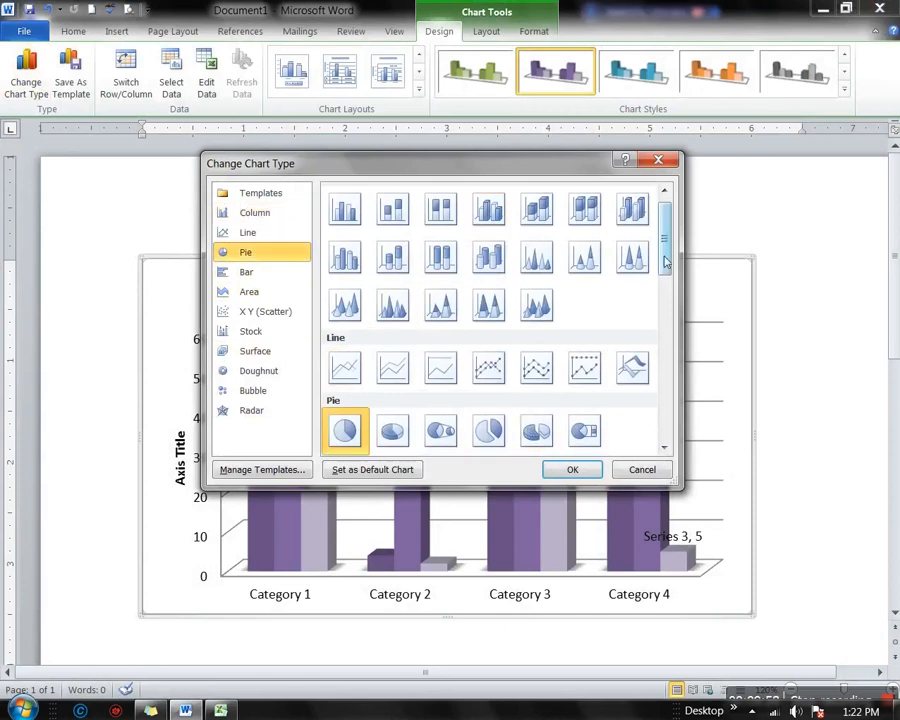
pyautogui.scroll(-3, 662, 262)
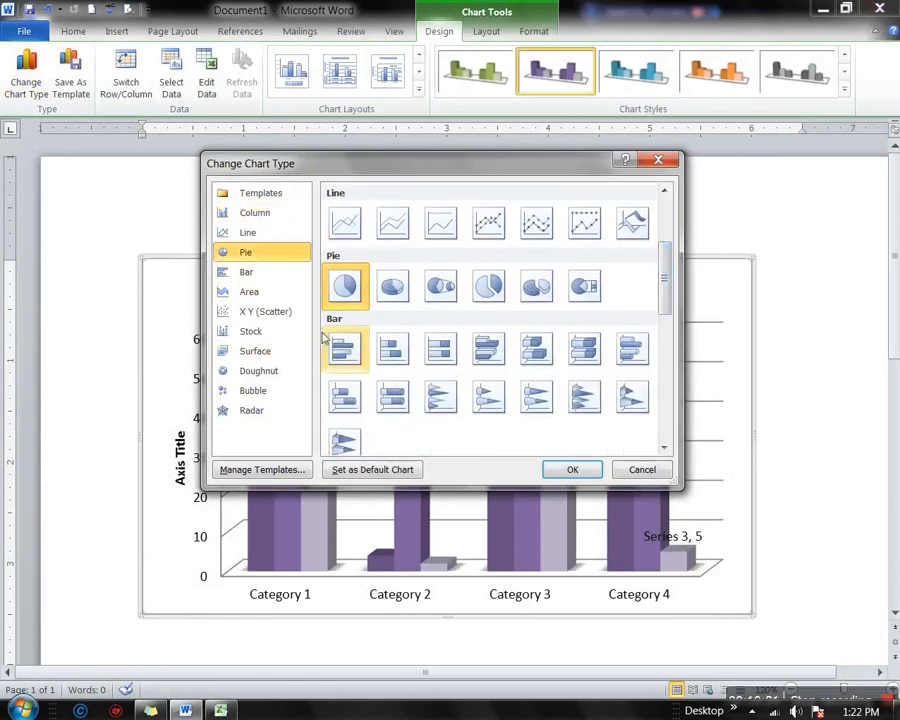
pyautogui.click(398, 292)
pyautogui.click(578, 469)
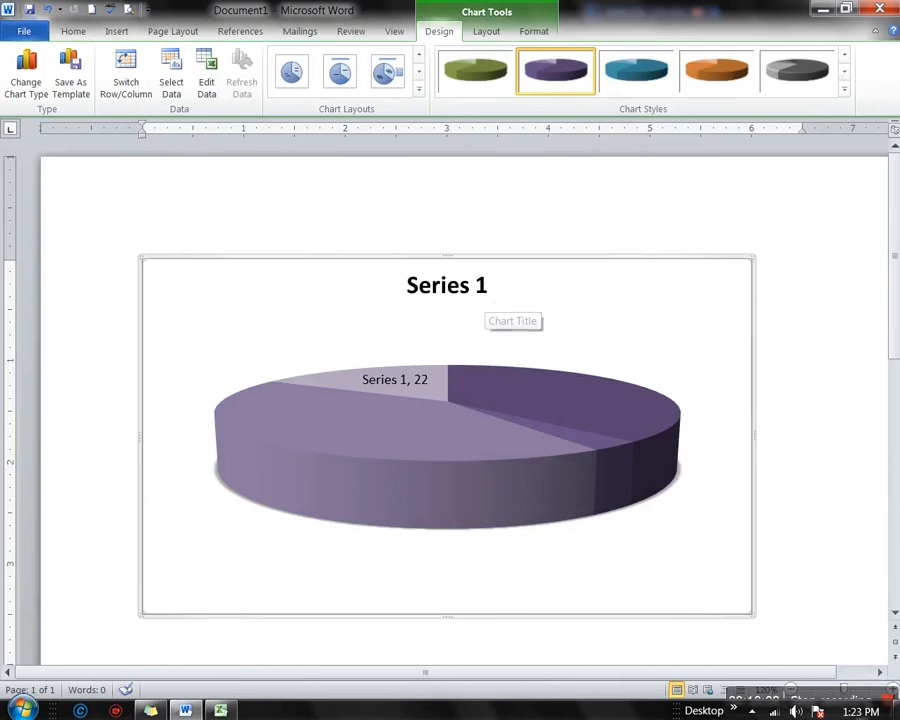
# Give the pie a multicoloured blue, red, green and purple style after trying green
pyautogui.click(845, 93)
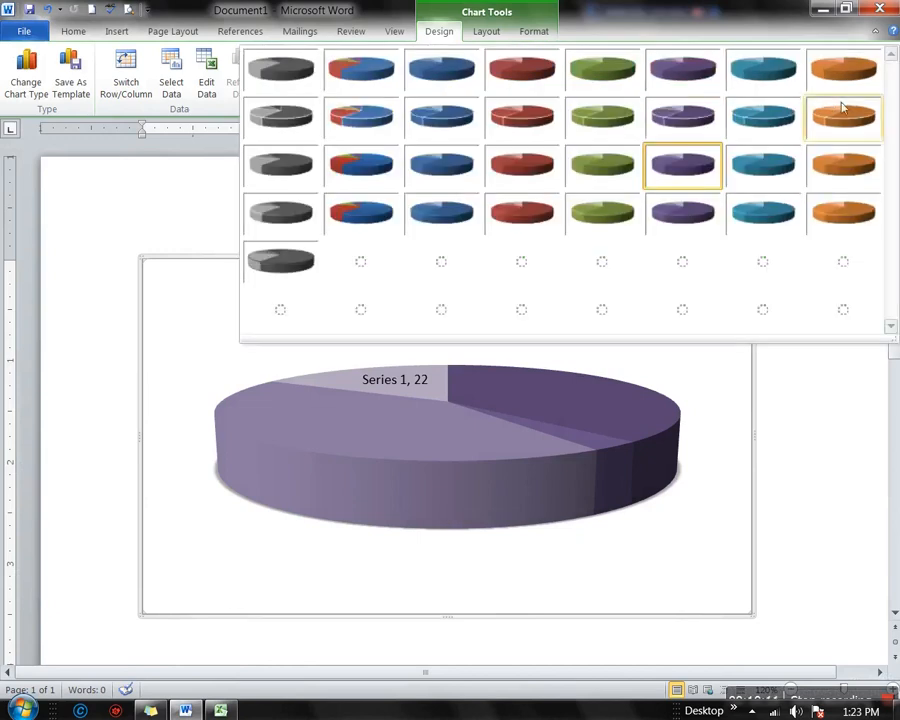
pyautogui.click(598, 164)
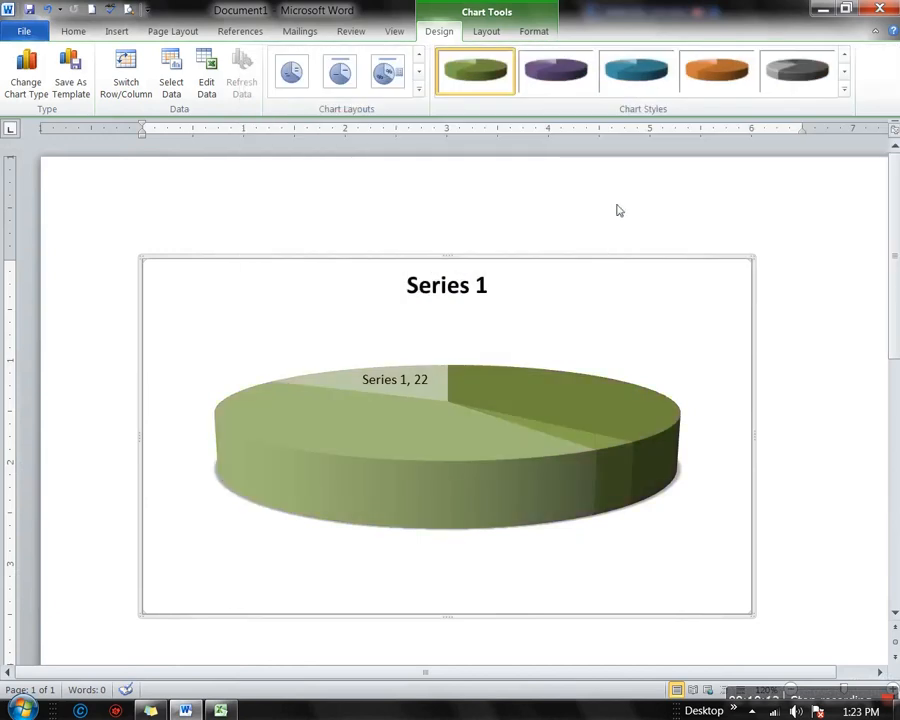
pyautogui.click(844, 90)
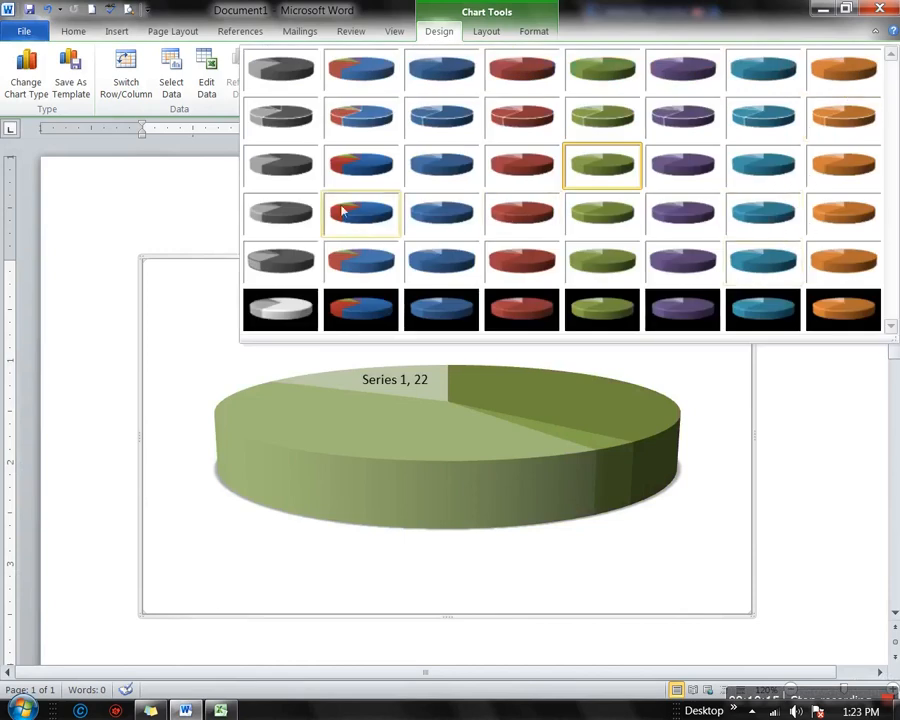
pyautogui.click(362, 232)
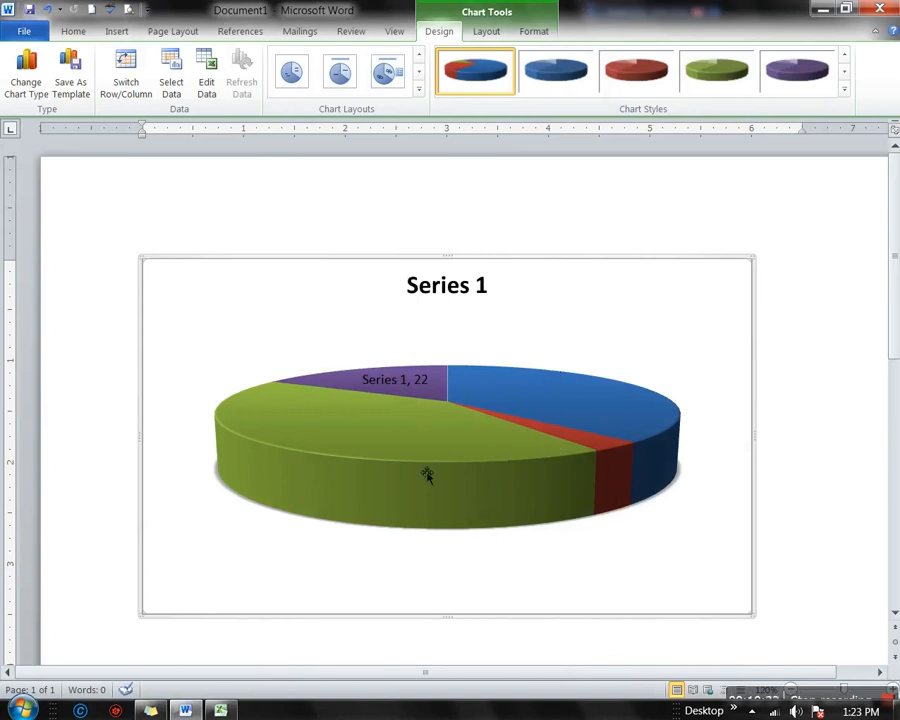
pyautogui.click(460, 470)
pyautogui.scroll(-7, 583, 413)
pyautogui.scroll(7, 583, 413)
pyautogui.click(80, 92)
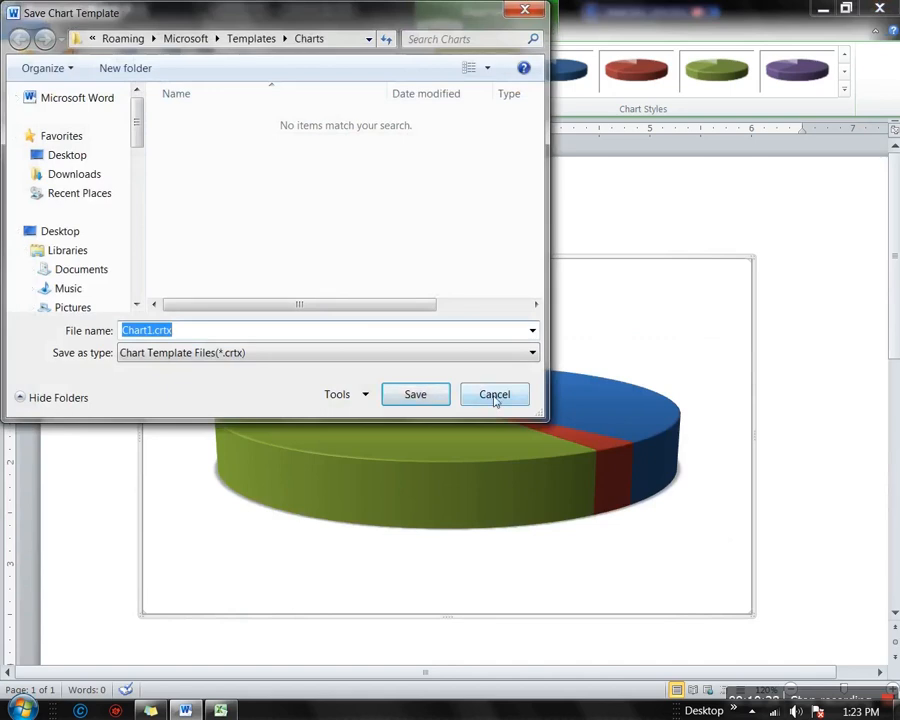
pyautogui.click(495, 396)
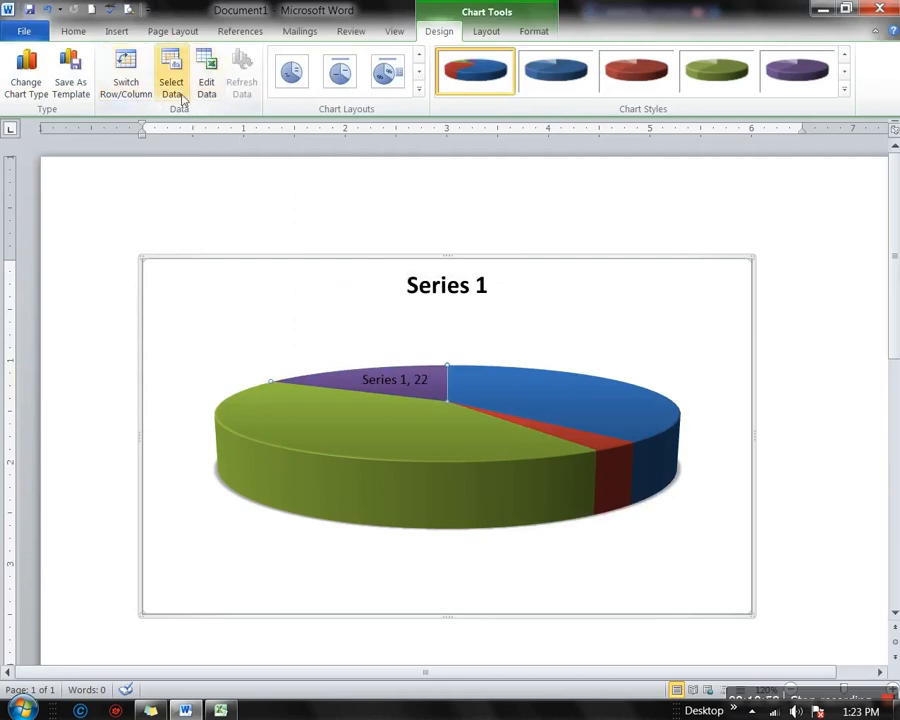
# Bring up the chart's Excel data sheet and inspect Category 4's values B5 to D5
pyautogui.click(221, 710)
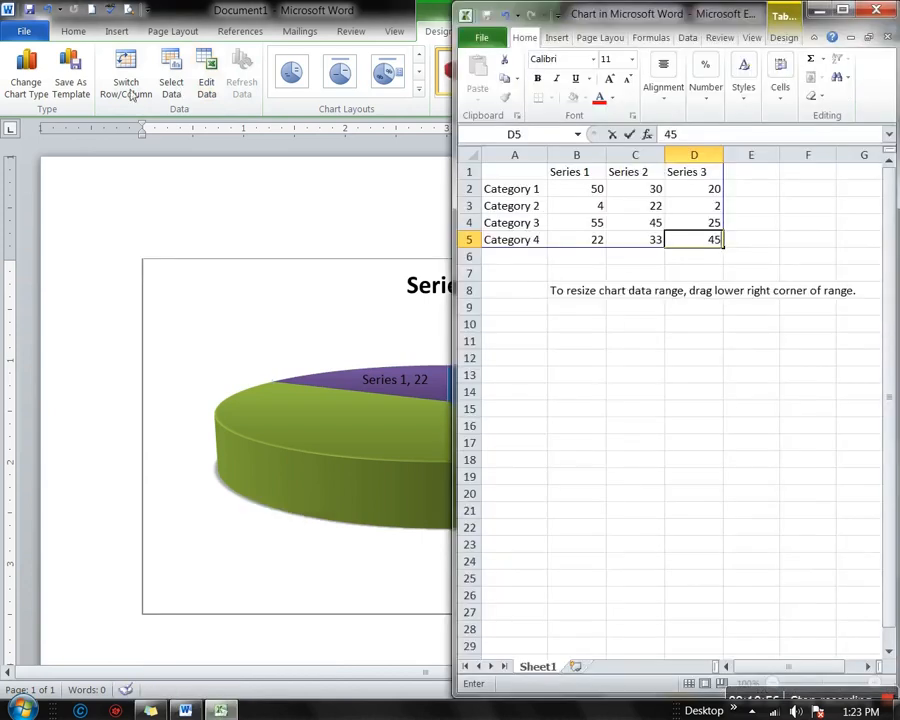
pyautogui.click(172, 88)
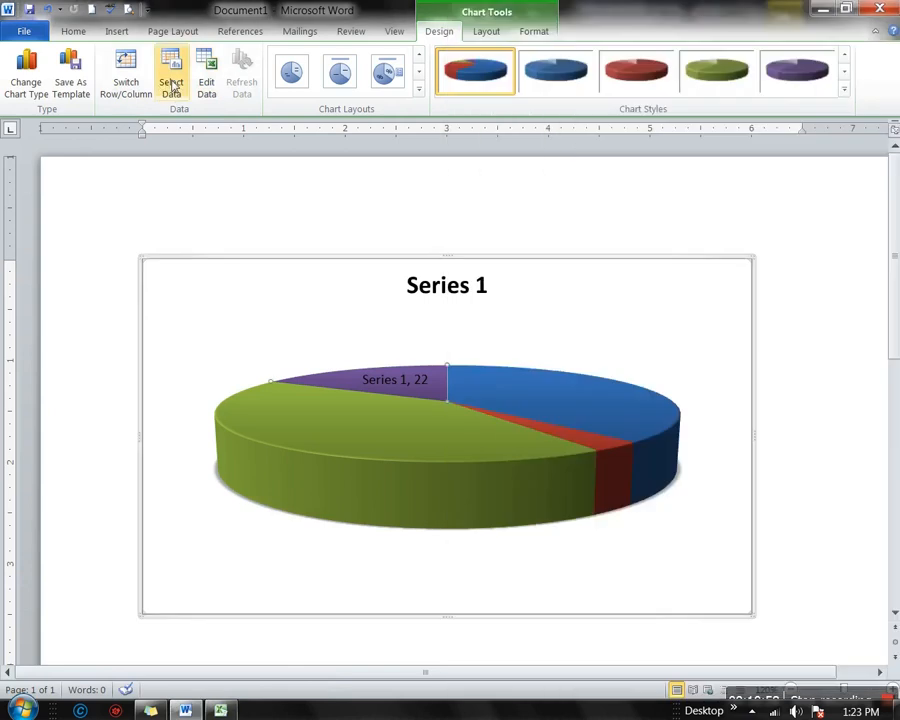
pyautogui.click(224, 709)
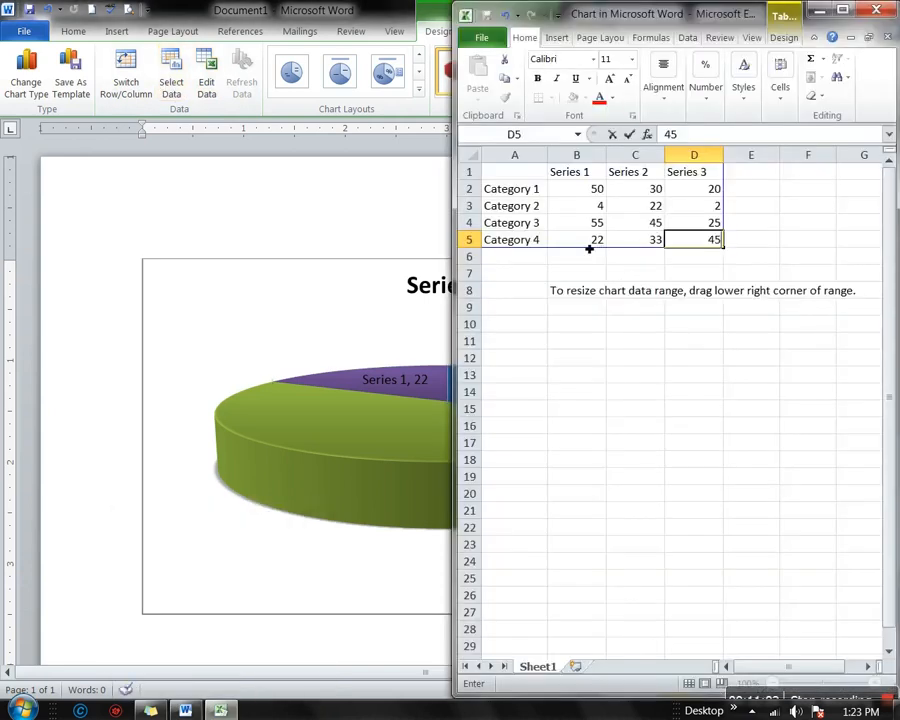
pyautogui.moveTo(585, 241); pyautogui.dragTo(698, 243)
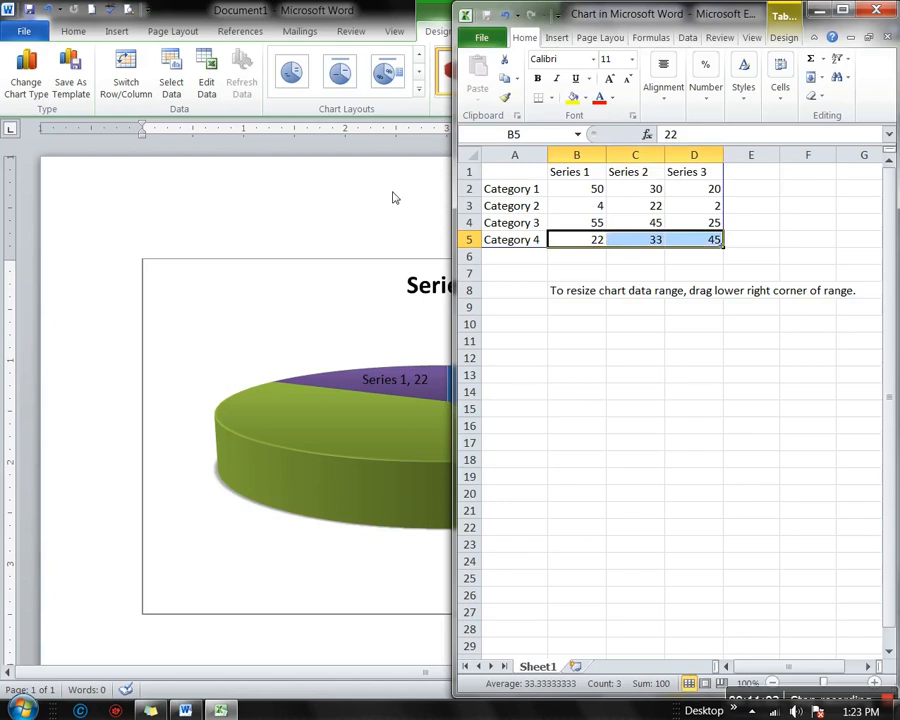
pyautogui.click(218, 84)
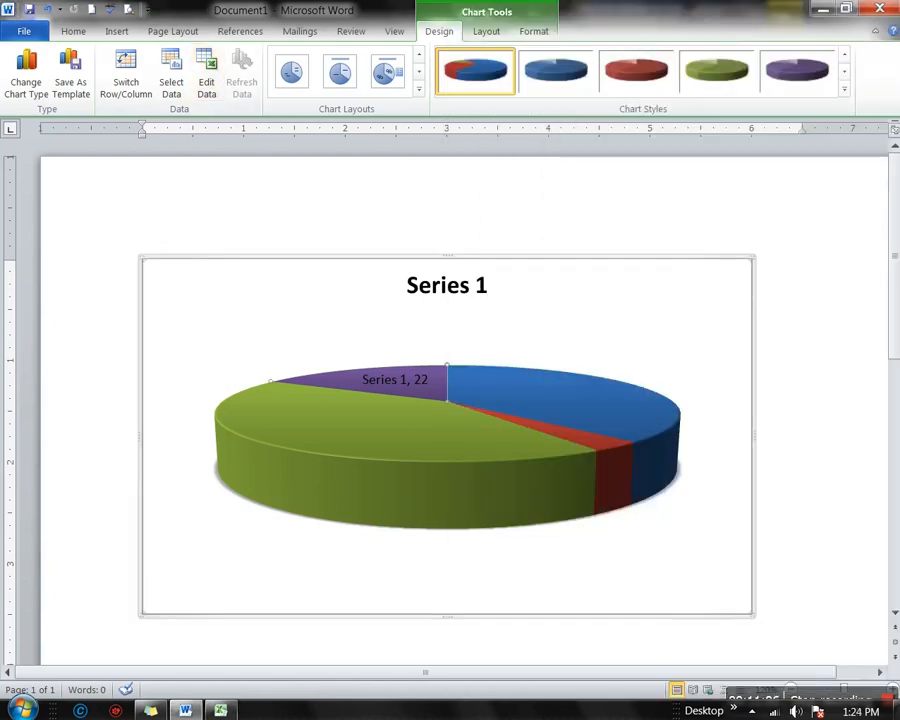
# Reopen the chart data through Edit Data and check B3's value of 4
pyautogui.click(206, 78)
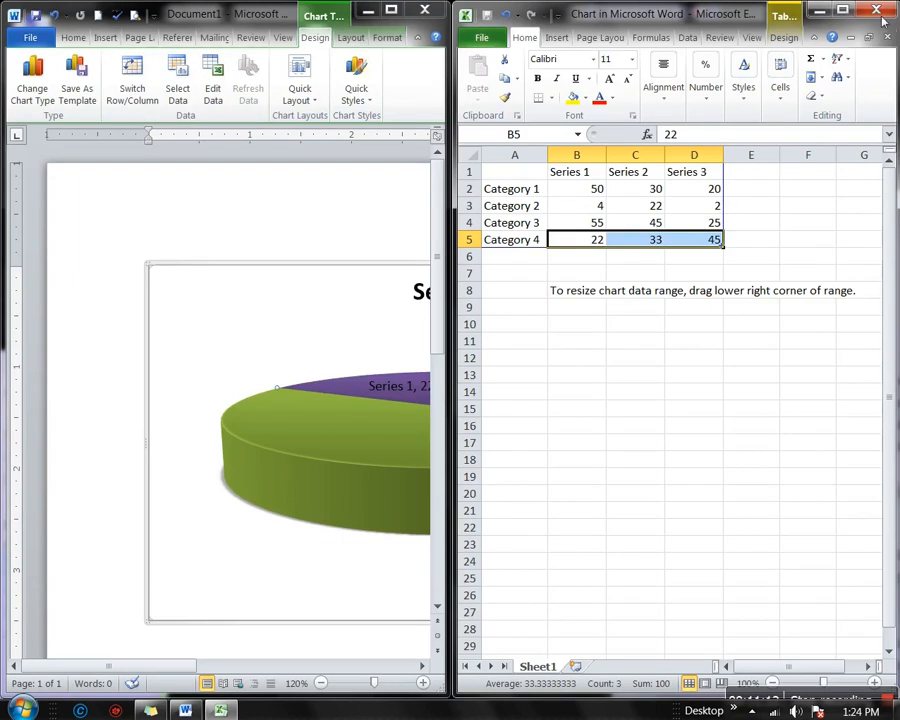
pyautogui.click(877, 11)
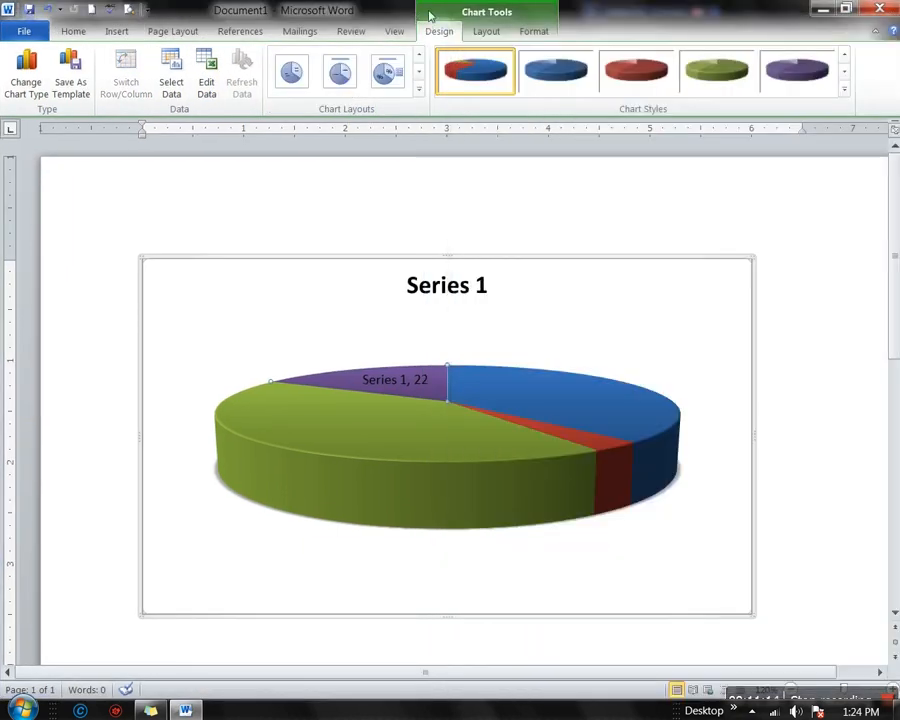
pyautogui.click(207, 80)
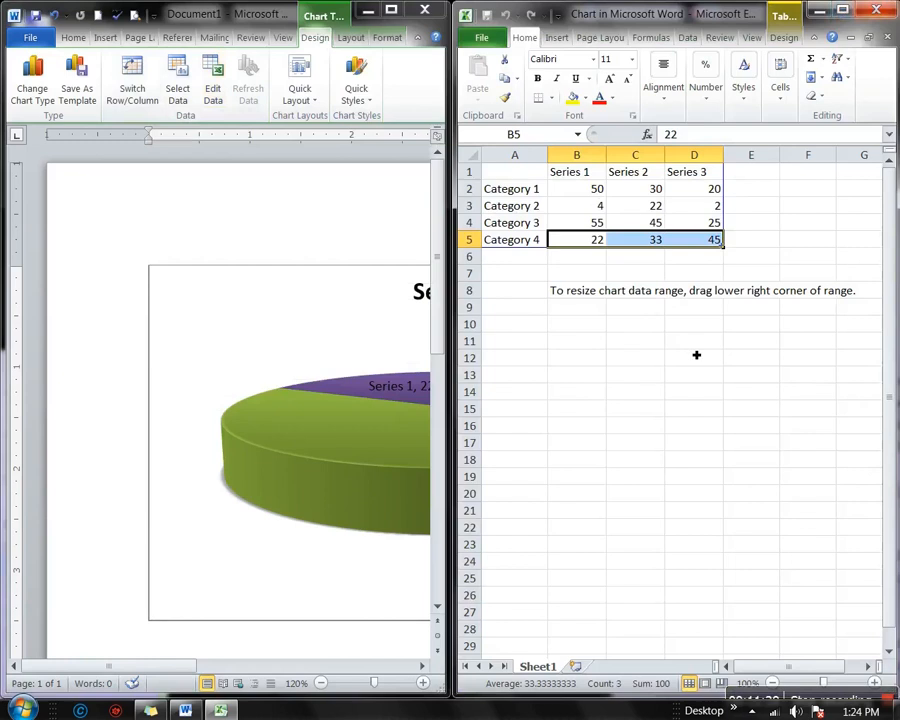
pyautogui.click(588, 212)
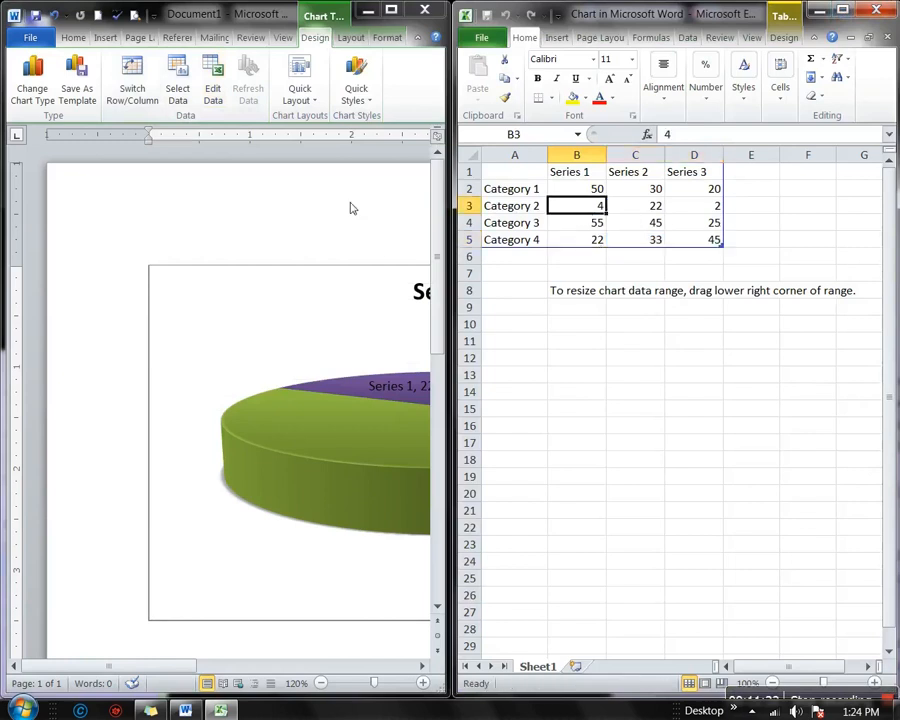
pyautogui.click(310, 200)
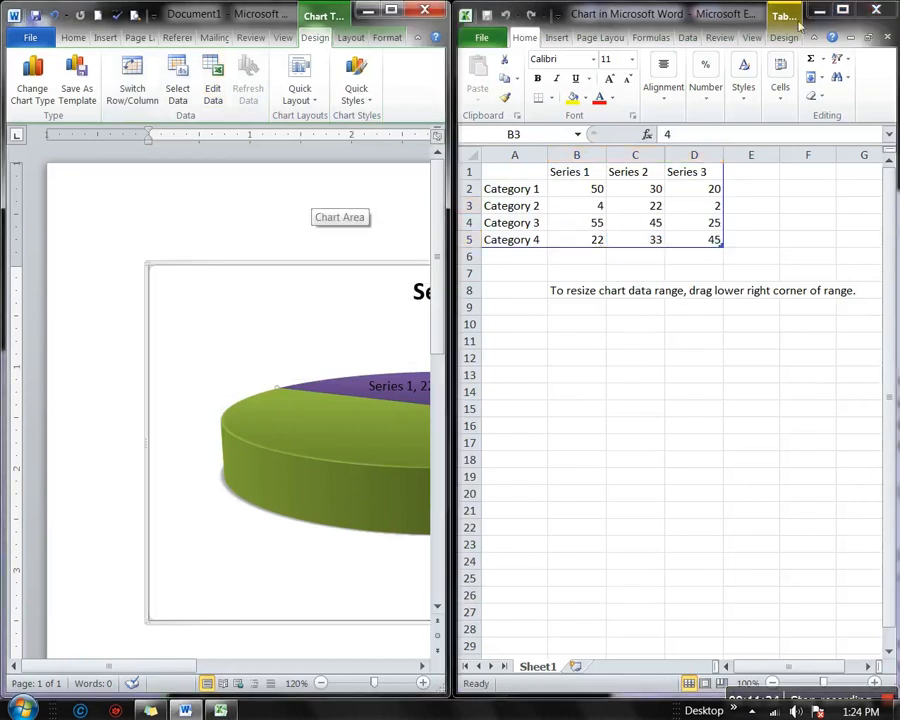
# Enlarge Word and close the Excel data sheet from the taskbar
pyautogui.click(391, 10)
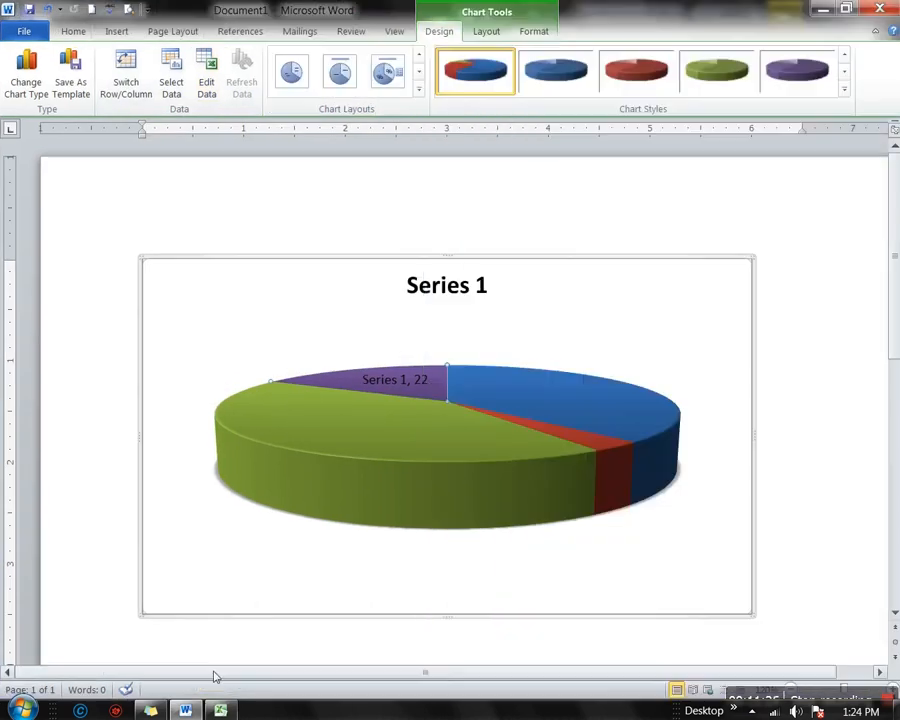
pyautogui.rightClick(220, 710)
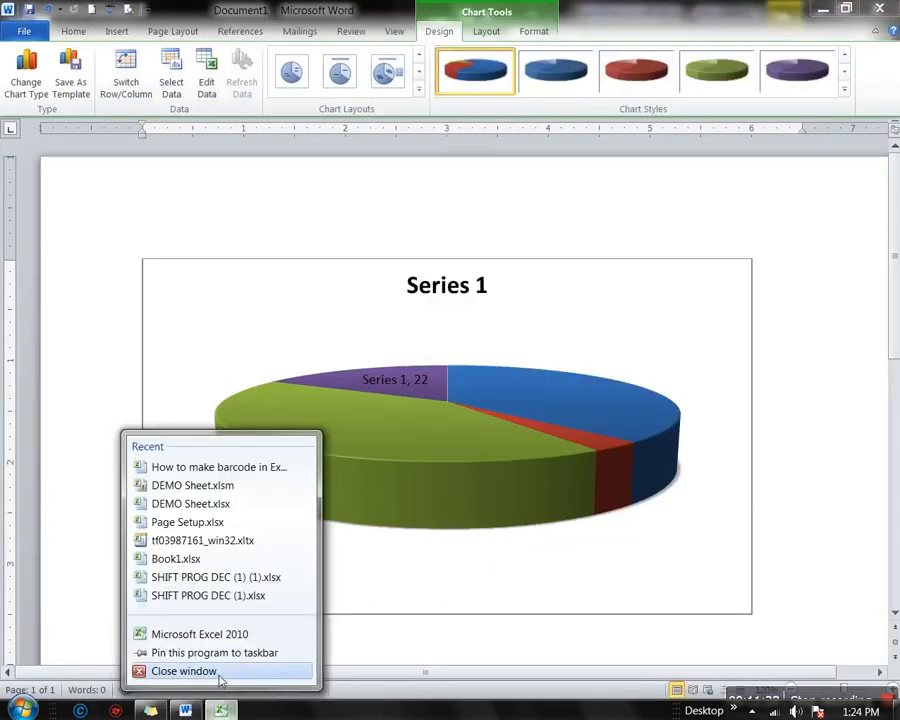
pyautogui.click(222, 616)
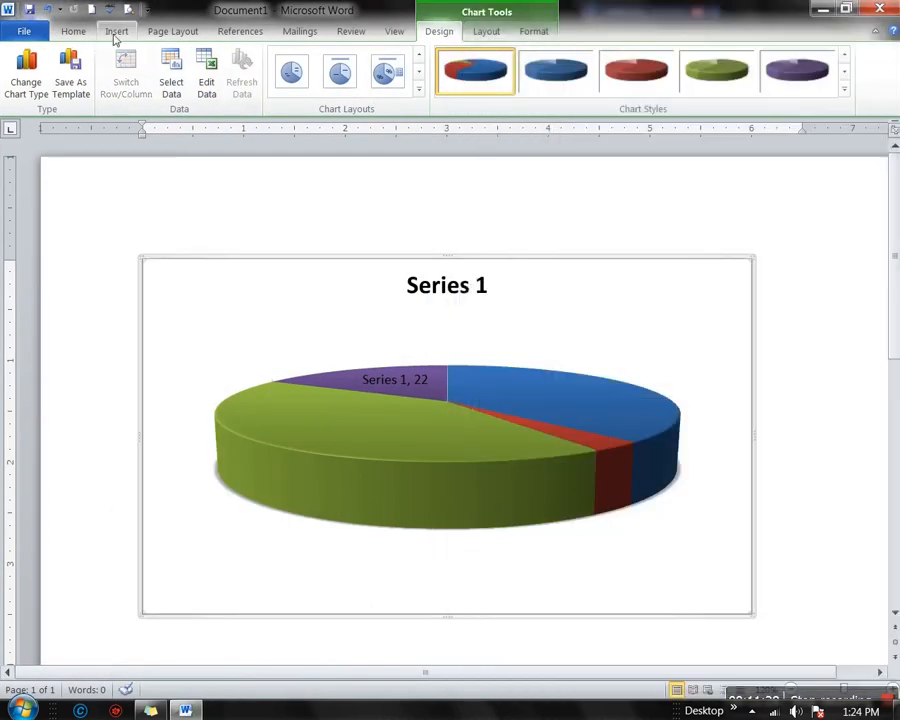
pyautogui.click(116, 32)
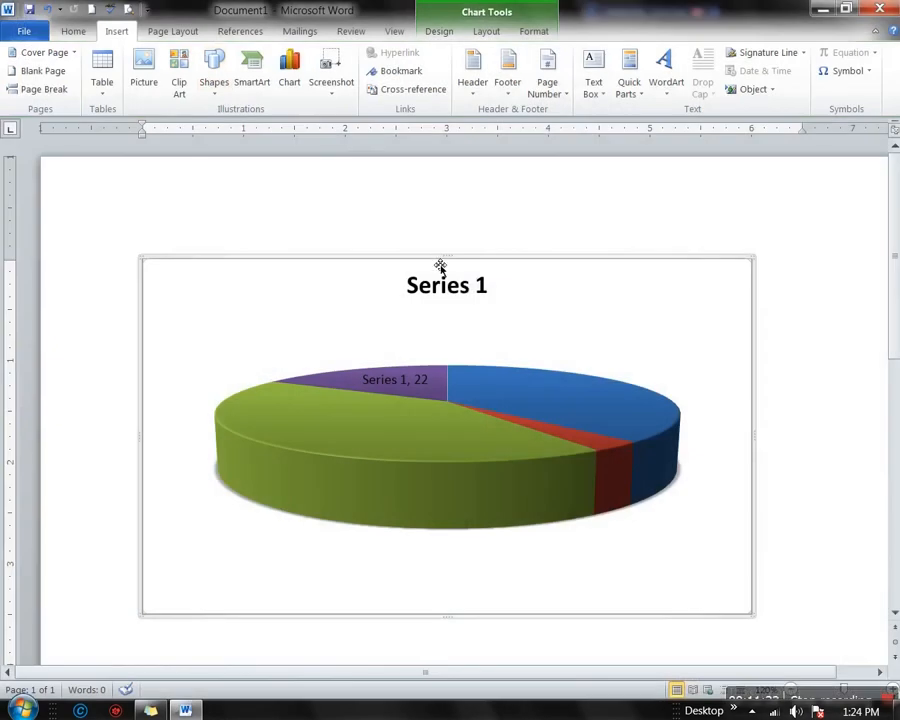
# Cut the pie chart from the page, check the Screenshot list, and select the empty paragraph
pyautogui.rightClick(440, 268)
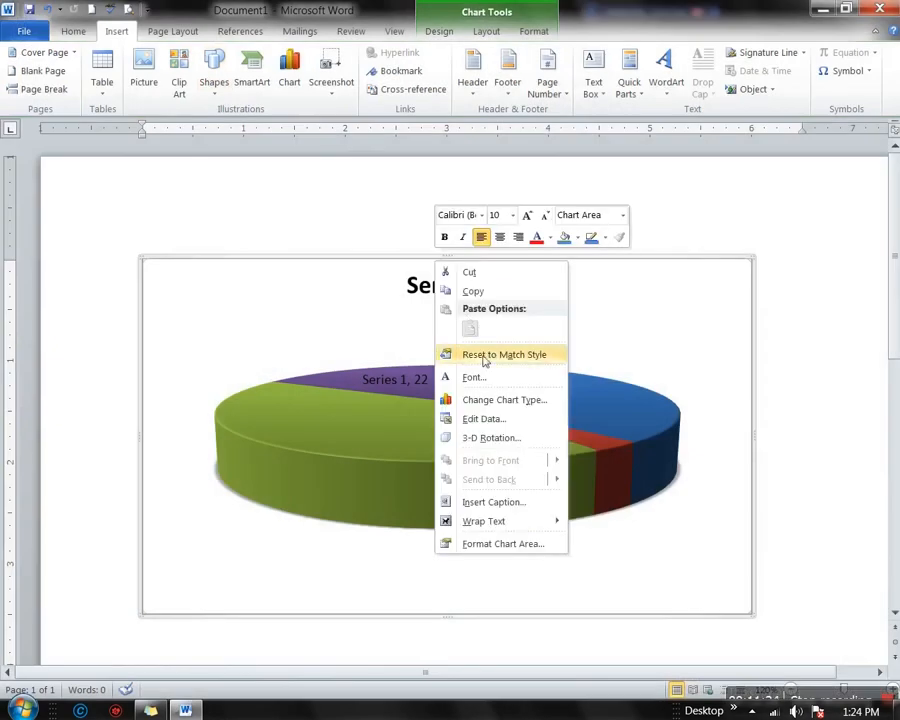
pyautogui.click(460, 273)
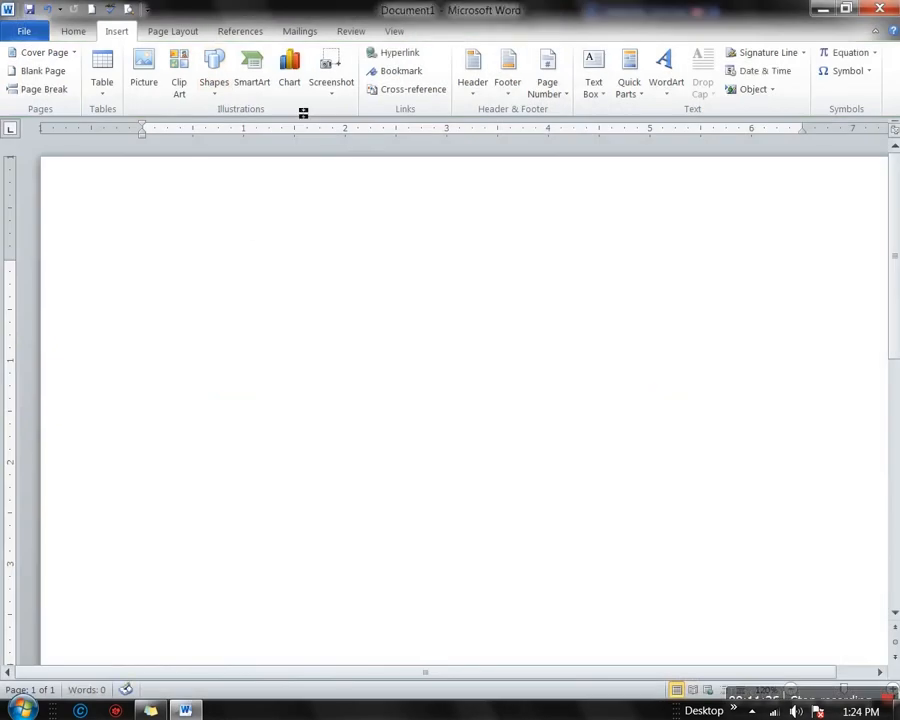
pyautogui.click(340, 97)
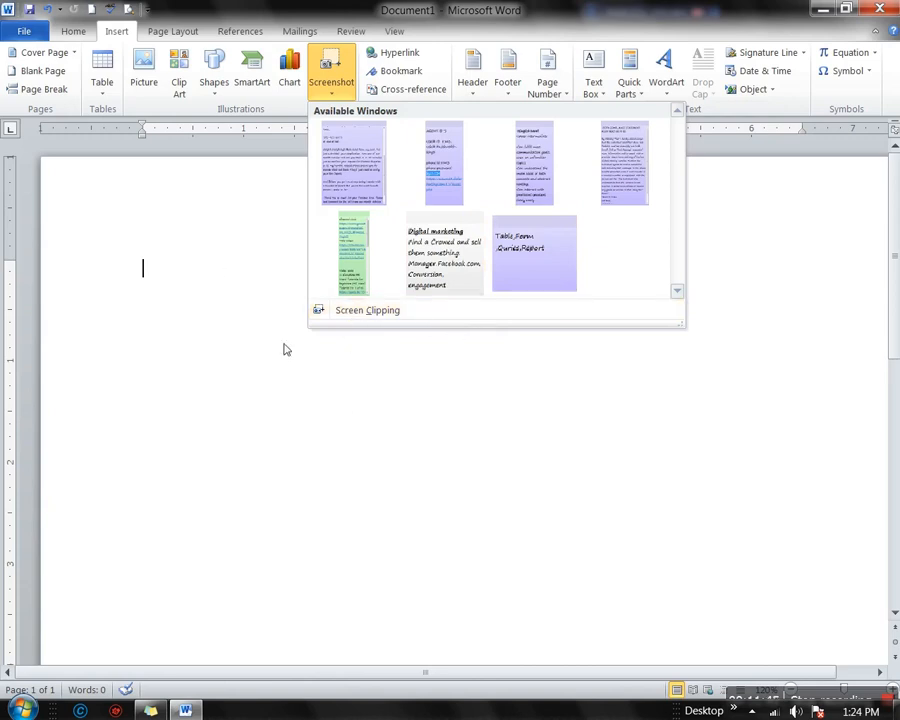
pyautogui.click(208, 286)
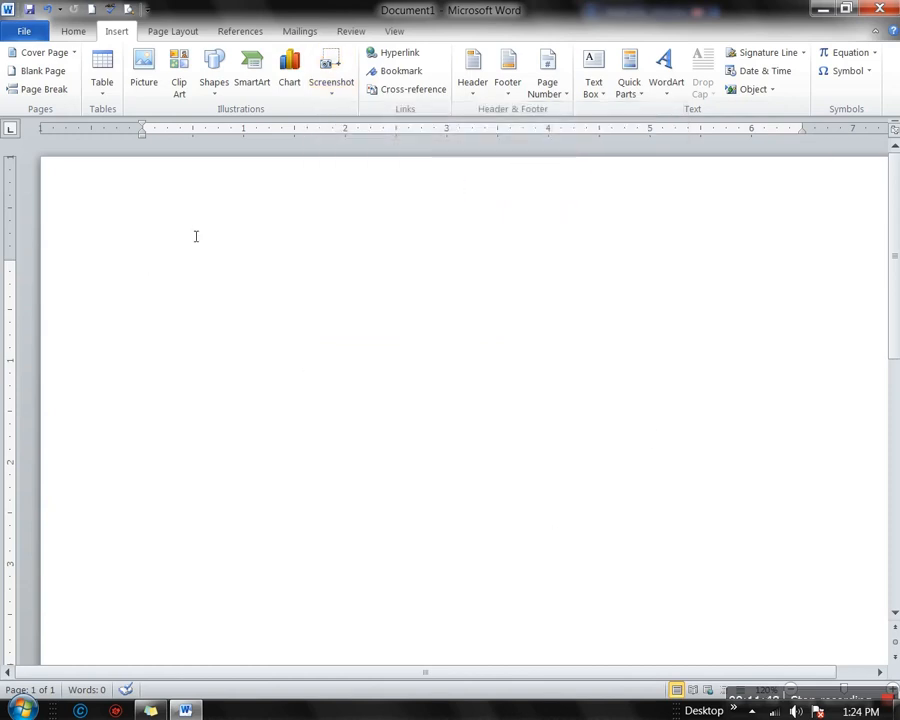
pyautogui.hotkey('ctrl', 'a')
# Type the first name on line one, select it, and open Insert Hyperlink for it
pyautogui.click(150, 263)
pyautogui.write('ma')
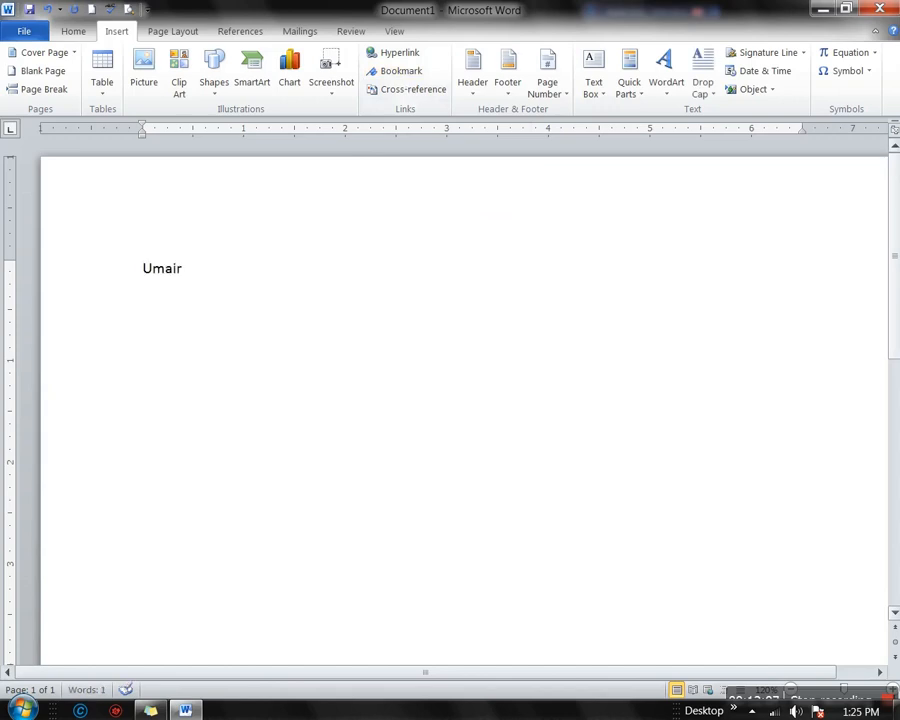
pyautogui.hotkey('ctrl', 'a')
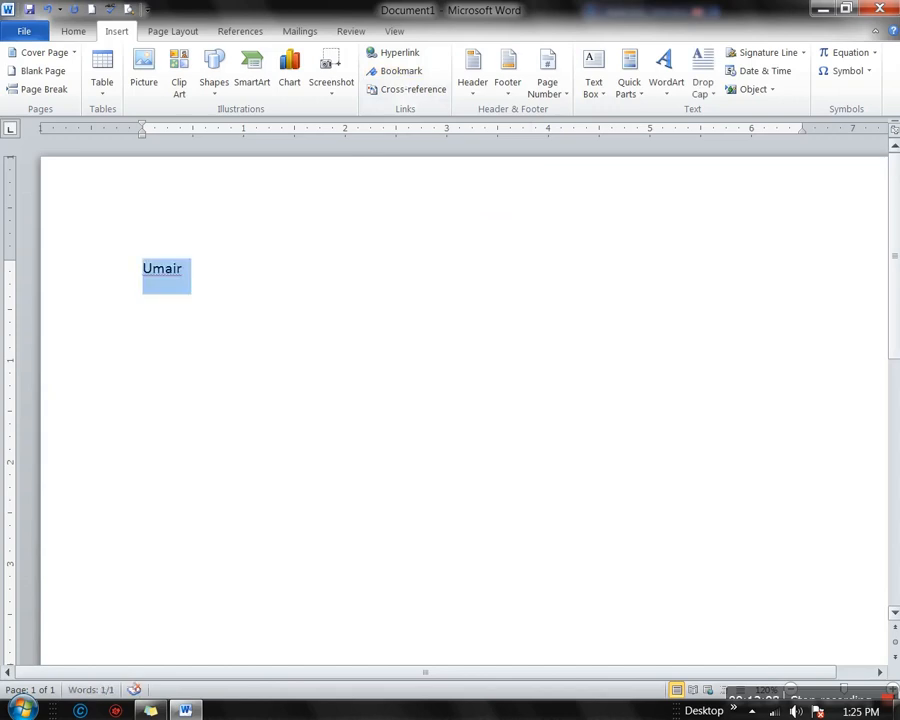
pyautogui.click(391, 55)
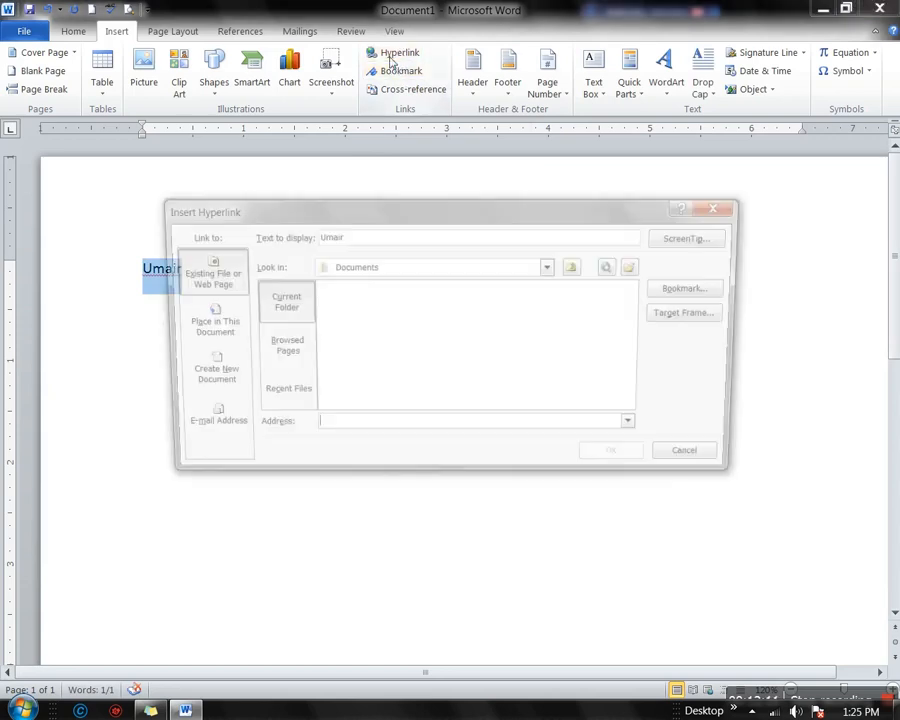
pyautogui.moveTo(399, 216); pyautogui.dragTo(569, 202)
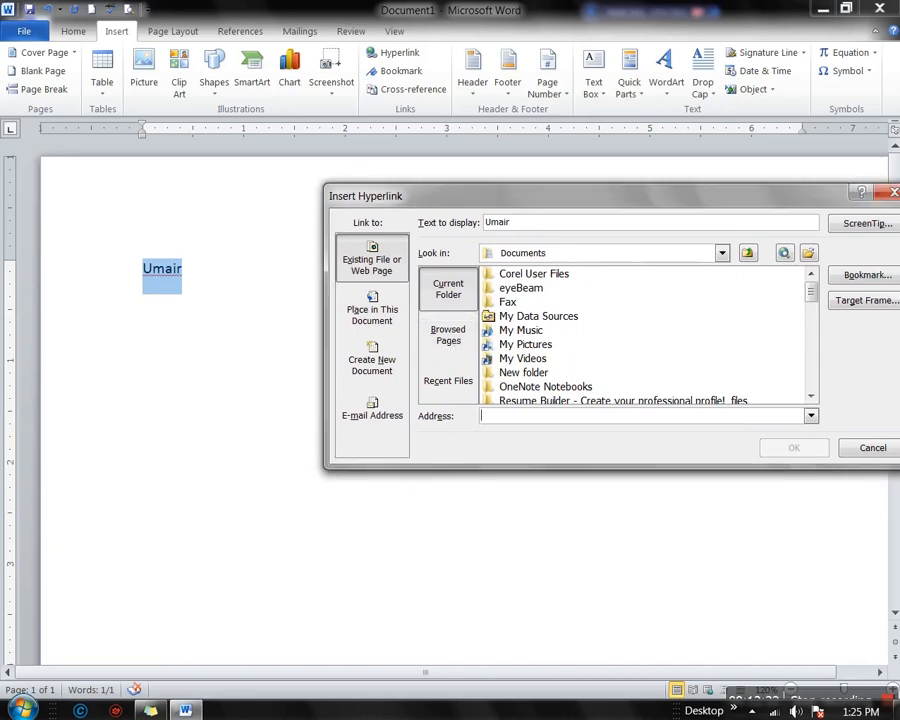
pyautogui.press('Escape')
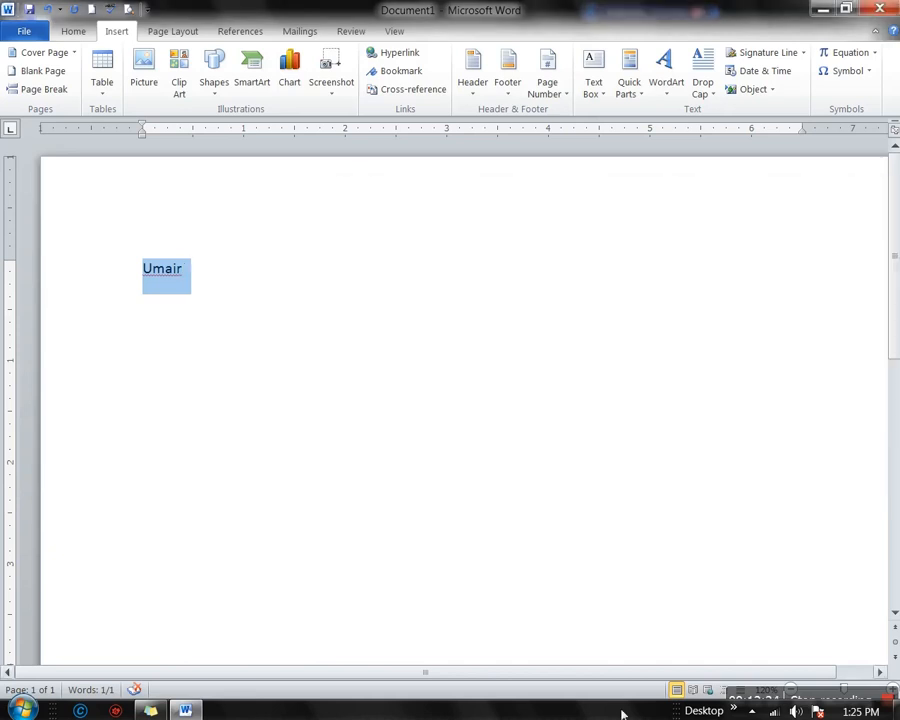
pyautogui.click(154, 711)
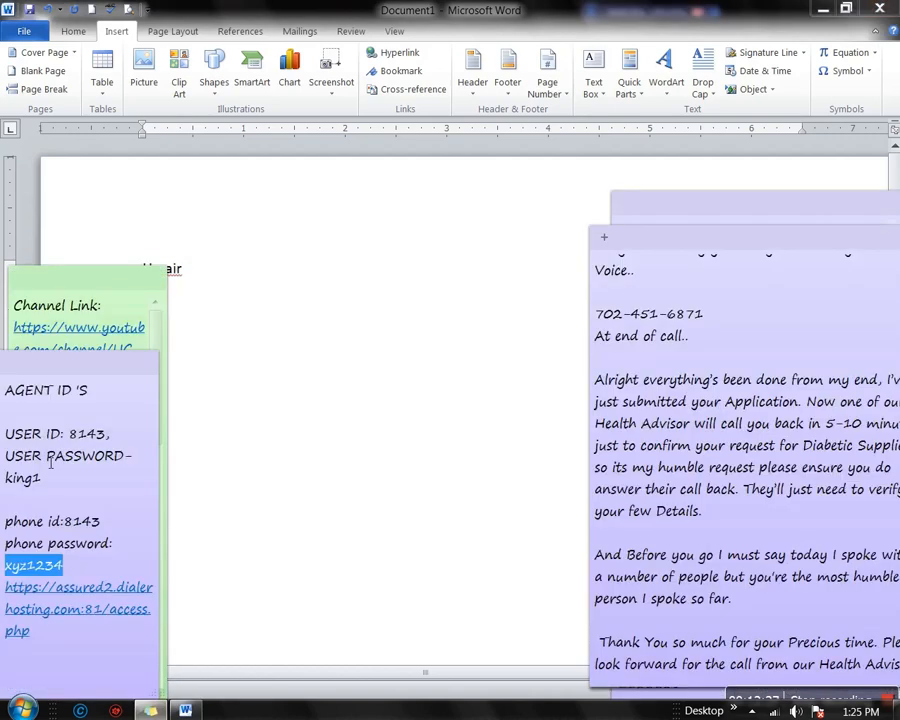
pyautogui.click(81, 261)
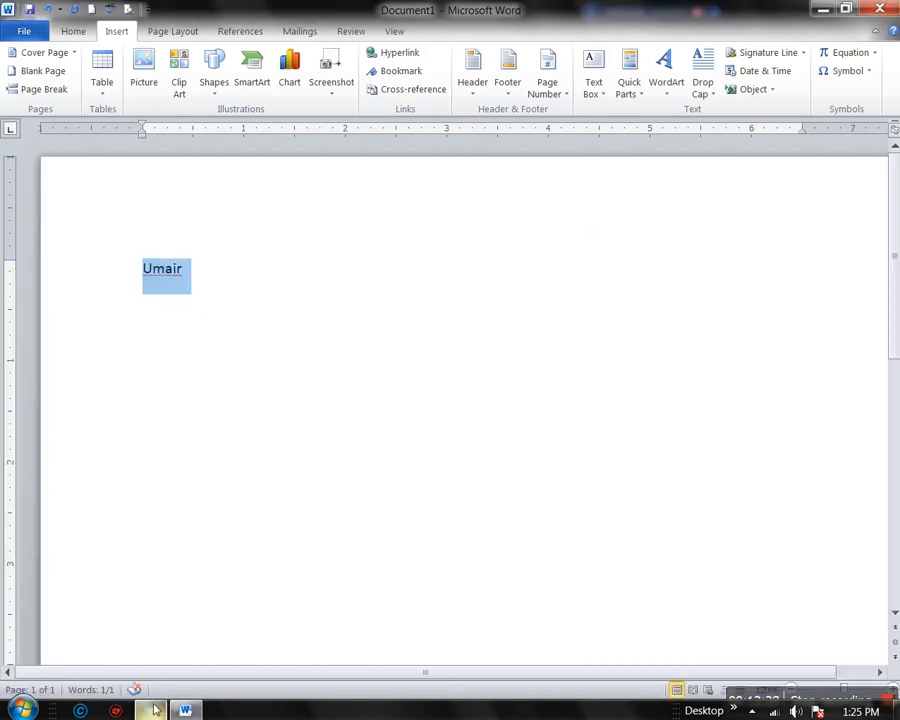
pyautogui.click(151, 711)
pyautogui.click(84, 284)
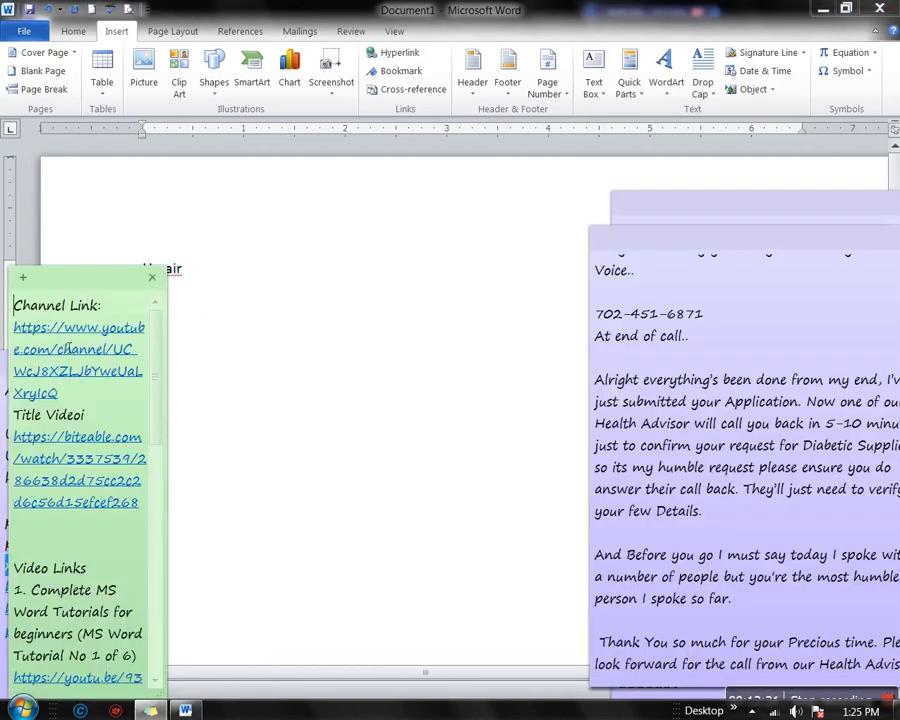
pyautogui.moveTo(15, 330); pyautogui.dragTo(62, 393)
pyautogui.hotkey('ctrl', 'c')
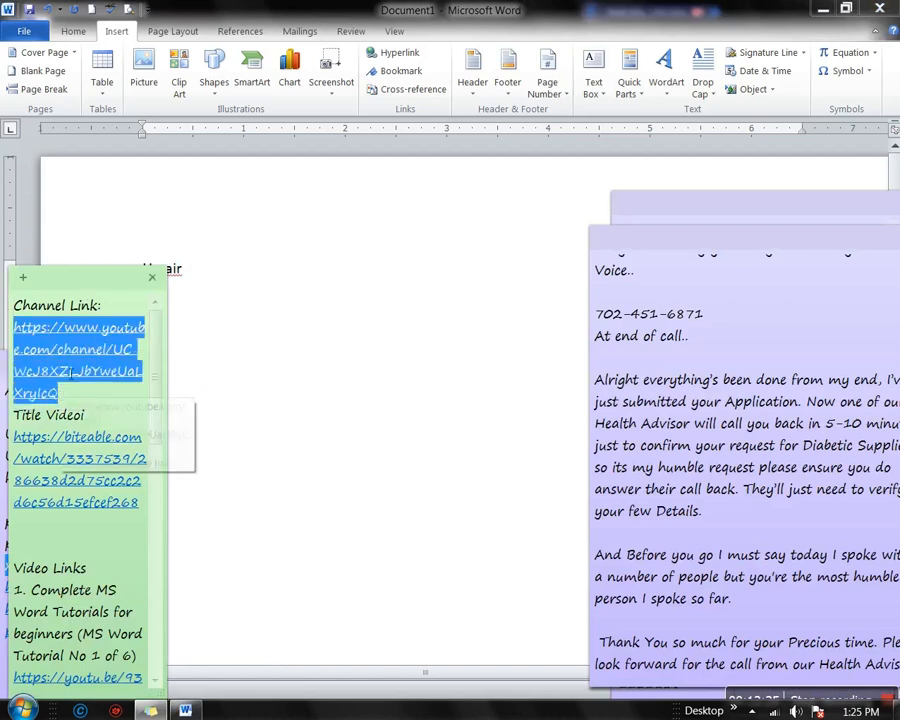
pyautogui.click(319, 276)
pyautogui.click(254, 406)
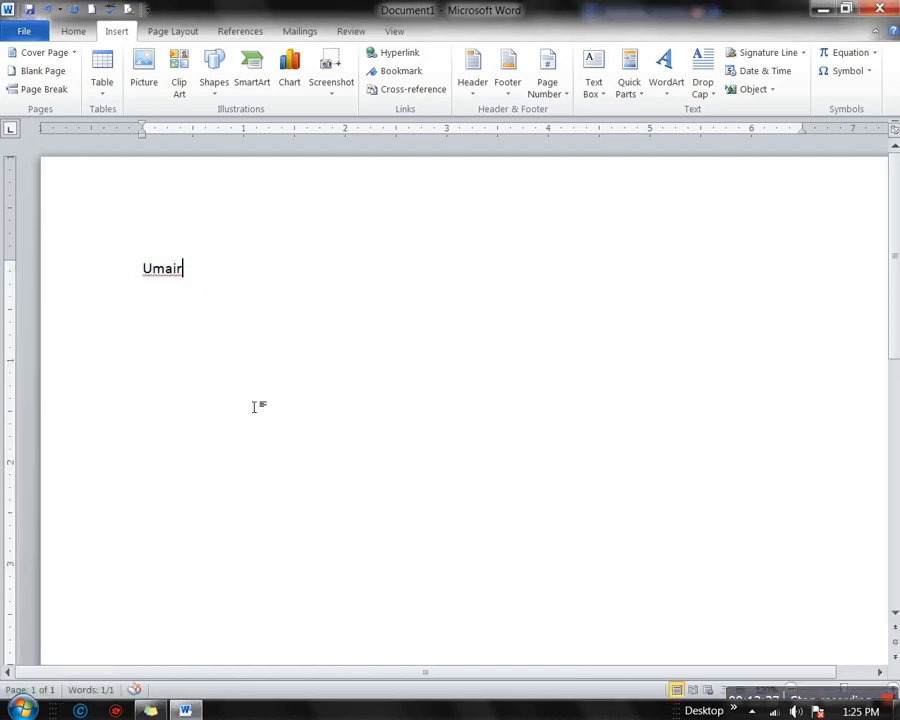
# Paste the YouTube channel URL on a new line and hyperlink it via Browsed Pages
pyautogui.press('Return')
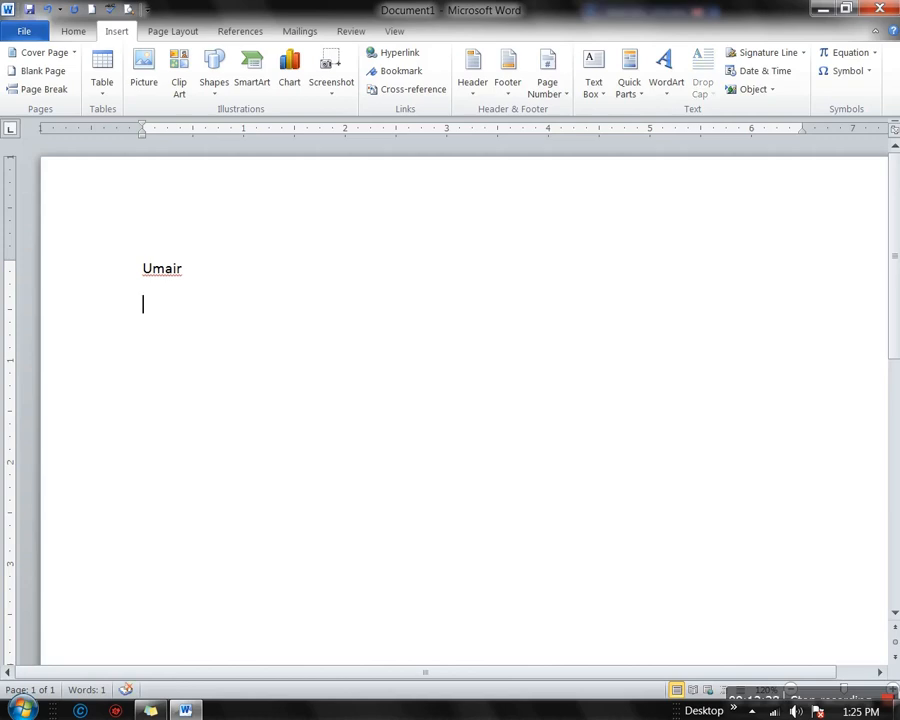
pyautogui.hotkey('ctrl', 'v')
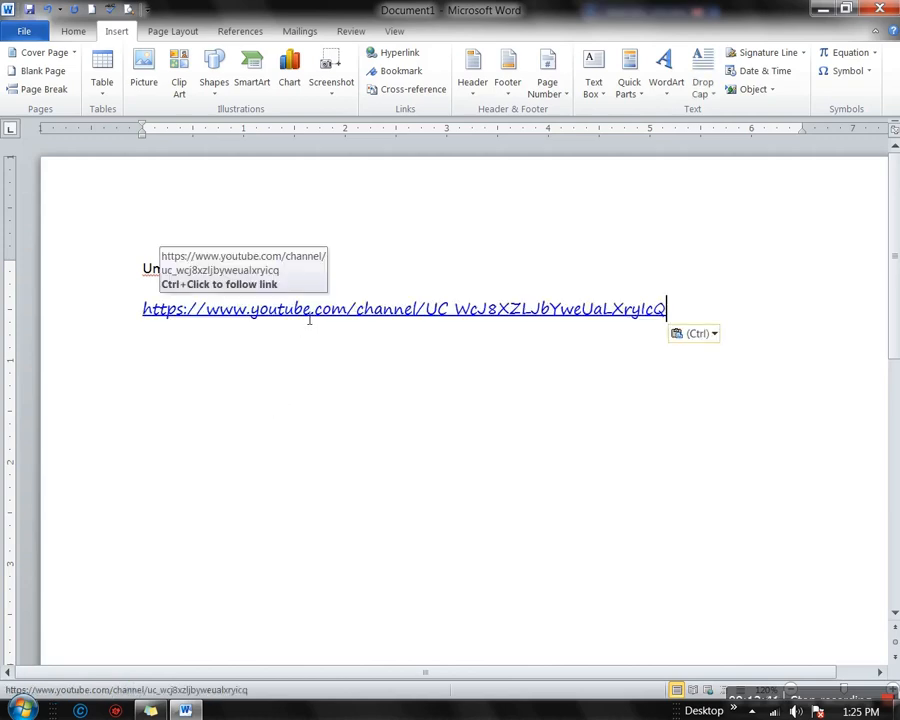
pyautogui.tripleClick(306, 318)
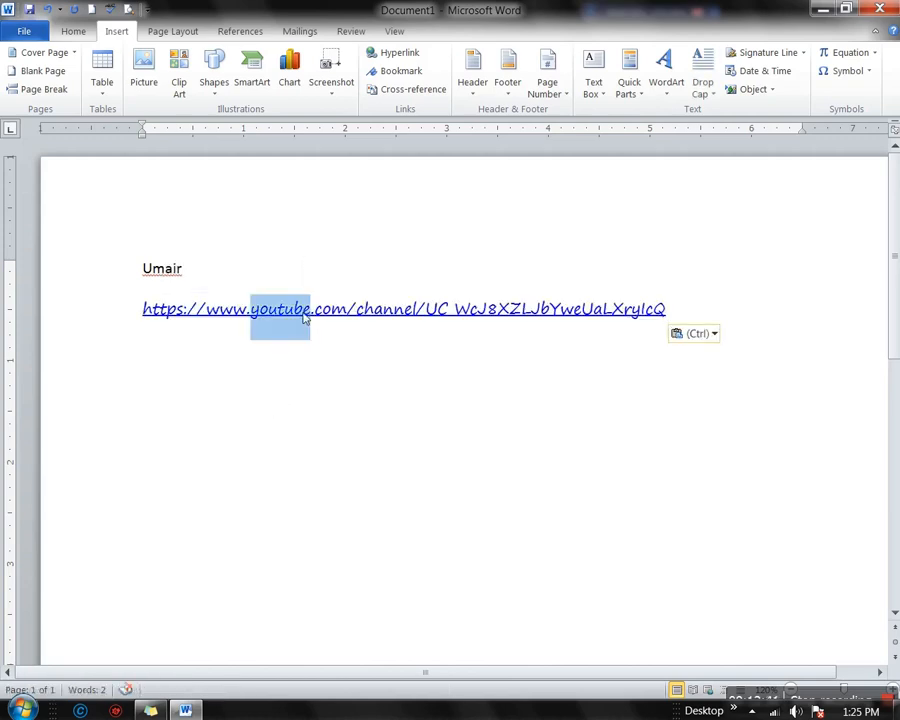
pyautogui.click(404, 54)
pyautogui.click(430, 336)
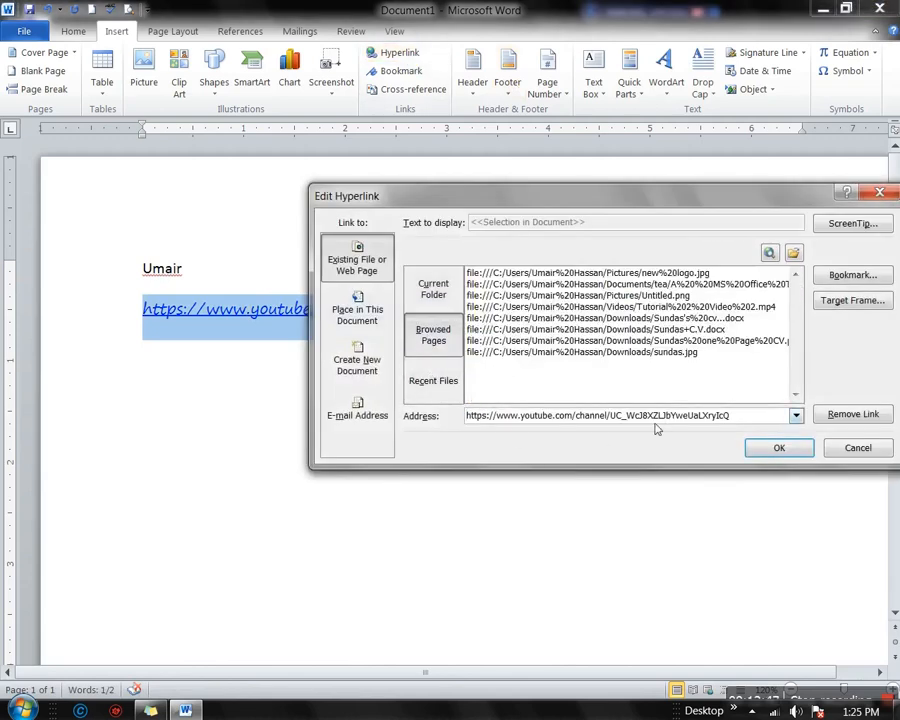
pyautogui.click(765, 449)
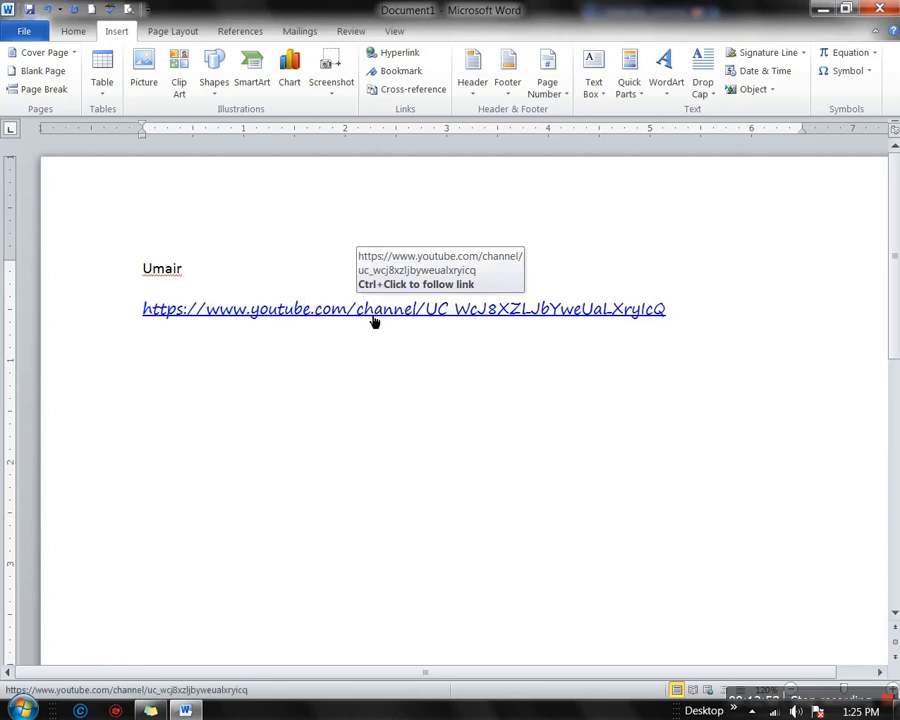
# Follow the channel link, pause the MS Office Tips video, and close Chrome
pyautogui.keyDown('ctrl'); pyautogui.click(375, 321); pyautogui.keyUp('ctrl')
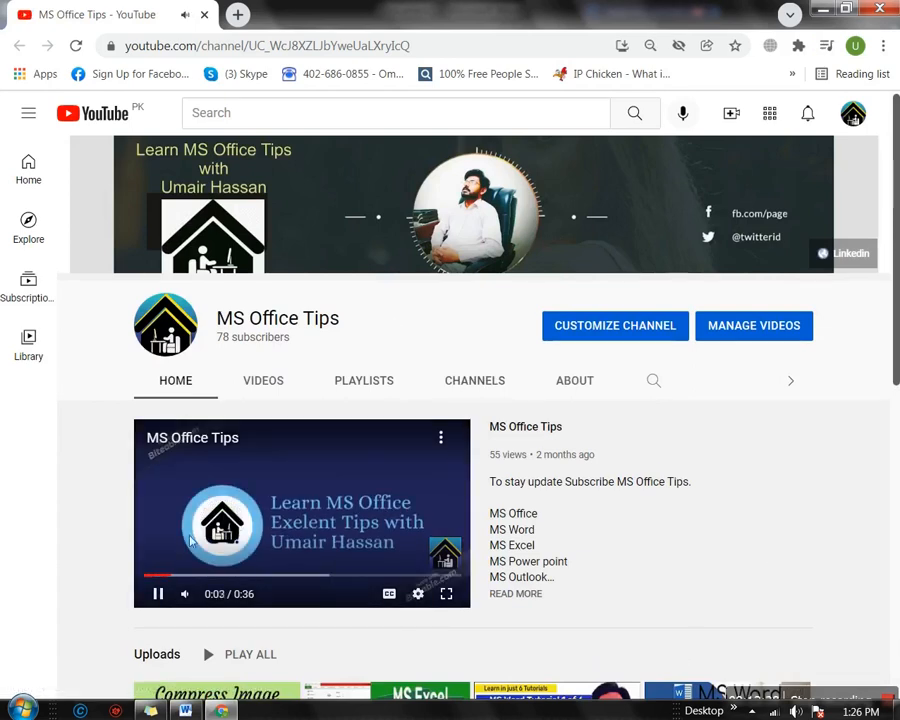
pyautogui.click(163, 597)
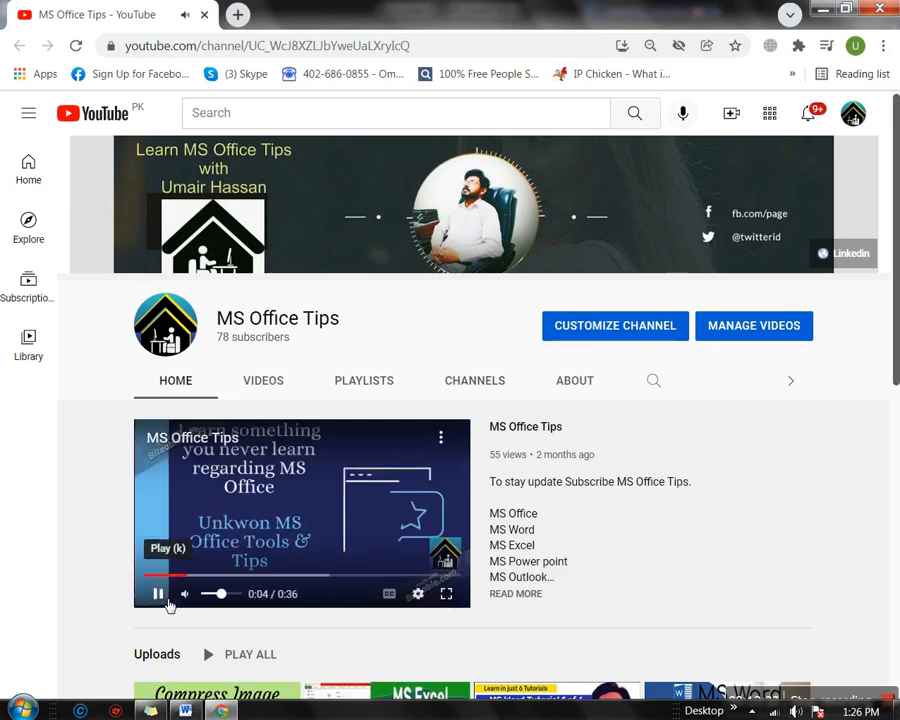
pyautogui.click(879, 10)
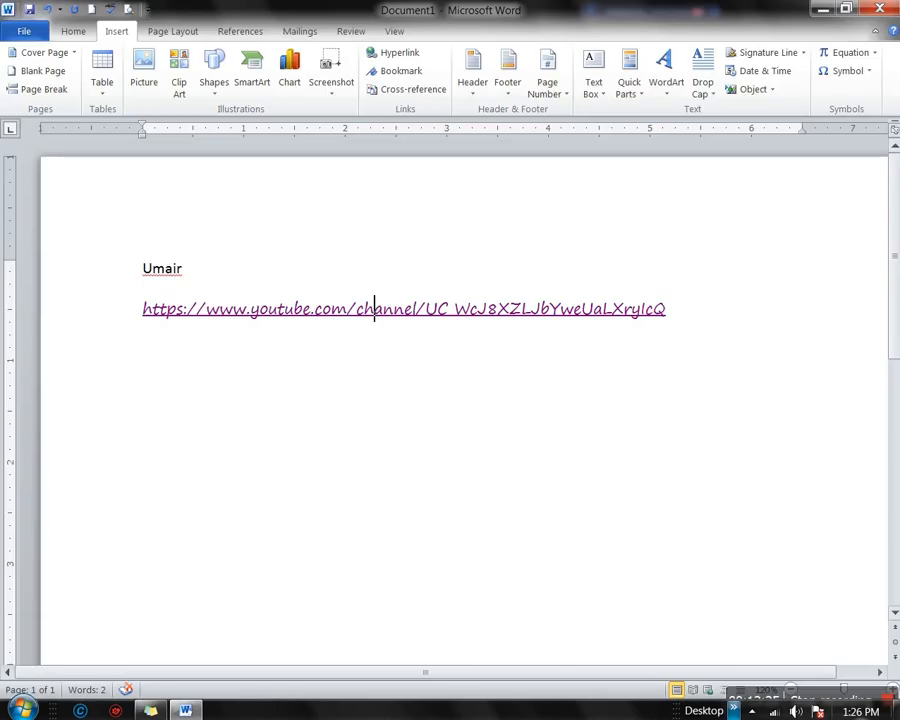
pyautogui.doubleClick(163, 270)
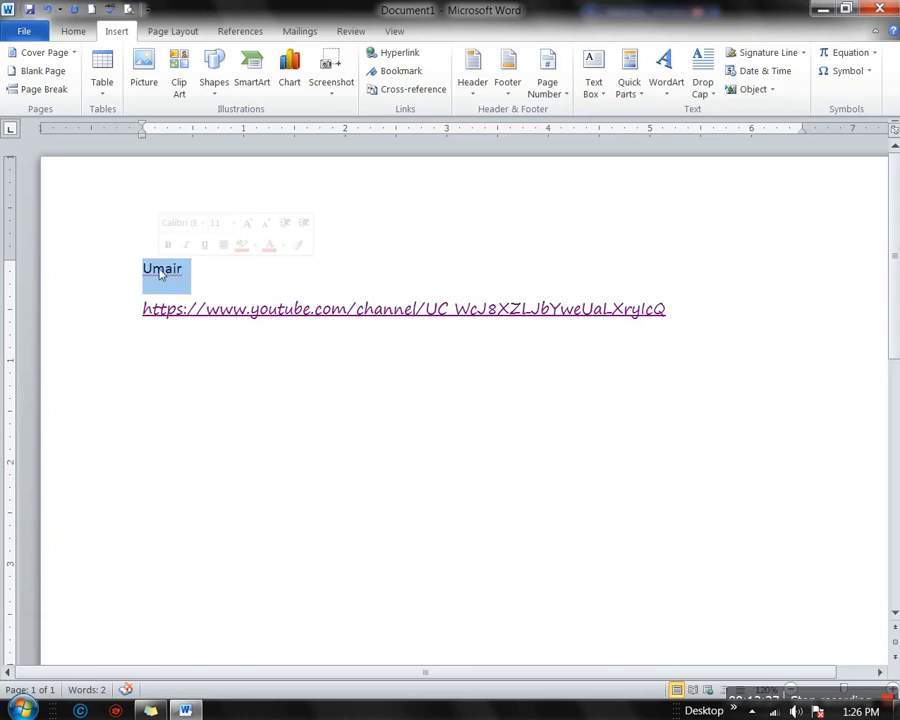
pyautogui.click(406, 55)
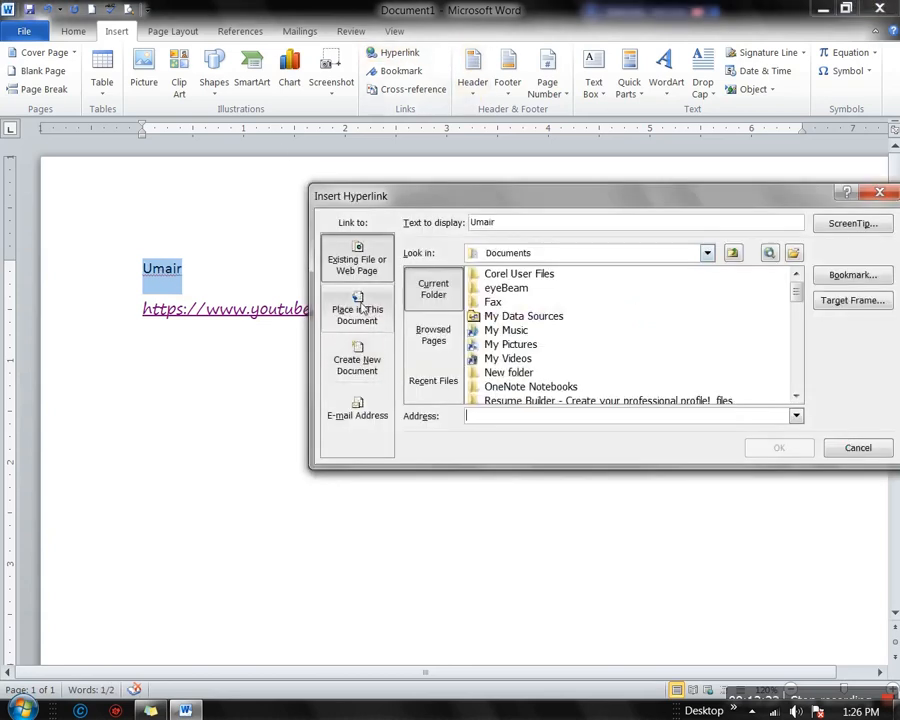
pyautogui.click(360, 310)
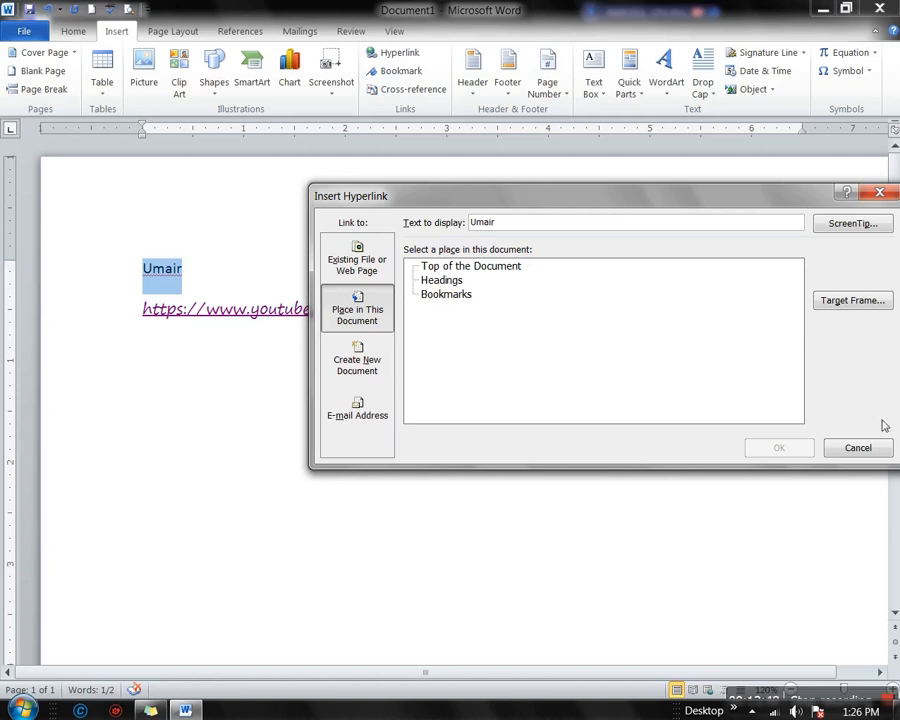
pyautogui.click(858, 448)
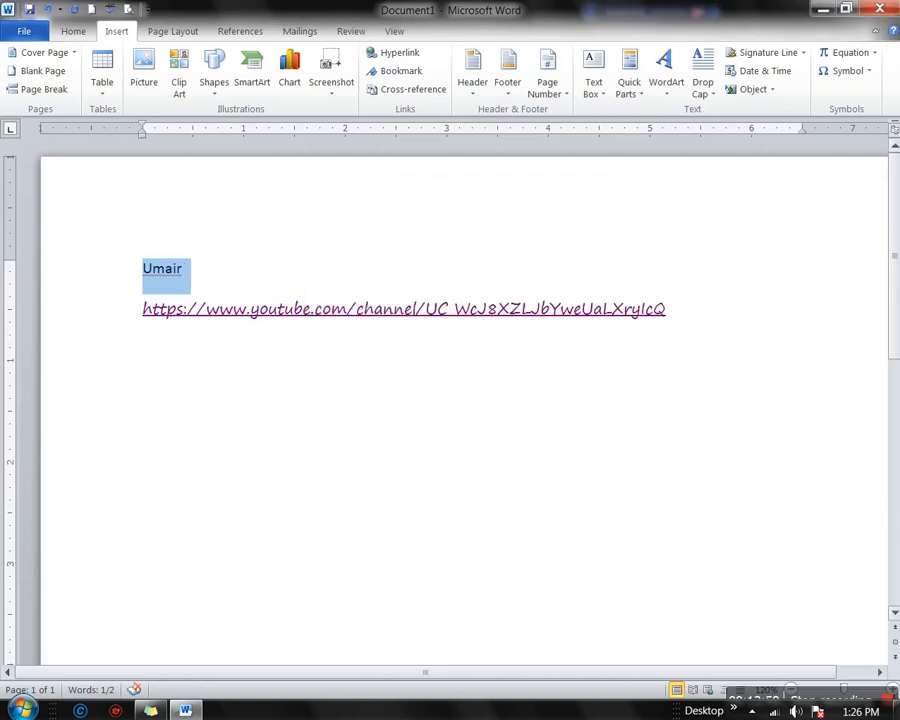
pyautogui.click(383, 75)
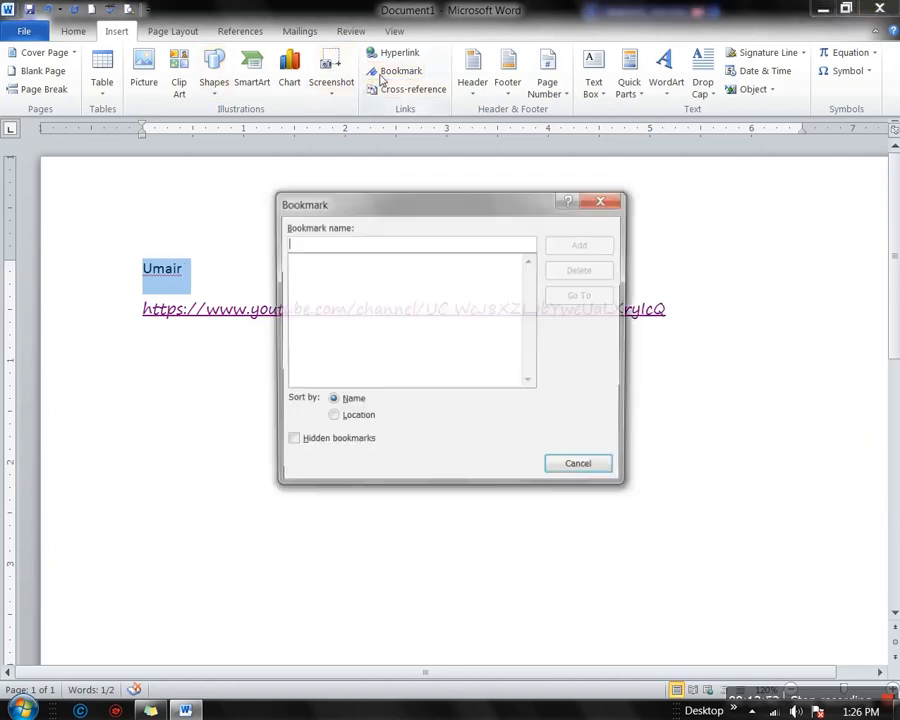
pyautogui.click(603, 203)
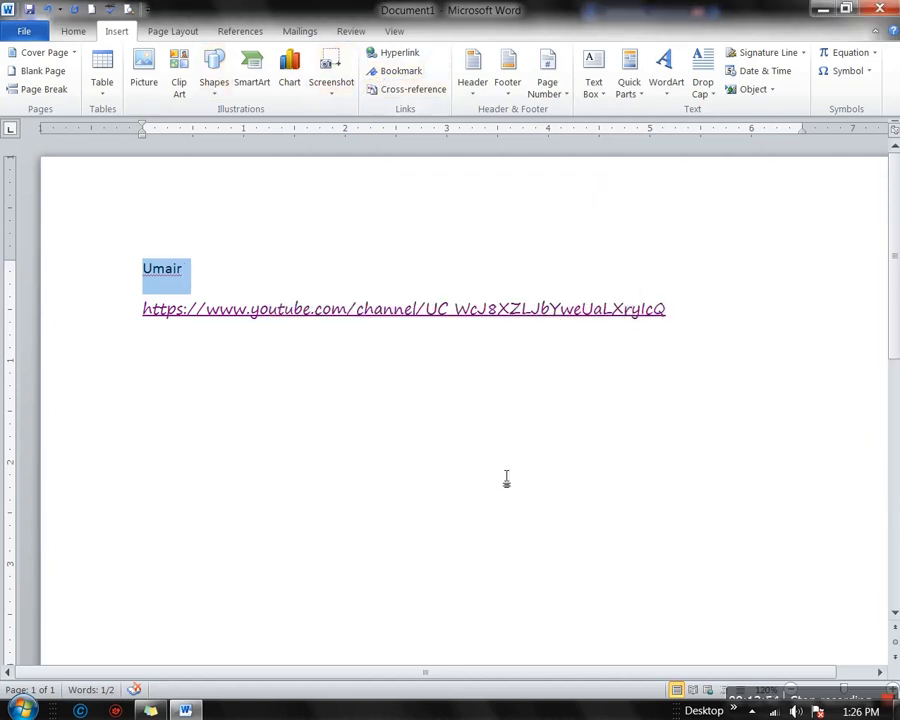
# Insert a page break and type and select 'Dashboard' on the new page 3
pyautogui.click(592, 446)
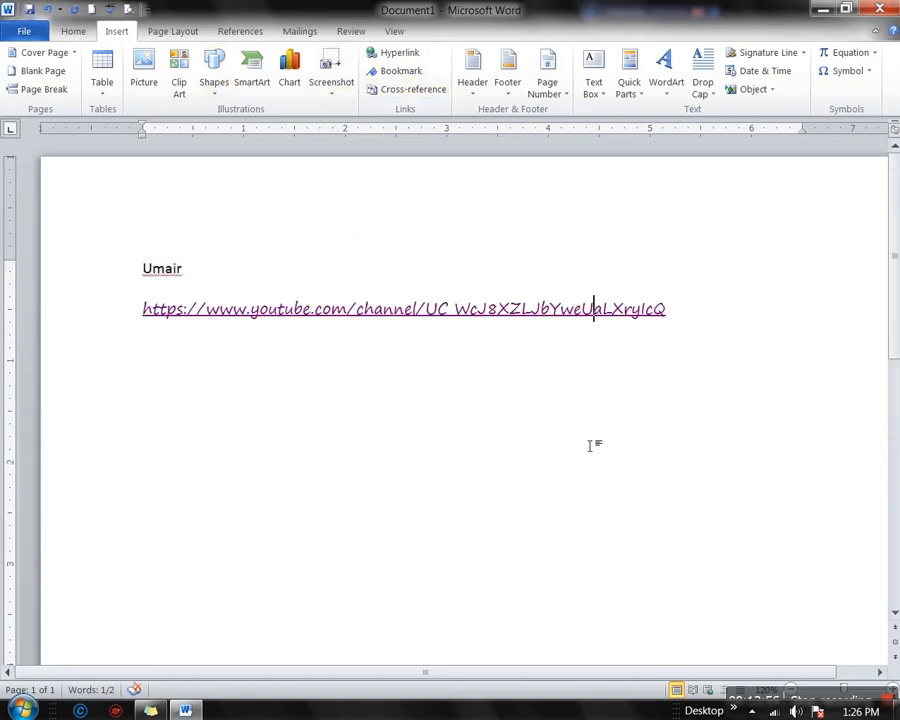
pyautogui.click(696, 372)
pyautogui.doubleClick(325, 457)
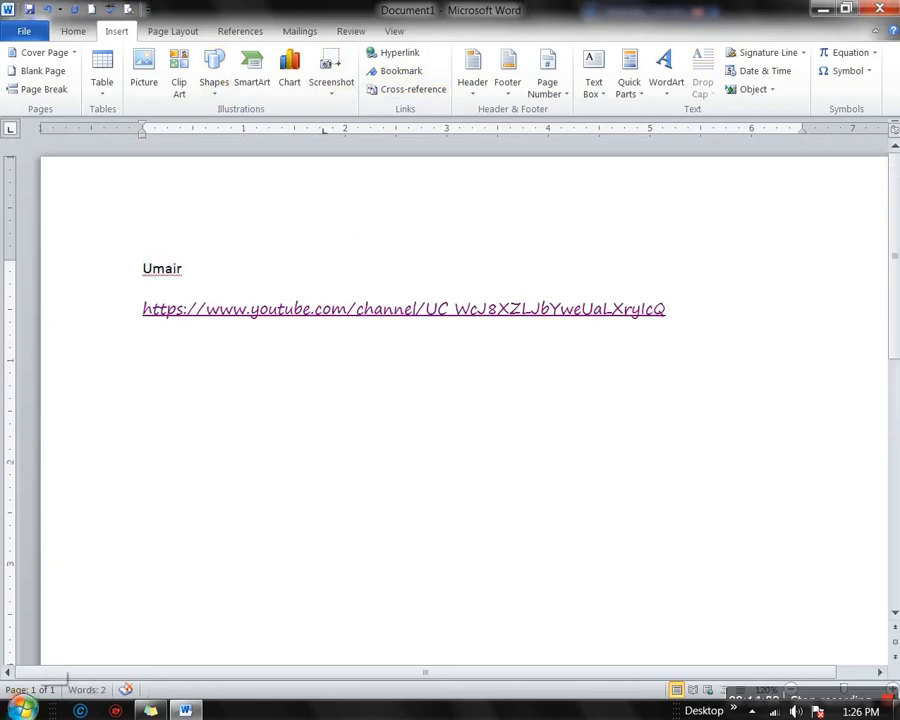
pyautogui.hotkey('ctrl', 'Return')
pyautogui.hotkey('ctrl', 'Return')
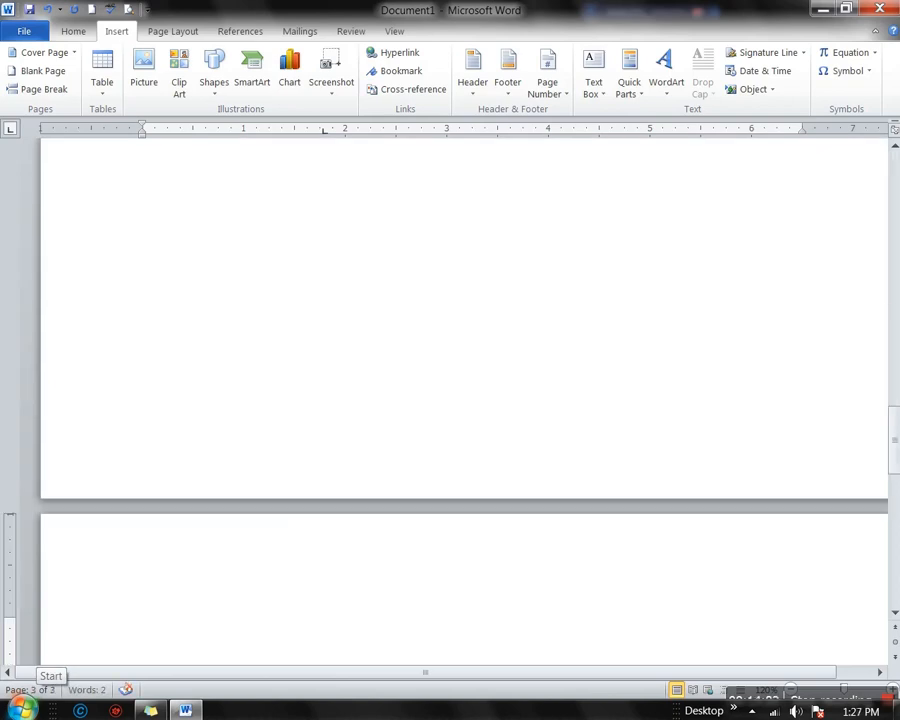
pyautogui.write('Dash')
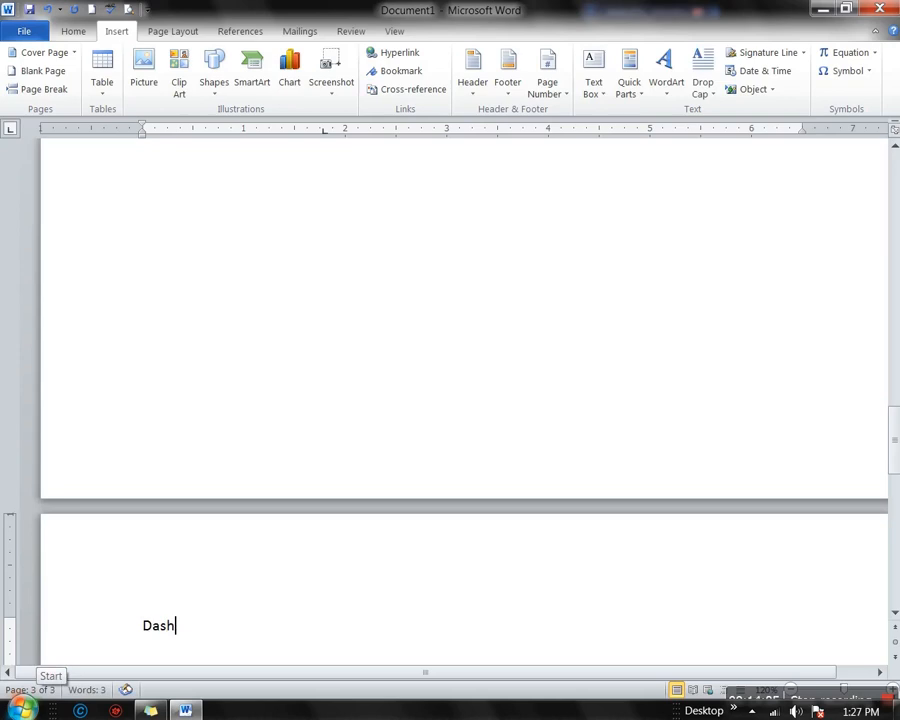
pyautogui.write('board')
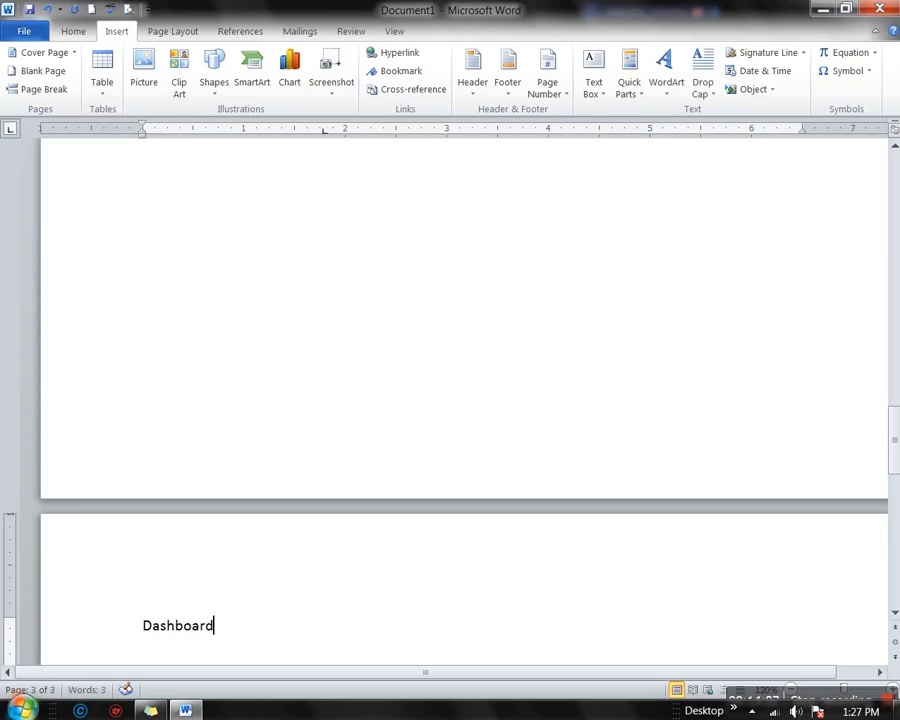
pyautogui.hotkey('shift', 'Home')
pyautogui.hotkey('ctrl', 'c')
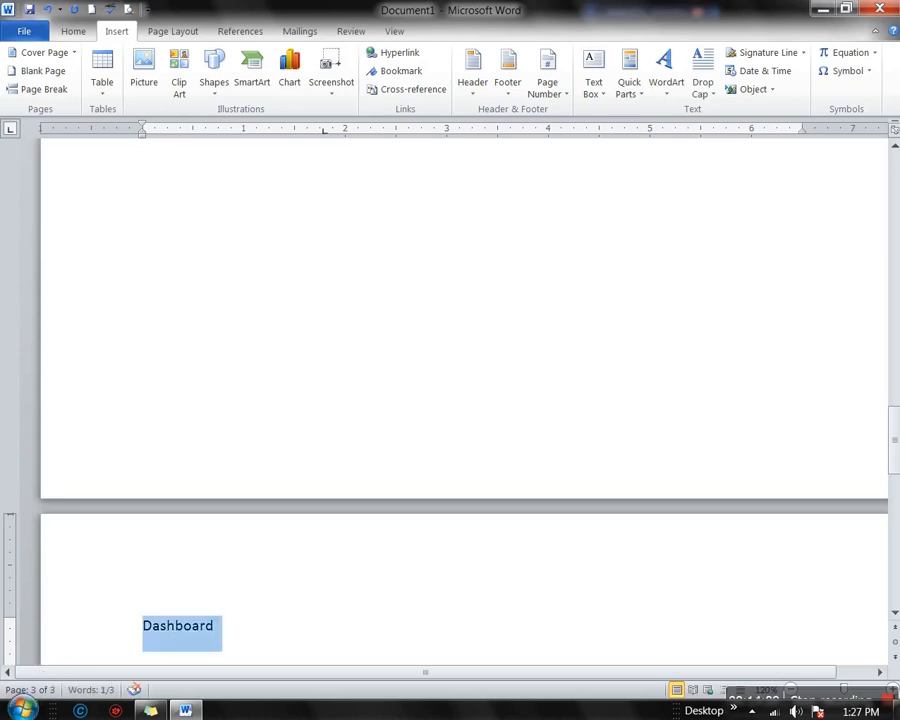
# Add a bookmark named Dashboard to the selected word
pyautogui.click(400, 71)
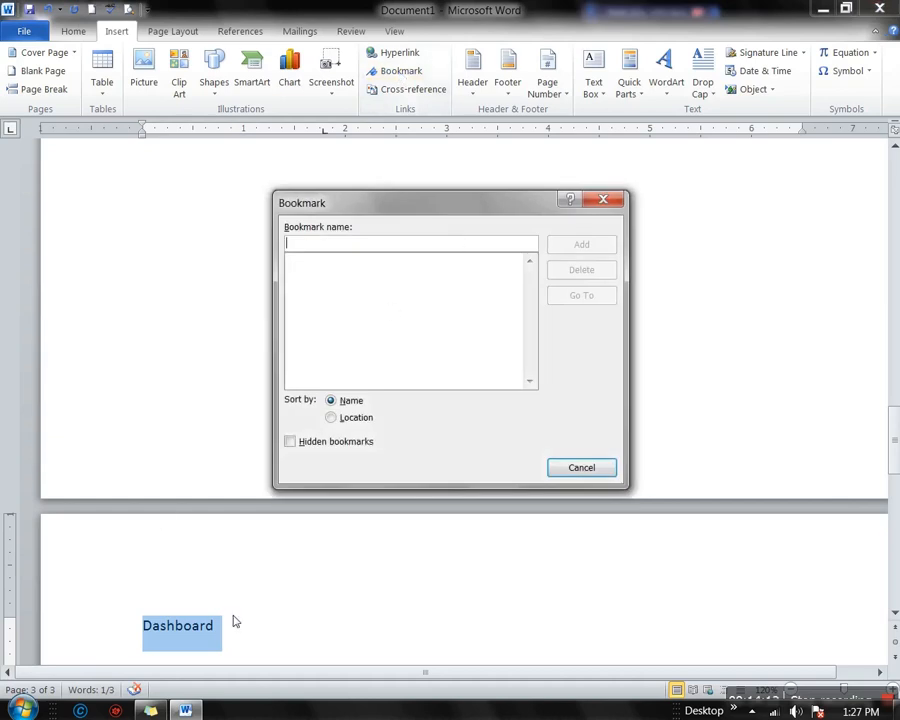
pyautogui.click(555, 472)
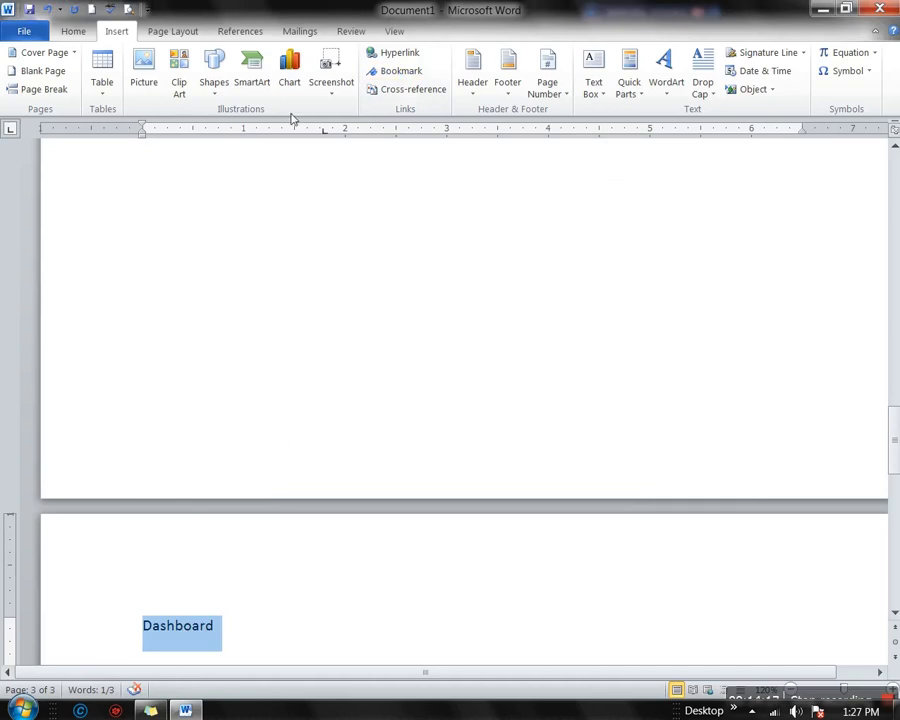
pyautogui.click(403, 70)
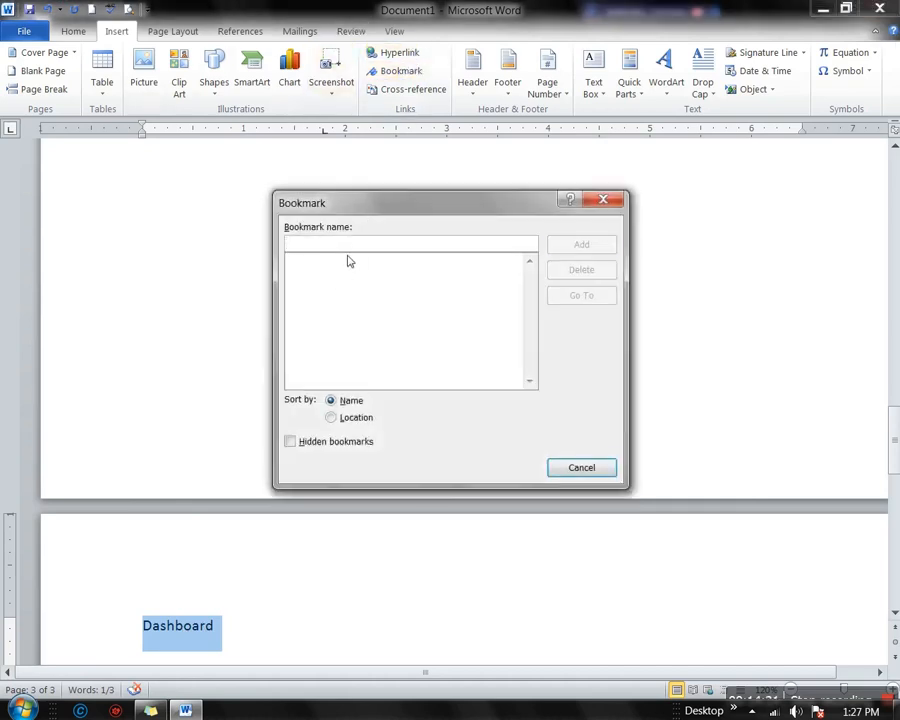
pyautogui.hotkey('ctrl', 'v')
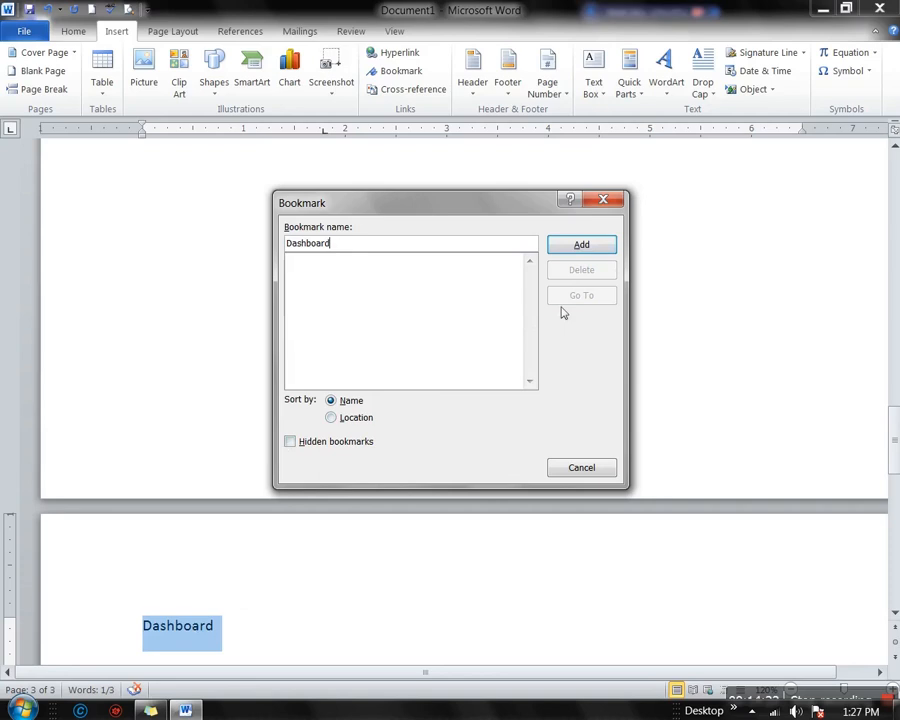
pyautogui.click(581, 248)
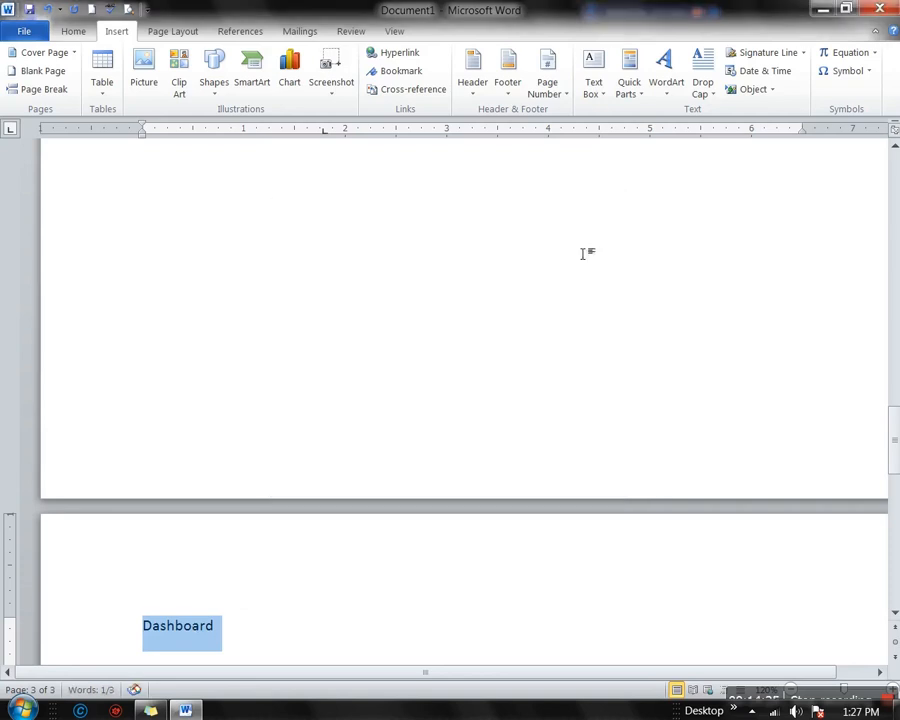
# Link the first name on line one to the Dashboard bookmark via Place in This Document
pyautogui.scroll(20, 266, 383)
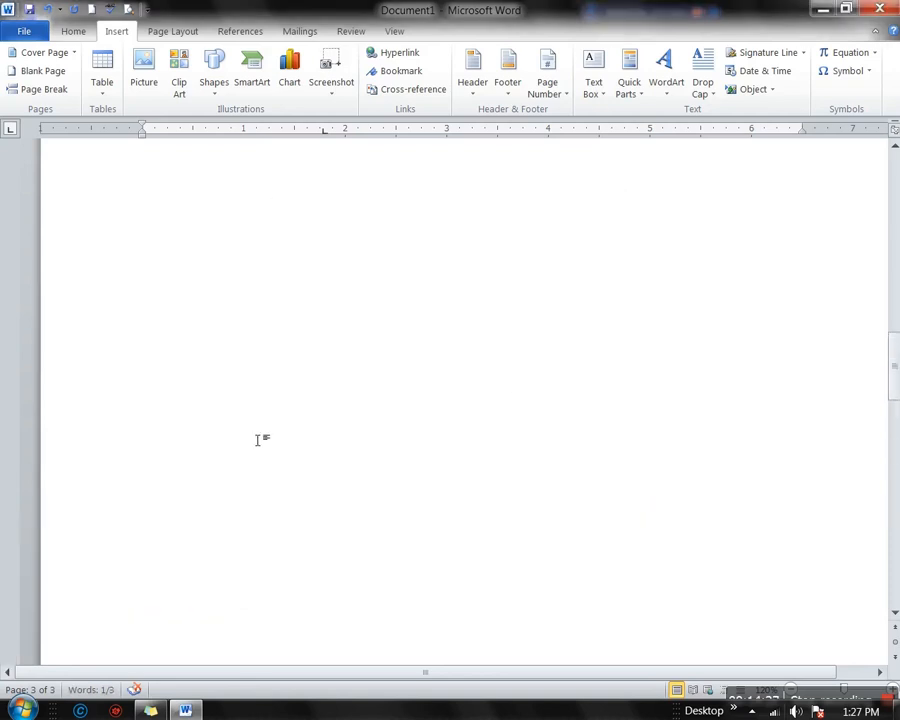
pyautogui.scroll(5, 260, 440)
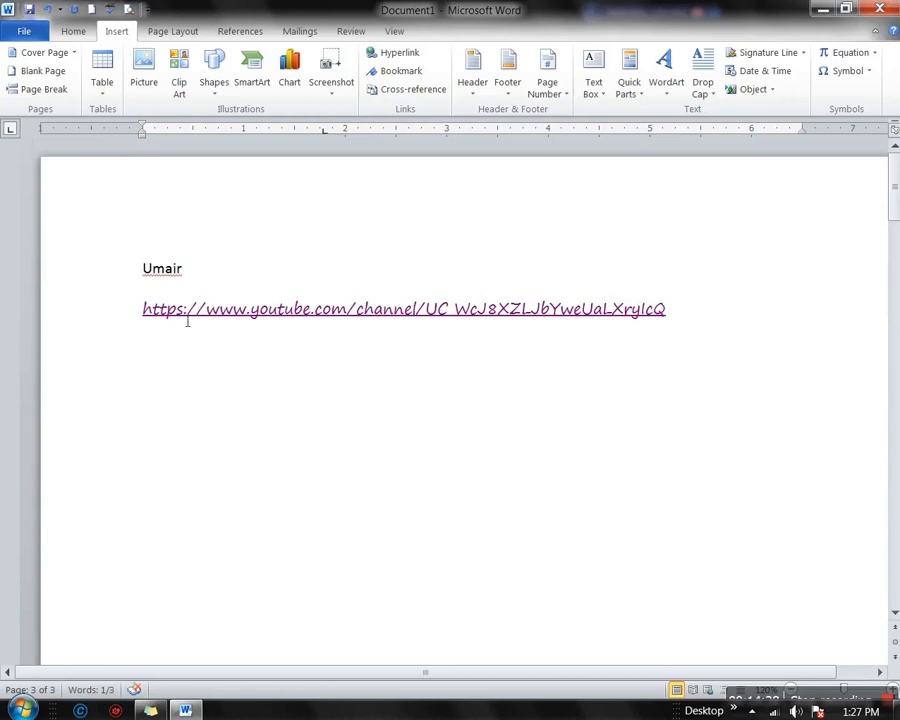
pyautogui.doubleClick(161, 270)
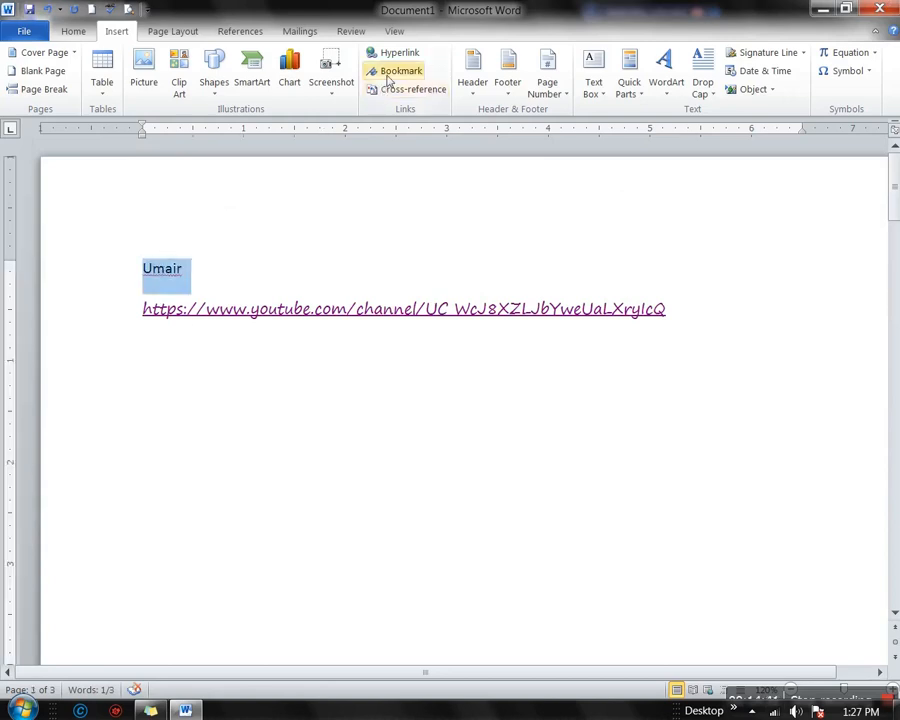
pyautogui.click(410, 57)
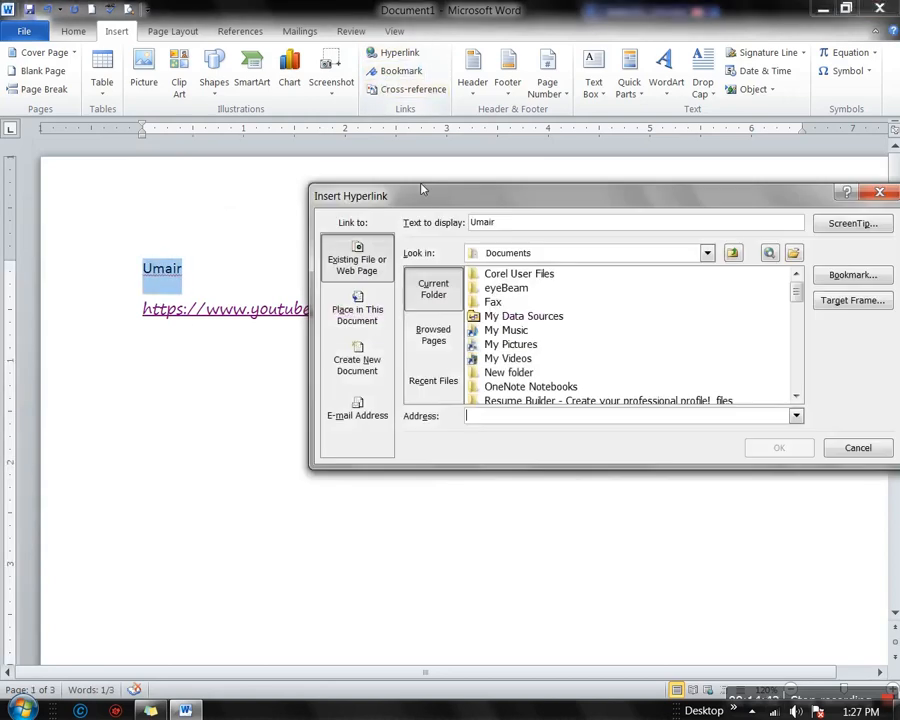
pyautogui.click(358, 314)
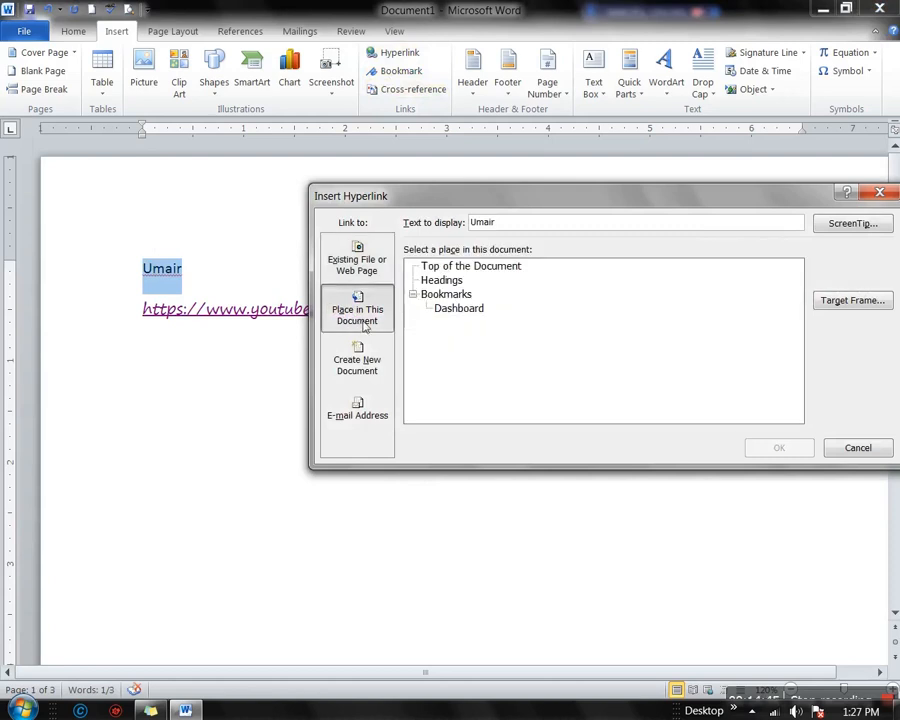
pyautogui.click(447, 312)
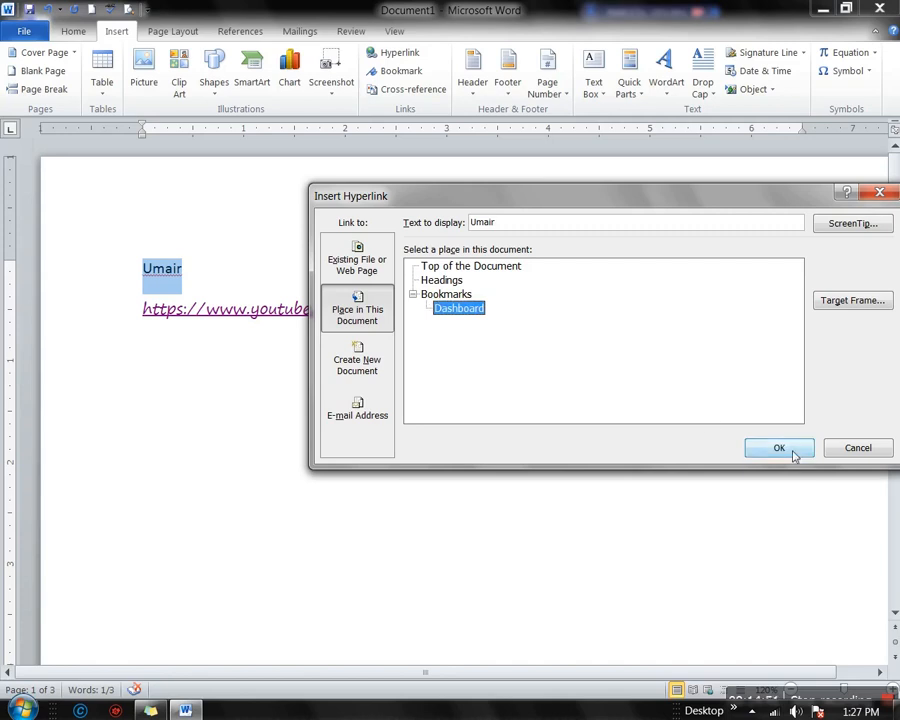
pyautogui.click(790, 450)
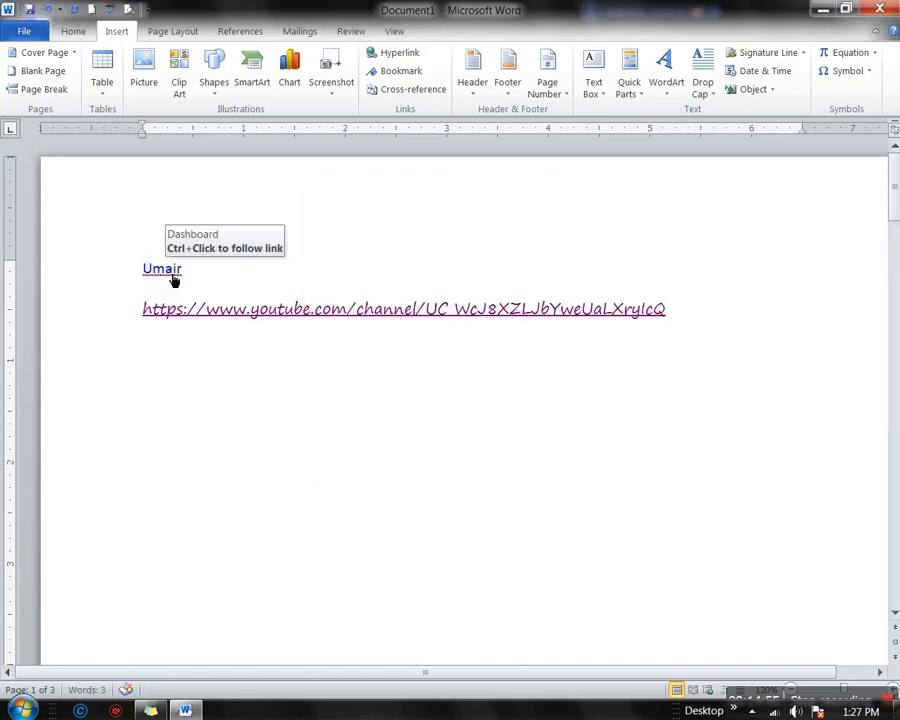
pyautogui.keyDown('ctrl'); pyautogui.click(170, 272); pyautogui.keyUp('ctrl')
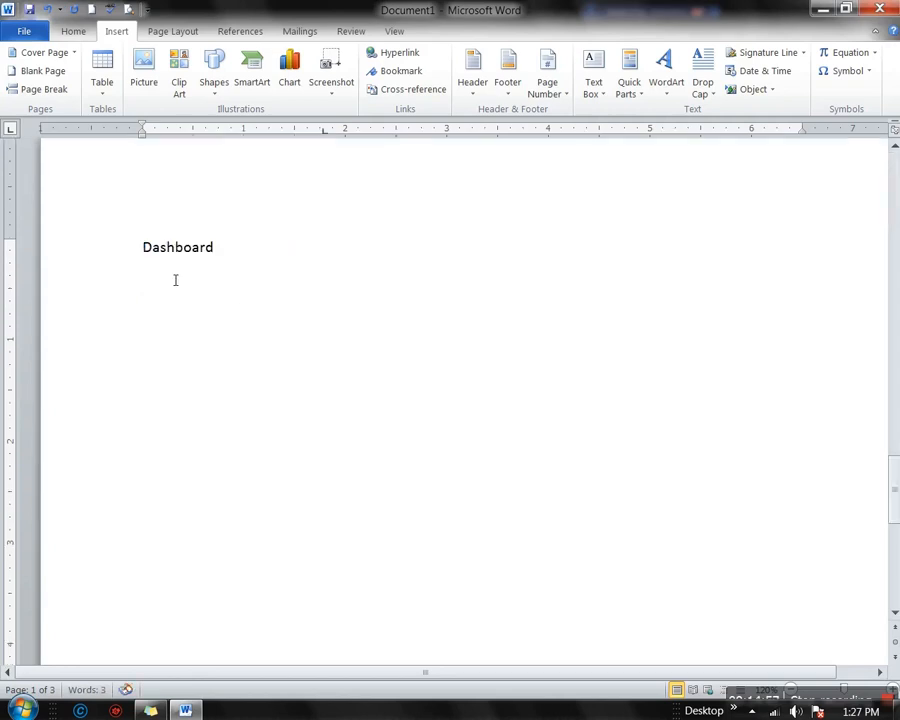
pyautogui.moveTo(152, 253)
pyautogui.mouseDown()
pyautogui.moveTo(235, 265)
pyautogui.moveTo(145, 257)
pyautogui.mouseUp()
pyautogui.click(236, 281)
pyautogui.click(209, 271)
pyautogui.moveTo(142, 247); pyautogui.dragTo(220, 248)
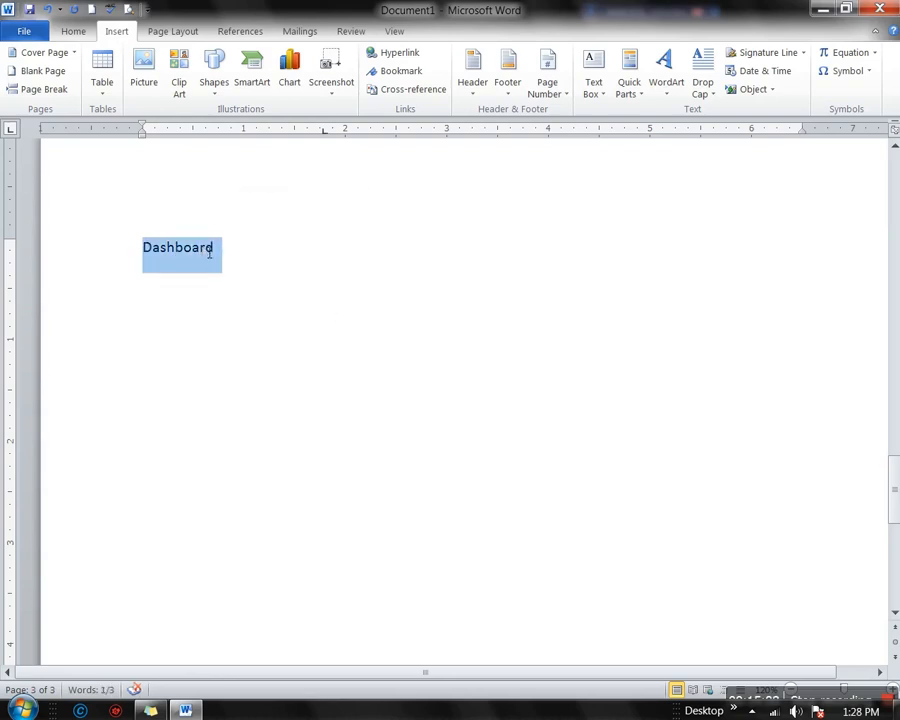
pyautogui.click(224, 254)
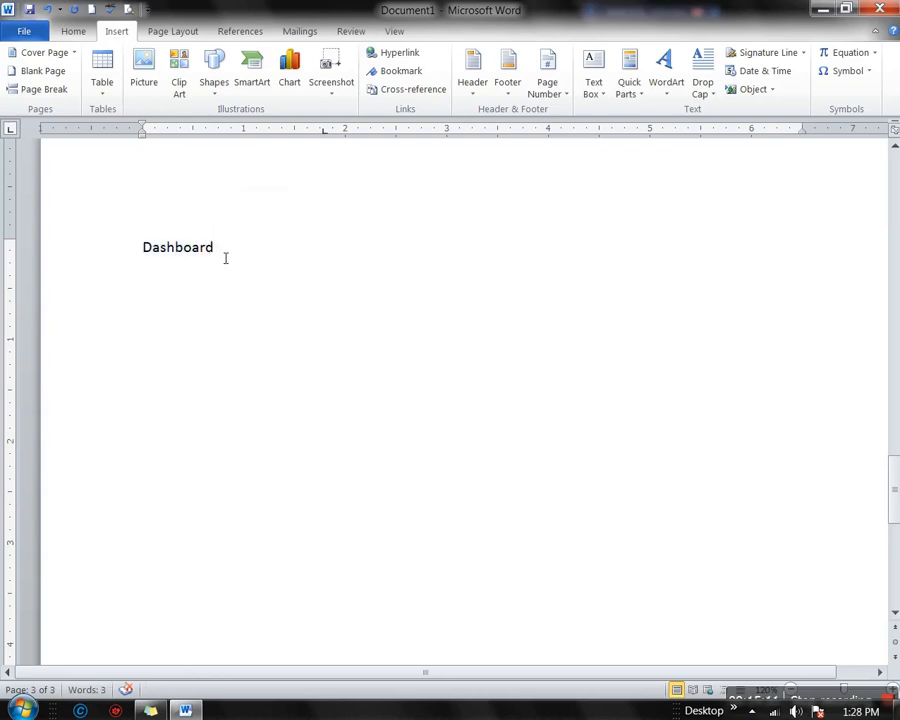
pyautogui.scroll(10, 262, 292)
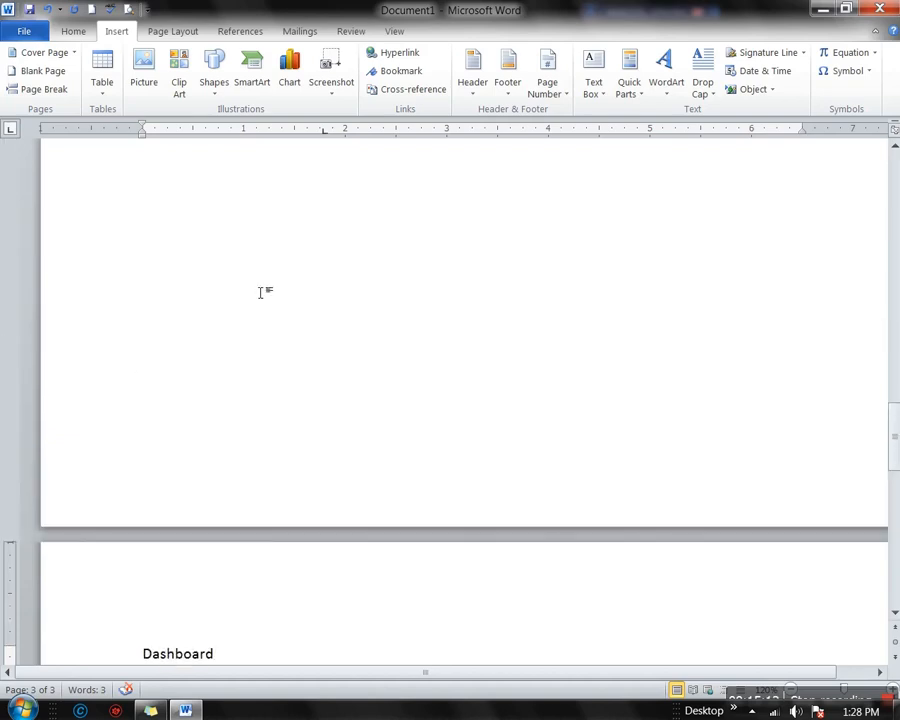
pyautogui.scroll(10, 262, 292)
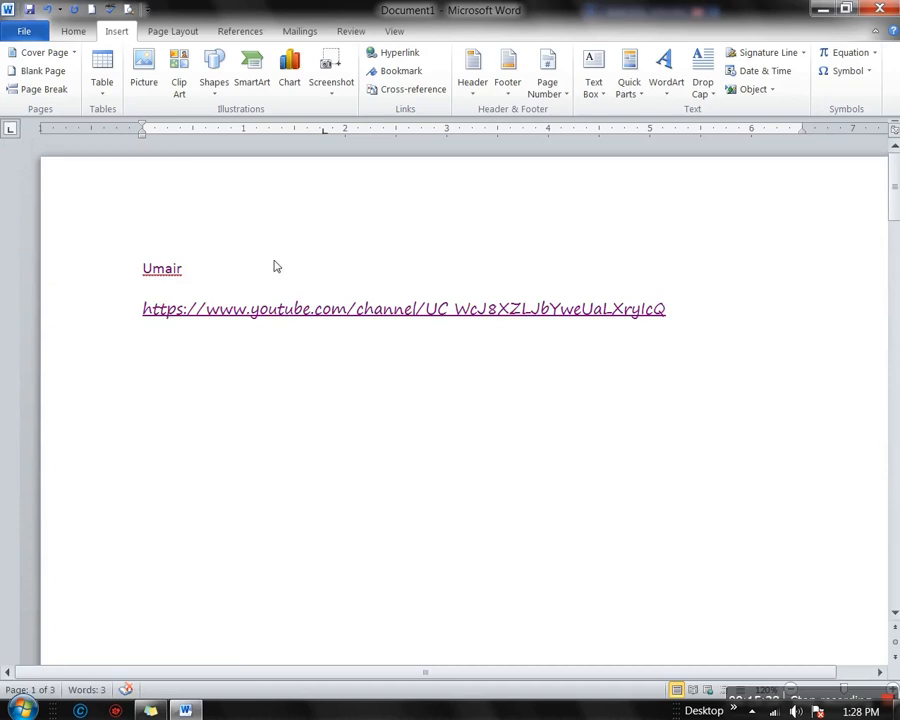
pyautogui.click(405, 55)
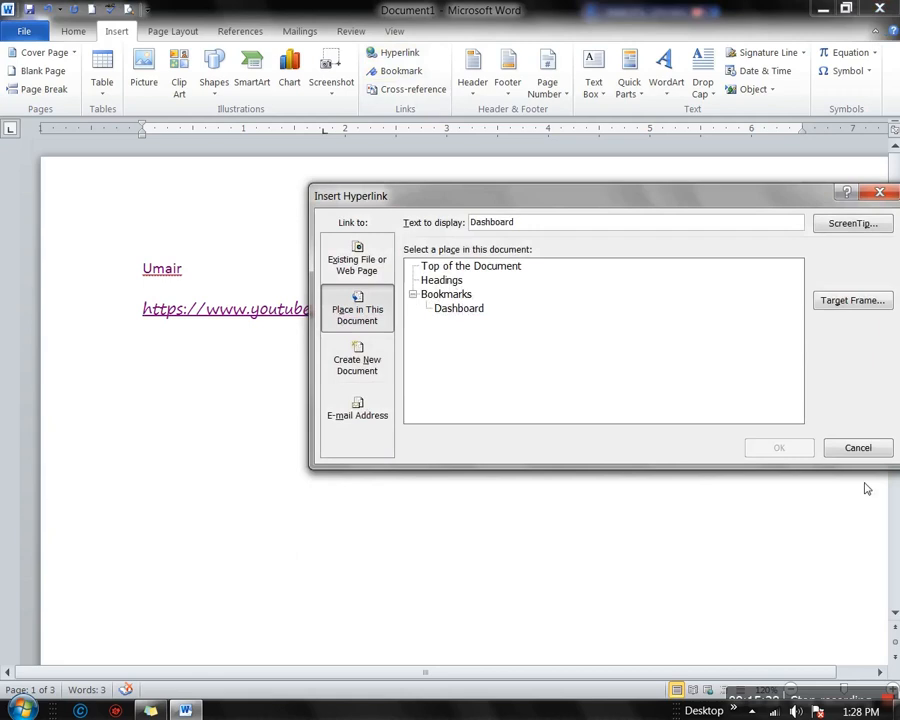
pyautogui.click(858, 448)
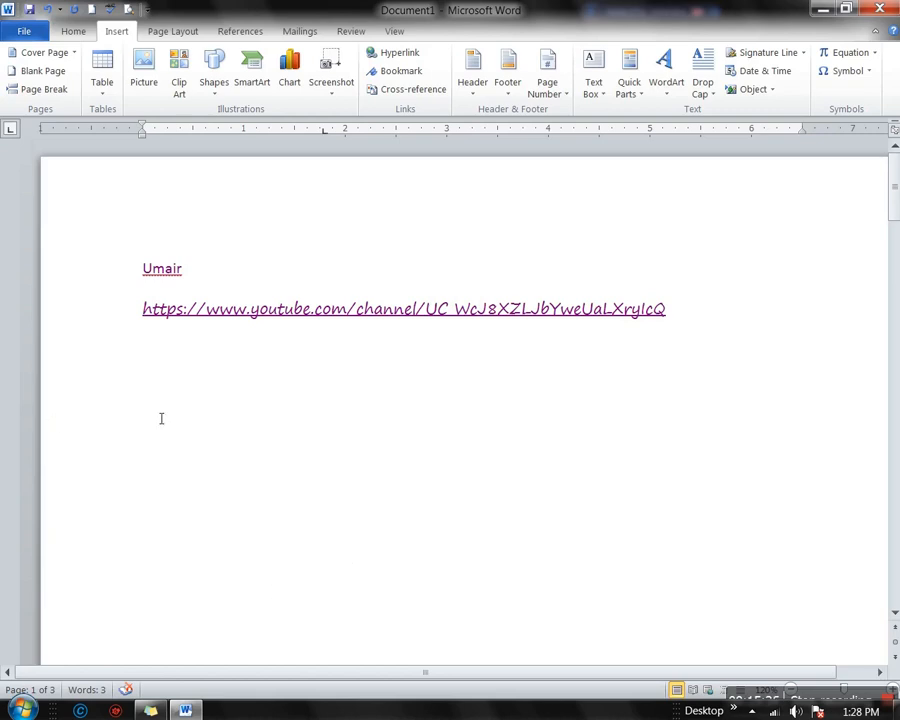
pyautogui.click(395, 56)
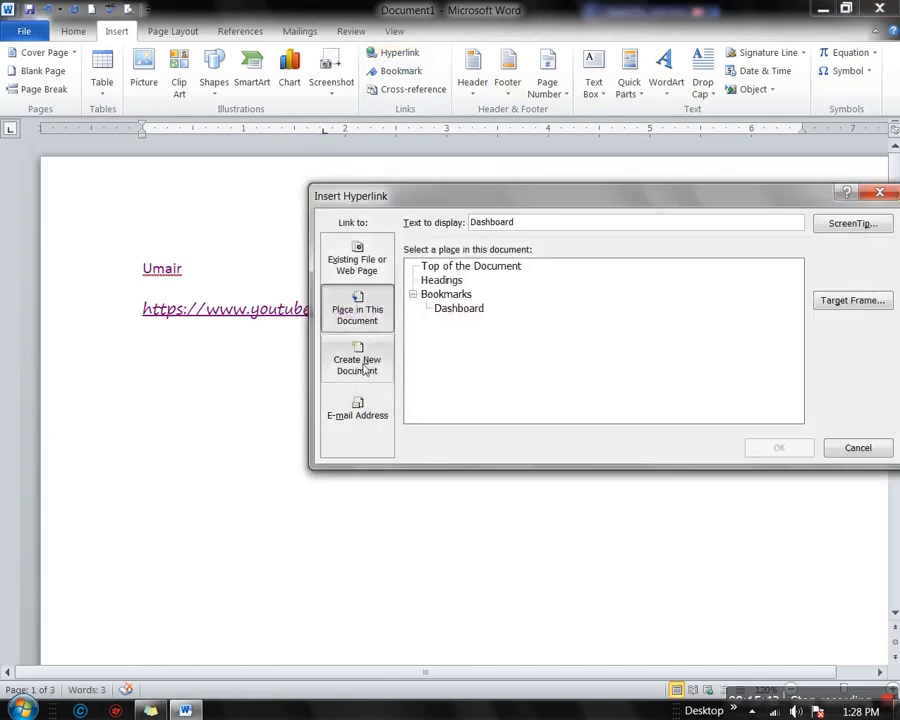
pyautogui.click(363, 370)
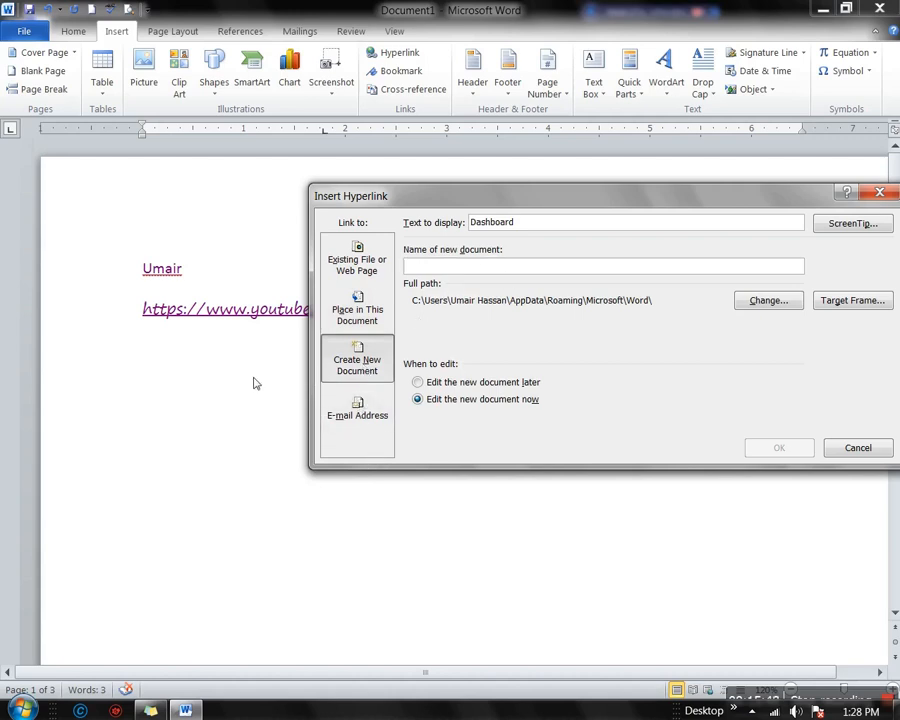
pyautogui.click(858, 448)
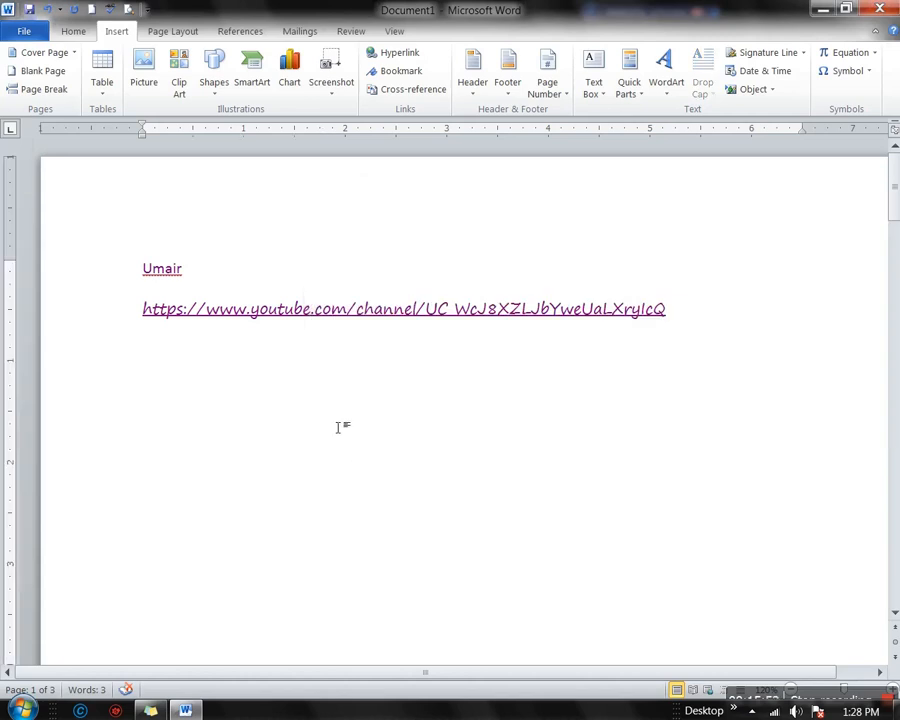
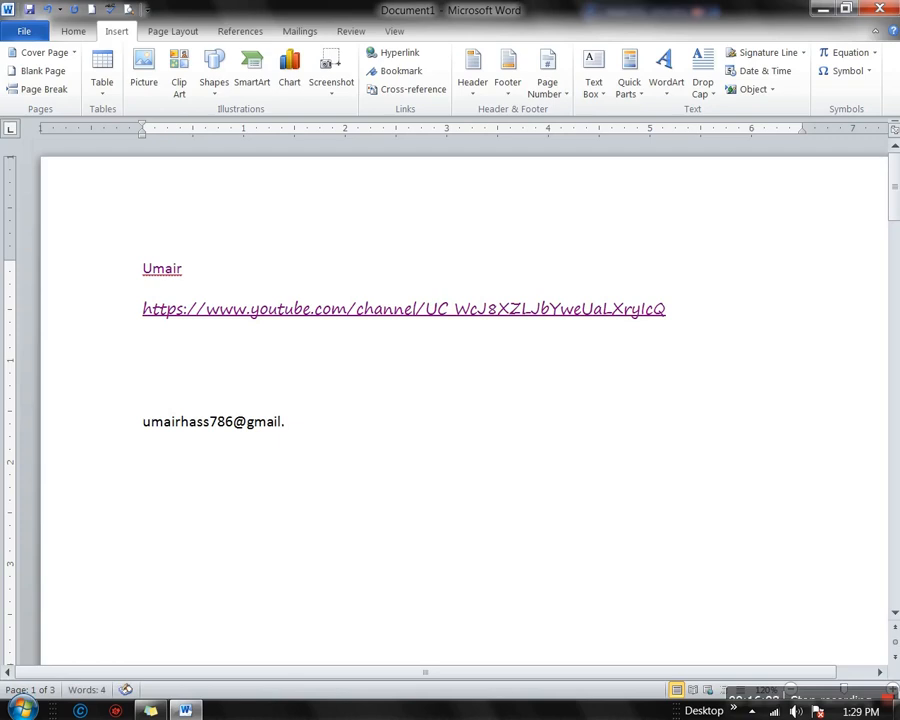
# Type the e-mail address below the YouTube link and format it as Heading 1
pyautogui.hotkey('ctrl', 'shift', 'Left')
pyautogui.hotkey('ctrl', 'shift', 'Left')
pyautogui.hotkey('ctrl', 'shift', 'Left')
pyautogui.hotkey('ctrl', 'shift', 'Left')
pyautogui.hotkey('ctrl', 'shift', 'Left')
pyautogui.hotkey('ctrl', 'shift', 'Left')
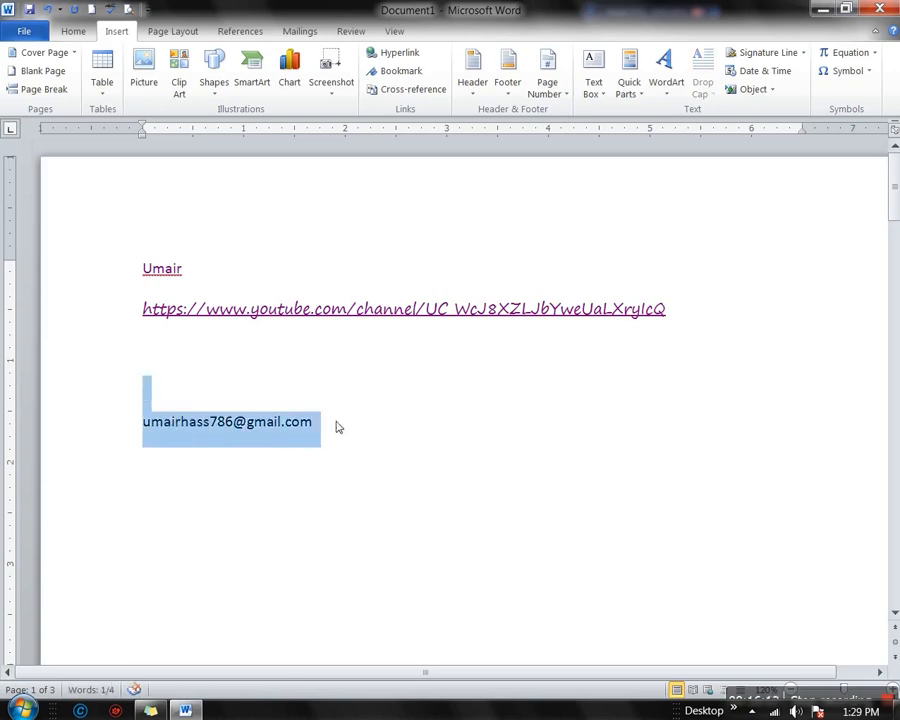
pyautogui.hotkey('ctrl', 'alt', '1')
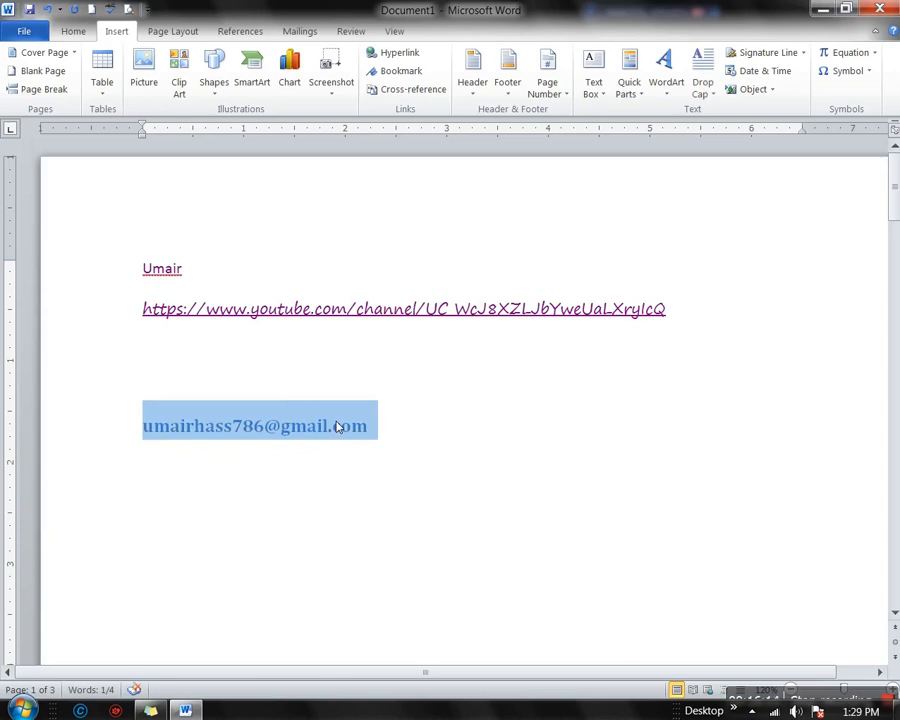
pyautogui.click(279, 438)
pyautogui.doubleClick(279, 438)
pyautogui.hotkey('ctrl', 'c')
# Try an e-mail hyperlink with the recently used address, then cancel the dialog
pyautogui.click(396, 53)
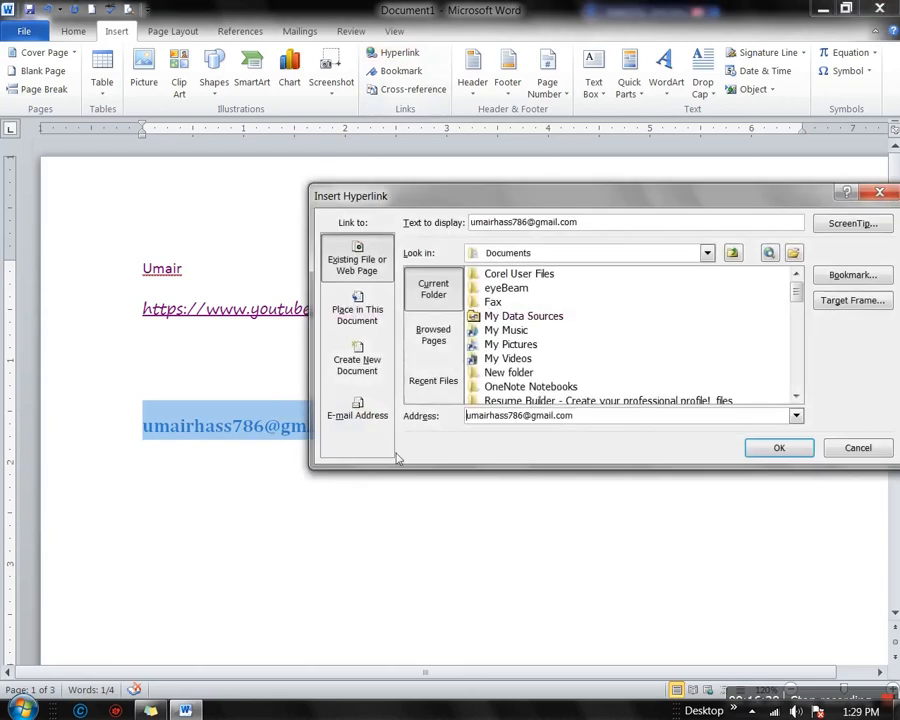
pyautogui.click(354, 416)
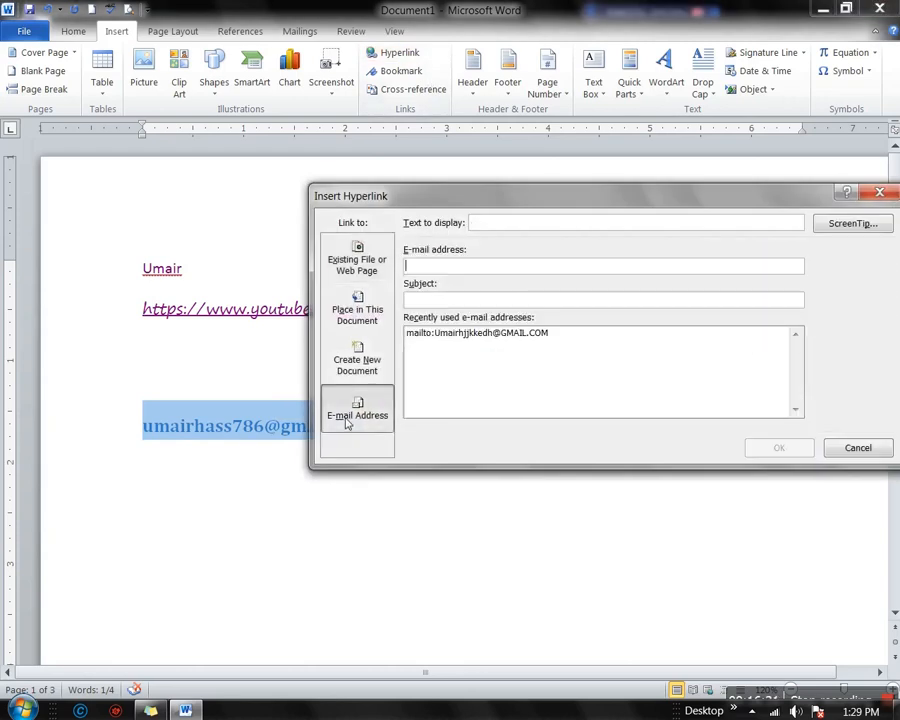
pyautogui.click(555, 336)
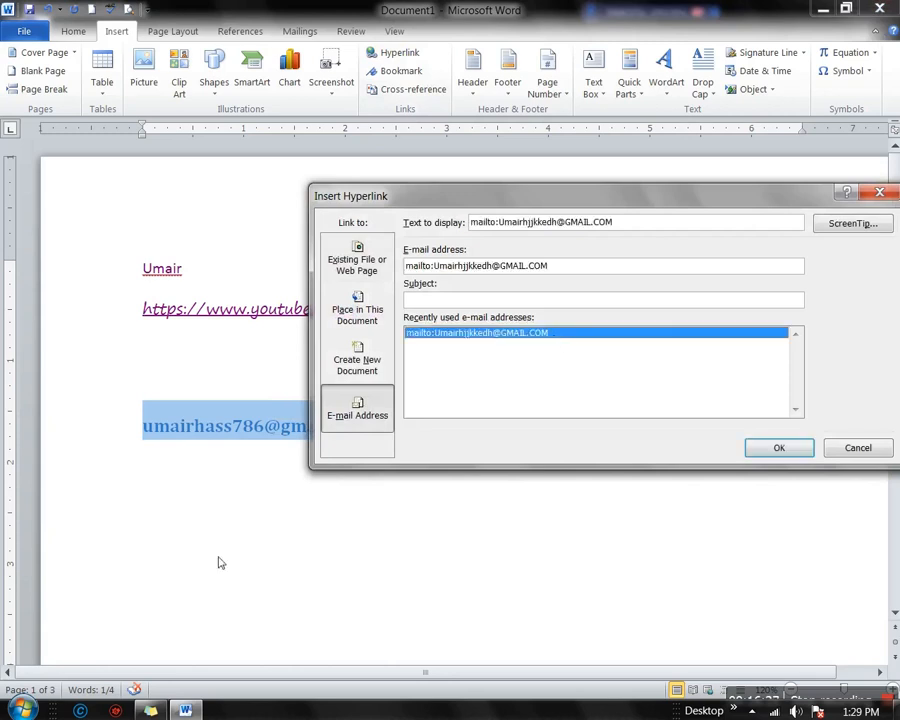
pyautogui.click(873, 448)
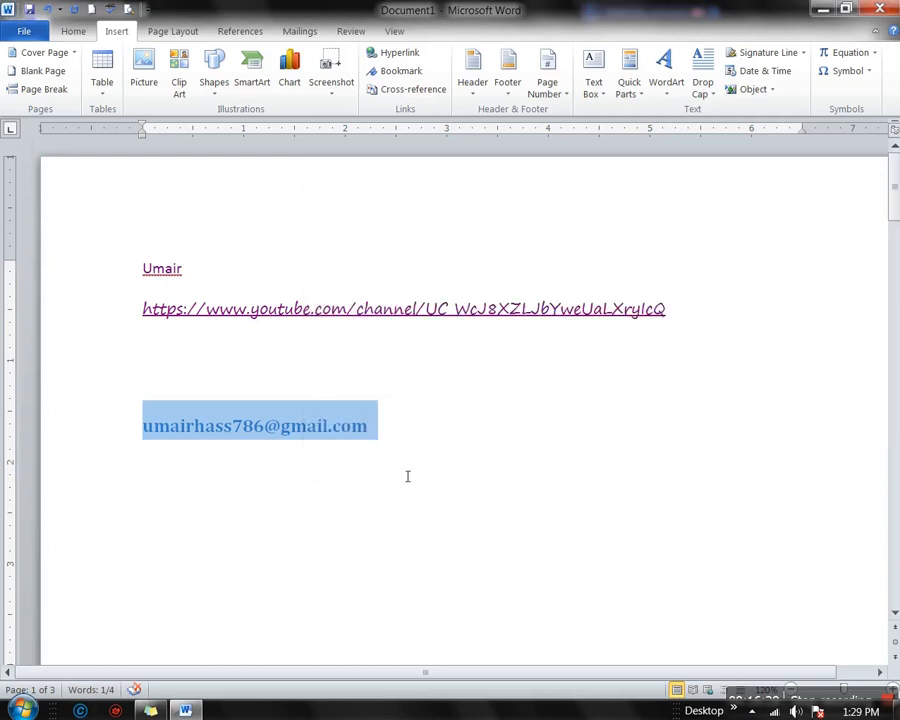
# Make the e-mail line a mailto hyperlink with subject 'Dashboard'
pyautogui.click(400, 53)
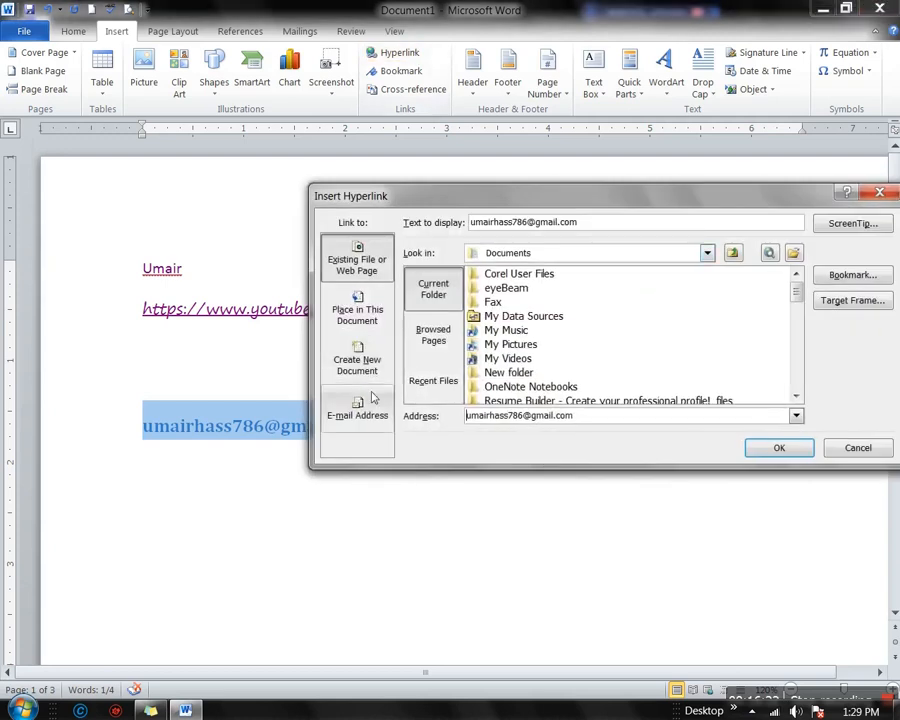
pyautogui.click(360, 408)
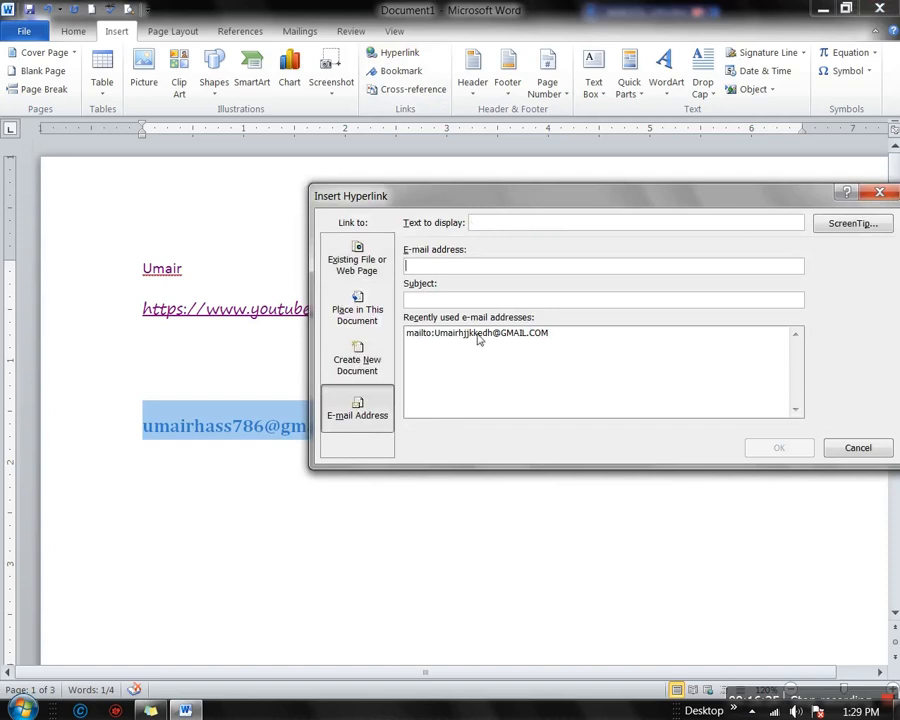
pyautogui.hotkey('ctrl', 'v')
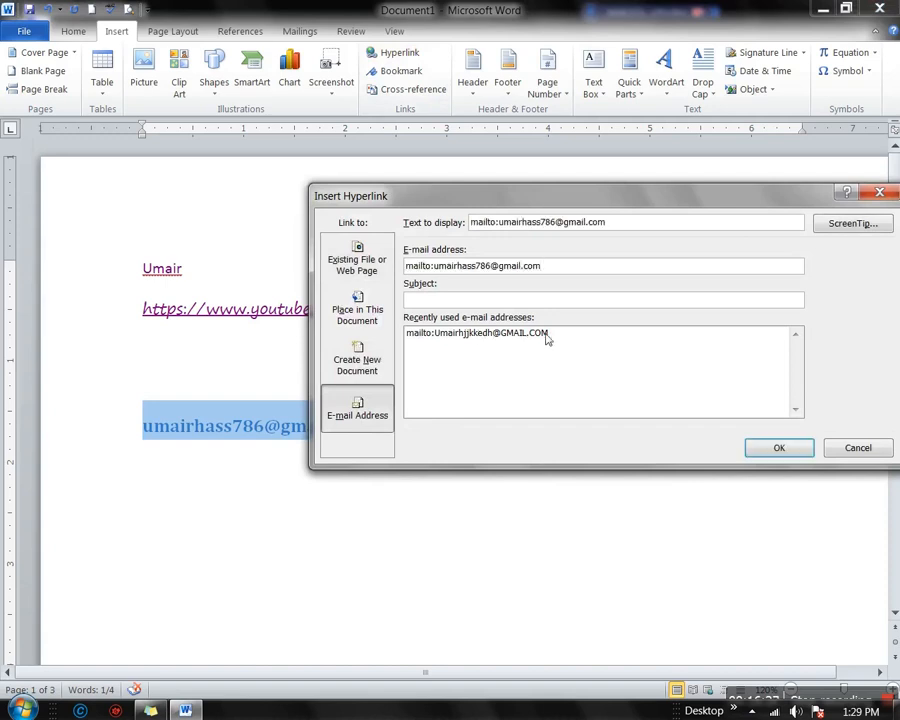
pyautogui.click(518, 334)
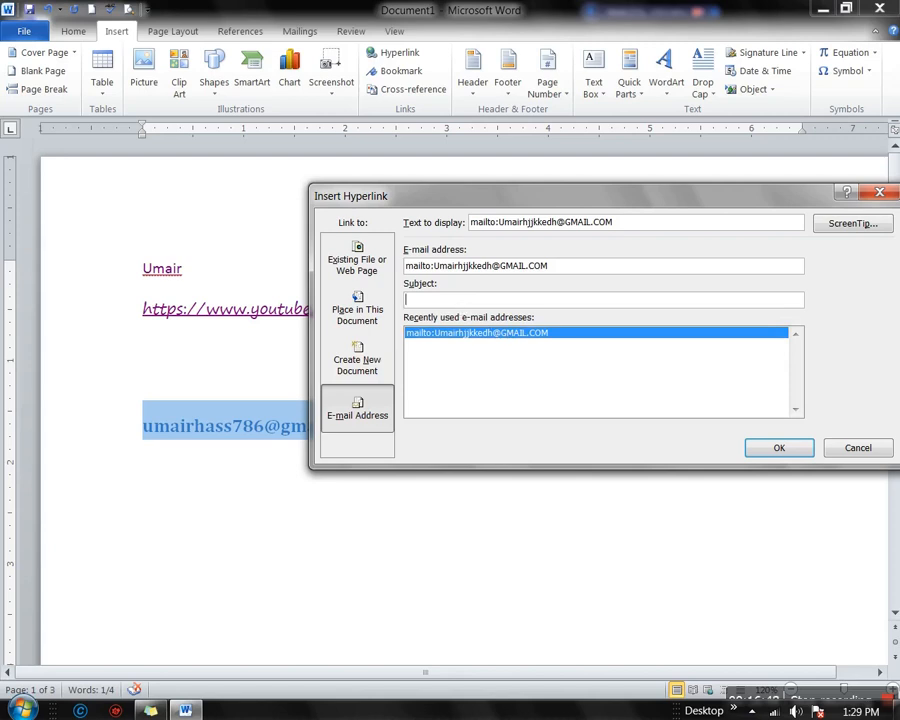
pyautogui.write('Dashboard')
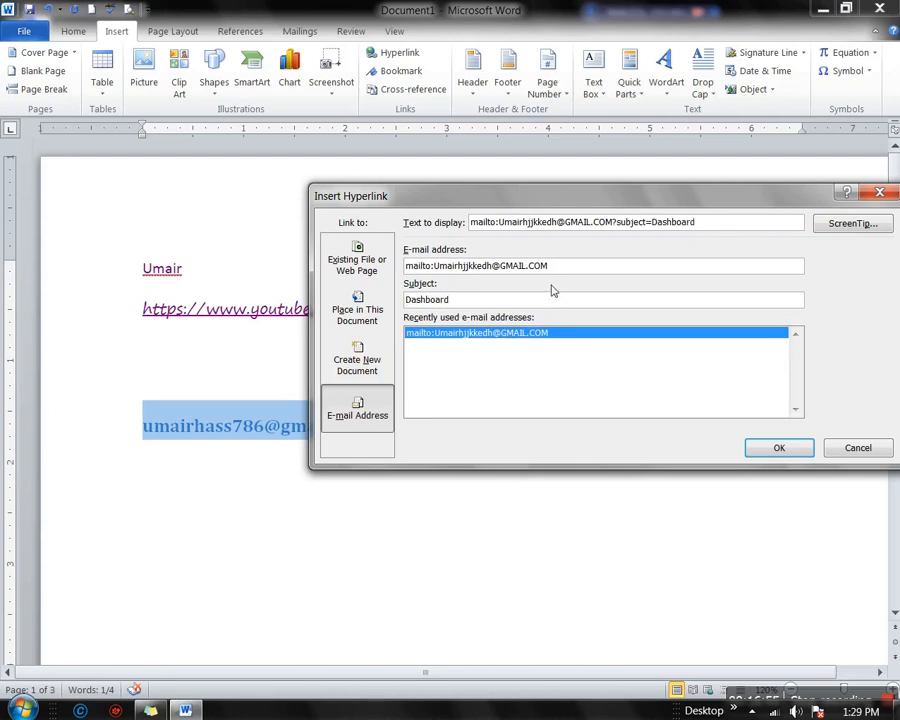
pyautogui.click(778, 449)
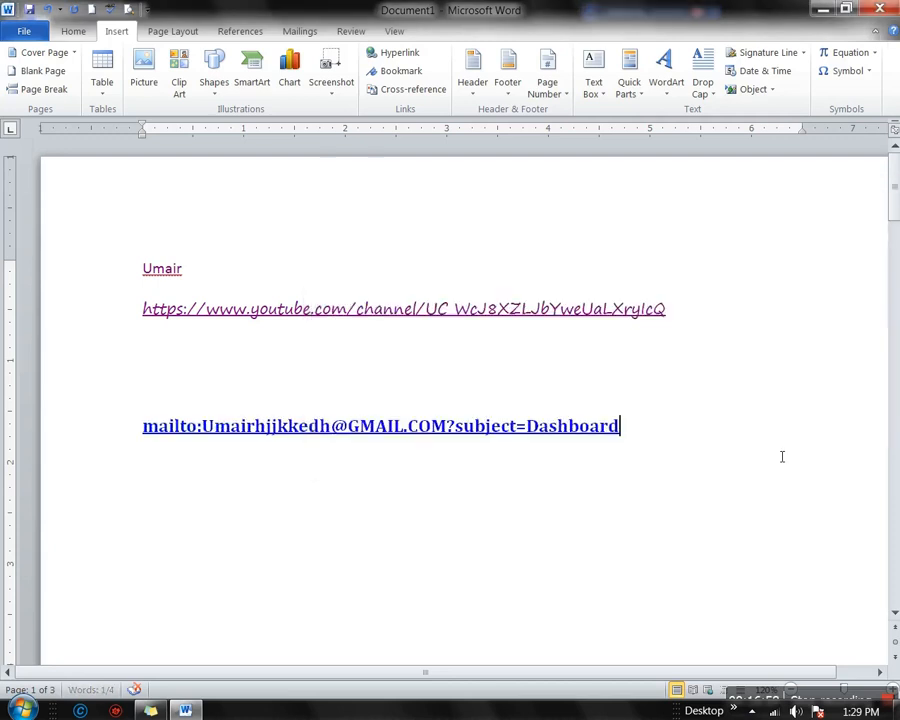
pyautogui.click(320, 430)
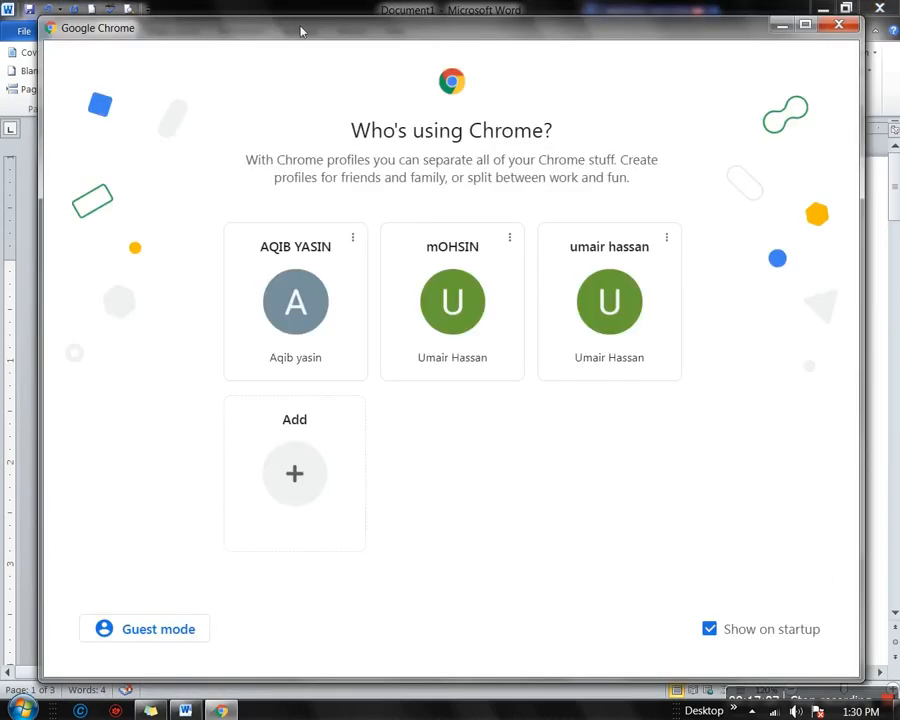
pyautogui.click(605, 292)
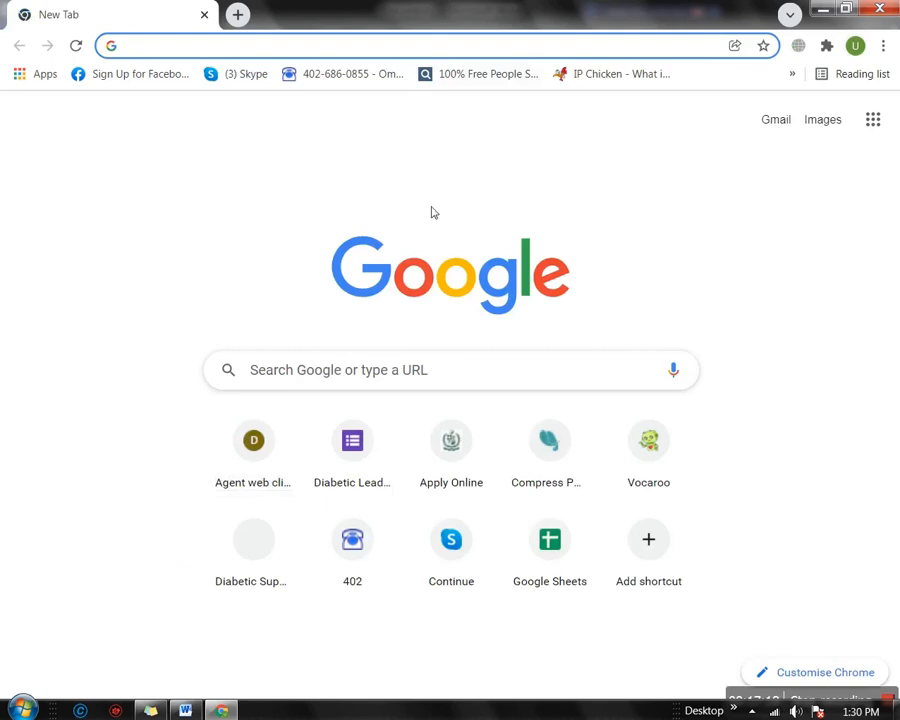
pyautogui.click(878, 9)
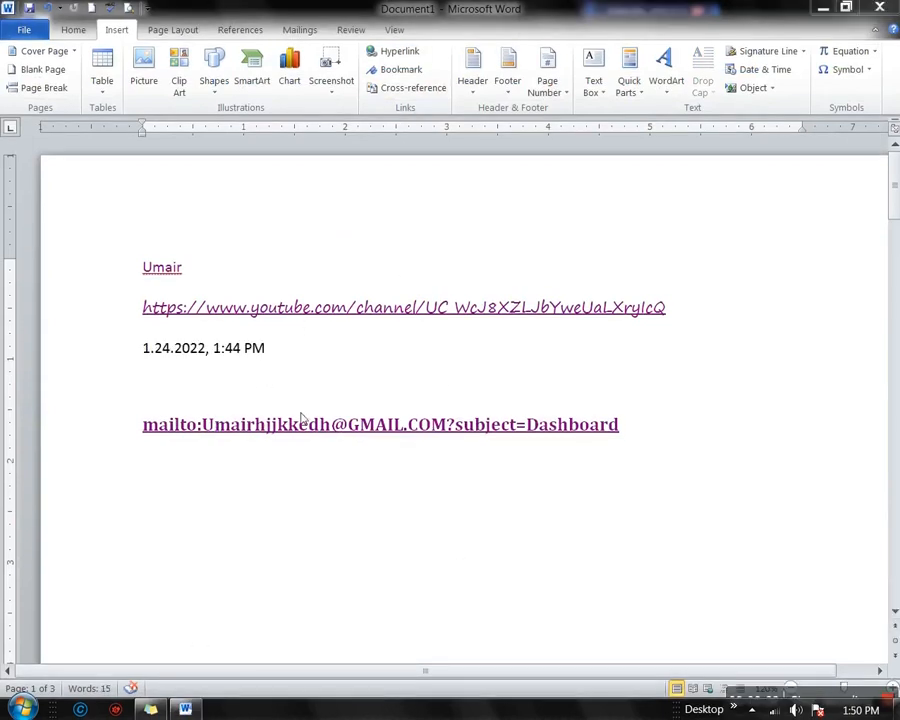
# Add a Normal-style first-name line below the date and open the Bookmark dialog for it
pyautogui.click(148, 394)
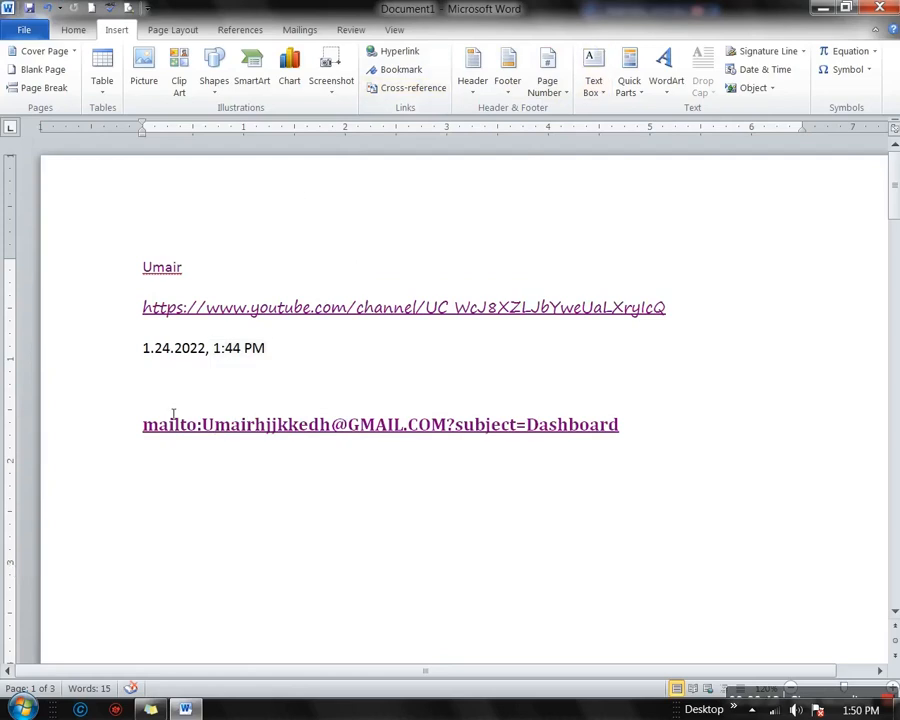
pyautogui.moveTo(185, 709)
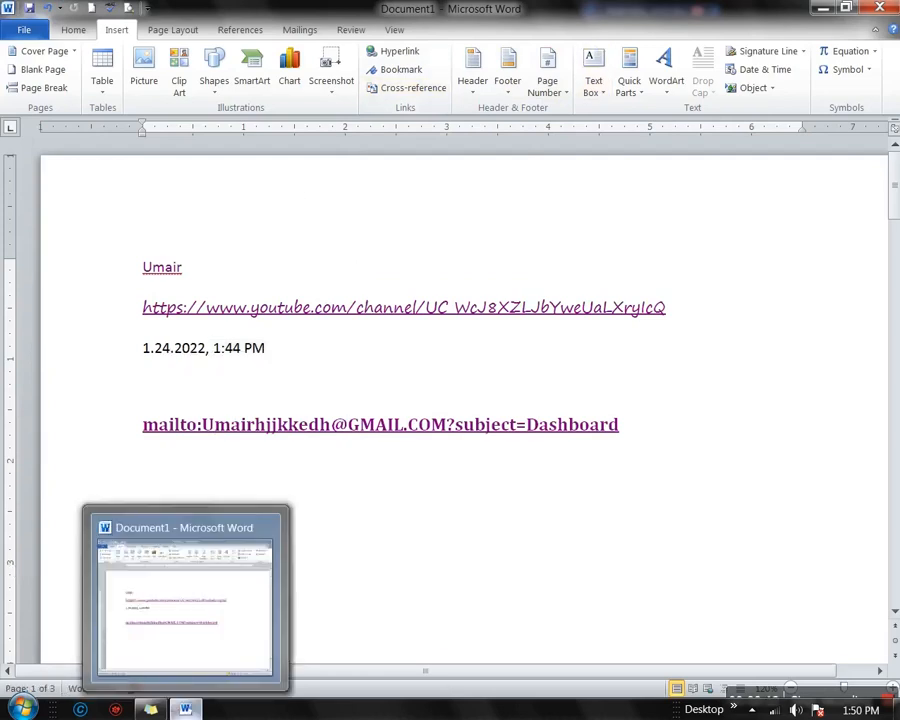
pyautogui.write('Umair')
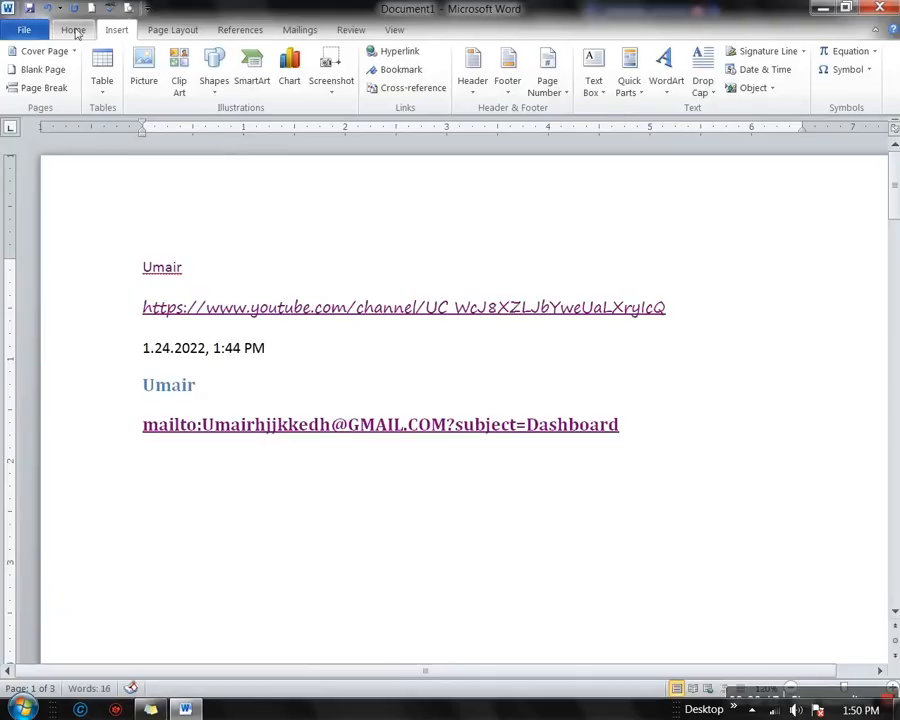
pyautogui.click(73, 30)
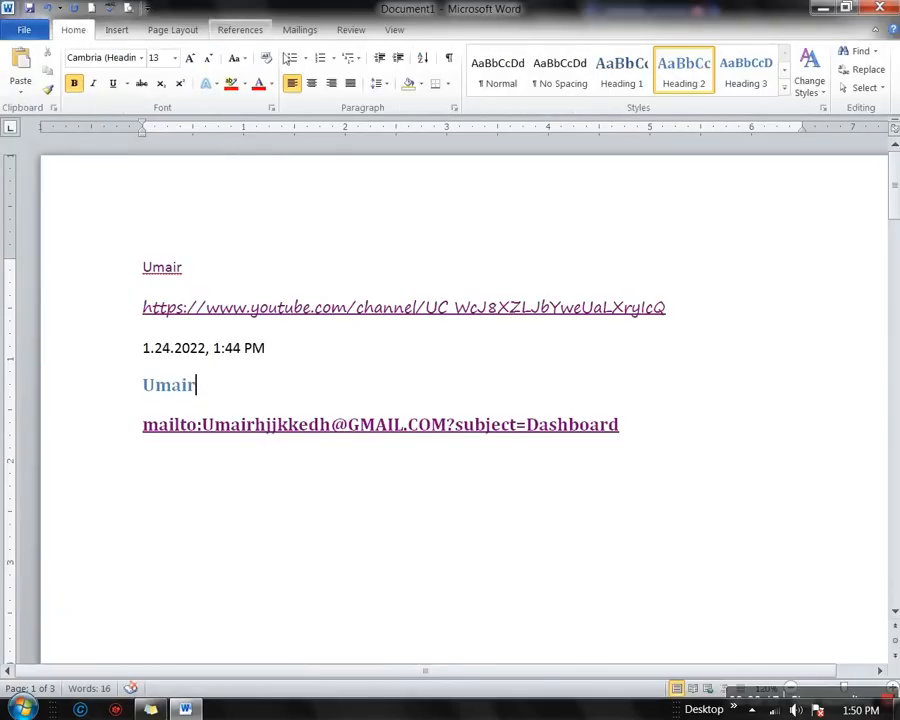
pyautogui.click(490, 75)
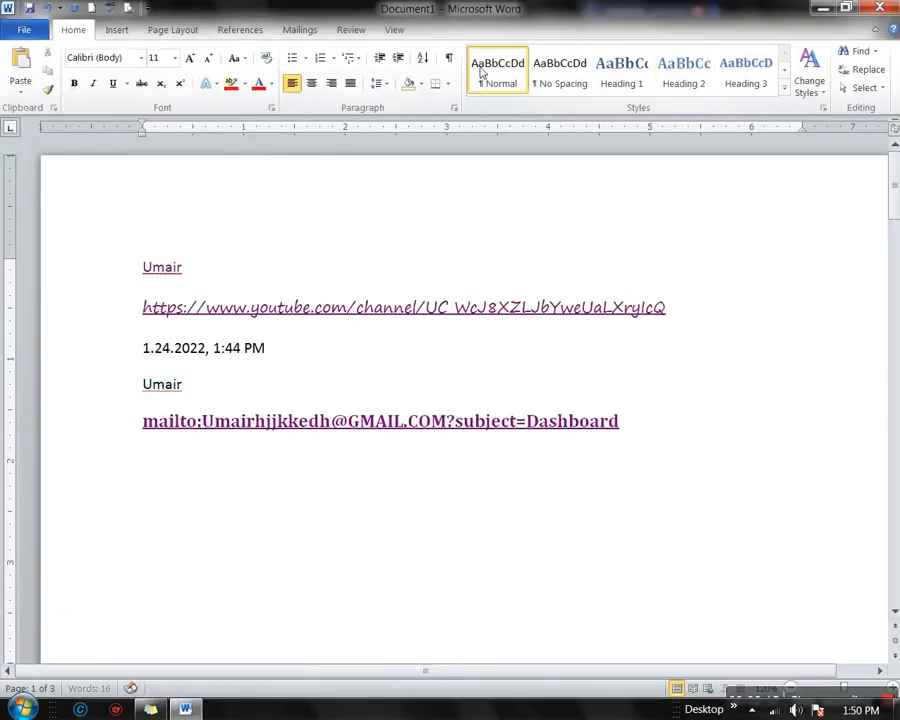
pyautogui.tripleClick(168, 402)
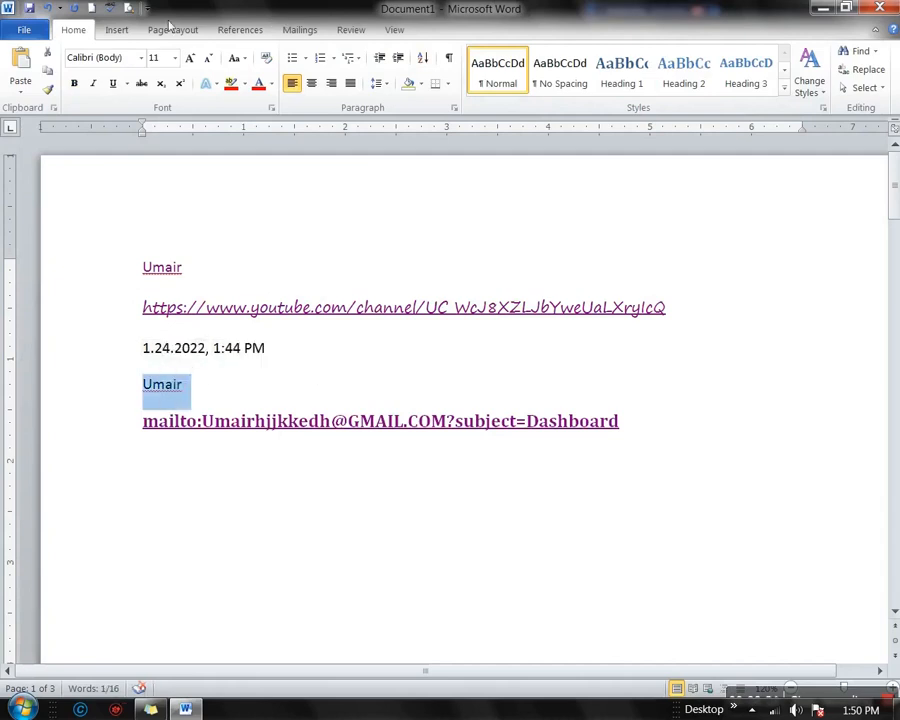
pyautogui.click(116, 30)
pyautogui.click(398, 70)
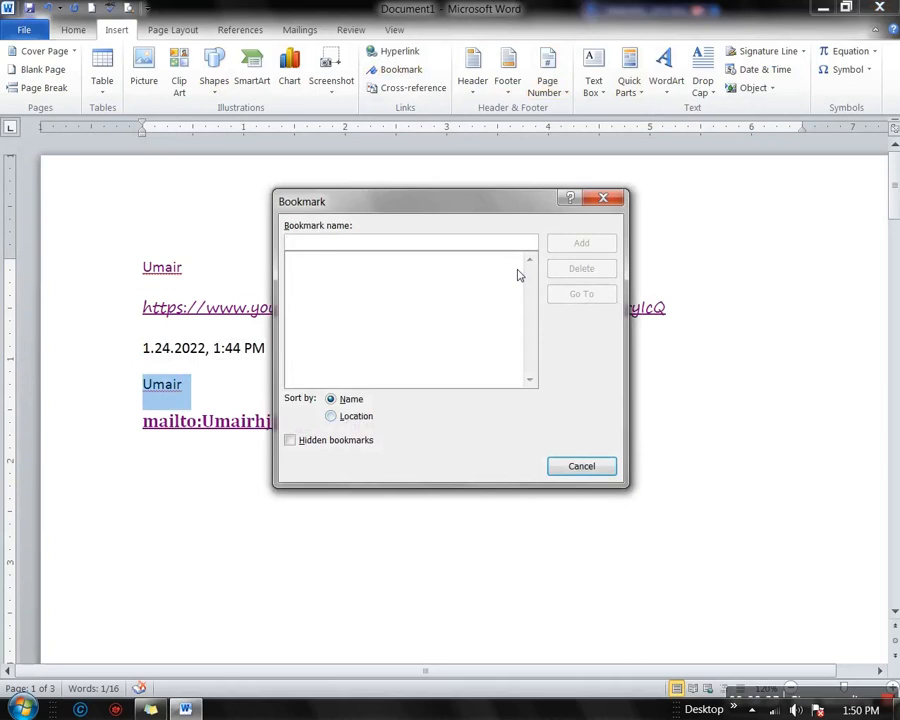
# Add a bookmark named after the first name, then deselect the line
pyautogui.write('Umair')
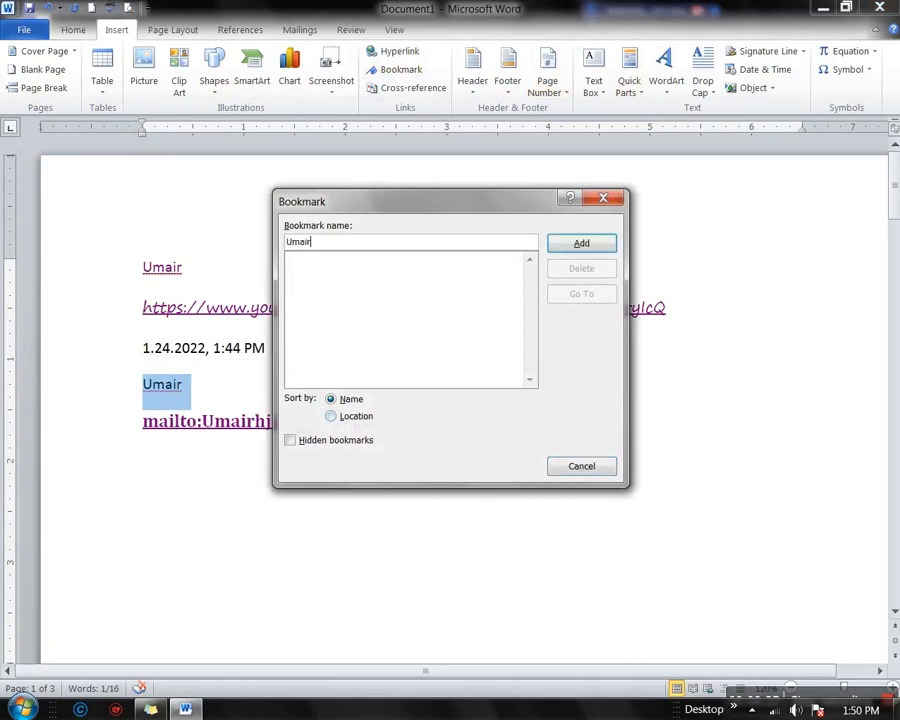
pyautogui.click(597, 244)
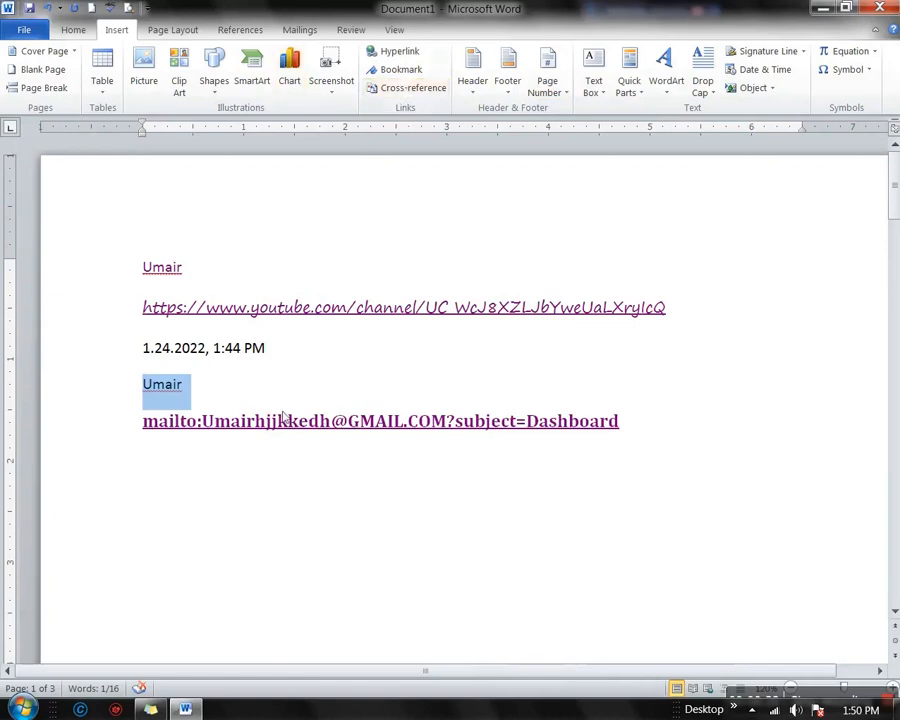
pyautogui.click(325, 384)
# Delete the 'Error! Reference source not found' line on page 3
pyautogui.scroll(-3, 336, 343)
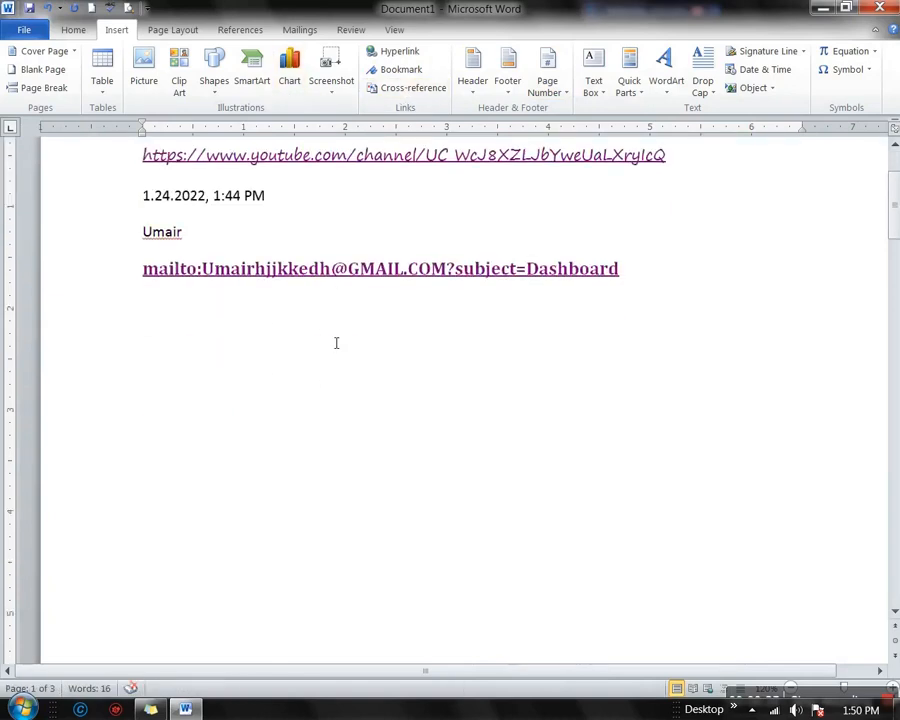
pyautogui.scroll(3, 348, 386)
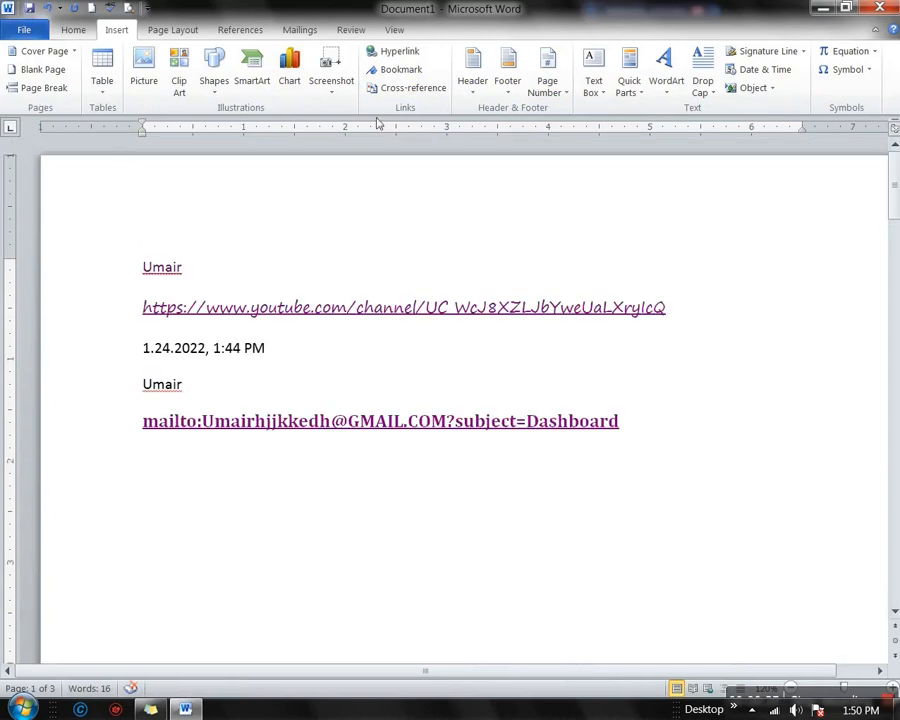
pyautogui.scroll(-14, 358, 374)
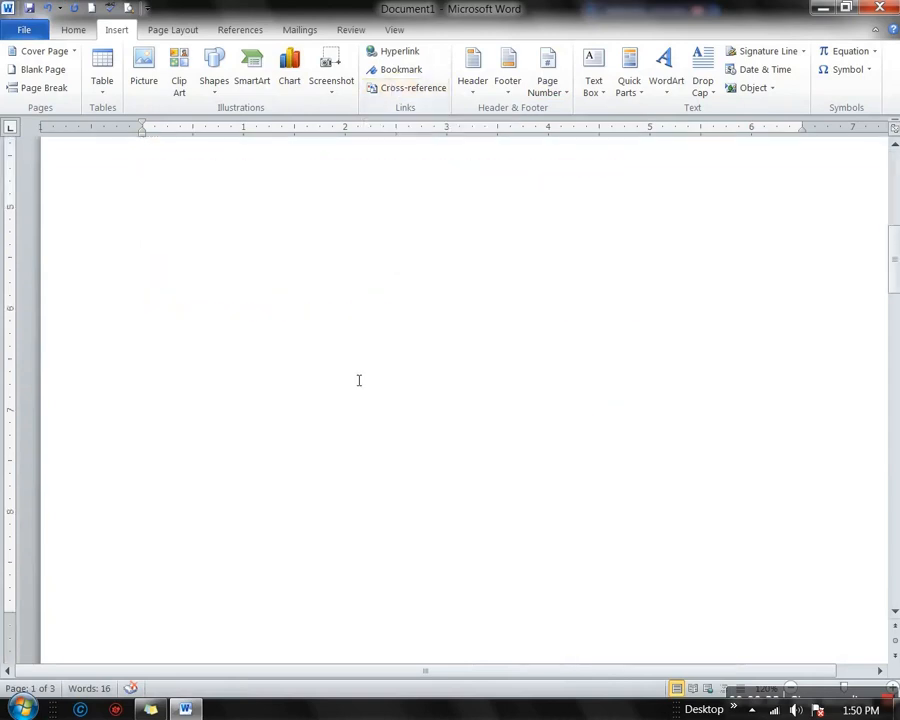
pyautogui.scroll(-18, 360, 369)
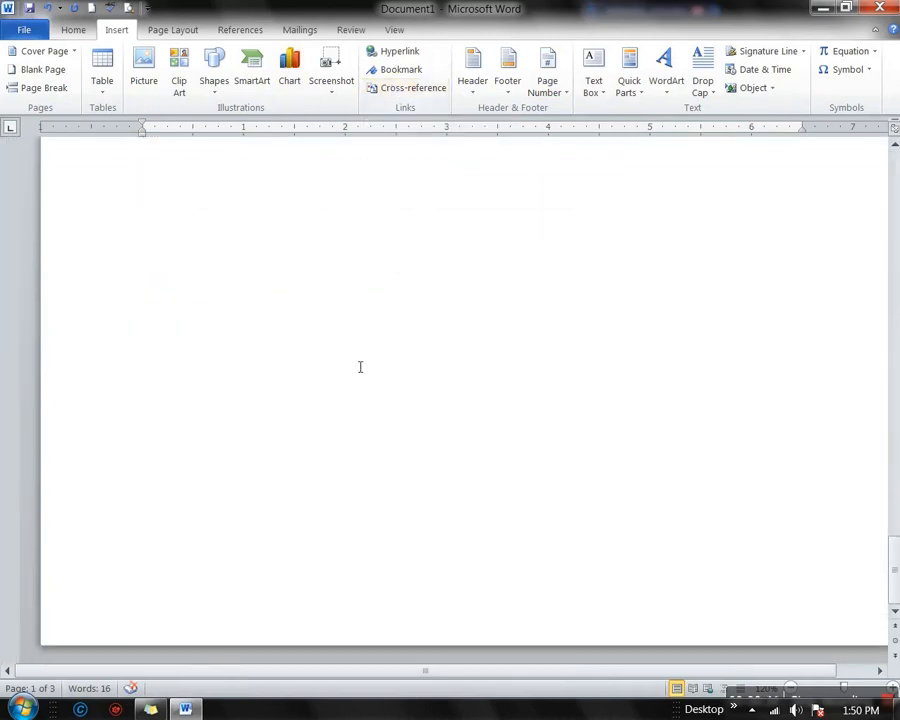
pyautogui.scroll(-5, 360, 376)
pyautogui.scroll(3, 335, 415)
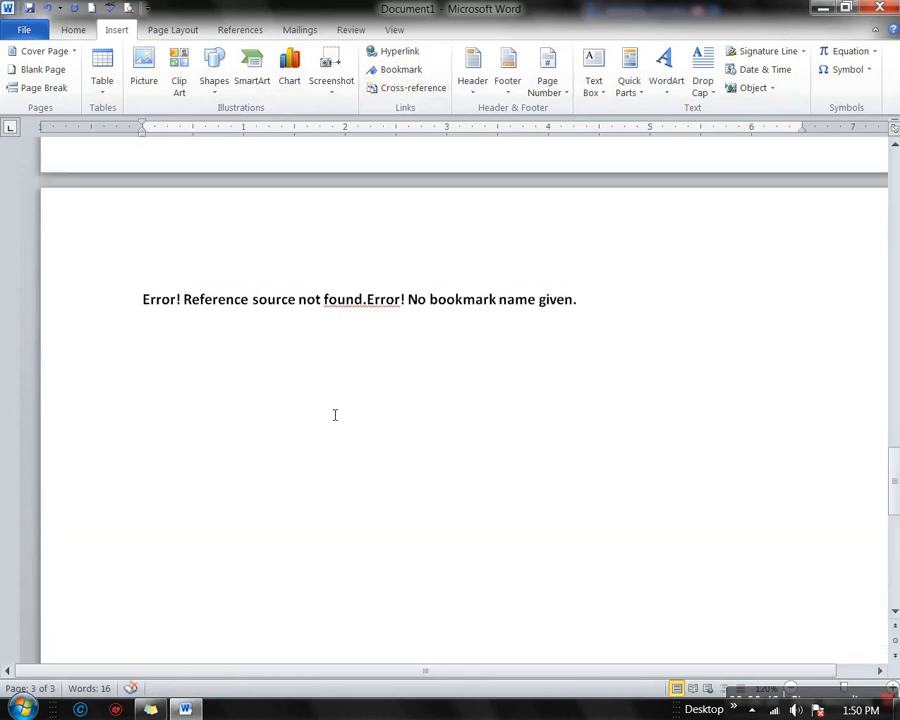
pyautogui.moveTo(589, 311); pyautogui.dragTo(237, 321)
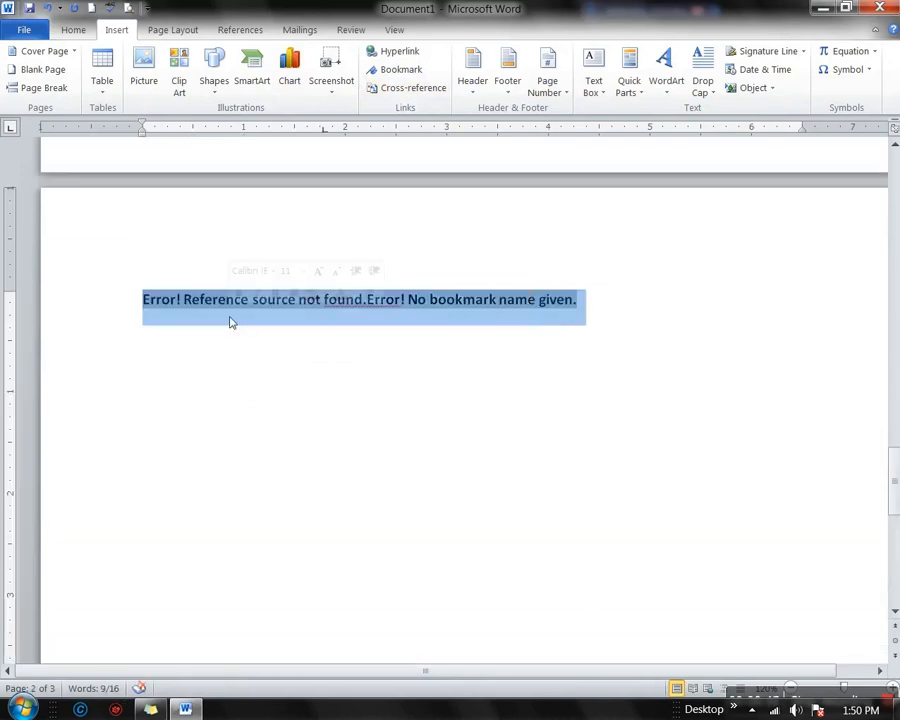
pyautogui.press('Delete')
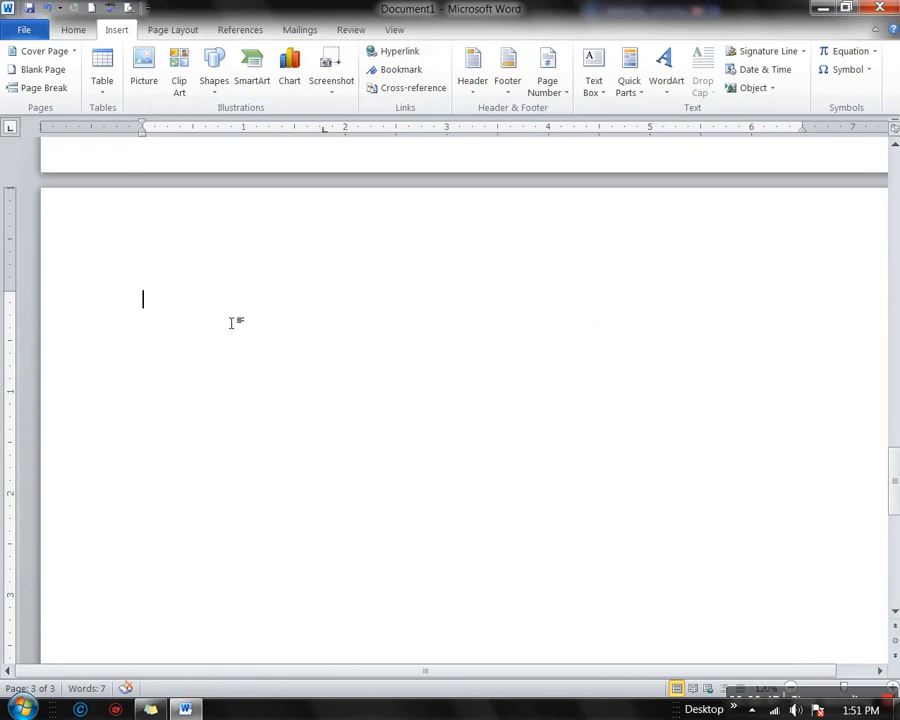
pyautogui.click(372, 88)
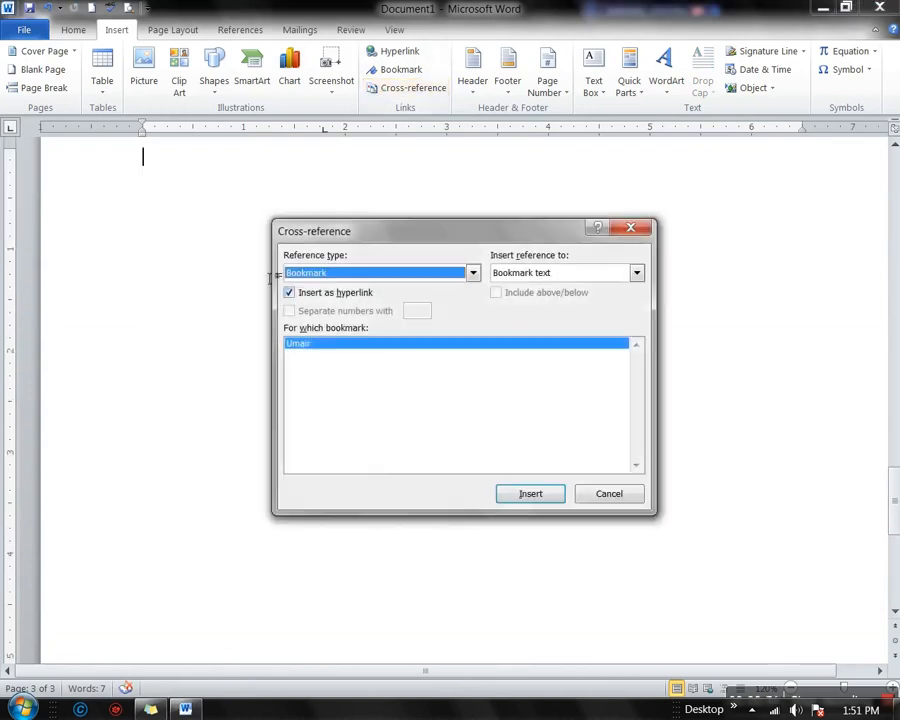
# Insert an Above/below cross-reference to the Umair bookmark
pyautogui.click(473, 272)
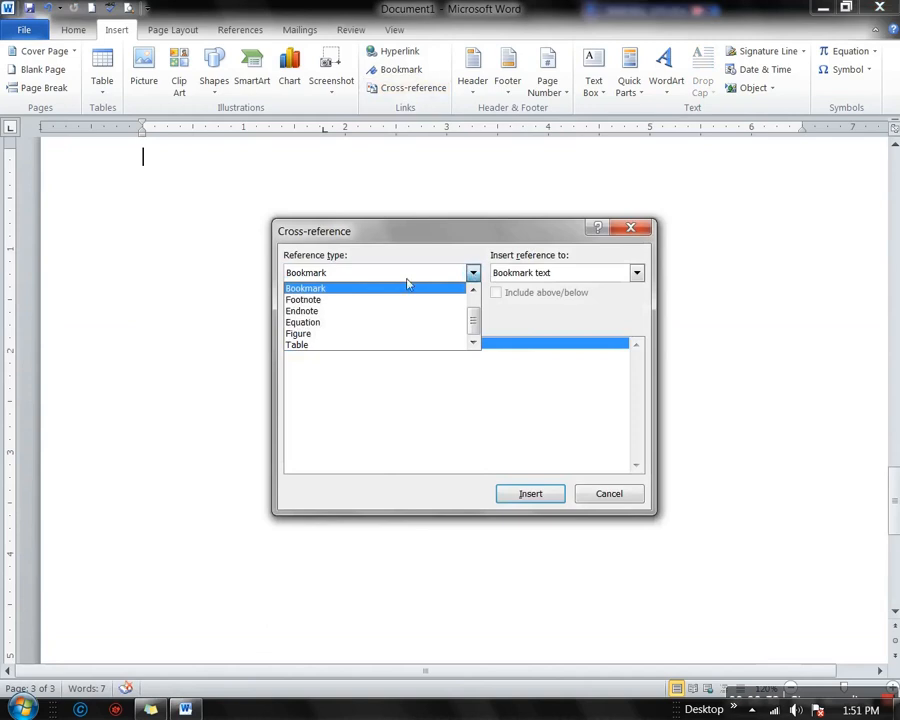
pyautogui.click(312, 313)
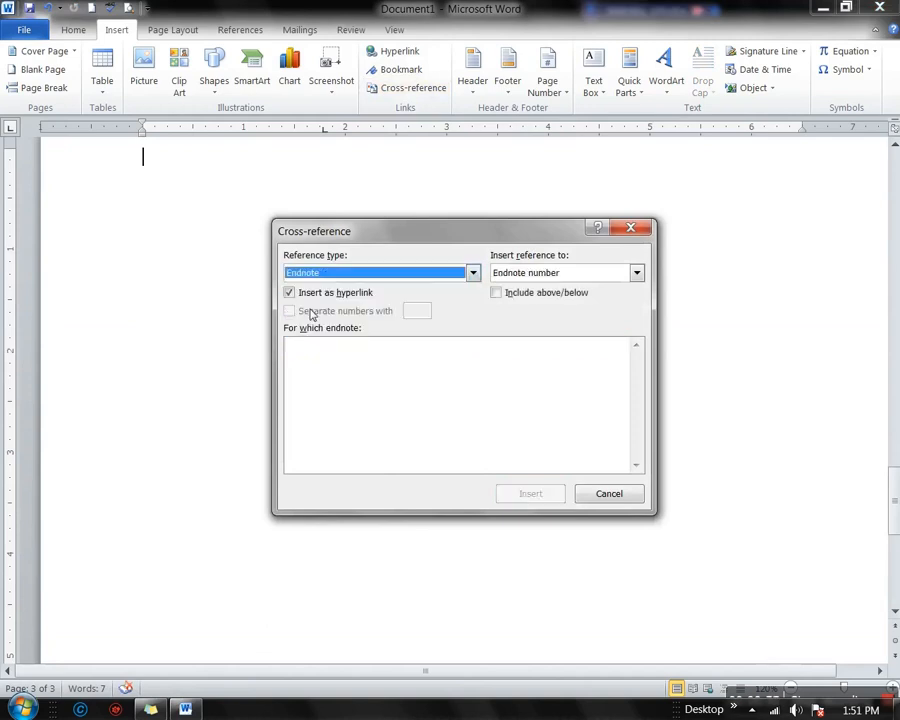
pyautogui.click(473, 274)
pyautogui.click(325, 346)
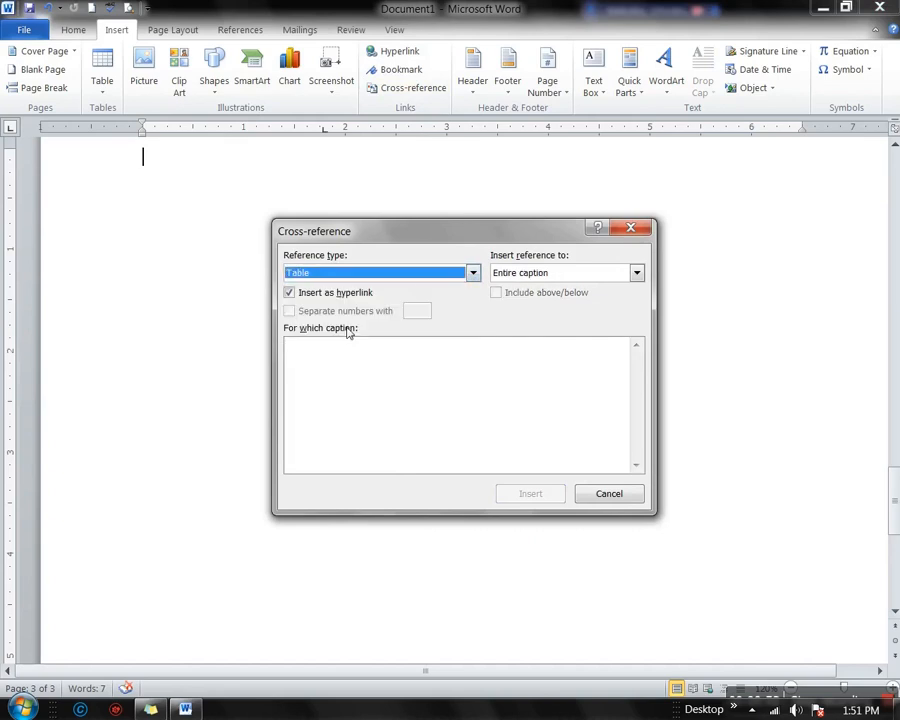
pyautogui.click(473, 273)
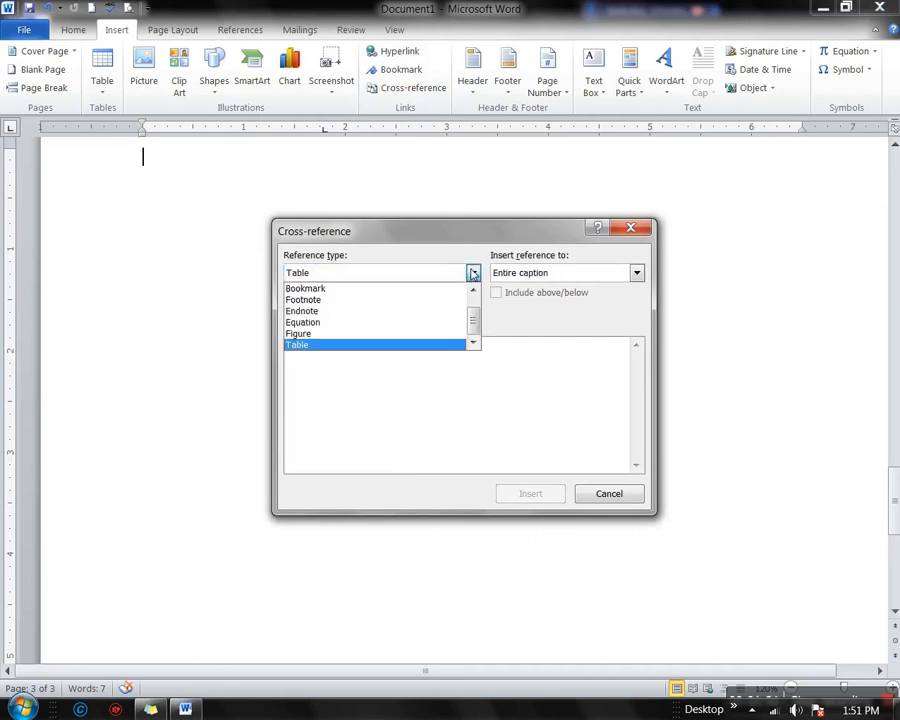
pyautogui.click(329, 289)
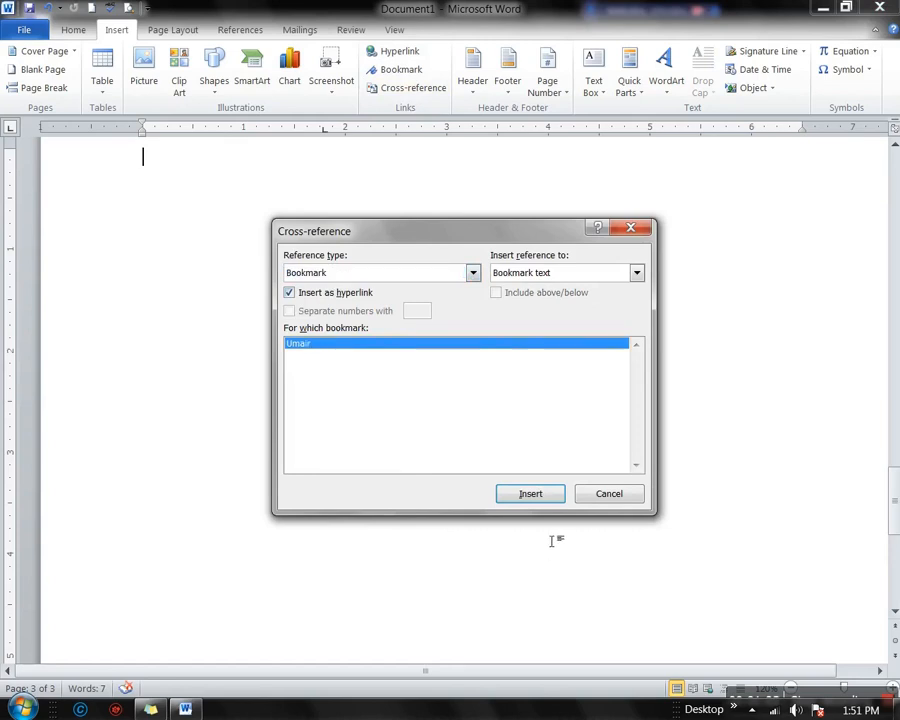
pyautogui.click(636, 274)
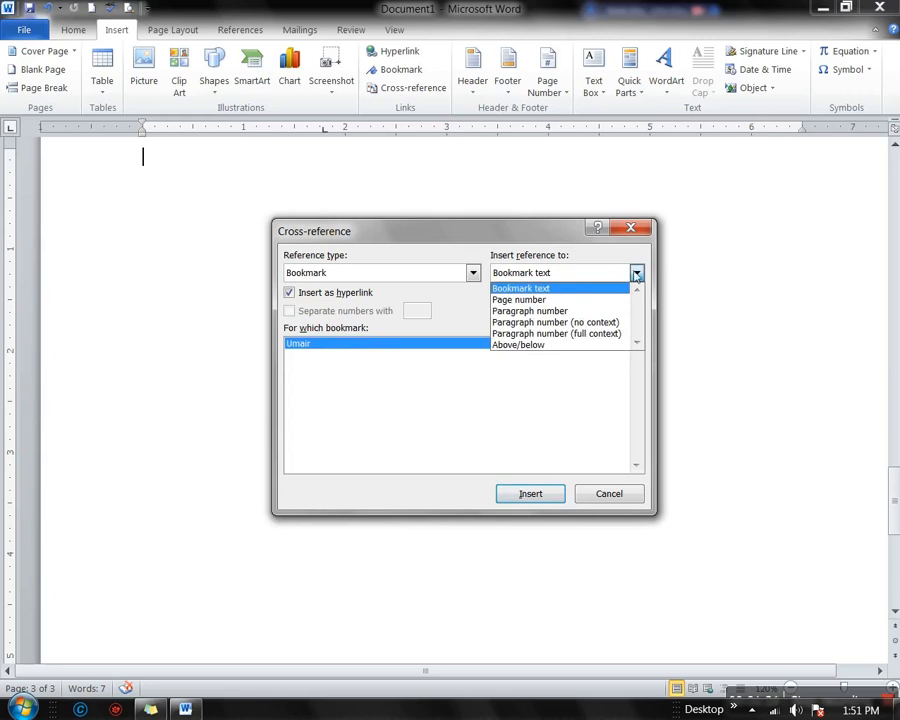
pyautogui.click(525, 346)
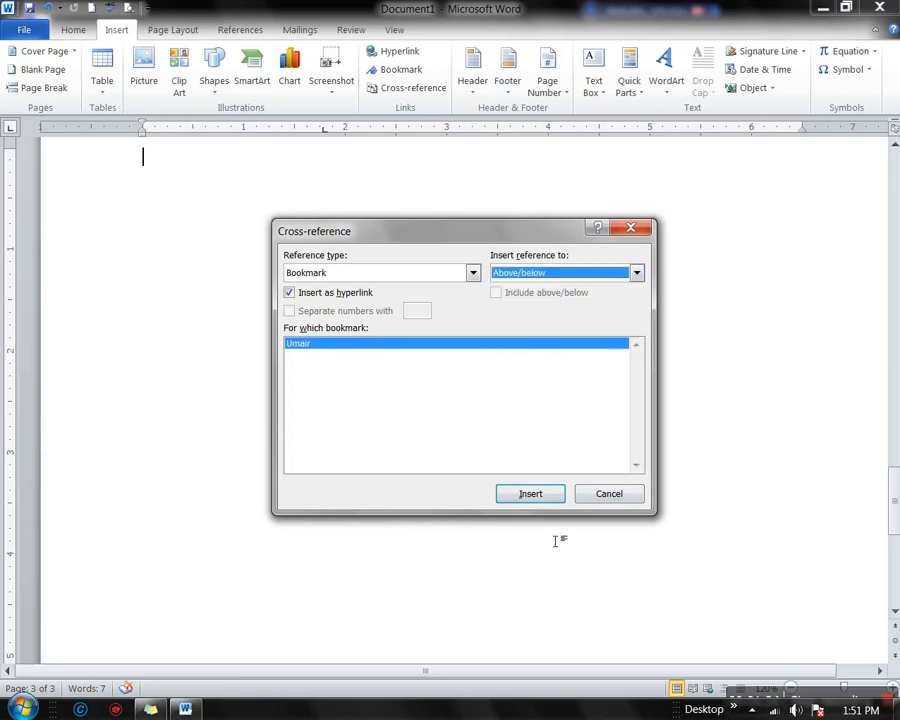
pyautogui.click(530, 494)
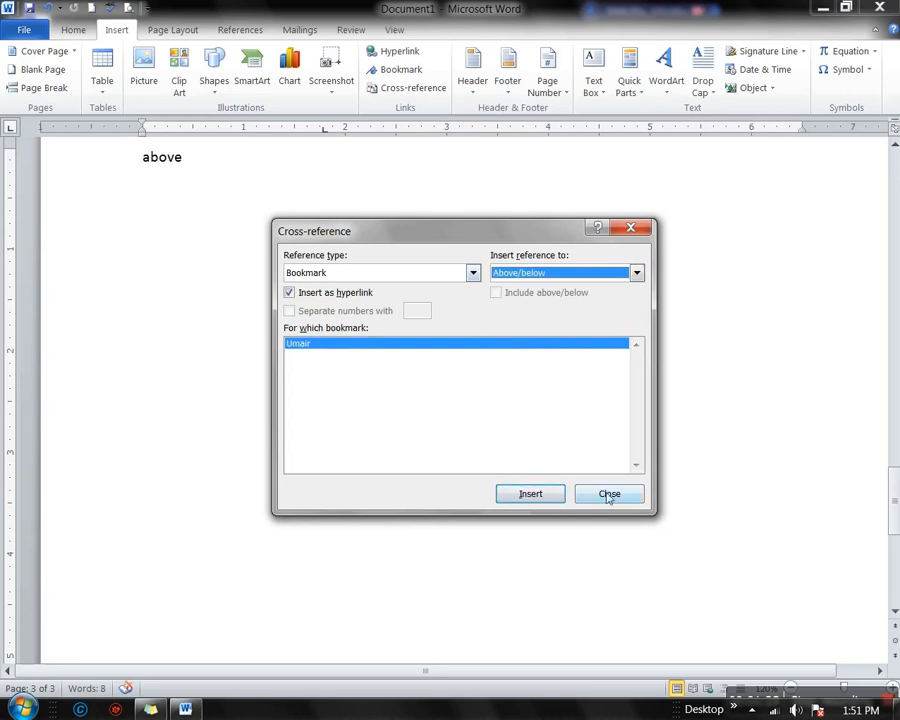
# Add a Page number cross-reference to the Umair bookmark and close the dialog
pyautogui.click(636, 272)
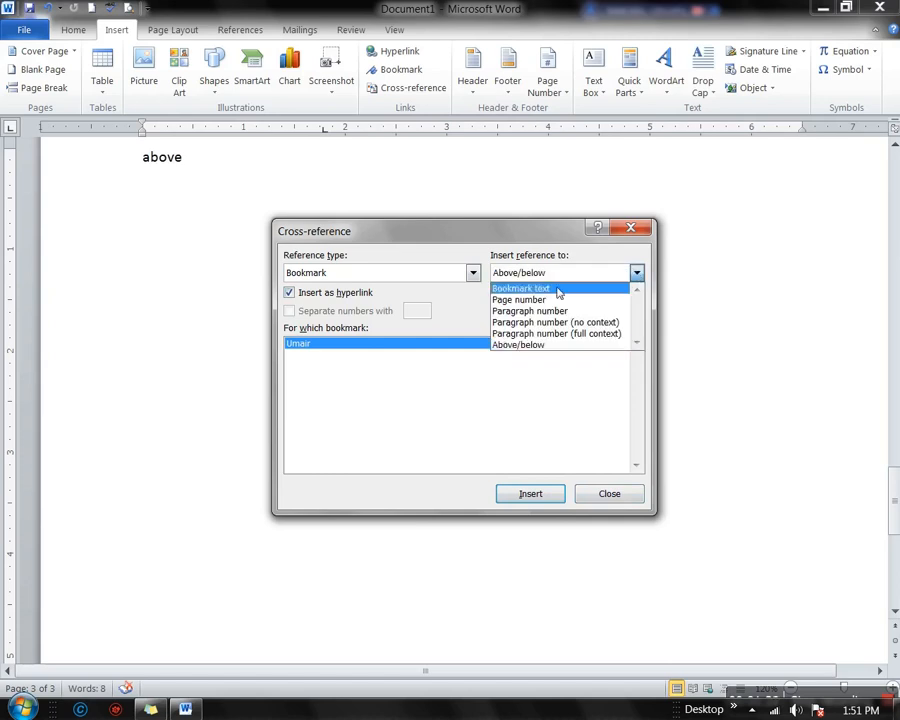
pyautogui.click(516, 299)
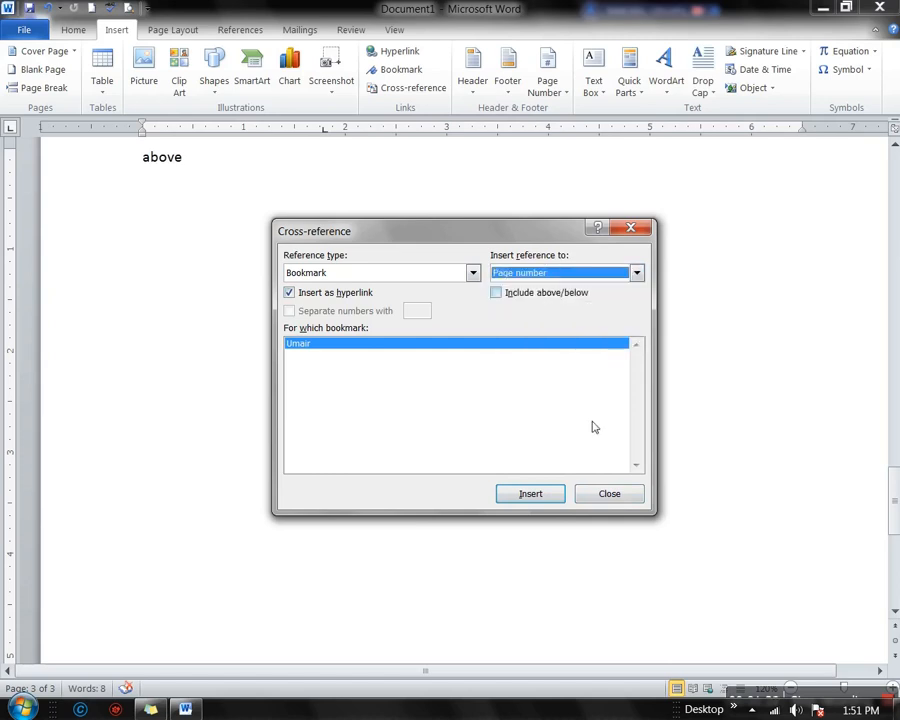
pyautogui.click(536, 496)
pyautogui.click(613, 499)
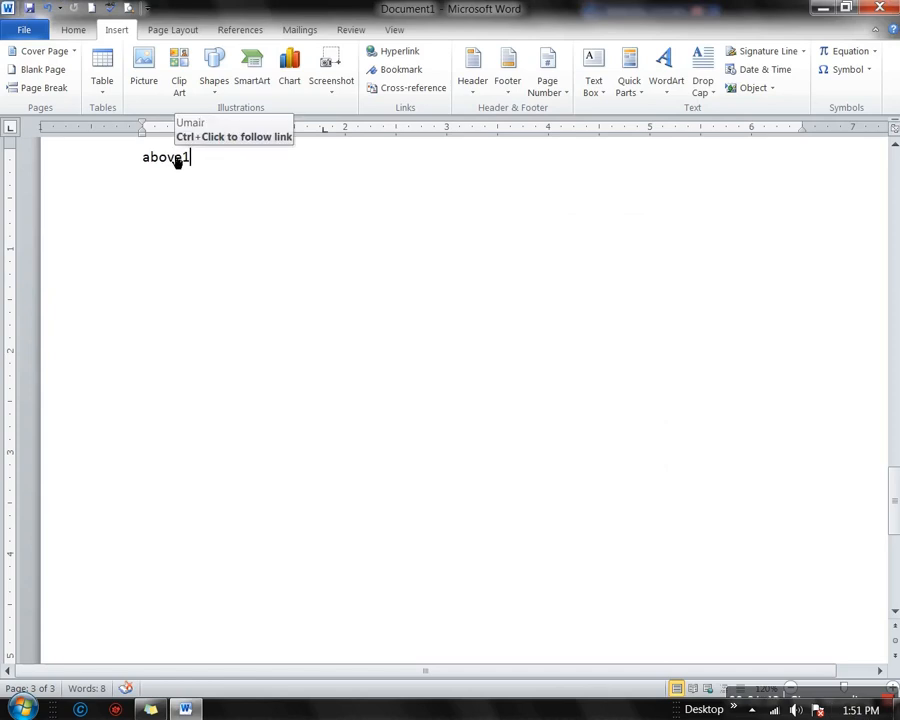
# Follow the cross-reference back to Umair on page 1 and add a blank line after it
pyautogui.keyDown('ctrl'); pyautogui.click(176, 161); pyautogui.keyUp('ctrl')
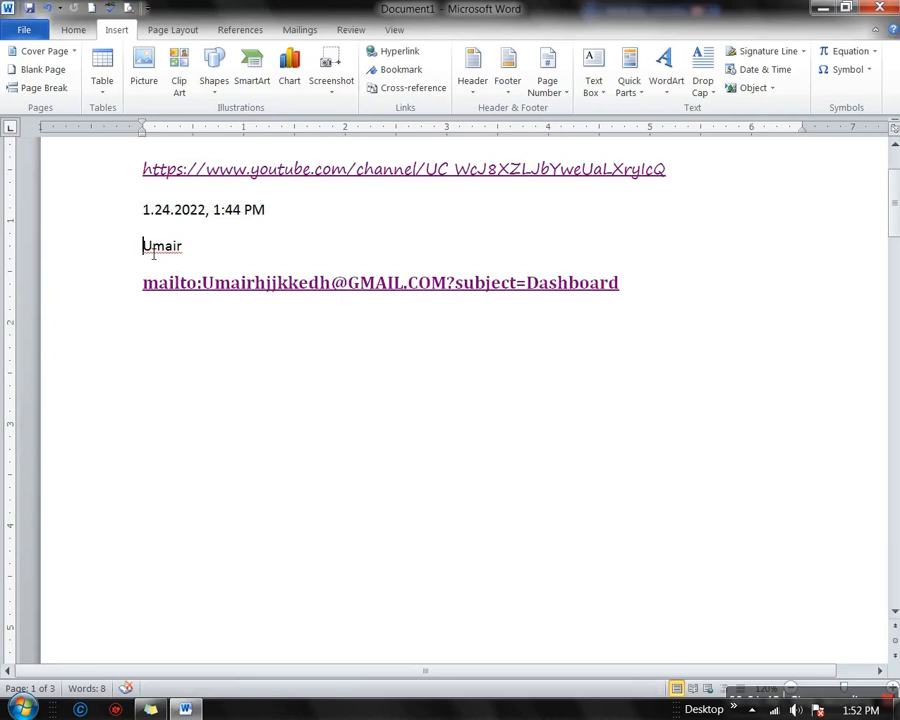
pyautogui.moveTo(153, 252); pyautogui.dragTo(190, 255)
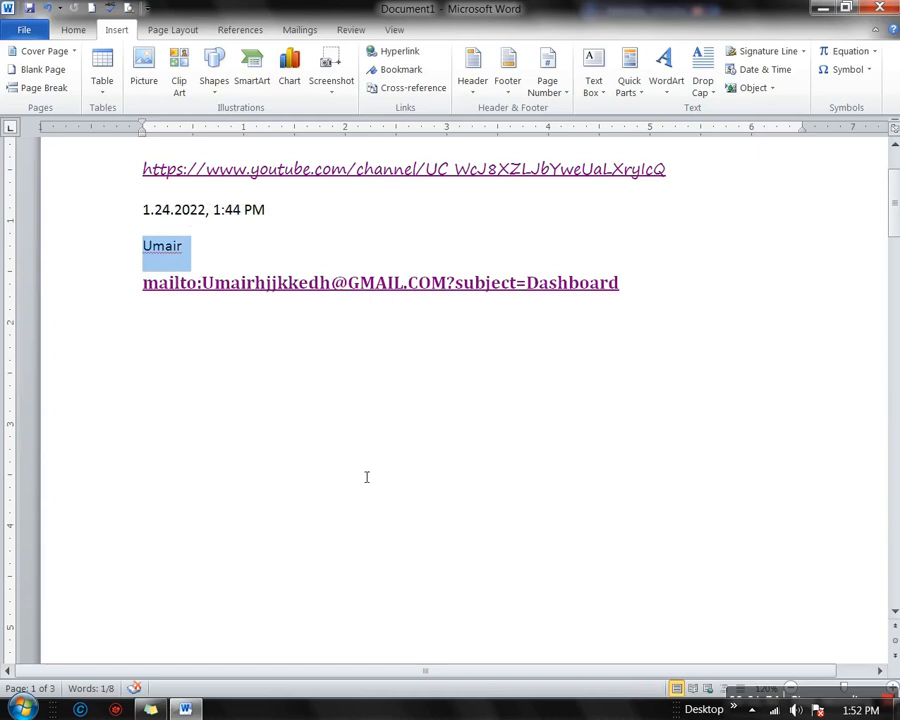
pyautogui.scroll(-15, 351, 392)
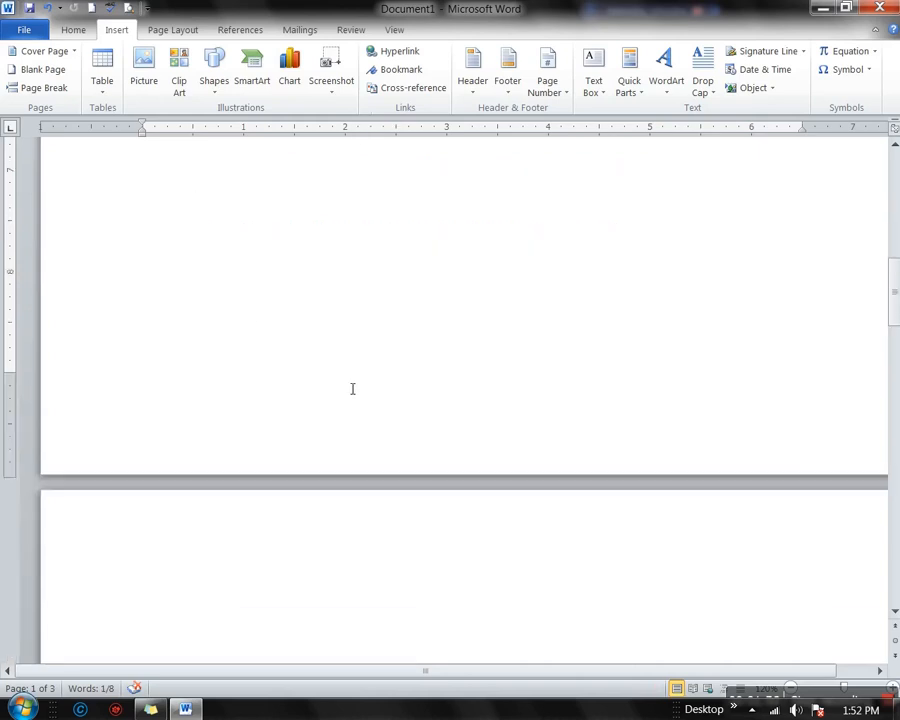
pyautogui.scroll(-12, 352, 390)
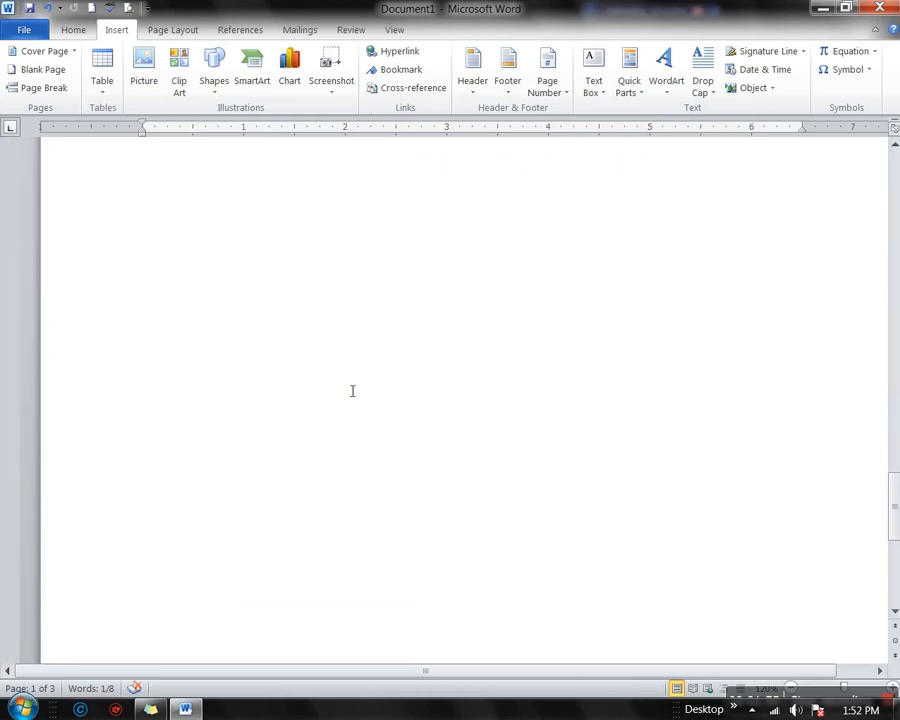
pyautogui.scroll(4, 352, 391)
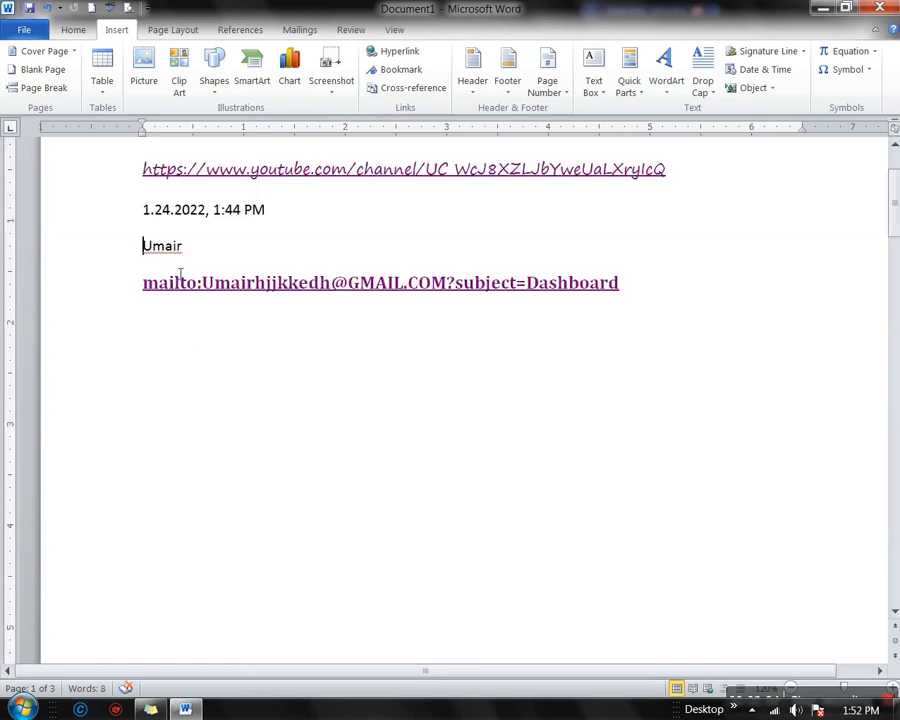
pyautogui.moveTo(149, 253); pyautogui.dragTo(194, 255)
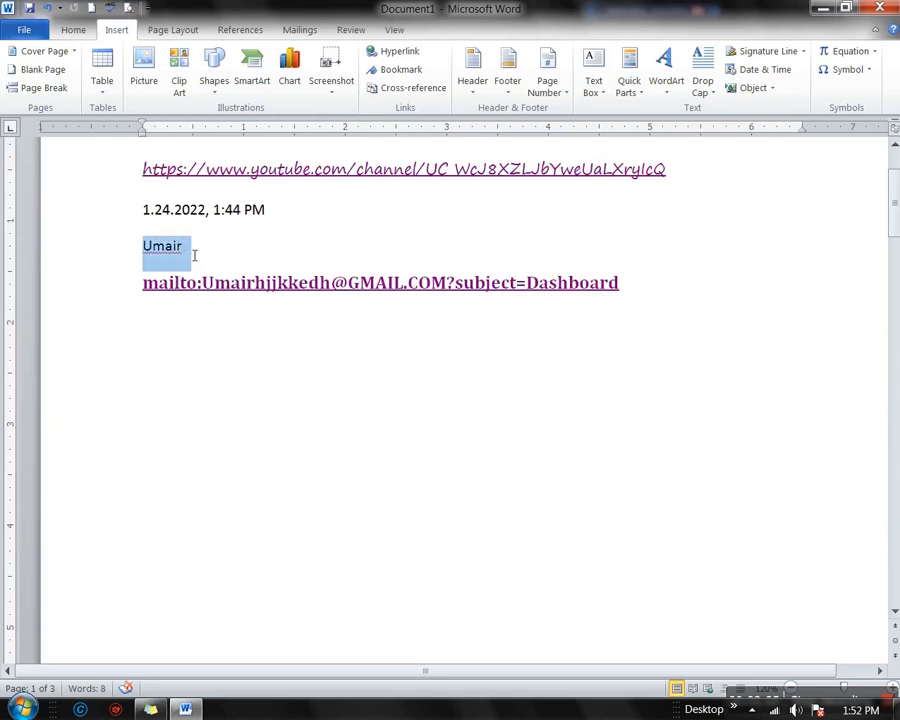
pyautogui.click(195, 258)
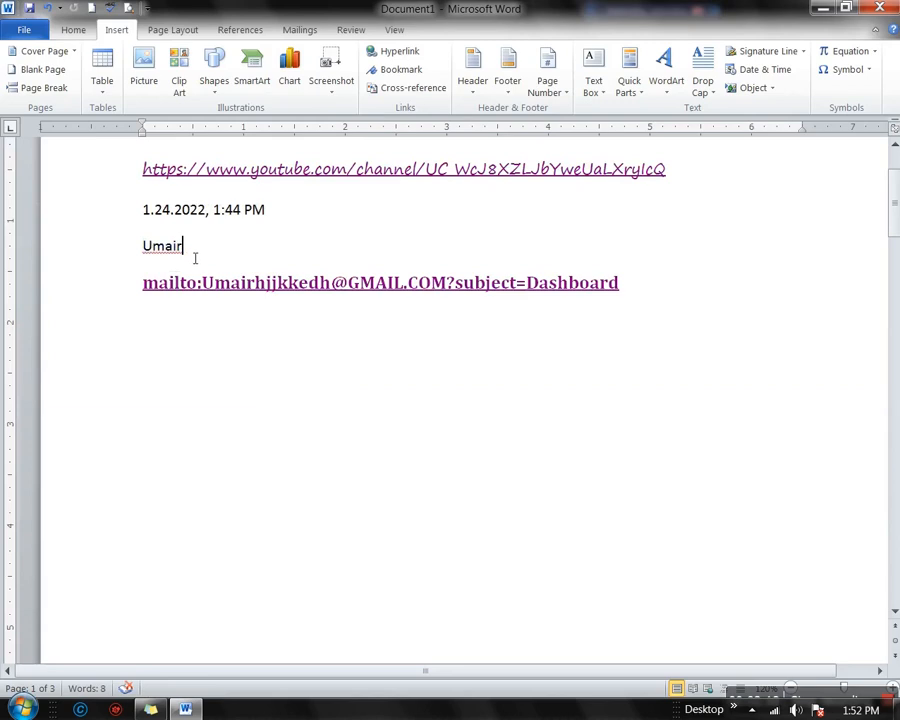
pyautogui.press('Return')
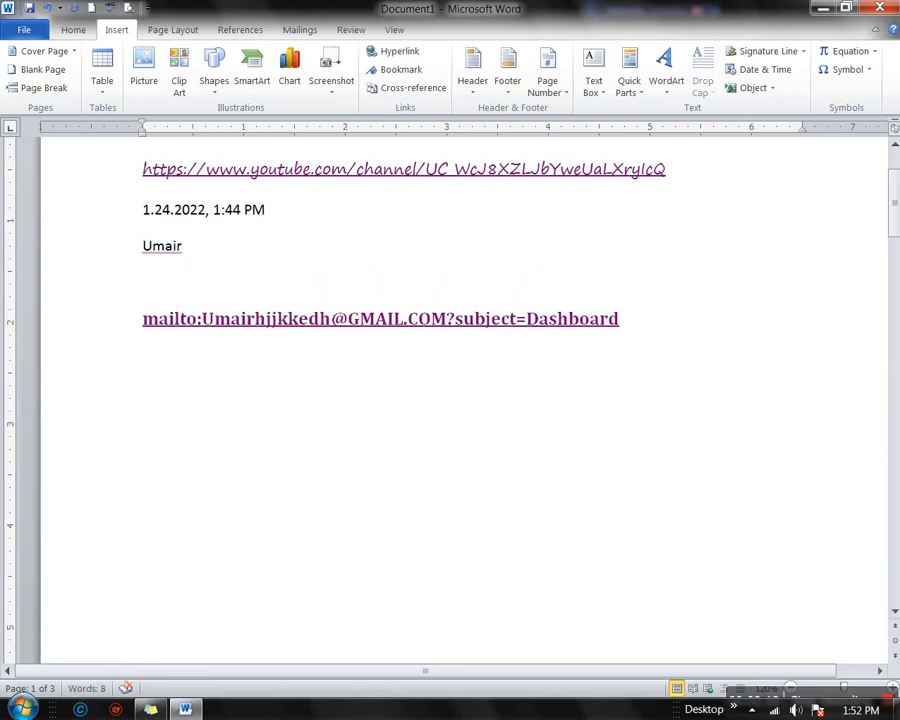
# Insert a 7-column by 4-row table on the blank line below Umair
pyautogui.click(104, 86)
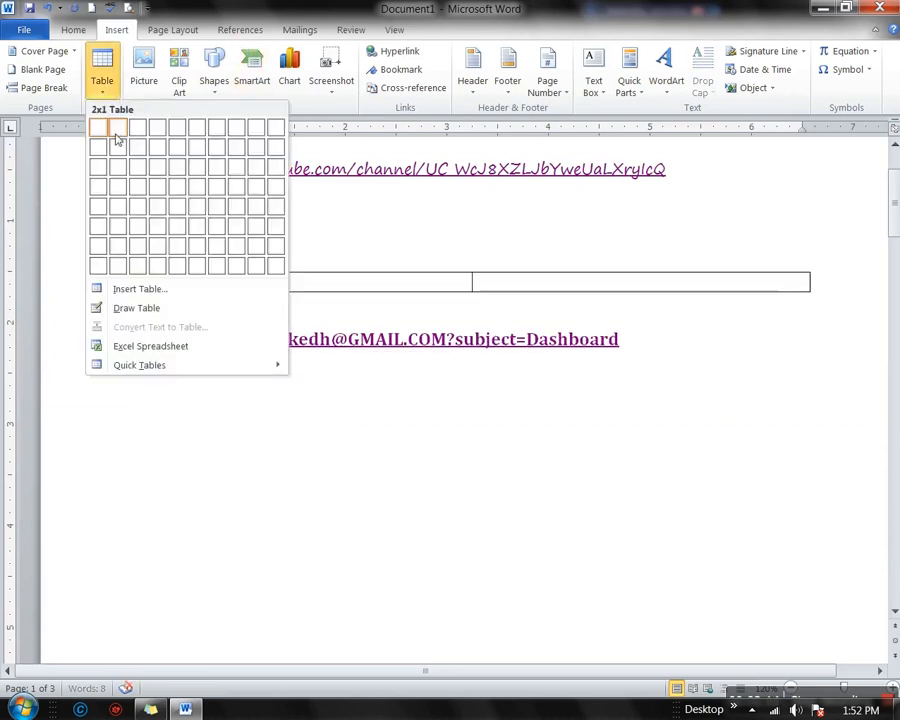
pyautogui.click(225, 195)
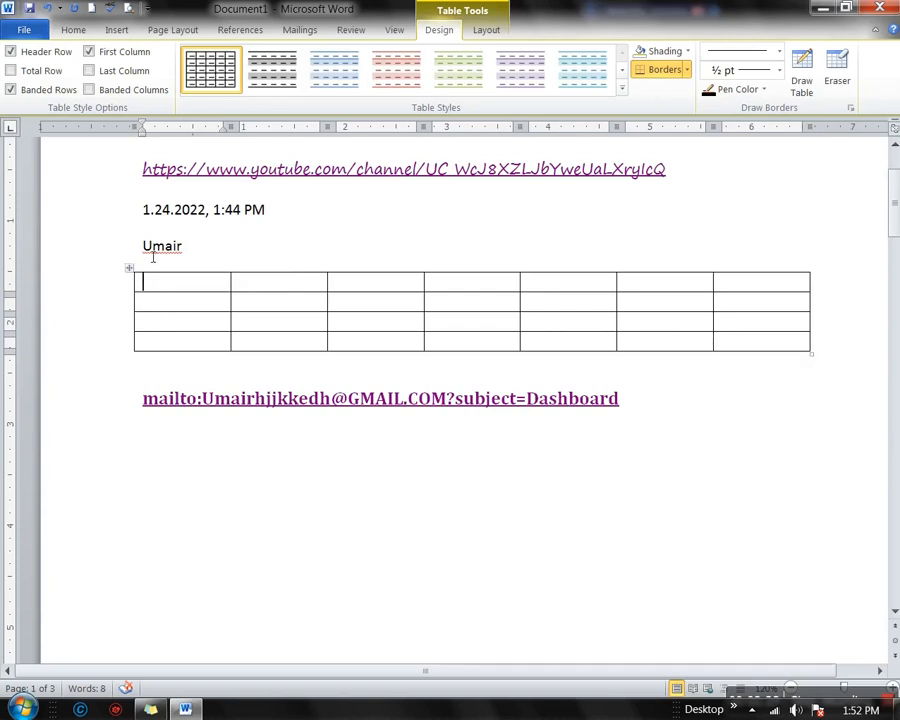
pyautogui.moveTo(143, 250); pyautogui.dragTo(195, 252)
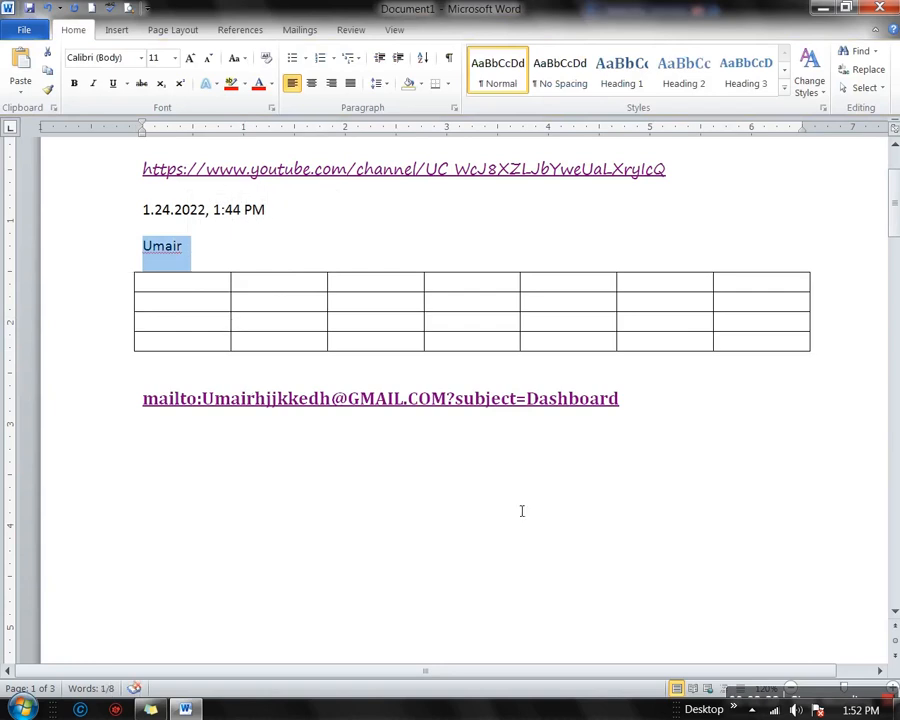
pyautogui.moveTo(322, 295); pyautogui.dragTo(686, 334)
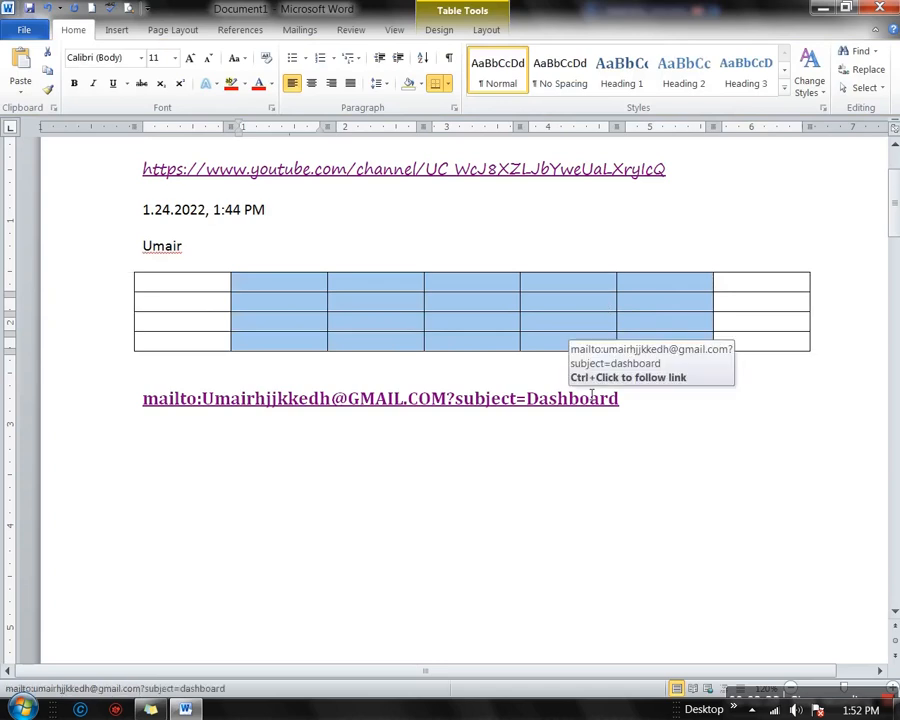
pyautogui.click(116, 30)
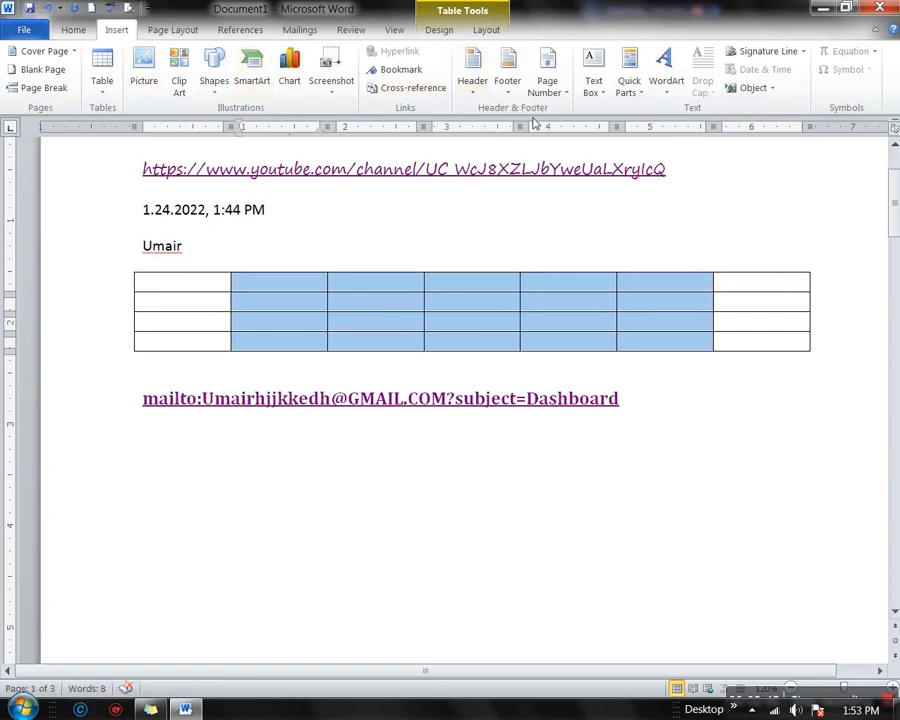
pyautogui.click(303, 452)
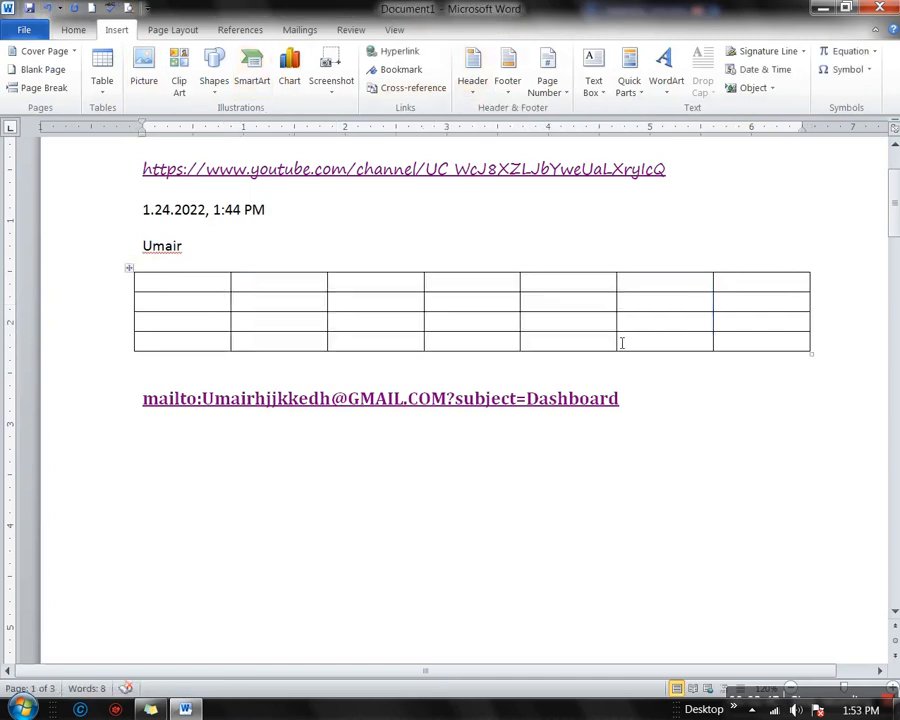
pyautogui.click(476, 84)
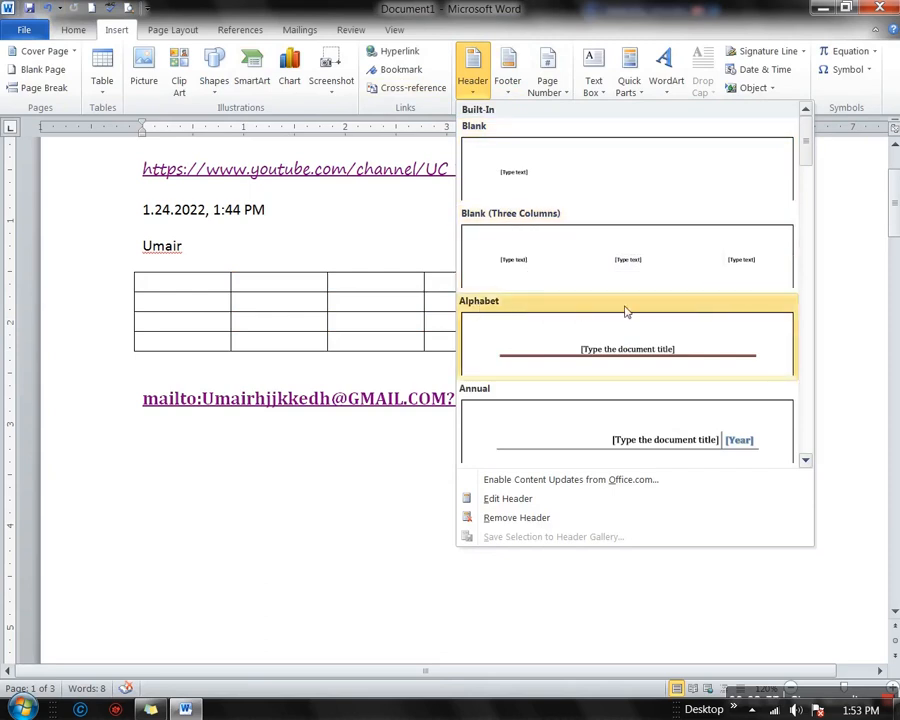
# Add the Blank built-in header design to the page
pyautogui.scroll(-1, 640, 435)
pyautogui.scroll(-7, 640, 435)
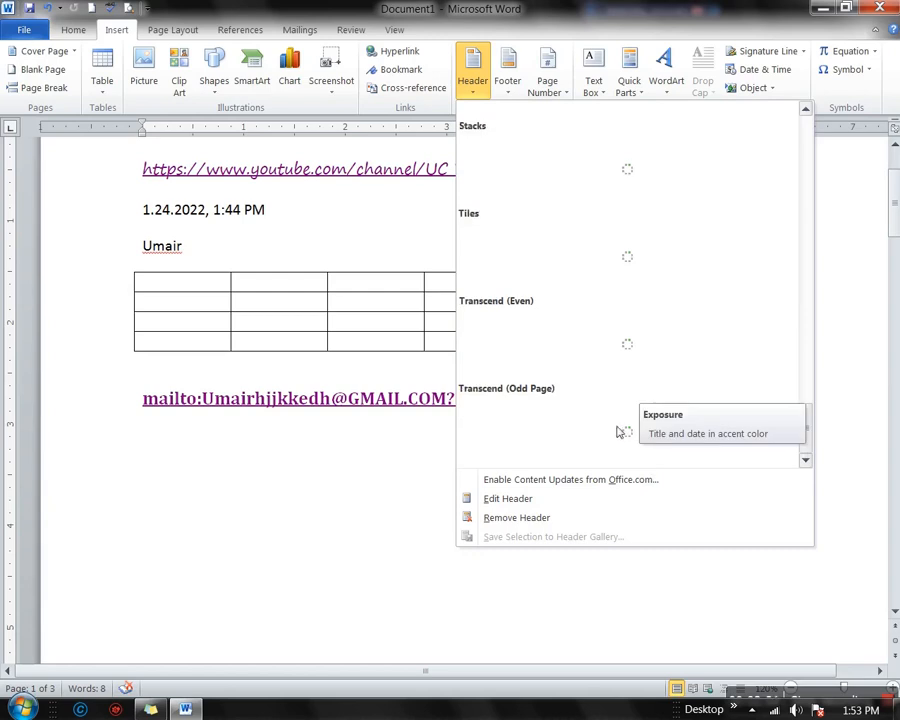
pyautogui.scroll(3, 574, 430)
pyautogui.scroll(5, 594, 323)
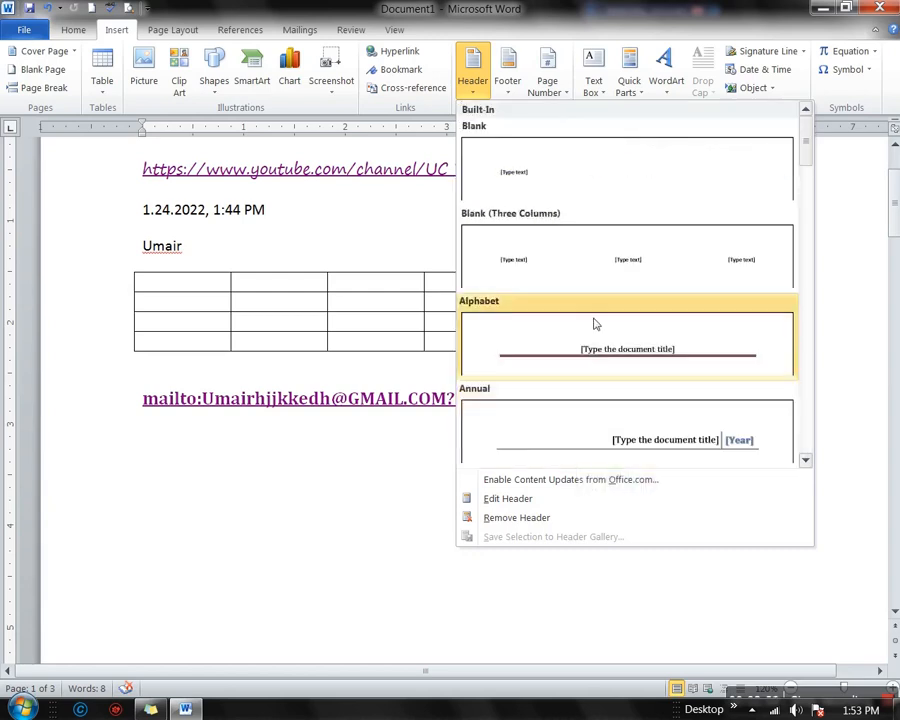
pyautogui.click(572, 176)
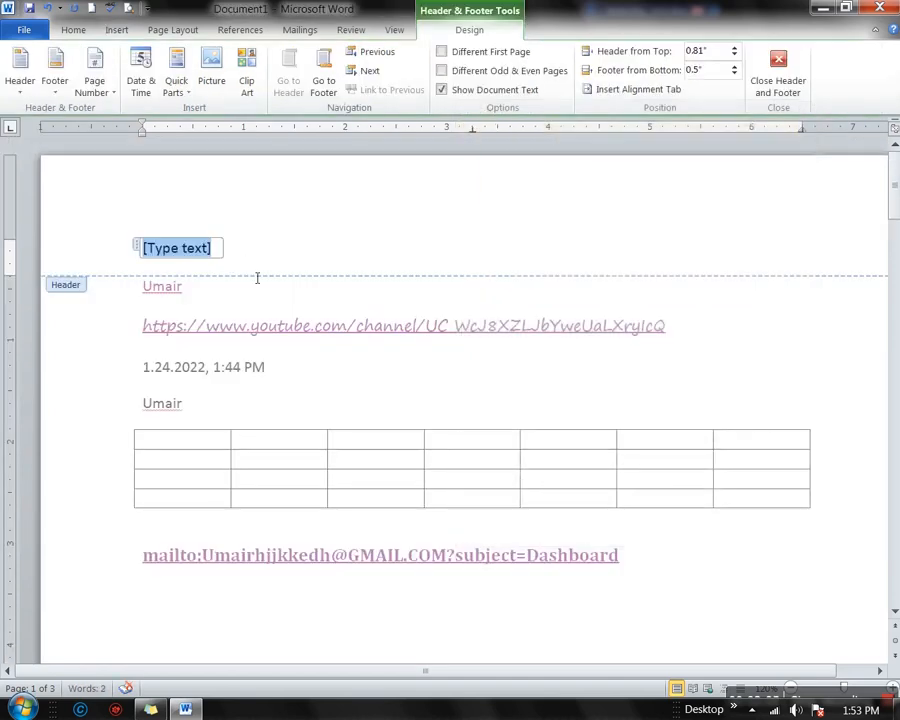
# Replace the header placeholder with the text 'MS Office Tips'
pyautogui.write('MS')
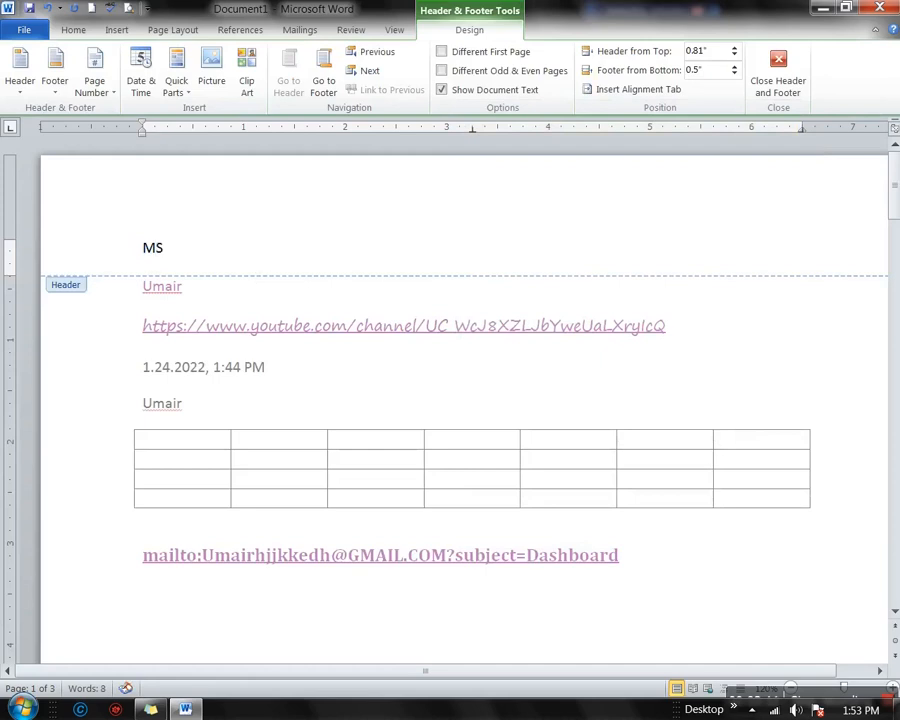
pyautogui.write(' P')
pyautogui.press('BackSpace')
pyautogui.write('Offi')
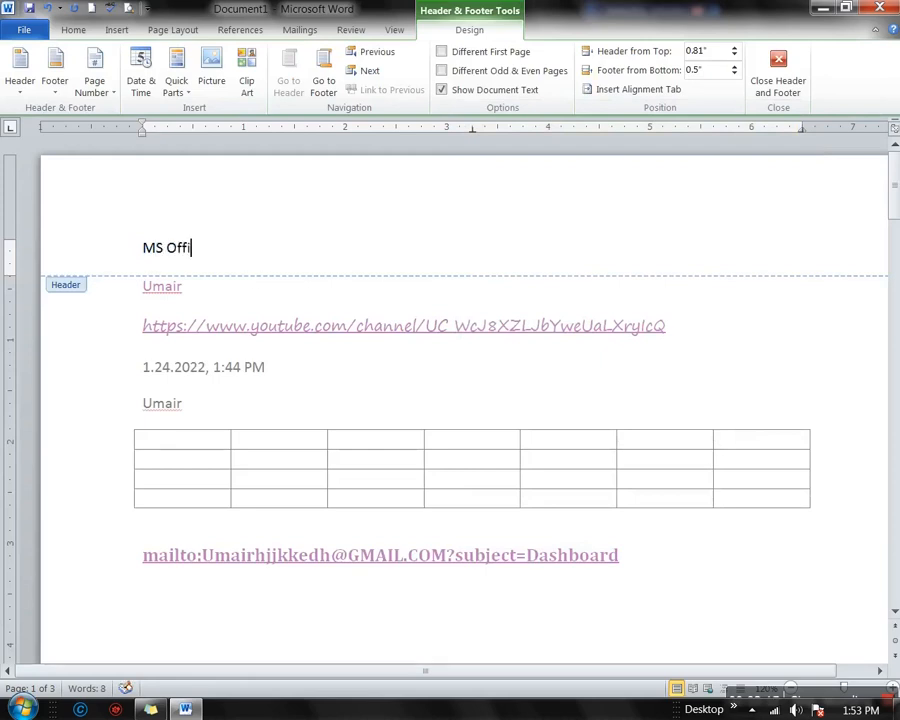
pyautogui.write('ce Tips')
pyautogui.tripleClick(227, 260)
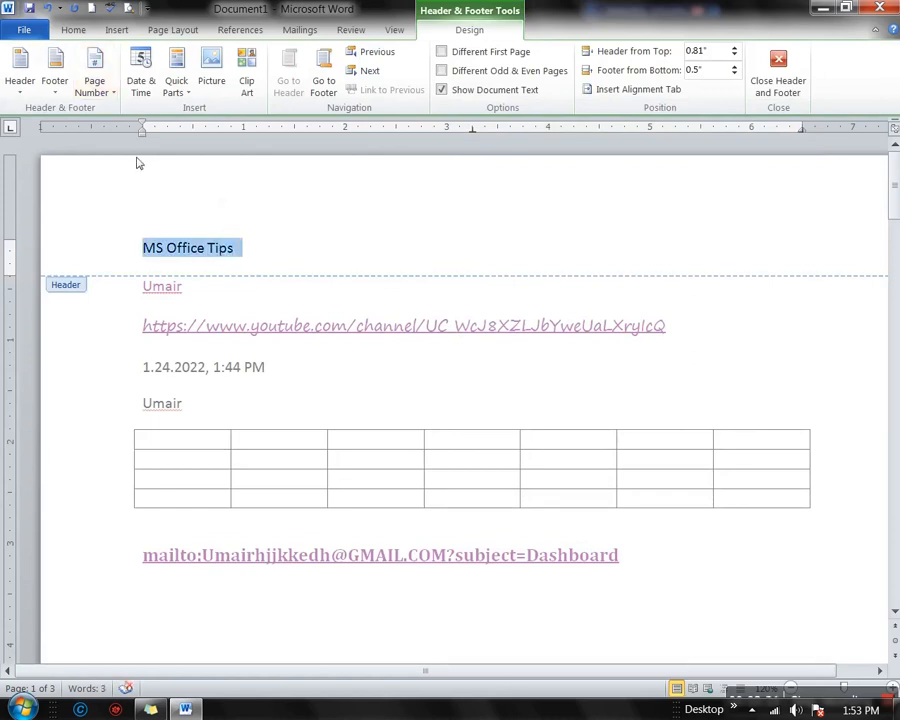
pyautogui.click(199, 197)
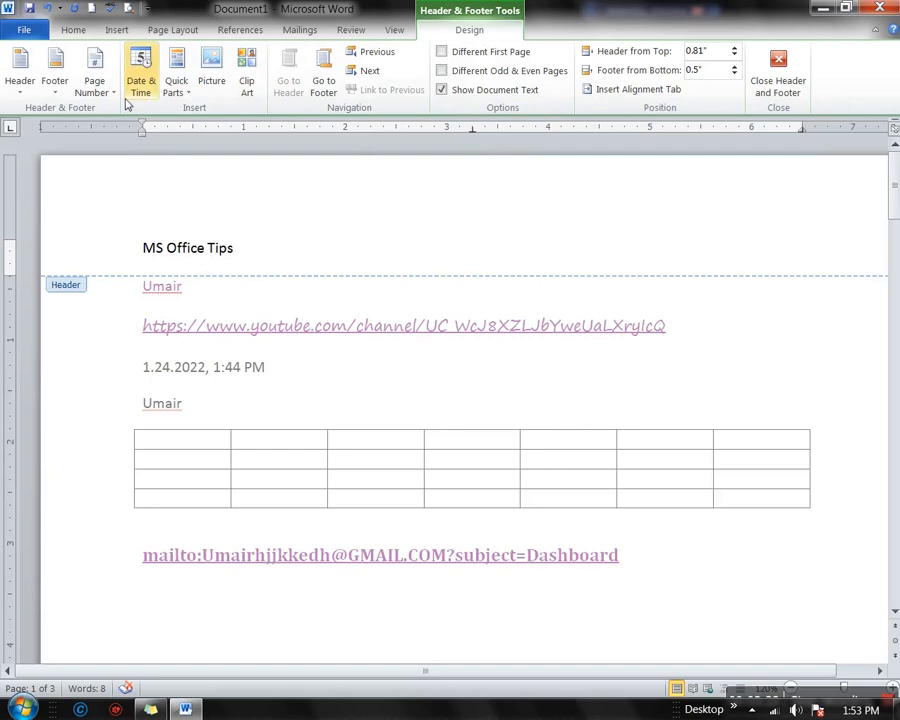
# Add an Accent Bar, Left page number in the page margin
pyautogui.click(94, 78)
pyautogui.moveTo(162, 167)
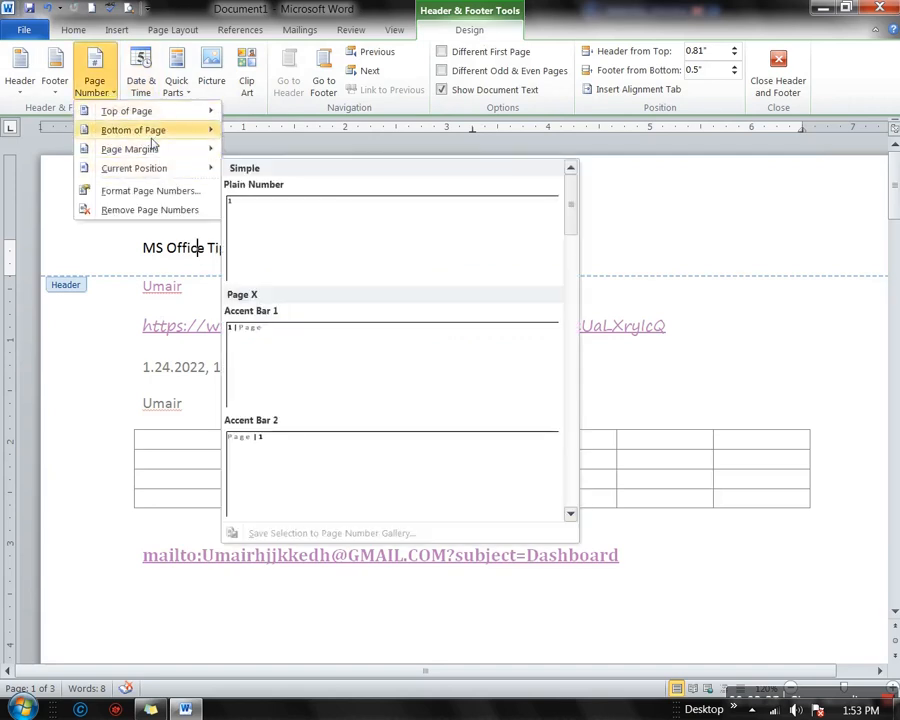
pyautogui.moveTo(169, 136)
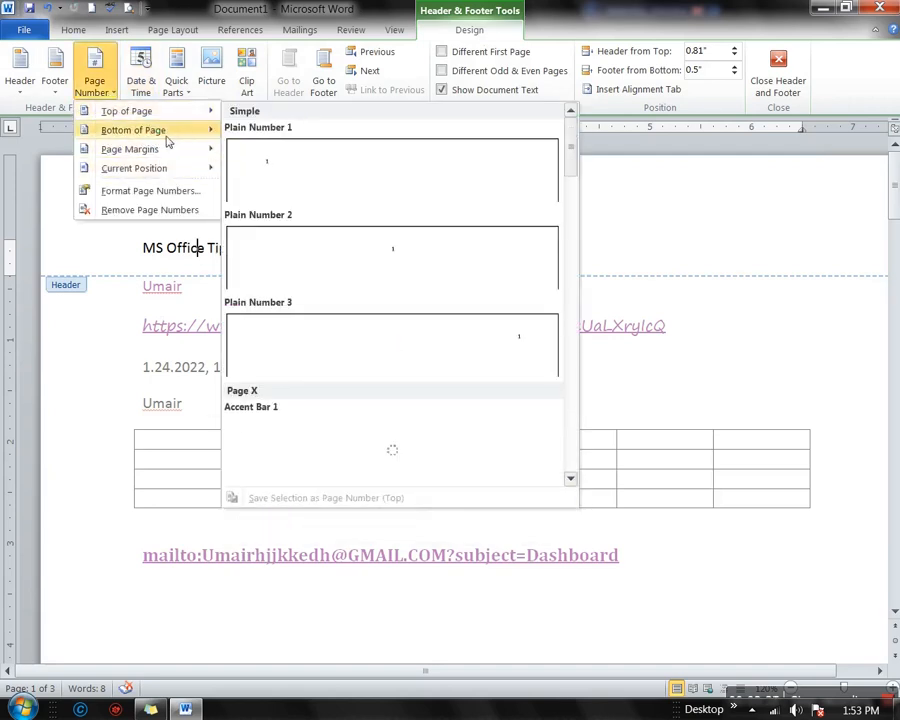
pyautogui.scroll(-15, 365, 436)
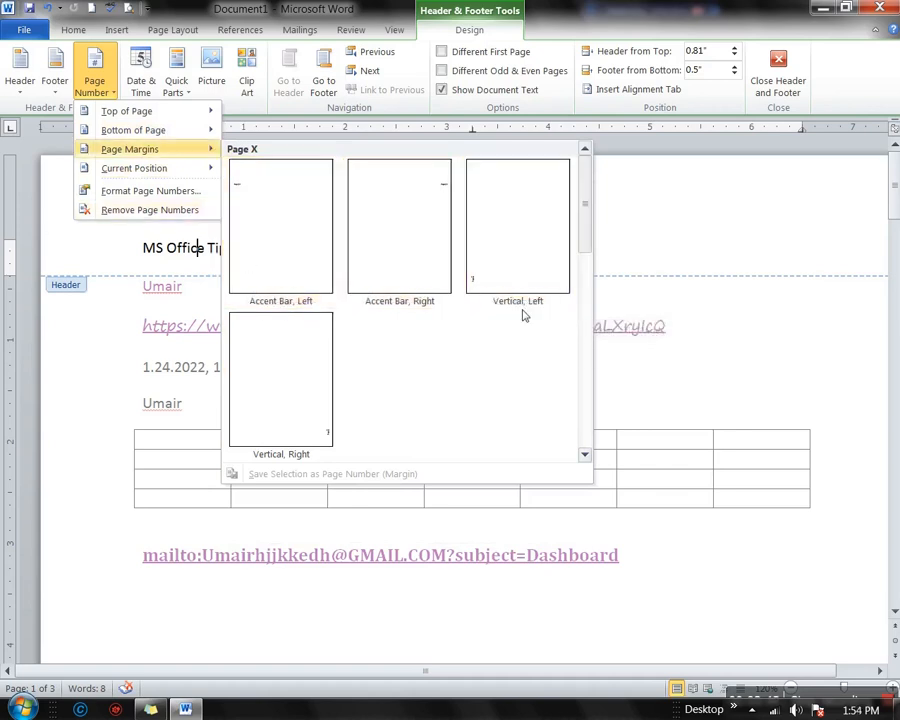
pyautogui.click(298, 222)
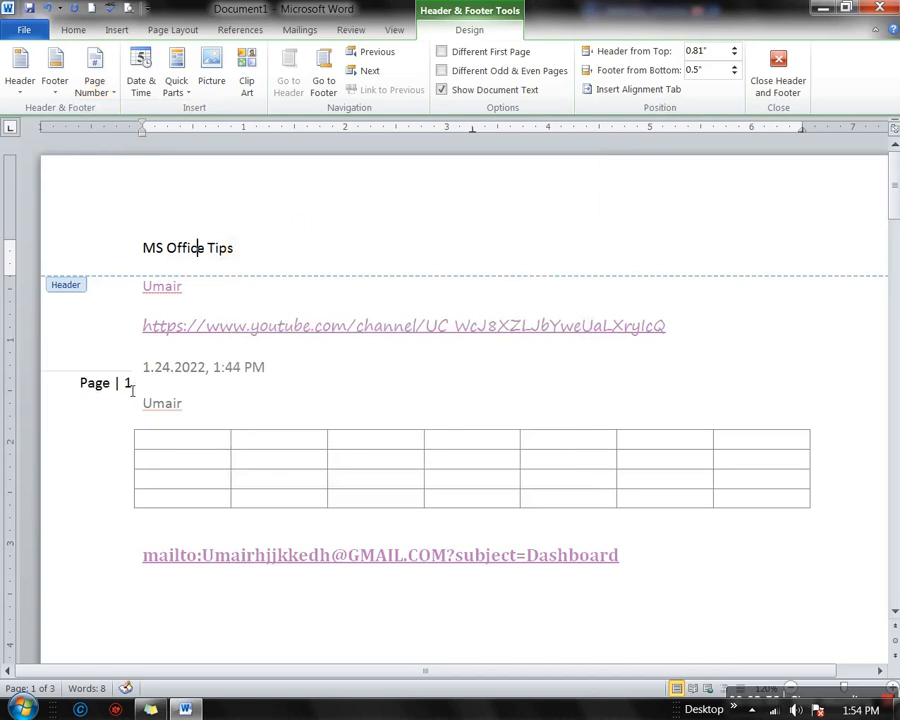
# Drag the Page | 1 box up to the top-left corner, above the MS Office Tips header
pyautogui.click(128, 386)
pyautogui.doubleClick(117, 384)
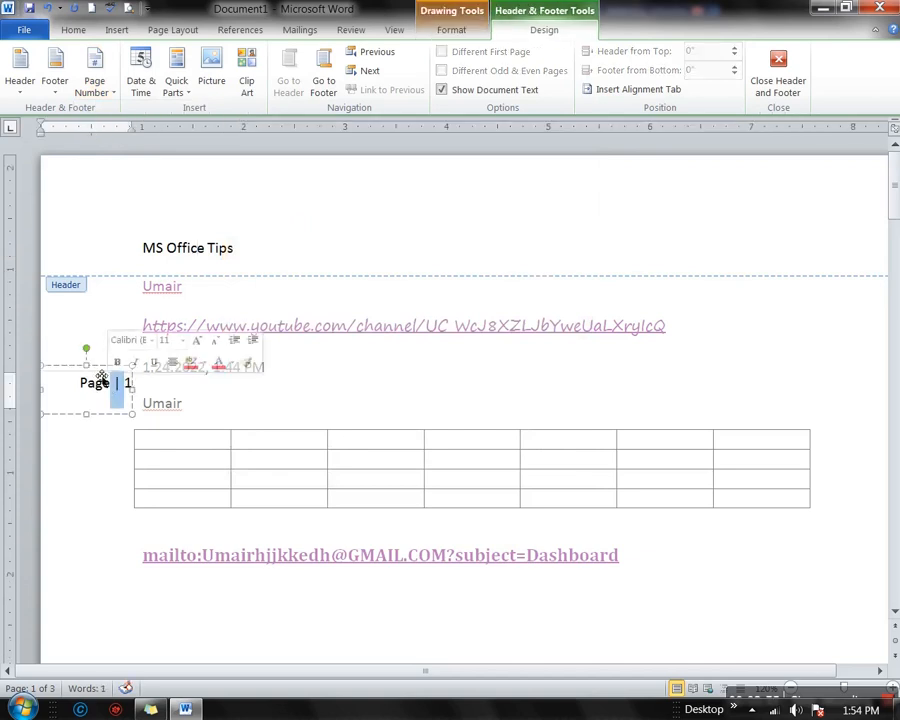
pyautogui.moveTo(97, 374); pyautogui.dragTo(96, 205)
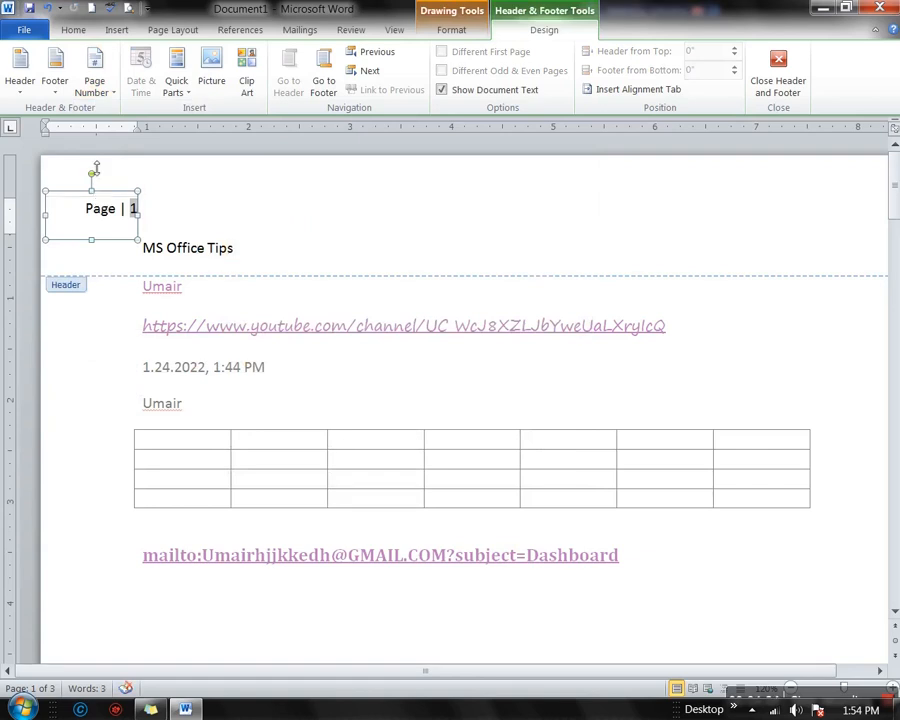
pyautogui.moveTo(101, 199); pyautogui.dragTo(101, 167)
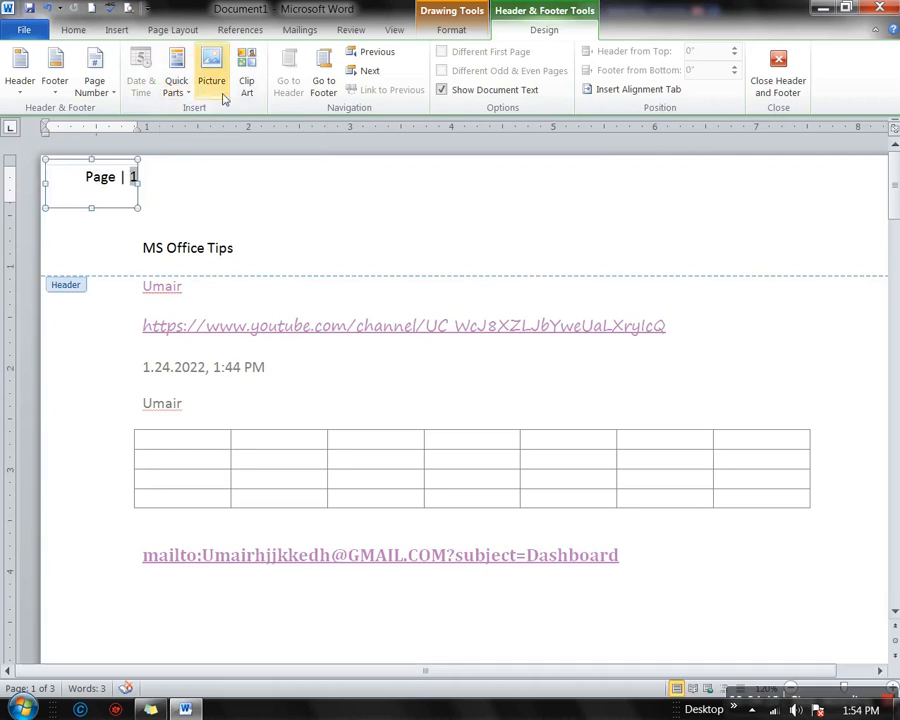
pyautogui.click(118, 31)
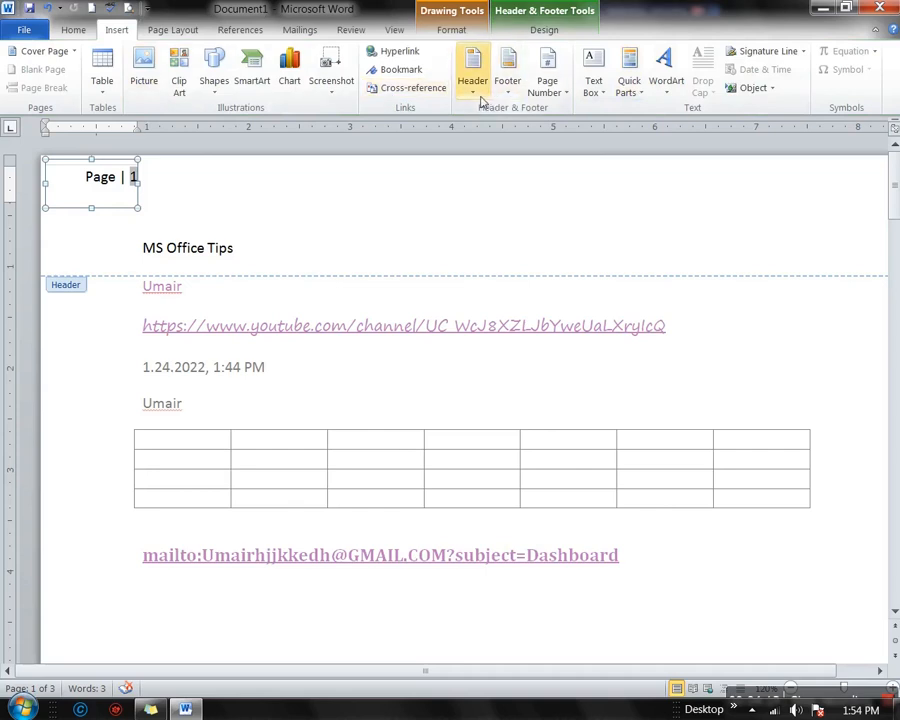
pyautogui.doubleClick(158, 248)
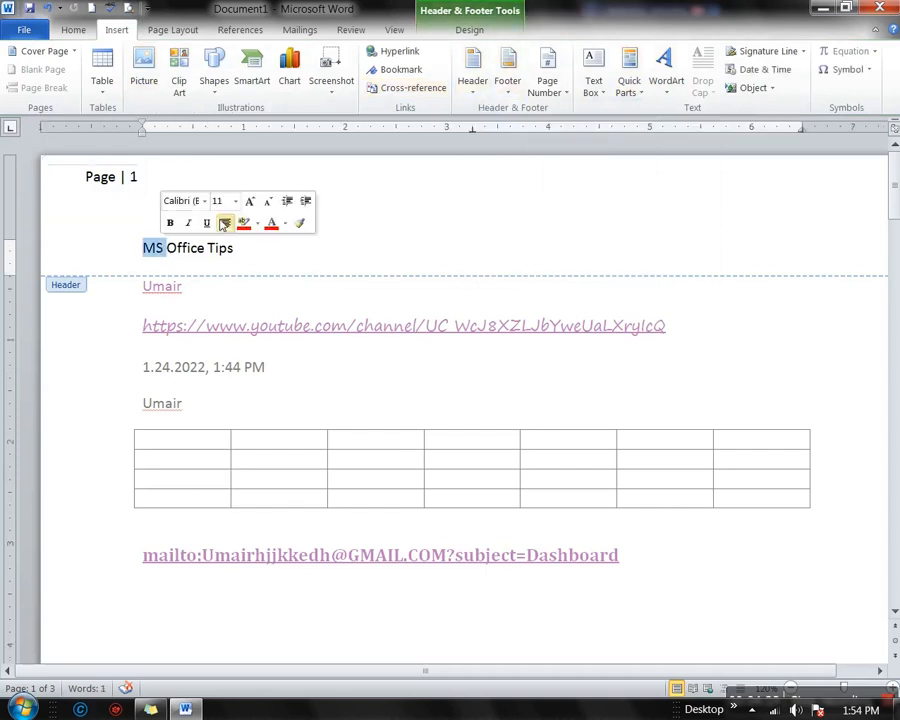
pyautogui.click(365, 198)
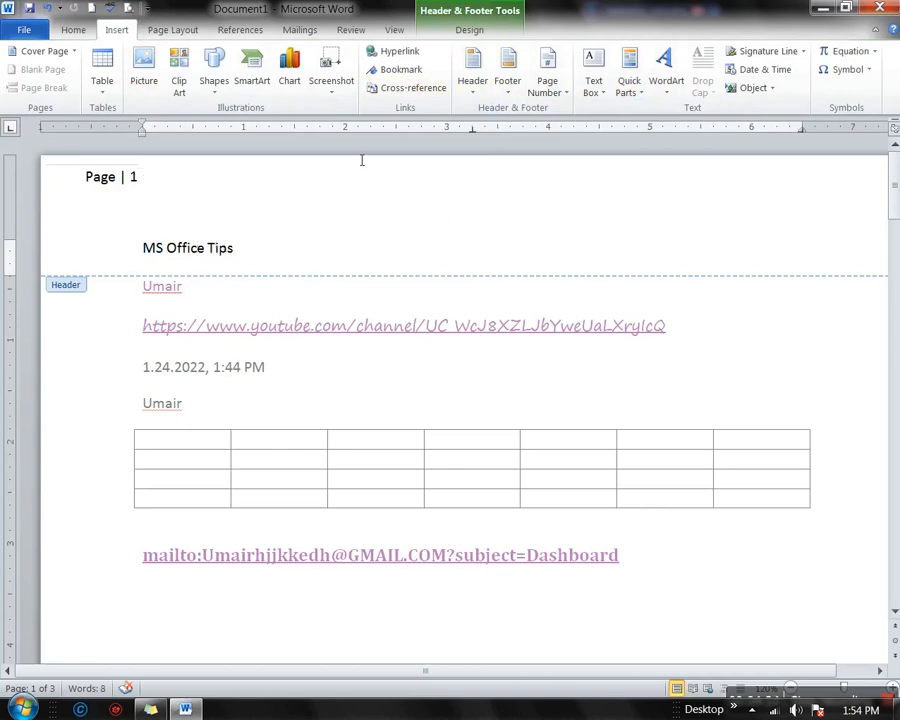
pyautogui.click(103, 192)
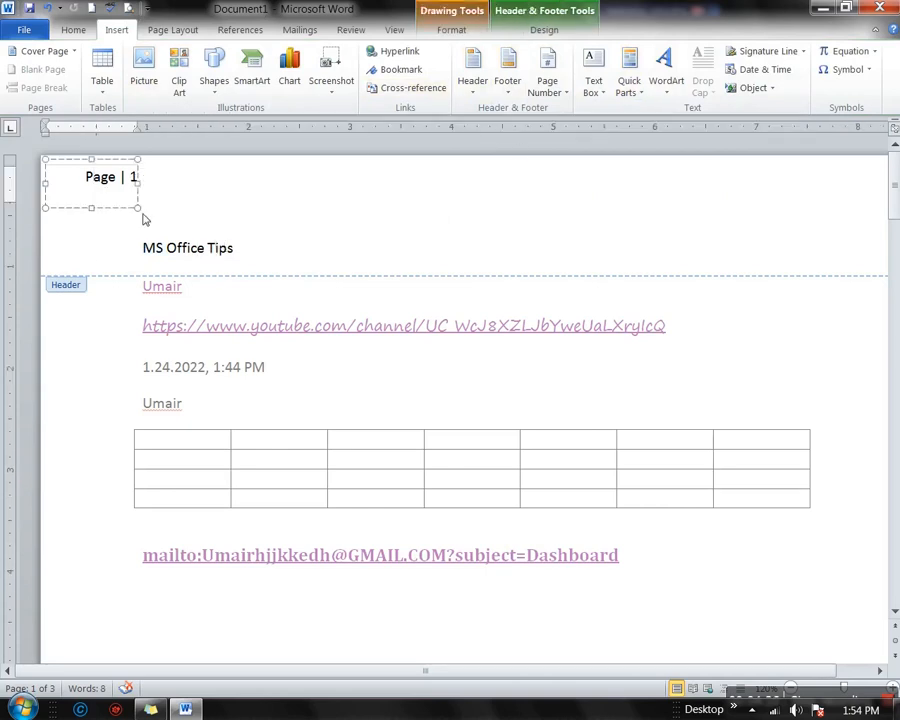
pyautogui.click(566, 37)
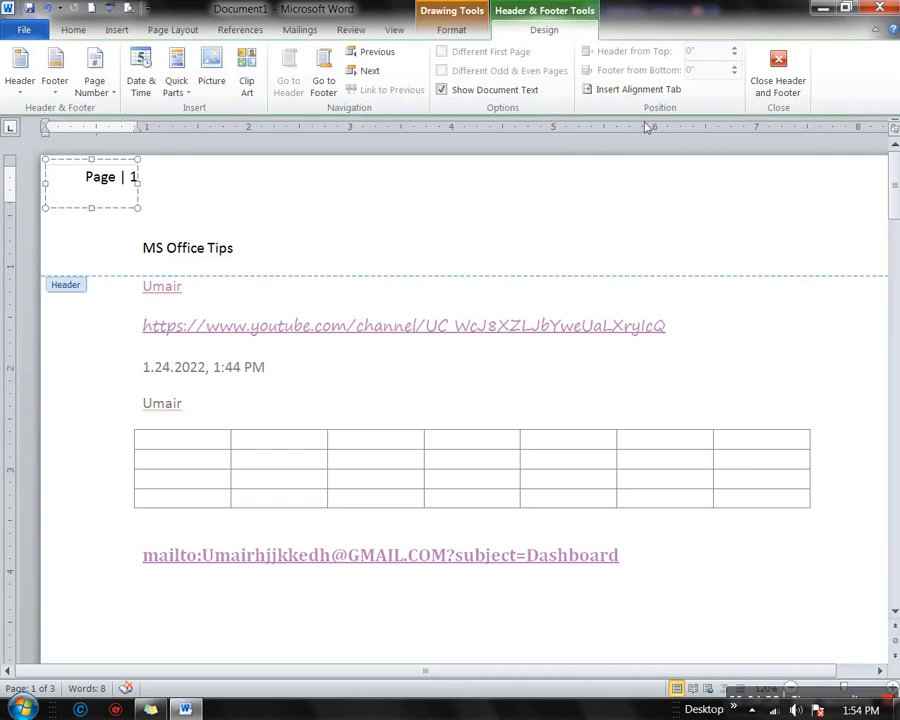
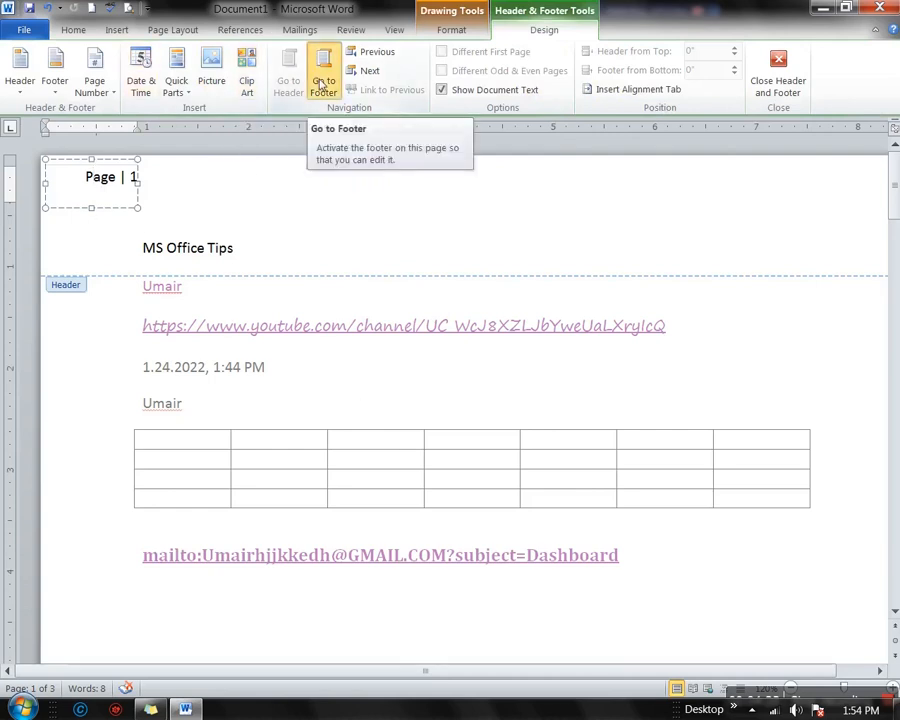
# Step from the footer back to the header and on to page 2's header
pyautogui.click(322, 84)
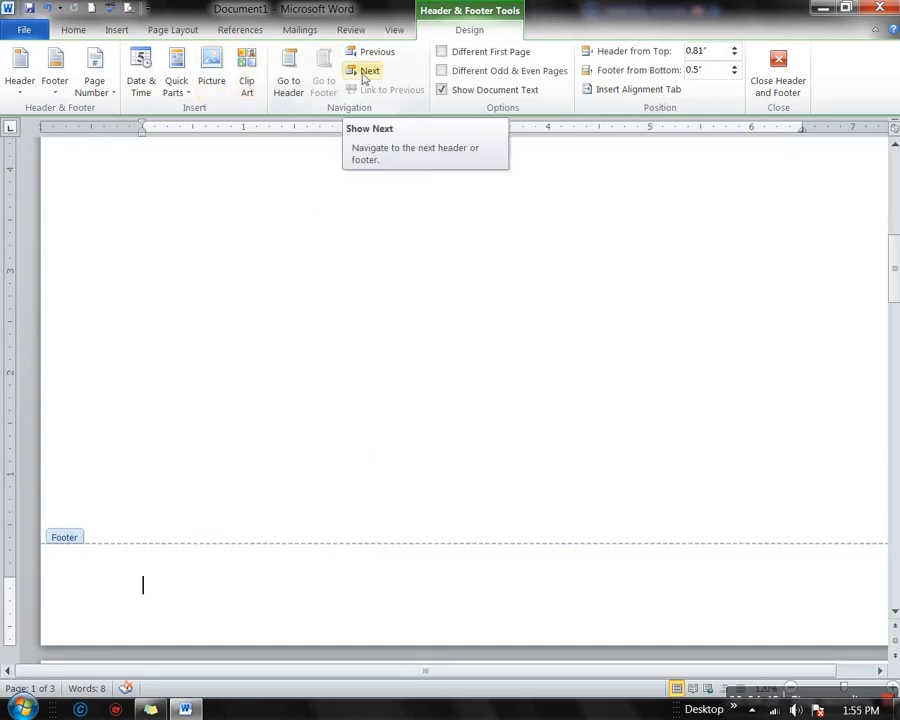
pyautogui.click(289, 90)
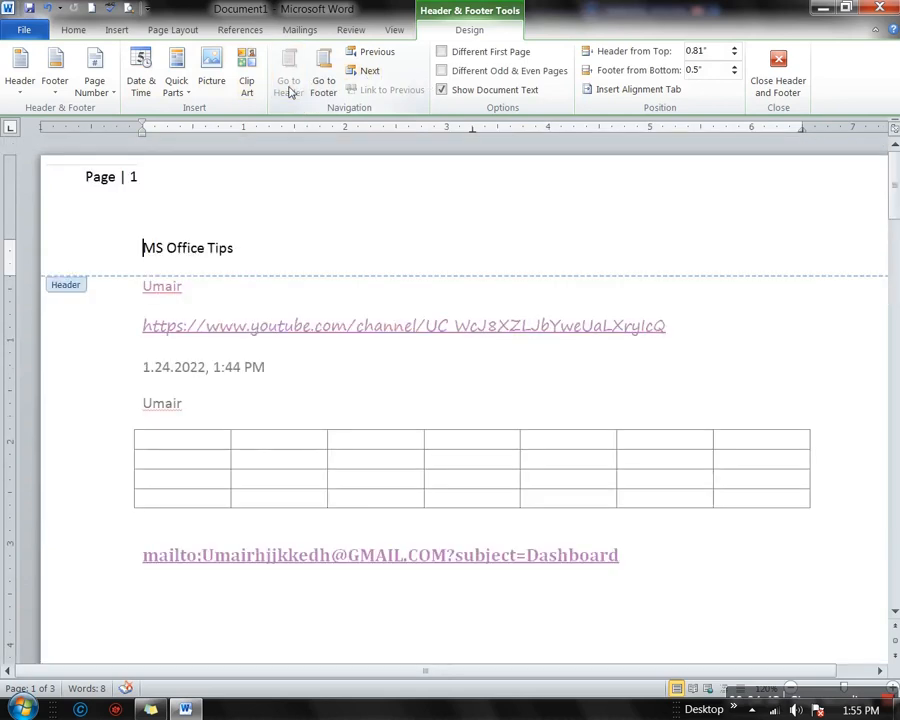
pyautogui.click(372, 71)
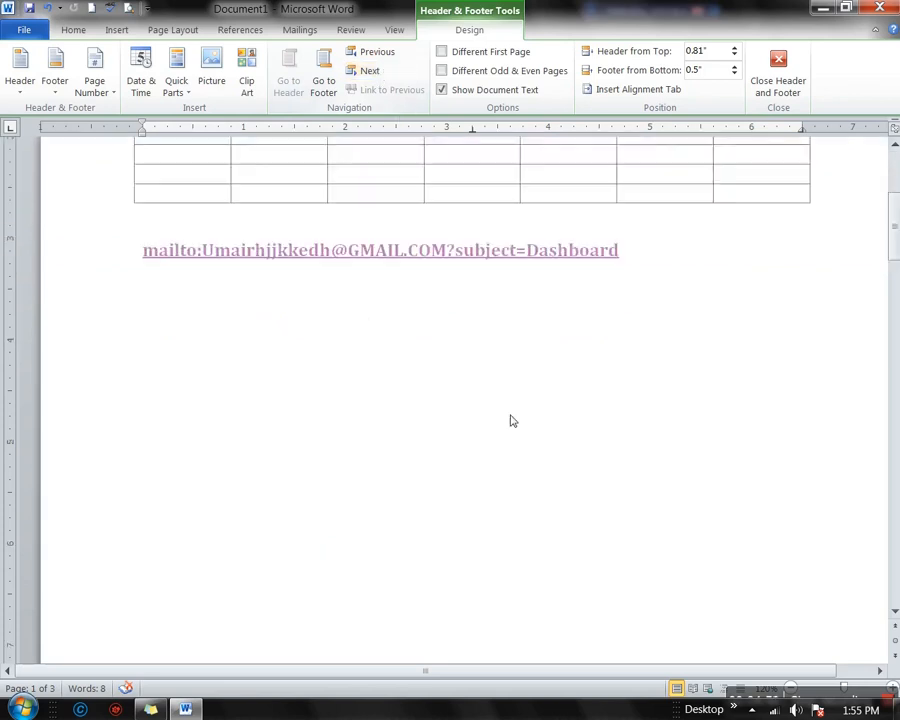
pyautogui.scroll(3, 509, 415)
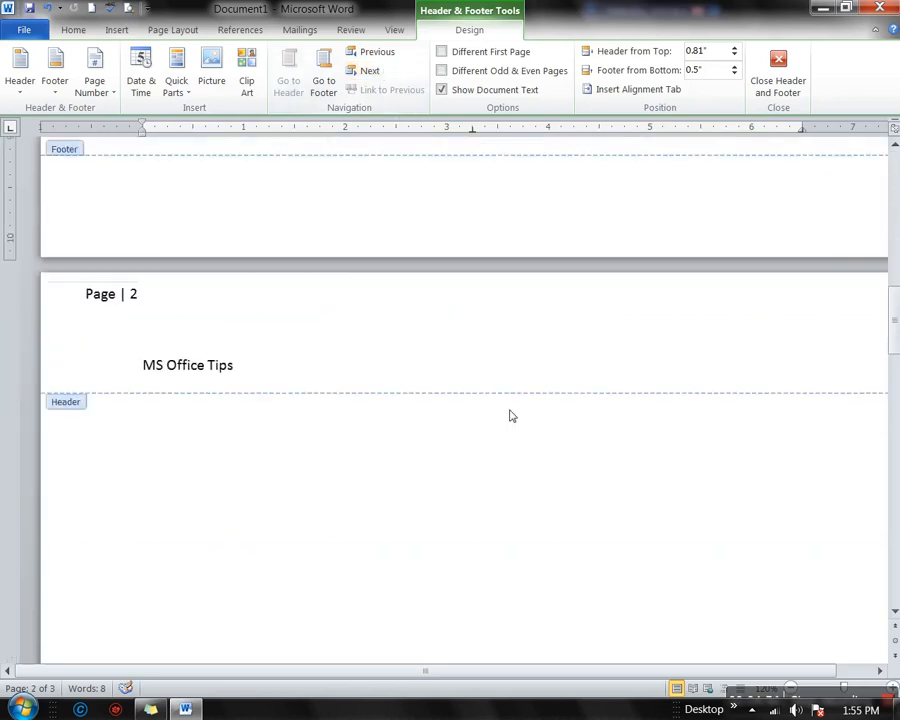
# Inspect page 2's page number box, then close header and footer editing
pyautogui.click(132, 293)
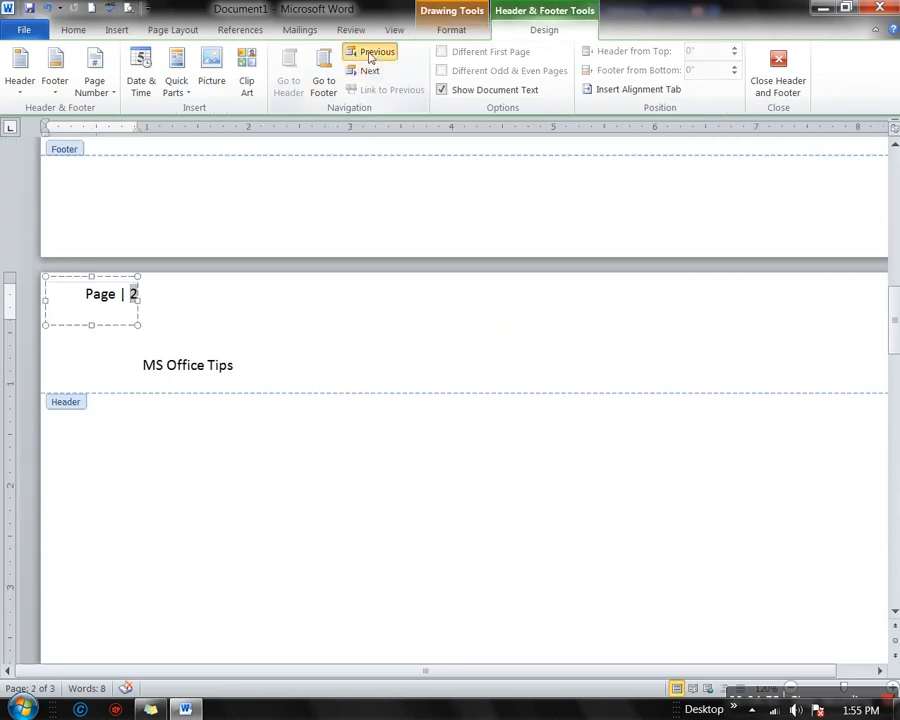
pyautogui.click(242, 324)
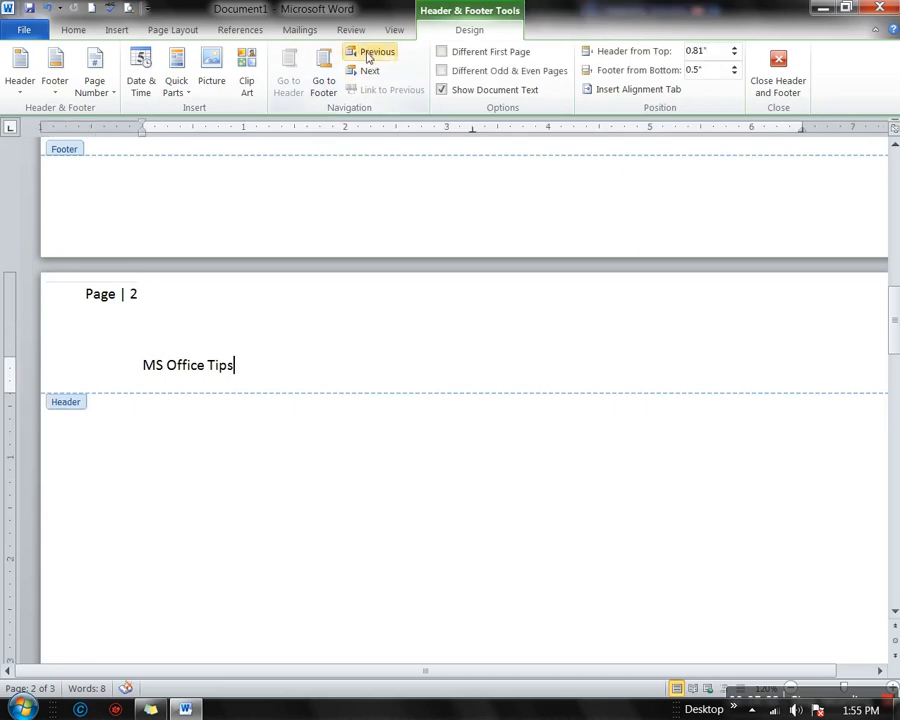
pyautogui.doubleClick(362, 566)
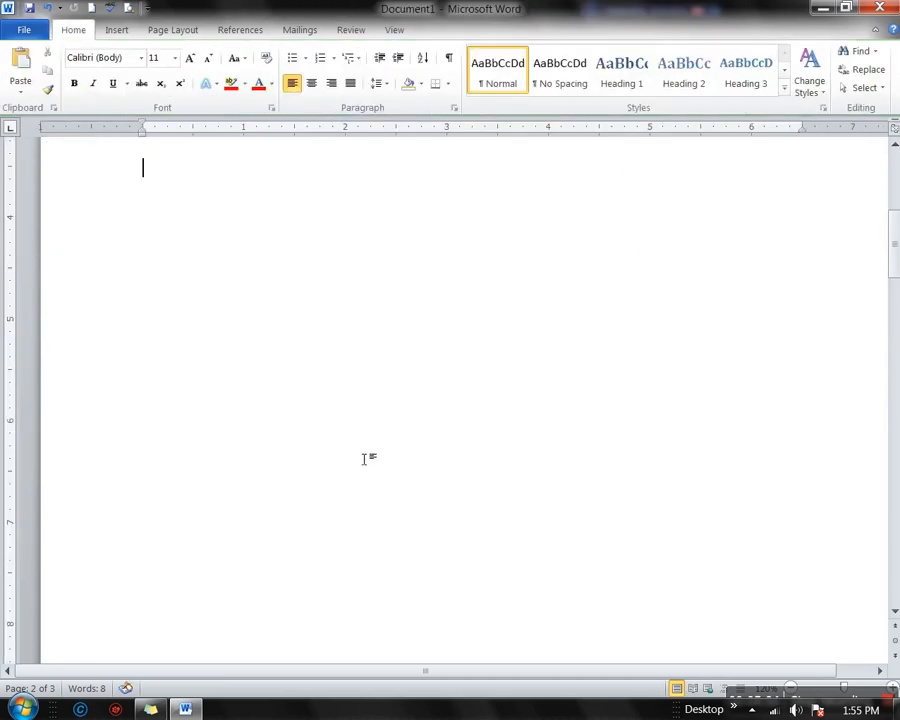
# Show the Insert ribbon and toggle the Navigation pane open and closed twice with Ctrl+F
pyautogui.click(116, 30)
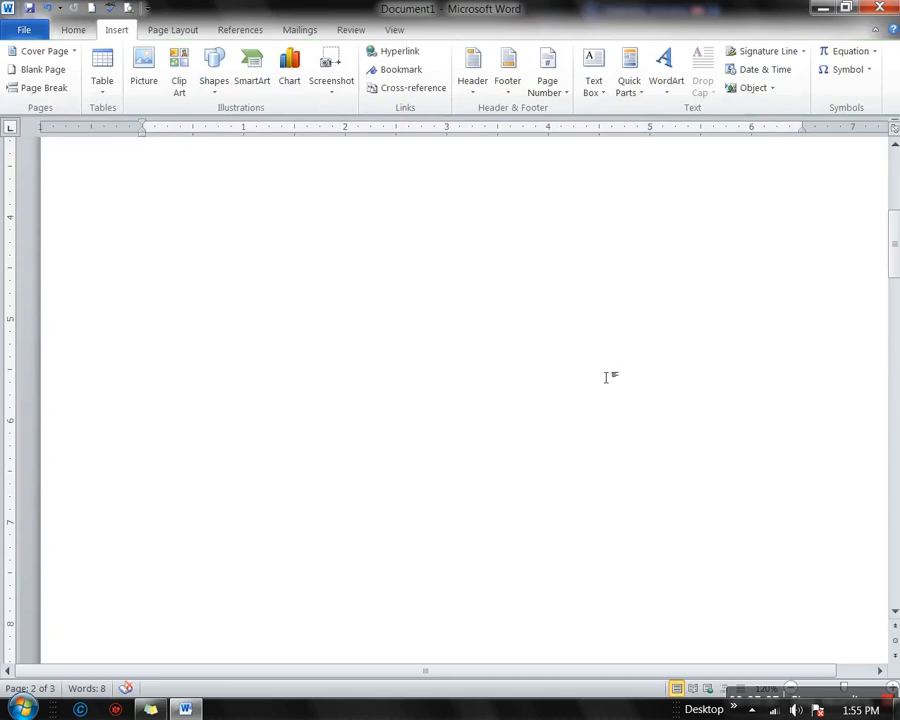
pyautogui.hotkey('ctrl', 'f')
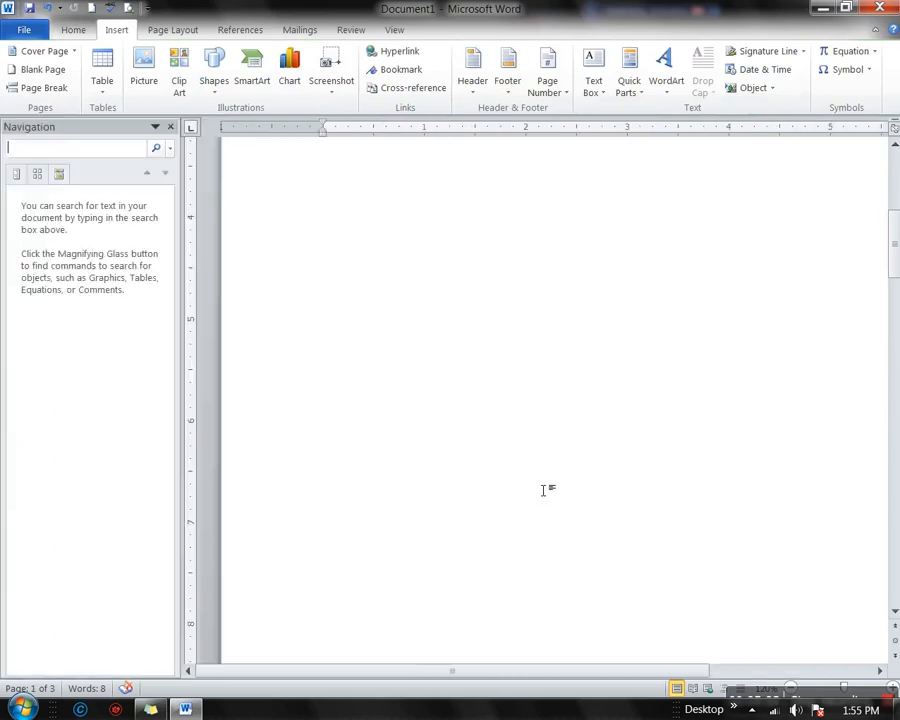
pyautogui.click(170, 126)
pyautogui.hotkey('ctrl', 'f')
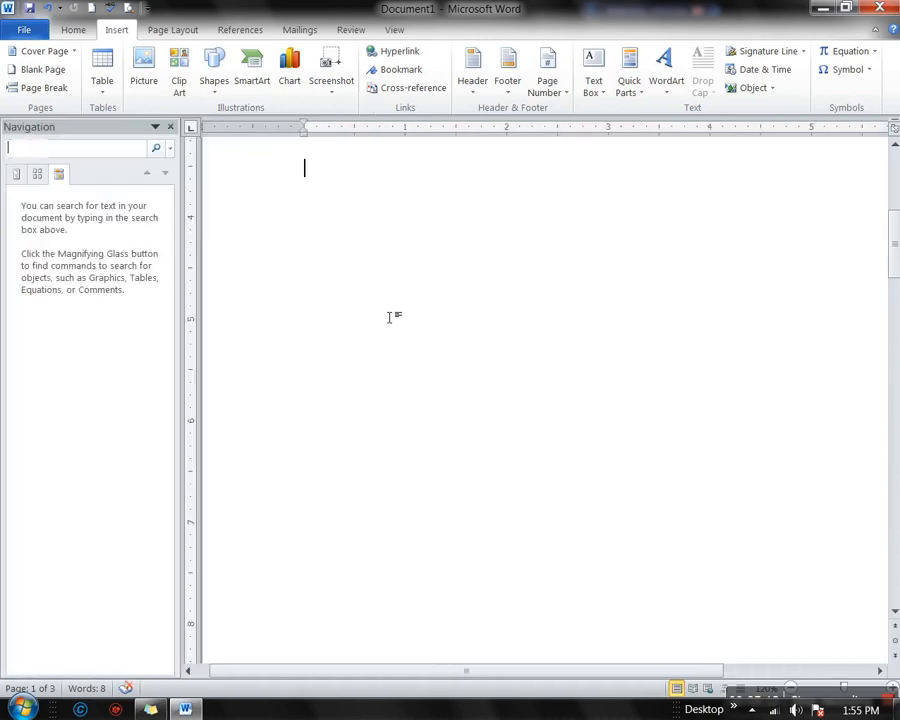
pyautogui.click(170, 126)
pyautogui.scroll(5, 422, 315)
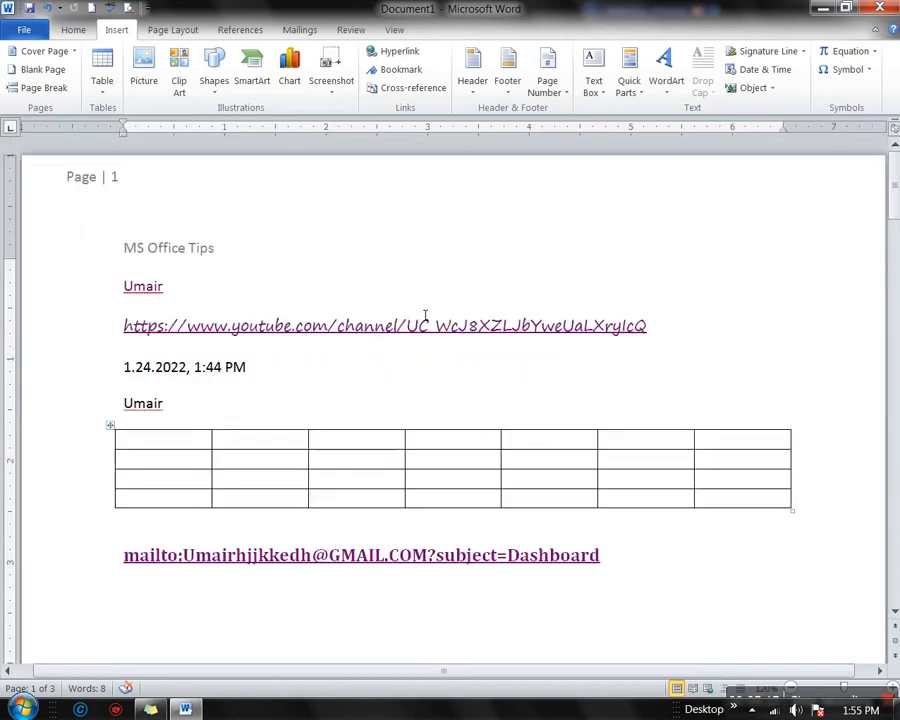
# Use the Navigation pane's Go To option to jump to page 1, then close the dialog and pane
pyautogui.click(262, 397)
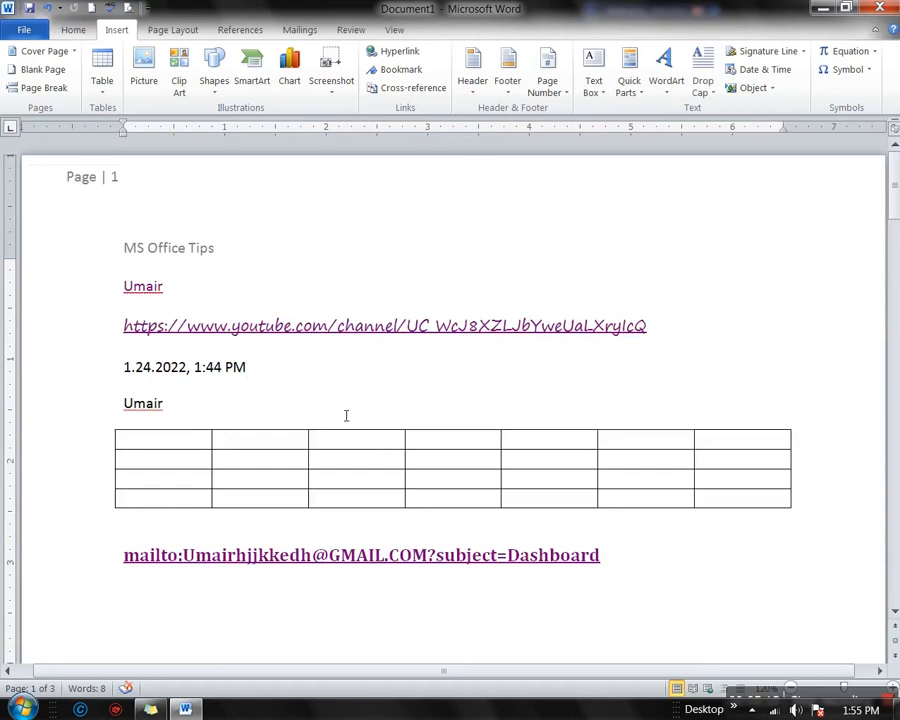
pyautogui.hotkey('ctrl', 'f')
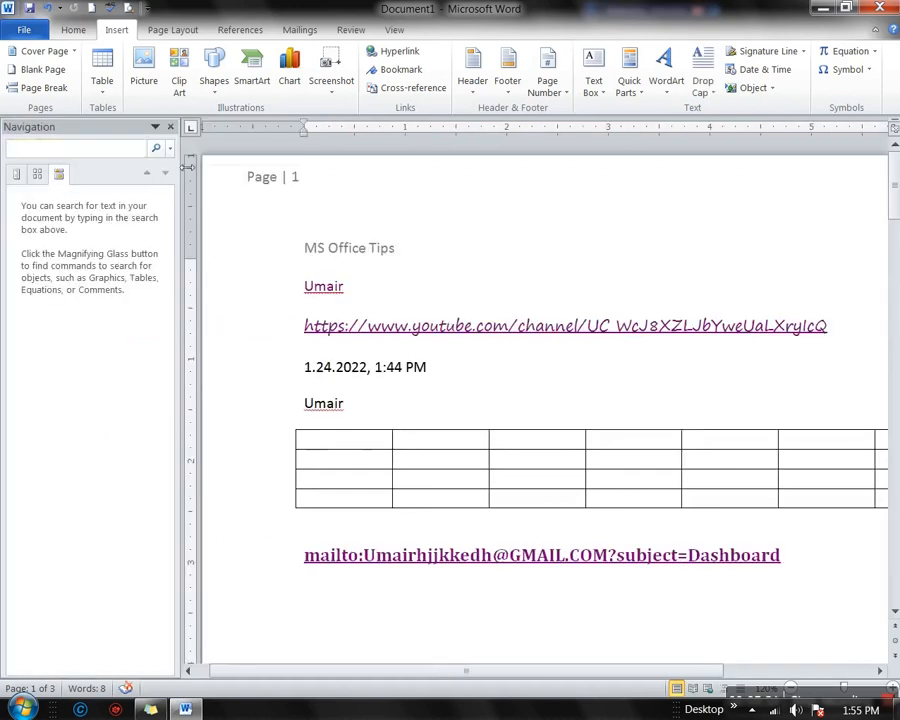
pyautogui.click(38, 177)
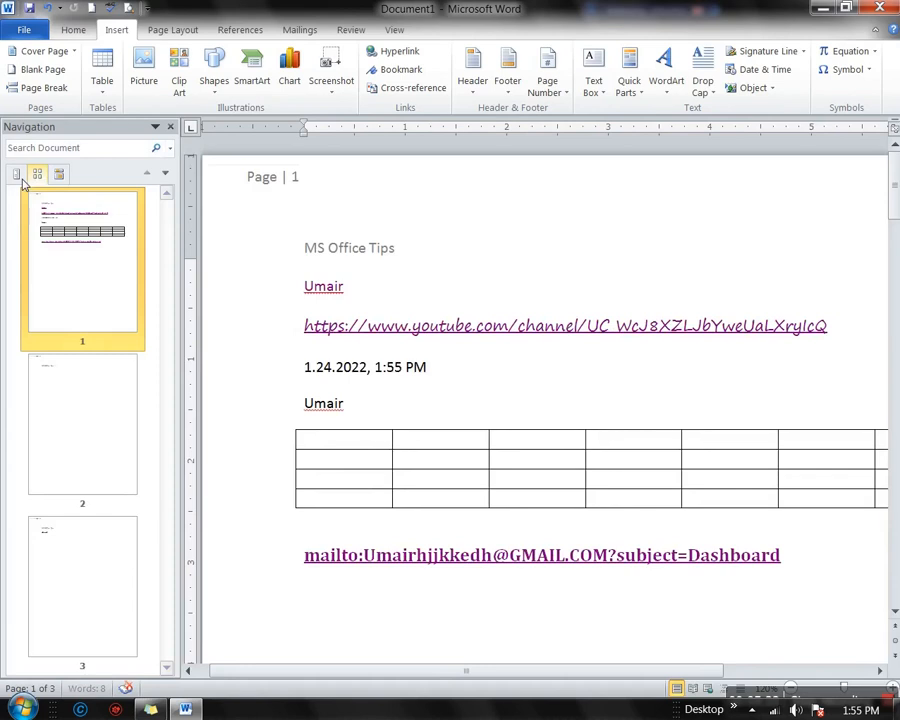
pyautogui.click(18, 177)
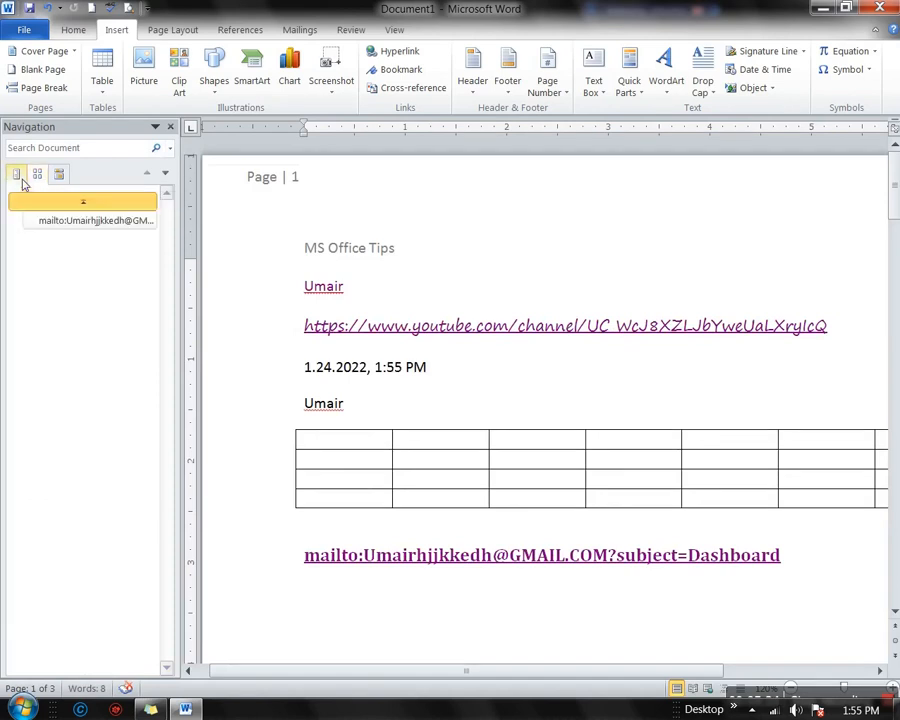
pyautogui.click(170, 151)
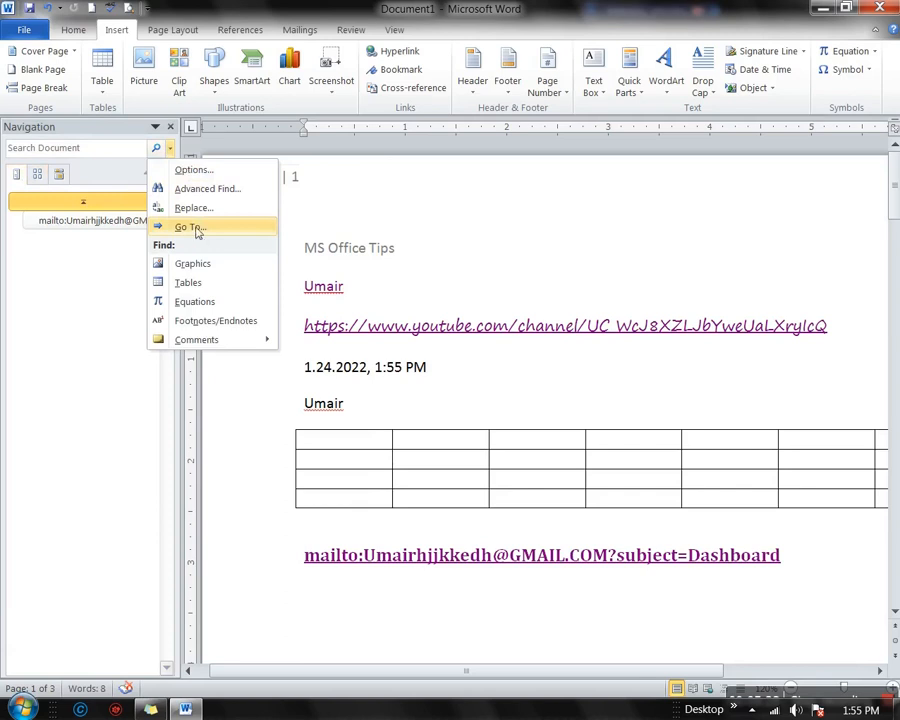
pyautogui.click(190, 227)
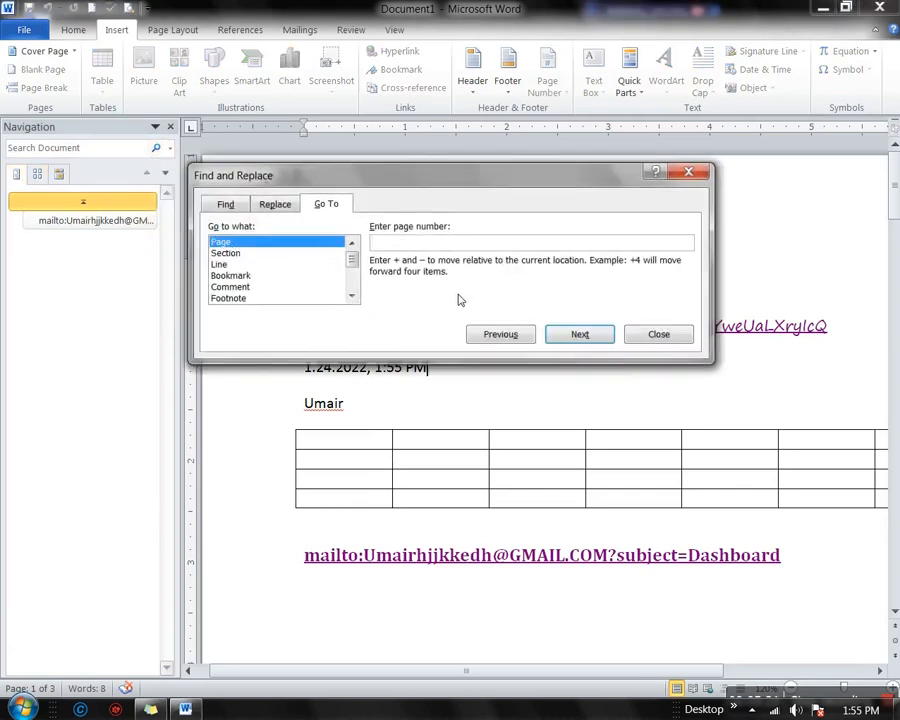
pyautogui.write('1')
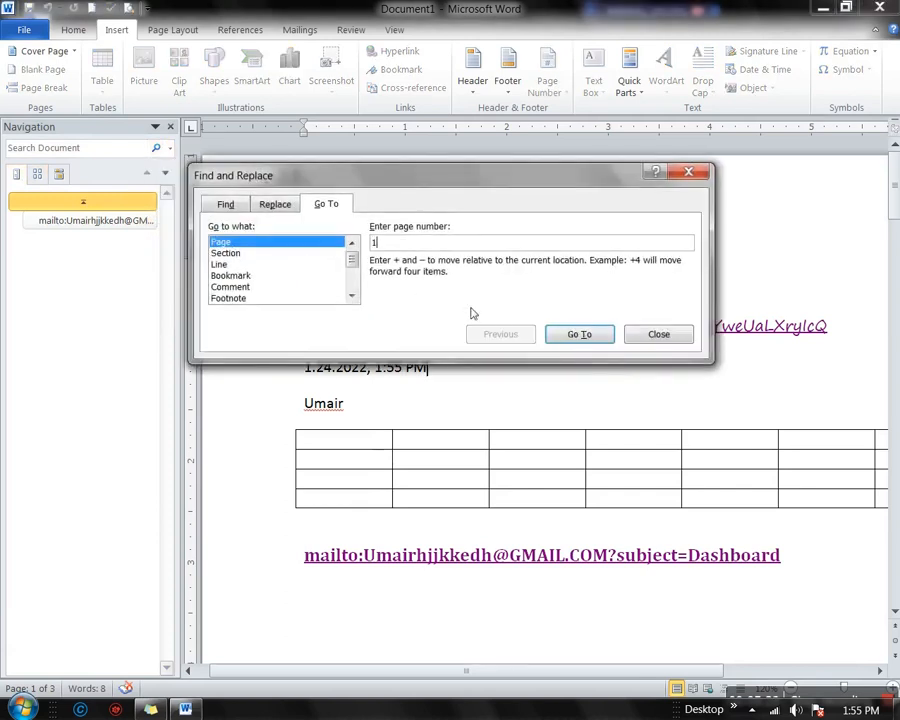
pyautogui.click(588, 341)
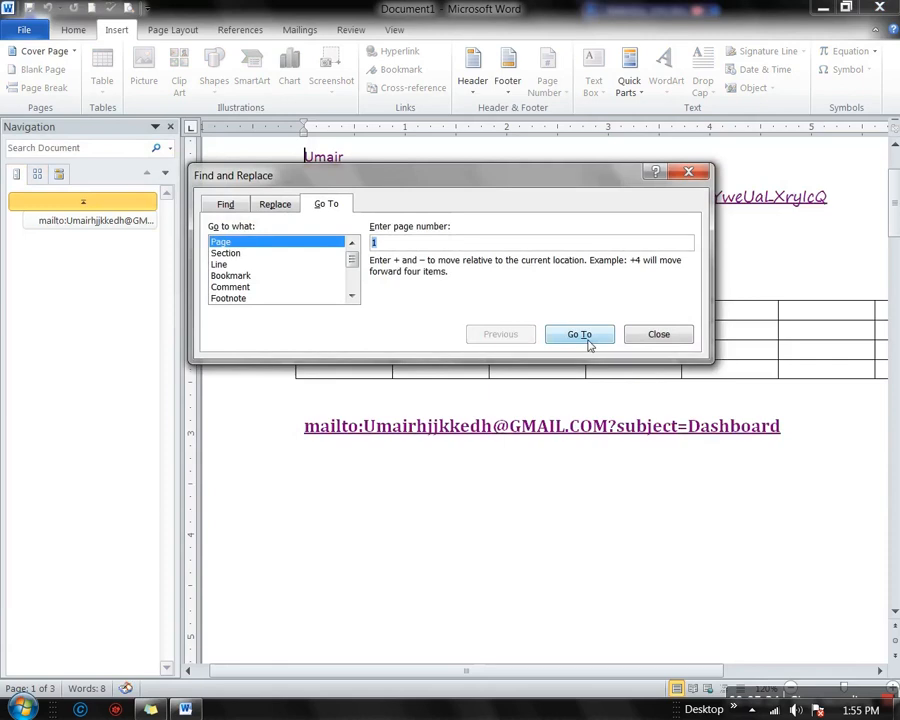
pyautogui.click(643, 340)
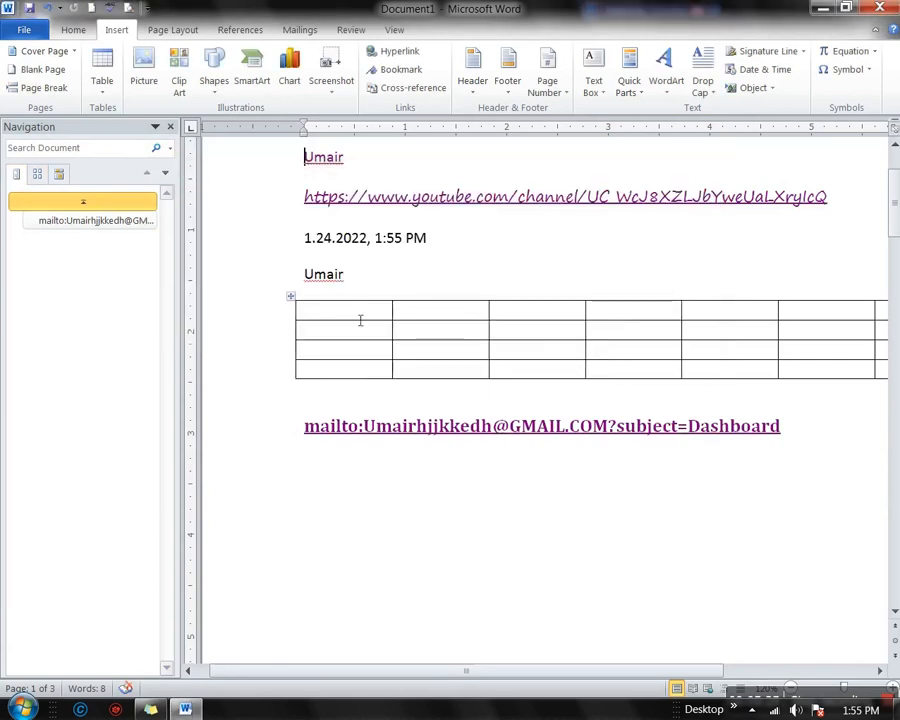
pyautogui.click(169, 131)
pyautogui.scroll(-4, 288, 355)
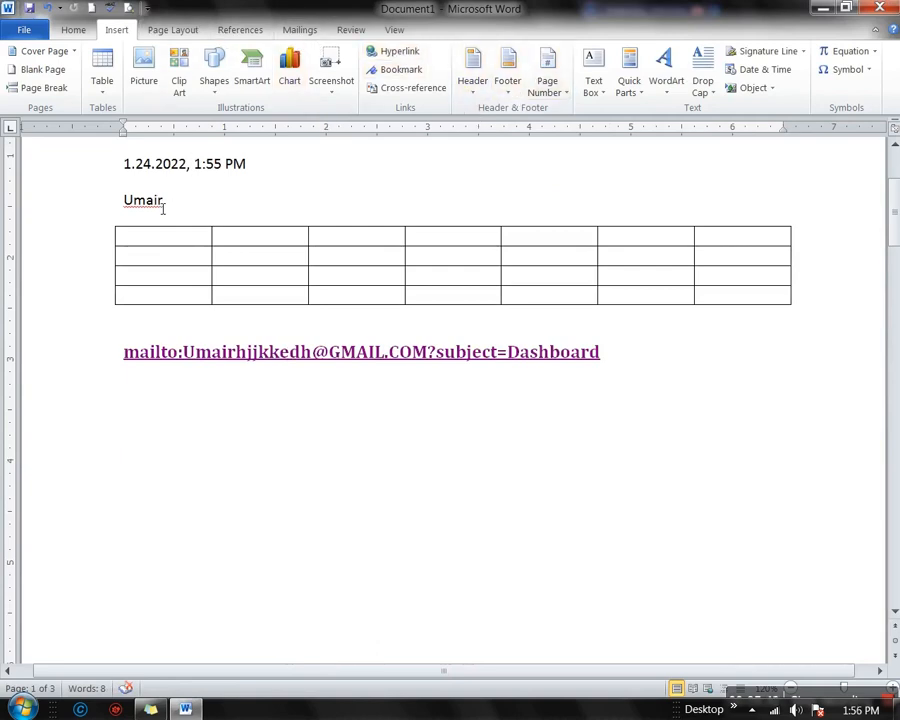
# Reopen the page header, check the footer and page number box, then close header and footer editing
pyautogui.scroll(4, 332, 249)
pyautogui.doubleClick(278, 254)
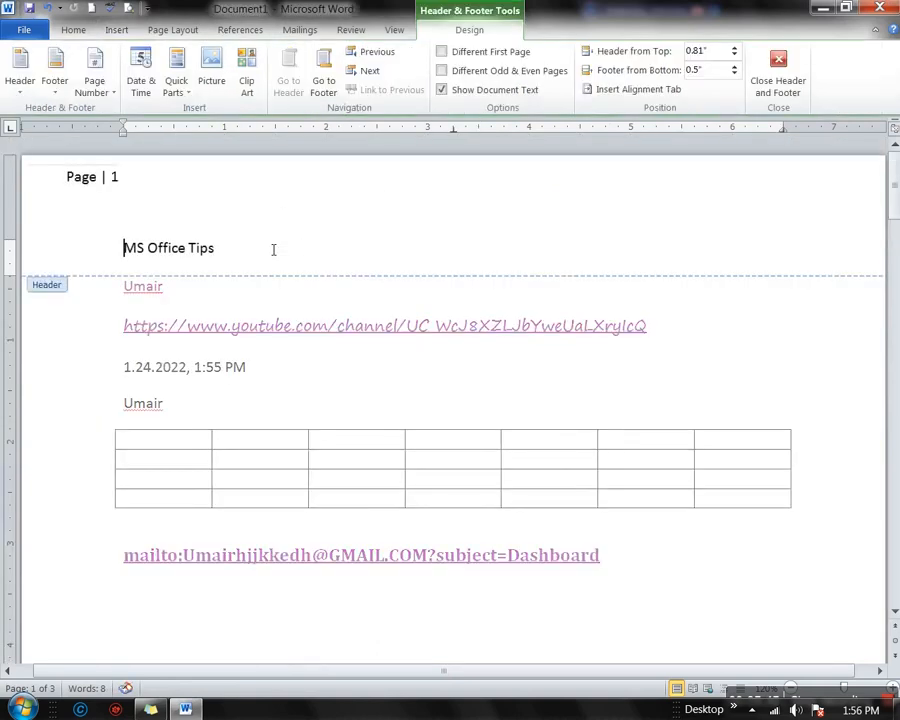
pyautogui.click(322, 88)
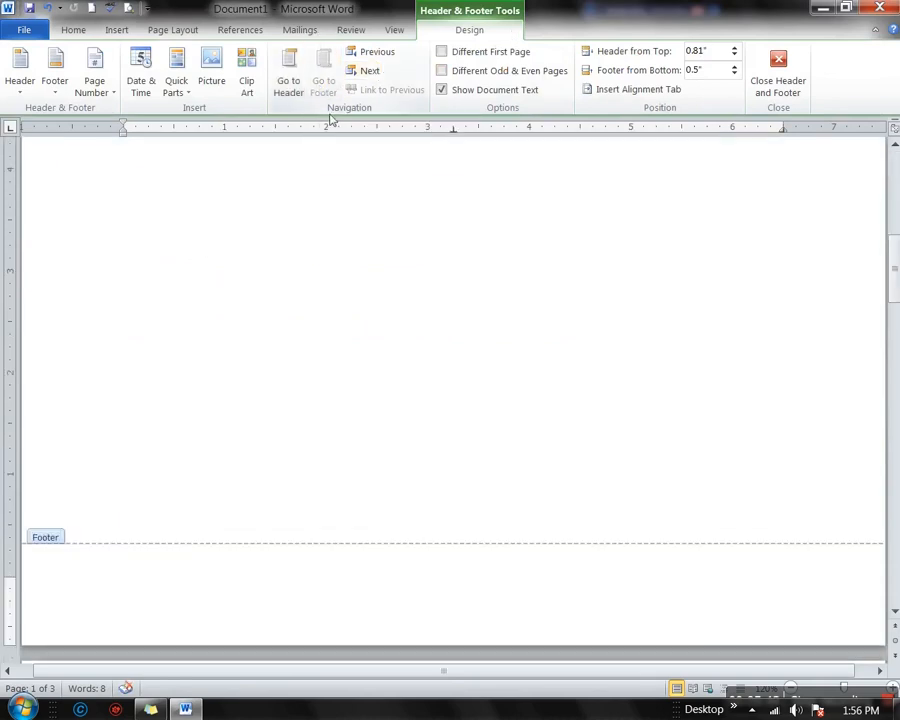
pyautogui.click(292, 88)
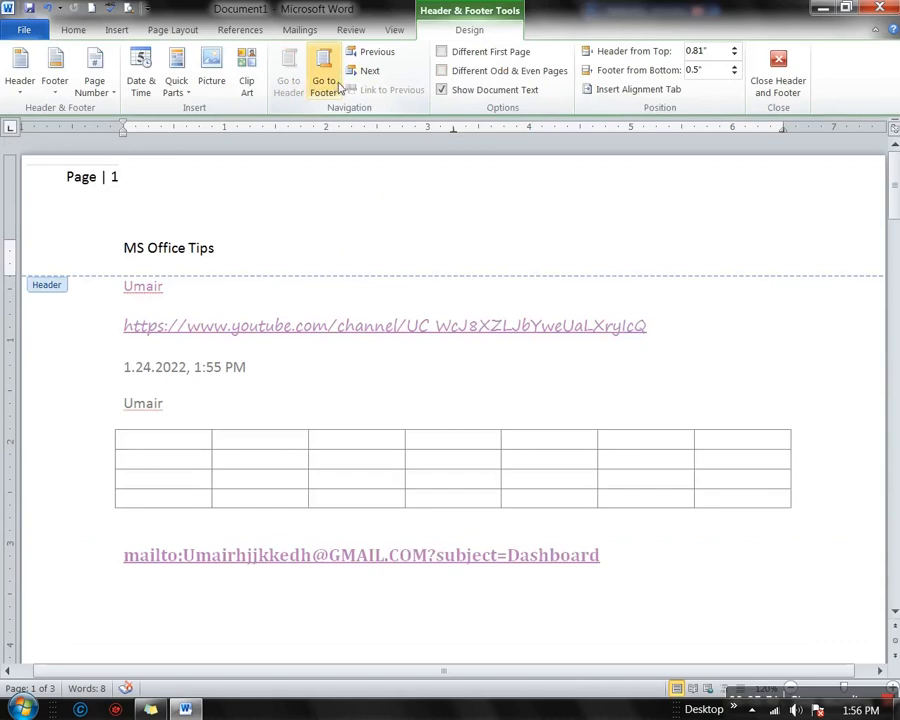
pyautogui.click(325, 84)
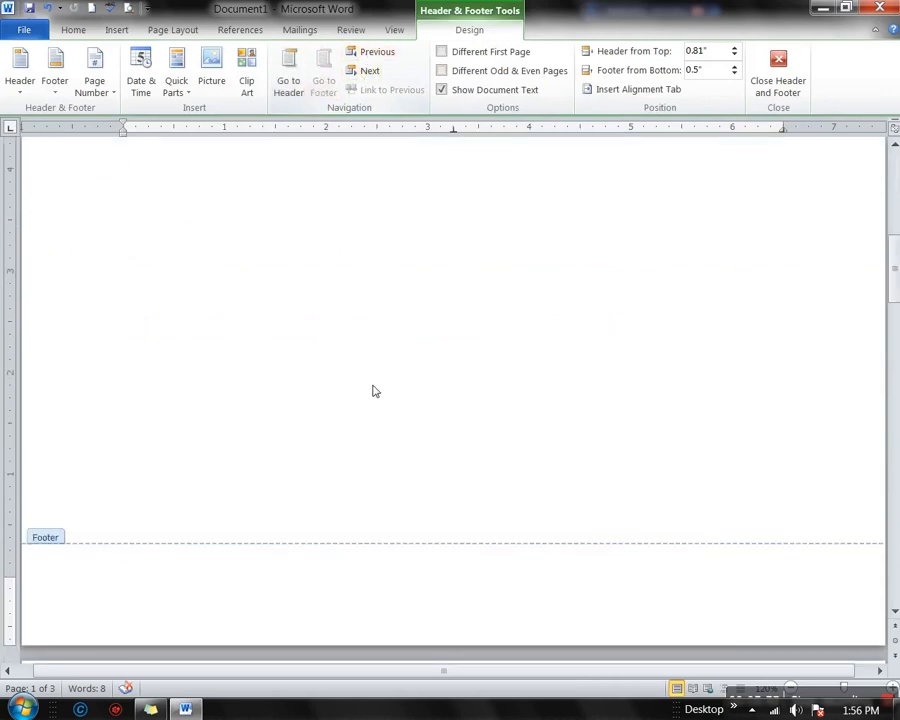
pyautogui.scroll(10, 374, 390)
pyautogui.click(280, 268)
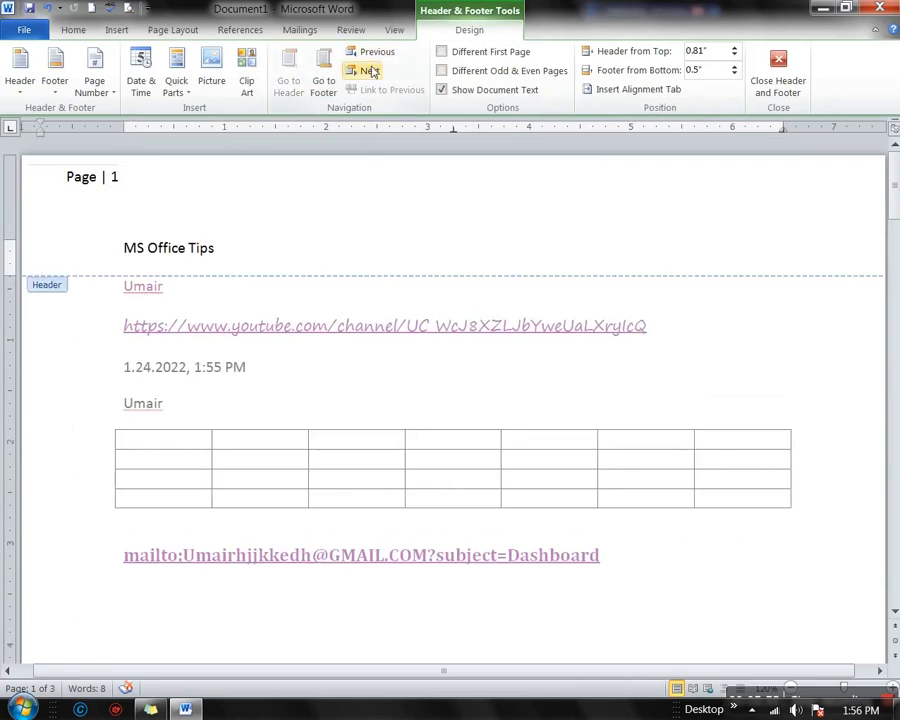
pyautogui.click(118, 190)
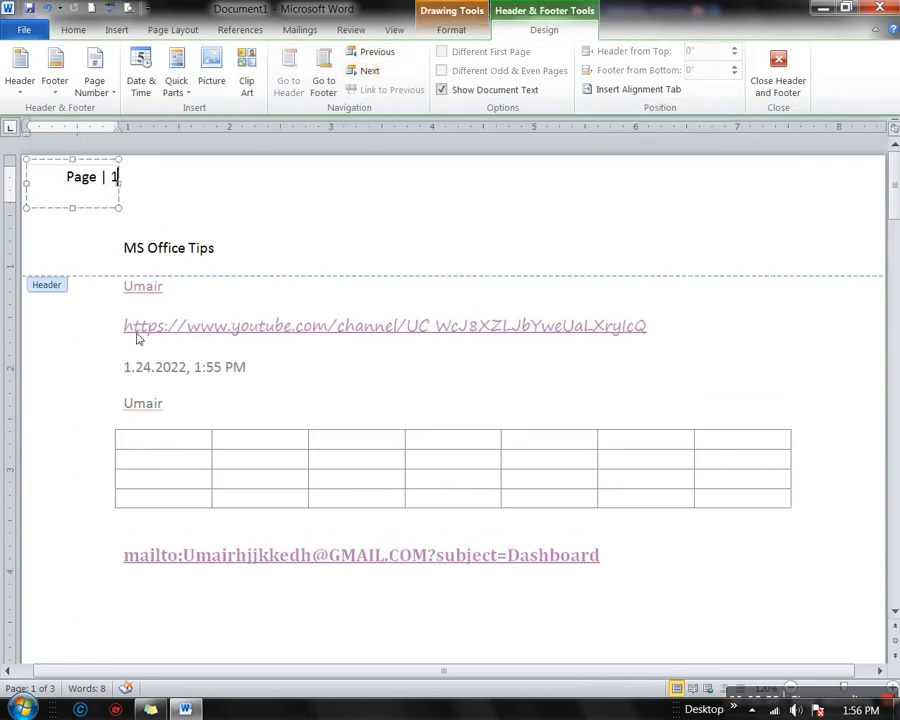
pyautogui.doubleClick(370, 392)
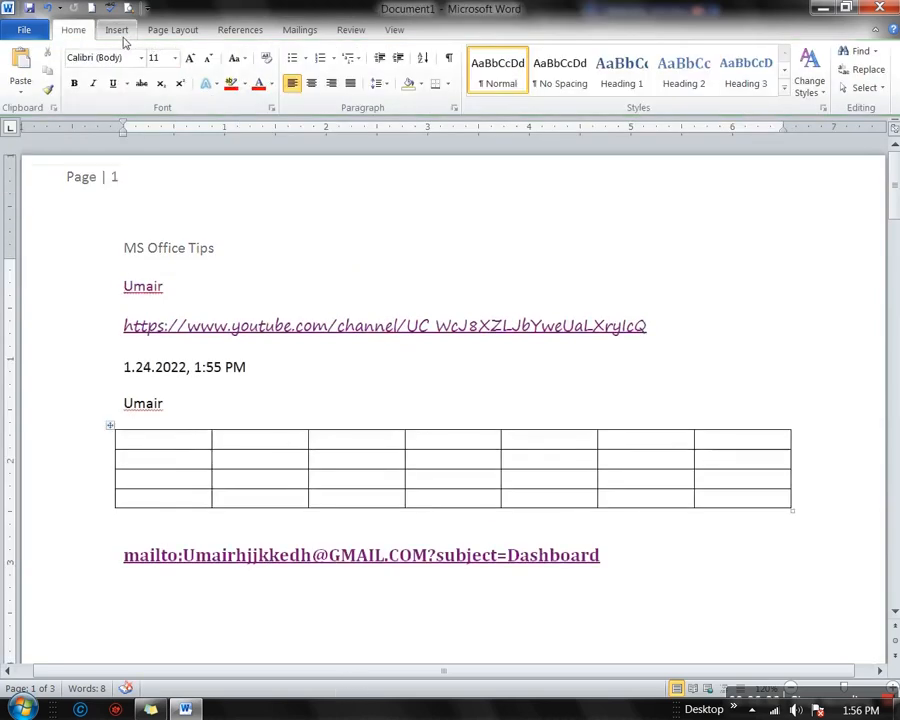
# Scroll through the pages and bring up the Insert ribbon commands
pyautogui.scroll(-20, 343, 353)
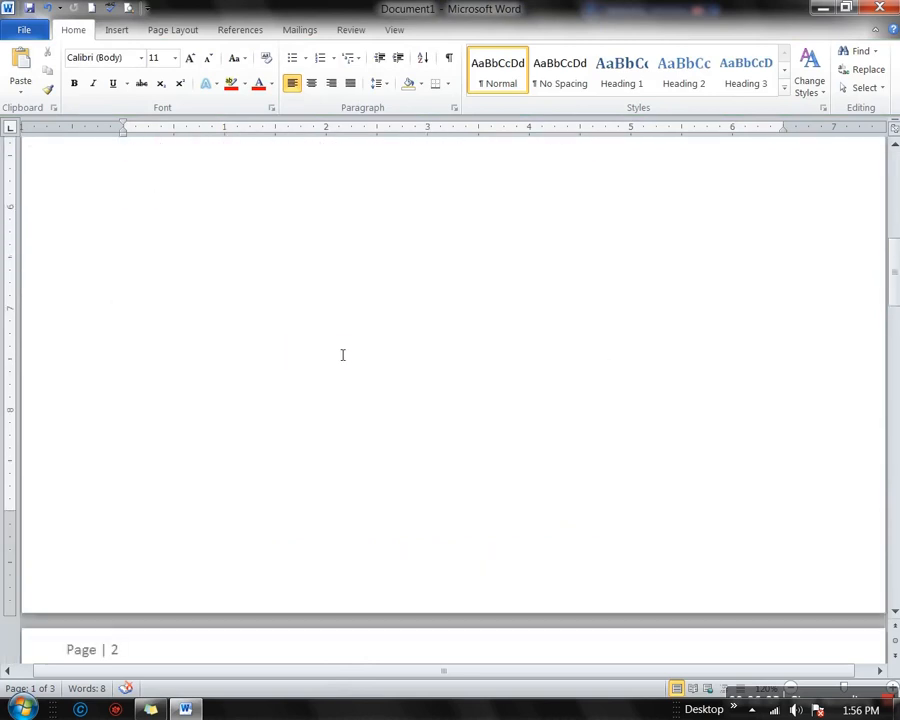
pyautogui.scroll(-10, 342, 355)
pyautogui.scroll(3, 340, 350)
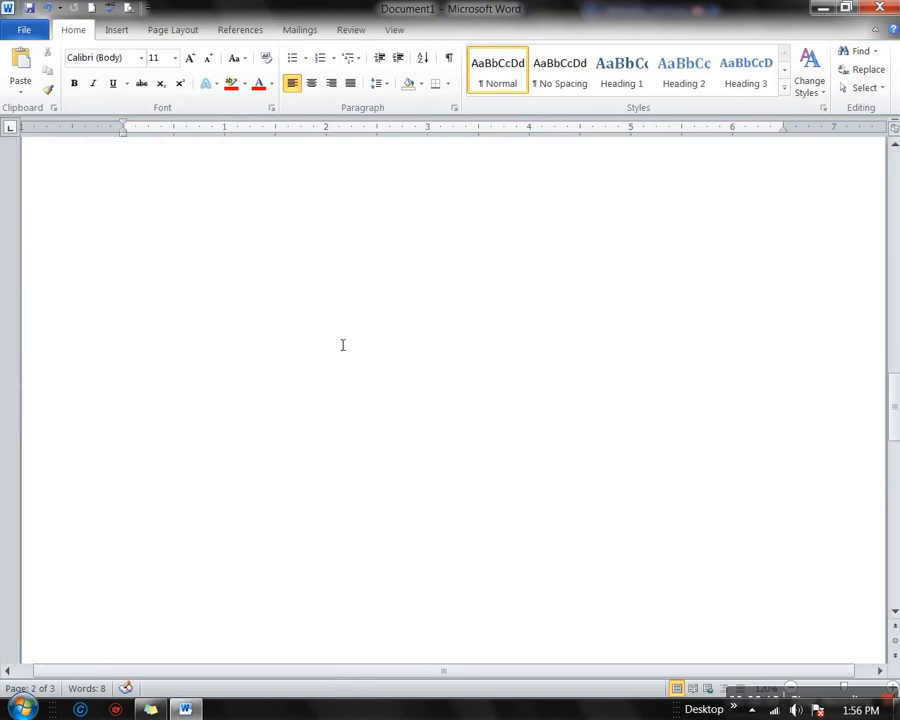
pyautogui.scroll(20, 342, 345)
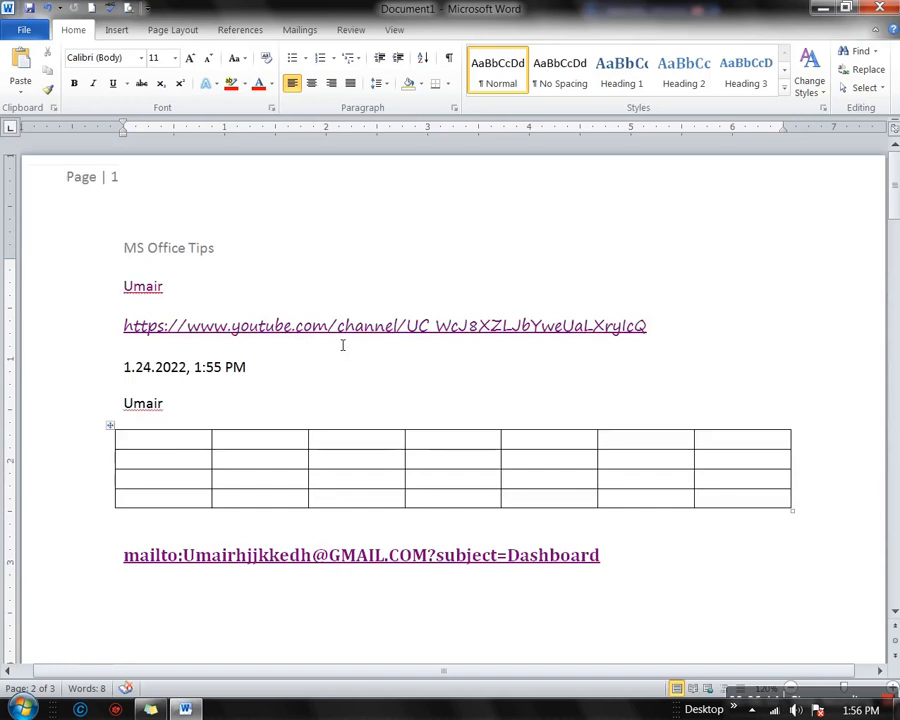
pyautogui.click(116, 30)
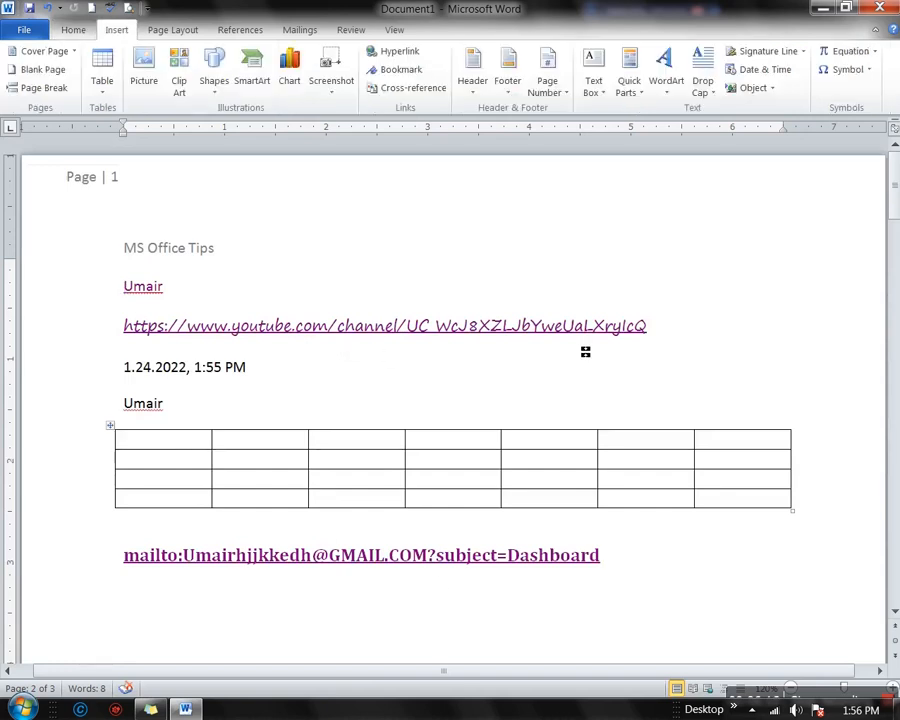
# Insert the Blank (Three Columns) footer and select its left placeholder
pyautogui.click(508, 88)
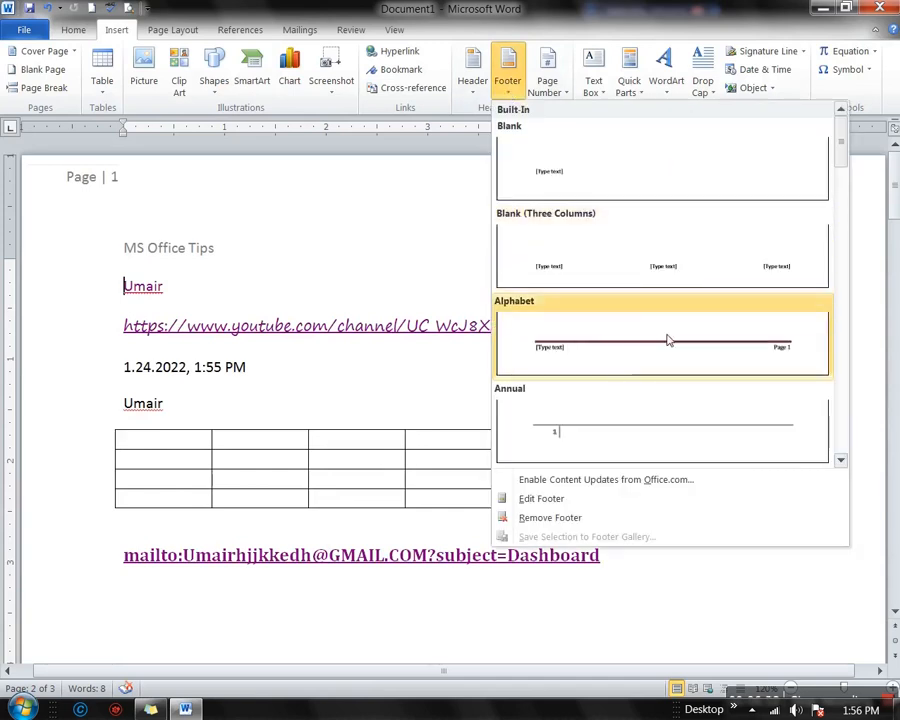
pyautogui.scroll(-8, 674, 358)
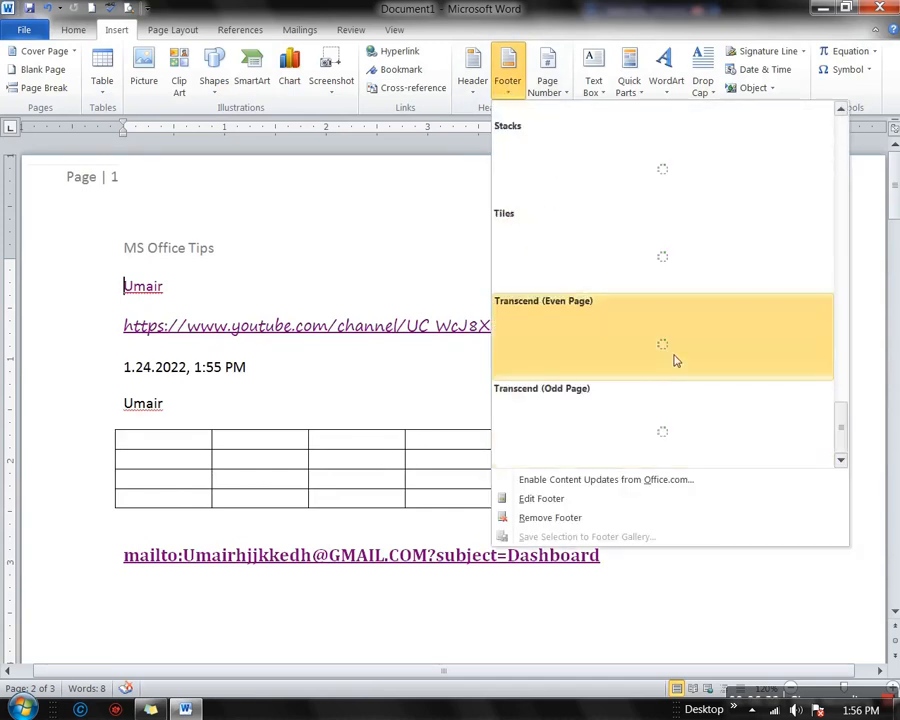
pyautogui.scroll(8, 674, 358)
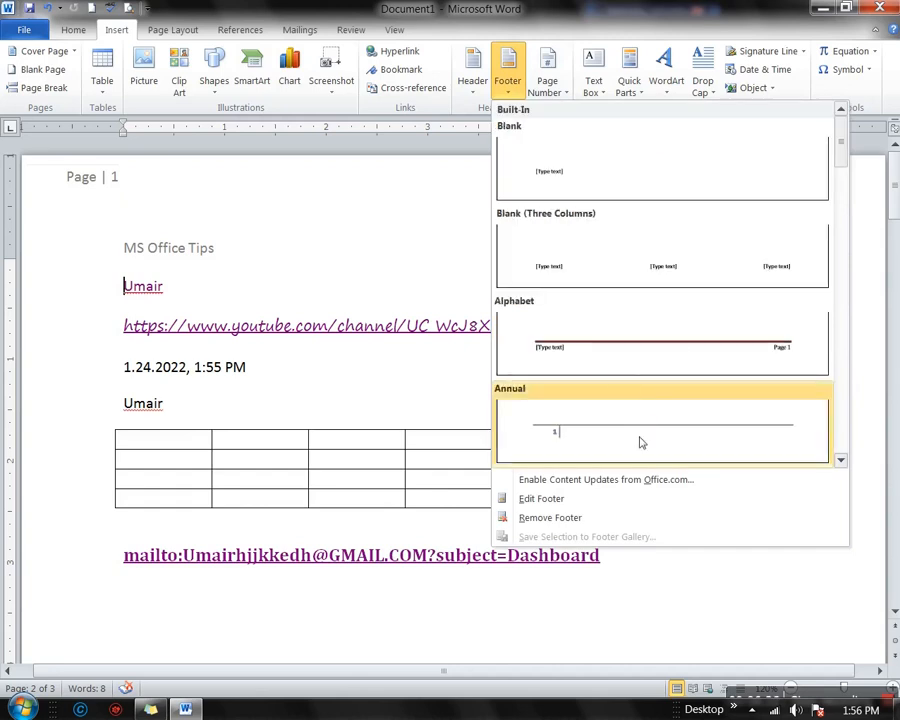
pyautogui.click(619, 268)
pyautogui.click(168, 590)
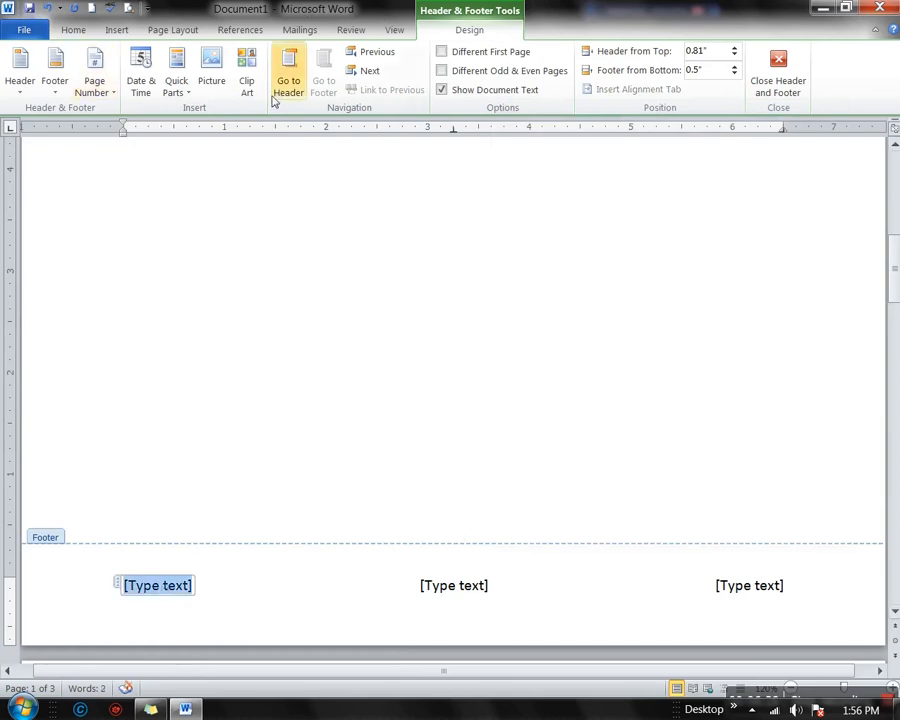
# Insert the date in the 24-Jan-22 format into the left footer slot
pyautogui.click(141, 82)
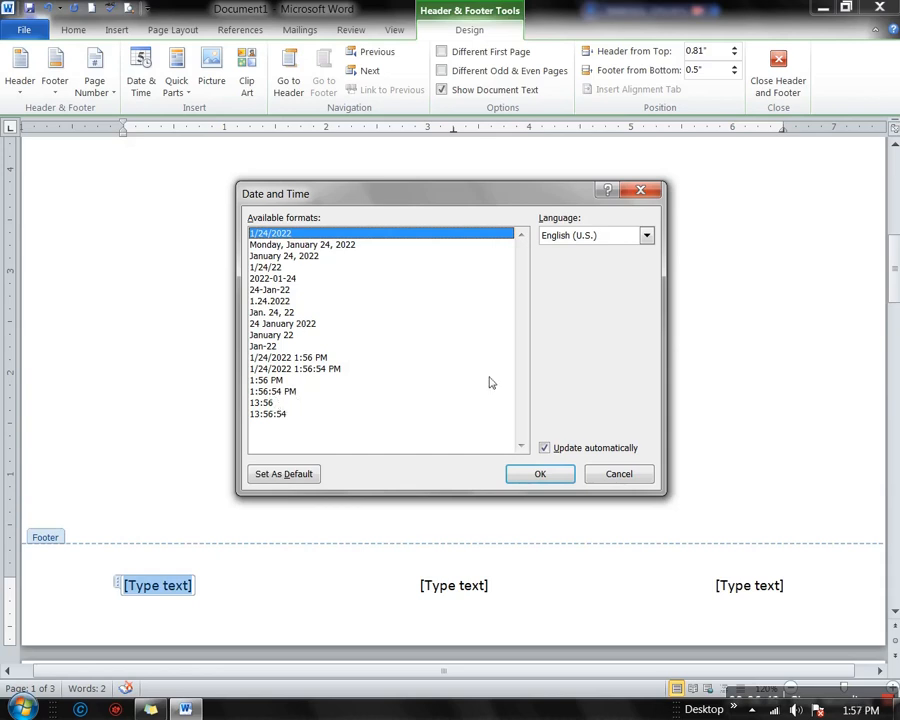
pyautogui.click(289, 279)
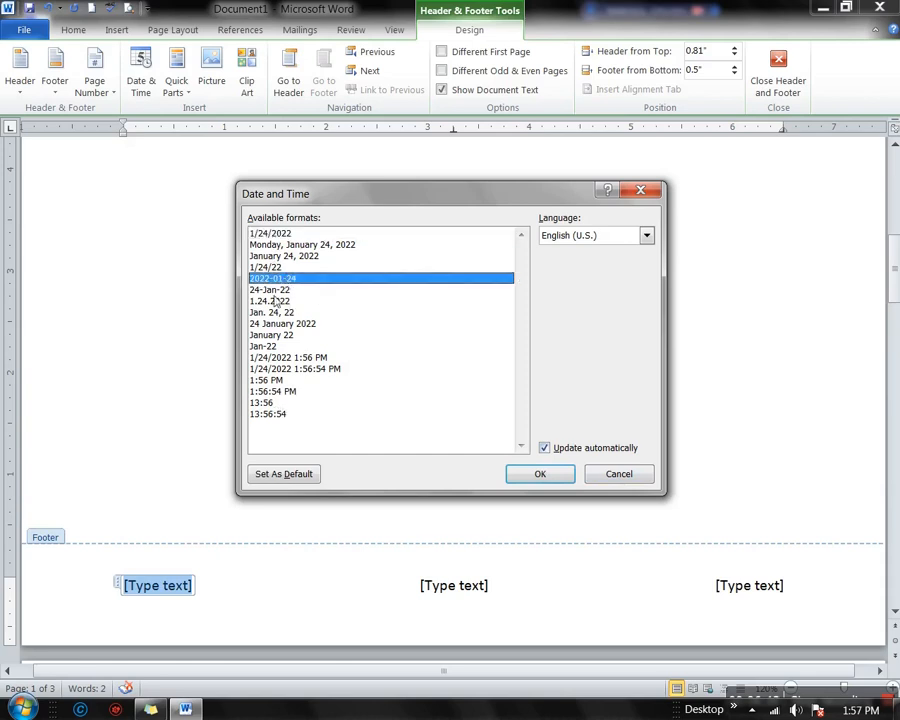
pyautogui.click(276, 291)
pyautogui.click(538, 475)
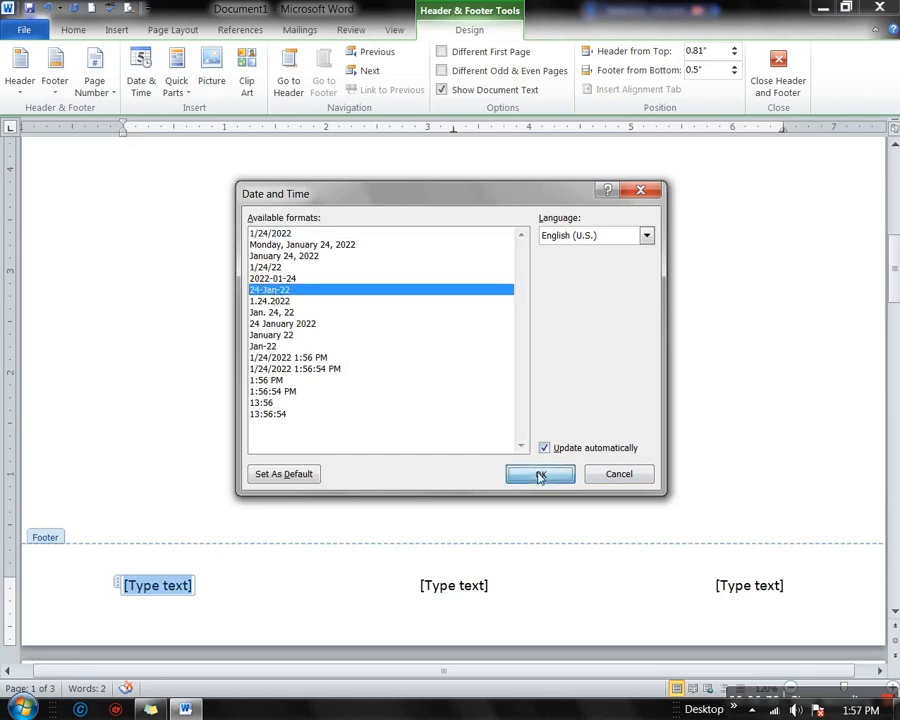
pyautogui.click(158, 585)
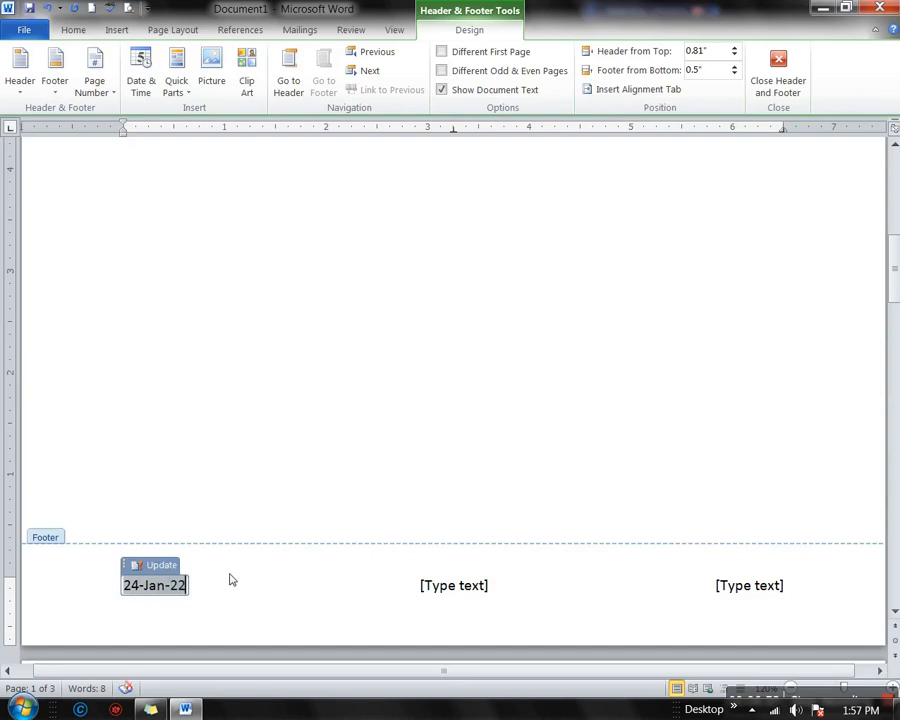
pyautogui.scroll(4, 230, 580)
pyautogui.scroll(-4, 250, 541)
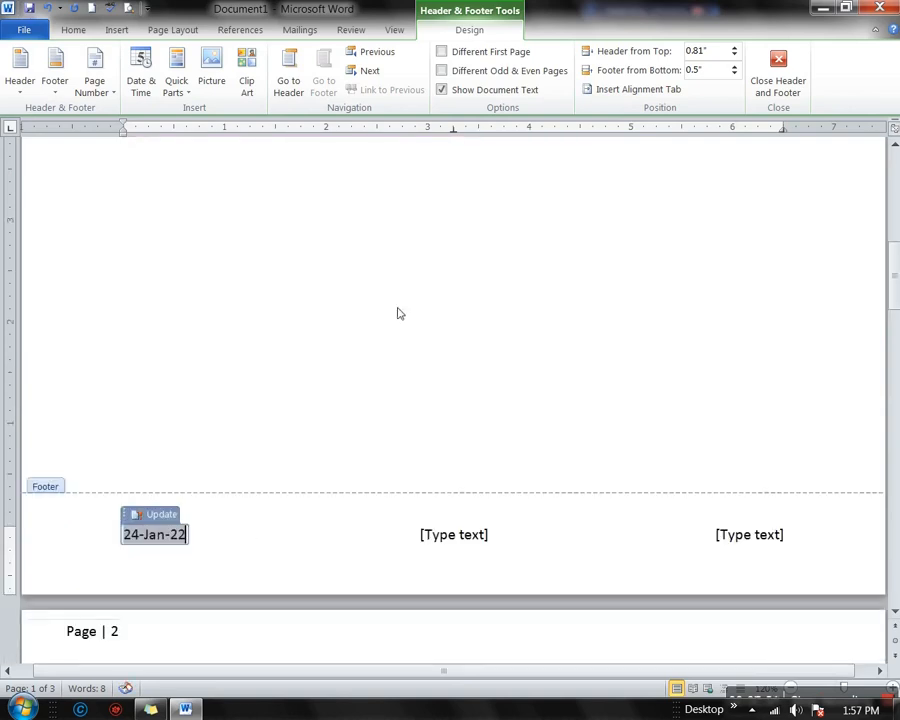
# Reopen the header and turn on Different First Page
pyautogui.doubleClick(443, 53)
pyautogui.scroll(8, 463, 412)
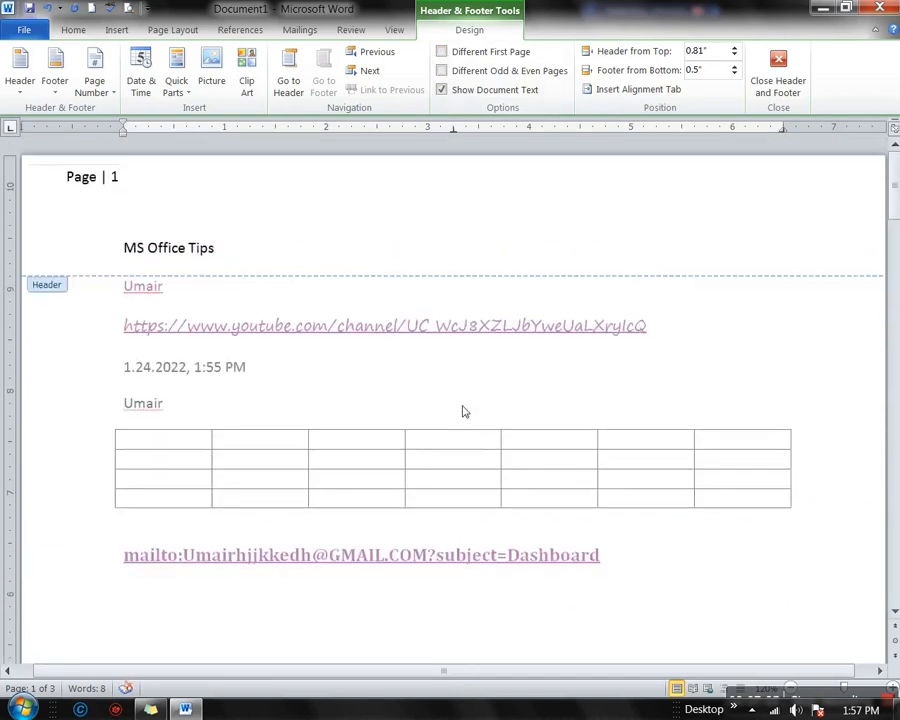
pyautogui.doubleClick(433, 373)
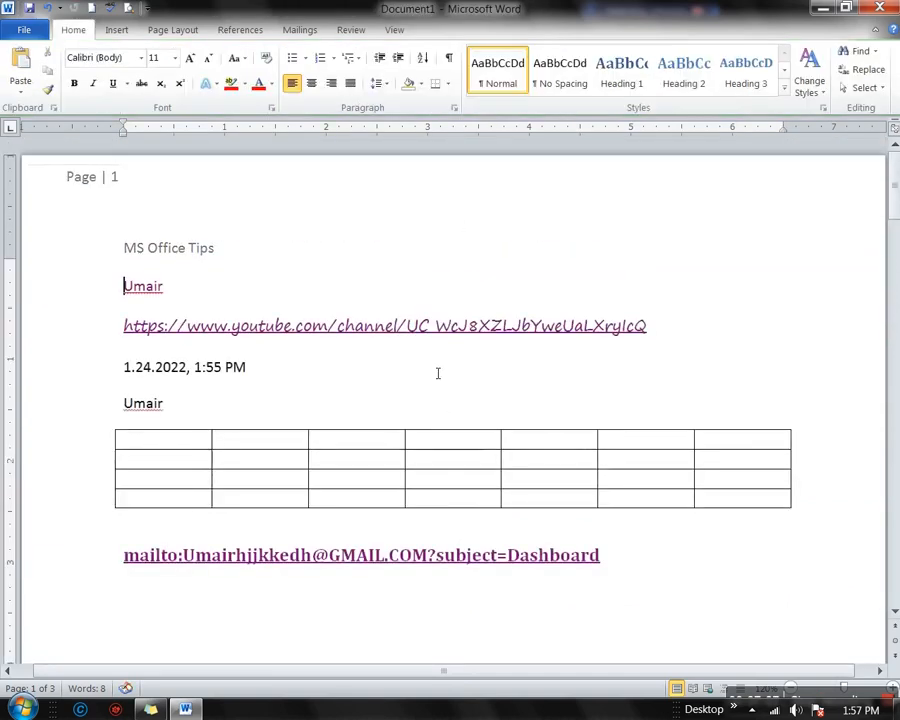
pyautogui.doubleClick(190, 245)
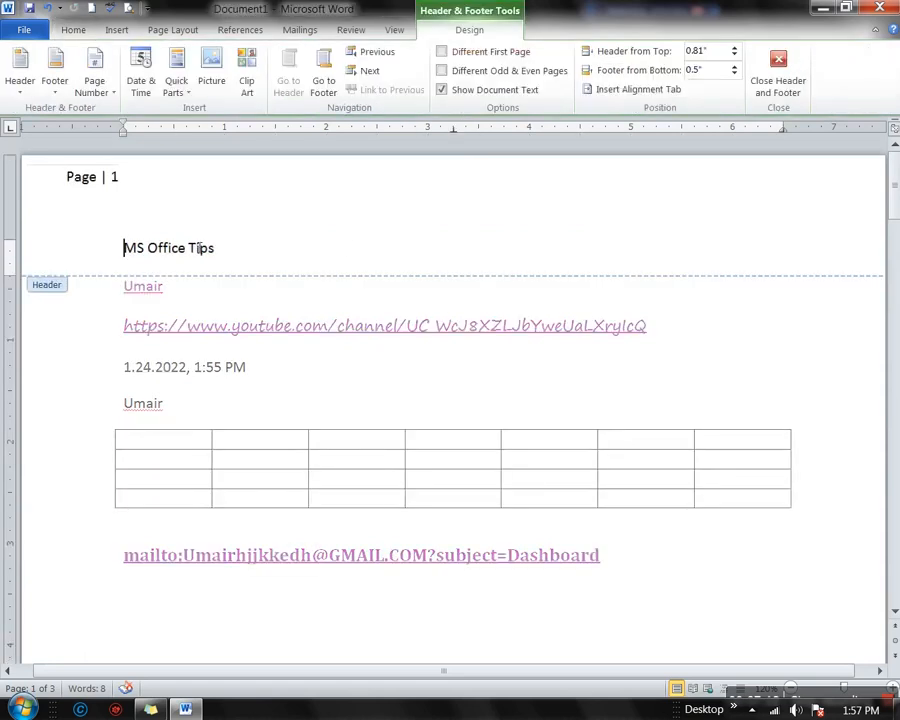
pyautogui.click(450, 57)
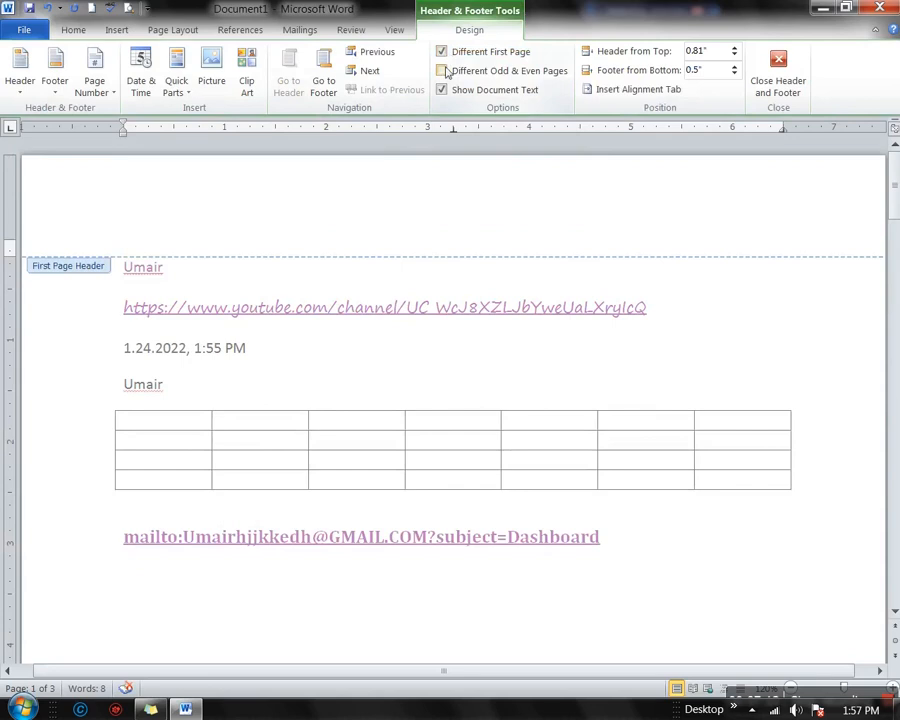
# Check that page 2's header still shows the Page | 2 box and MS Office Tips
pyautogui.scroll(-10, 366, 482)
pyautogui.scroll(-5, 370, 485)
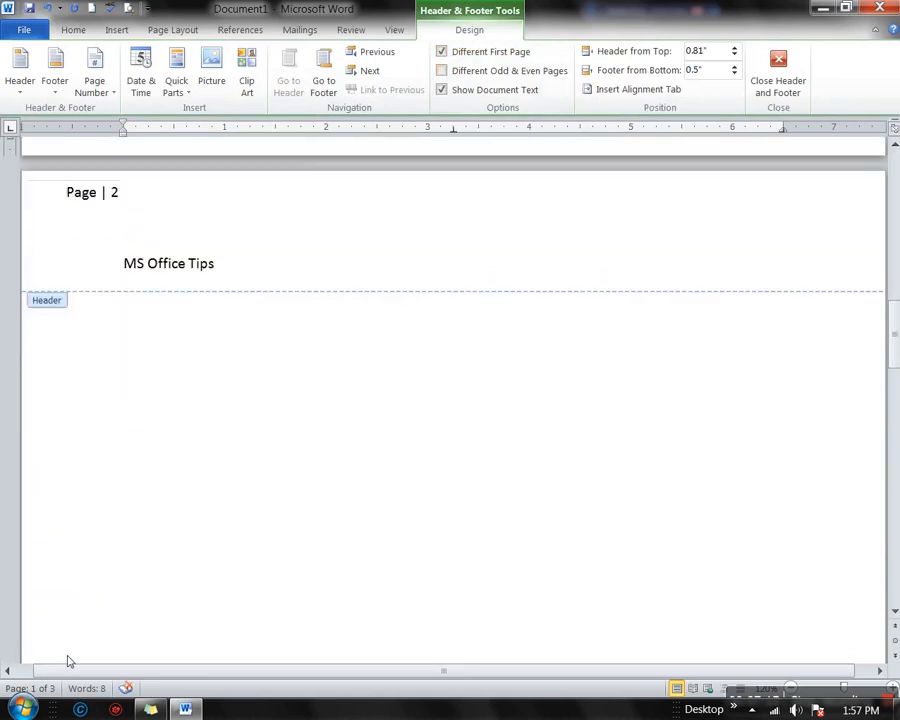
pyautogui.scroll(19, 116, 594)
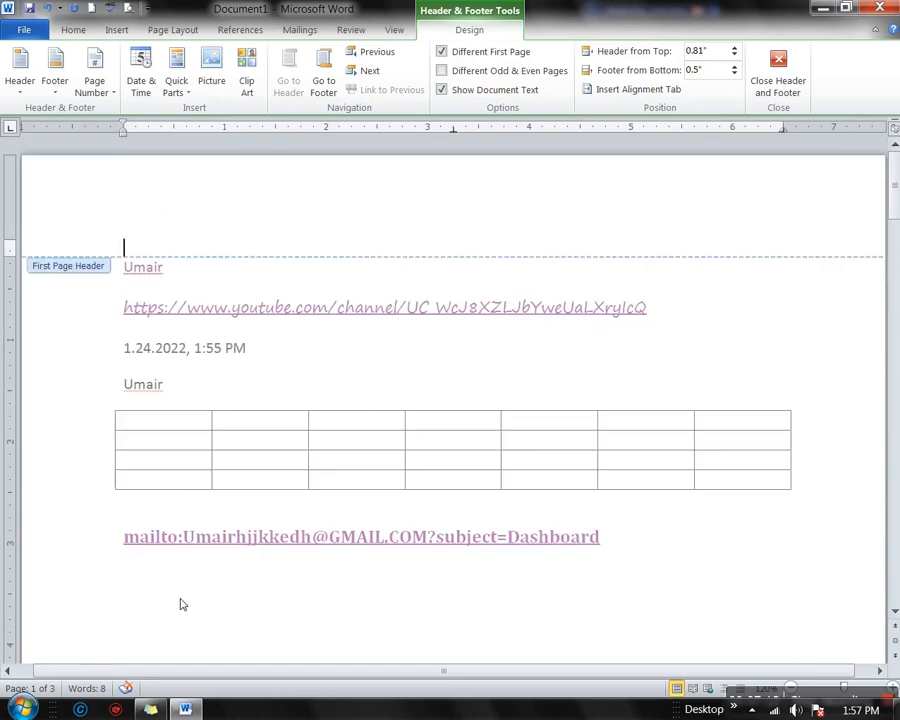
pyautogui.scroll(-17, 182, 604)
pyautogui.scroll(3, 169, 507)
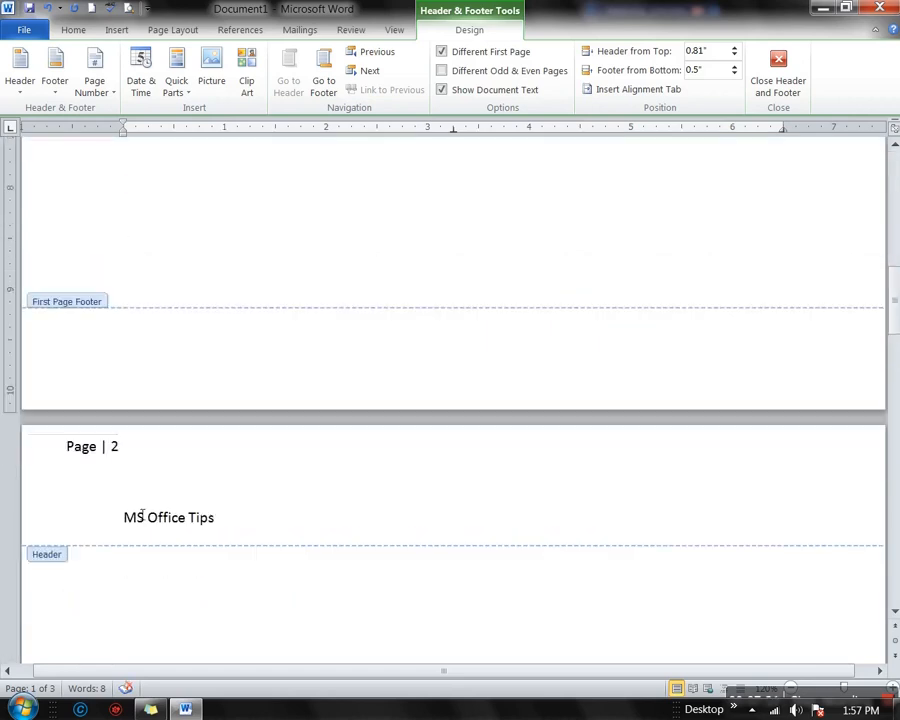
pyautogui.click(118, 450)
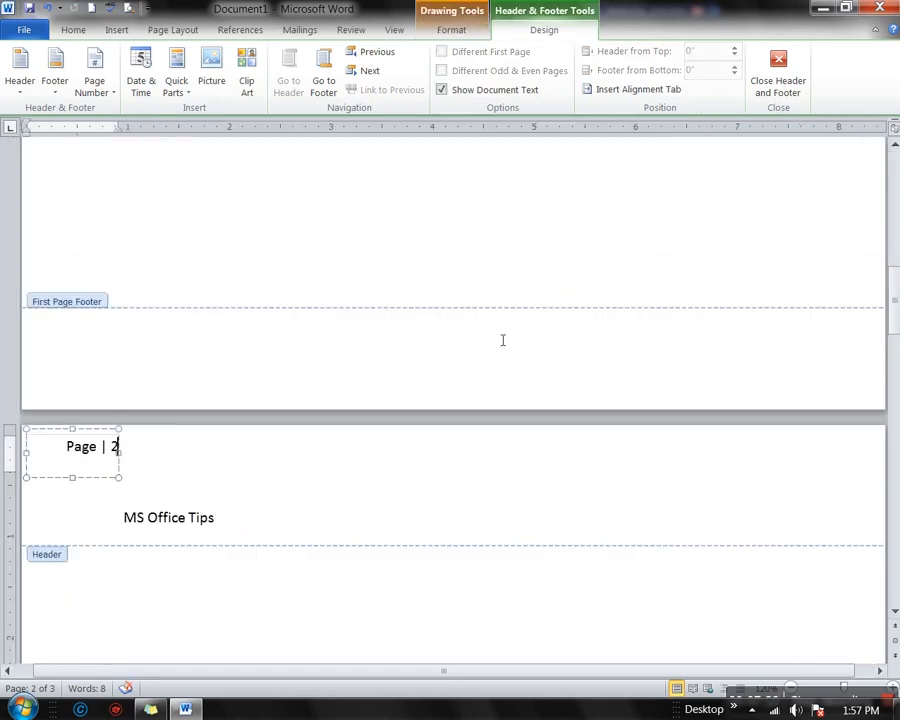
pyautogui.click(242, 514)
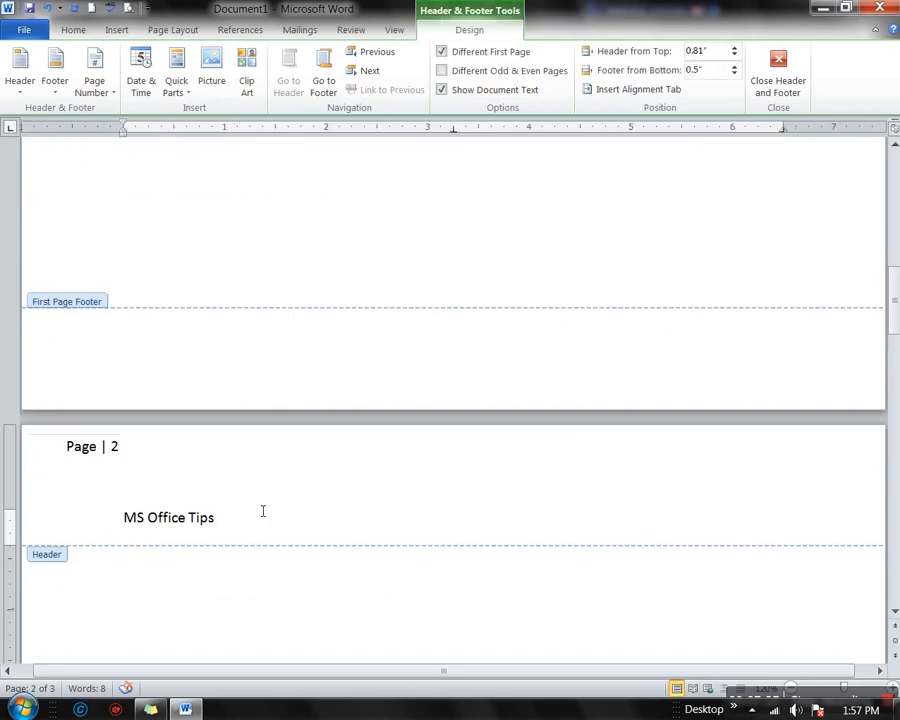
pyautogui.scroll(15, 258, 510)
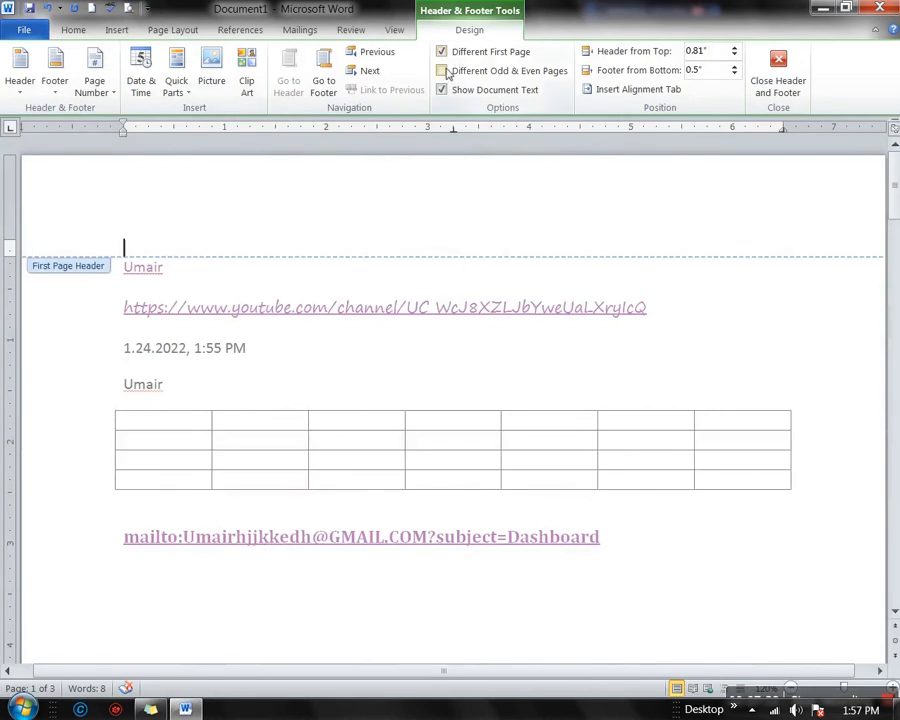
# Turn on Different Odd & Even Pages, review the pages, and return to the document body
pyautogui.click(443, 71)
pyautogui.scroll(-10, 445, 408)
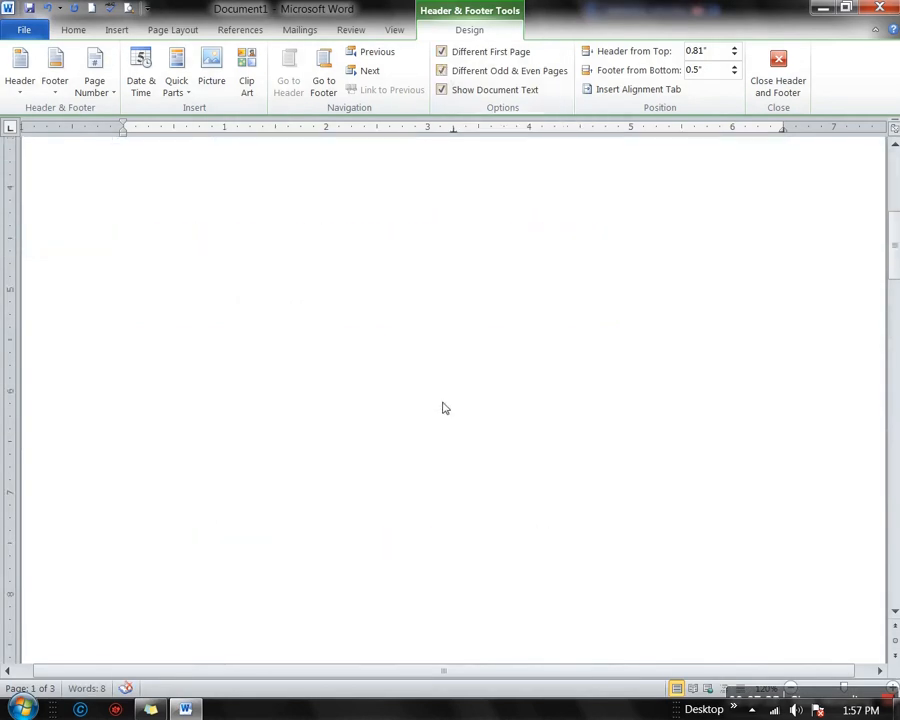
pyautogui.scroll(-15, 445, 408)
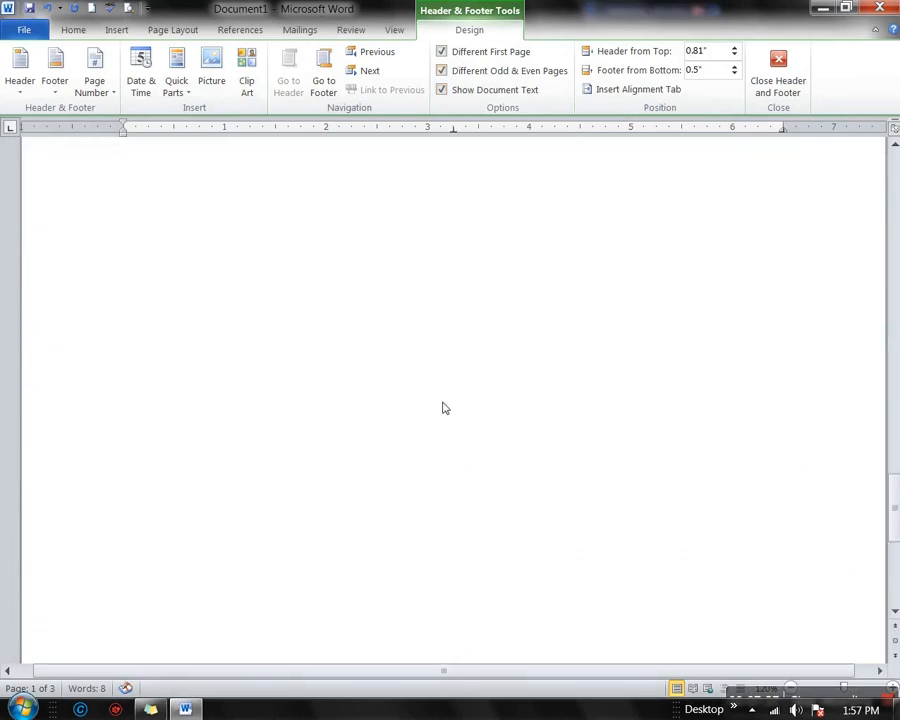
pyautogui.scroll(-5, 445, 408)
pyautogui.scroll(15, 445, 408)
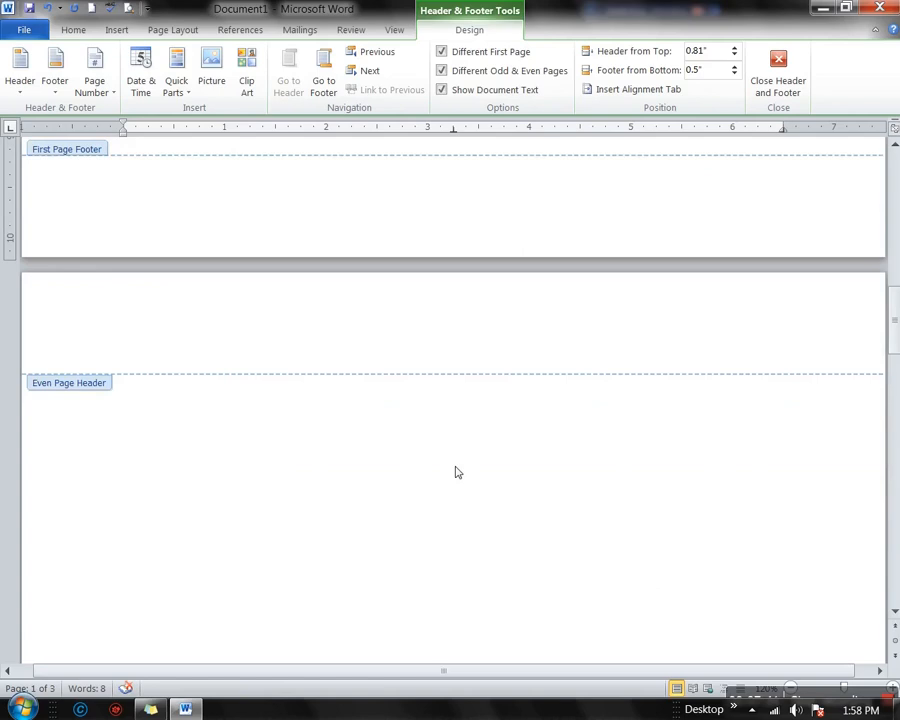
pyautogui.scroll(-5, 457, 472)
pyautogui.scroll(-15, 457, 472)
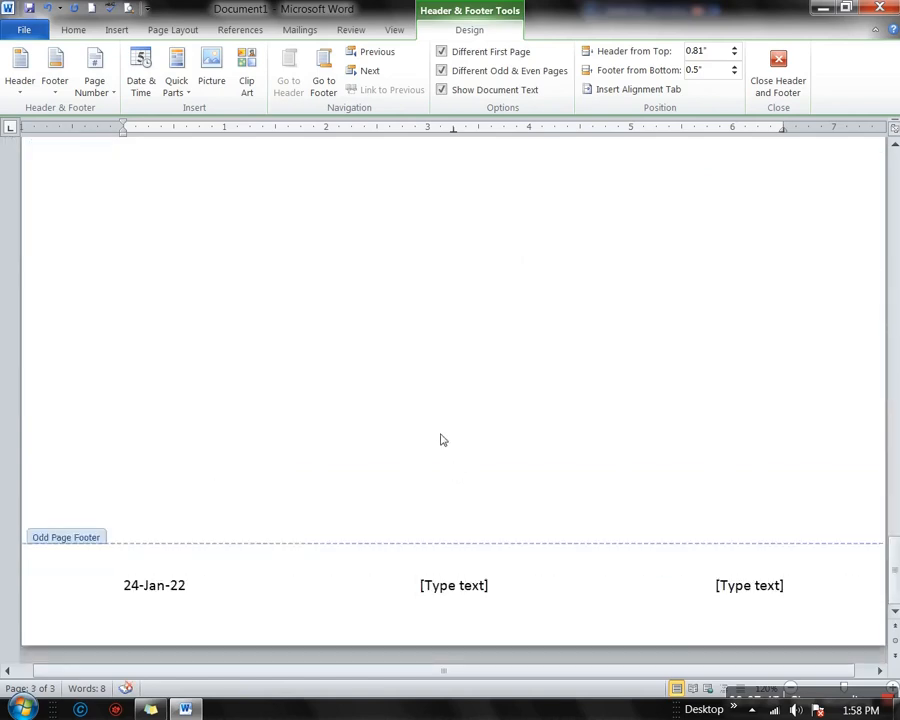
pyautogui.scroll(10, 443, 440)
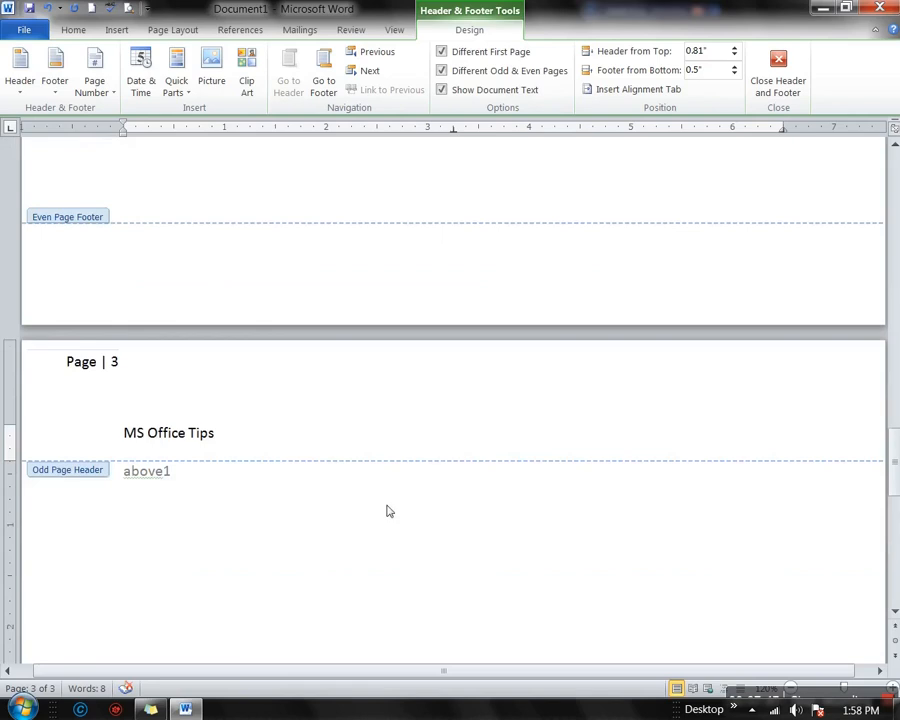
pyautogui.doubleClick(290, 542)
pyautogui.scroll(-10, 332, 592)
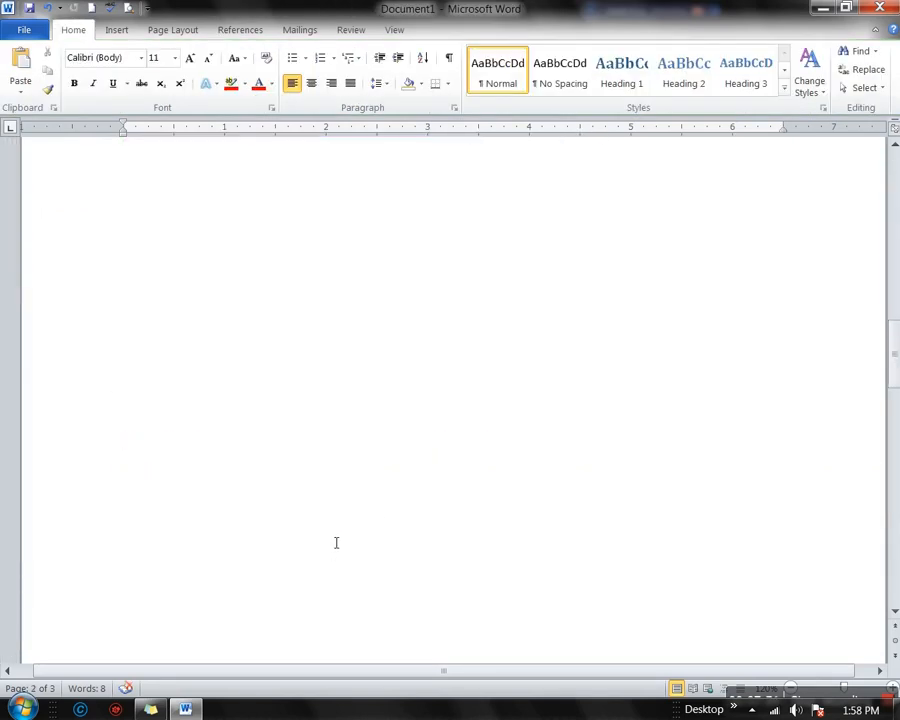
# Add new blank pages with Ctrl+Enter, creating page 5
pyautogui.scroll(-5, 336, 542)
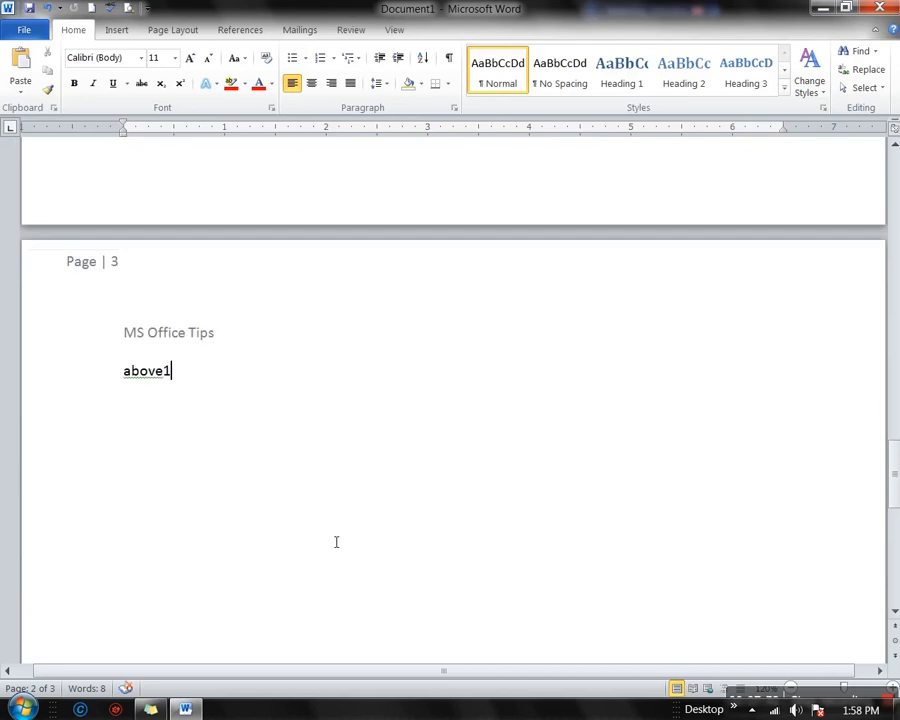
pyautogui.hotkey('ctrl', 'Return')
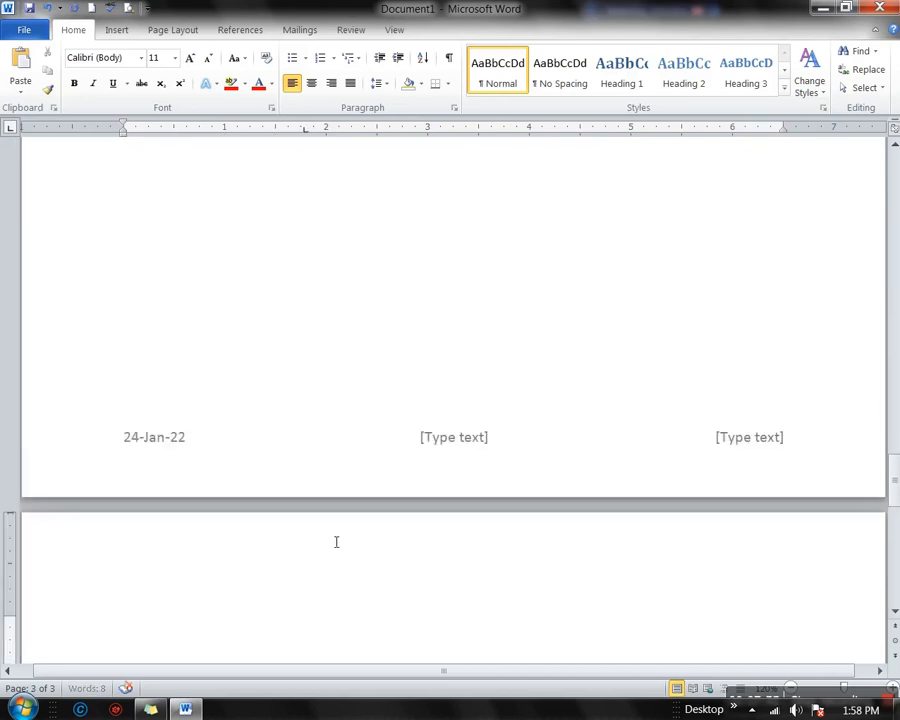
pyautogui.scroll(-5, 349, 555)
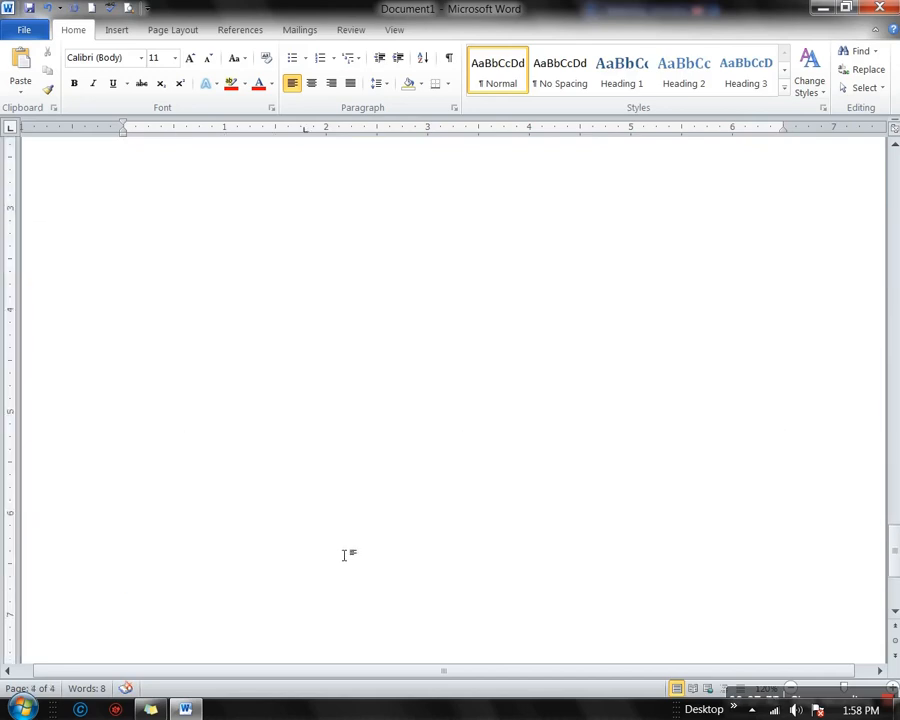
pyautogui.scroll(2, 157, 484)
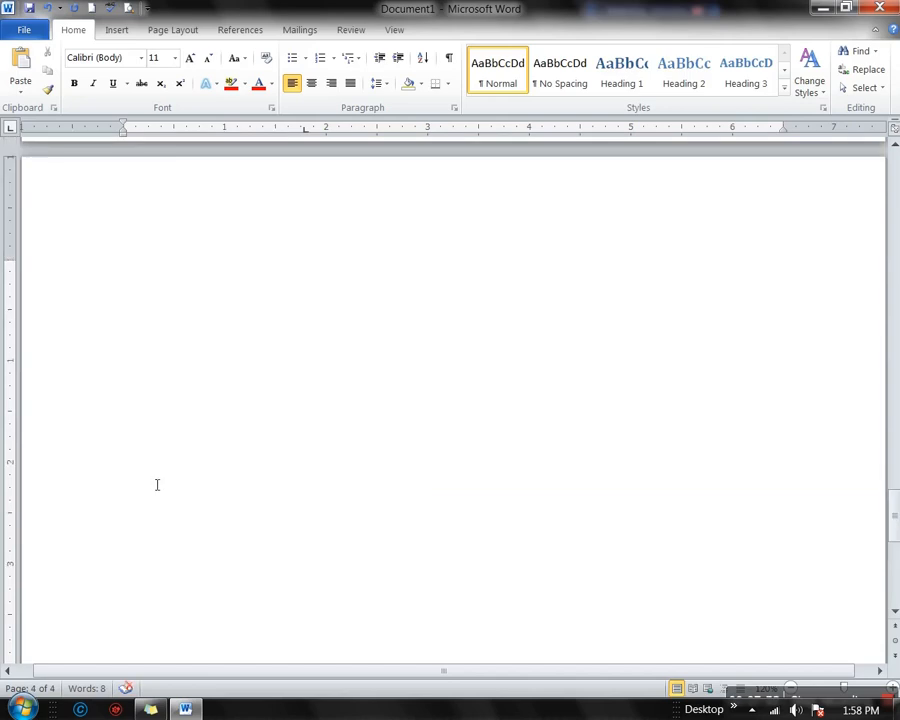
pyautogui.hotkey('ctrl', 'Return')
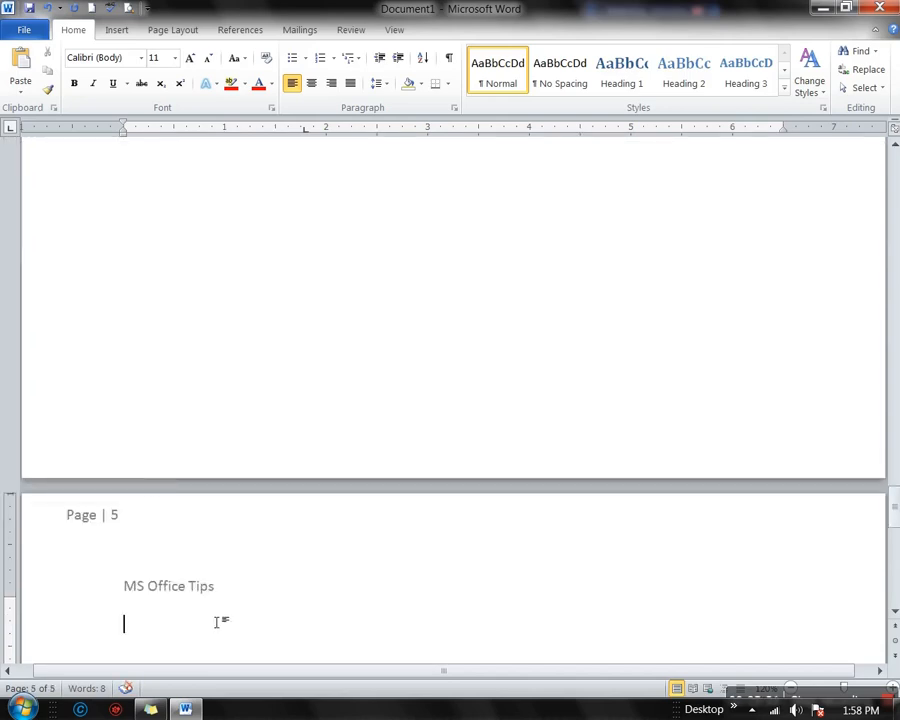
pyautogui.scroll(-5, 220, 597)
pyautogui.scroll(10, 222, 520)
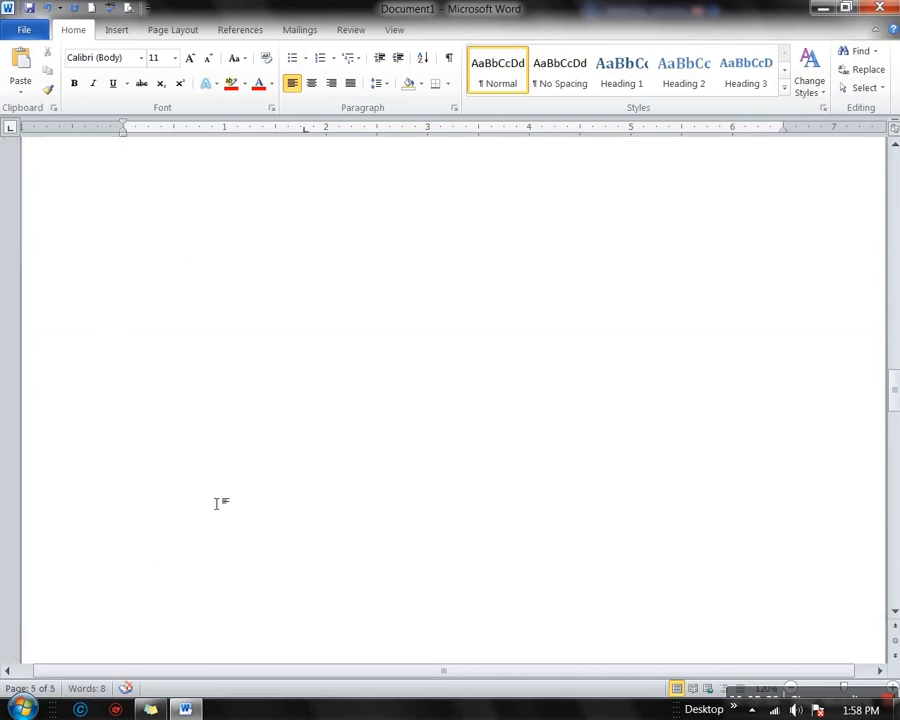
pyautogui.scroll(10, 217, 503)
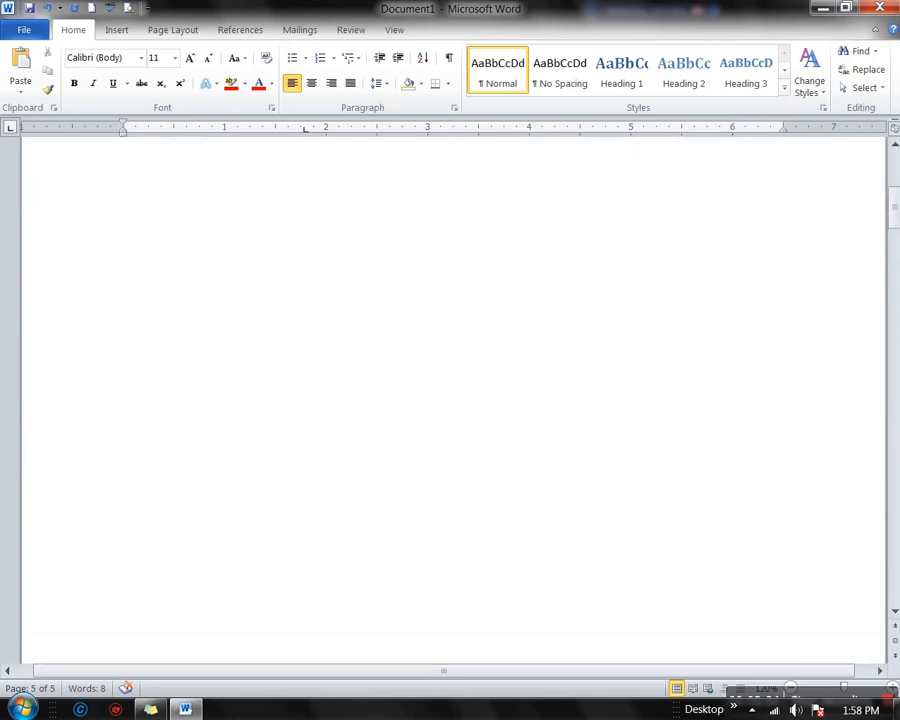
# Scroll back to page 1 and open its First Page Header for editing
pyautogui.click(118, 30)
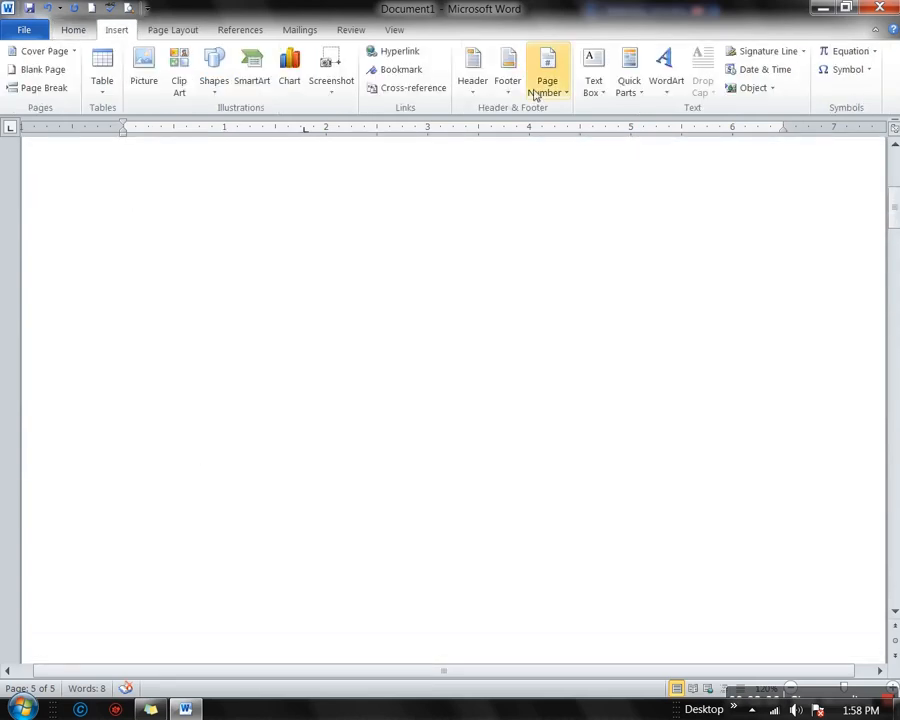
pyautogui.scroll(5, 375, 356)
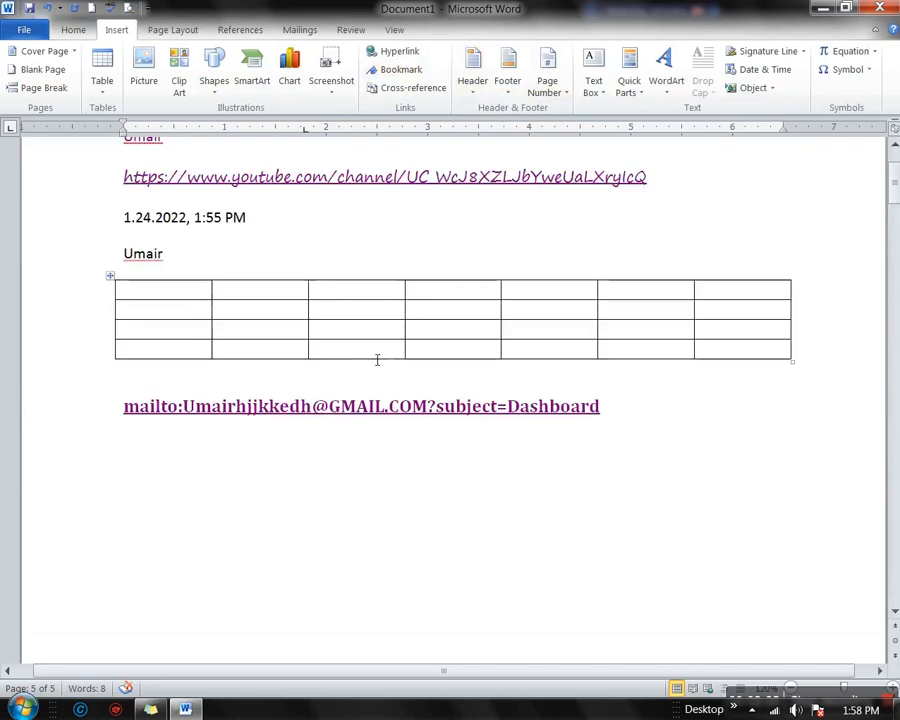
pyautogui.scroll(1, 362, 310)
pyautogui.doubleClick(353, 224)
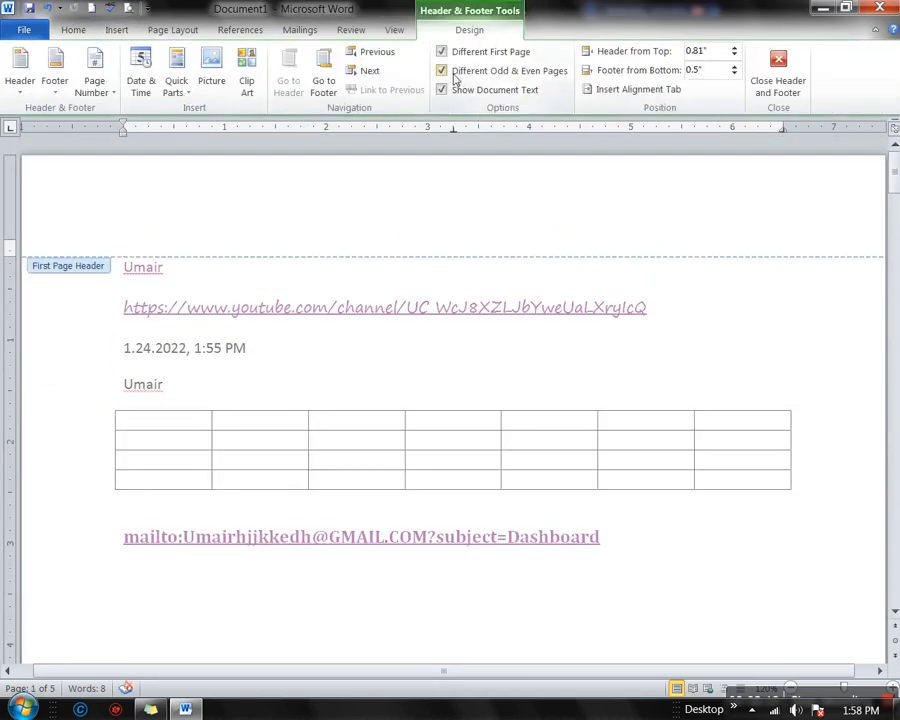
# Turn off Different Odd & Even Pages and set Header from Top to 1.3"
pyautogui.click(443, 72)
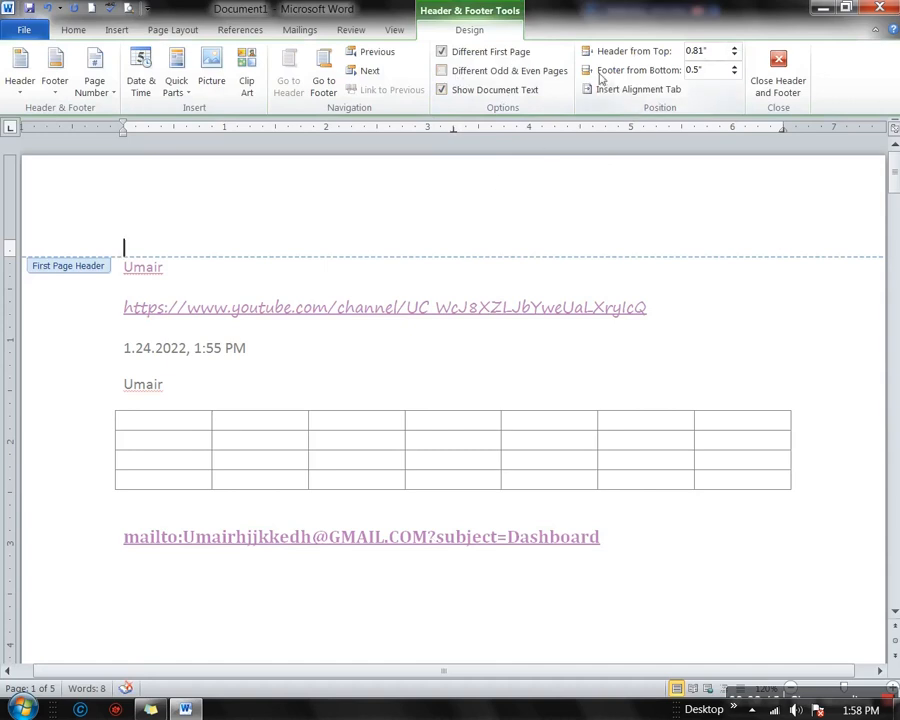
pyautogui.click(735, 48)
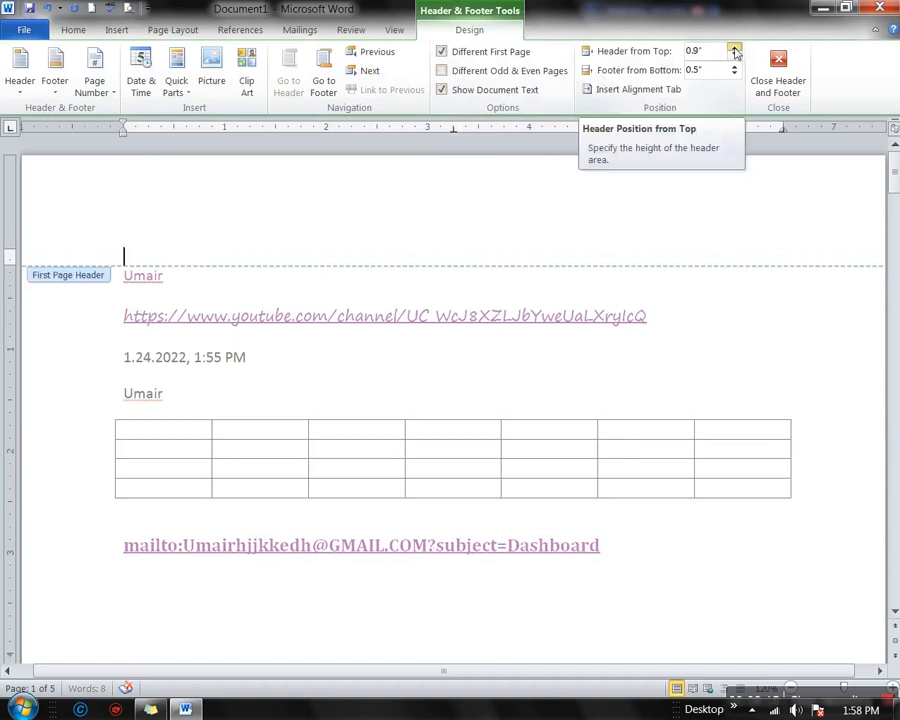
pyautogui.click(735, 48)
pyautogui.click(735, 48)
pyautogui.click(735, 48)
pyautogui.click(735, 48)
pyautogui.click(735, 48)
pyautogui.click(735, 48)
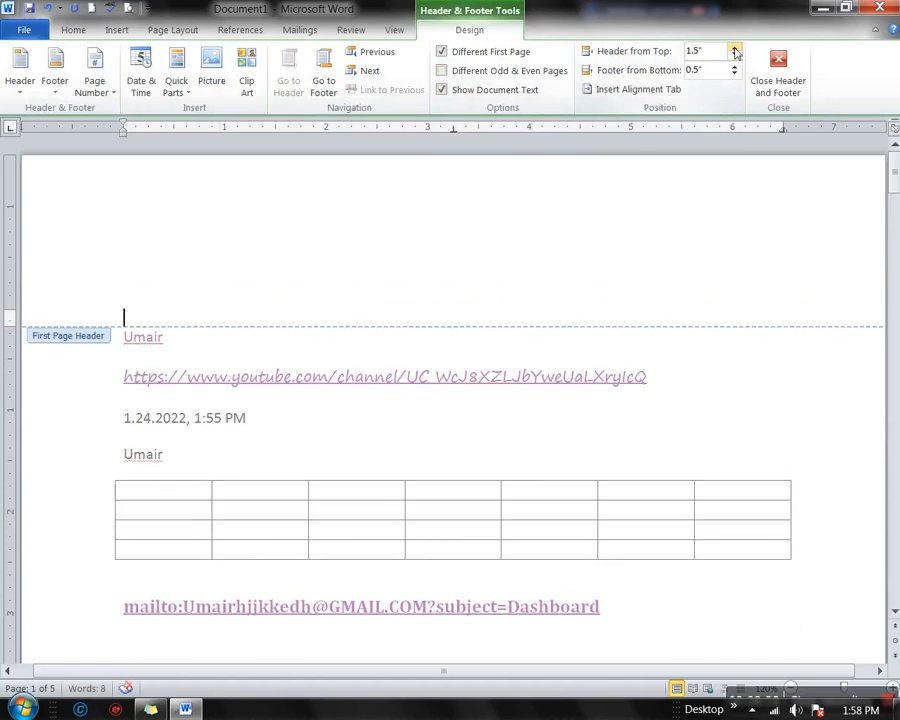
pyautogui.click(735, 55)
pyautogui.click(735, 55)
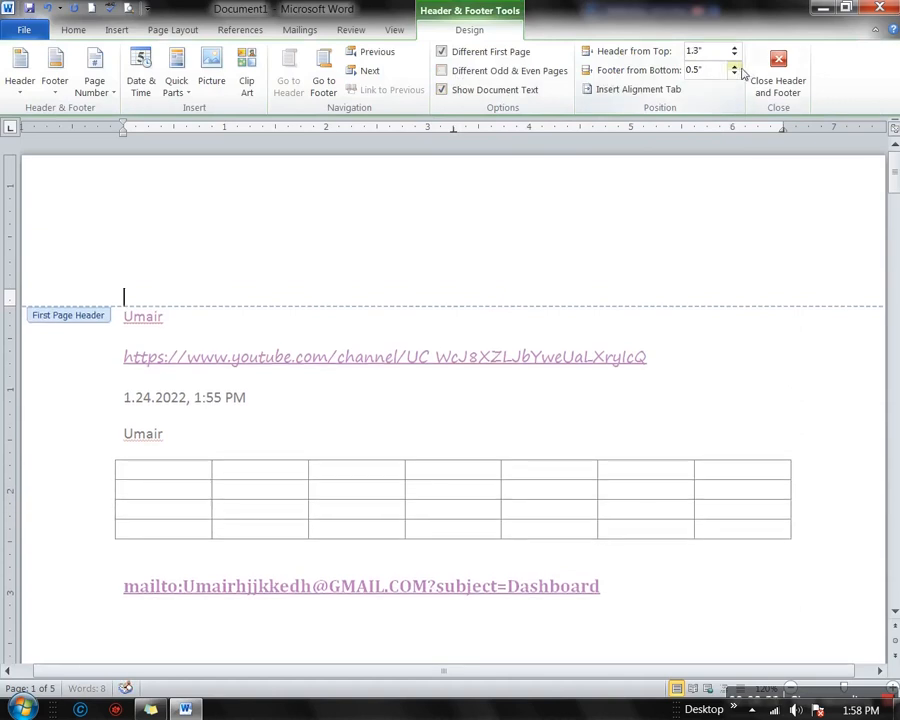
# Set Footer from Bottom to 1.2"
pyautogui.click(740, 67)
pyautogui.click(740, 67)
pyautogui.click(734, 67)
pyautogui.scroll(-12, 720, 325)
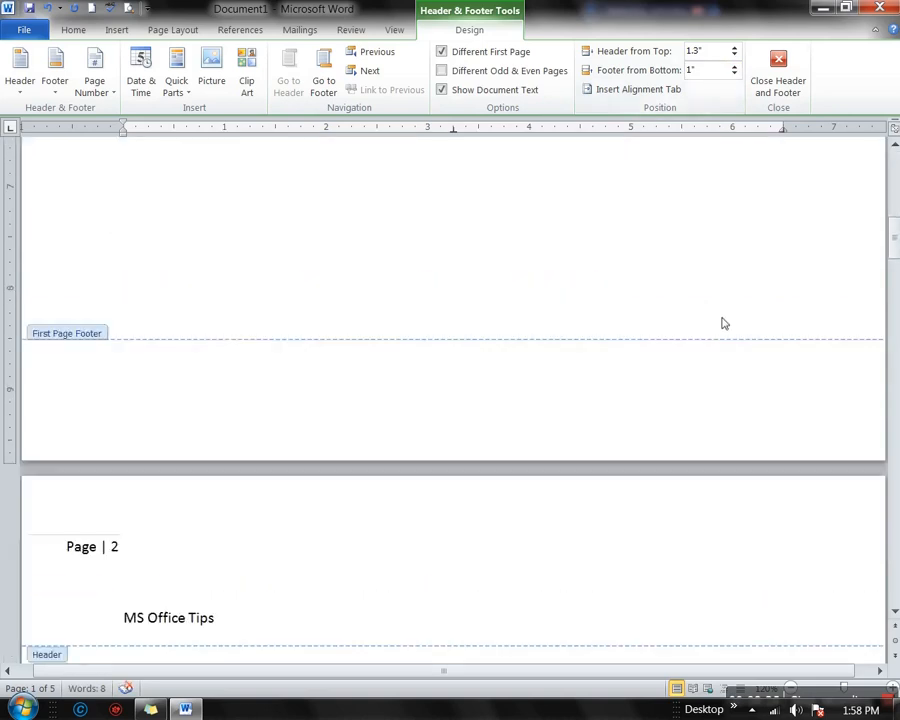
pyautogui.click(734, 67)
pyautogui.click(734, 67)
pyautogui.click(734, 74)
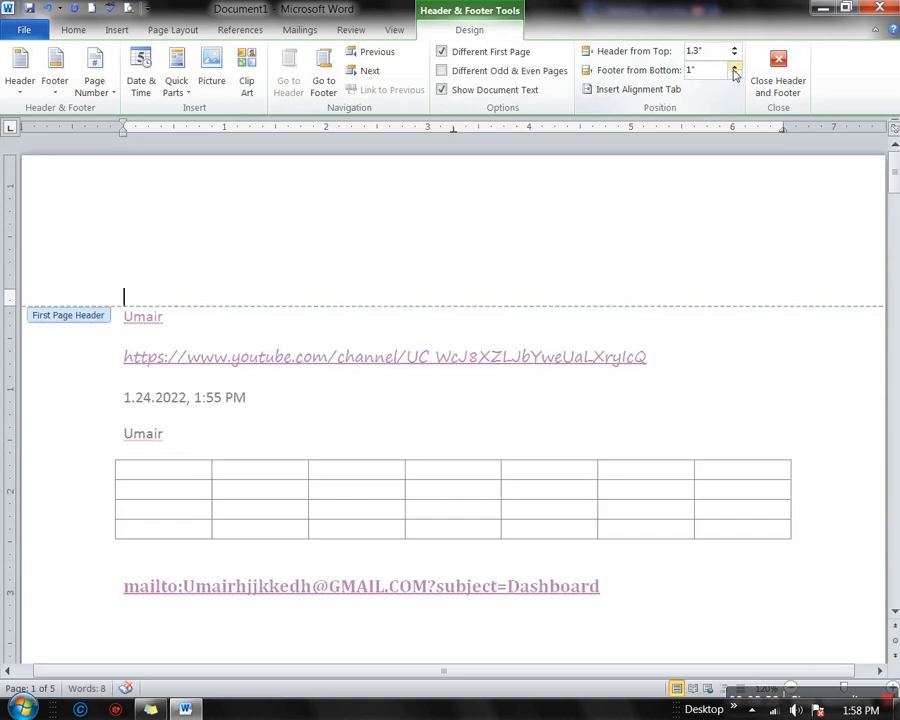
pyautogui.click(734, 65)
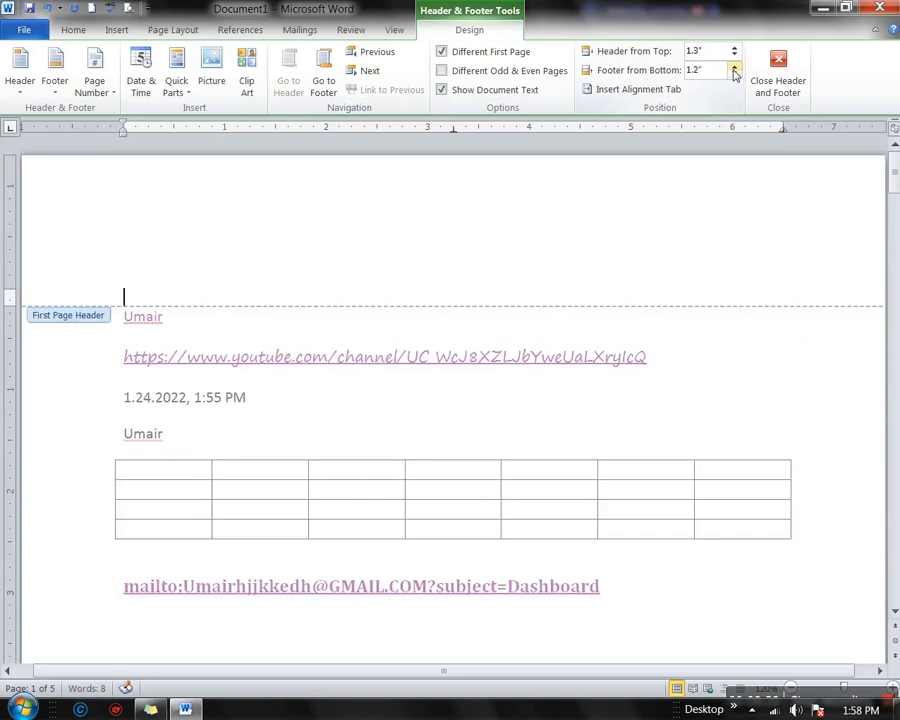
pyautogui.click(637, 92)
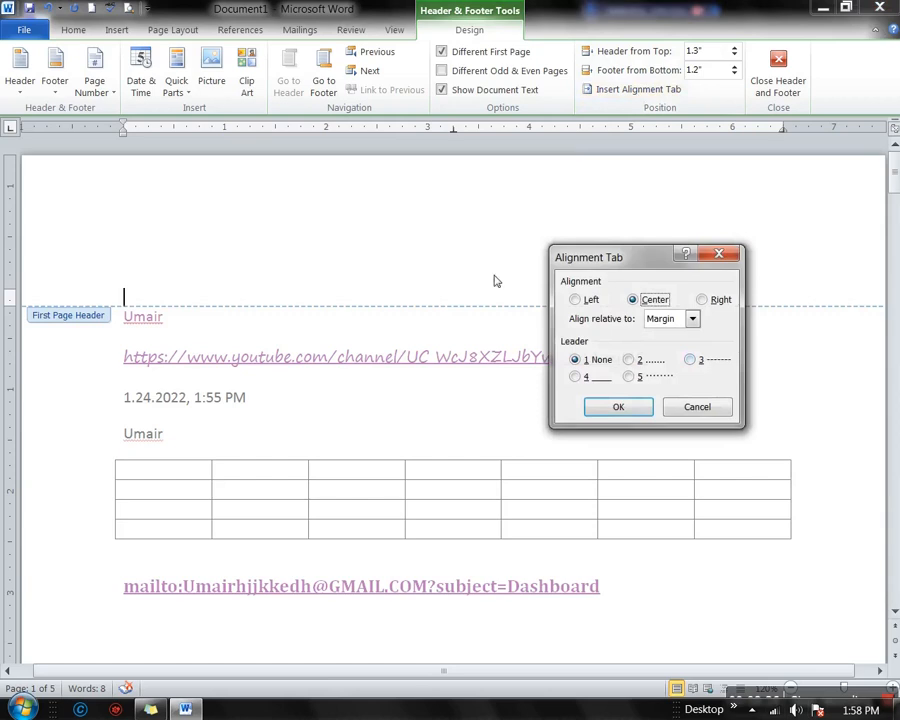
# Insert a Left alignment tab relative to the Margin with no leader
pyautogui.click(580, 300)
pyautogui.click(693, 319)
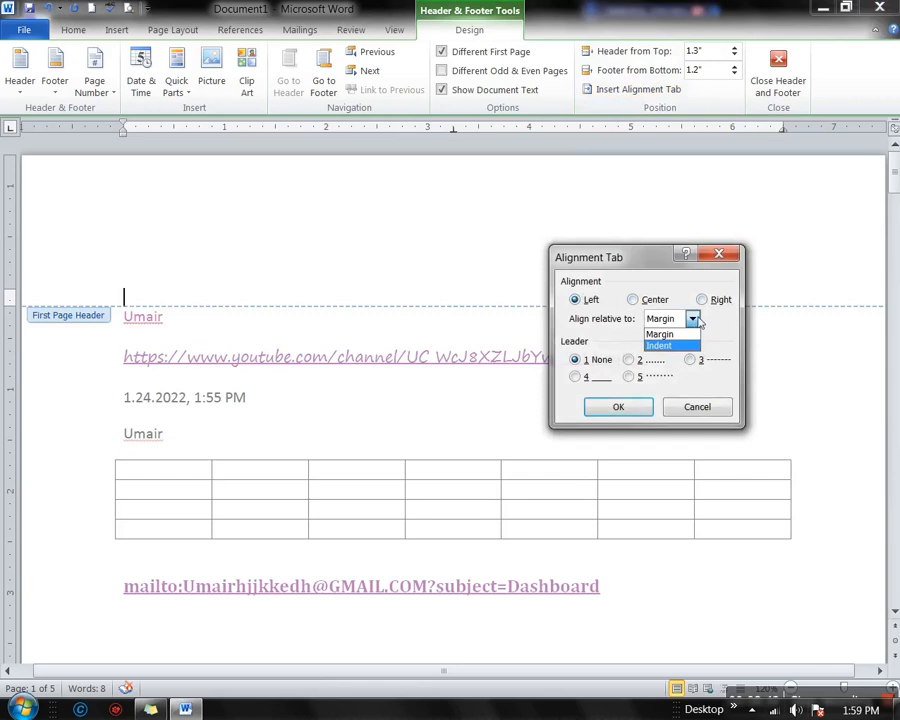
pyautogui.click(697, 319)
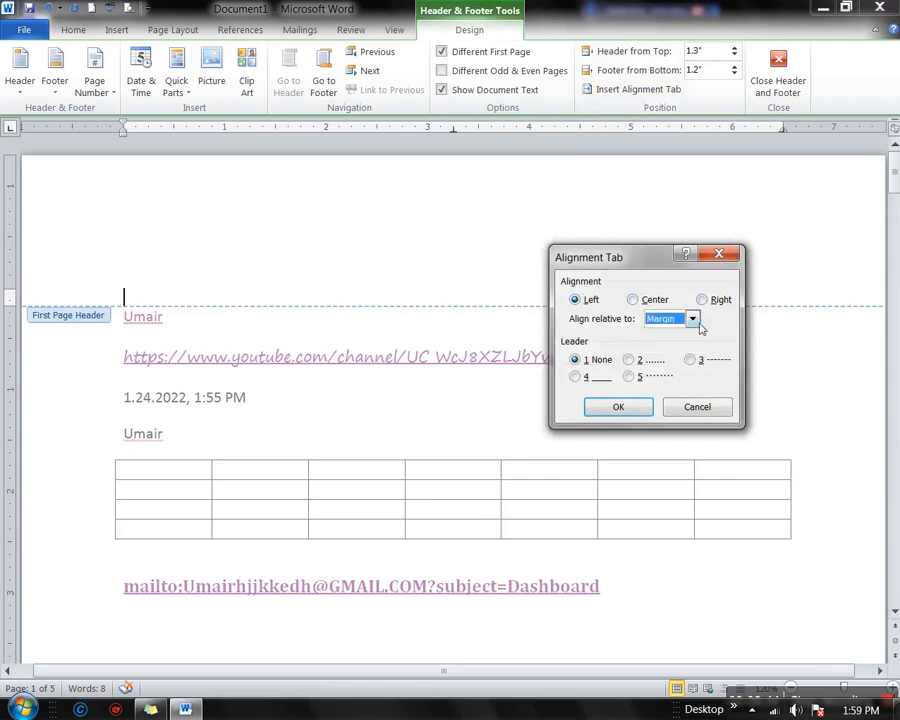
pyautogui.click(691, 319)
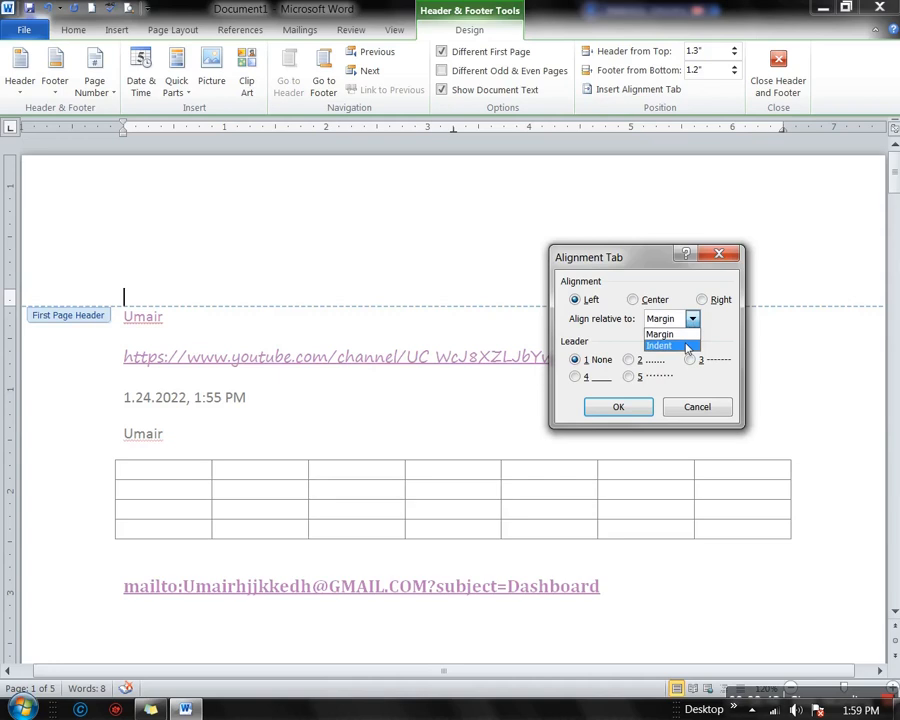
pyautogui.click(687, 346)
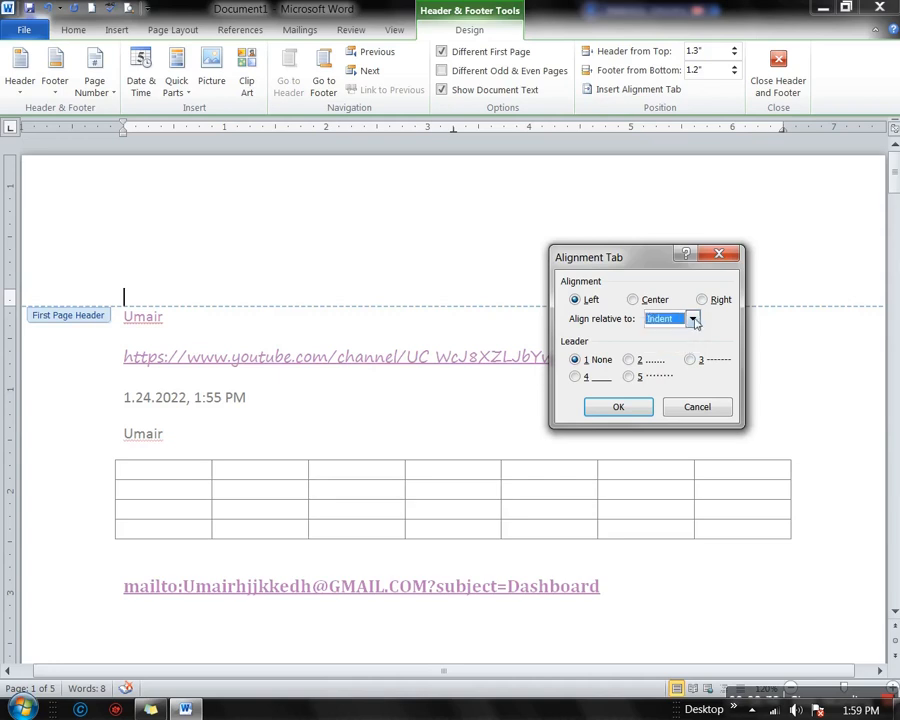
pyautogui.click(694, 321)
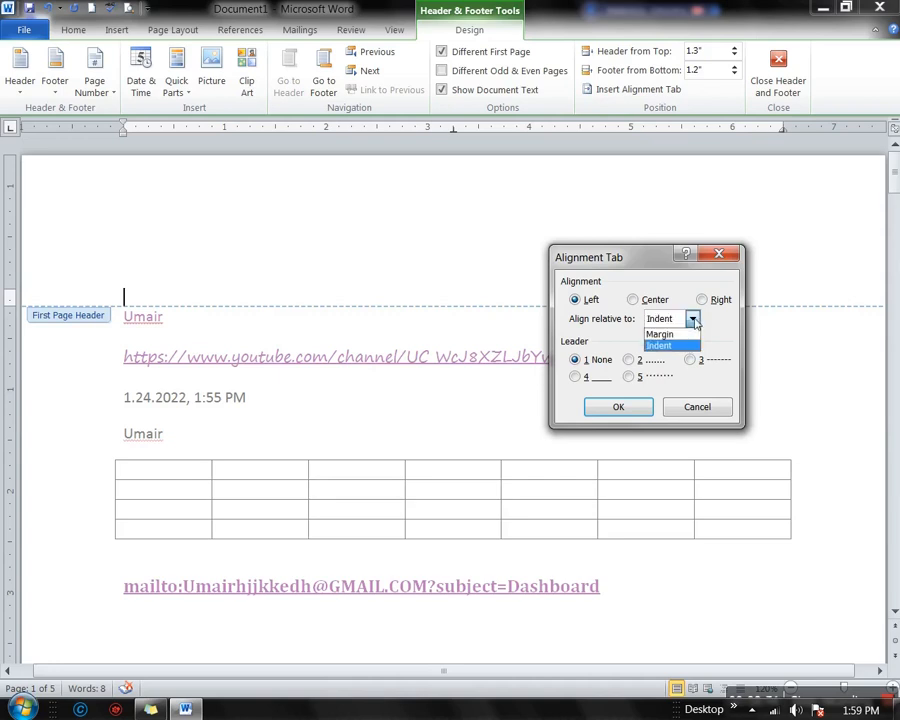
pyautogui.click(660, 332)
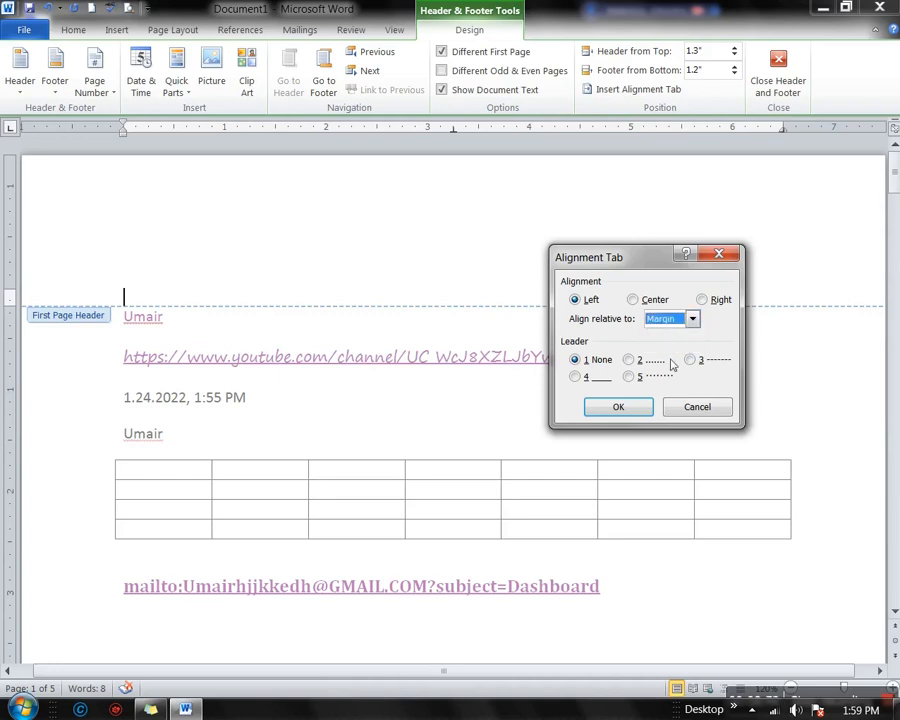
pyautogui.click(628, 407)
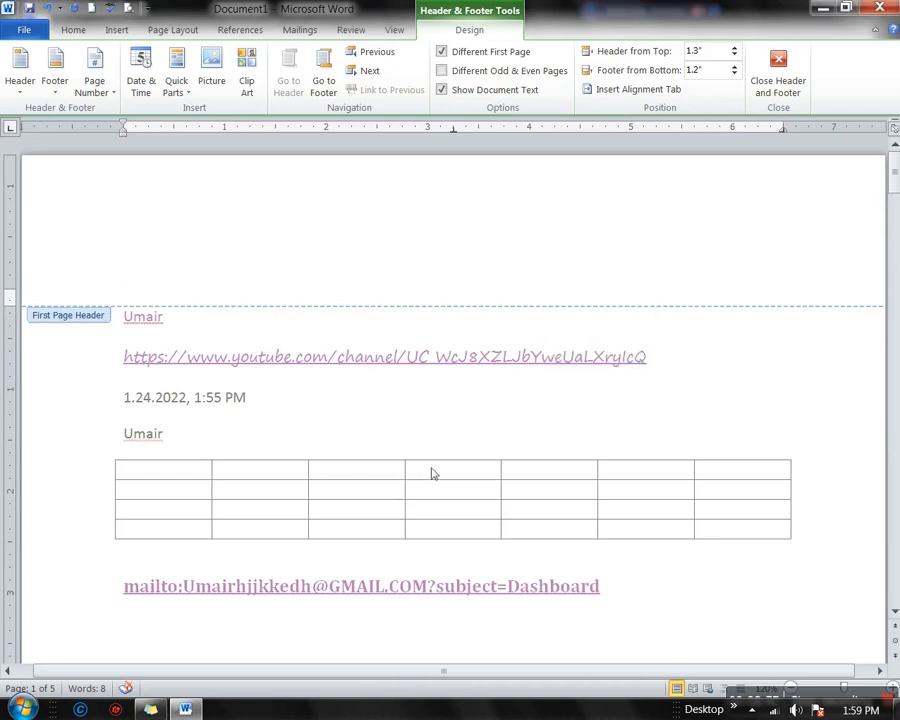
# Scroll down the page and close Header and Footer editing
pyautogui.scroll(-15, 390, 416)
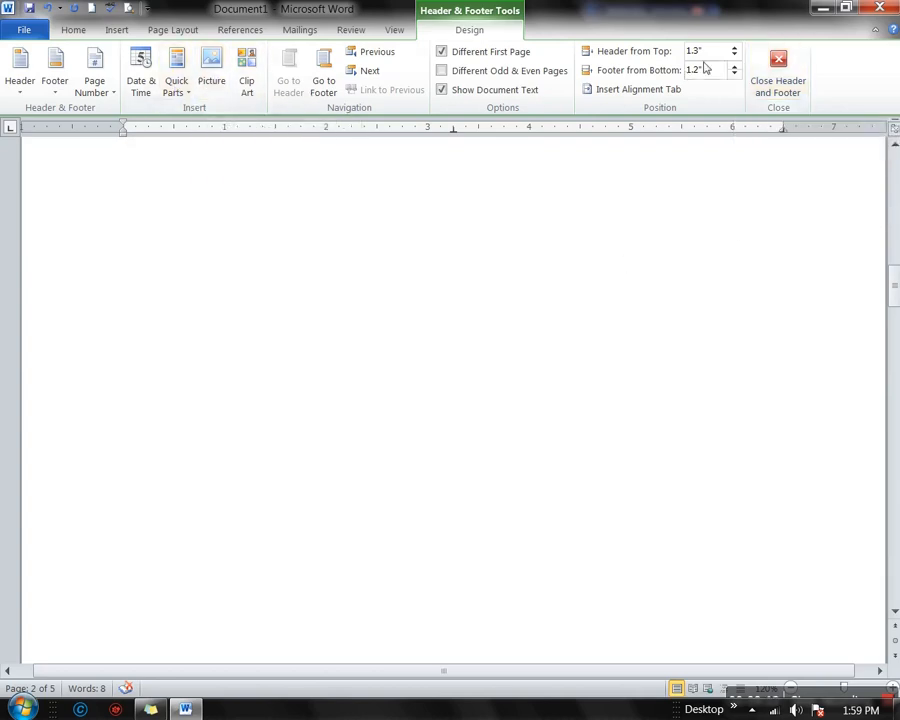
pyautogui.click(777, 68)
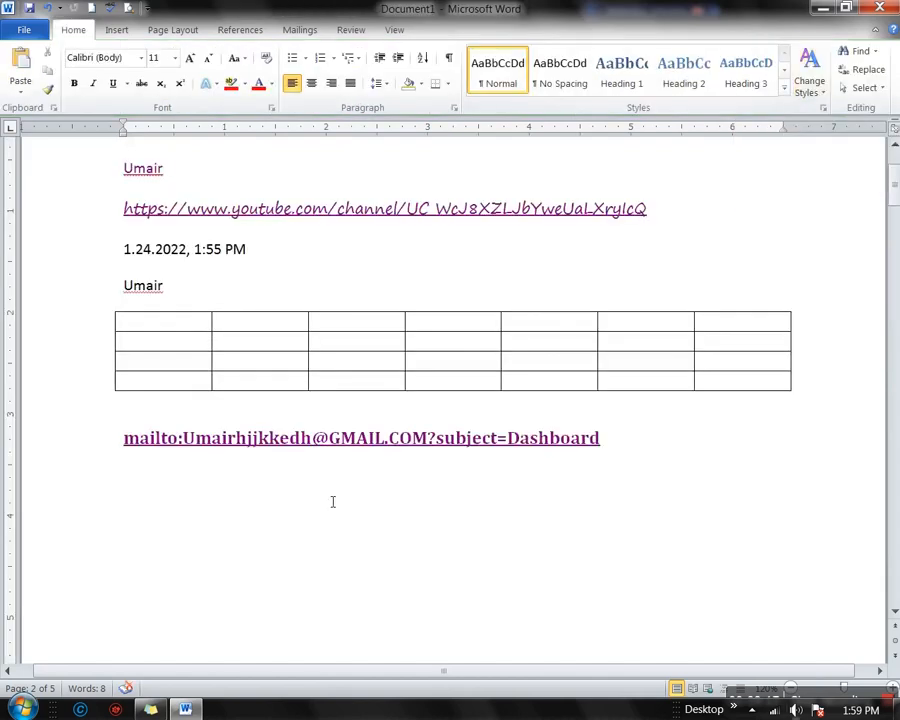
pyautogui.click(117, 30)
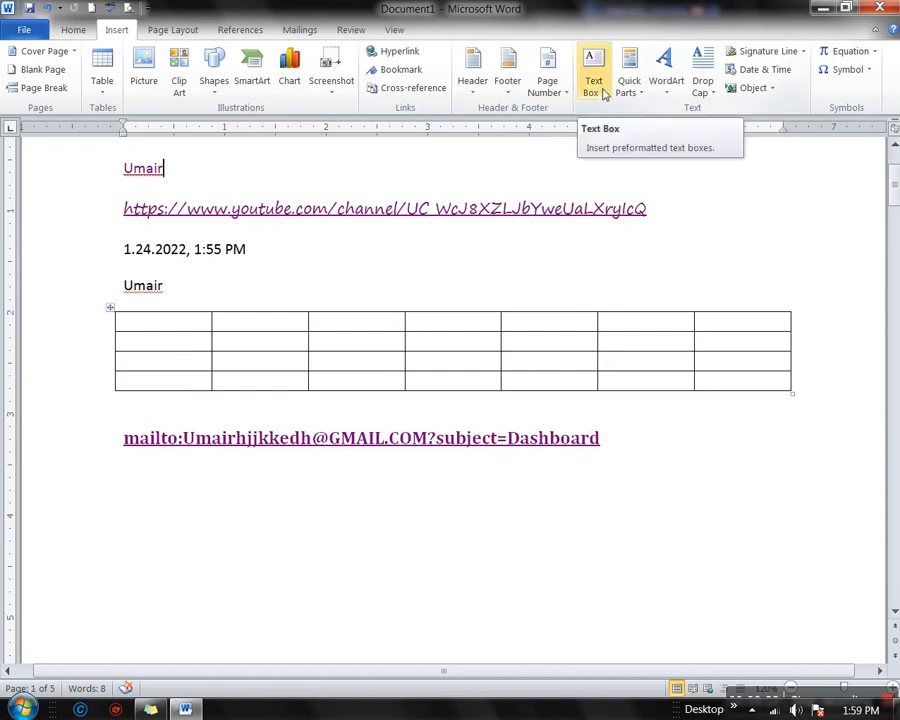
pyautogui.click(515, 486)
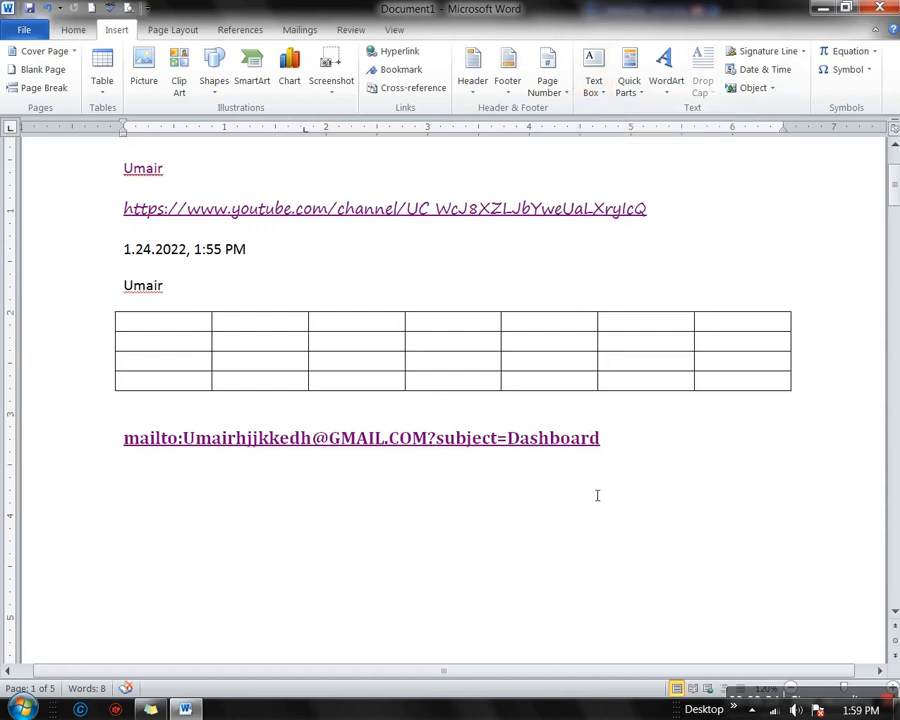
pyautogui.click(607, 100)
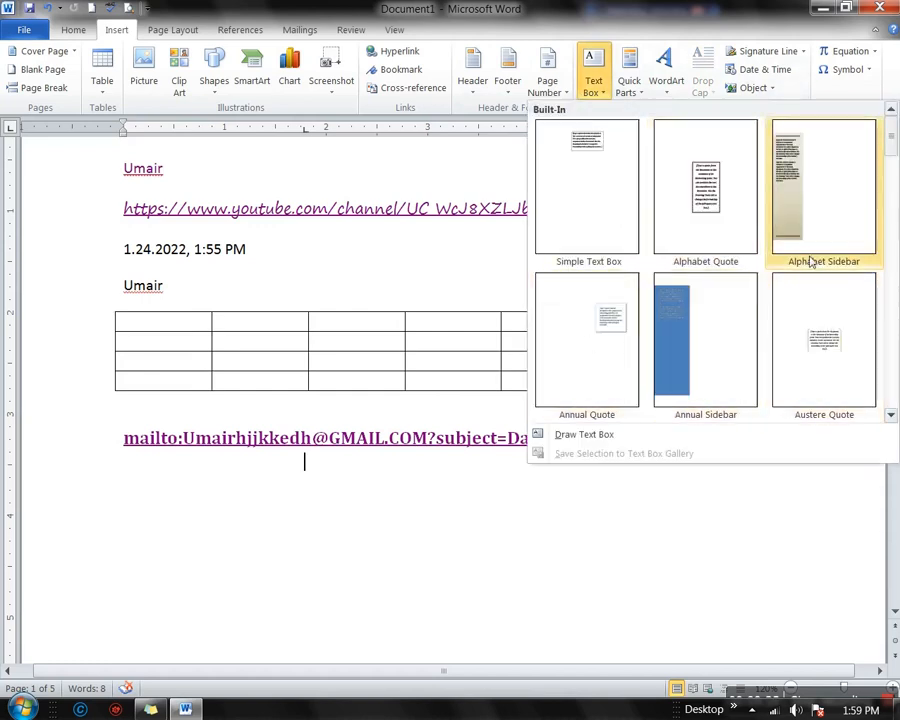
pyautogui.scroll(-6, 780, 348)
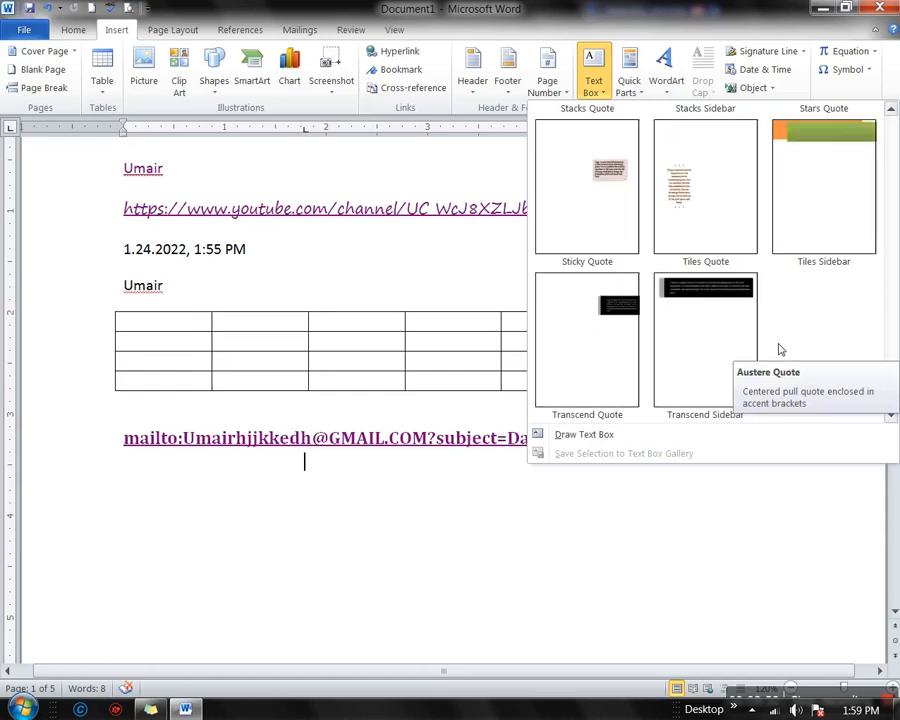
pyautogui.click(623, 226)
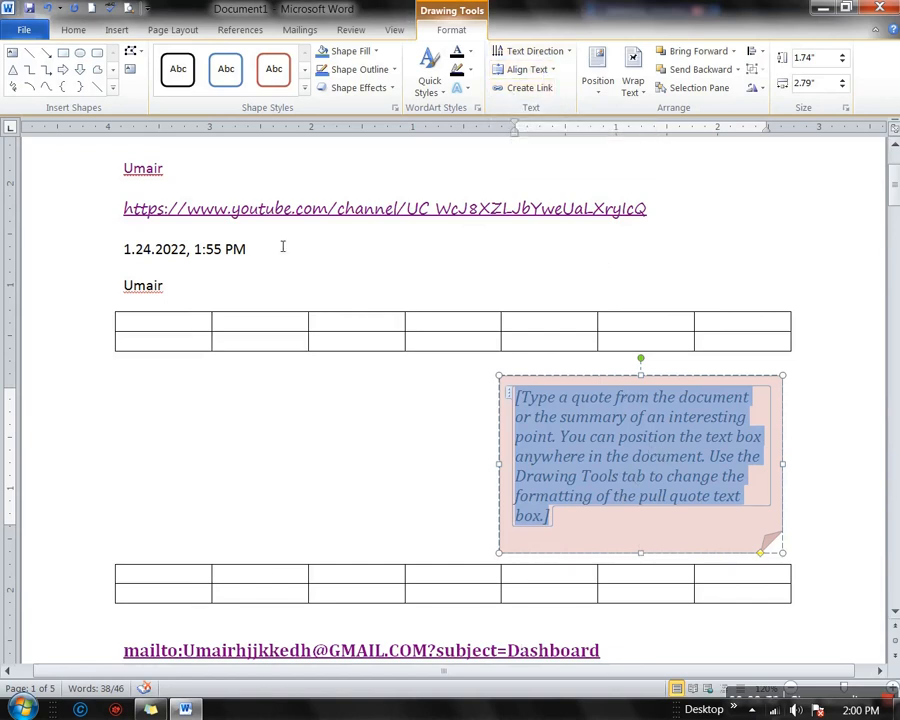
pyautogui.click(376, 52)
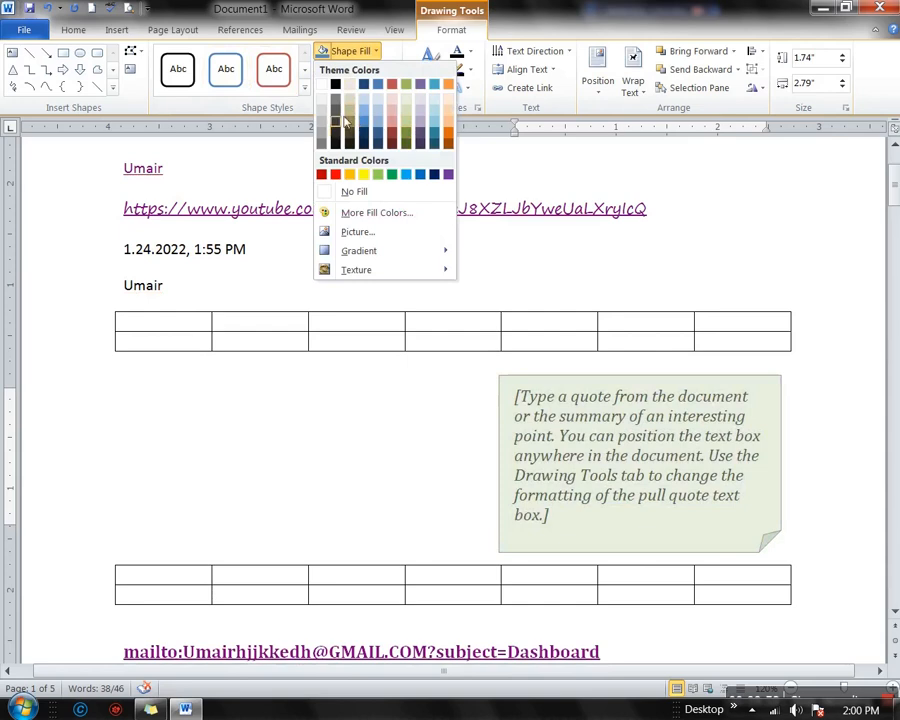
pyautogui.click(296, 166)
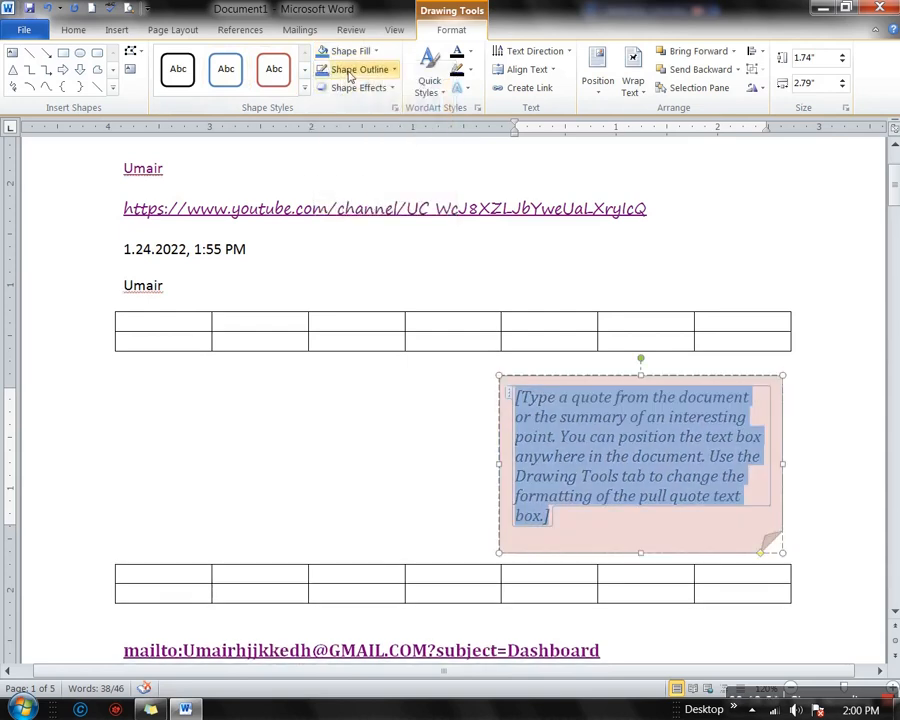
pyautogui.click(361, 88)
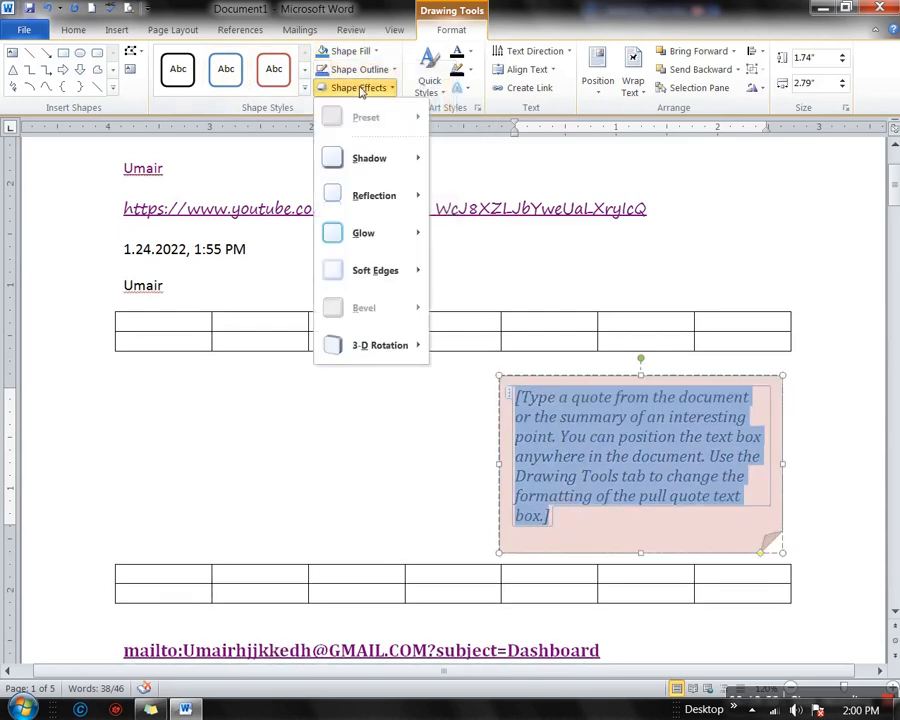
pyautogui.click(226, 172)
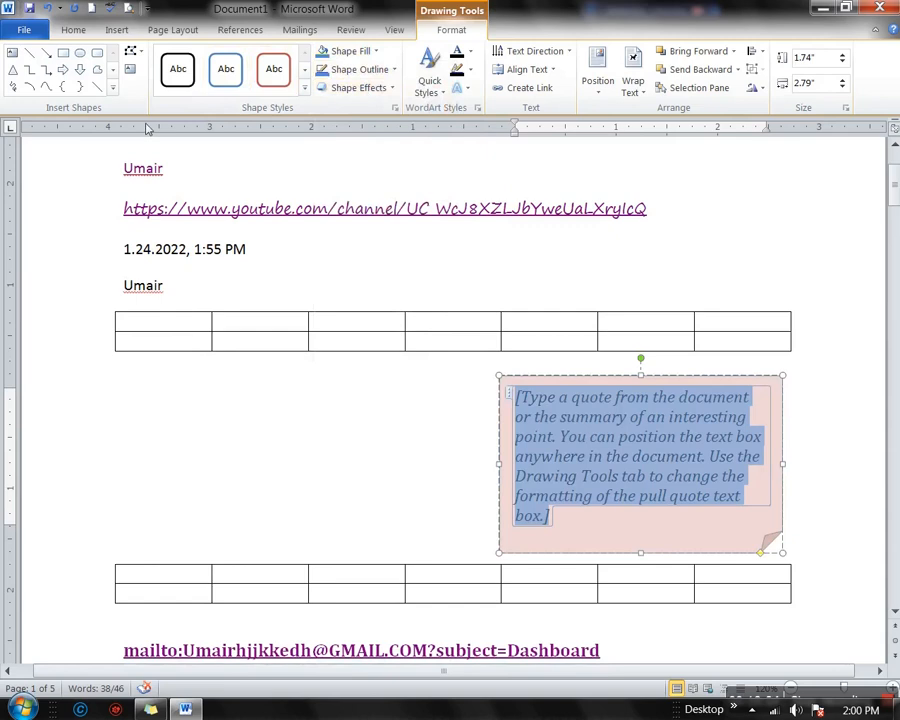
pyautogui.click(114, 30)
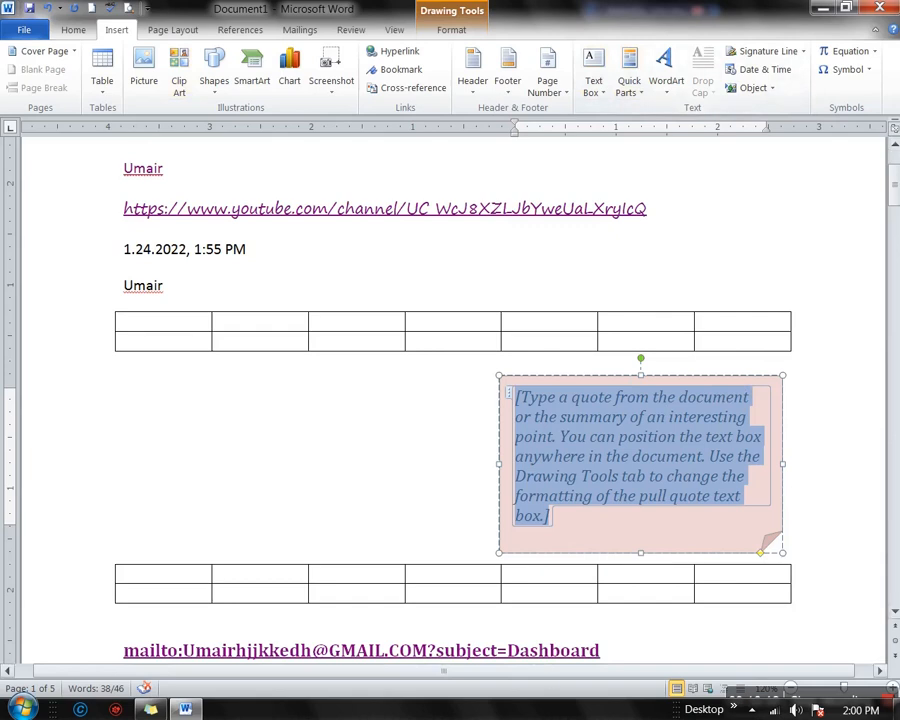
pyautogui.scroll(-5, 417, 480)
pyautogui.scroll(3, 416, 464)
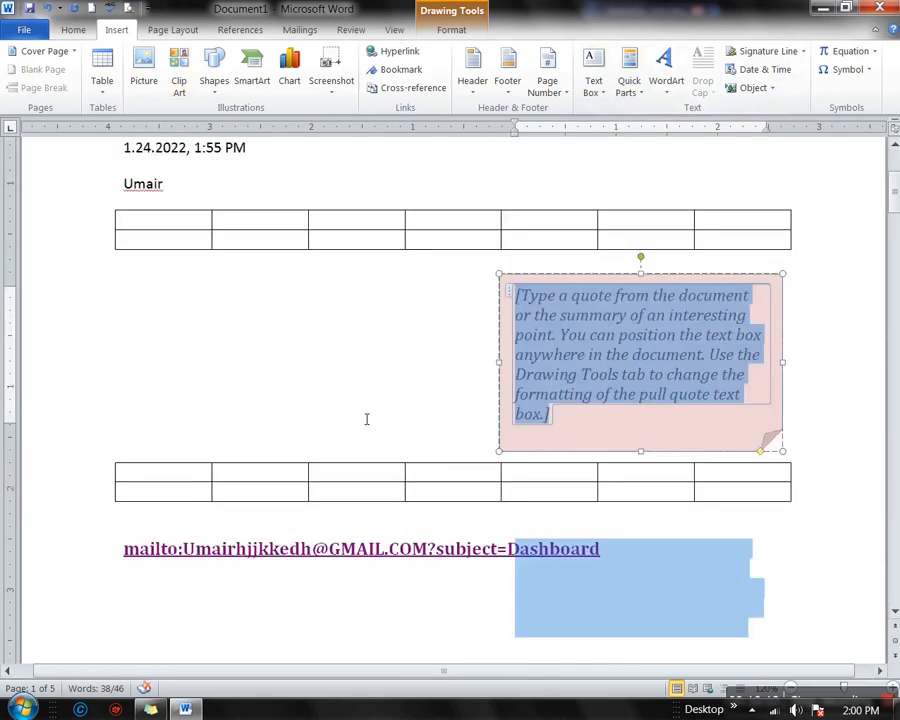
pyautogui.click(369, 481)
pyautogui.scroll(-5, 532, 520)
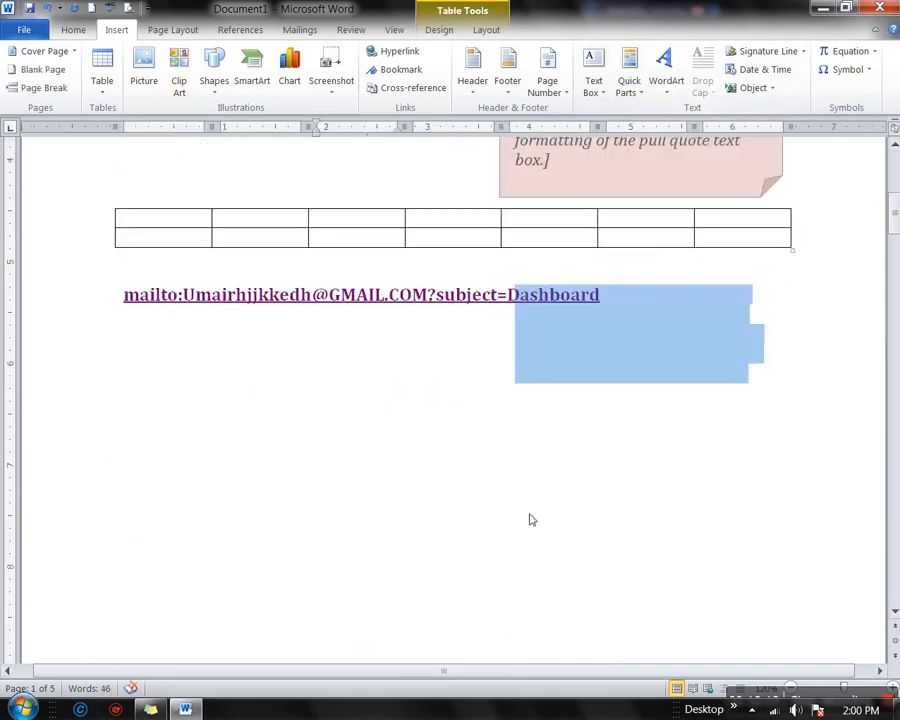
pyautogui.click(362, 463)
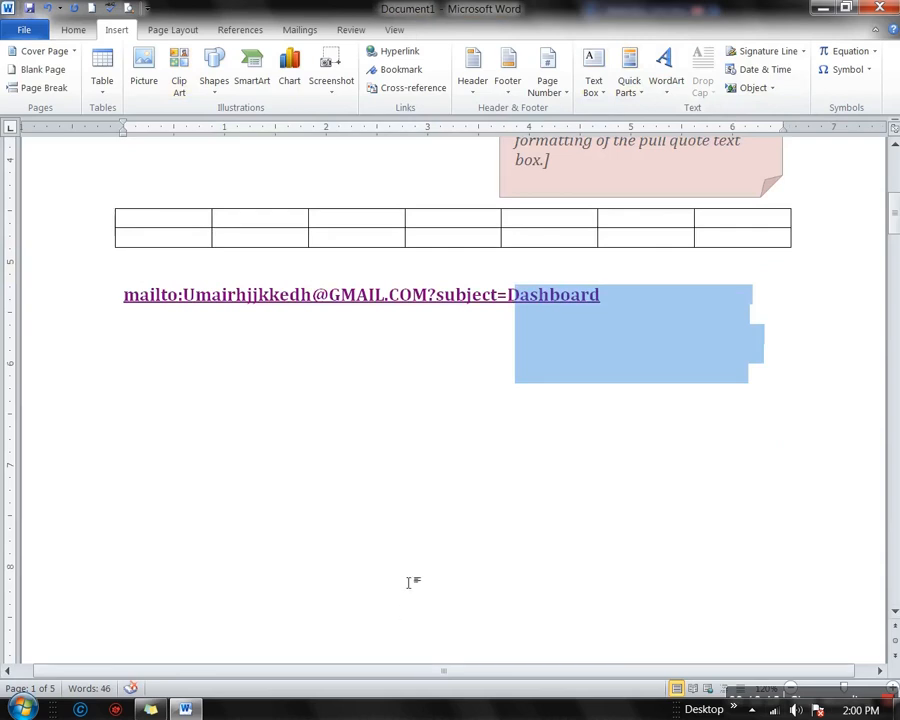
pyautogui.scroll(4, 302, 507)
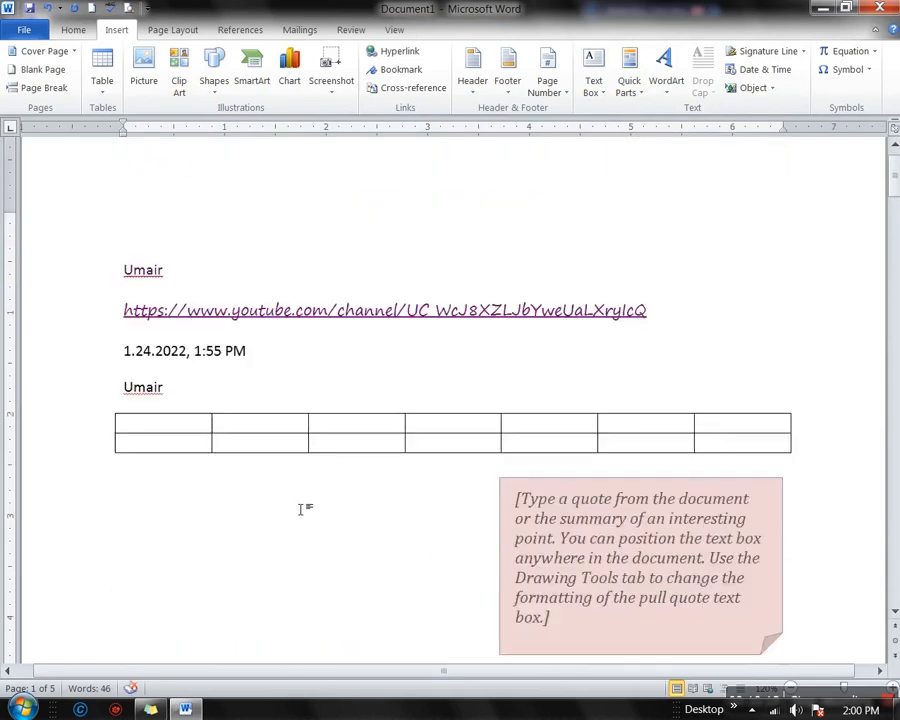
pyautogui.scroll(-5, 302, 507)
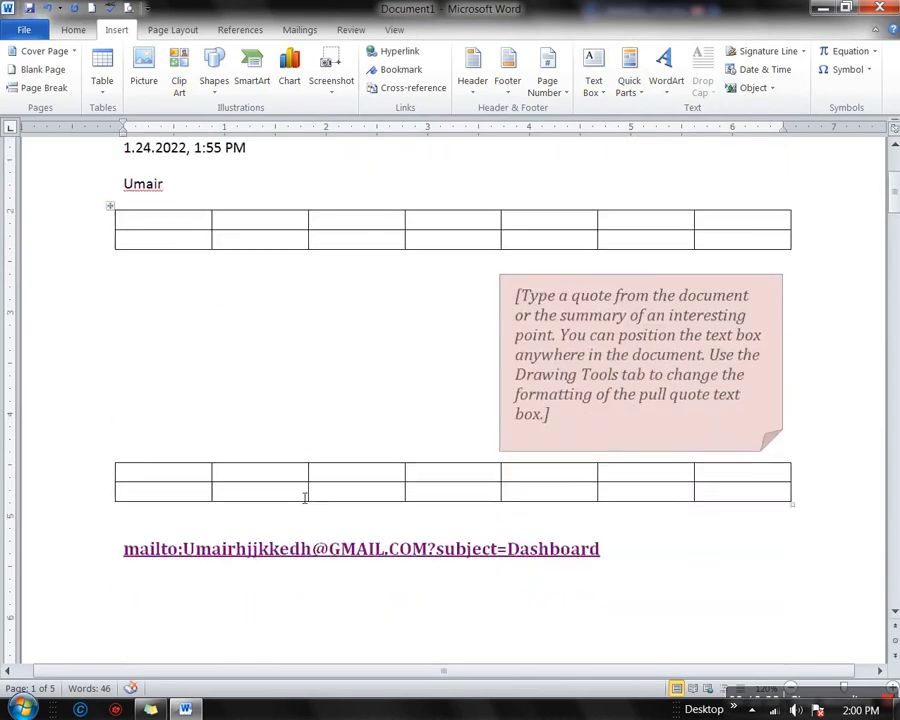
pyautogui.scroll(5, 468, 558)
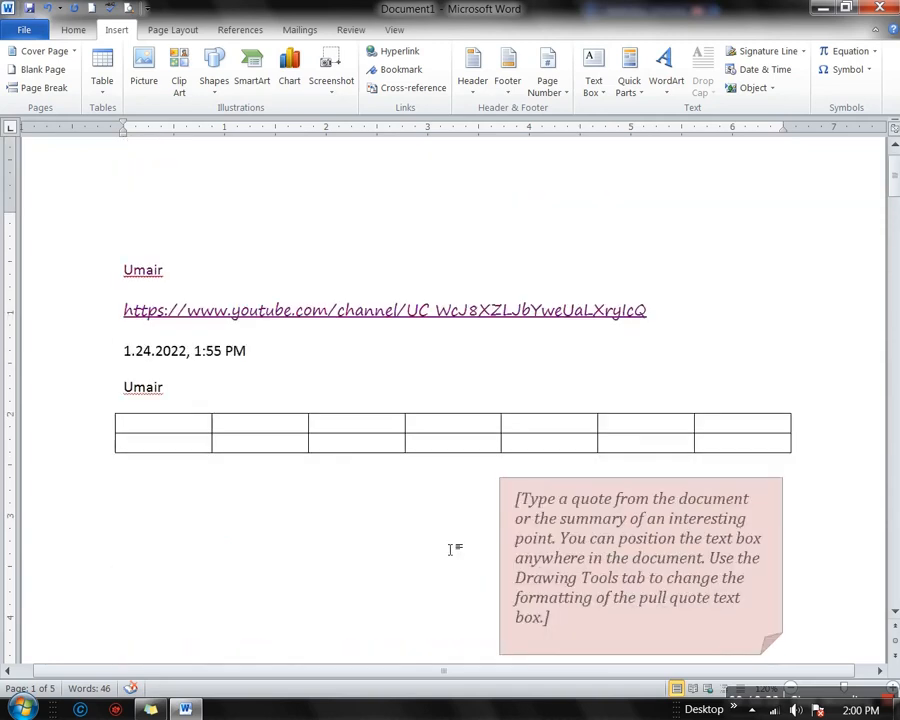
# Save the content from the first Umair line through the mailto link as the Quick Part 'Umair'
pyautogui.moveTo(125, 270); pyautogui.dragTo(780, 496)
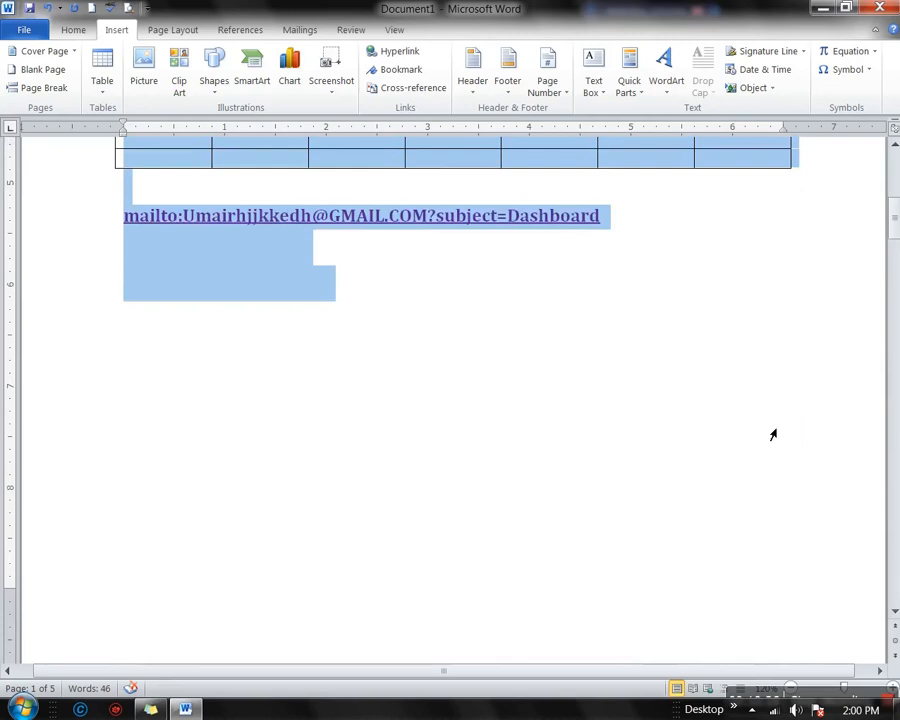
pyautogui.scroll(9, 745, 474)
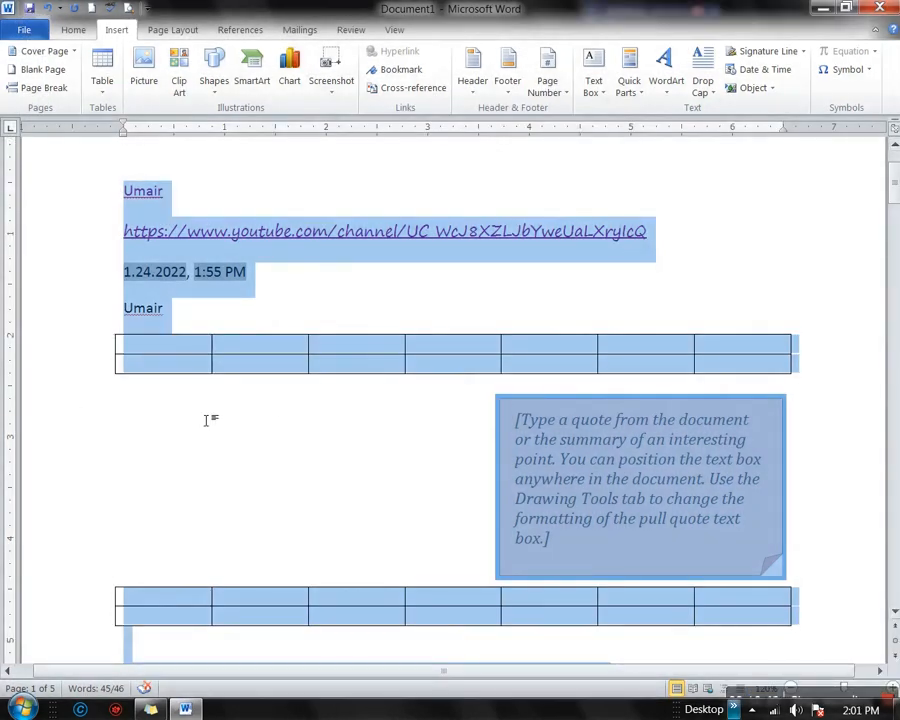
pyautogui.click(633, 95)
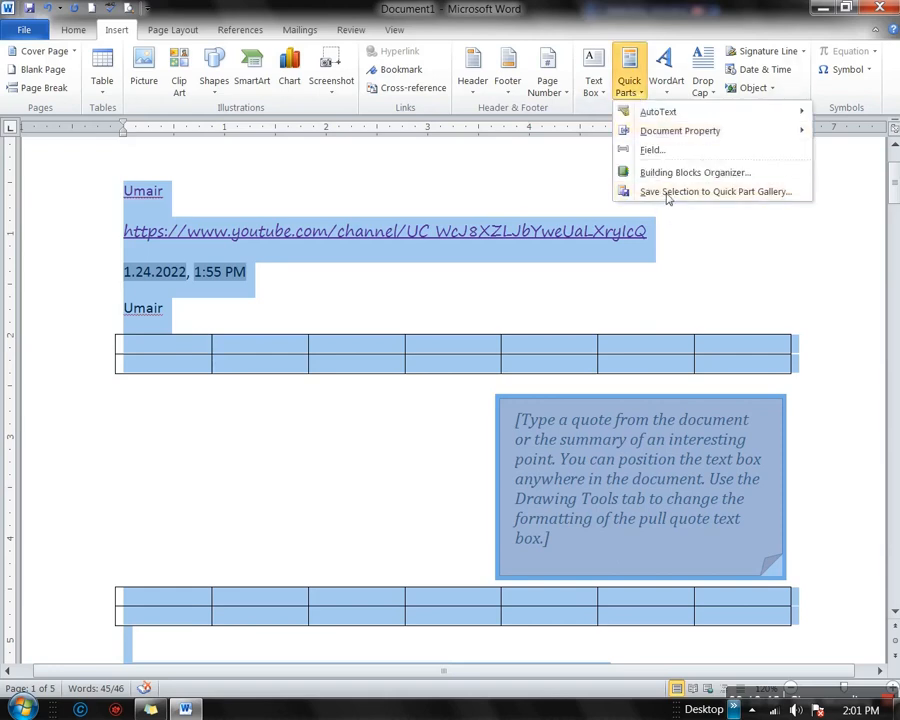
pyautogui.click(727, 197)
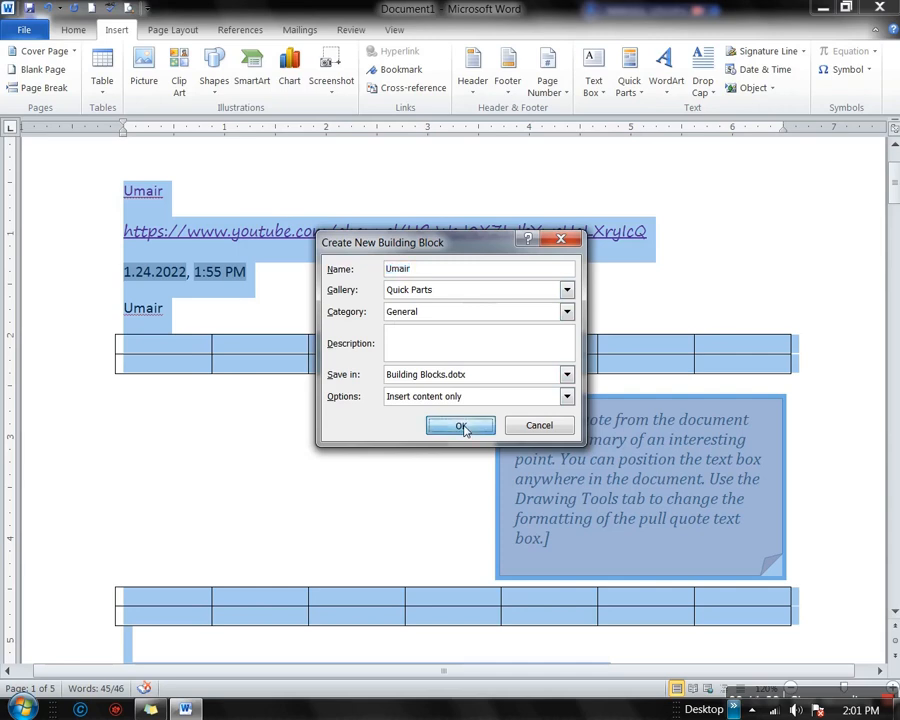
pyautogui.click(461, 426)
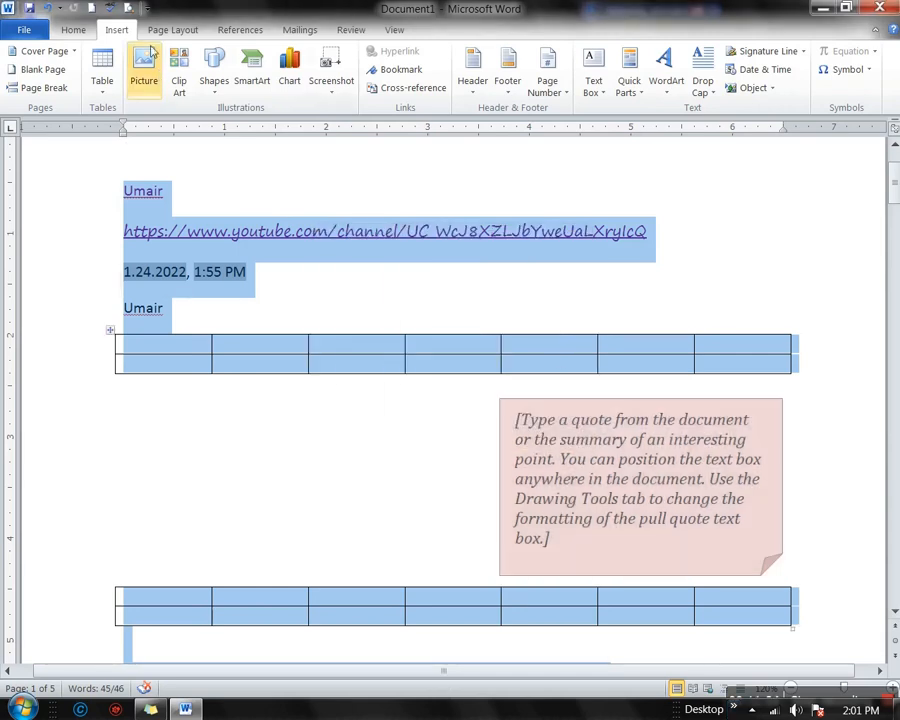
# Insert the Umair Quick Part into a new blank document
pyautogui.click(93, 9)
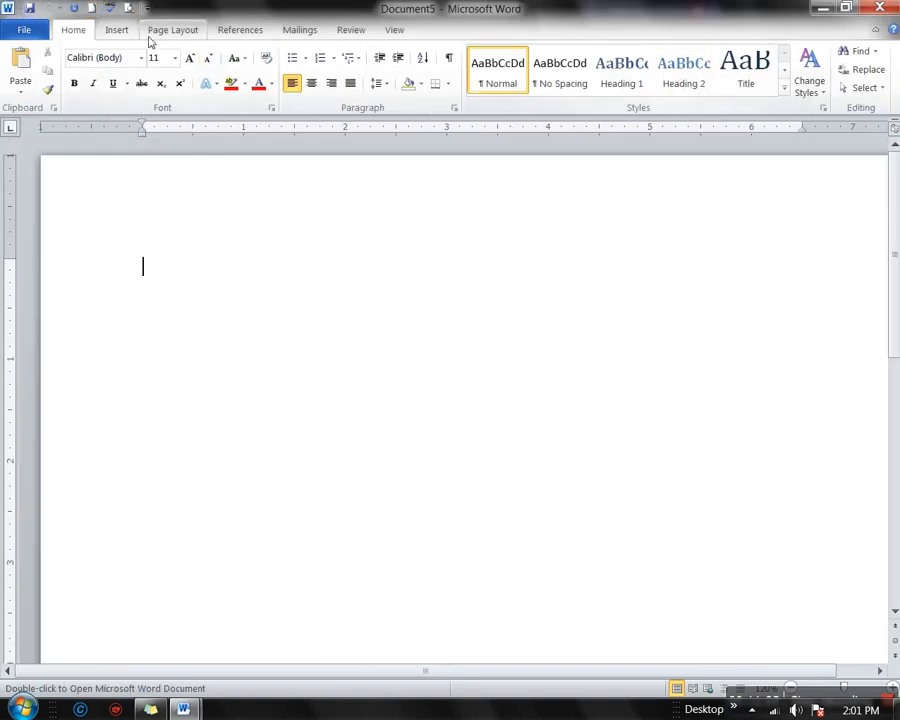
pyautogui.click(118, 32)
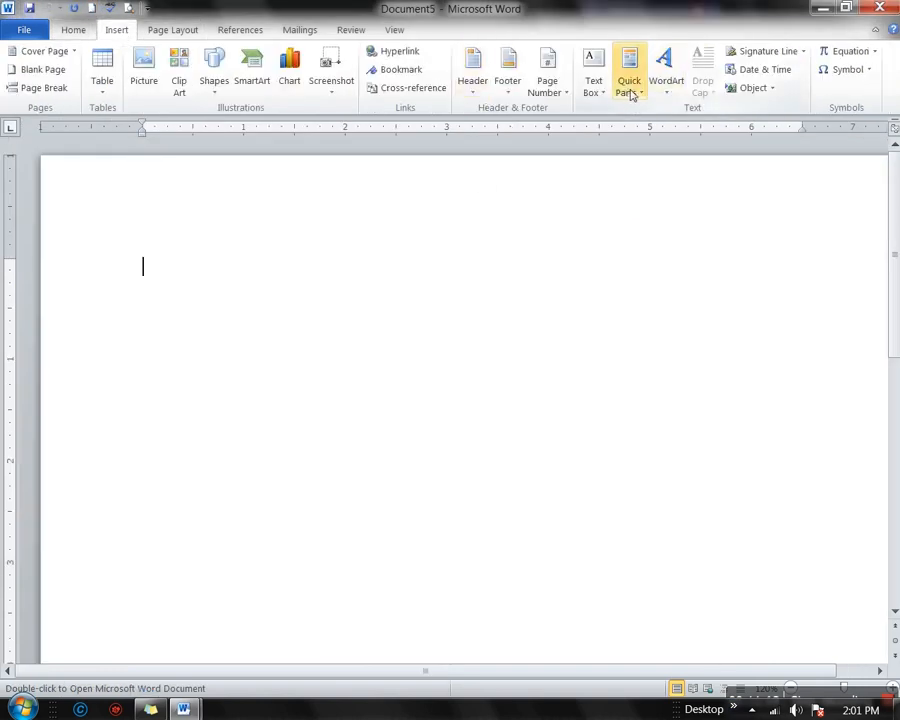
pyautogui.click(631, 95)
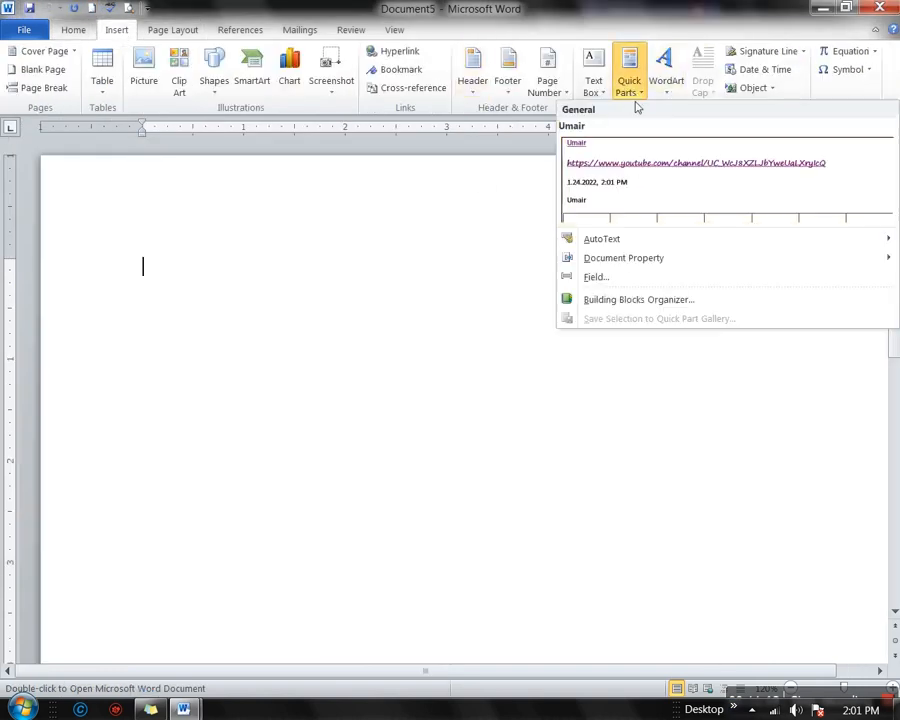
pyautogui.click(627, 174)
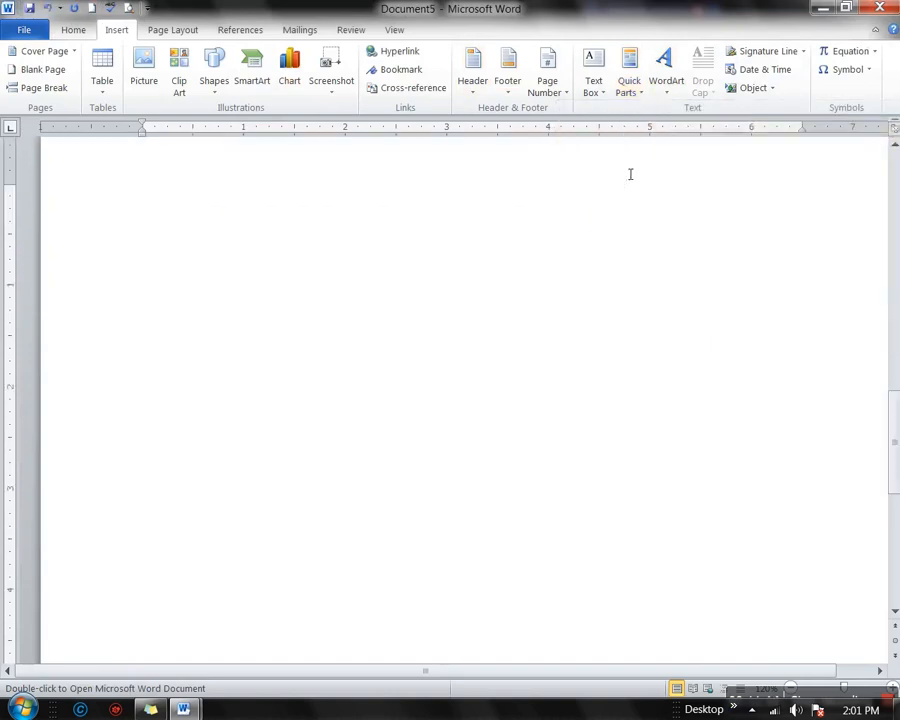
pyautogui.scroll(10, 636, 264)
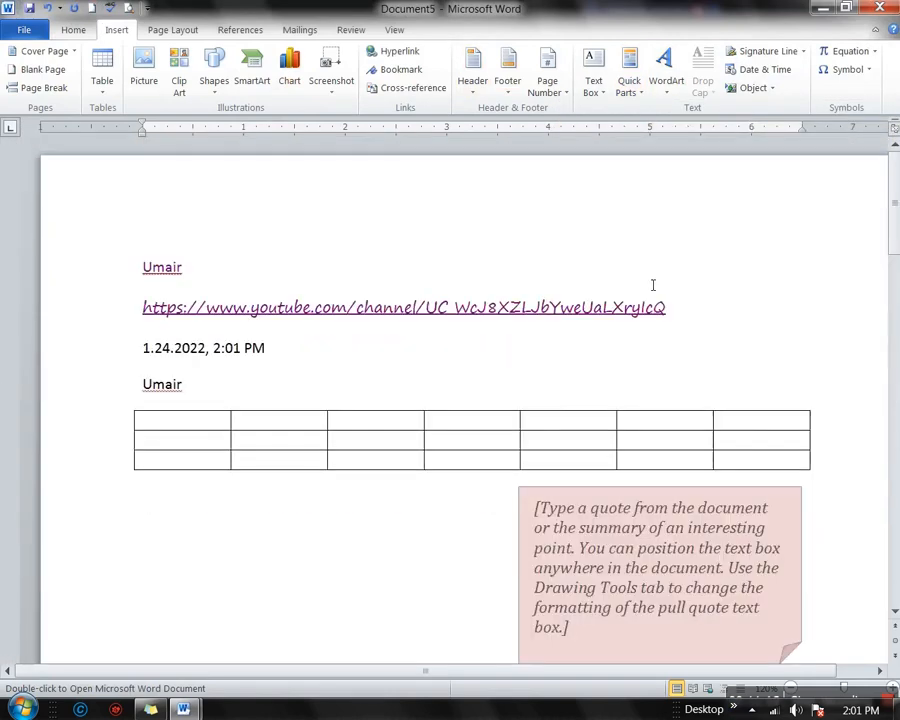
pyautogui.scroll(-10, 653, 285)
pyautogui.scroll(6, 653, 285)
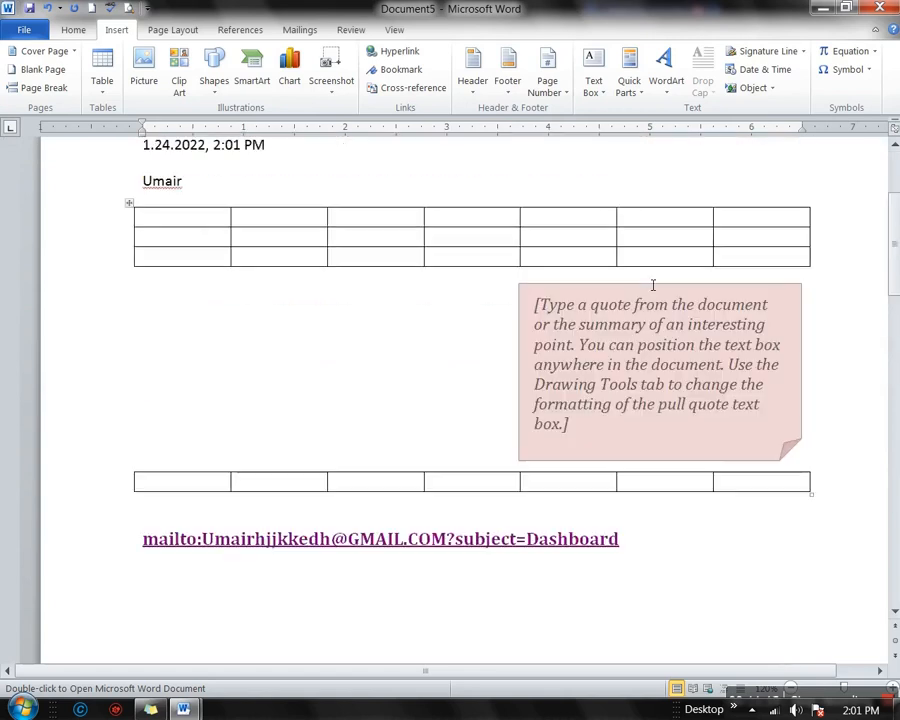
pyautogui.scroll(2, 653, 285)
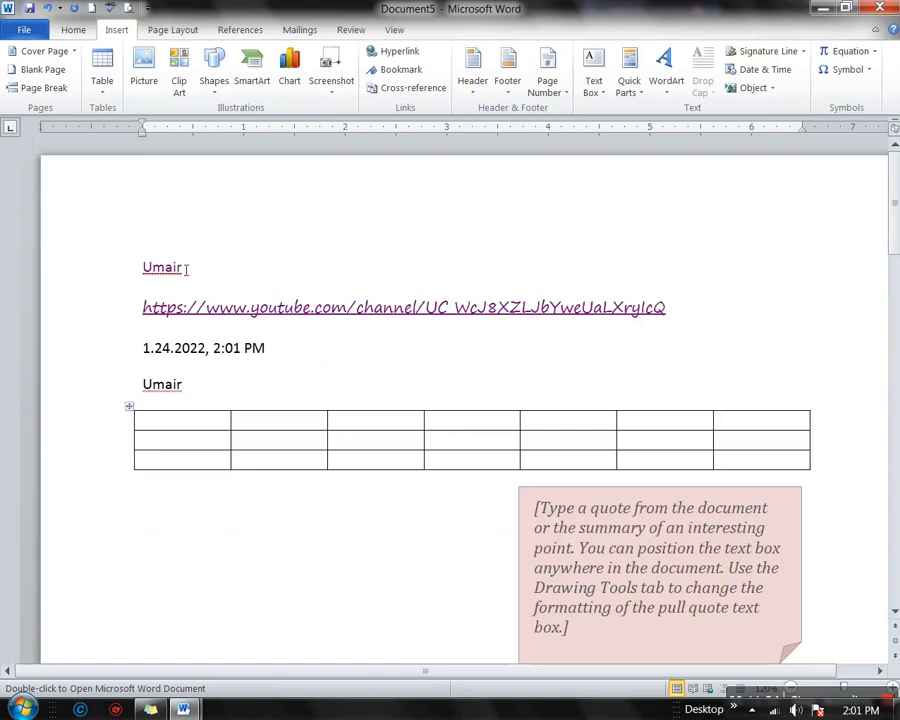
# Select the inserted content through the quote box and mailto link, then close the test document without saving
pyautogui.moveTo(145, 268); pyautogui.dragTo(578, 605)
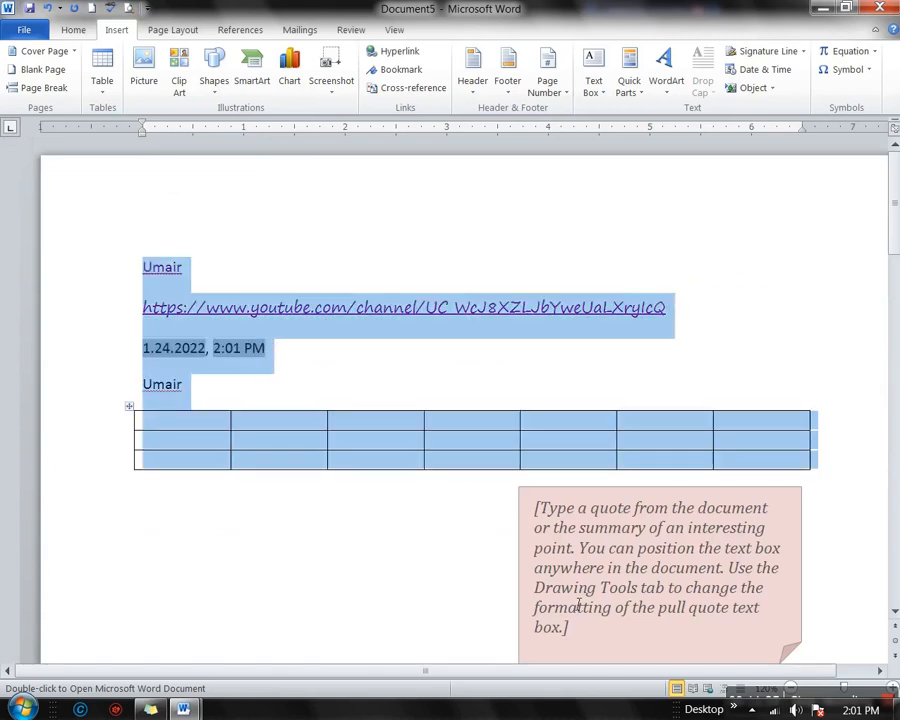
pyautogui.moveTo(558, 658); pyautogui.dragTo(695, 702)
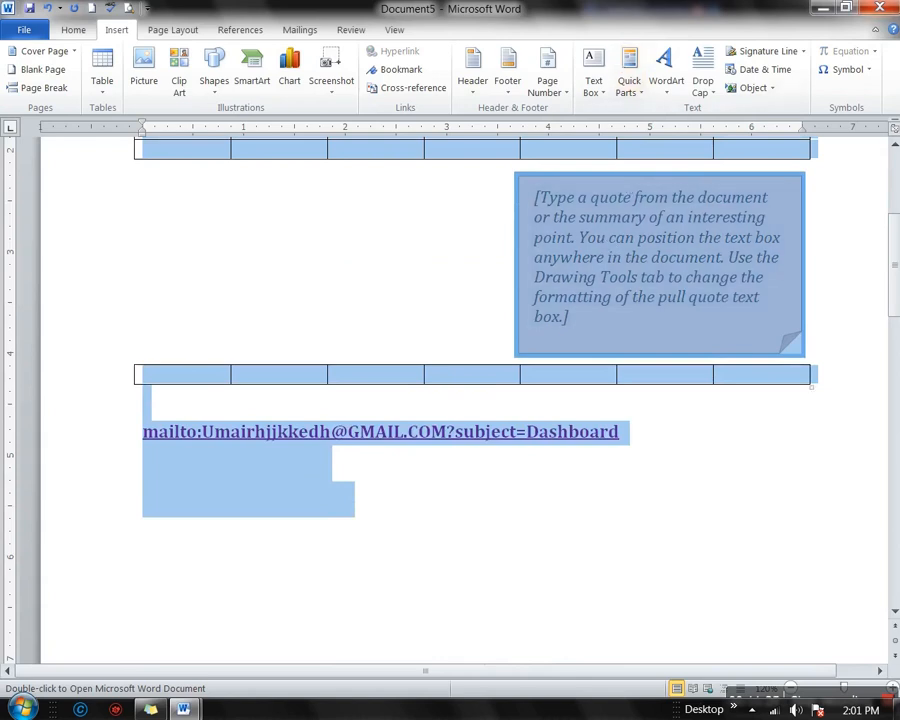
pyautogui.moveTo(181, 711)
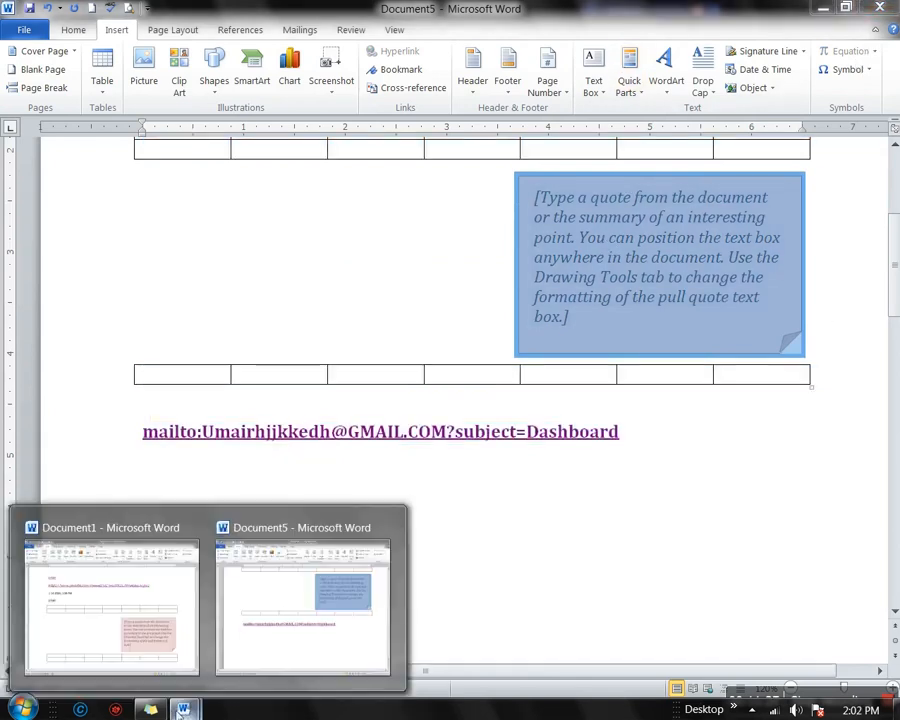
pyautogui.click(879, 8)
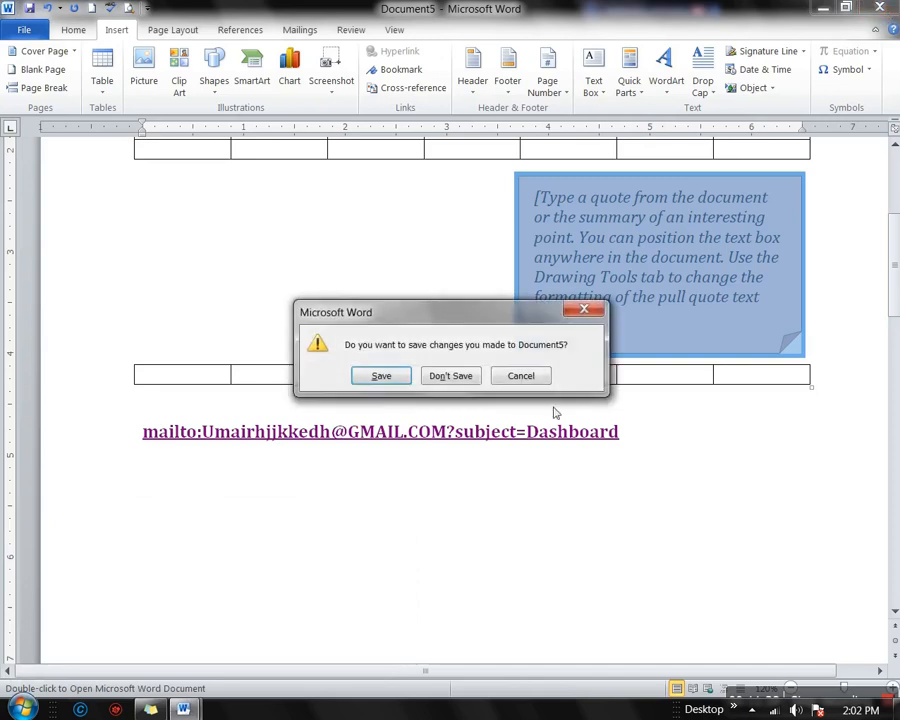
pyautogui.click(458, 378)
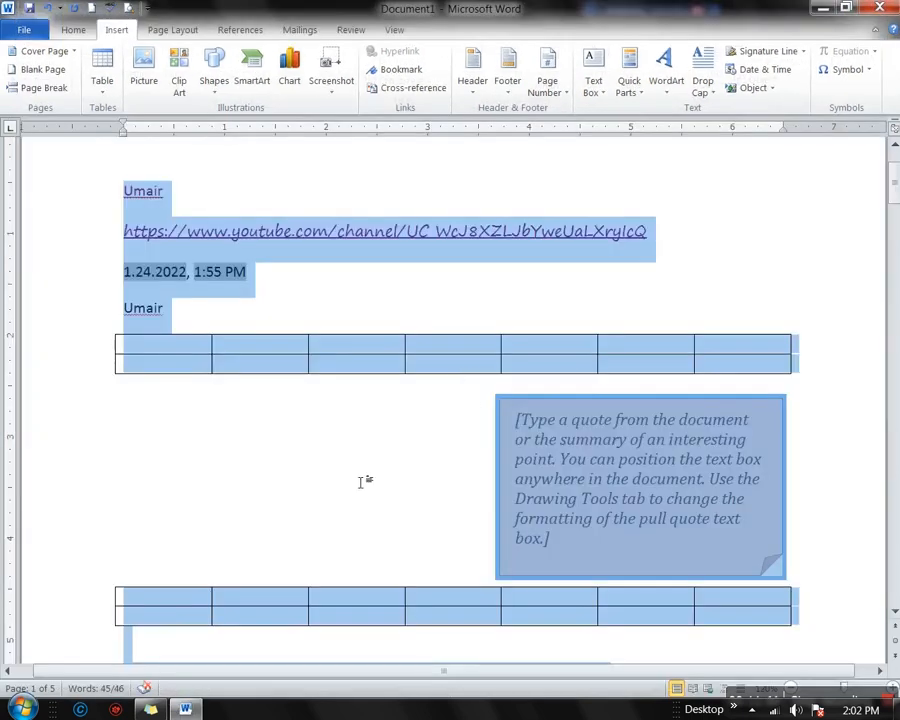
# Open the page 2 header and select all its content, 'Page | 2' and 'MS Office Tips'
pyautogui.click(366, 450)
pyautogui.scroll(3, 366, 450)
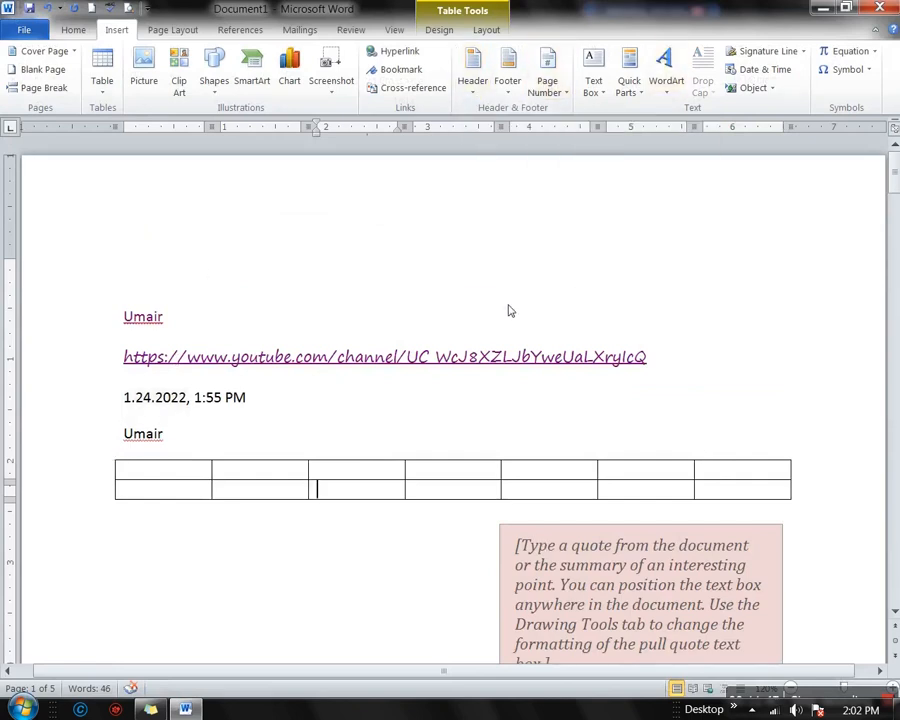
pyautogui.scroll(-7, 515, 311)
pyautogui.scroll(-10, 515, 311)
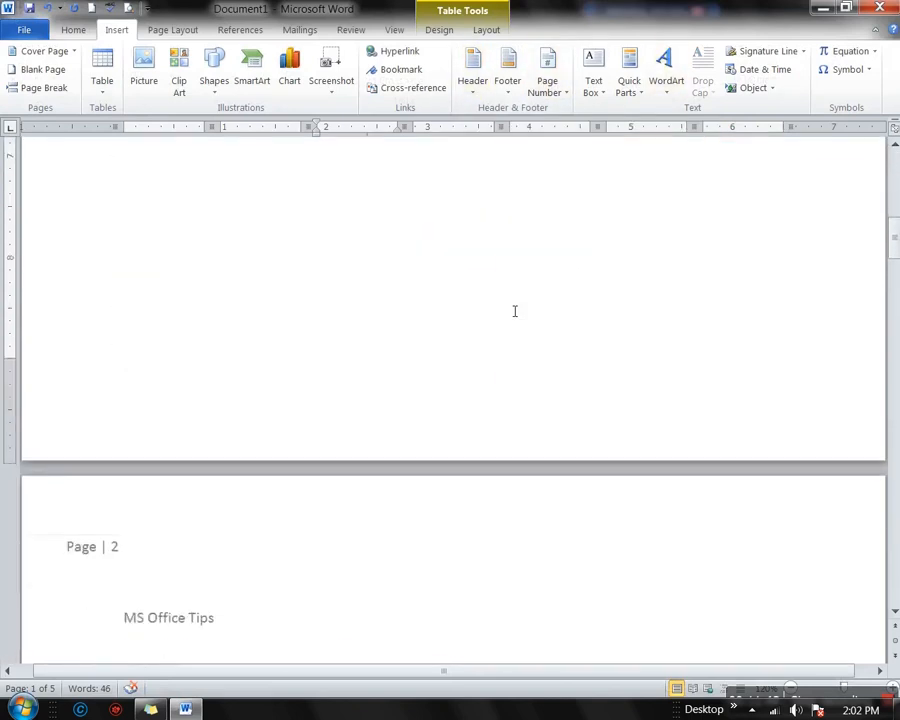
pyautogui.doubleClick(315, 387)
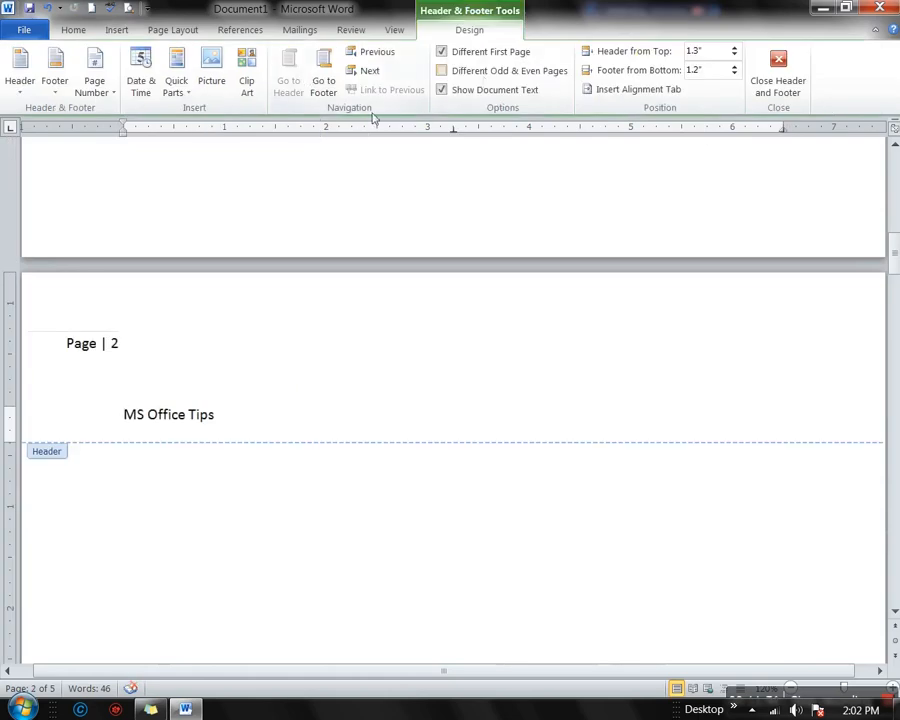
pyautogui.click(103, 364)
pyautogui.tripleClick(99, 362)
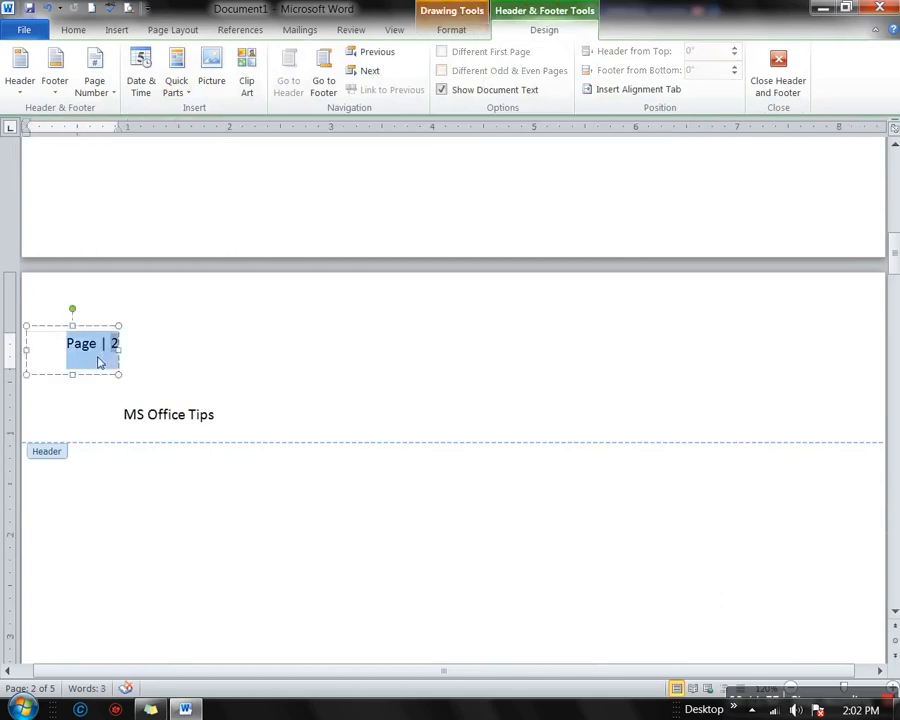
pyautogui.click(217, 424)
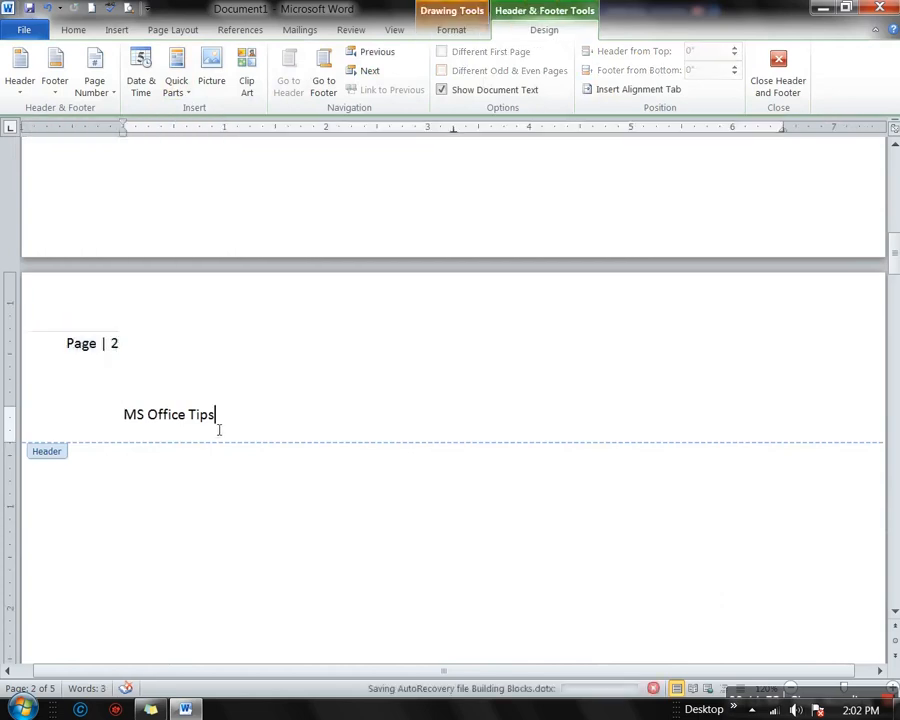
pyautogui.moveTo(217, 424); pyautogui.dragTo(196, 424)
pyautogui.hotkey('ctrl', 'a')
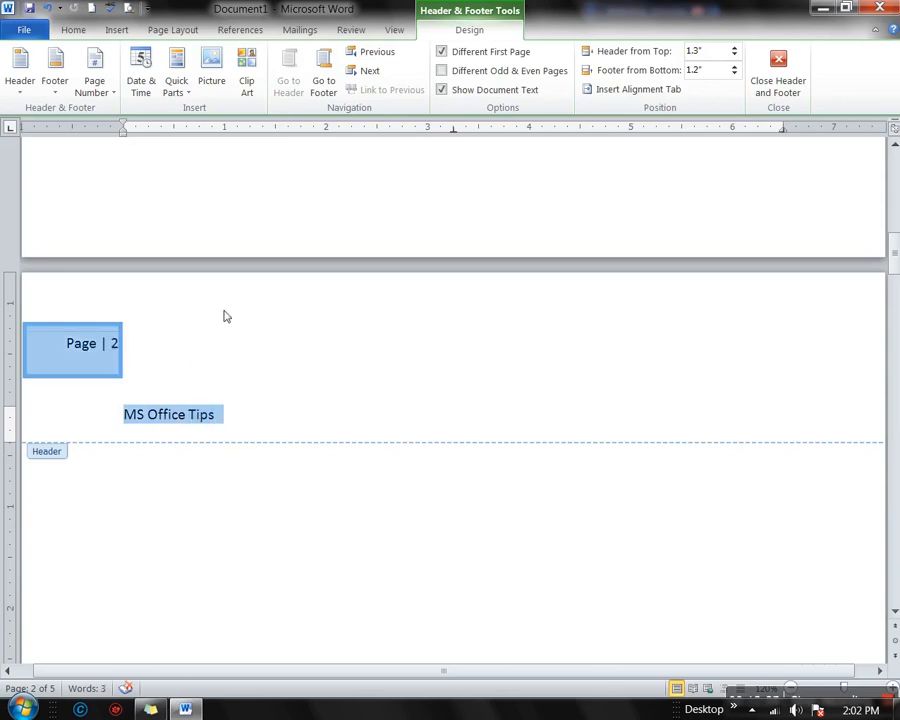
# Save the selected header content to the Quick Part Gallery as 'MS Office Tips'
pyautogui.click(181, 97)
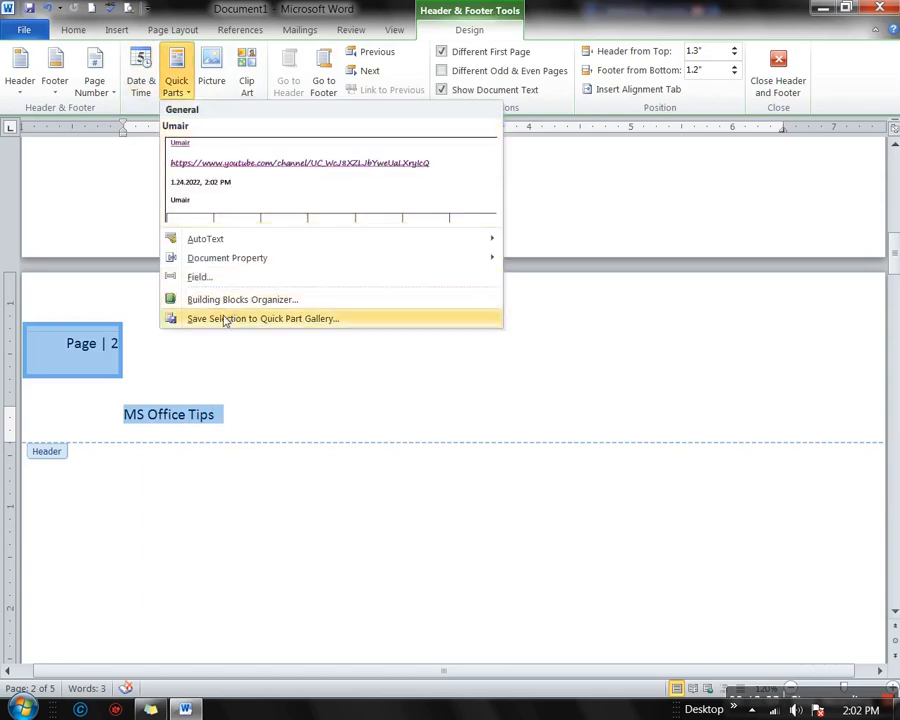
pyautogui.click(225, 320)
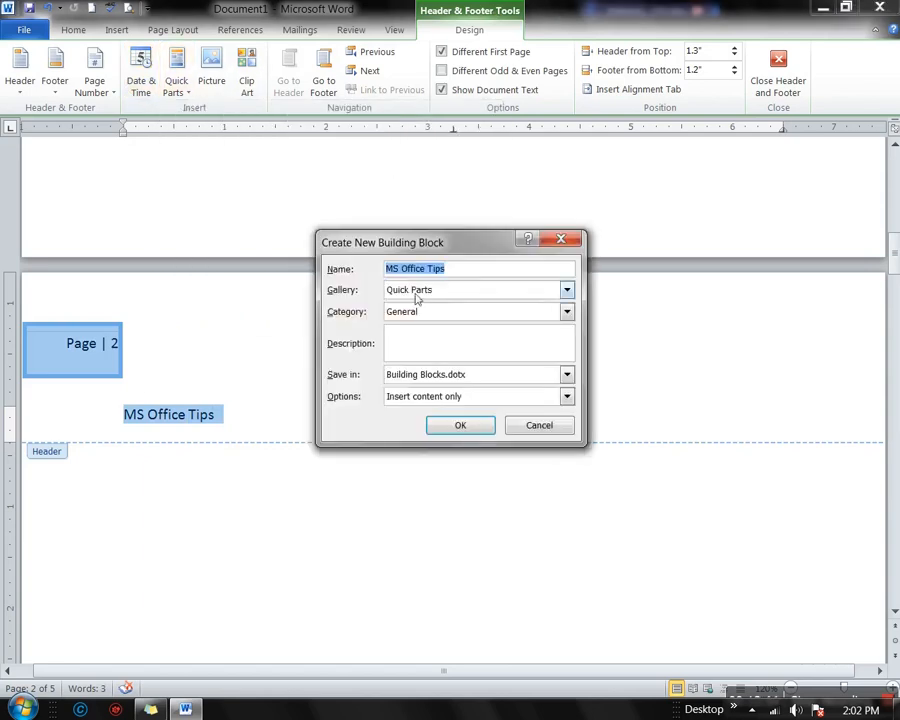
pyautogui.click(445, 430)
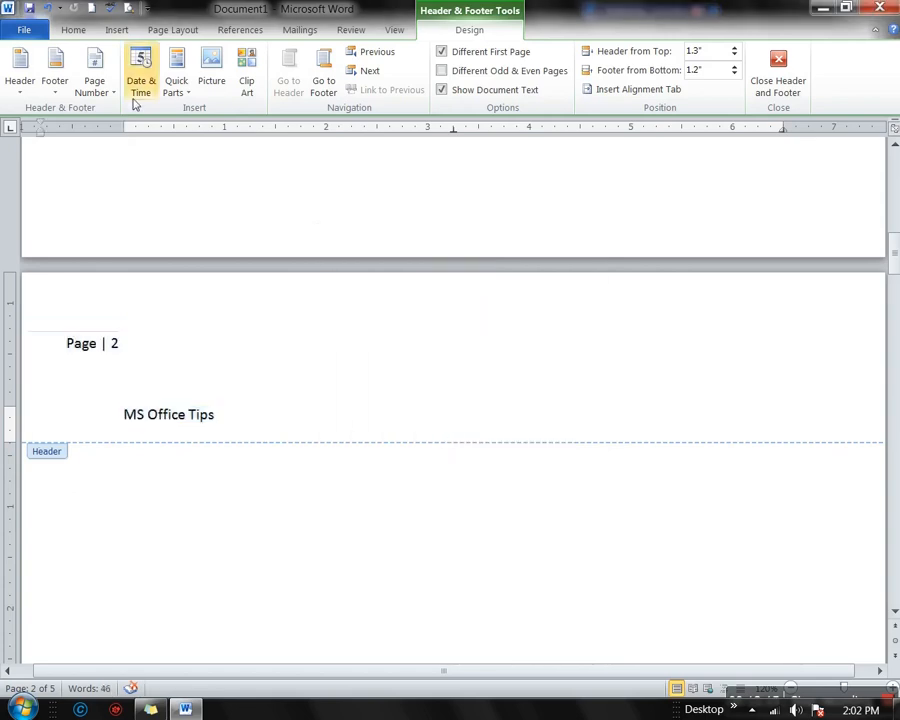
pyautogui.click(90, 9)
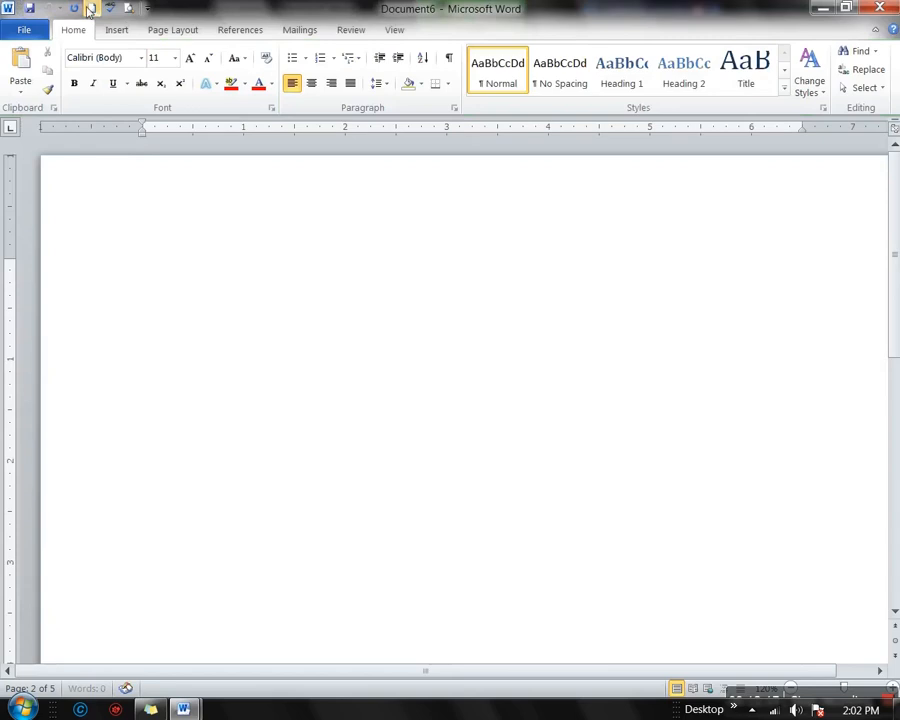
pyautogui.click(120, 32)
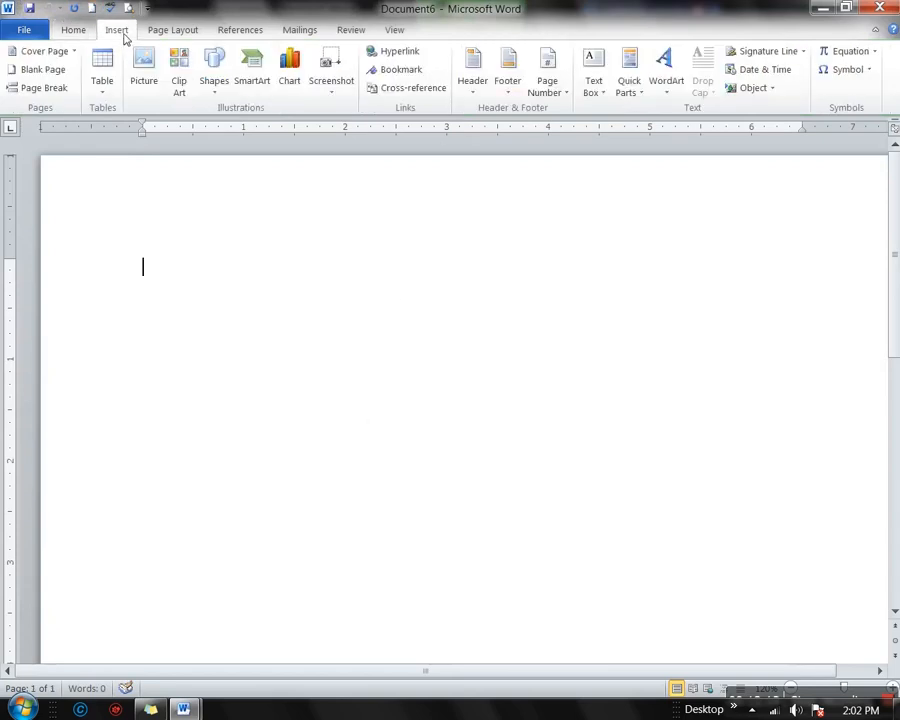
pyautogui.click(632, 92)
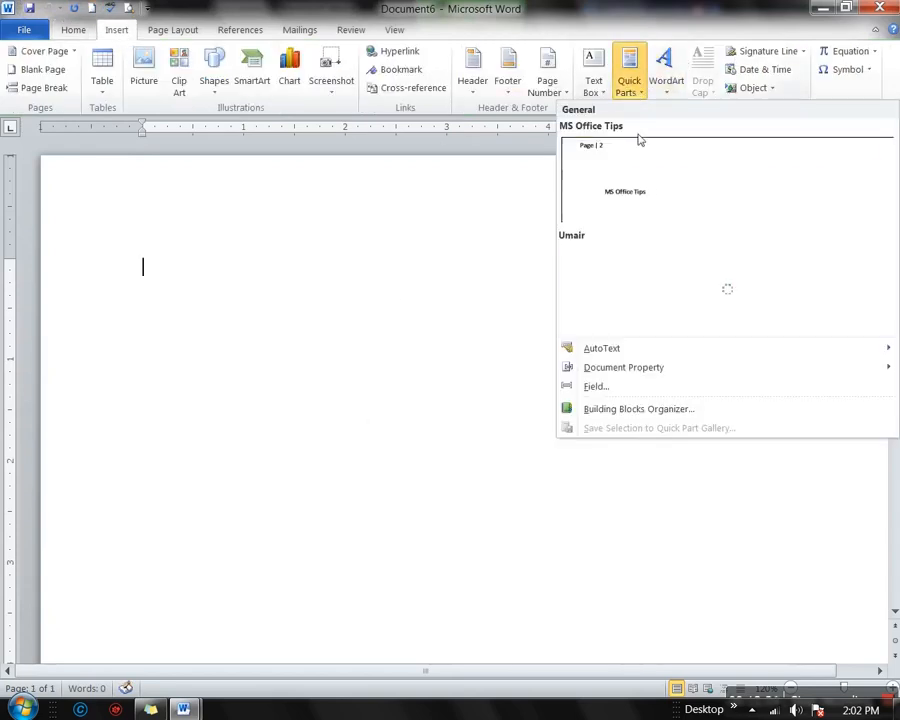
pyautogui.click(692, 165)
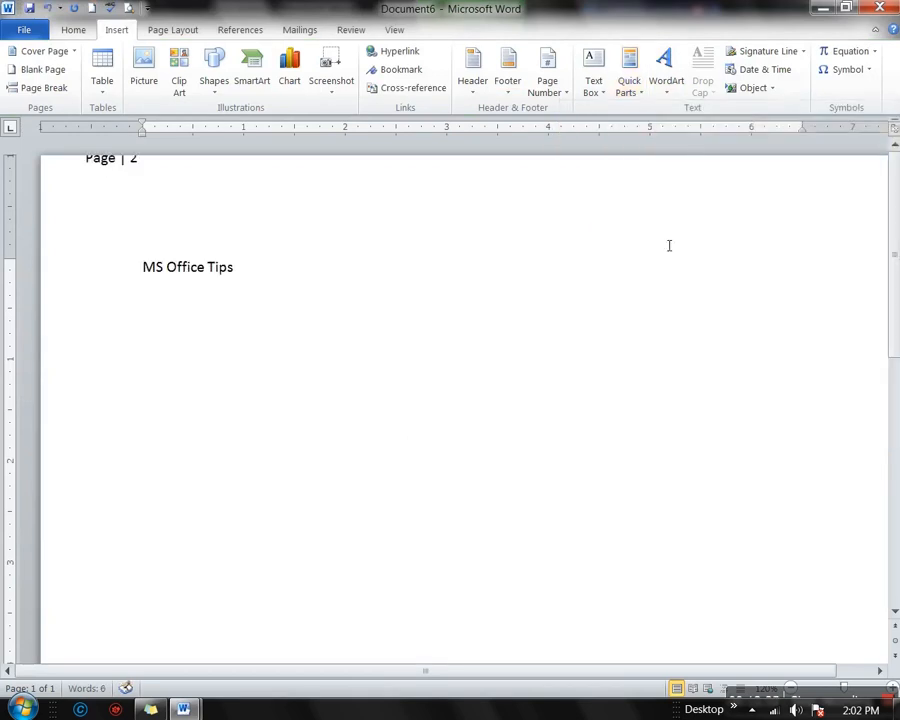
pyautogui.scroll(-5, 437, 414)
pyautogui.scroll(5, 437, 414)
pyautogui.click(118, 167)
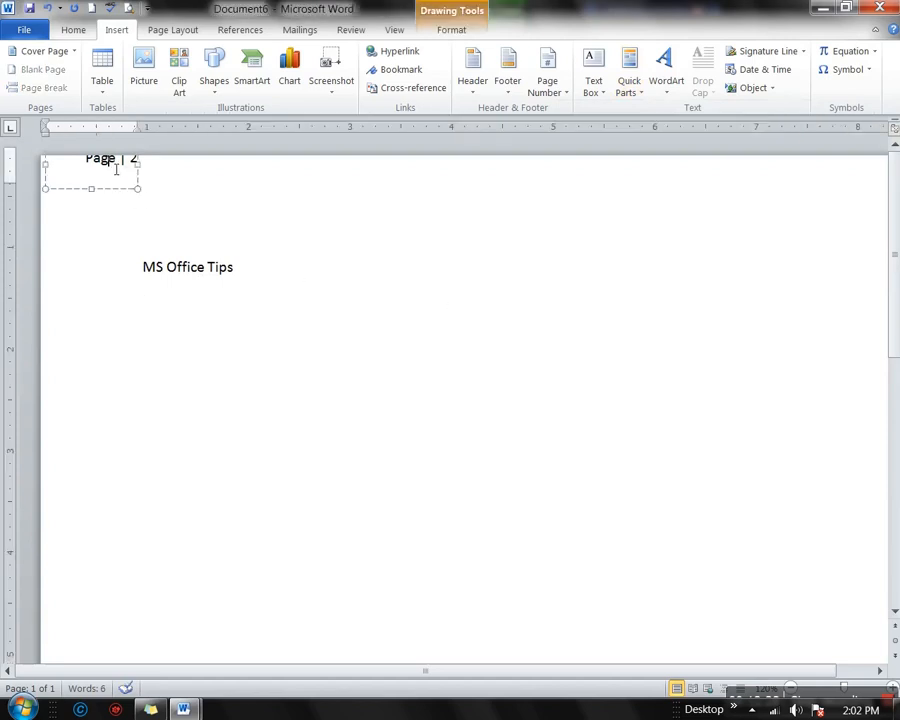
pyautogui.moveTo(105, 193); pyautogui.dragTo(96, 212)
pyautogui.click(319, 388)
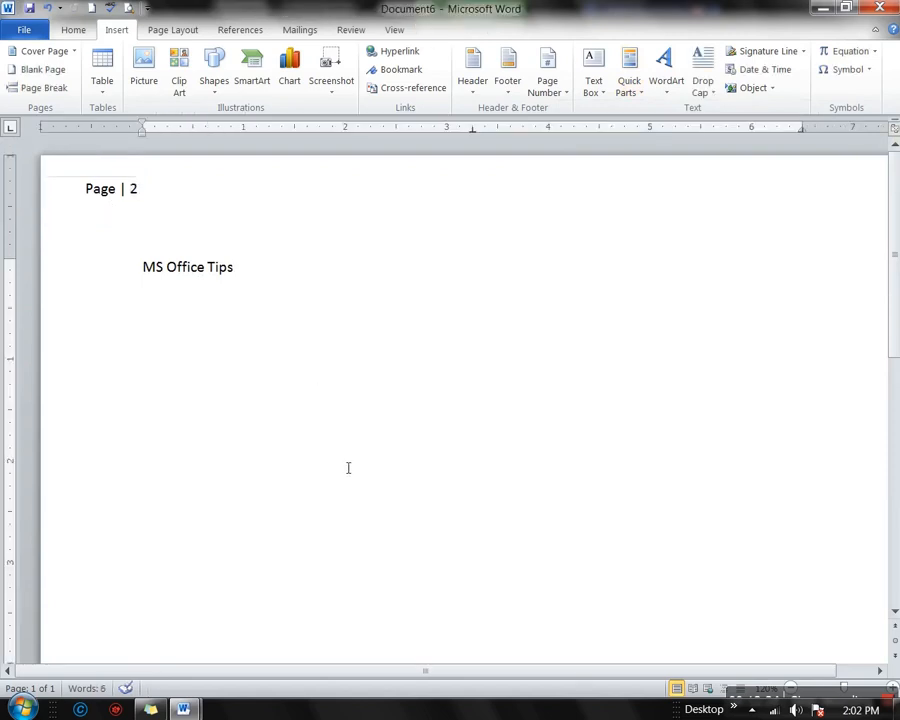
pyautogui.press('Return')
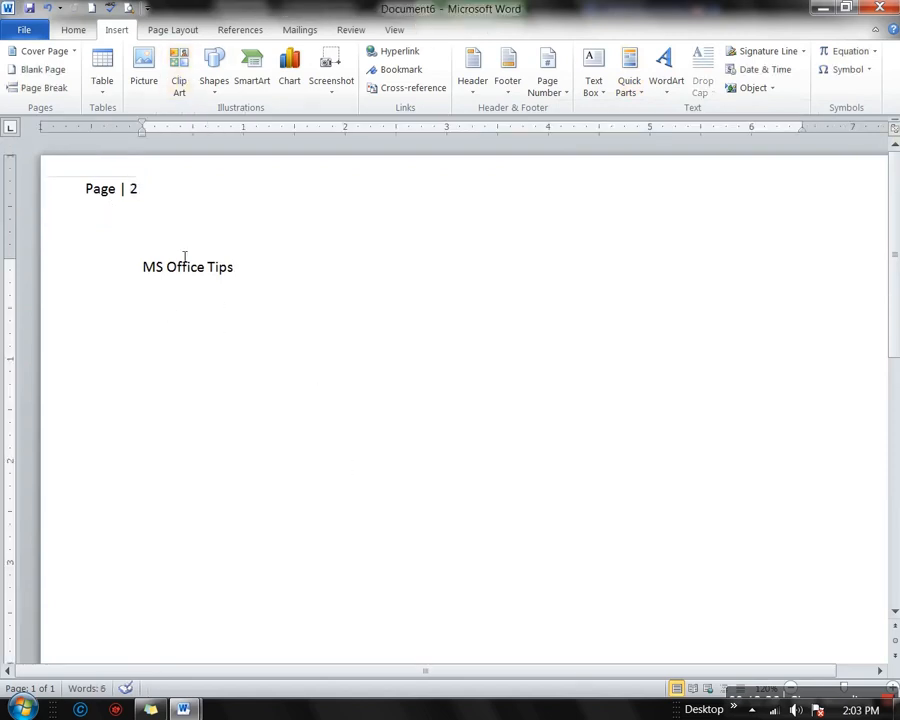
pyautogui.click(878, 8)
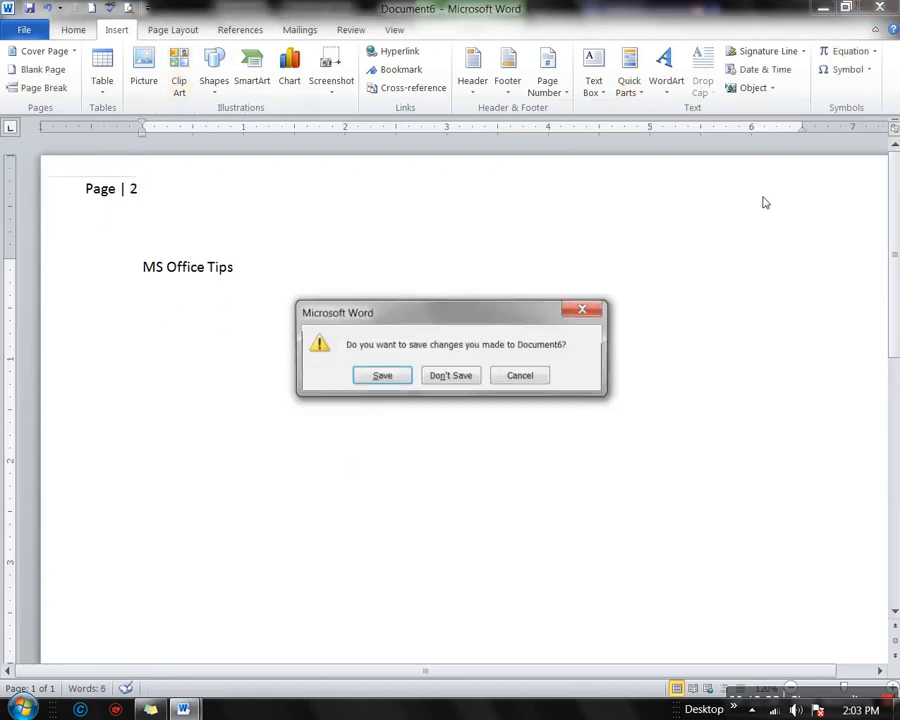
pyautogui.click(462, 379)
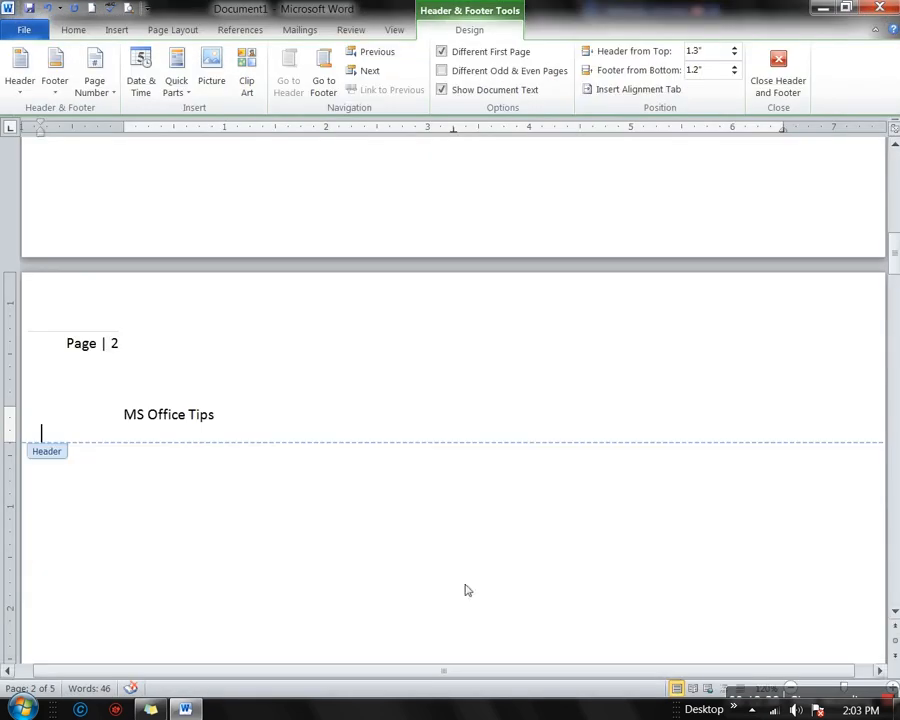
# Browse the Home, Insert, Page Layout and References tabs, settling on Page Layout
pyautogui.click(73, 29)
pyautogui.click(116, 30)
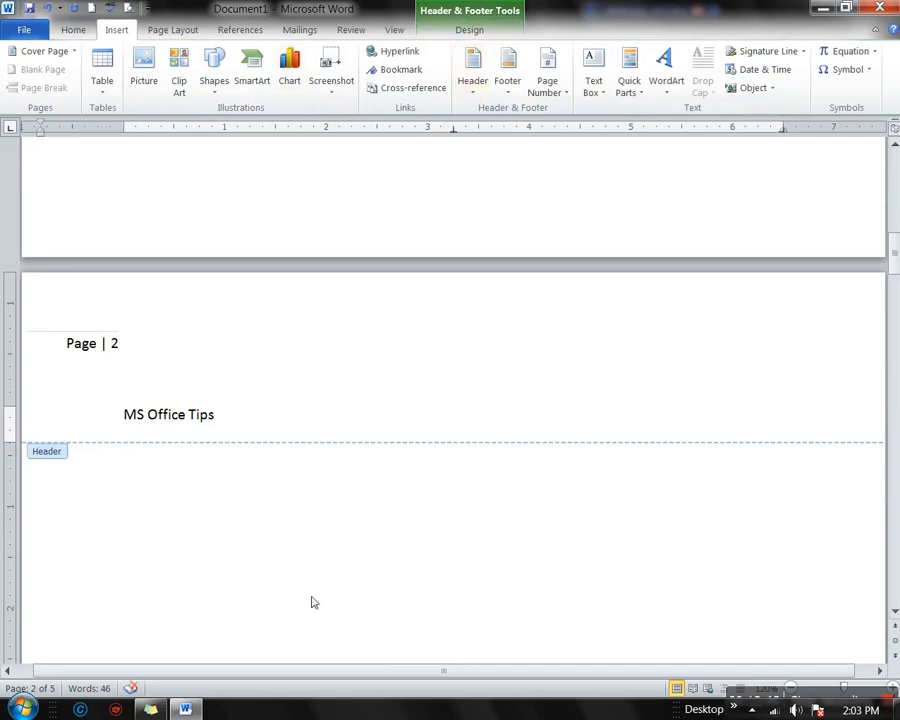
pyautogui.click(173, 30)
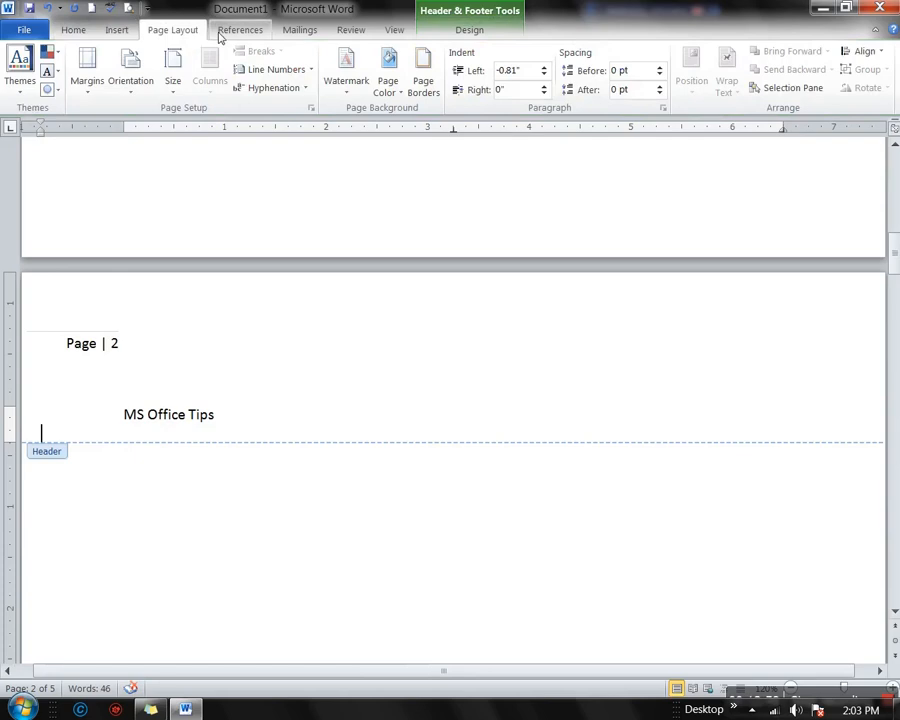
pyautogui.click(221, 35)
pyautogui.click(187, 33)
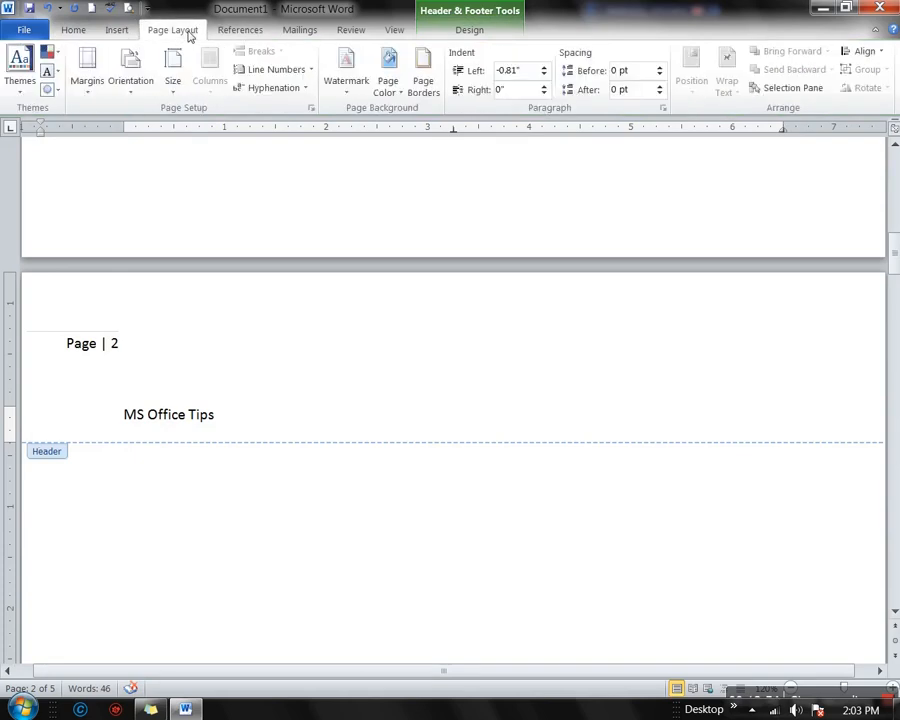
# Look through the Watermark gallery without adding one, then return to the Insert tab
pyautogui.click(351, 94)
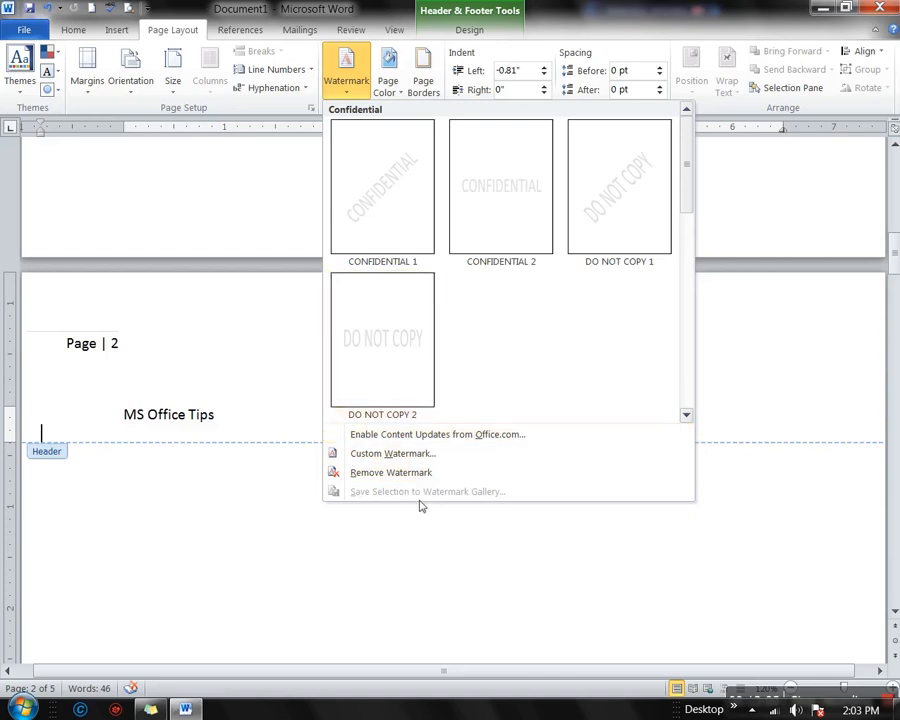
pyautogui.click(112, 30)
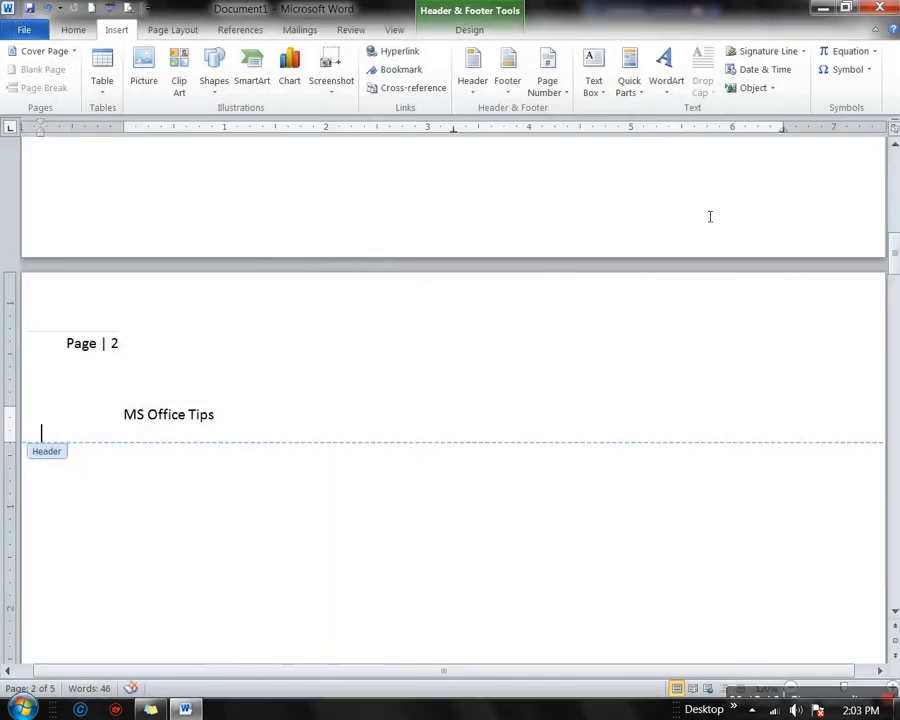
# Open the Building Blocks Organizer and scroll the list to find the Umair entry
pyautogui.click(630, 85)
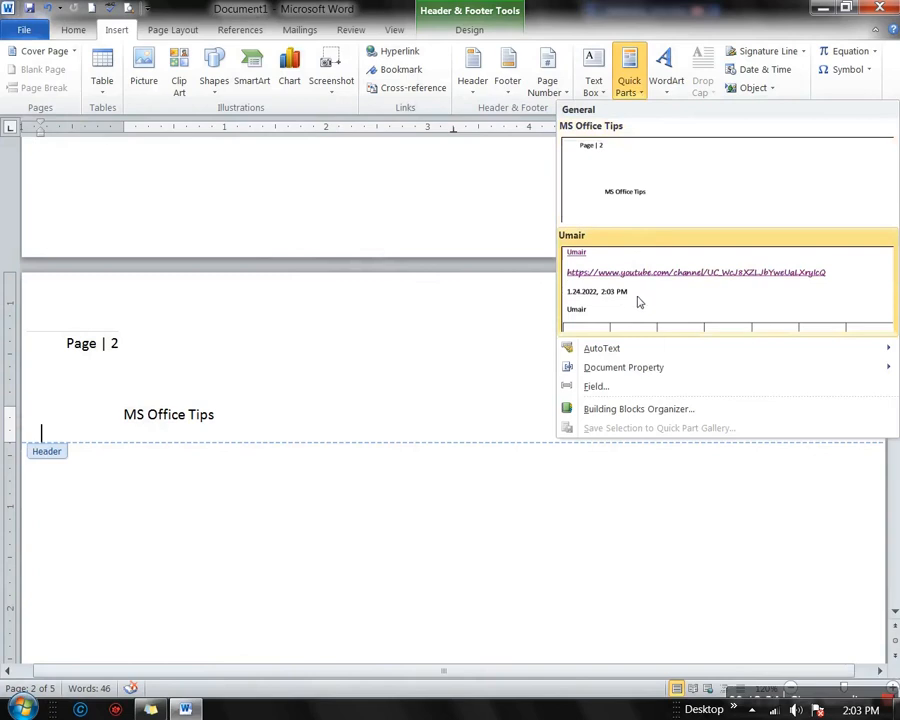
pyautogui.click(611, 414)
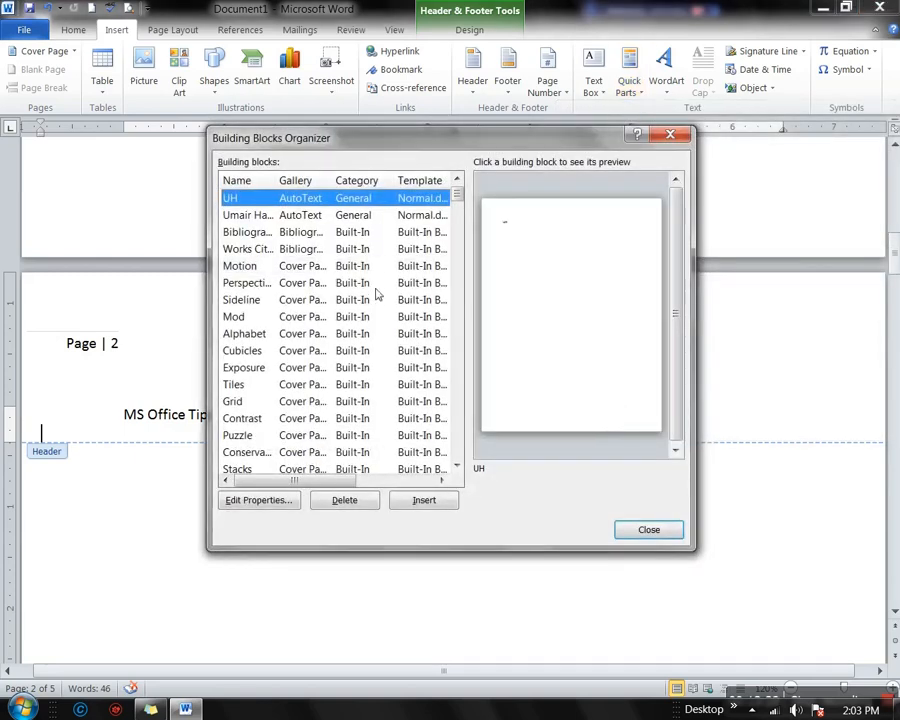
pyautogui.scroll(-6, 377, 293)
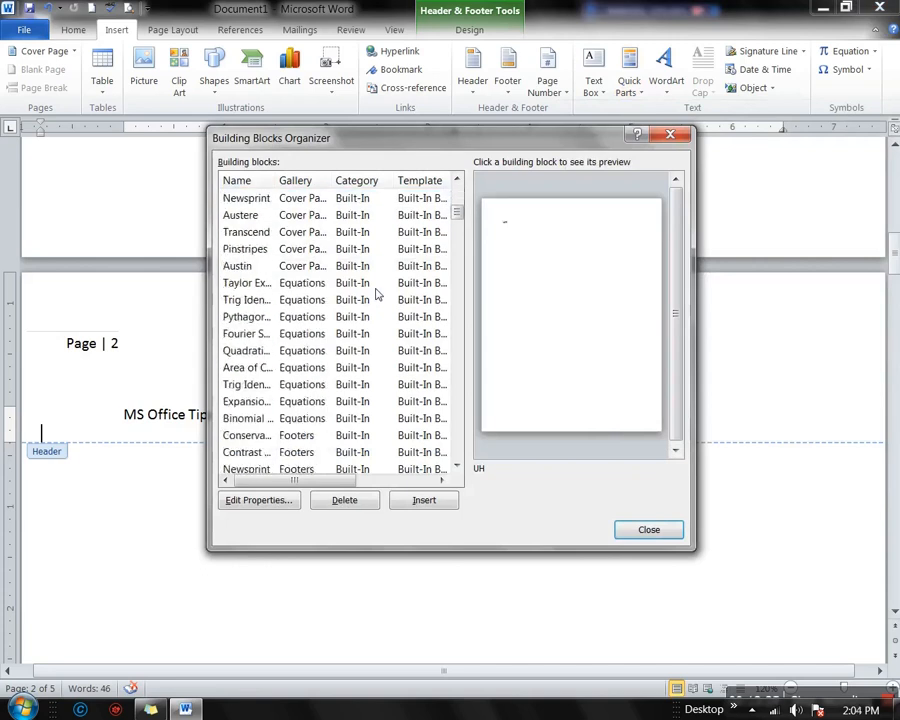
pyautogui.scroll(-8, 377, 293)
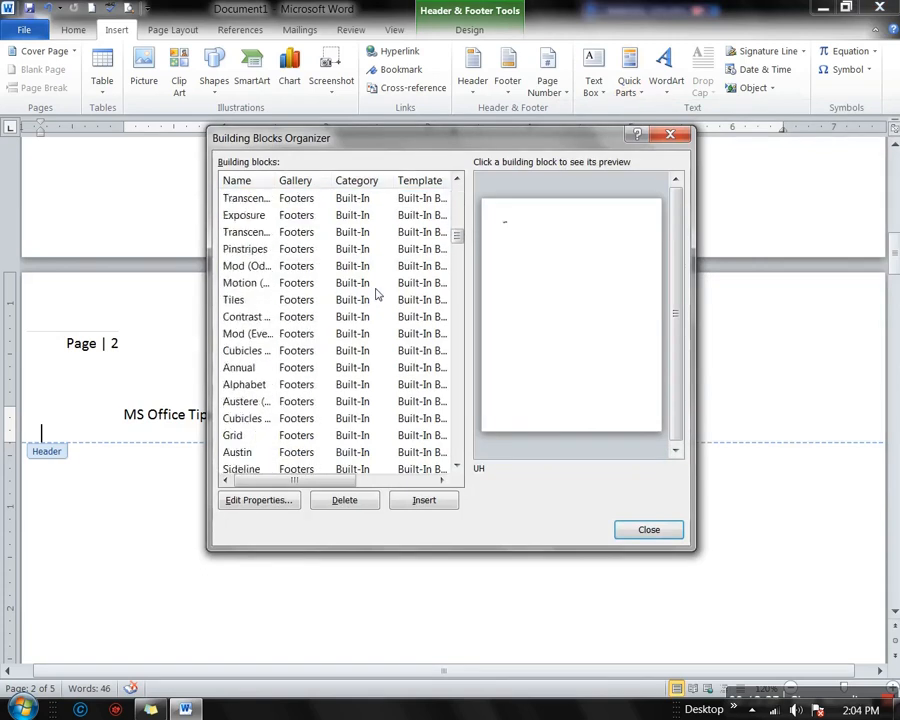
pyautogui.scroll(-8, 377, 293)
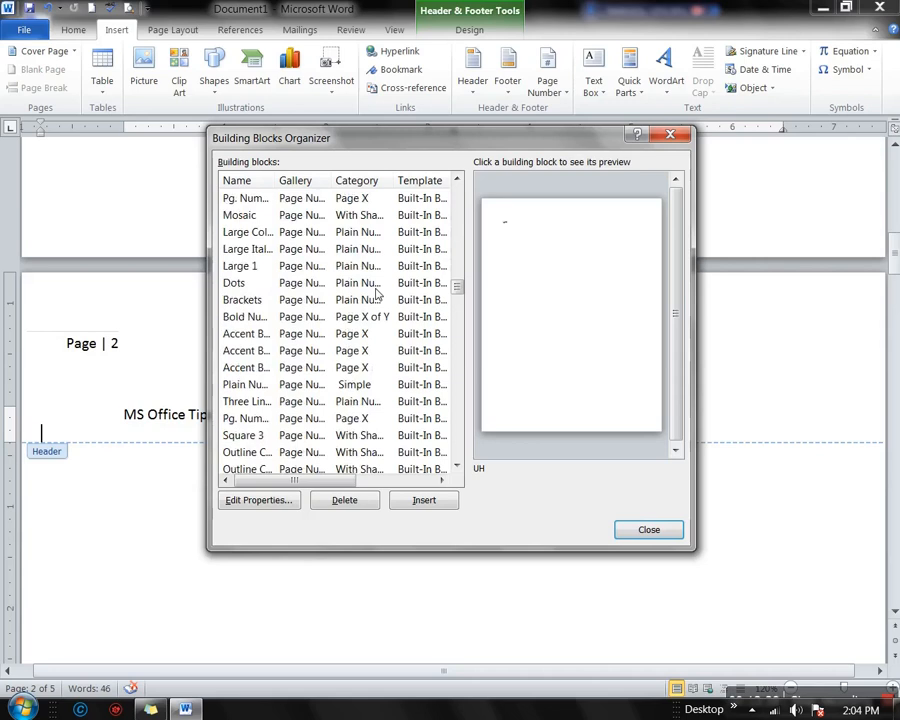
pyautogui.scroll(-4, 377, 293)
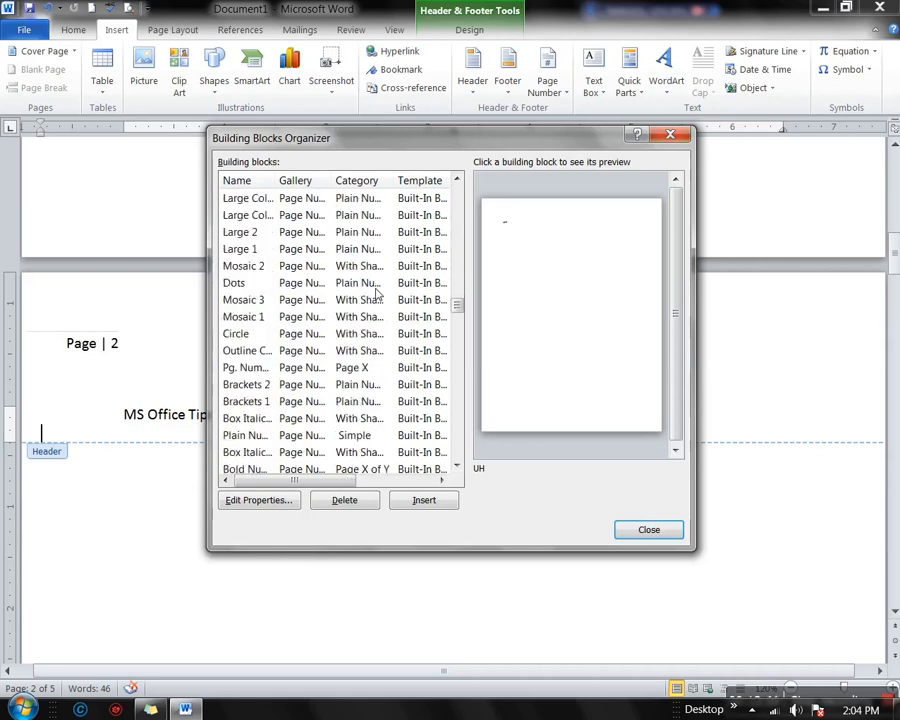
pyautogui.scroll(-9, 377, 293)
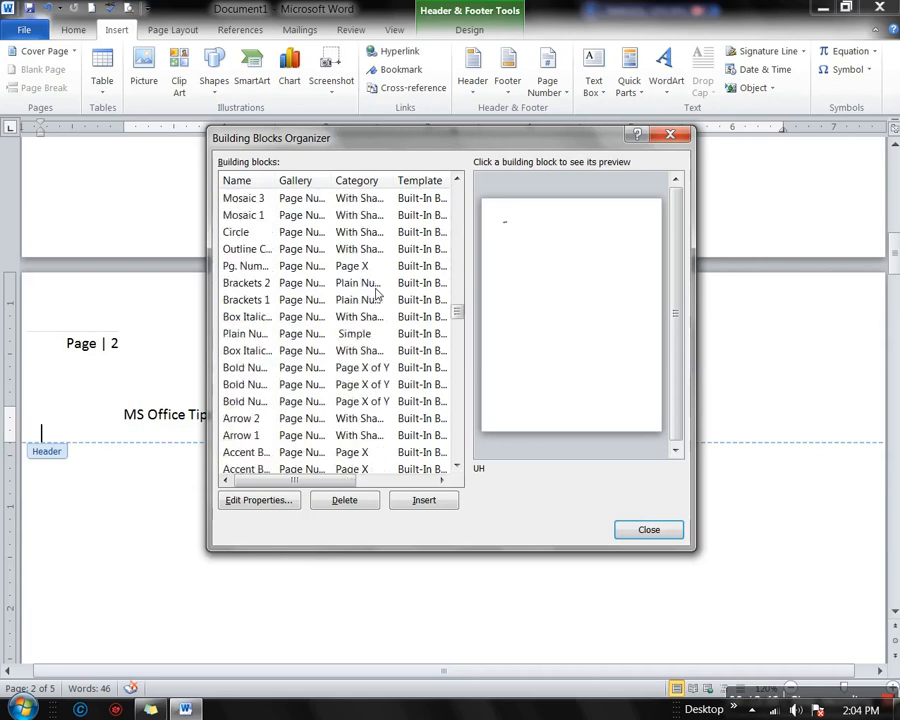
pyautogui.scroll(-1, 377, 293)
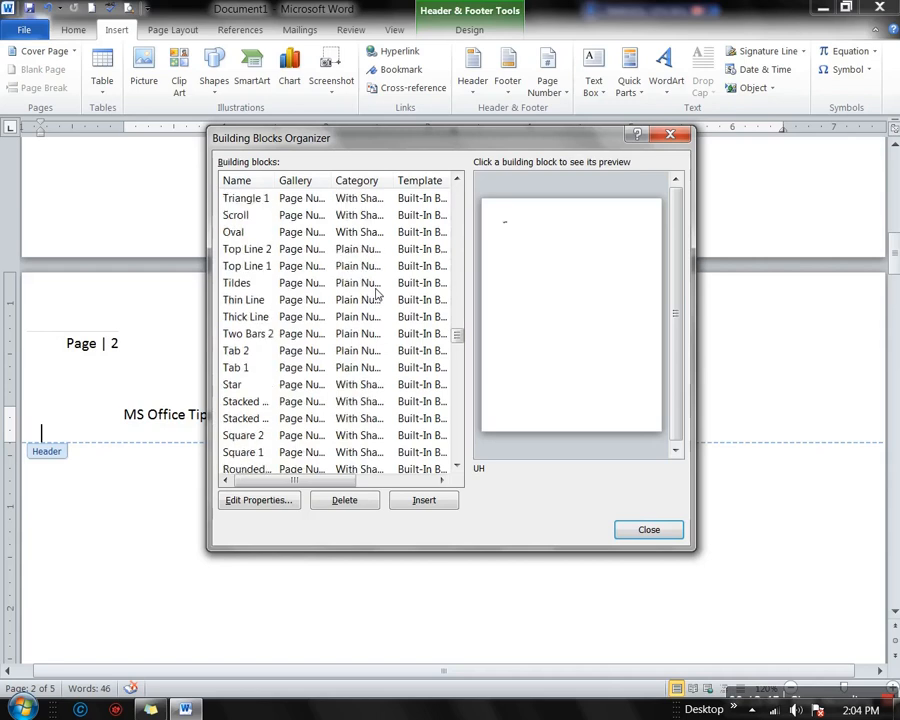
pyautogui.scroll(-4, 377, 293)
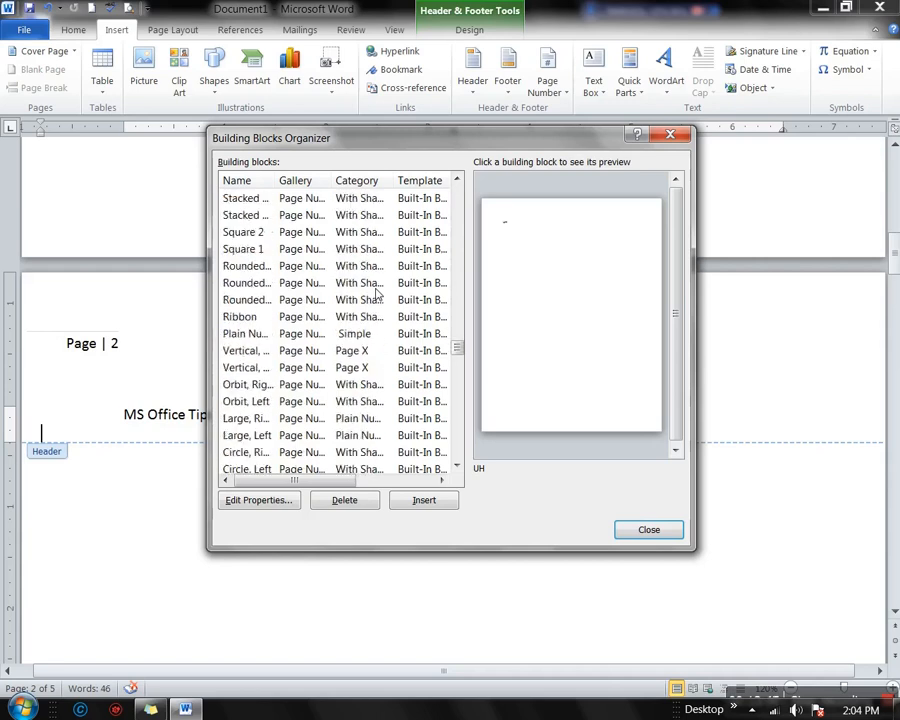
pyautogui.scroll(-12, 377, 293)
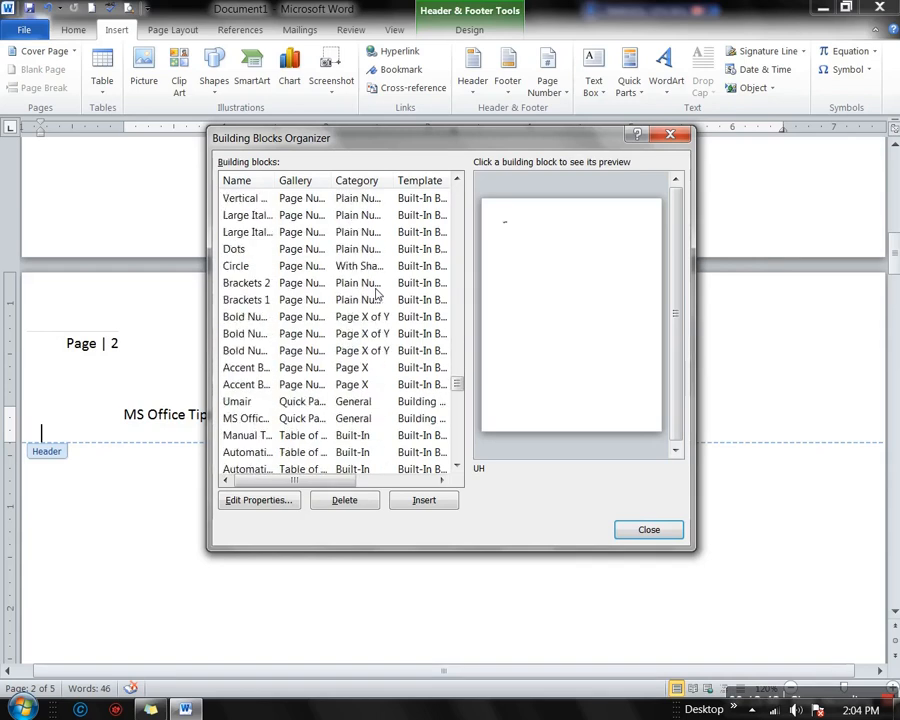
pyautogui.scroll(8, 377, 293)
pyautogui.scroll(-15, 377, 293)
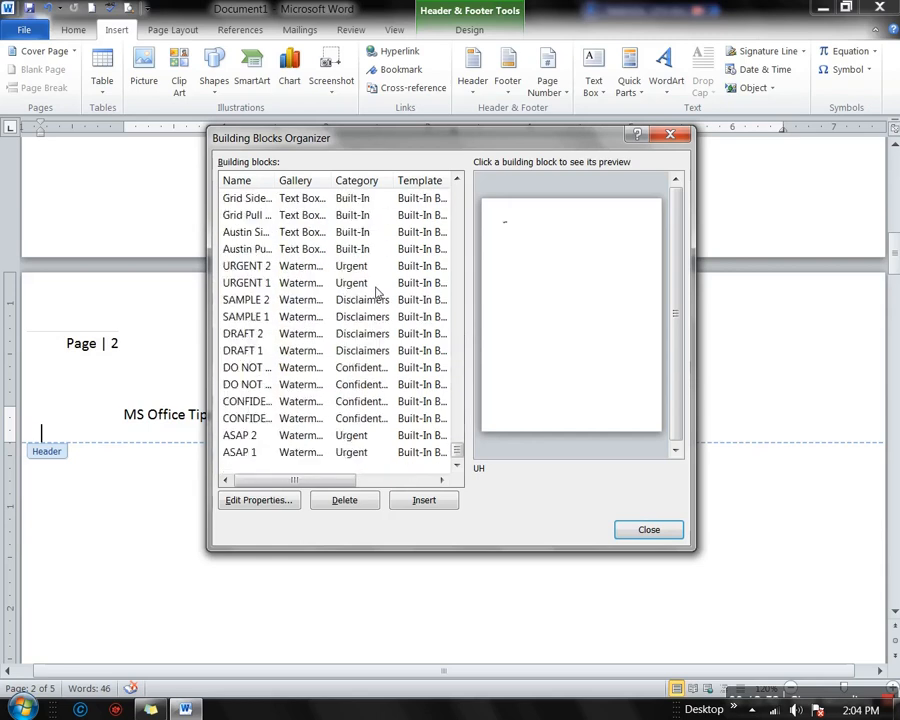
pyautogui.scroll(15, 377, 293)
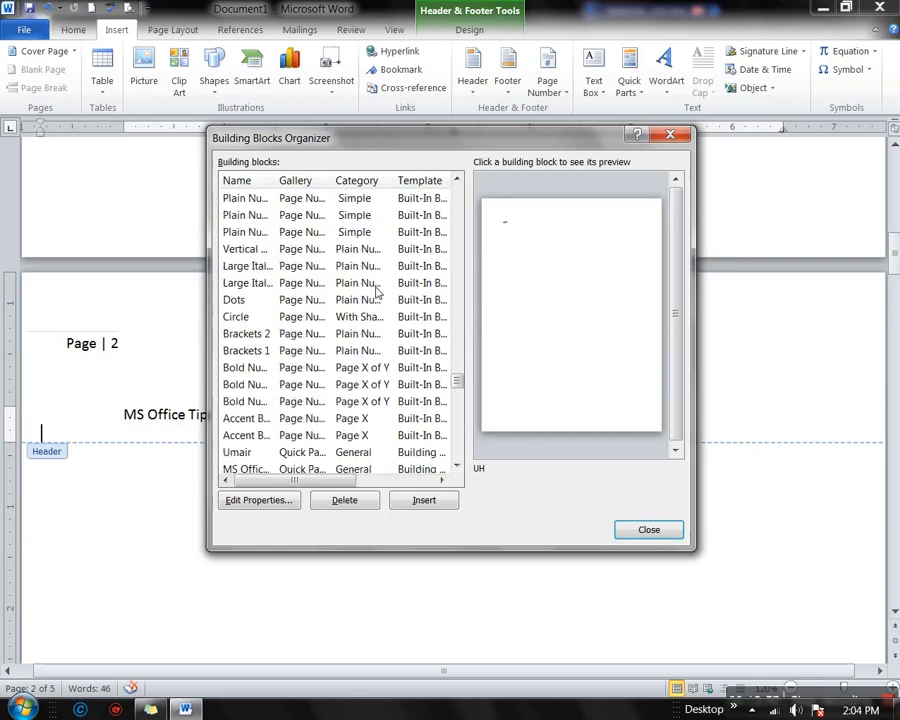
pyautogui.scroll(-1, 256, 440)
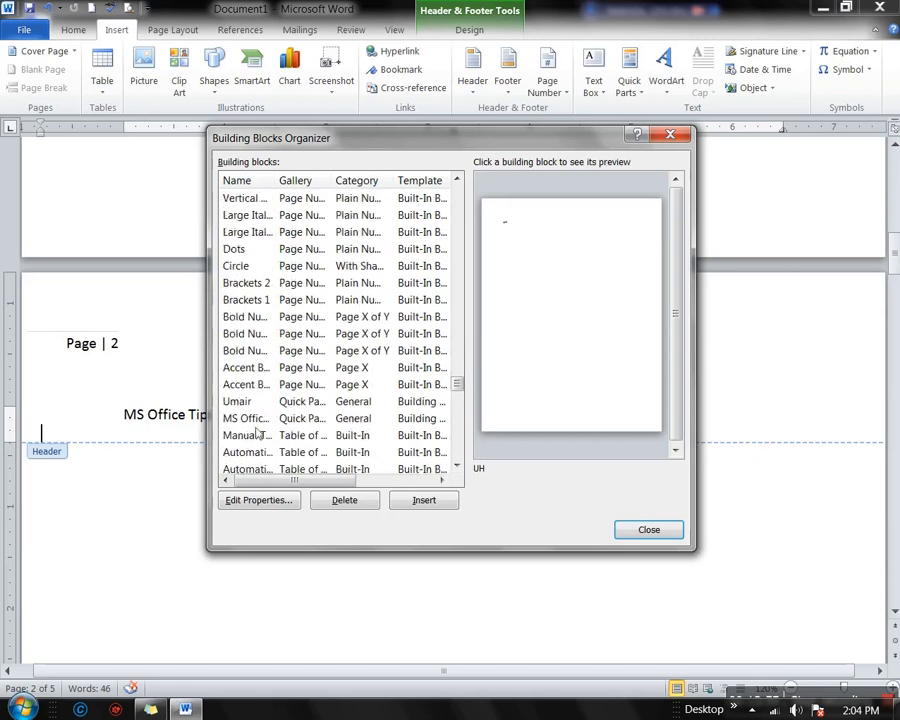
# Delete the Umair building block and check that only MS Office Tips remains in Quick Parts
pyautogui.click(238, 402)
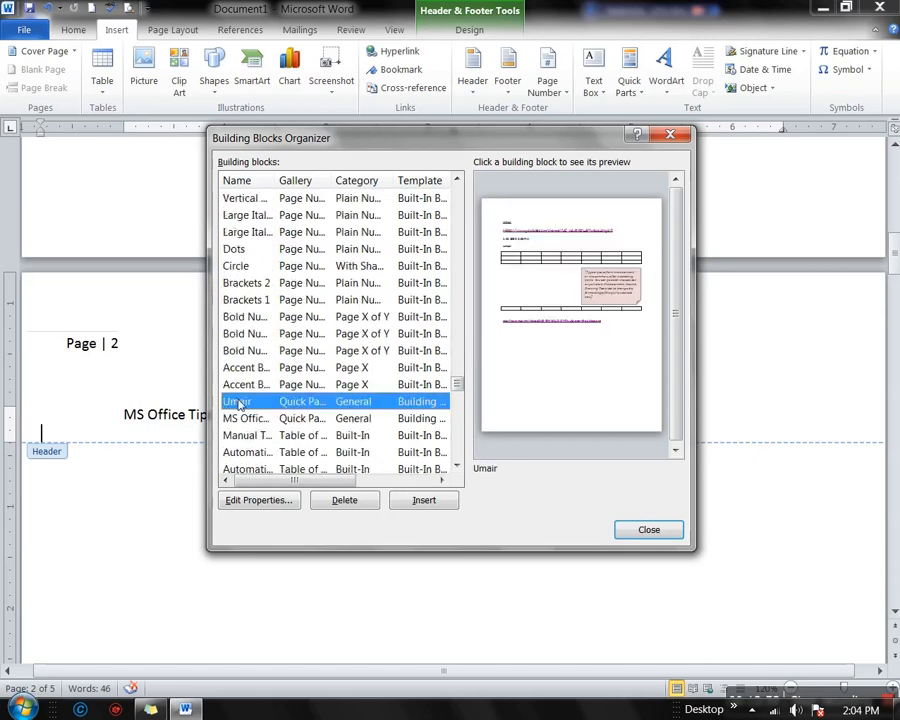
pyautogui.click(345, 503)
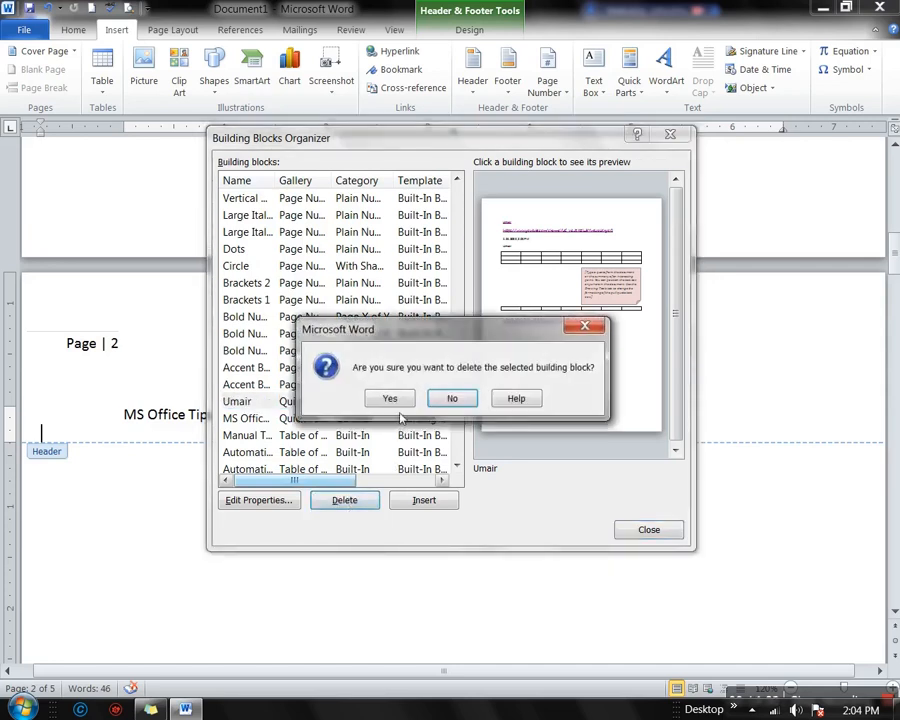
pyautogui.click(393, 399)
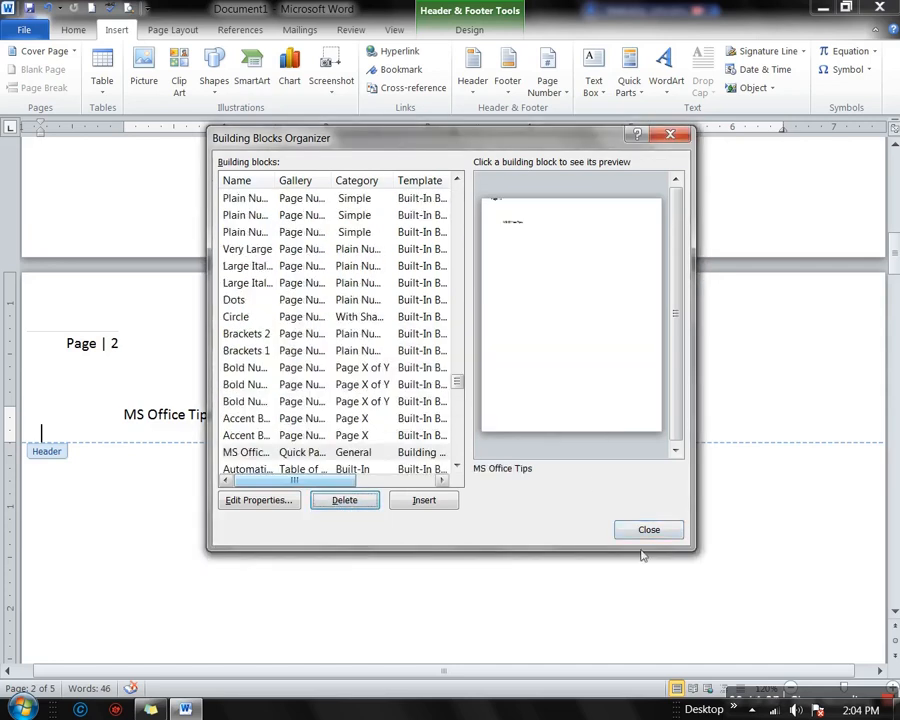
pyautogui.click(649, 530)
pyautogui.click(643, 92)
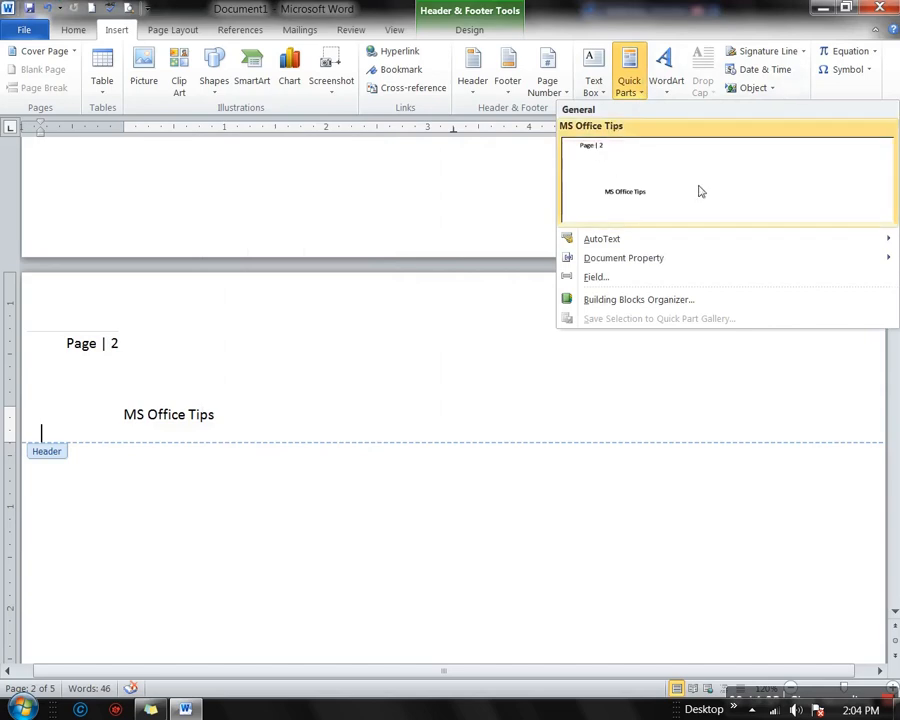
pyautogui.moveTo(735, 253)
pyautogui.click(409, 201)
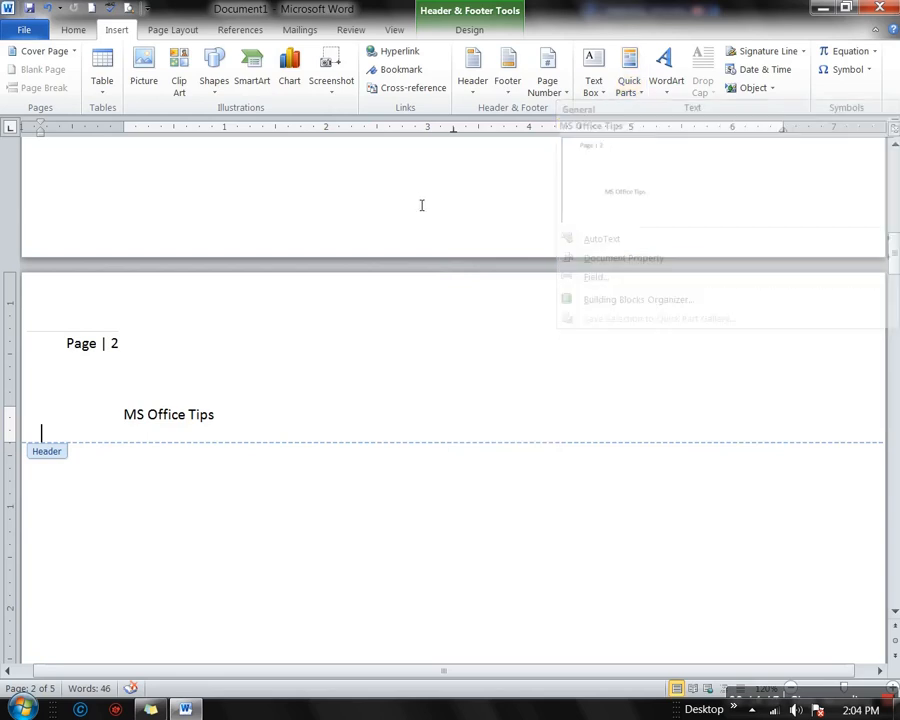
# Leave header editing and place the insertion point below the e-mail link
pyautogui.scroll(10, 422, 203)
pyautogui.scroll(-3, 472, 295)
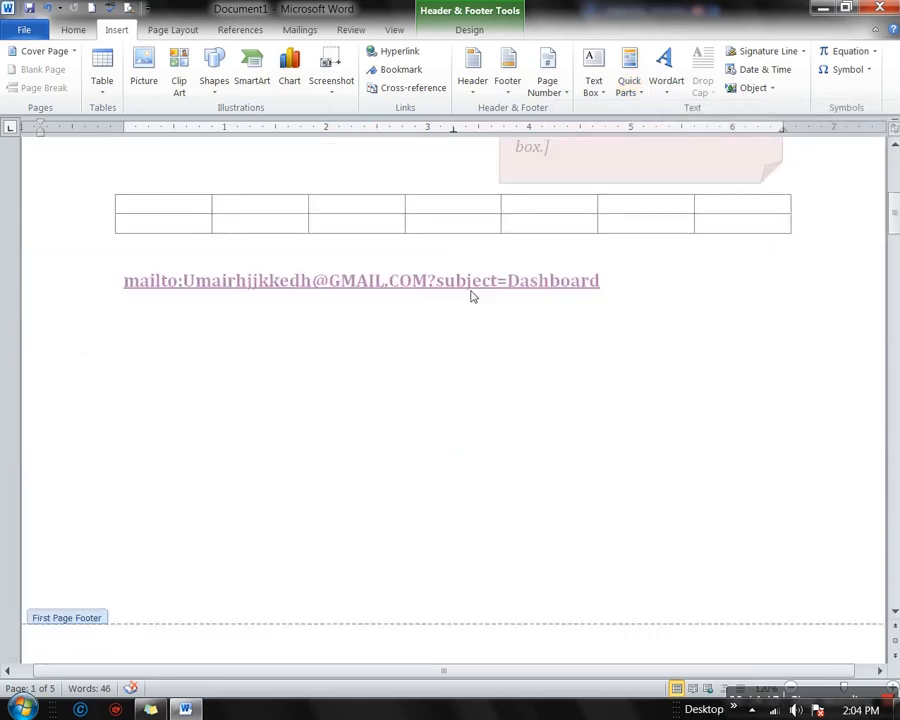
pyautogui.doubleClick(403, 377)
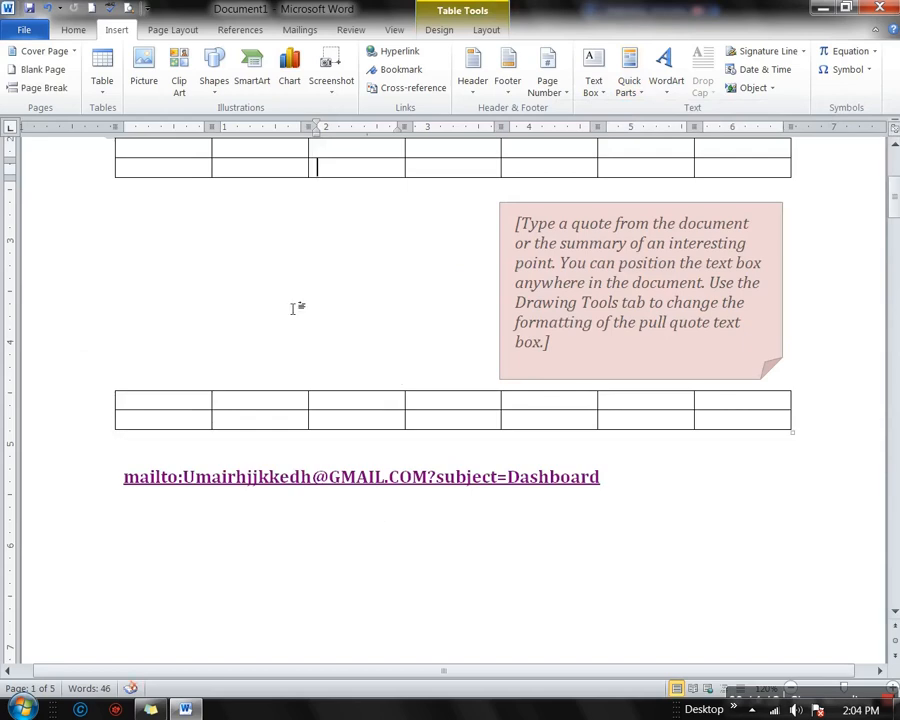
pyautogui.click(240, 285)
pyautogui.click(328, 540)
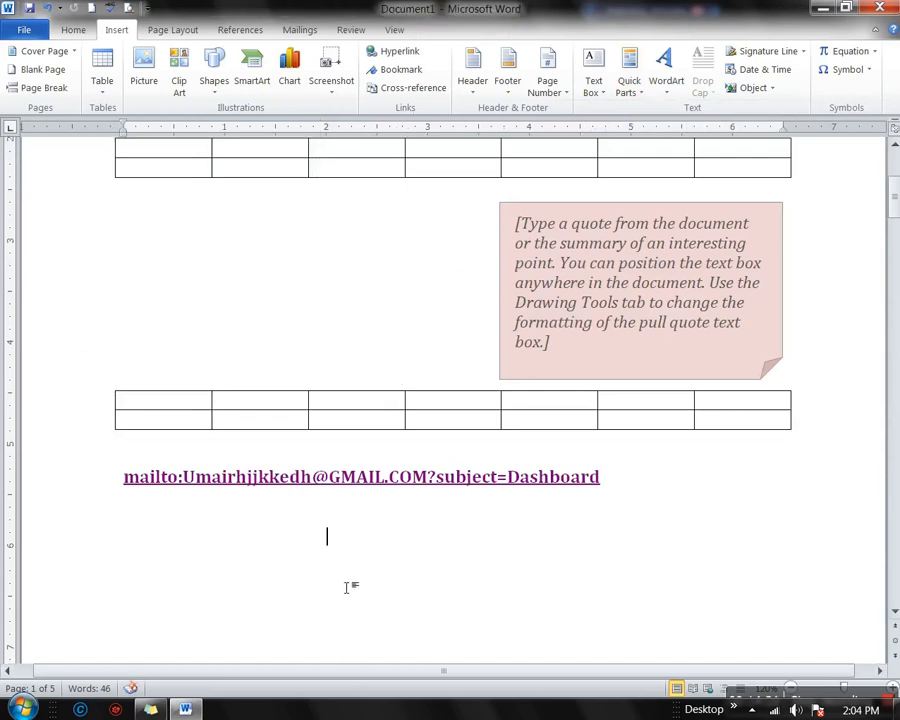
# Insert grey-shaded WordArt and replace its placeholder text with 'MS Office Tips'
pyautogui.click(667, 88)
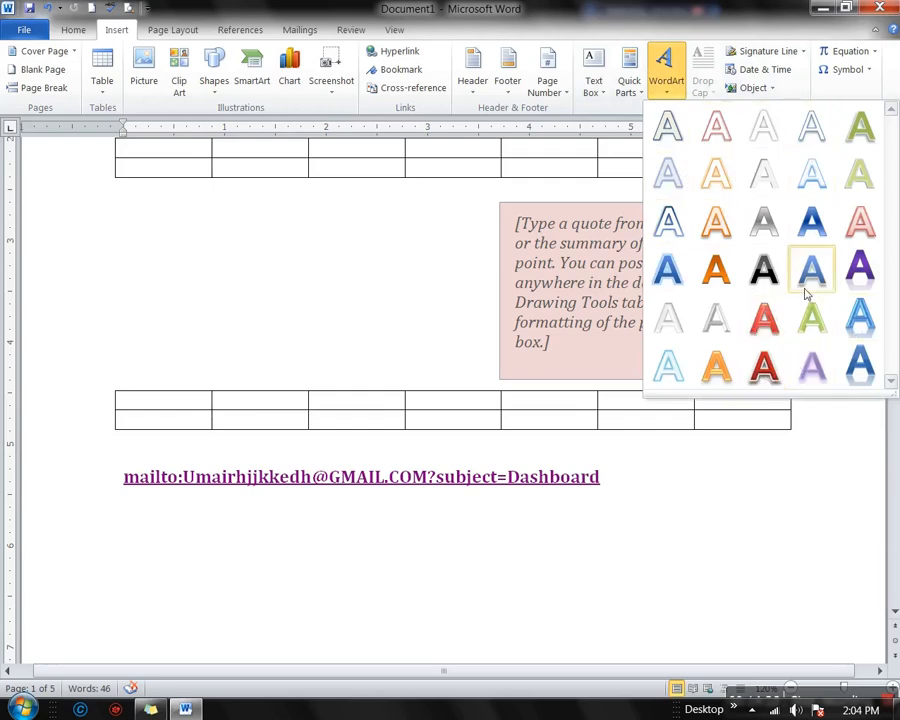
pyautogui.click(763, 268)
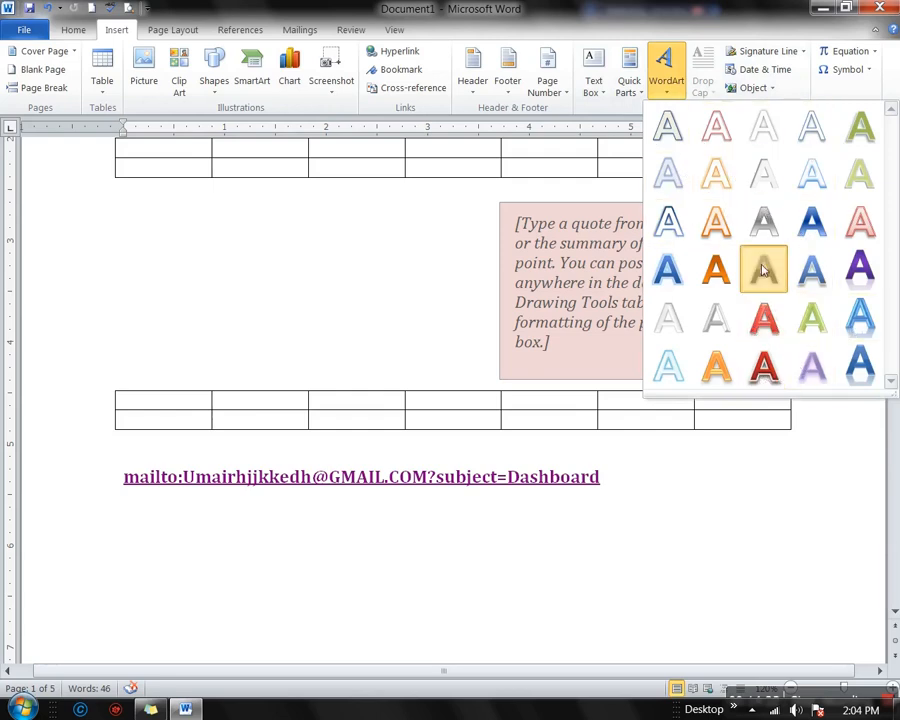
pyautogui.click(376, 586)
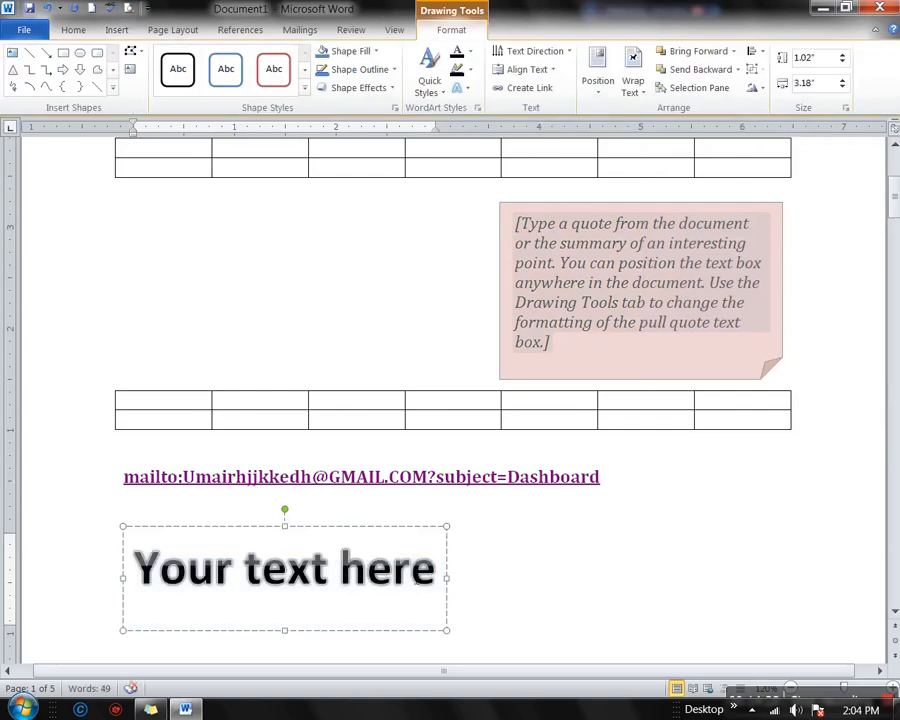
pyautogui.moveTo(436, 570); pyautogui.dragTo(134, 570)
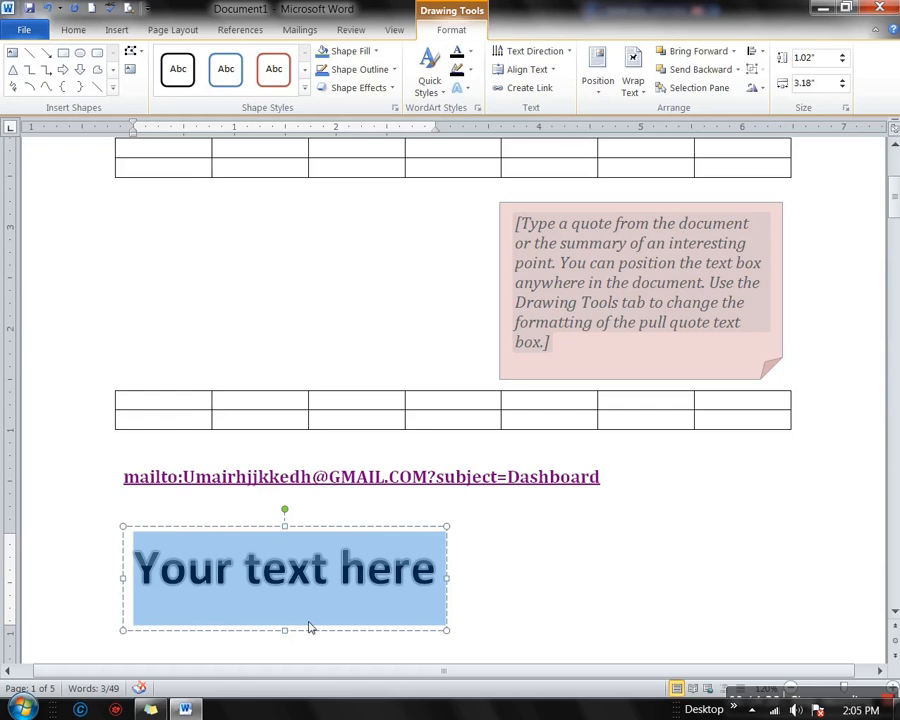
pyautogui.write('MS O')
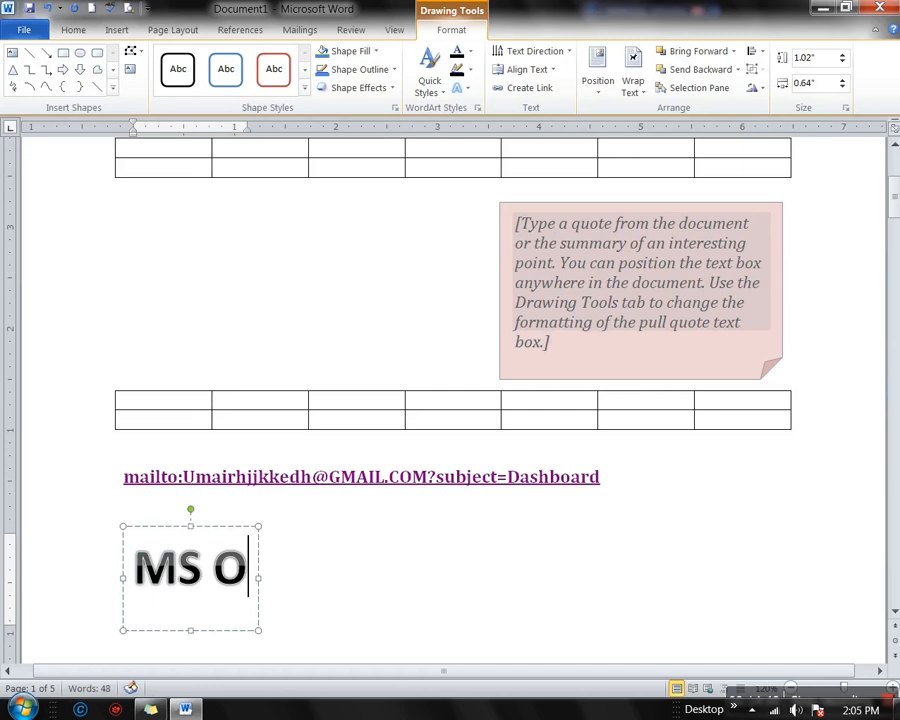
pyautogui.write('ffice Tips')
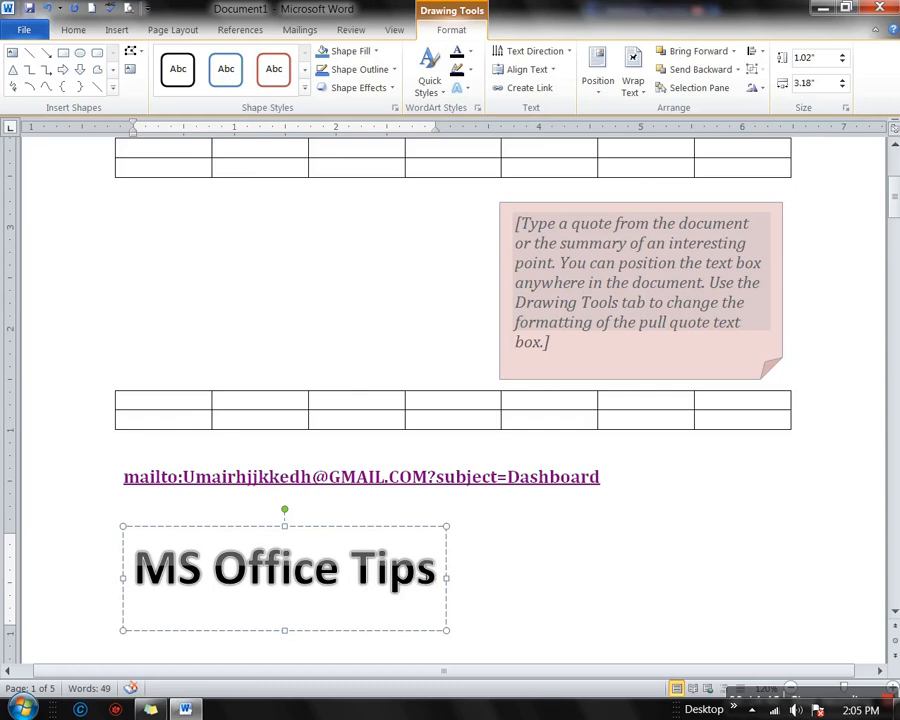
pyautogui.hotkey('ctrl', 'shift', 'Left')
pyautogui.hotkey('ctrl', 'shift', 'Left')
pyautogui.hotkey('ctrl', 'shift', 'Left')
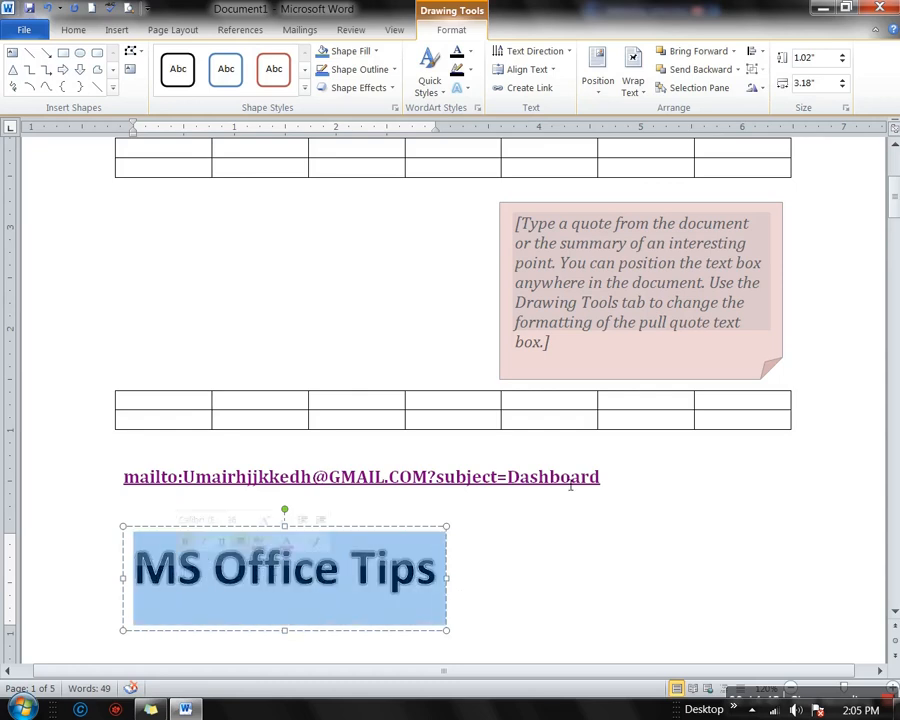
# Give the WordArt box a light green shape style, browsing Quick Styles and Text Outline without changes
pyautogui.click(305, 87)
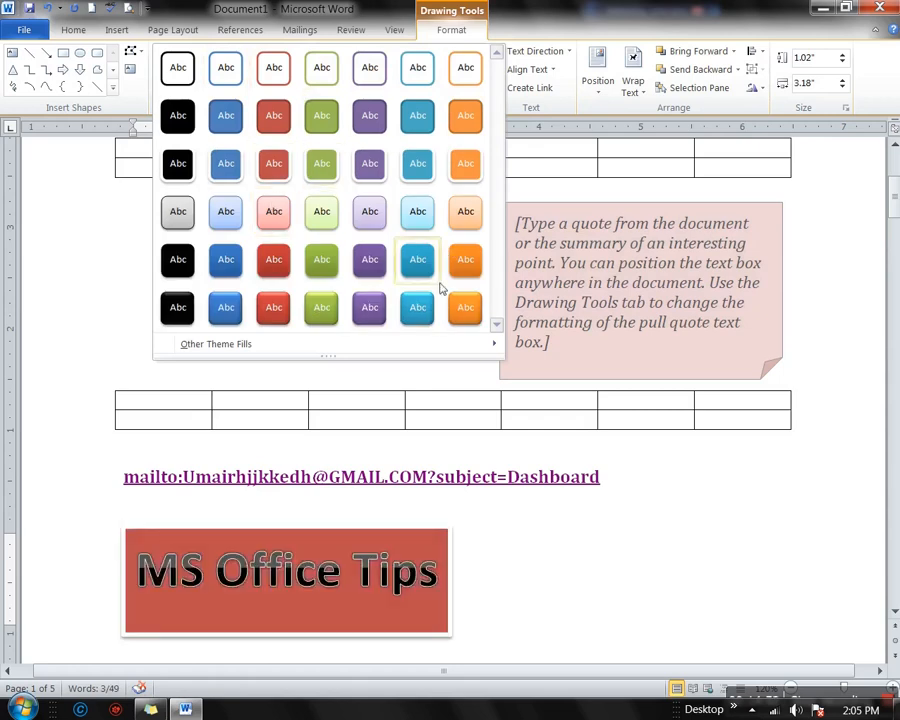
pyautogui.click(340, 226)
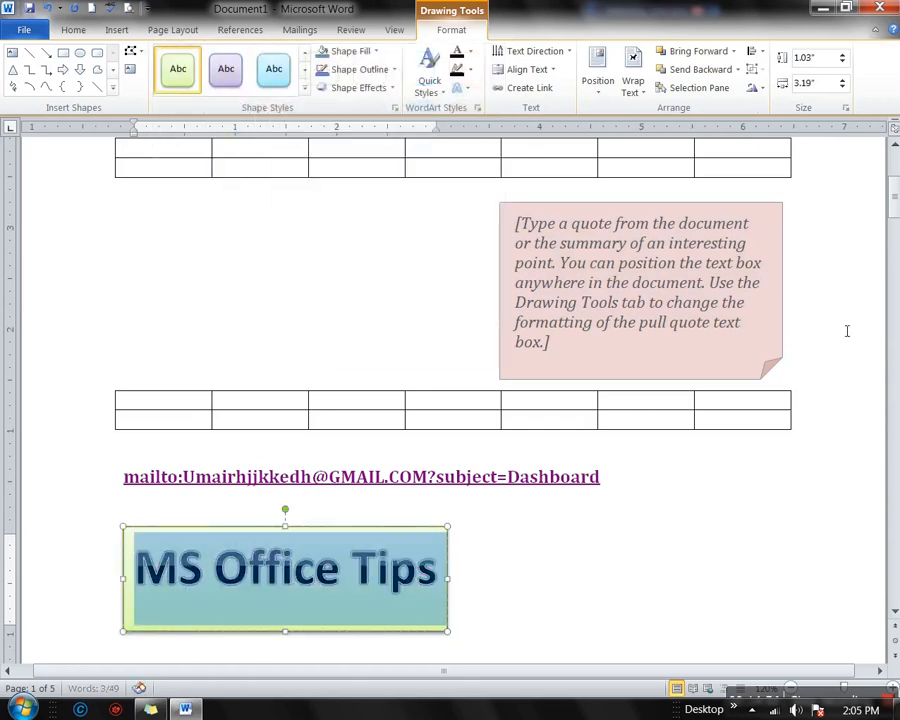
pyautogui.click(443, 94)
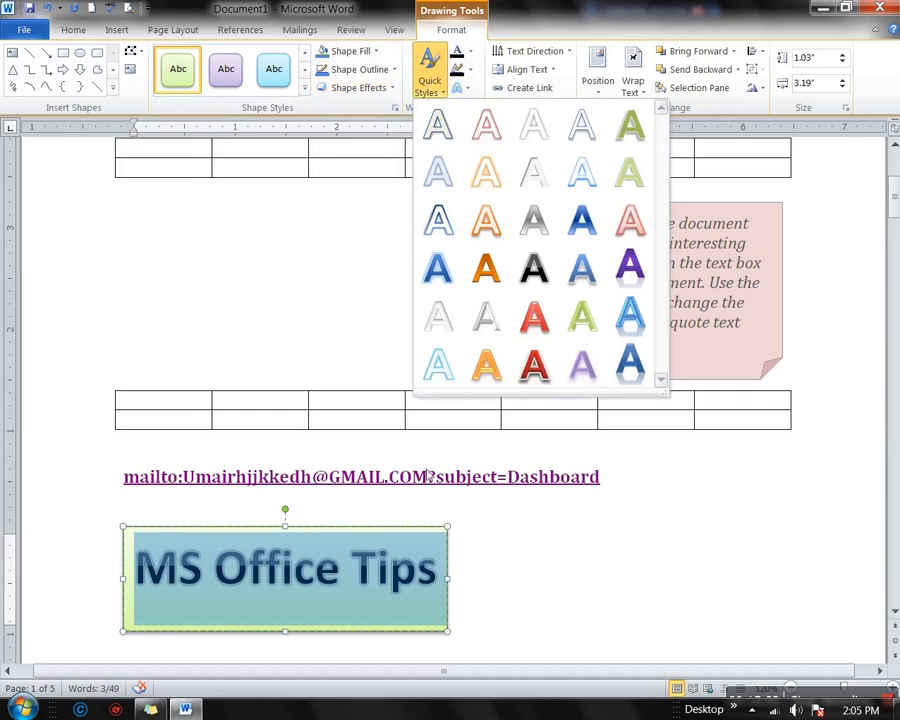
pyautogui.click(831, 229)
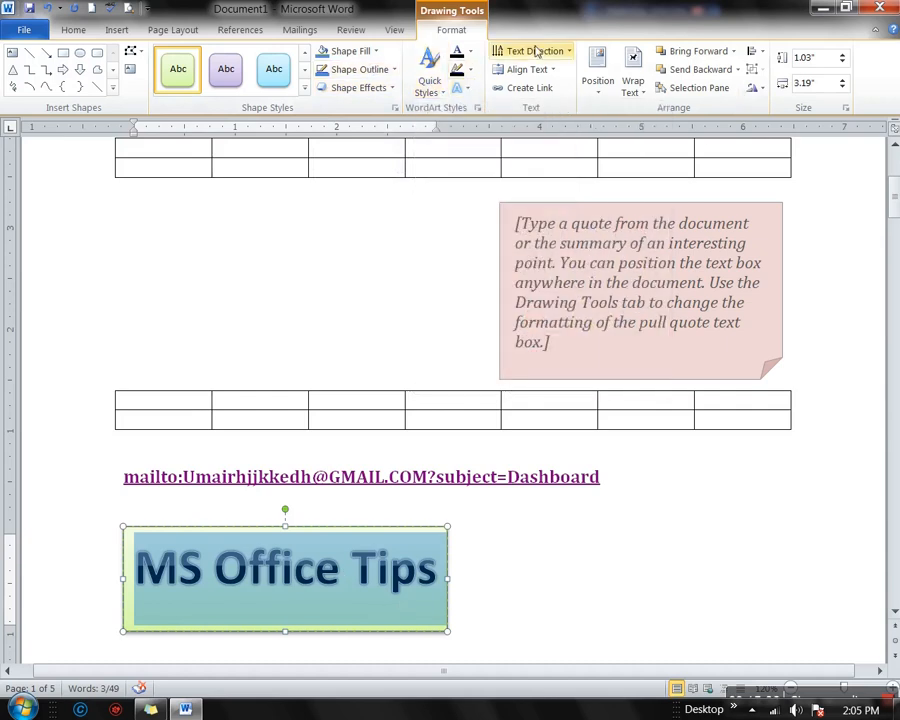
pyautogui.click(469, 71)
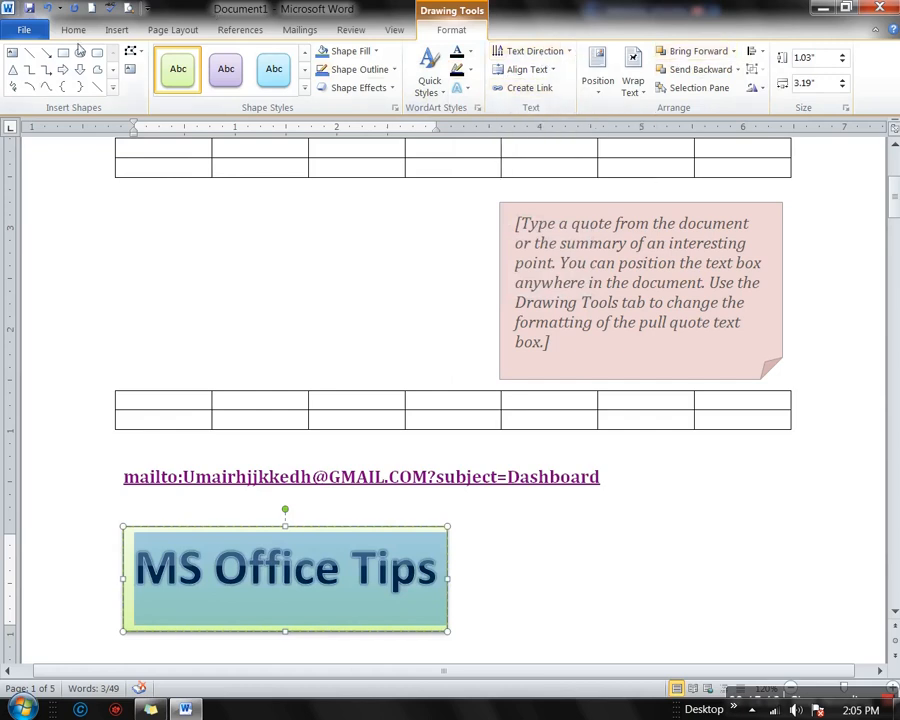
pyautogui.click(117, 29)
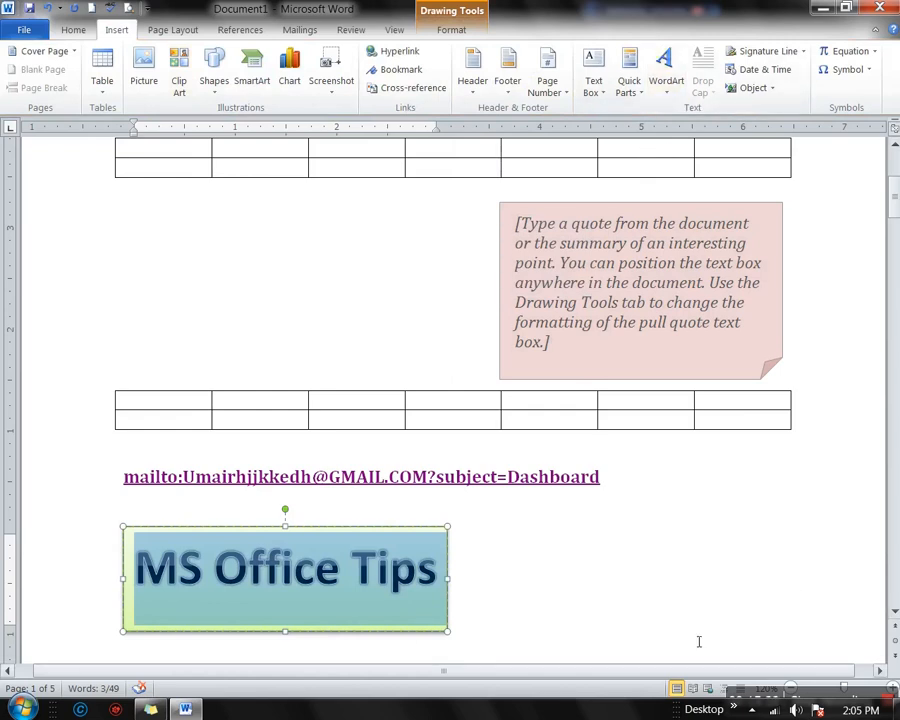
# Deselect the WordArt and scroll down to blank page 4 with its 'Page | 4' header
pyautogui.click(677, 583)
pyautogui.scroll(-1, 664, 500)
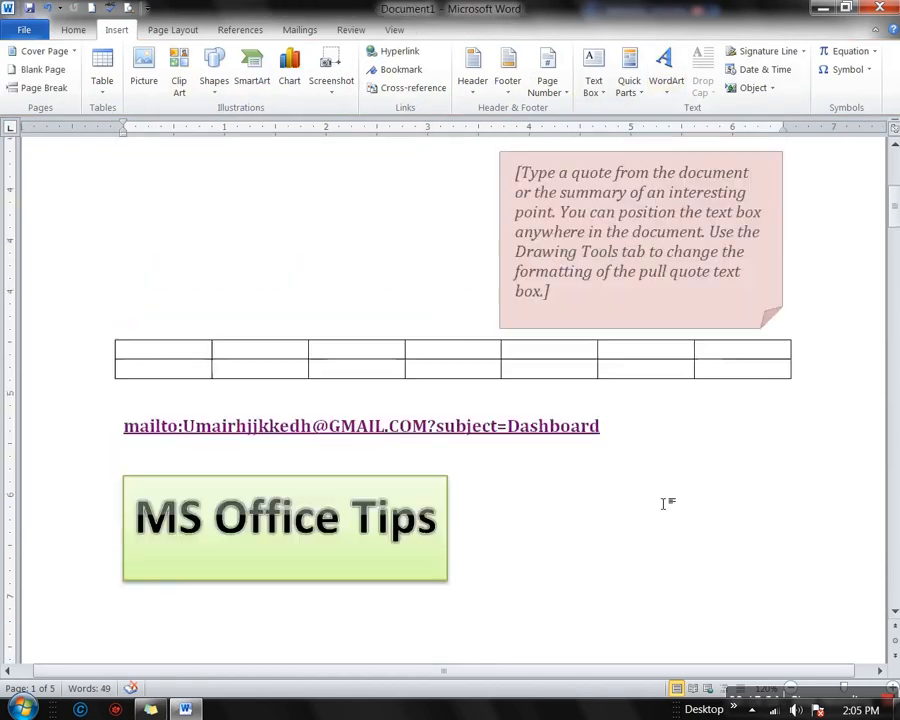
pyautogui.scroll(1, 664, 500)
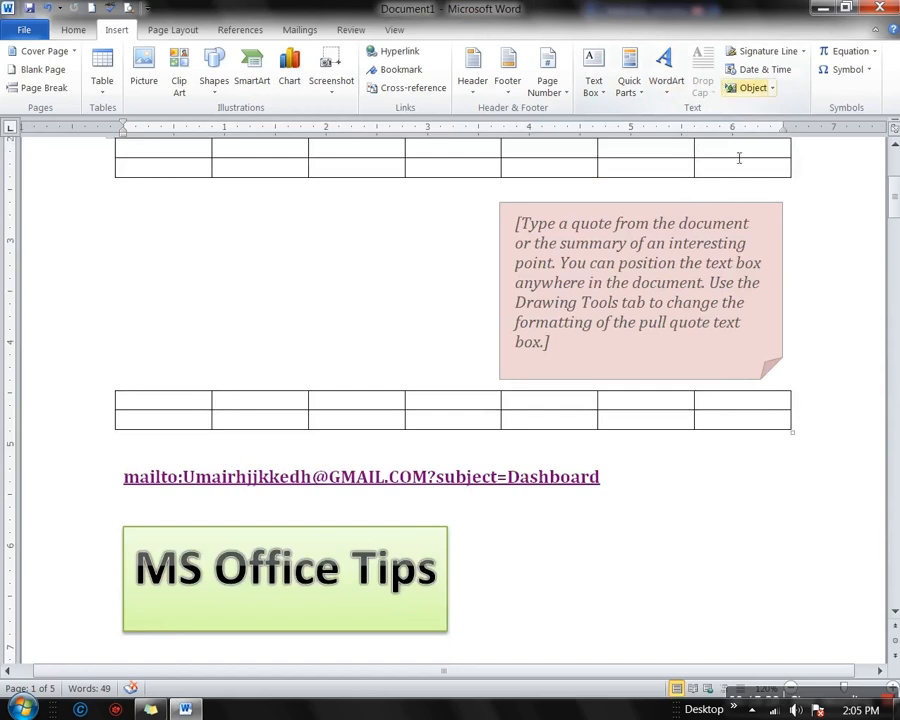
pyautogui.scroll(-8, 456, 597)
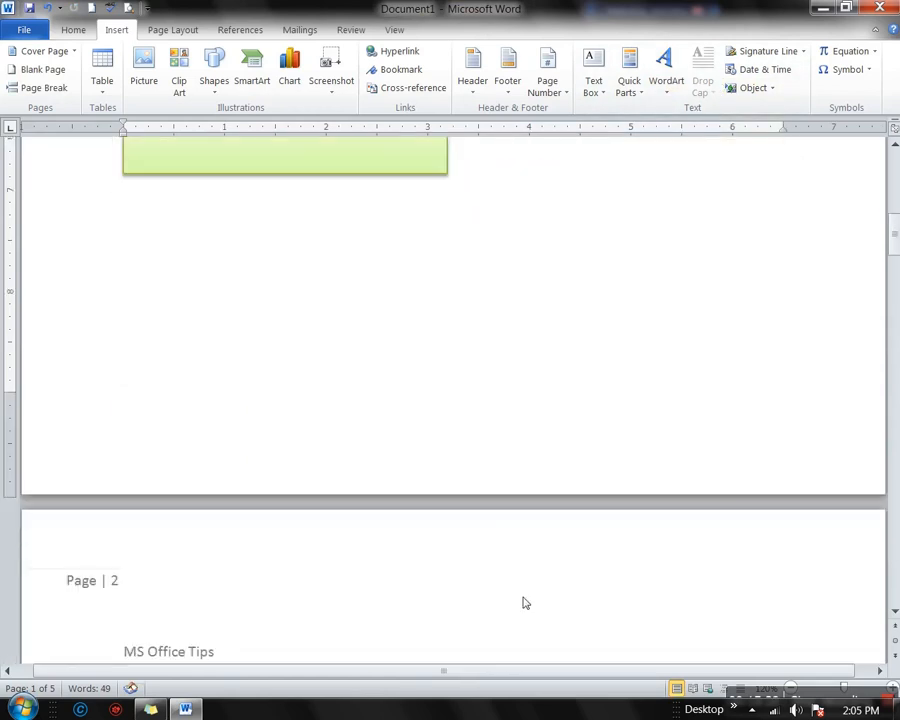
pyautogui.scroll(3, 526, 603)
pyautogui.scroll(-20, 528, 603)
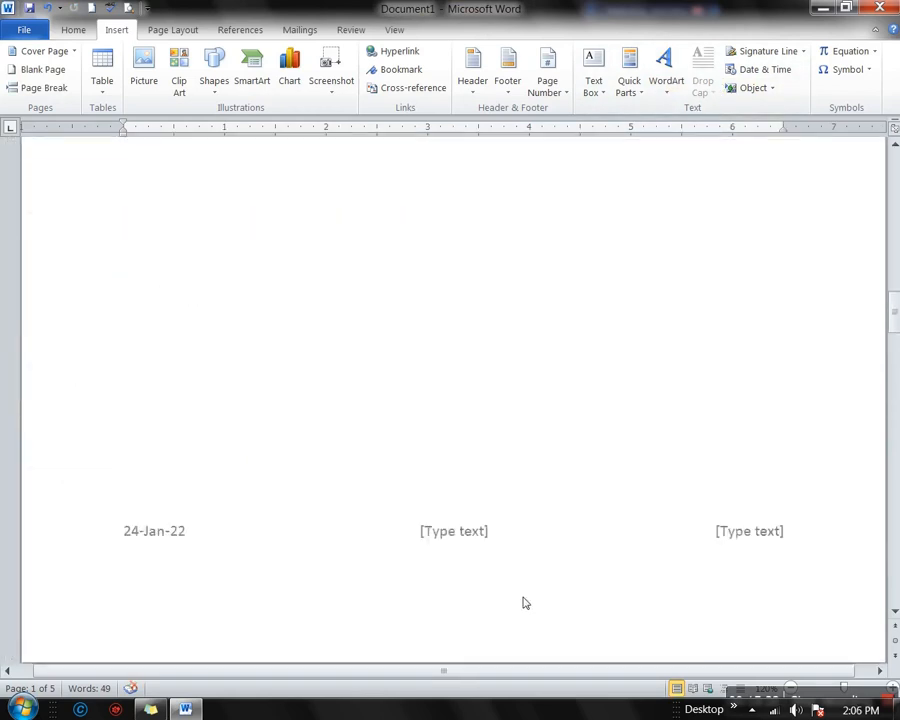
pyautogui.scroll(-12, 526, 602)
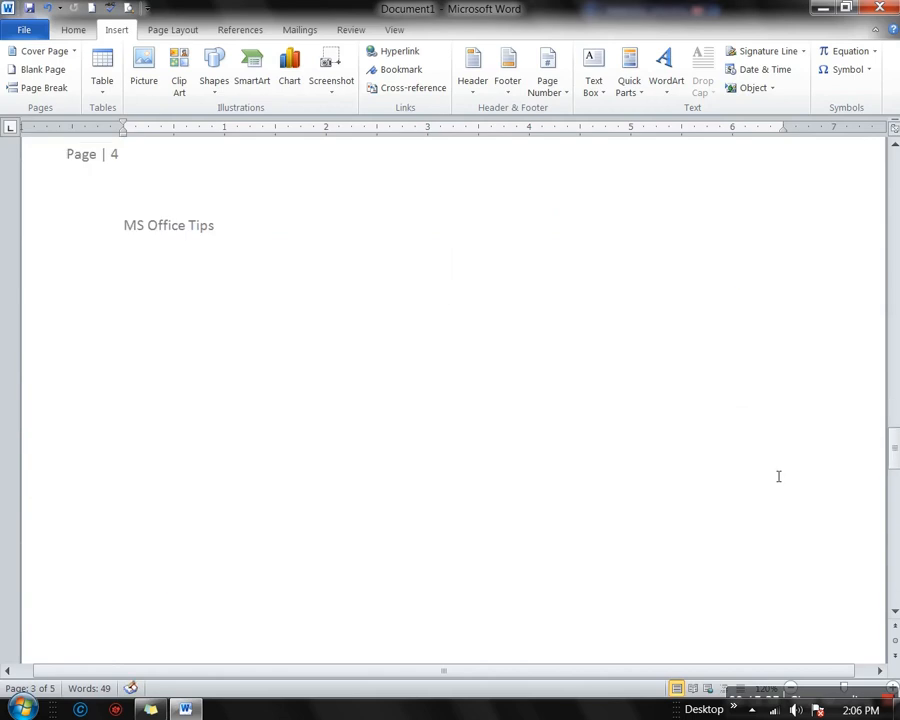
pyautogui.scroll(-5, 328, 362)
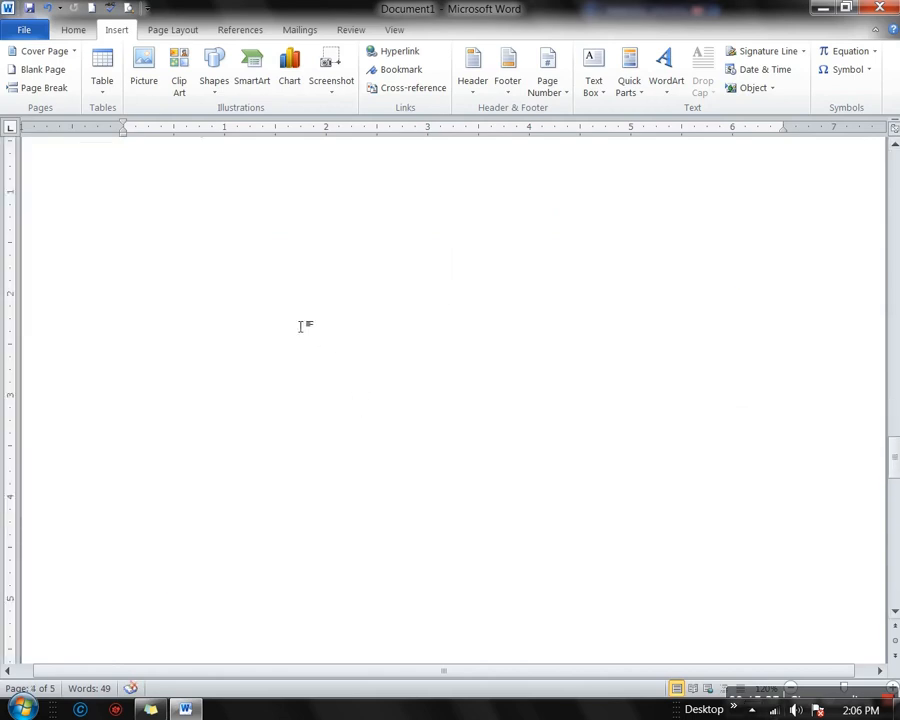
pyautogui.scroll(-4, 308, 360)
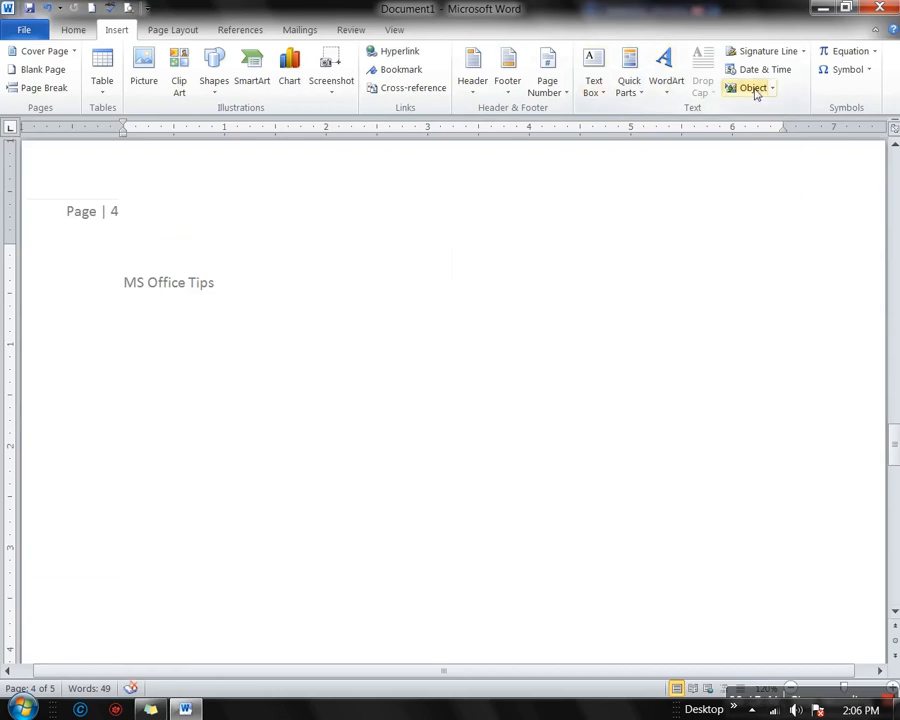
# Add a signature line with the signer's name, title Manager, e-mail, instructions and sign date shown
pyautogui.click(802, 52)
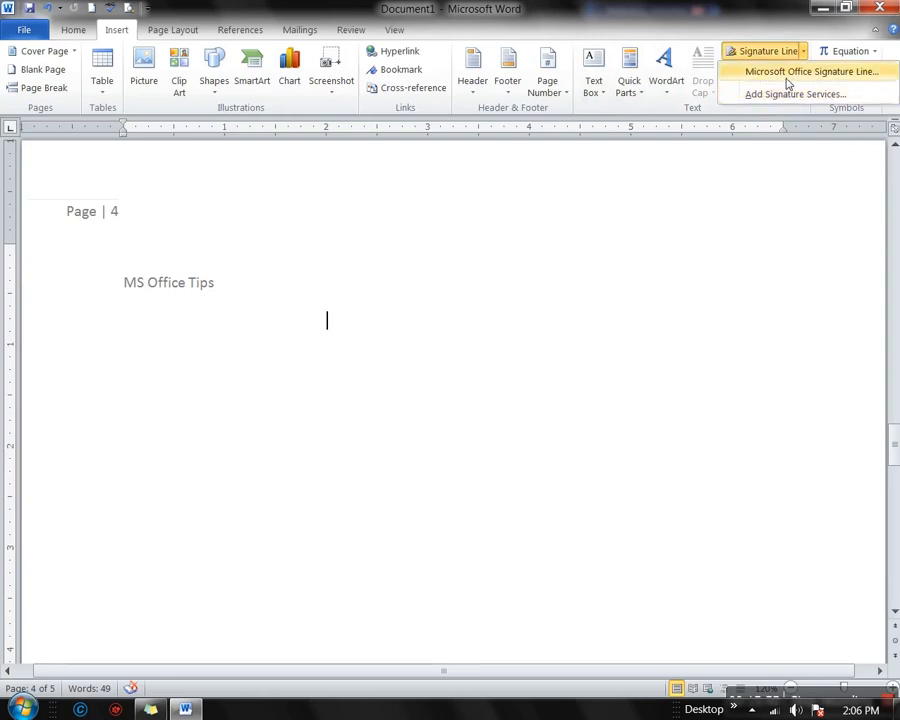
pyautogui.click(787, 80)
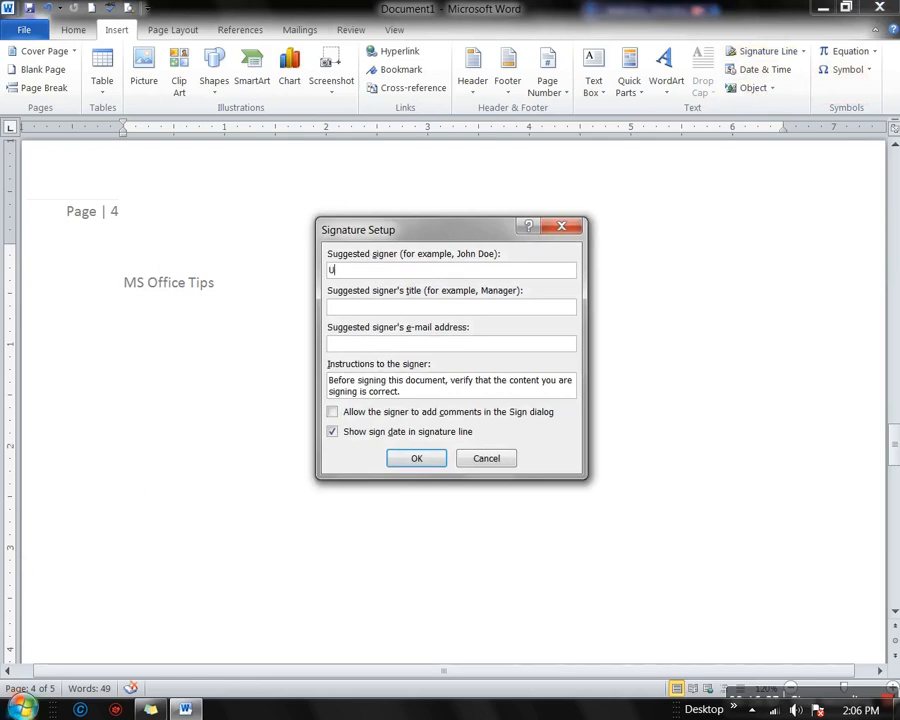
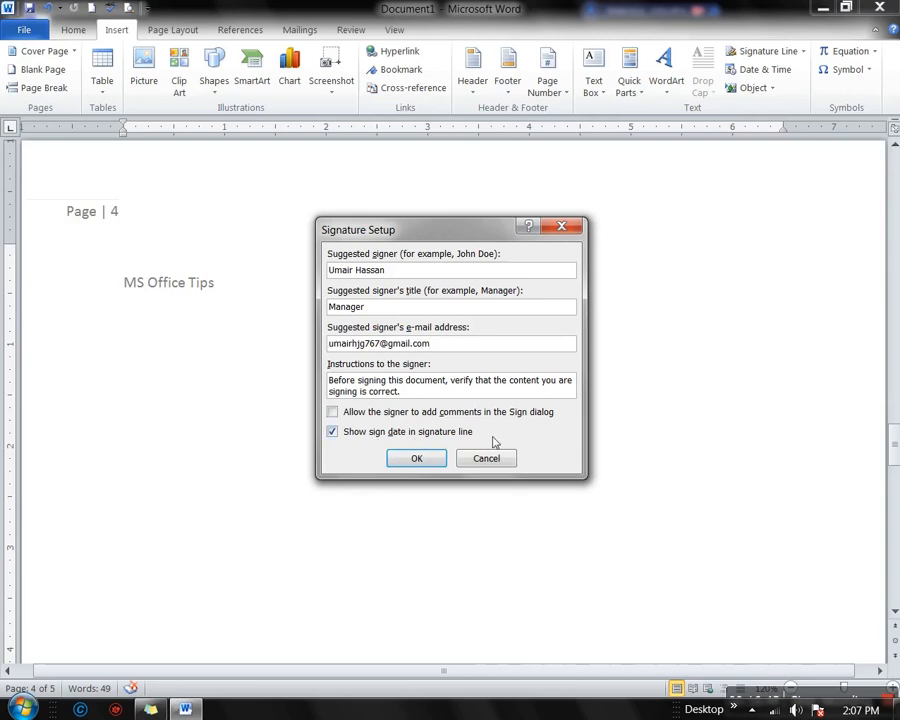
pyautogui.click(418, 459)
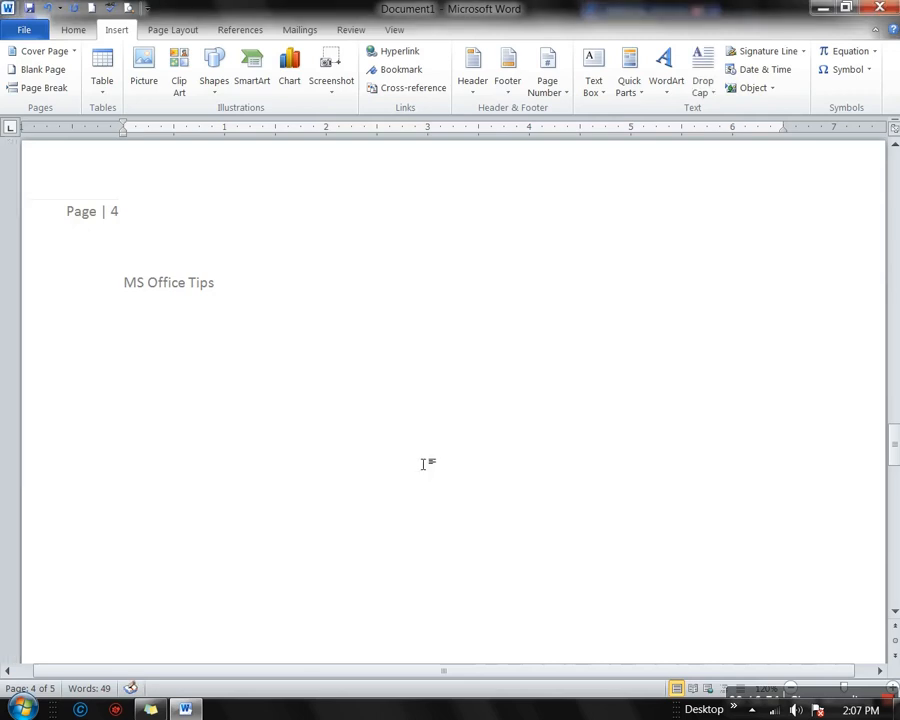
# Start signing the Manager signature line, saving the document as Umair.docx when prompted
pyautogui.scroll(-10, 263, 468)
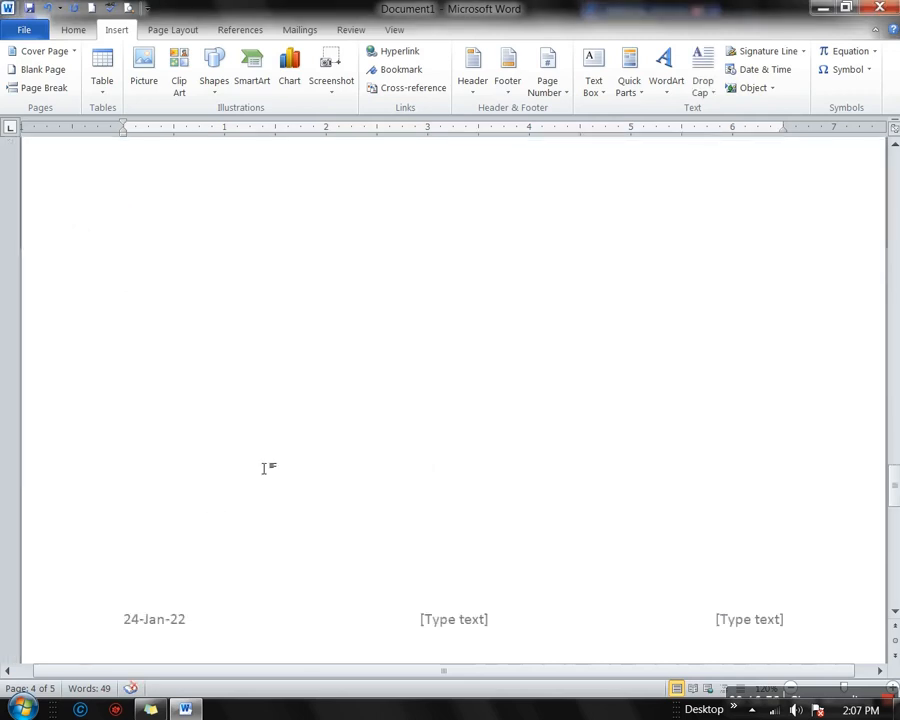
pyautogui.scroll(-5, 263, 468)
pyautogui.click(201, 384)
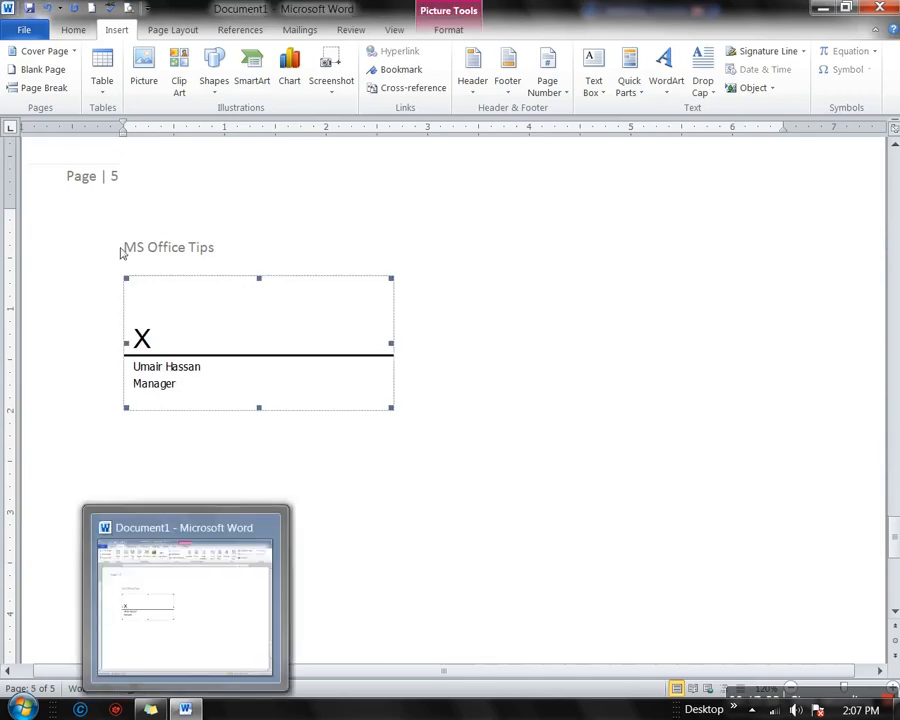
pyautogui.rightClick(272, 346)
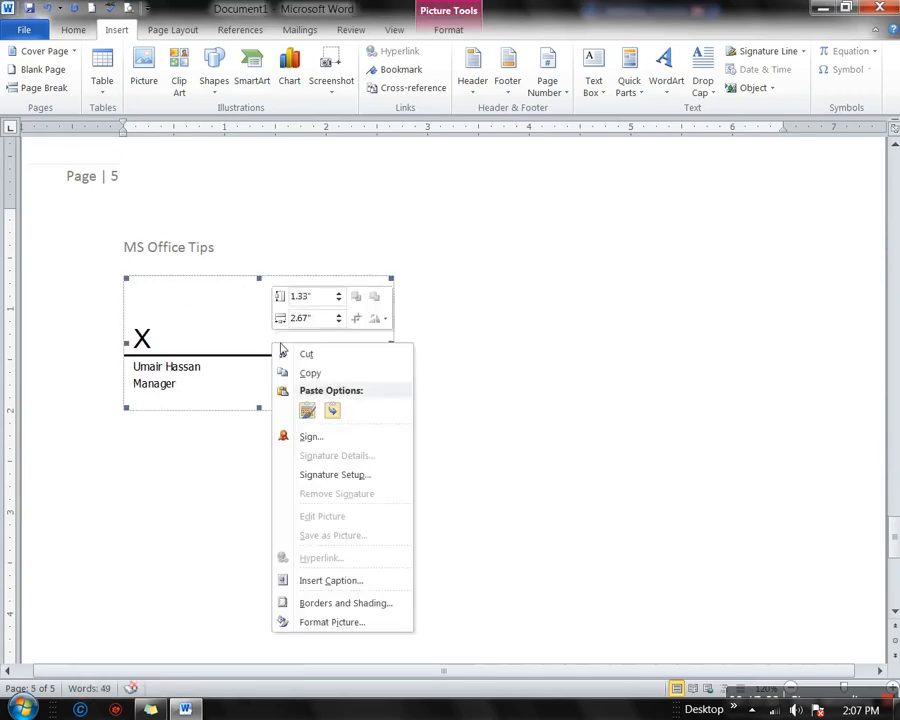
pyautogui.click(303, 437)
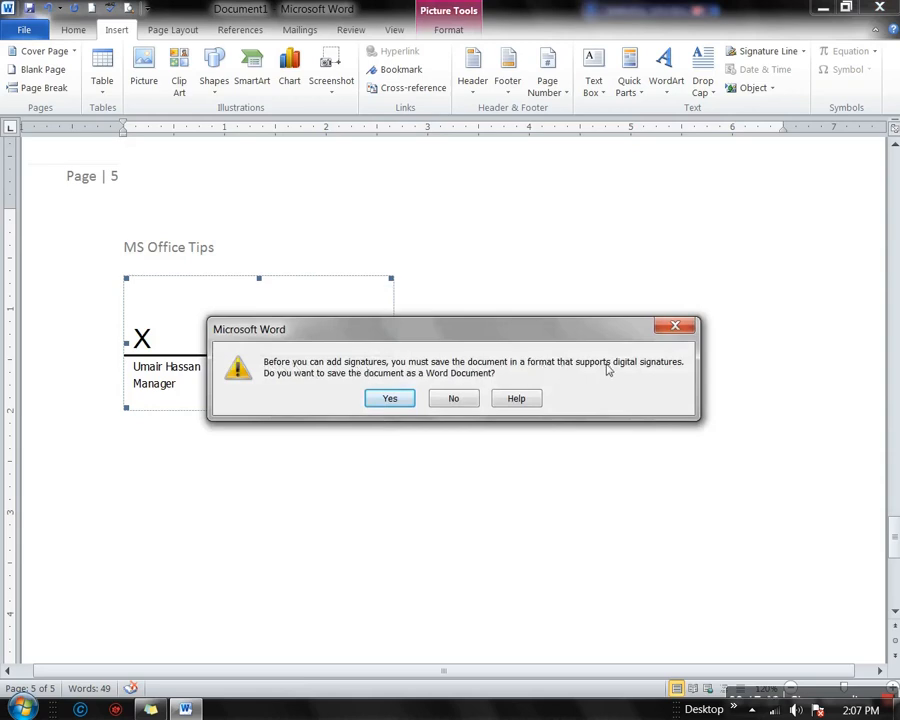
pyautogui.click(398, 398)
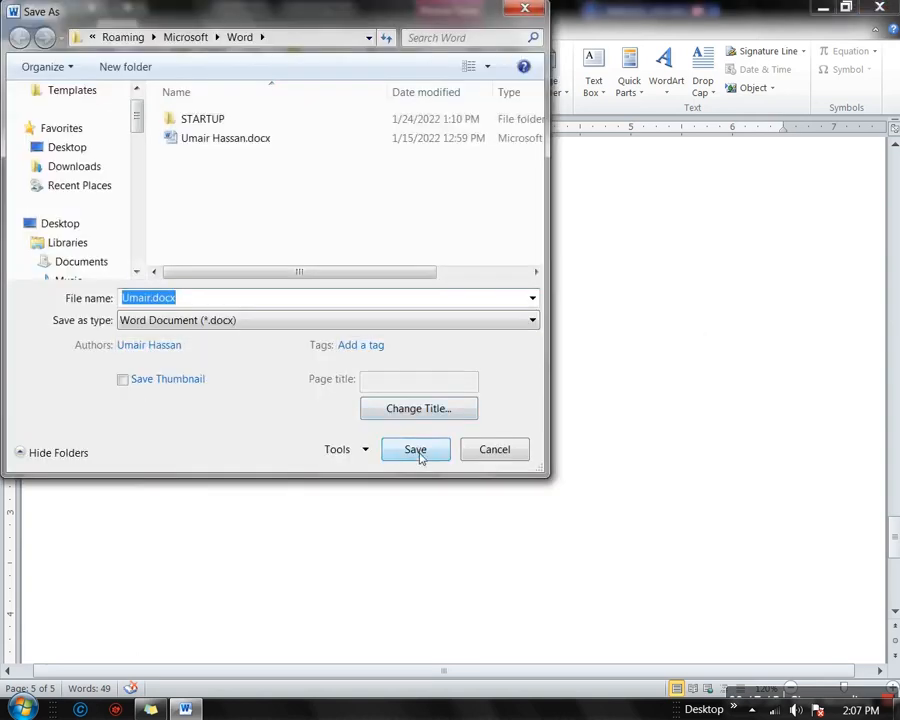
pyautogui.click(418, 453)
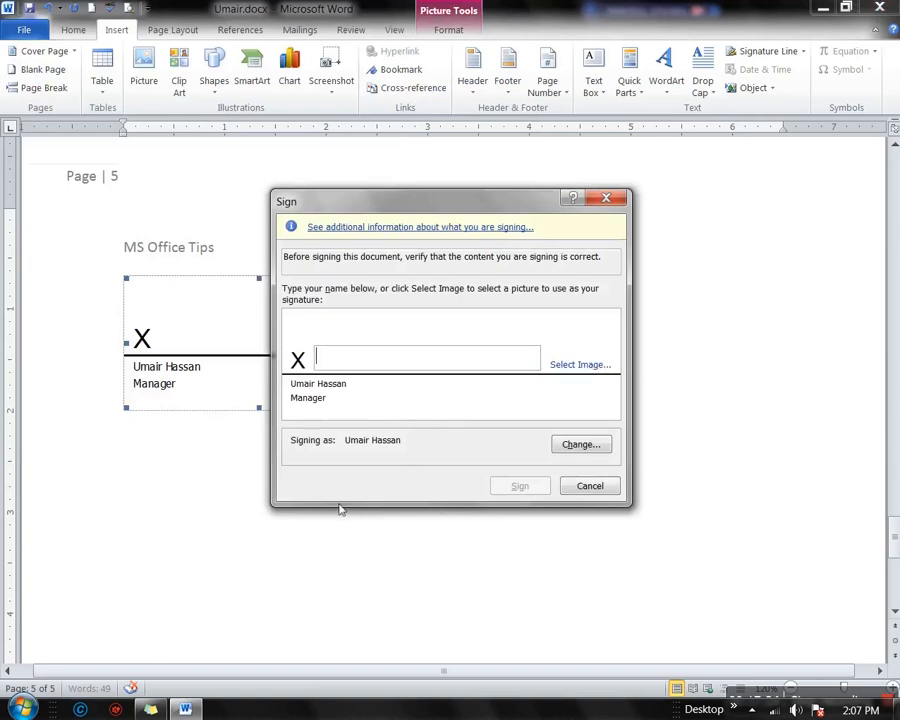
# Sign the Manager signature line with the Untitled.png handwriting image and confirm the signature
pyautogui.click(580, 366)
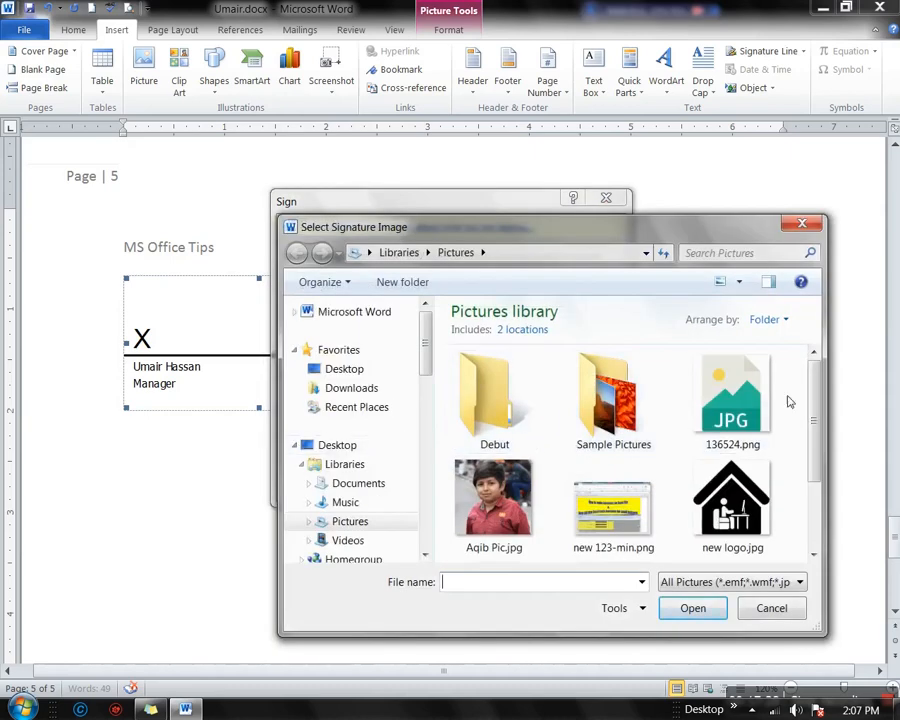
pyautogui.scroll(-3, 788, 402)
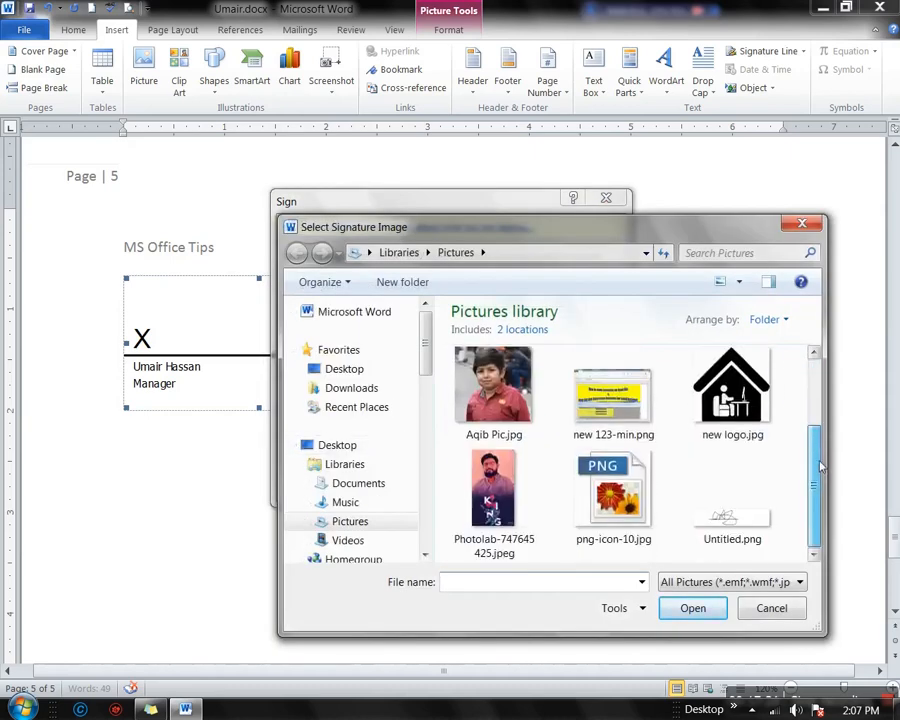
pyautogui.click(762, 520)
pyautogui.click(705, 608)
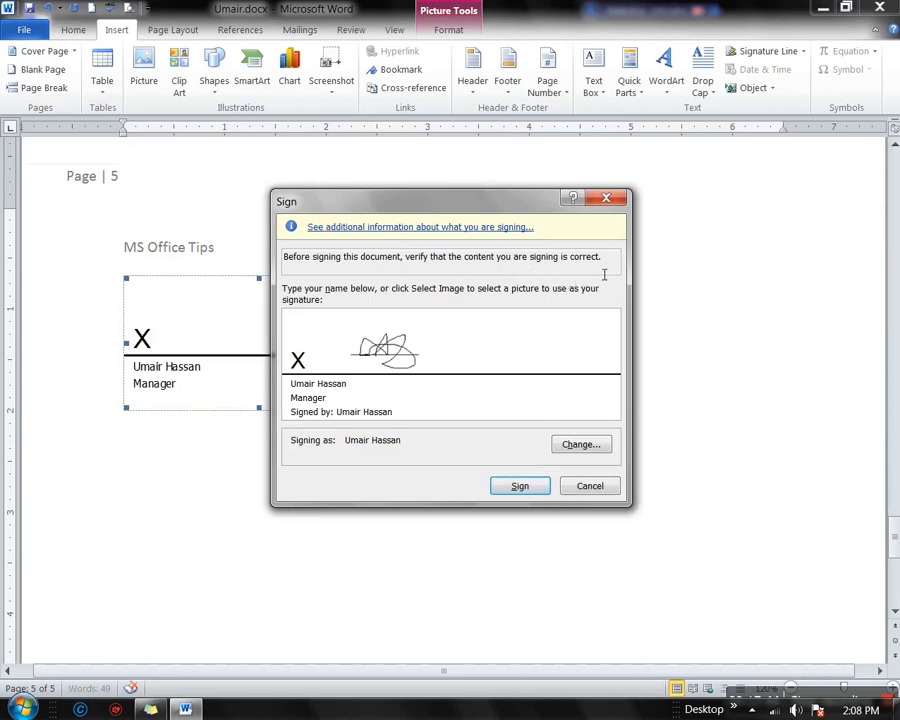
pyautogui.click(520, 487)
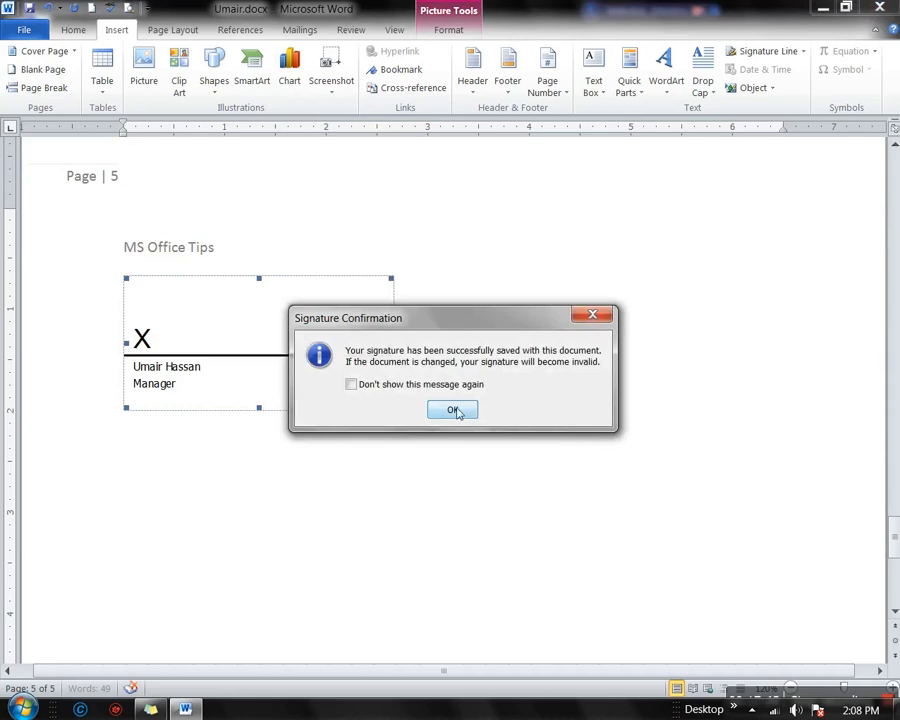
pyautogui.click(455, 411)
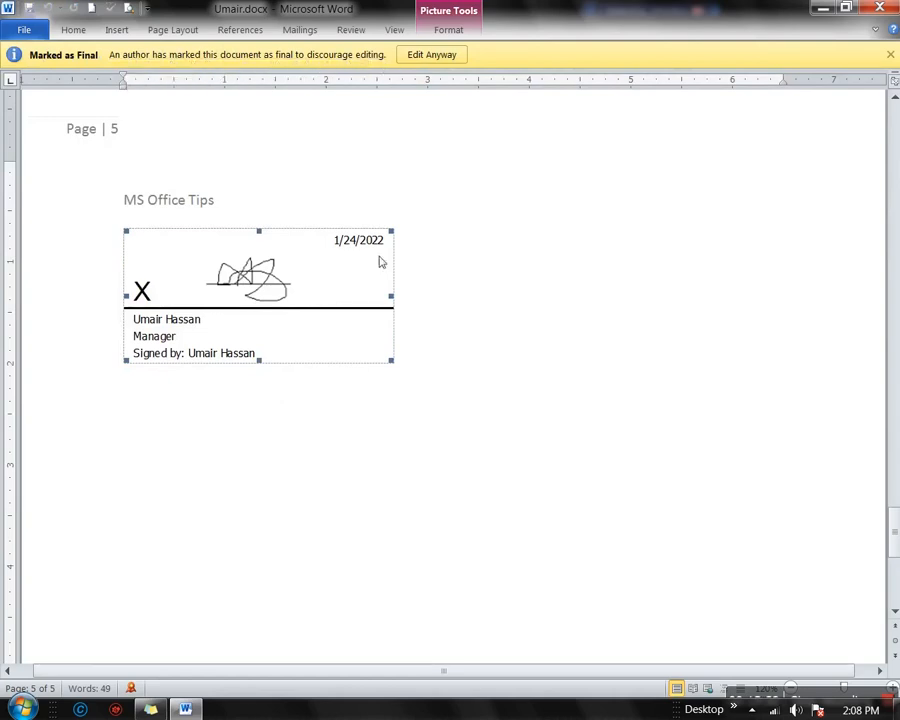
pyautogui.click(450, 331)
pyautogui.scroll(10, 450, 335)
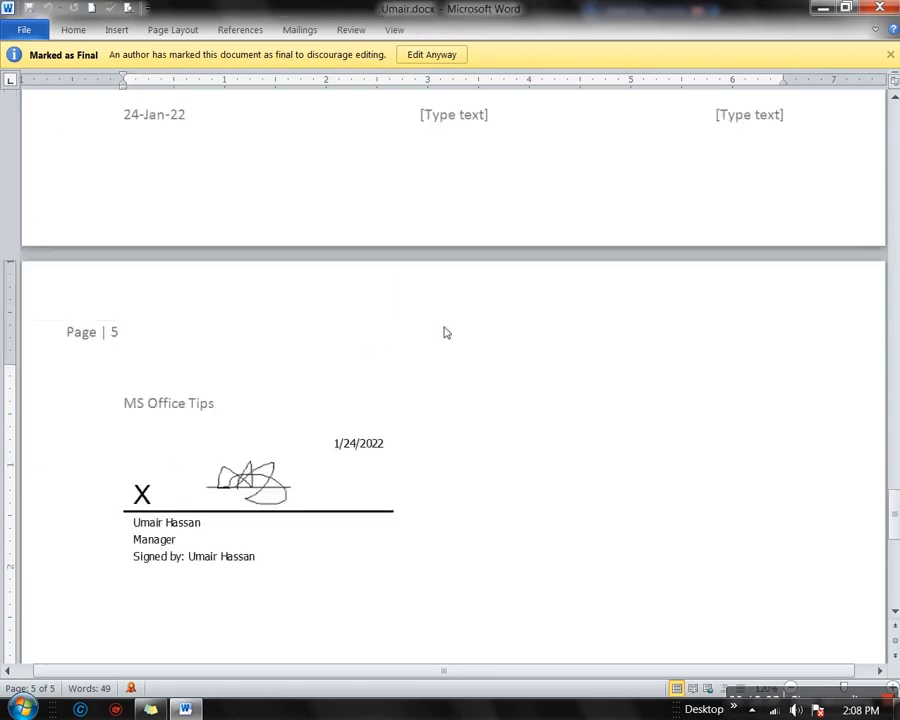
pyautogui.scroll(15, 452, 340)
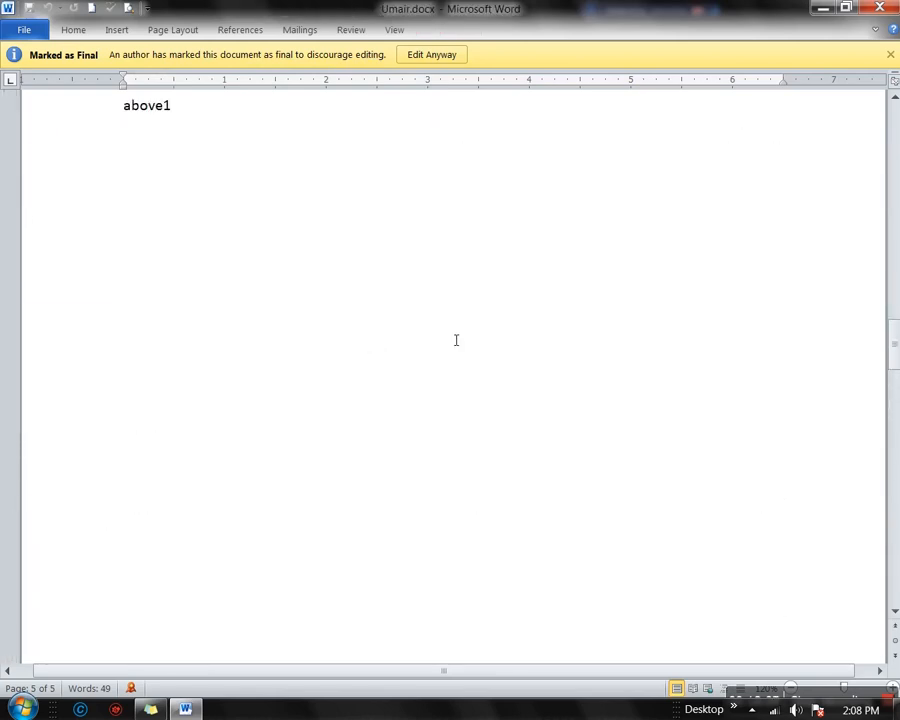
pyautogui.scroll(12, 452, 340)
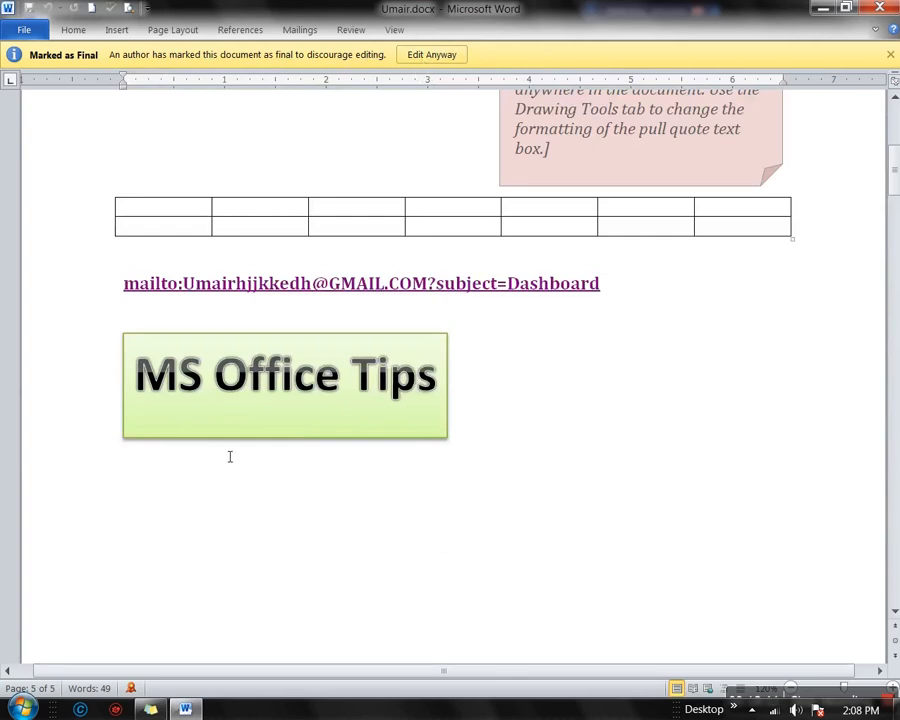
pyautogui.scroll(10, 227, 454)
pyautogui.scroll(-20, 230, 456)
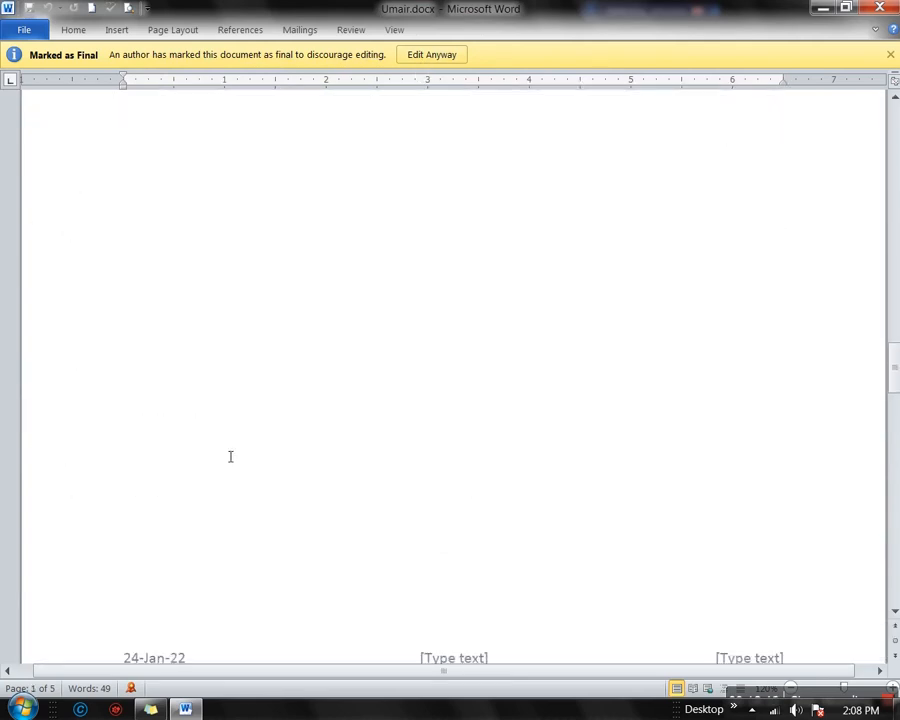
pyautogui.scroll(-12, 227, 453)
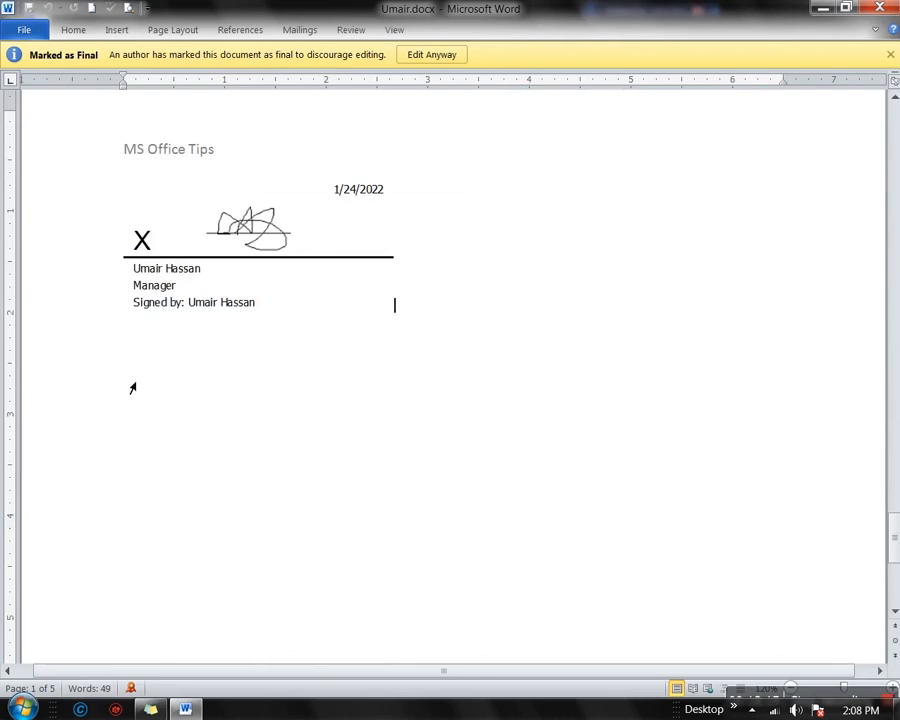
pyautogui.scroll(5, 347, 317)
# Choose Edit Anyway and accept removing the signature so the document is editable
pyautogui.click(435, 62)
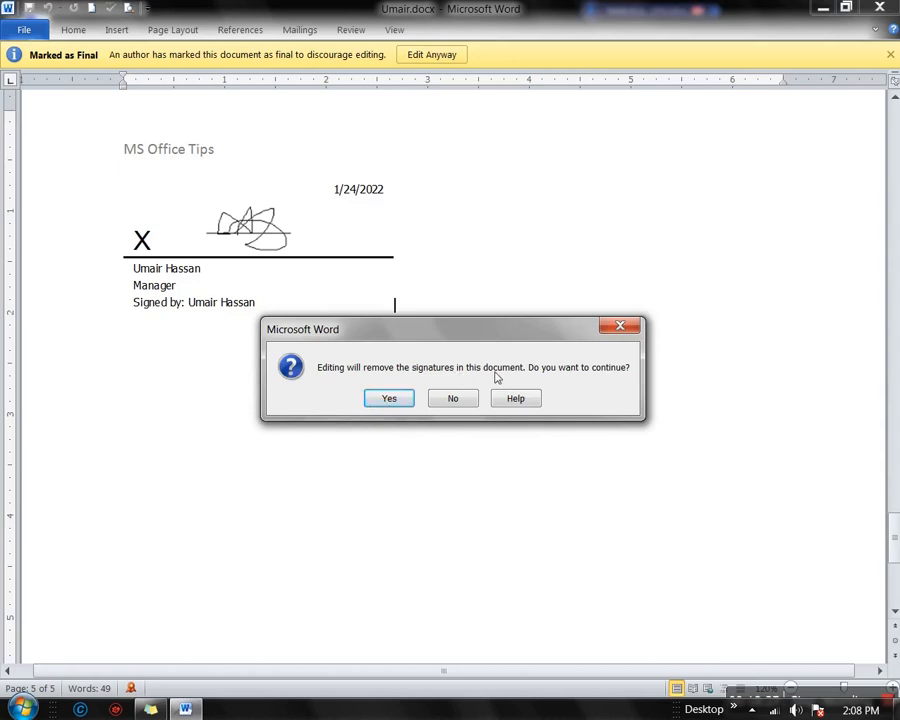
pyautogui.click(377, 400)
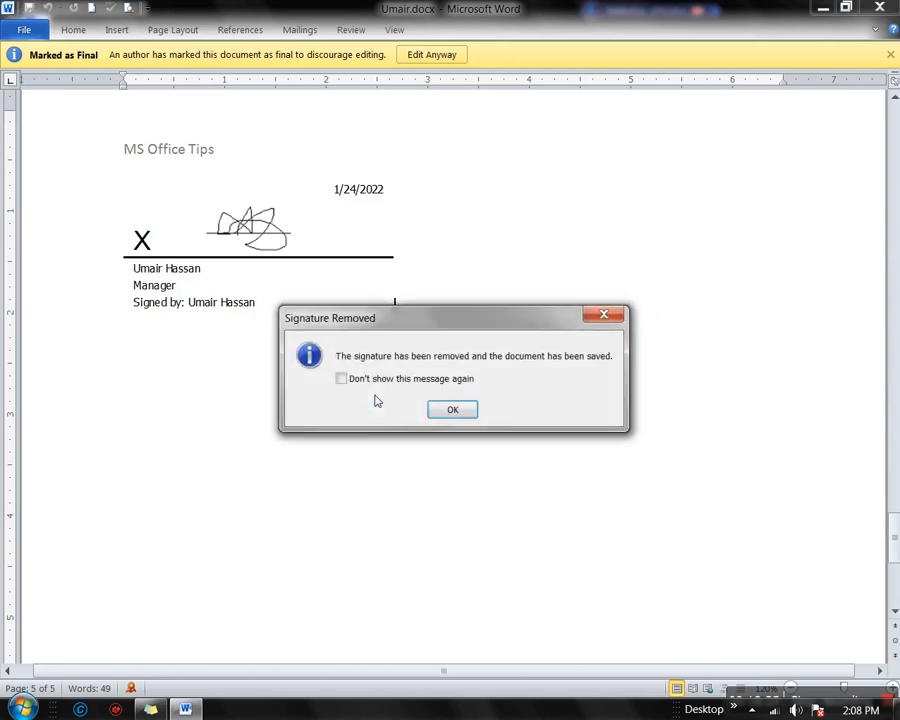
pyautogui.click(448, 413)
# On the Insert tab, place the insertion point below 'above1' on page 3
pyautogui.scroll(5, 360, 416)
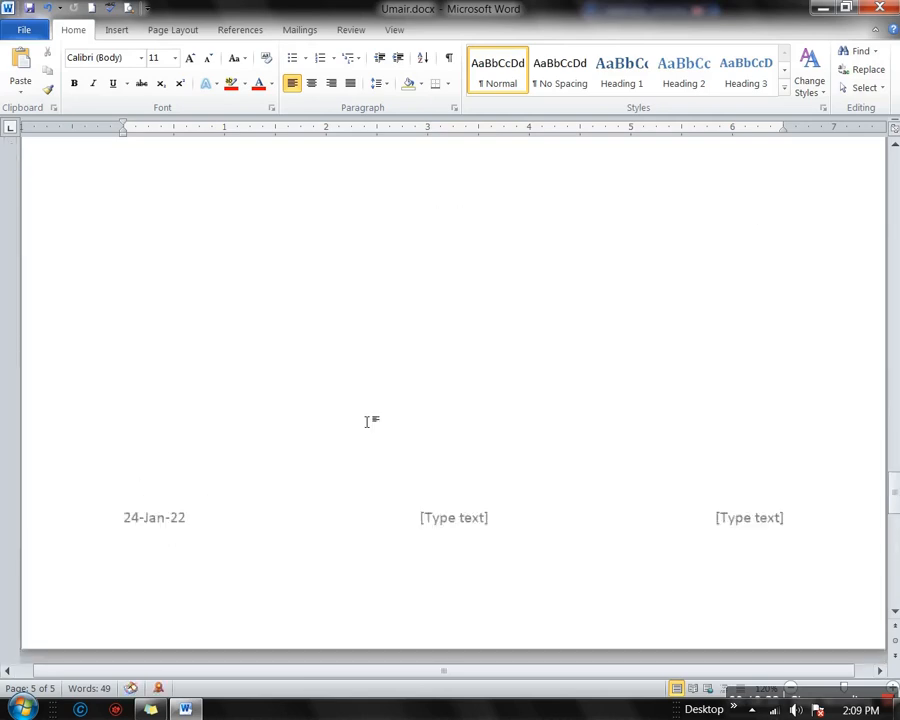
pyautogui.scroll(20, 371, 422)
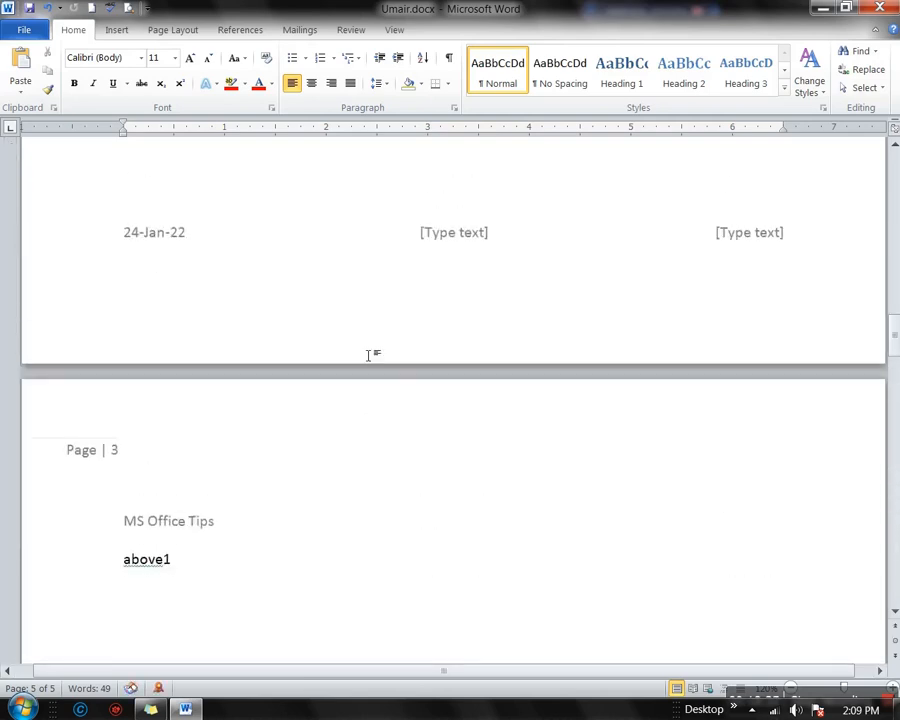
pyautogui.click(116, 31)
pyautogui.scroll(-10, 358, 474)
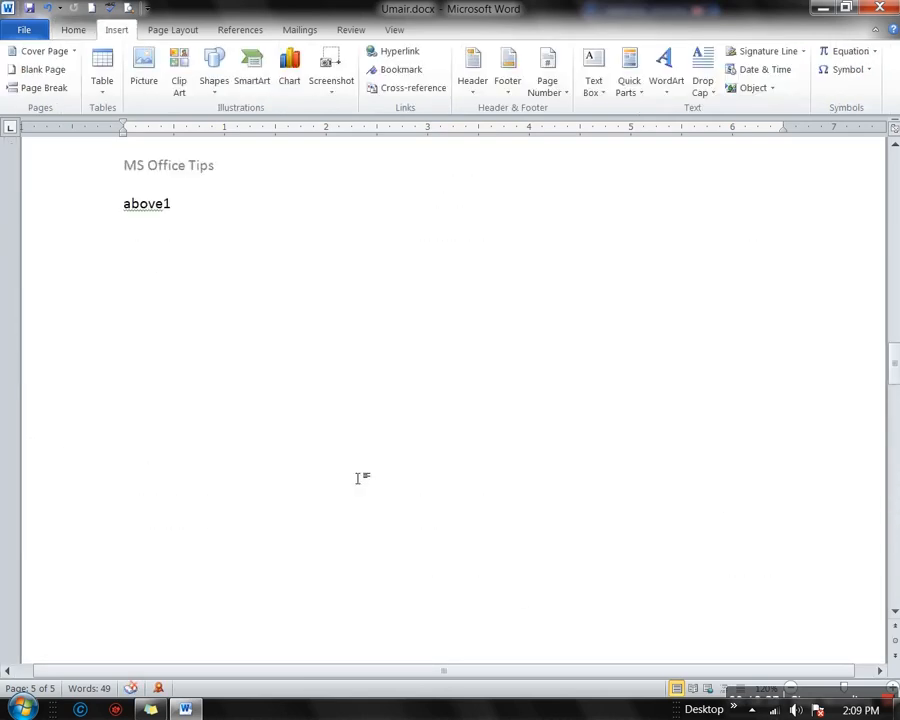
pyautogui.scroll(5, 358, 477)
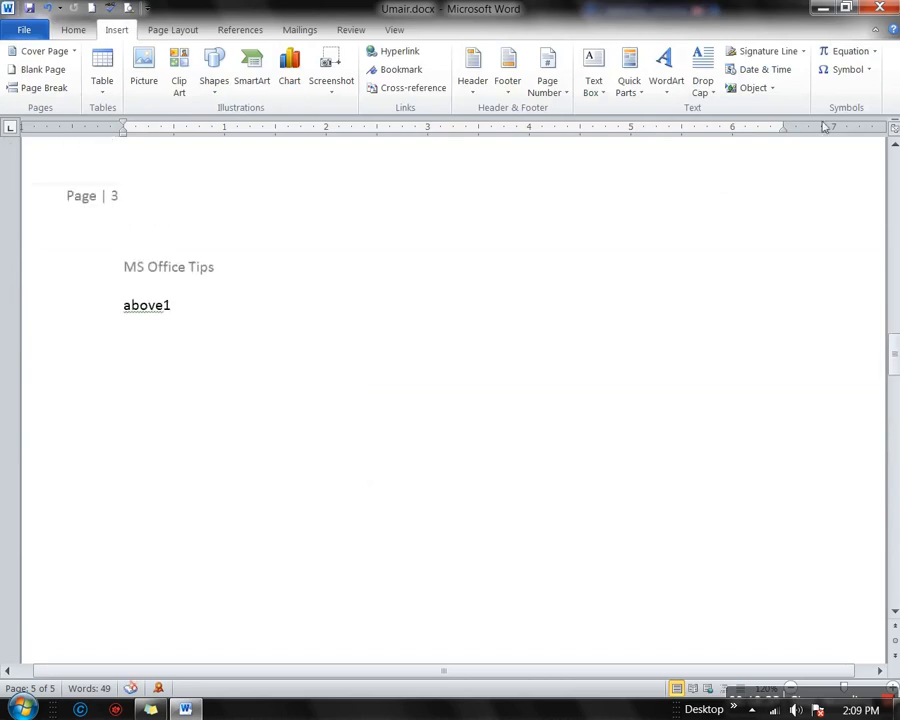
pyautogui.click(245, 478)
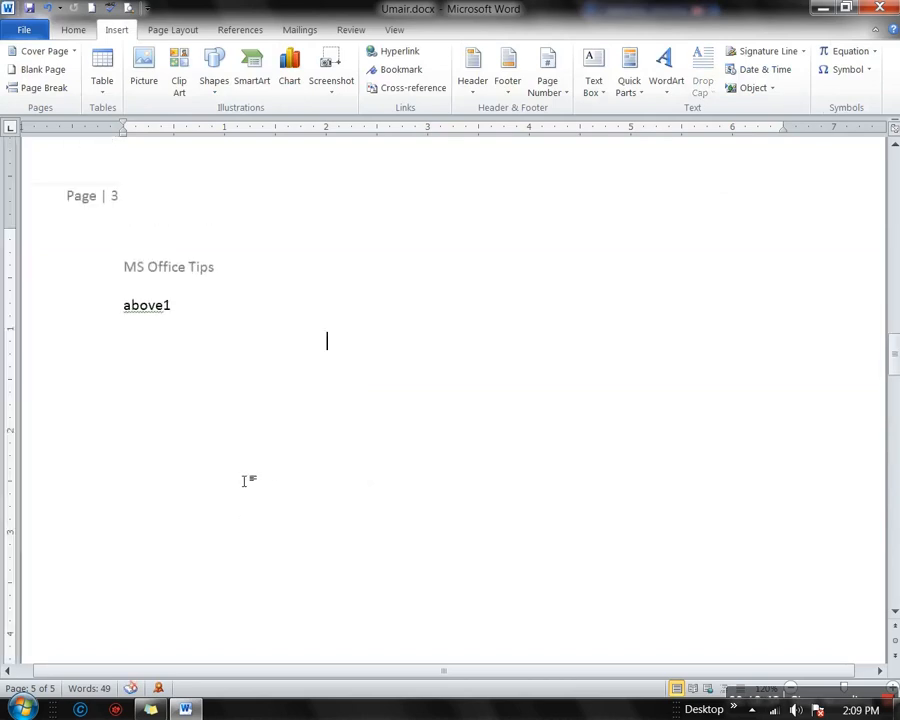
# Insert today's date in the 24-Jan-22 format
pyautogui.click(768, 70)
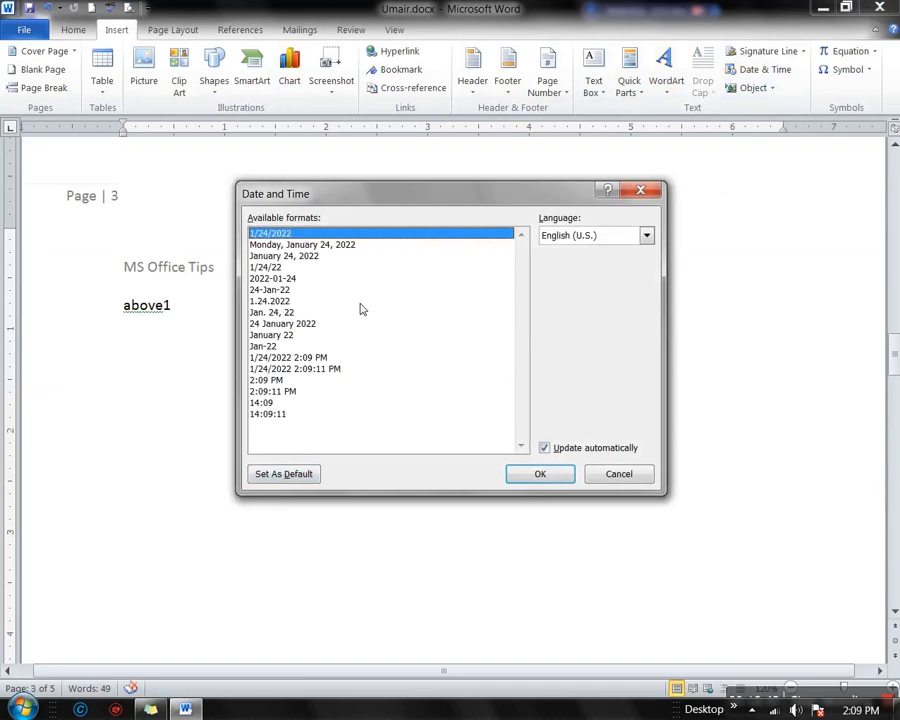
pyautogui.moveTo(465, 193); pyautogui.dragTo(692, 212)
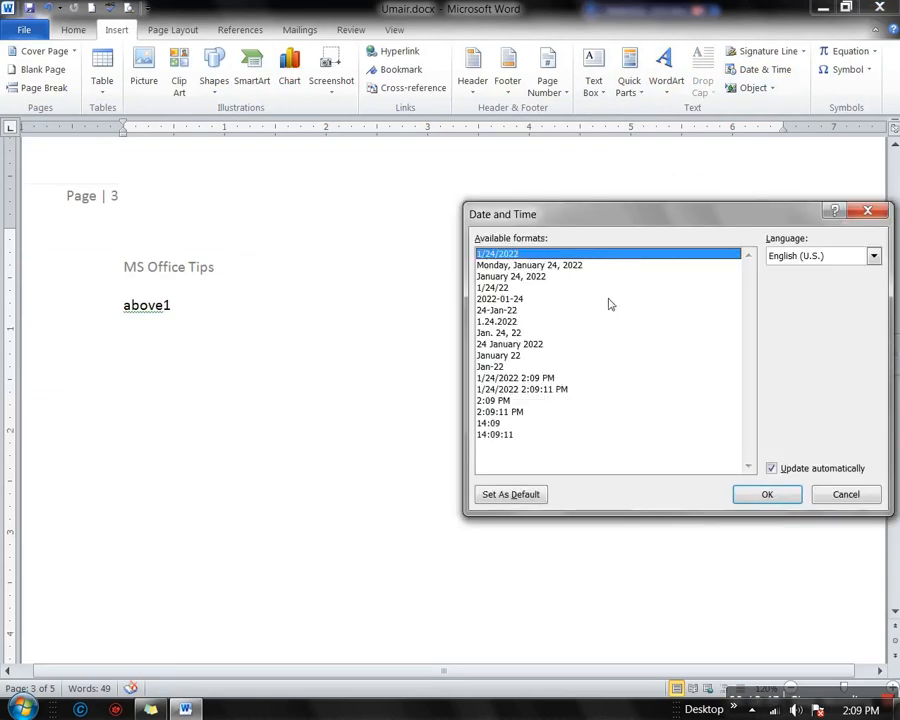
pyautogui.click(497, 311)
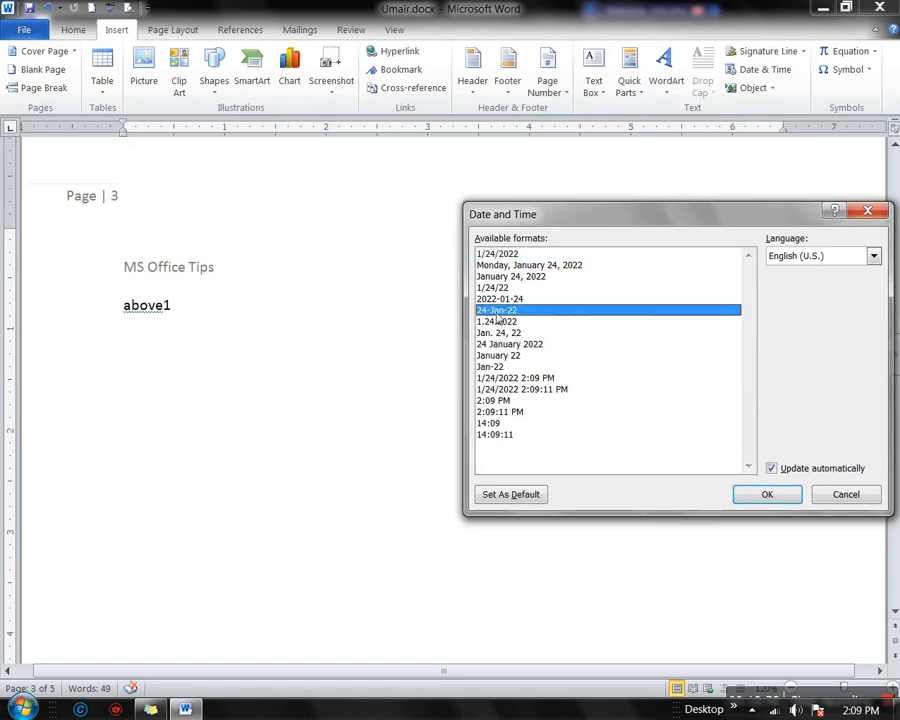
pyautogui.click(750, 492)
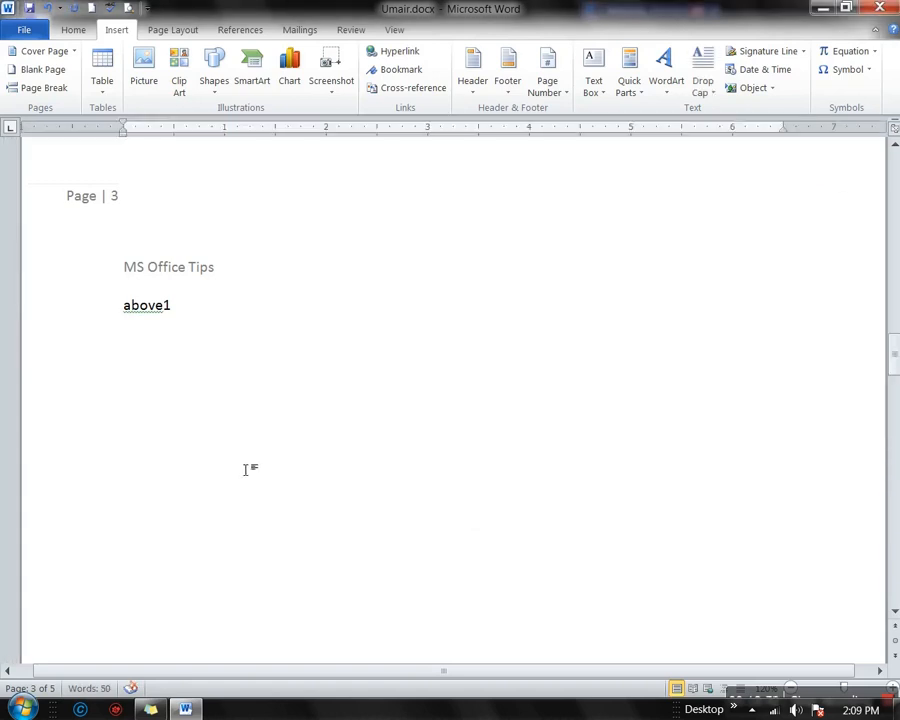
pyautogui.scroll(-10, 486, 542)
pyautogui.scroll(-5, 488, 546)
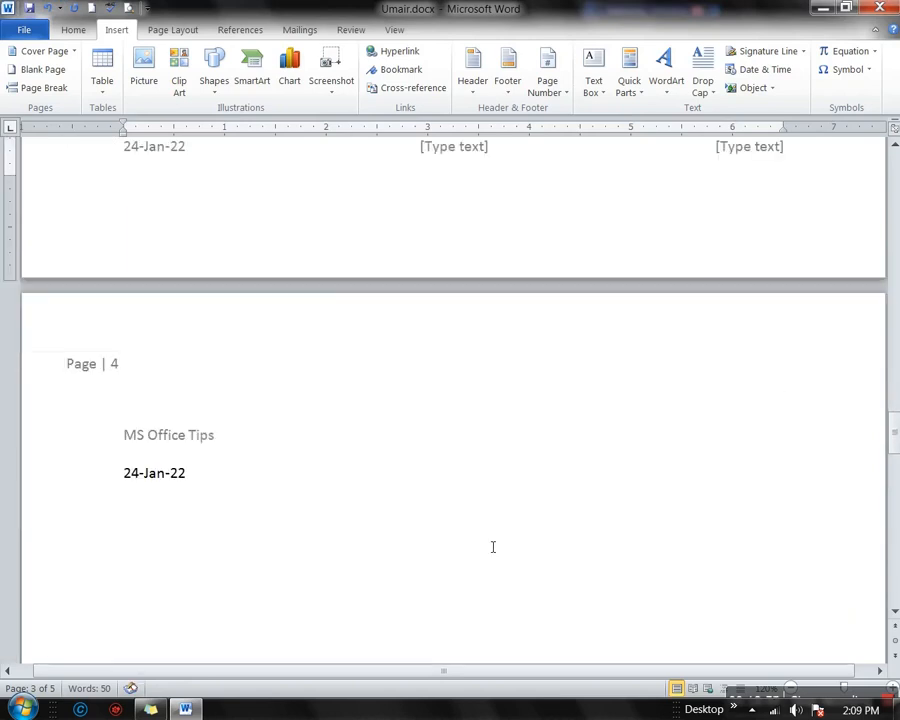
# Add a comma after 24-Jan-22 and insert the current time in h:mm:ss AM/PM format
pyautogui.click(191, 486)
pyautogui.scroll(-4, 279, 522)
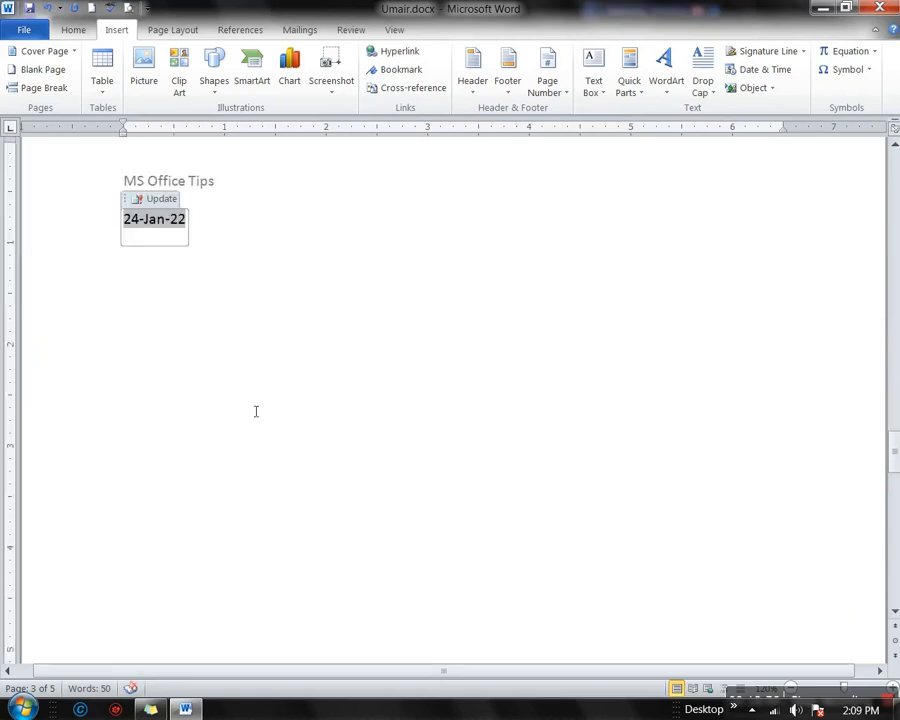
pyautogui.click(250, 231)
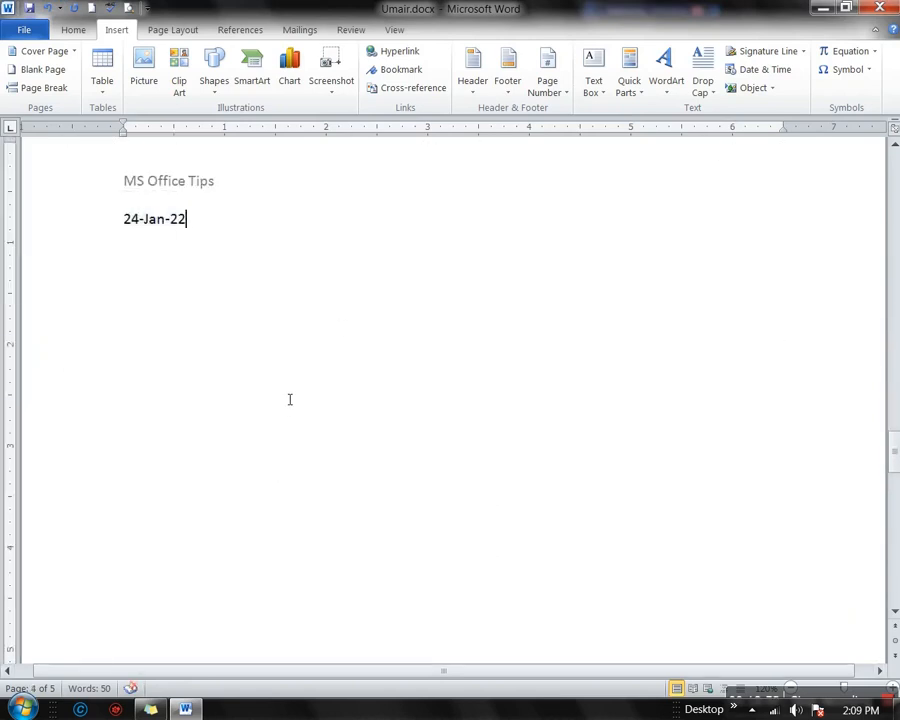
pyautogui.write(',')
pyautogui.click(735, 71)
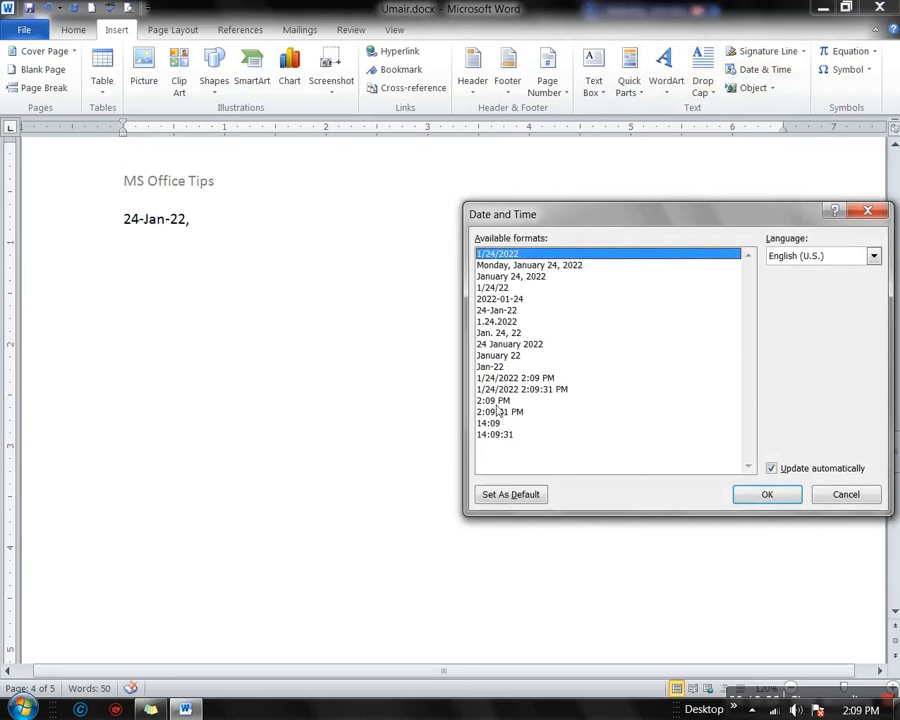
pyautogui.click(498, 414)
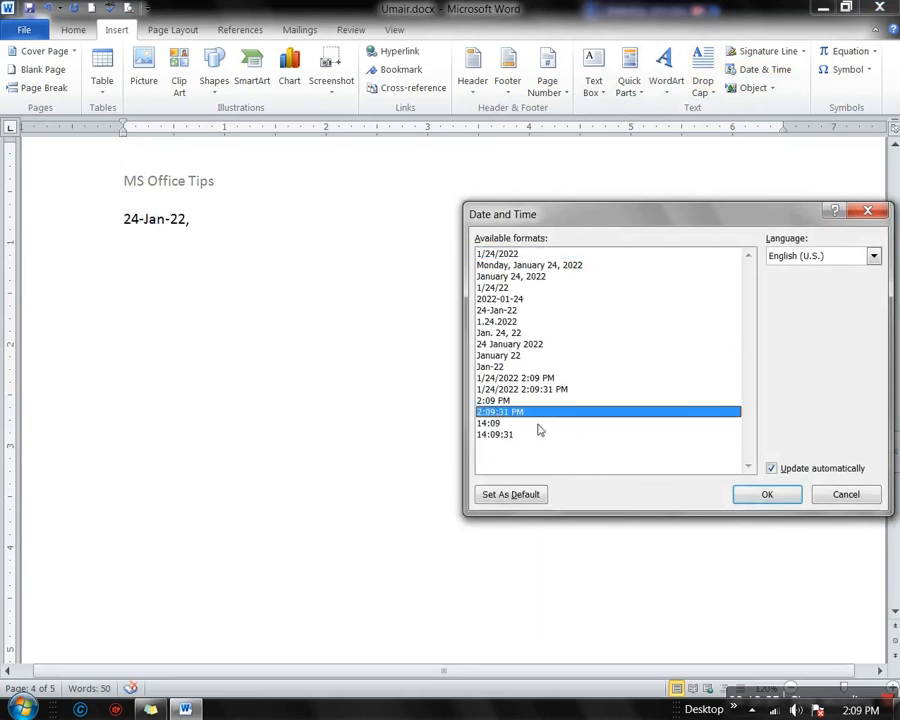
pyautogui.click(760, 494)
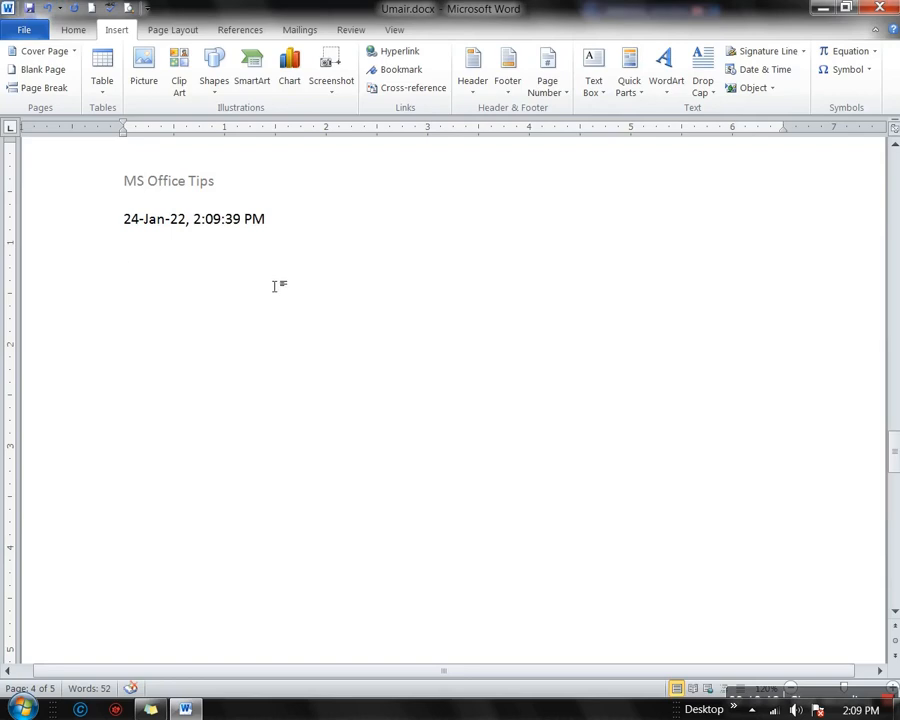
# Select the inserted time field, then place the insertion point below the date line
pyautogui.click(235, 236)
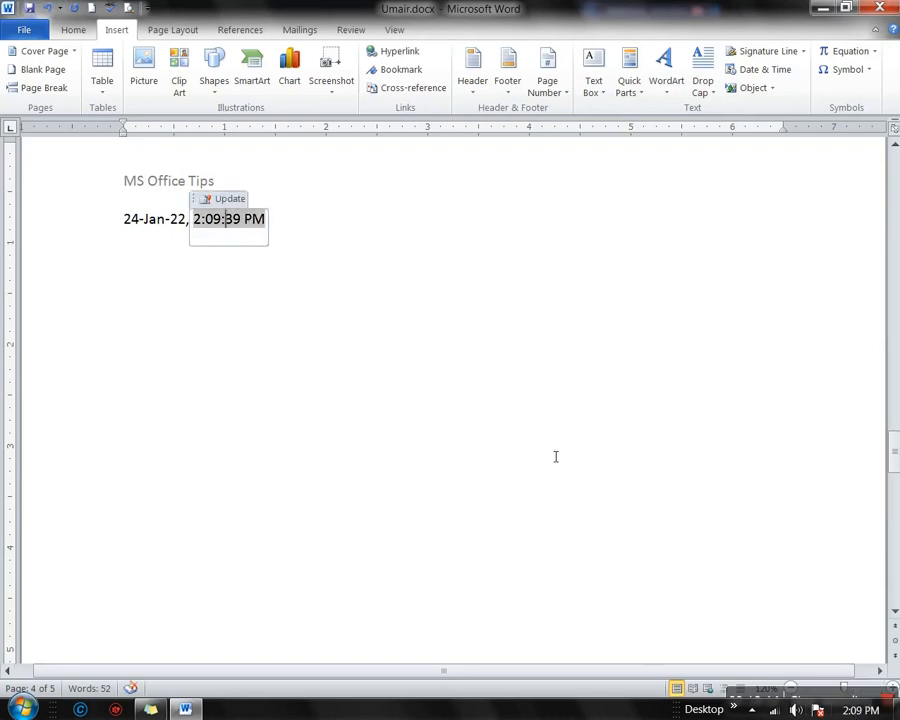
pyautogui.scroll(-1, 556, 456)
pyautogui.click(143, 247)
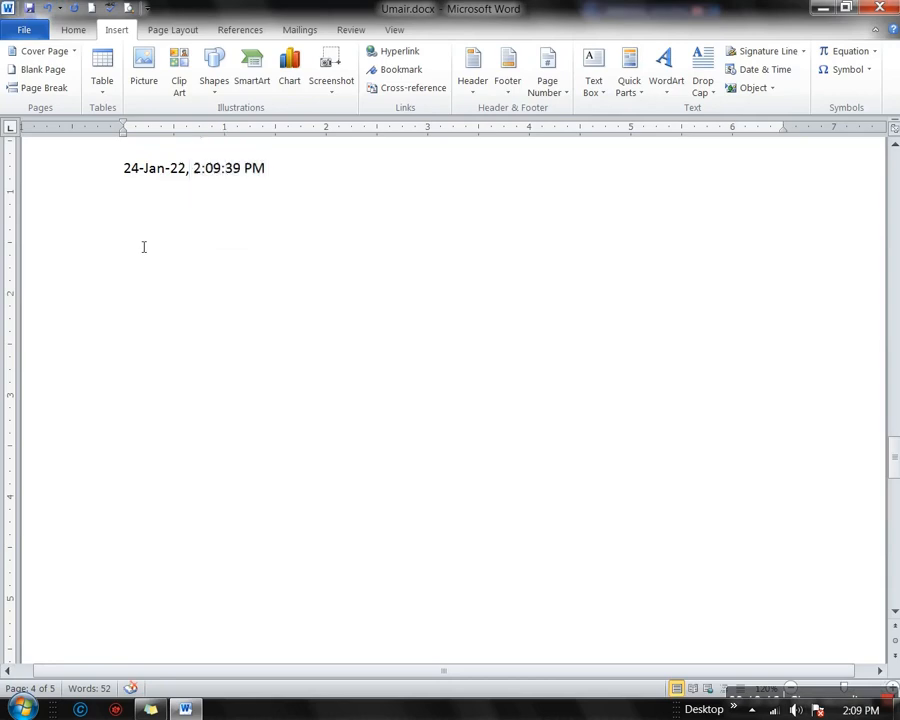
pyautogui.scroll(3, 520, 358)
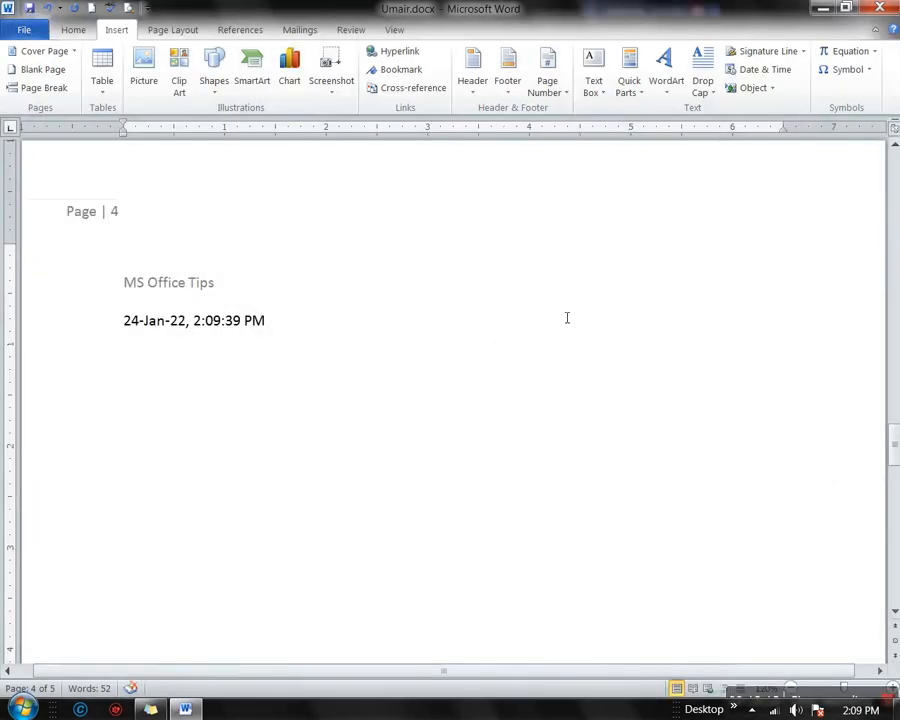
pyautogui.click(773, 89)
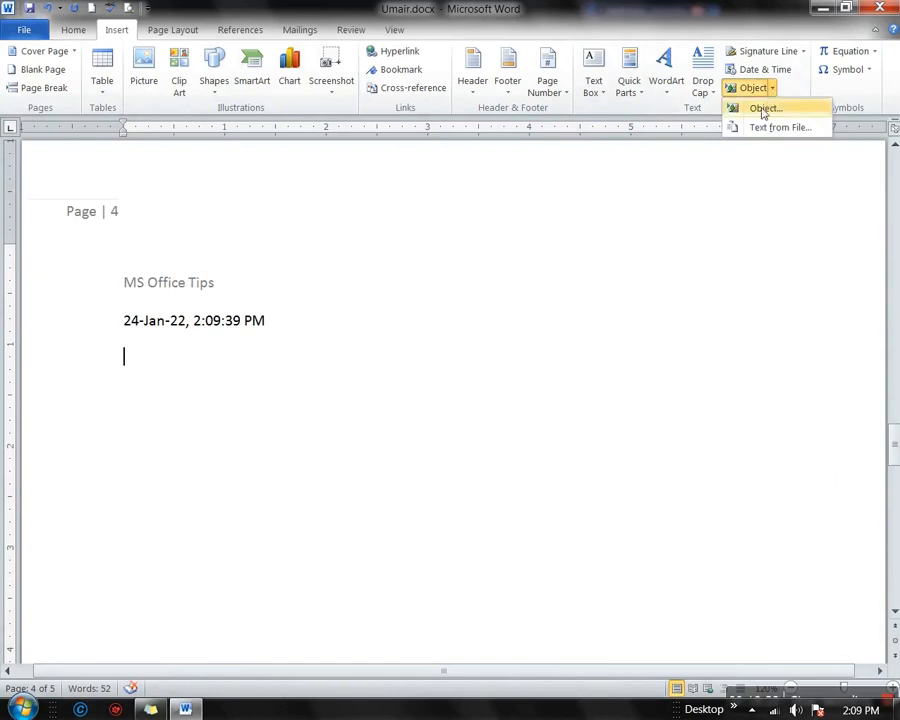
pyautogui.click(763, 110)
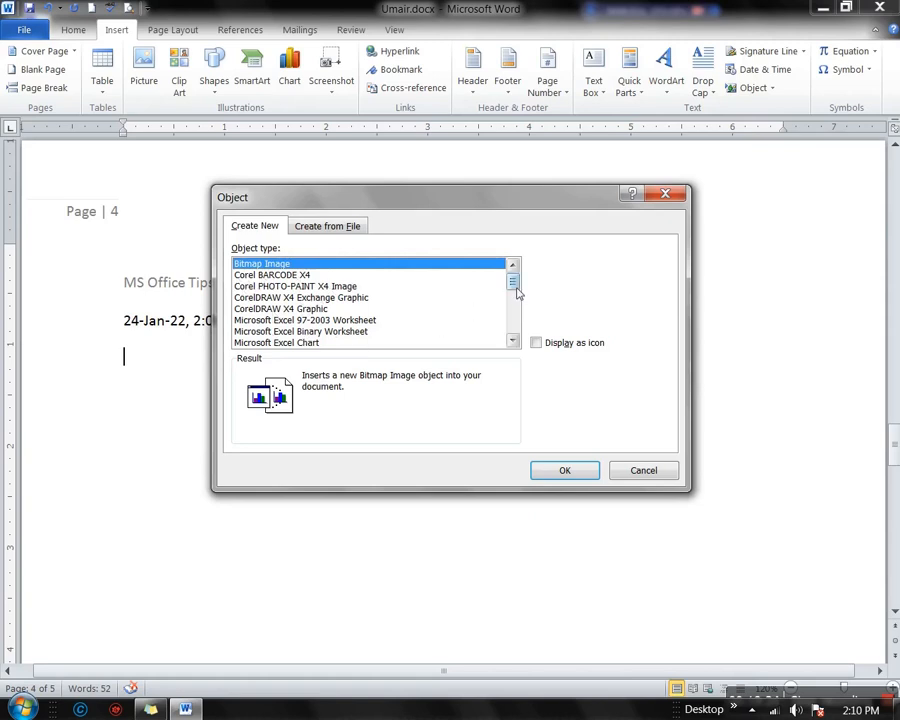
pyautogui.moveTo(517, 290); pyautogui.dragTo(512, 338)
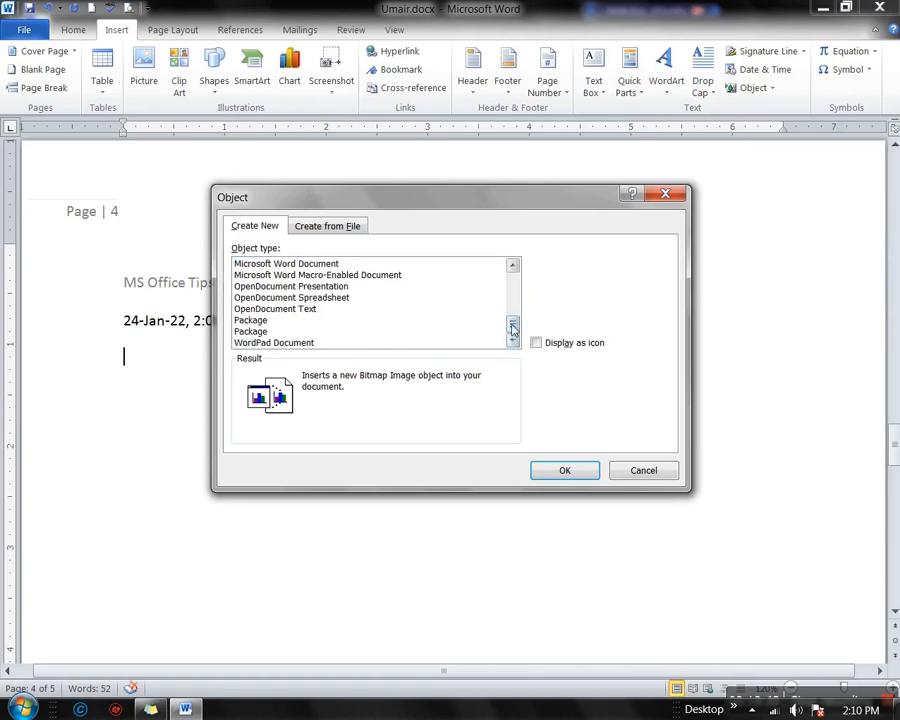
pyautogui.moveTo(513, 327); pyautogui.dragTo(514, 281)
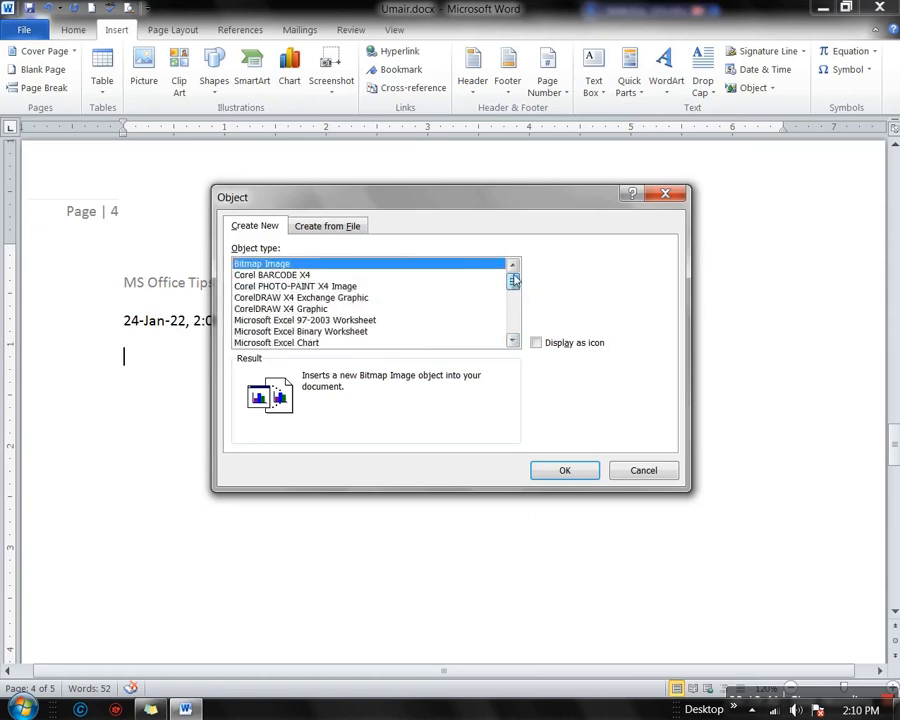
pyautogui.click(313, 230)
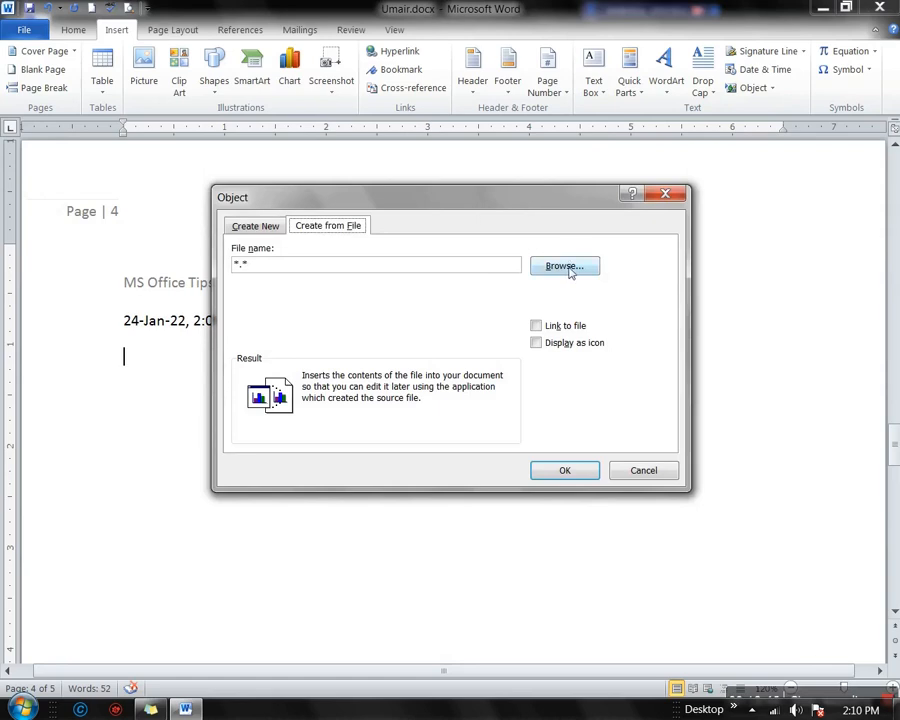
pyautogui.click(566, 266)
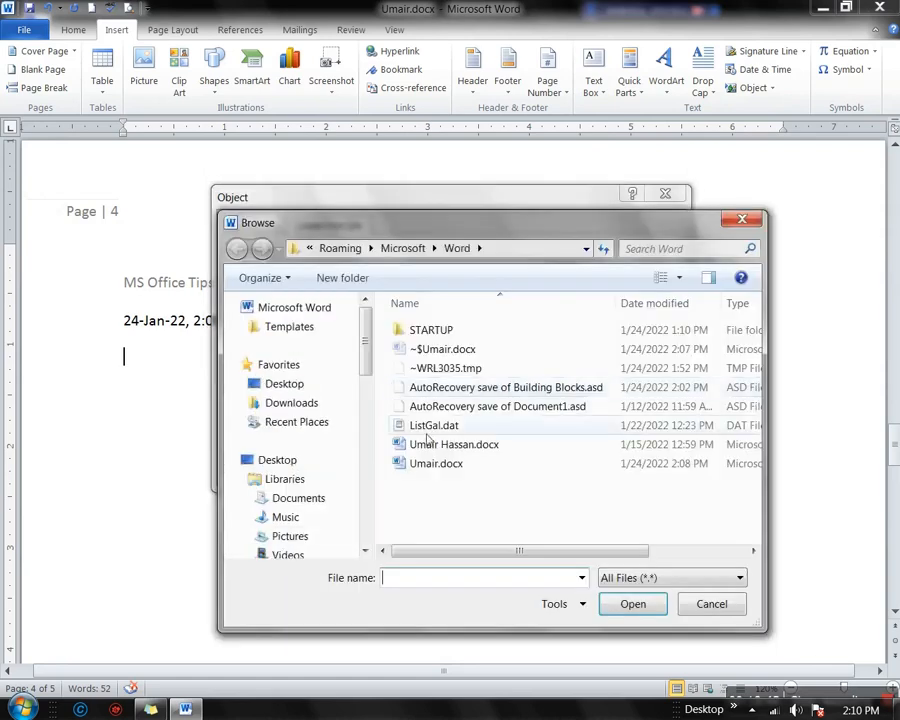
pyautogui.click(458, 446)
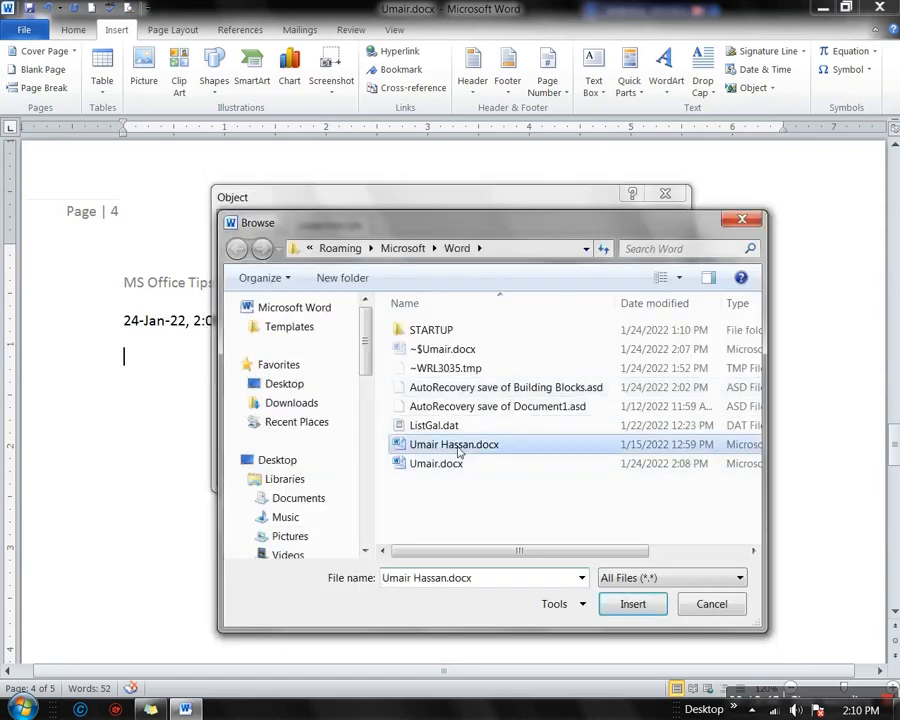
pyautogui.click(630, 604)
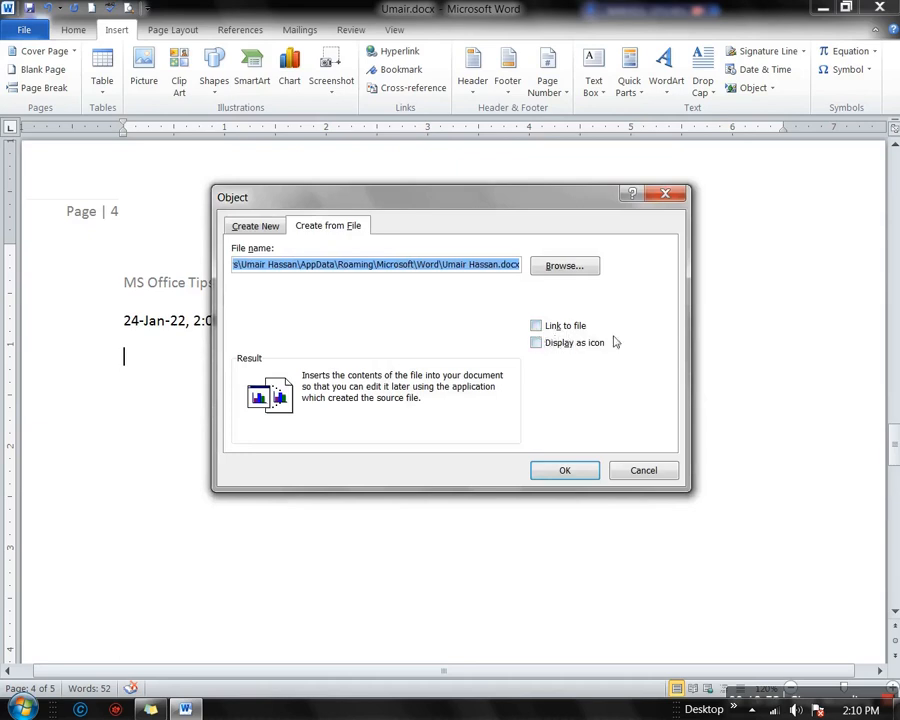
pyautogui.click(537, 343)
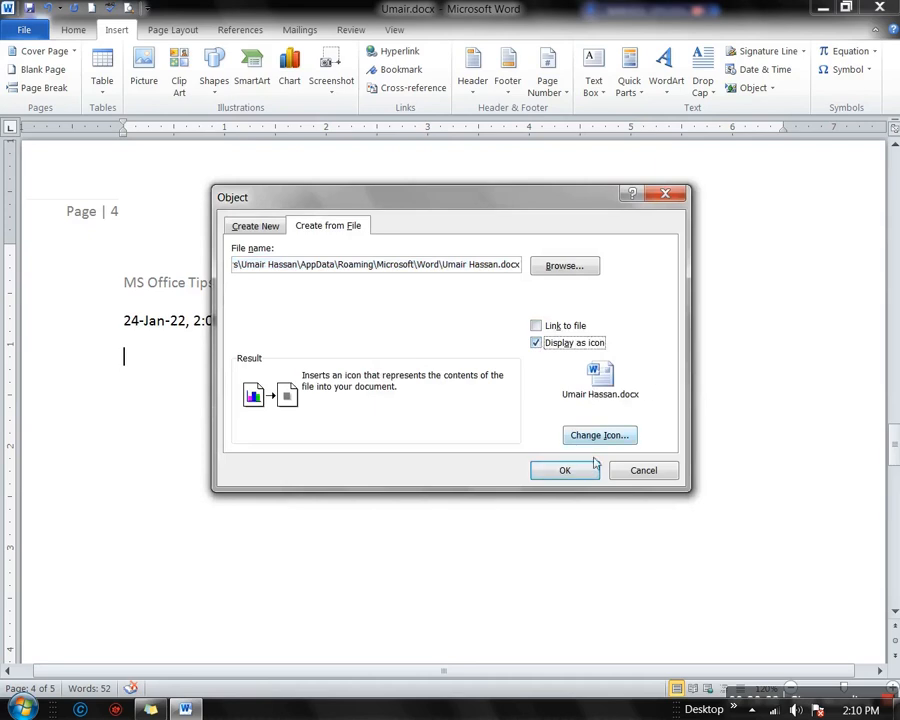
pyautogui.click(565, 471)
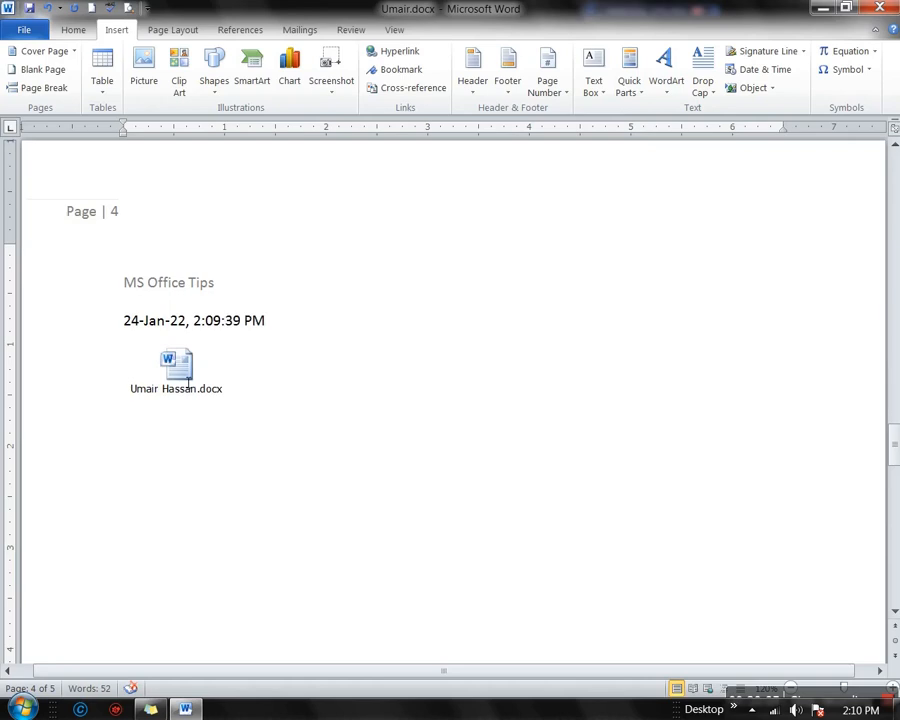
pyautogui.doubleClick(189, 376)
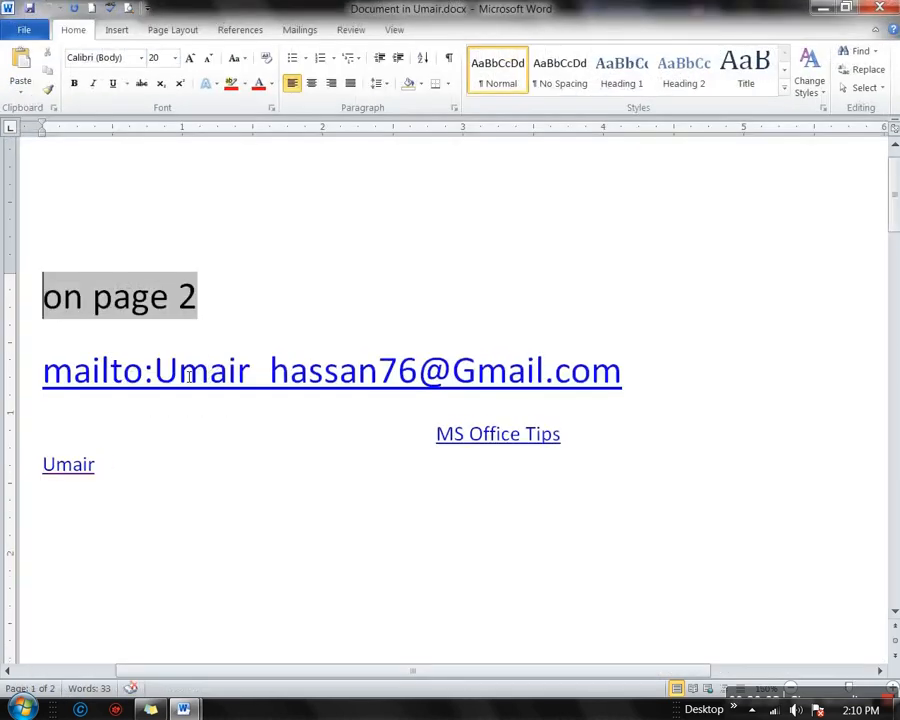
pyautogui.scroll(-10, 362, 376)
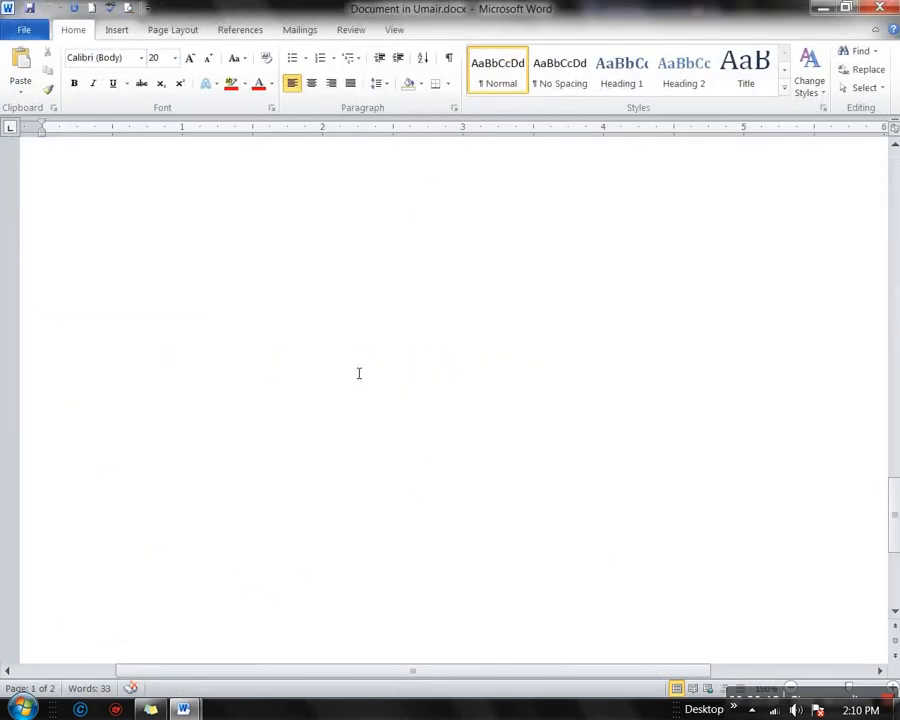
pyautogui.scroll(10, 362, 376)
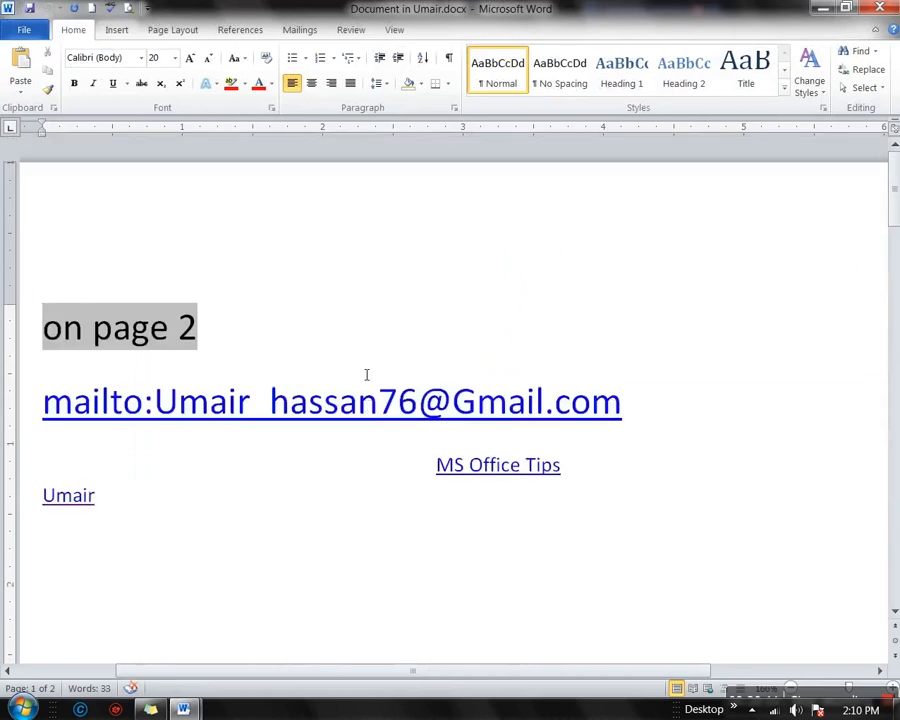
pyautogui.scroll(-10, 371, 380)
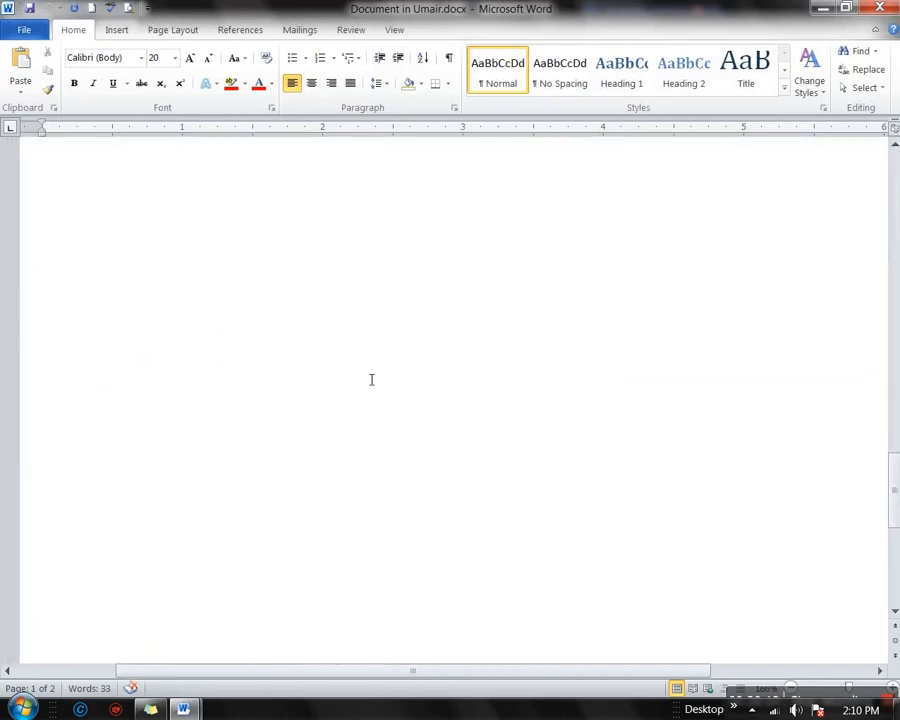
pyautogui.scroll(10, 400, 400)
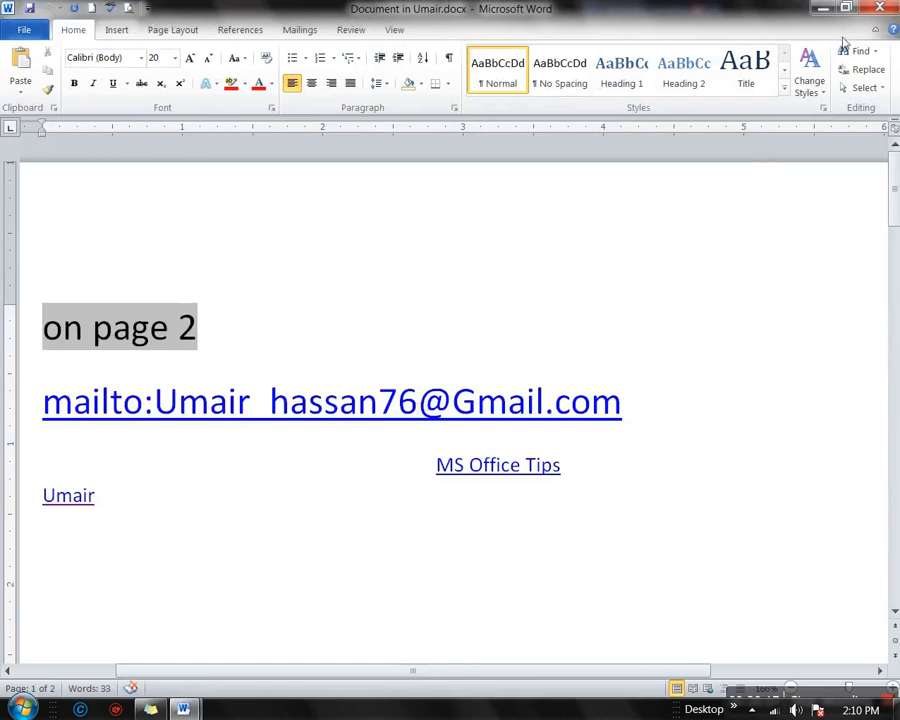
pyautogui.click(877, 9)
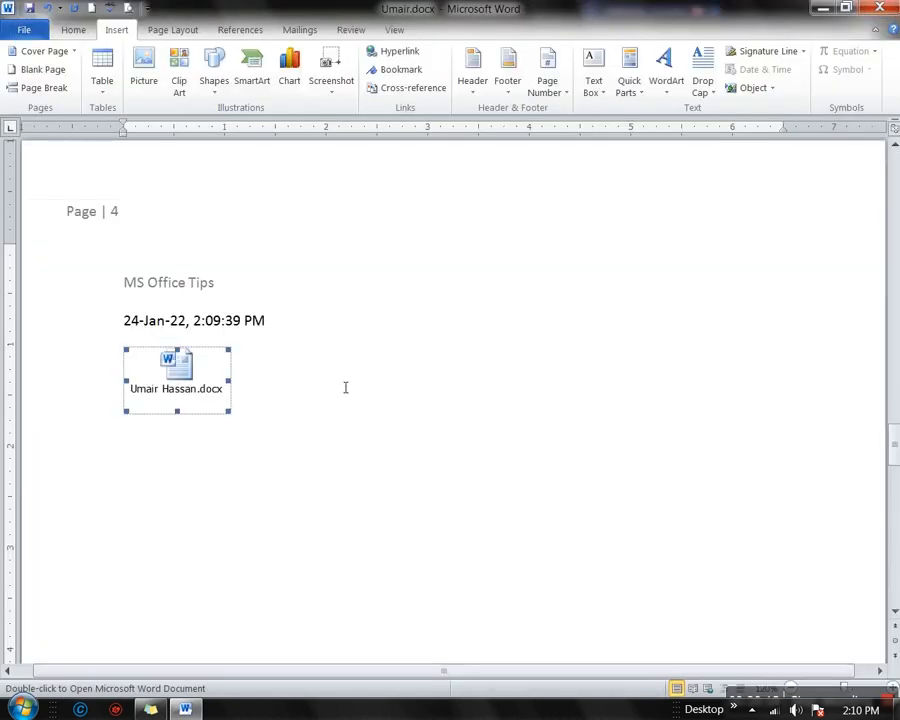
# Start a new line below the icon, check the Object dialog's Create from File tab, cancel, and reopen the Object menu
pyautogui.click(344, 400)
pyautogui.press('Return')
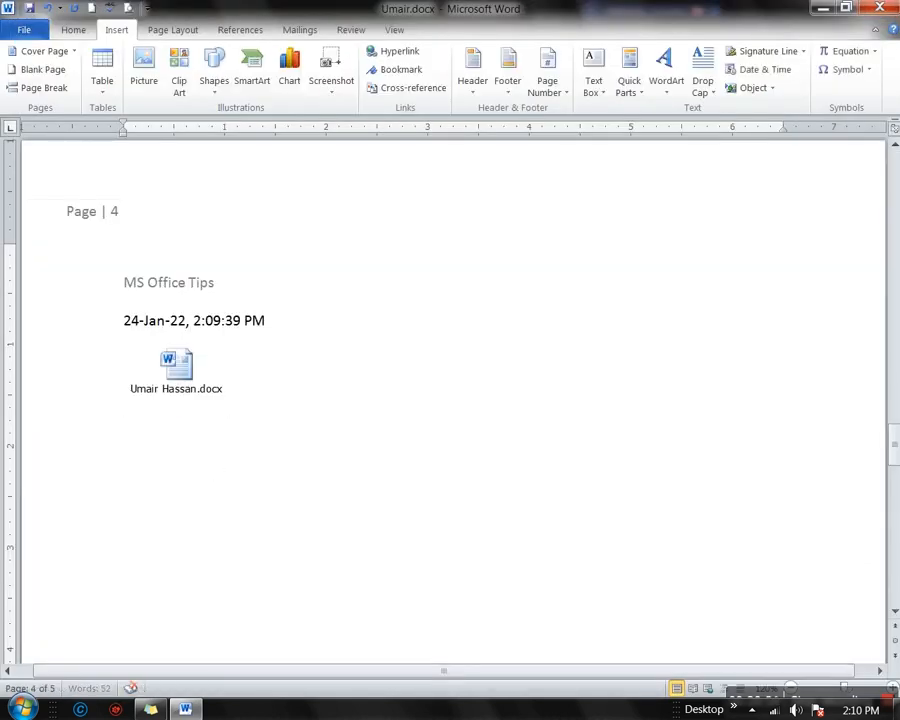
pyautogui.click(773, 89)
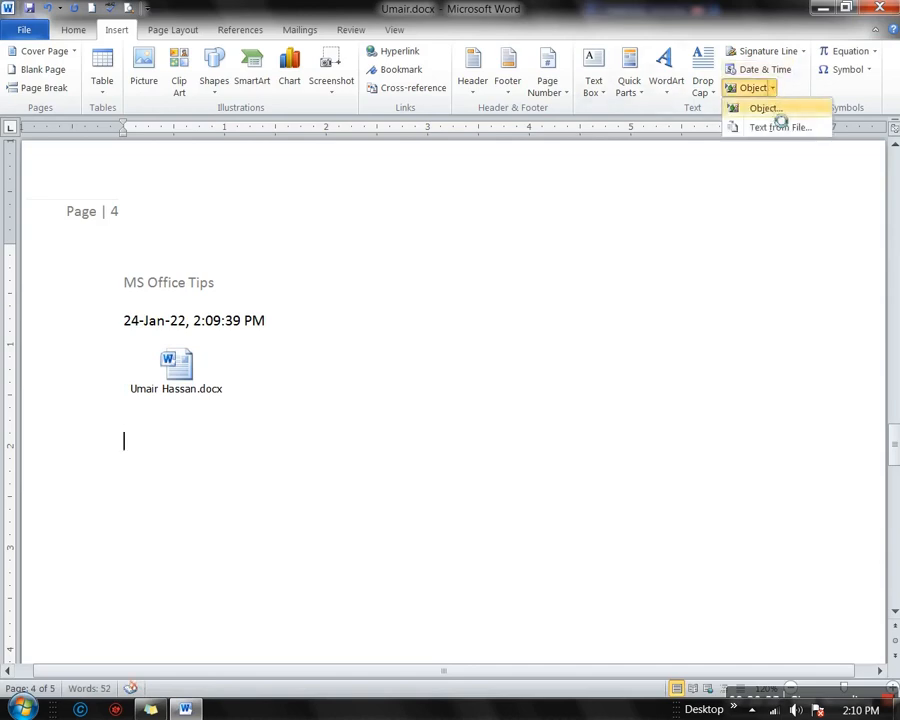
pyautogui.click(765, 108)
pyautogui.click(320, 227)
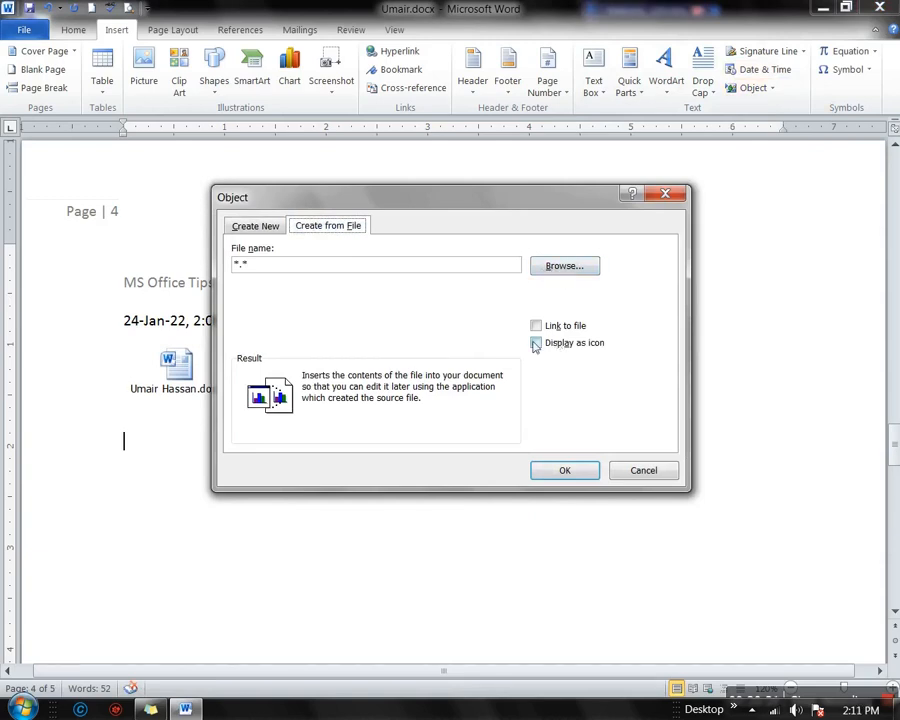
pyautogui.click(630, 474)
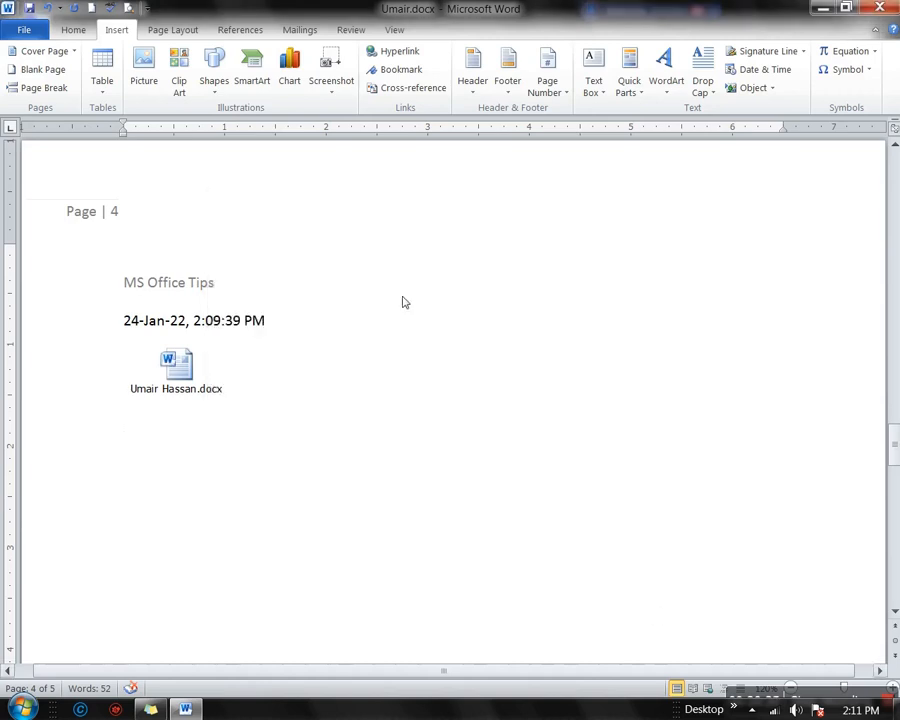
pyautogui.click(772, 89)
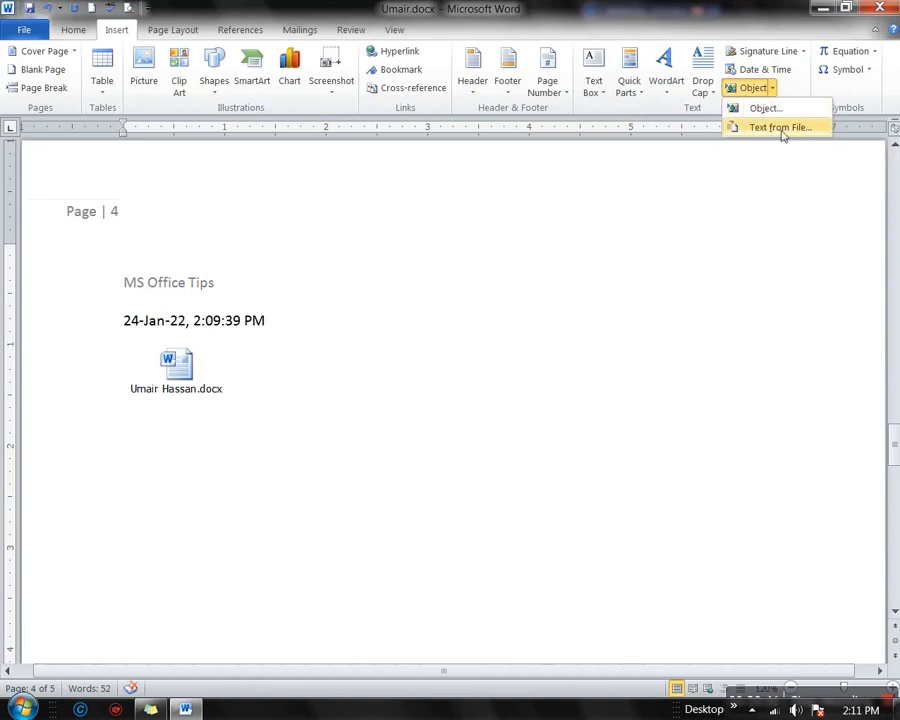
pyautogui.click(779, 131)
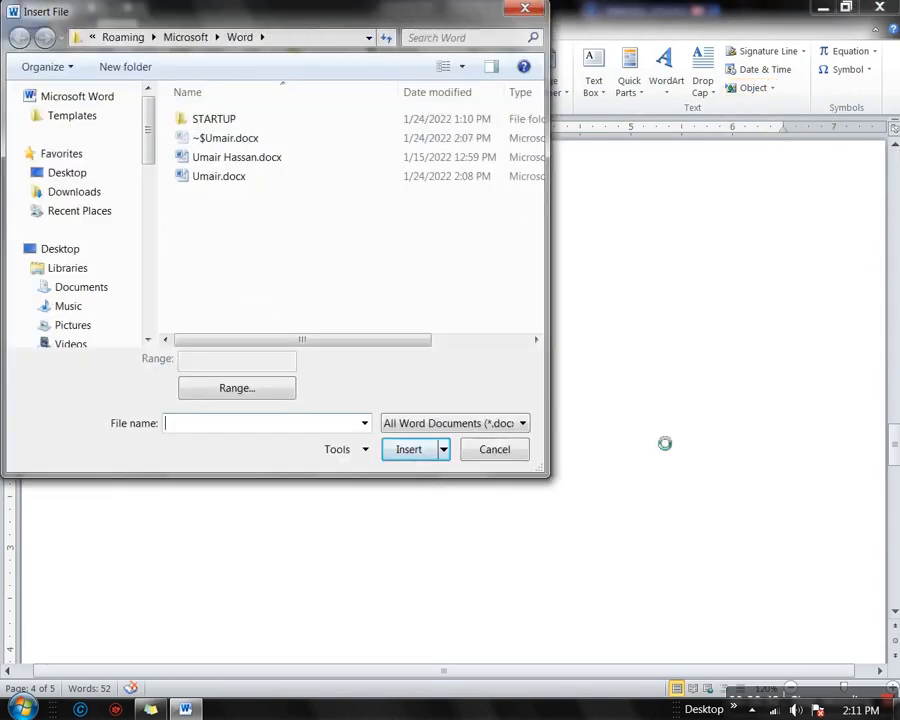
pyautogui.click(243, 160)
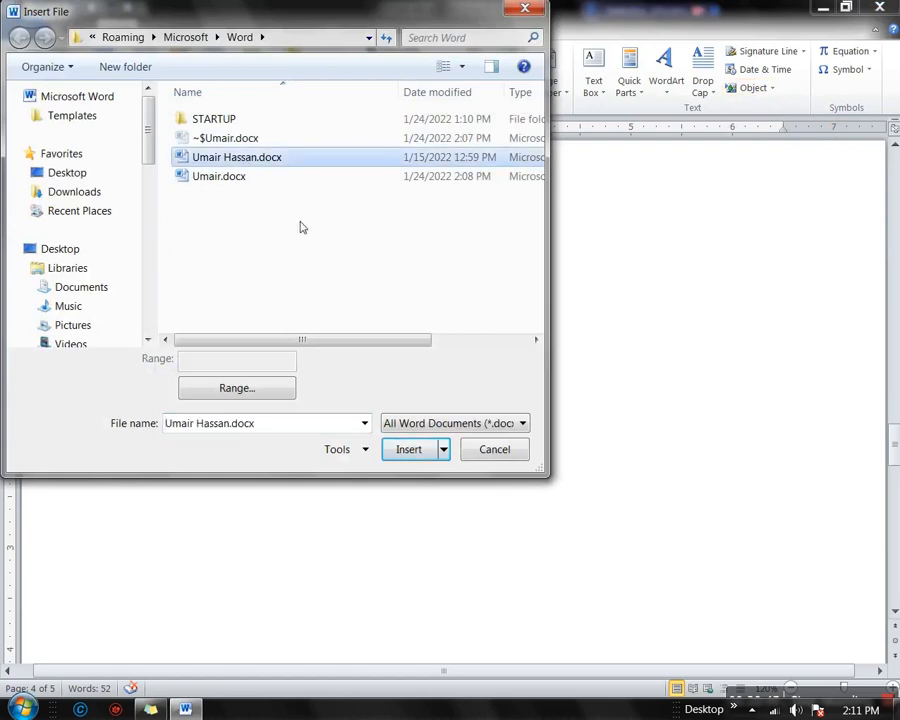
pyautogui.click(408, 450)
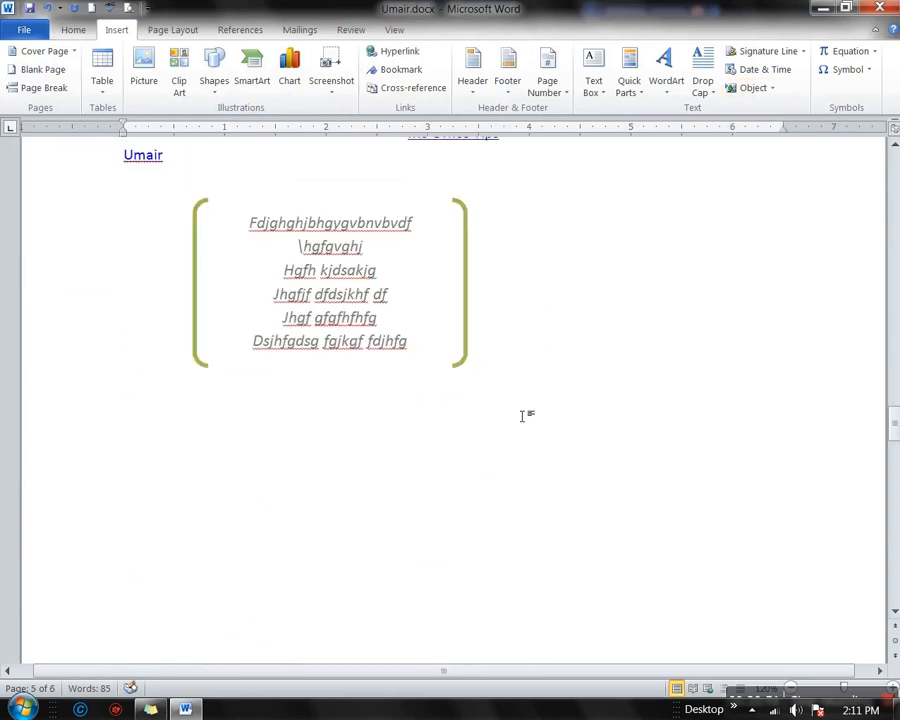
pyautogui.scroll(8, 480, 440)
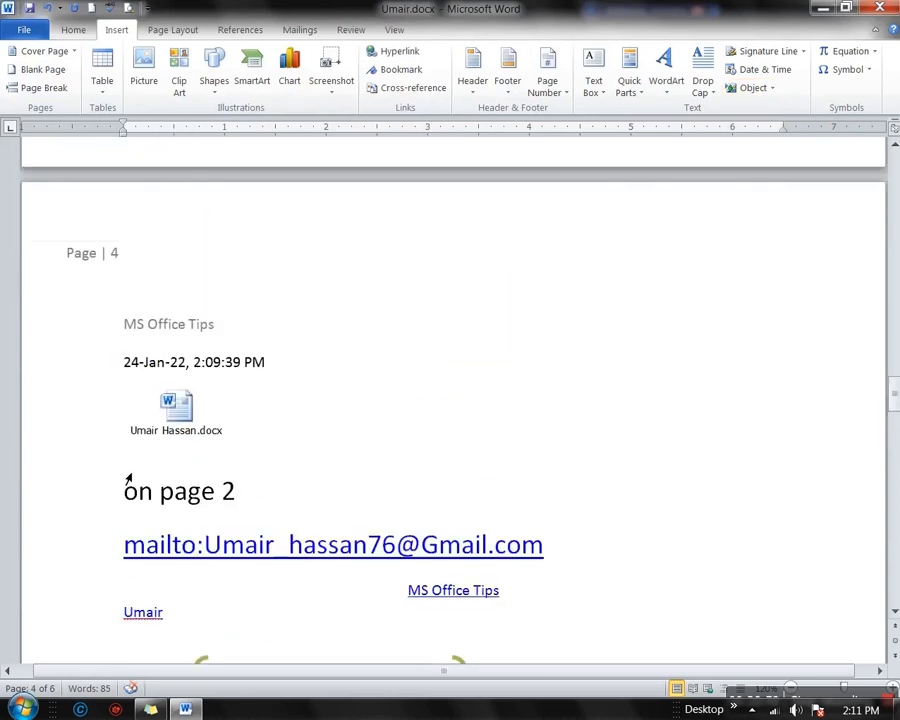
pyautogui.moveTo(120, 486); pyautogui.dragTo(419, 690)
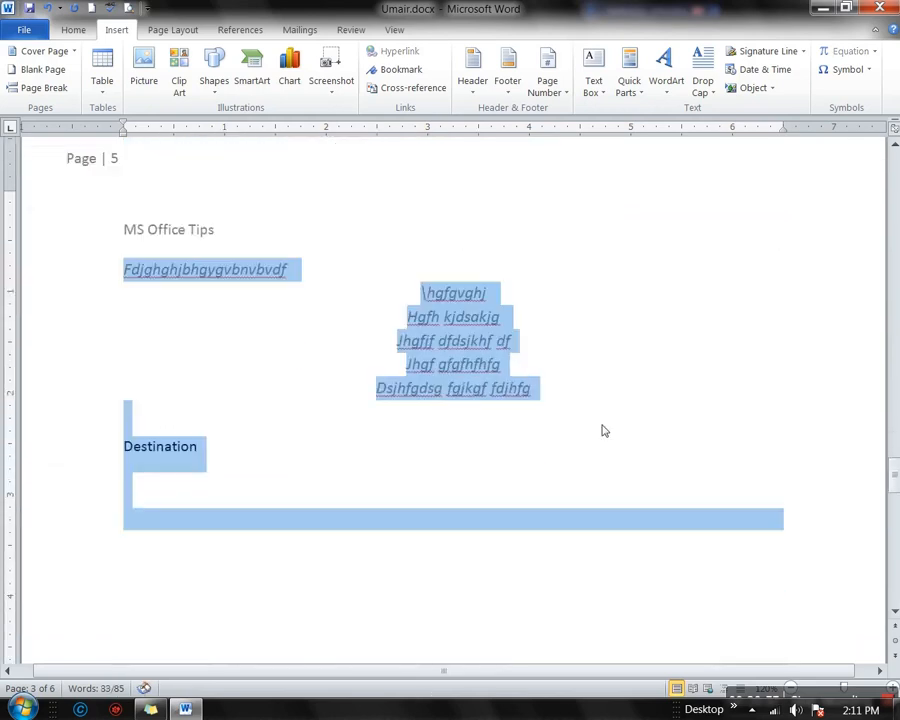
pyautogui.click(567, 450)
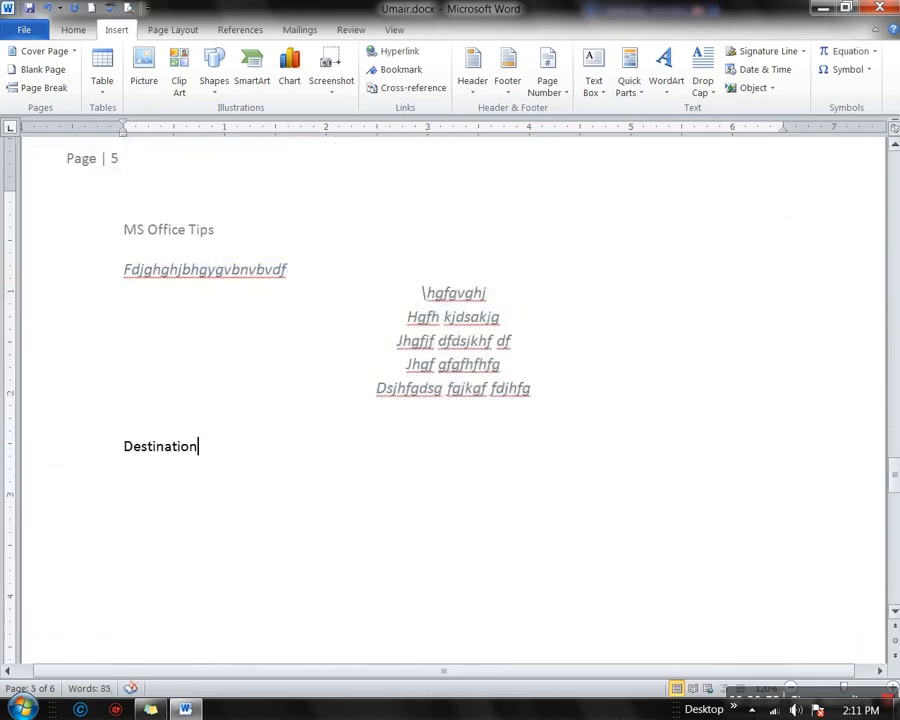
pyautogui.scroll(-10, 494, 575)
pyautogui.scroll(2, 317, 472)
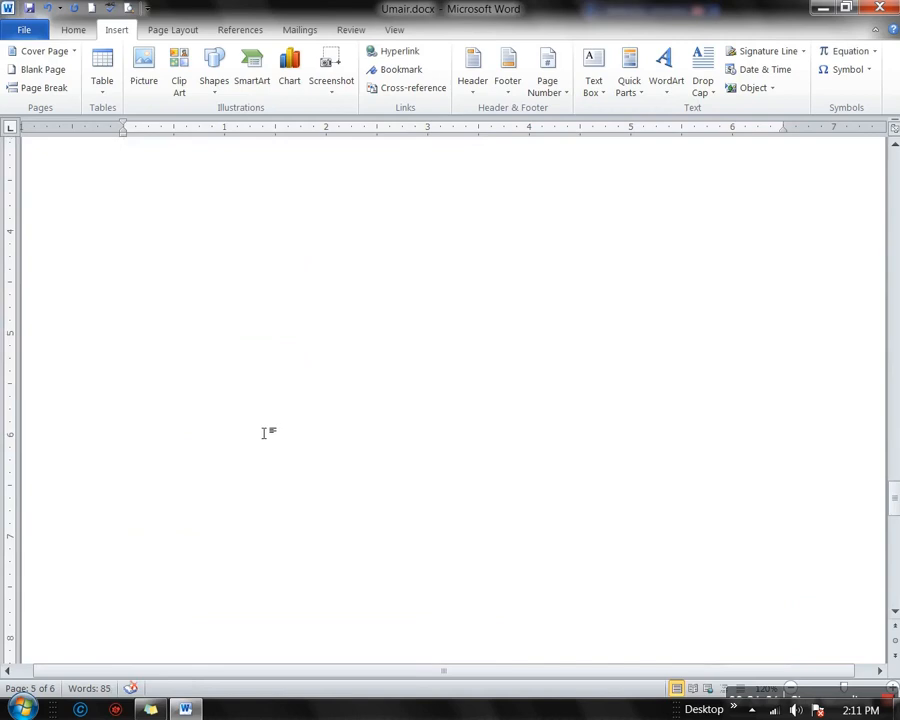
pyautogui.click(872, 52)
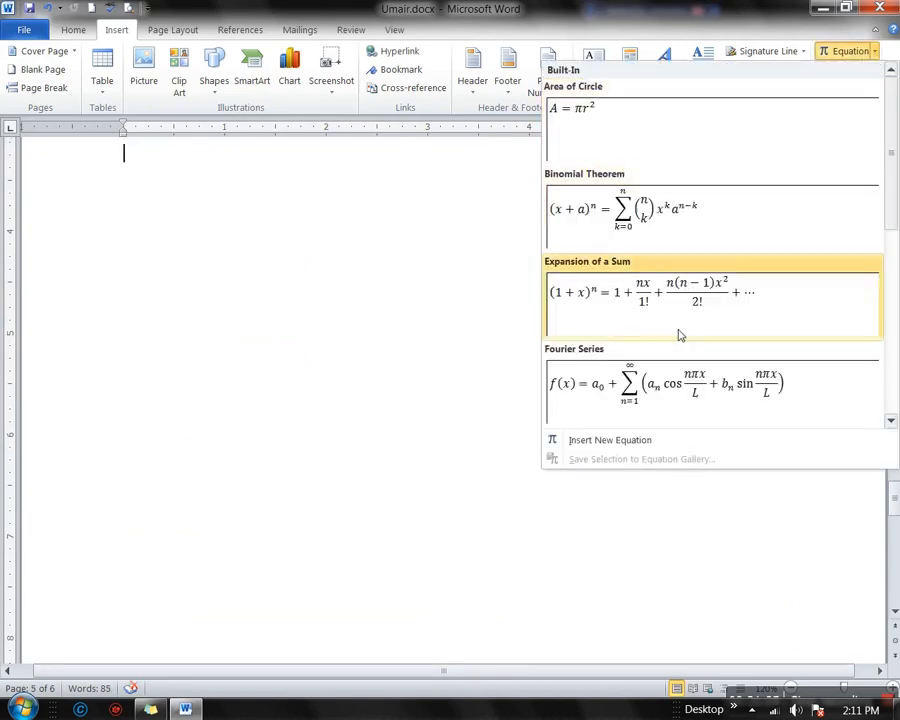
pyautogui.scroll(-5, 676, 334)
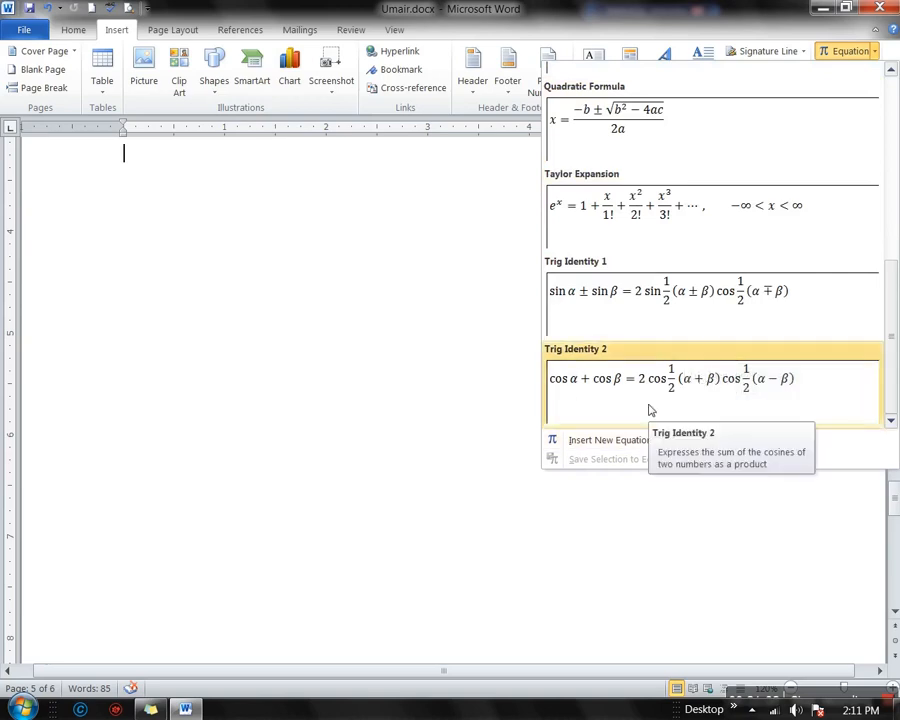
pyautogui.click(651, 409)
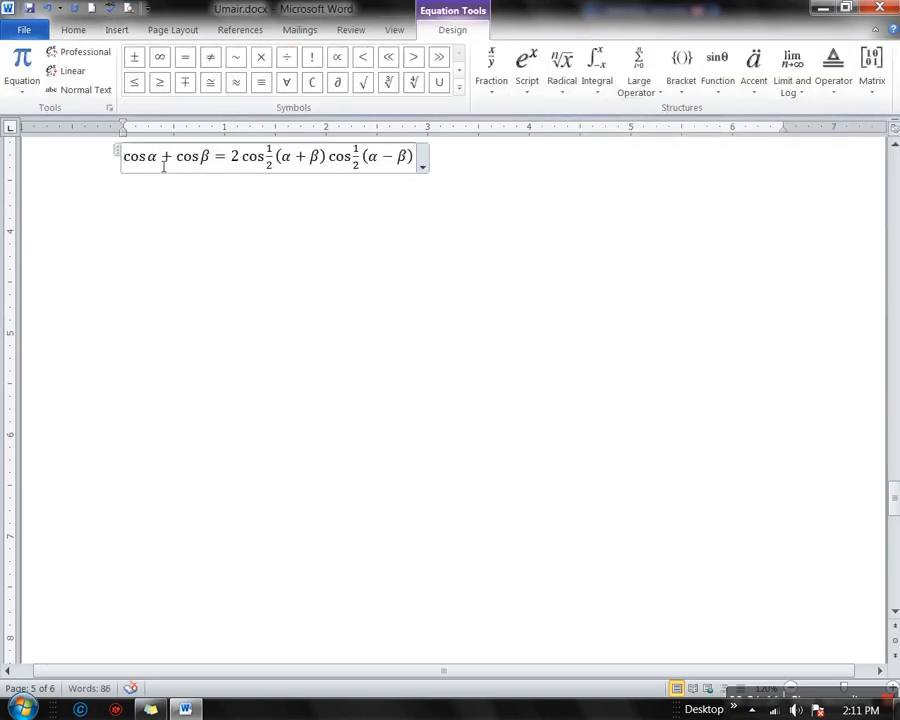
pyautogui.moveTo(171, 163); pyautogui.dragTo(399, 182)
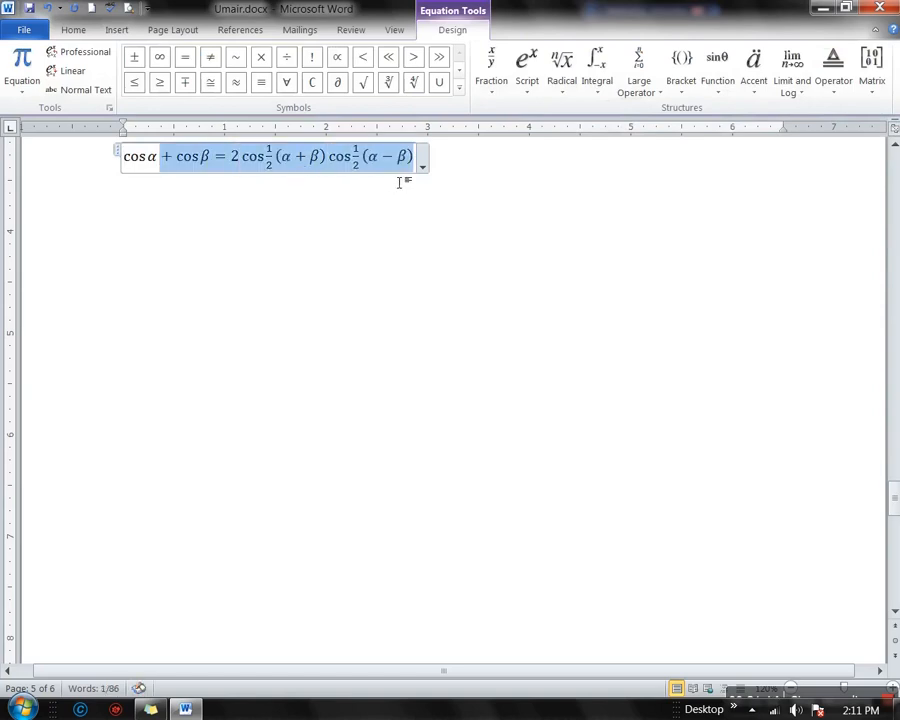
pyautogui.click(297, 160)
pyautogui.click(354, 161)
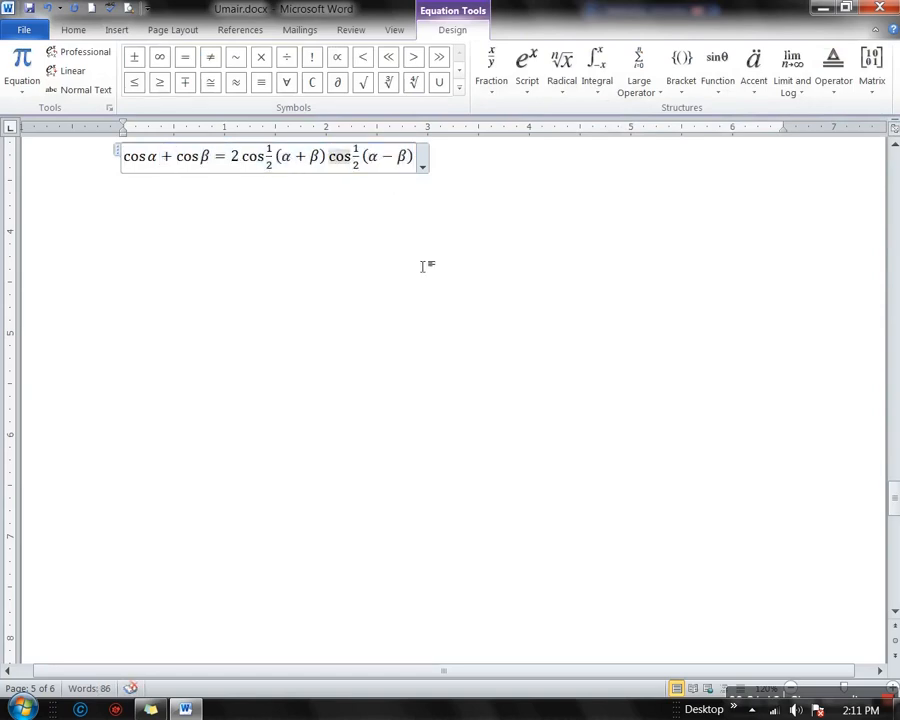
pyautogui.click(187, 260)
pyautogui.click(491, 305)
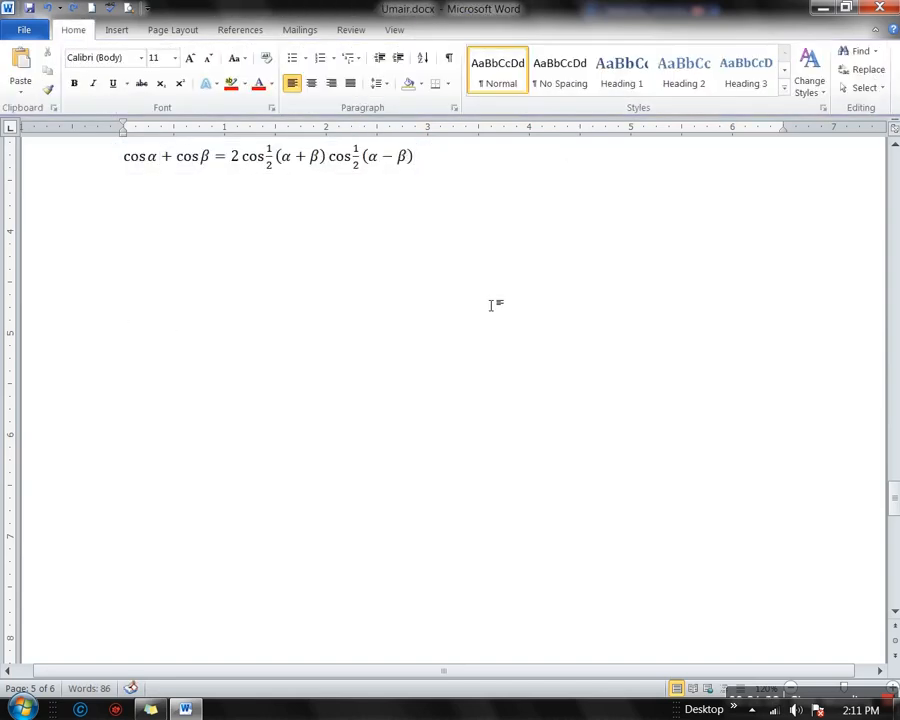
pyautogui.click(126, 419)
pyautogui.doubleClick(137, 410)
pyautogui.hotkey('ctrl', 'z')
pyautogui.click(199, 378)
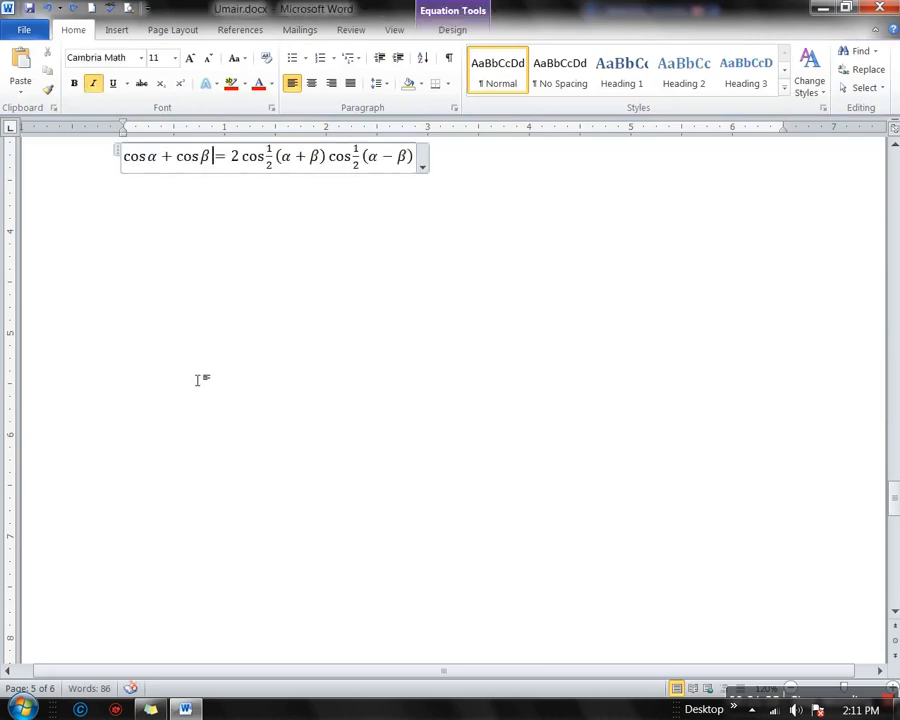
pyautogui.rightClick(325, 159)
pyautogui.click(287, 153)
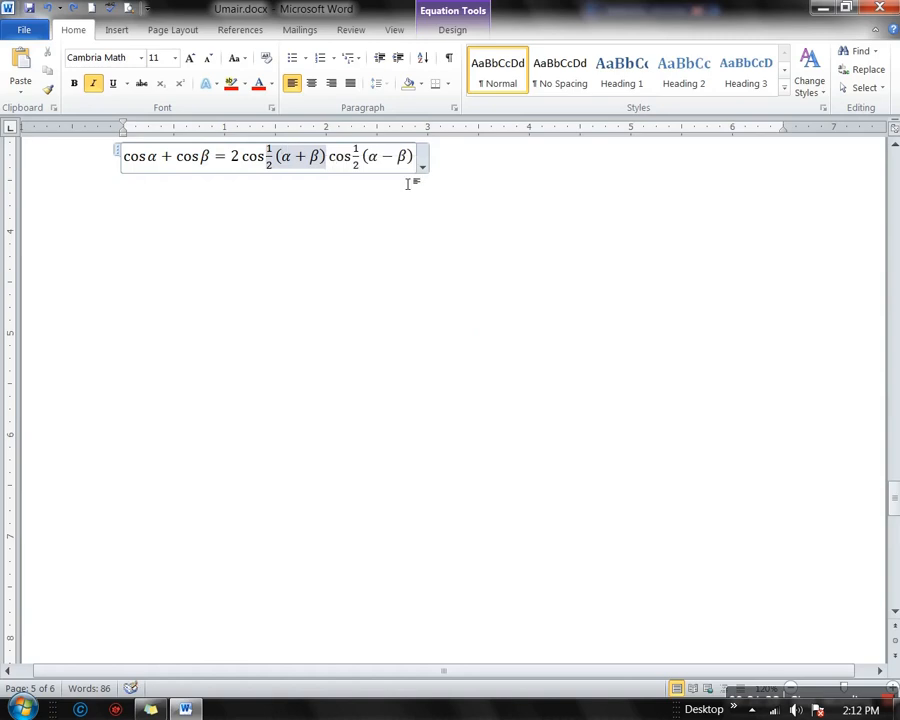
pyautogui.click(423, 166)
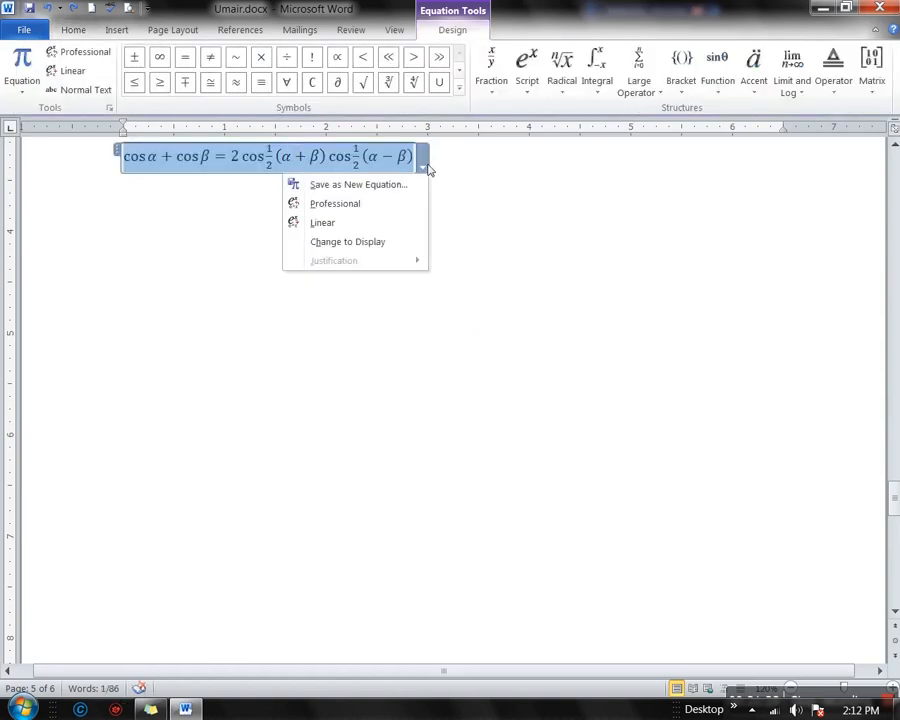
pyautogui.click(473, 165)
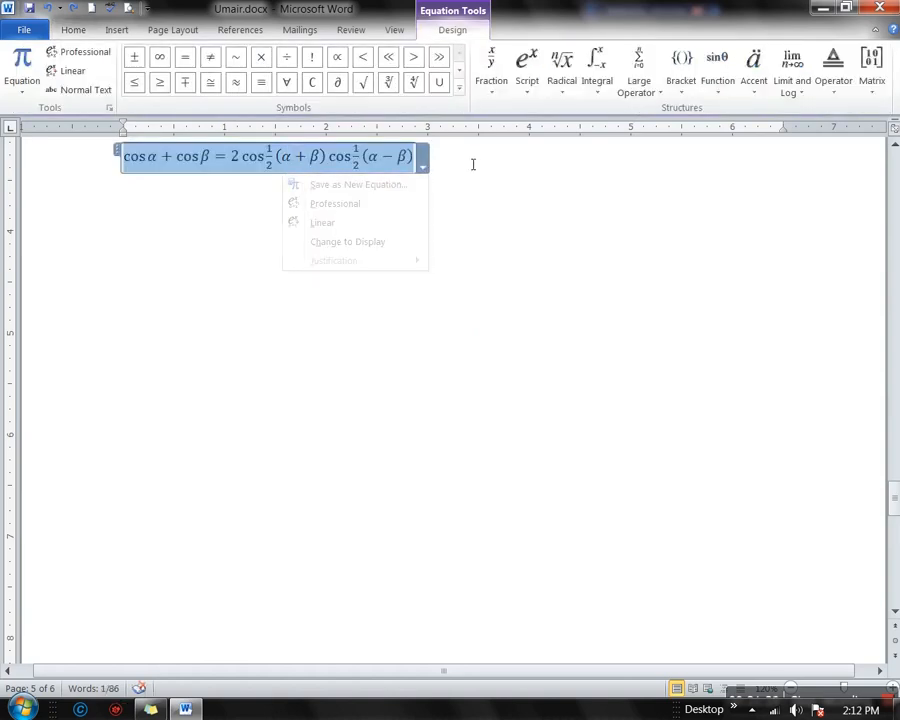
pyautogui.press('Delete')
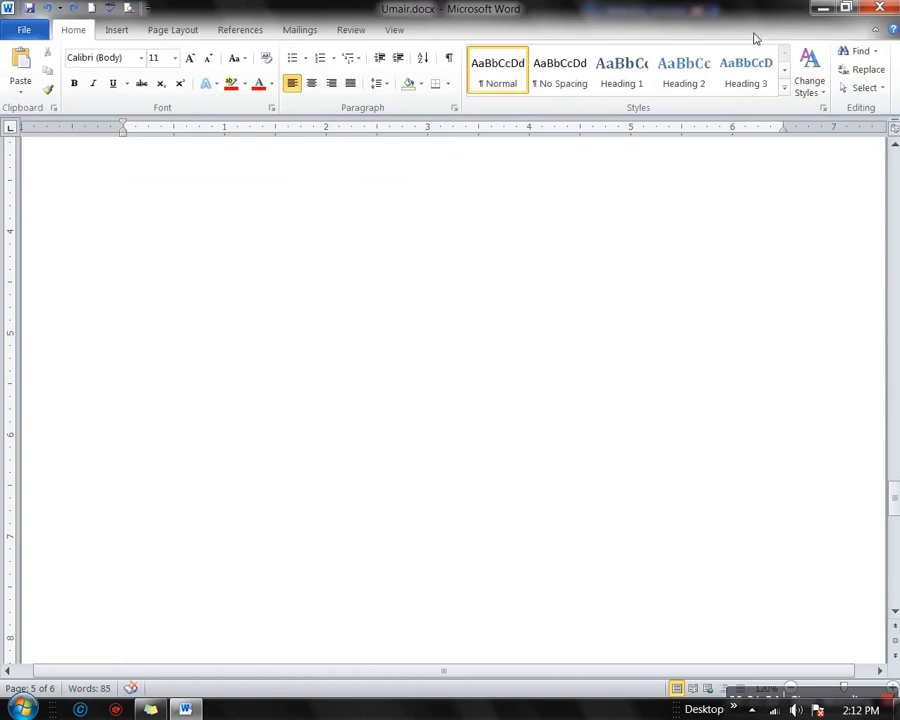
# Insert a right-arrow (→) symbol at the top of the blank page
pyautogui.click(117, 30)
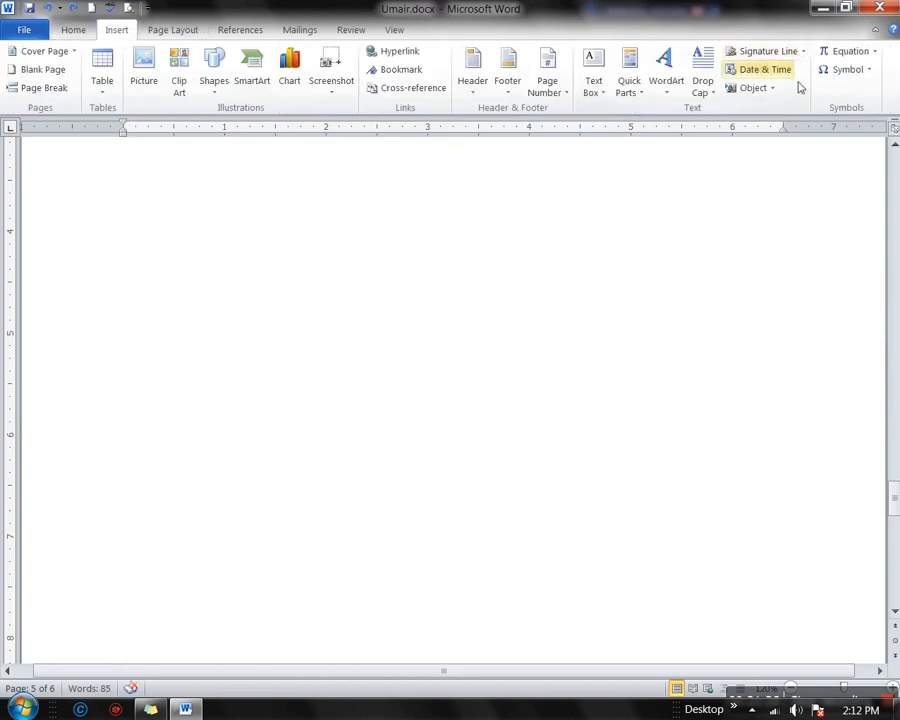
pyautogui.click(866, 72)
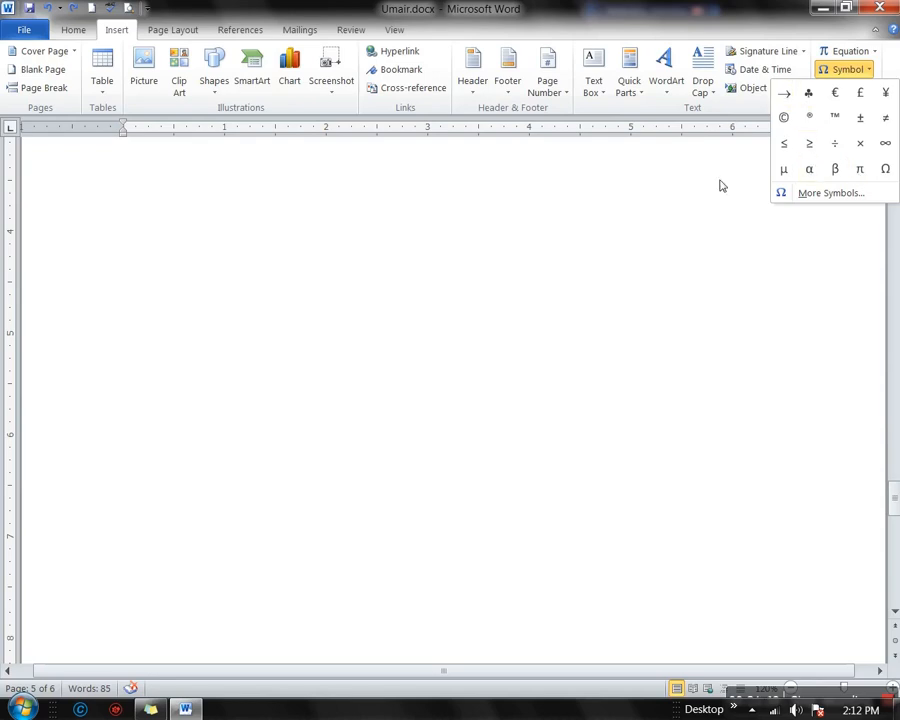
pyautogui.click(784, 93)
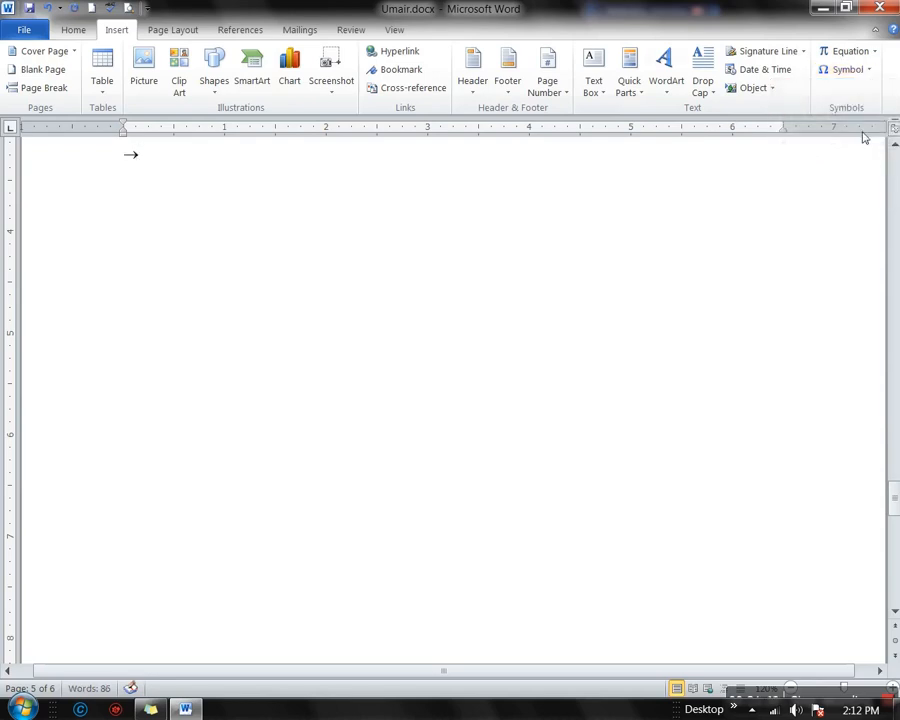
# In More Symbols, select Registered under Special Characters, then return to the Symbols grid
pyautogui.click(864, 70)
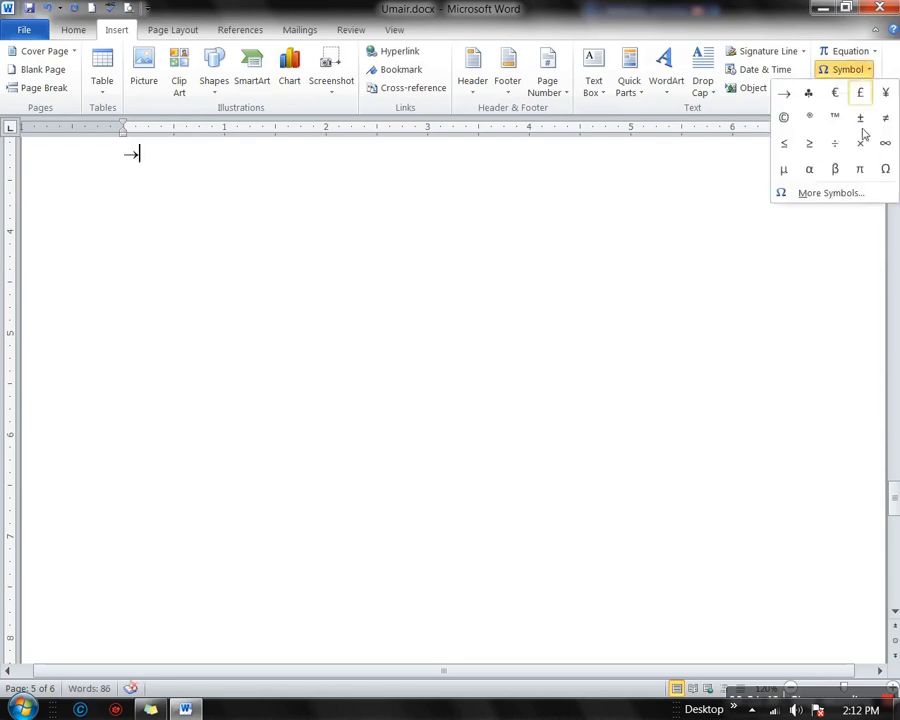
pyautogui.click(831, 193)
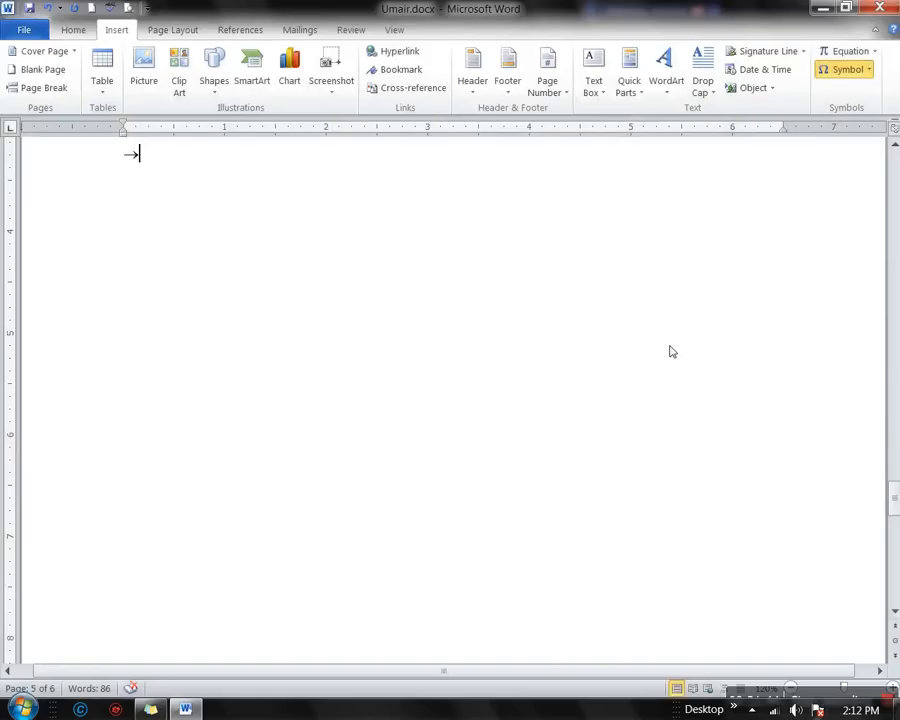
pyautogui.click(862, 70)
pyautogui.click(831, 193)
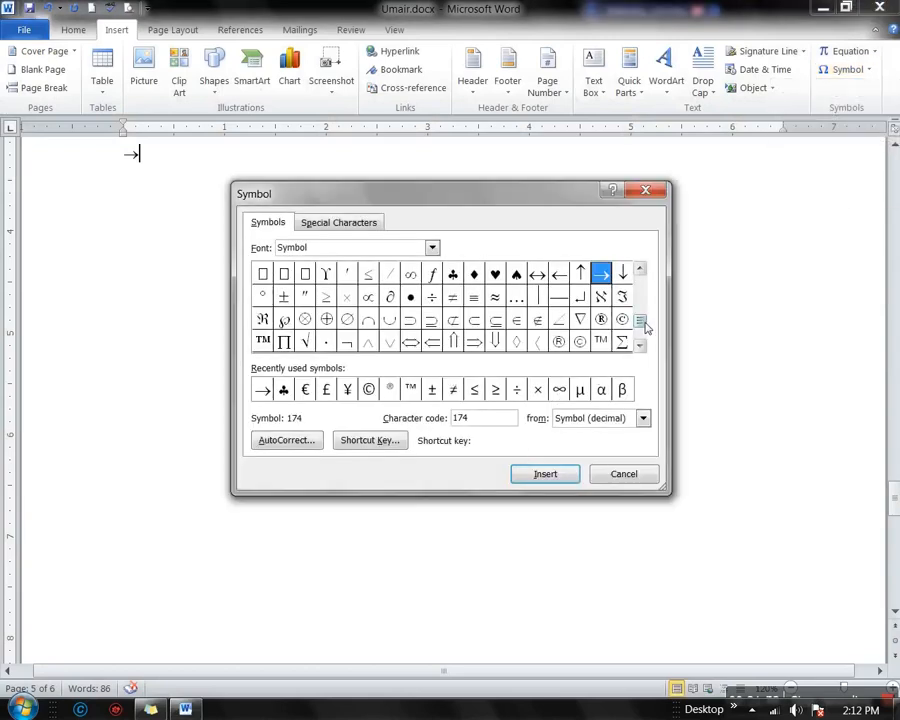
pyautogui.moveTo(641, 321)
pyautogui.mouseDown()
pyautogui.moveTo(641, 290)
pyautogui.moveTo(642, 325)
pyautogui.mouseUp()
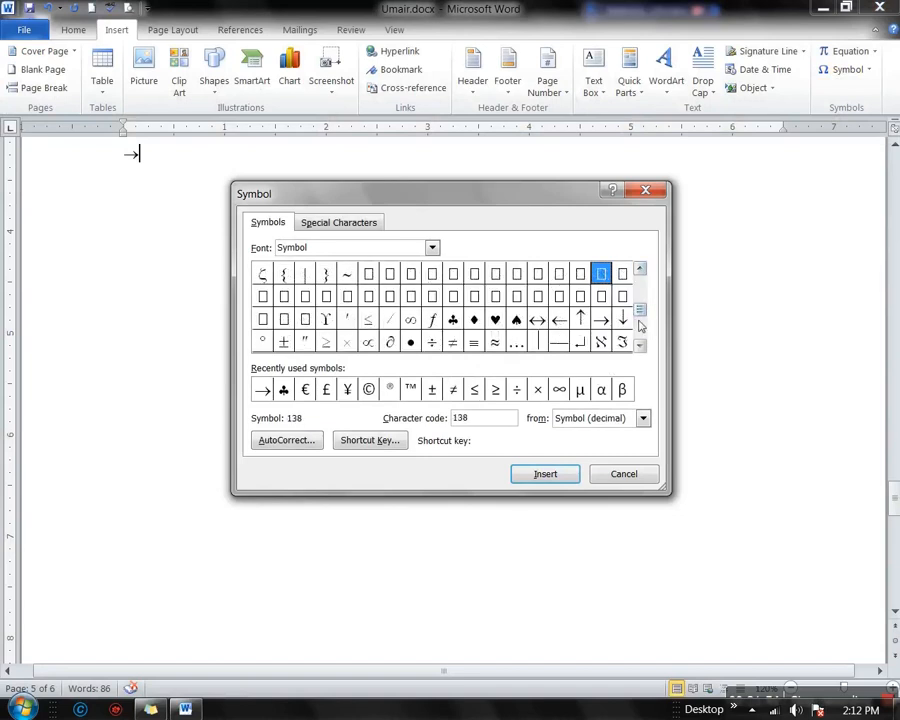
pyautogui.click(343, 224)
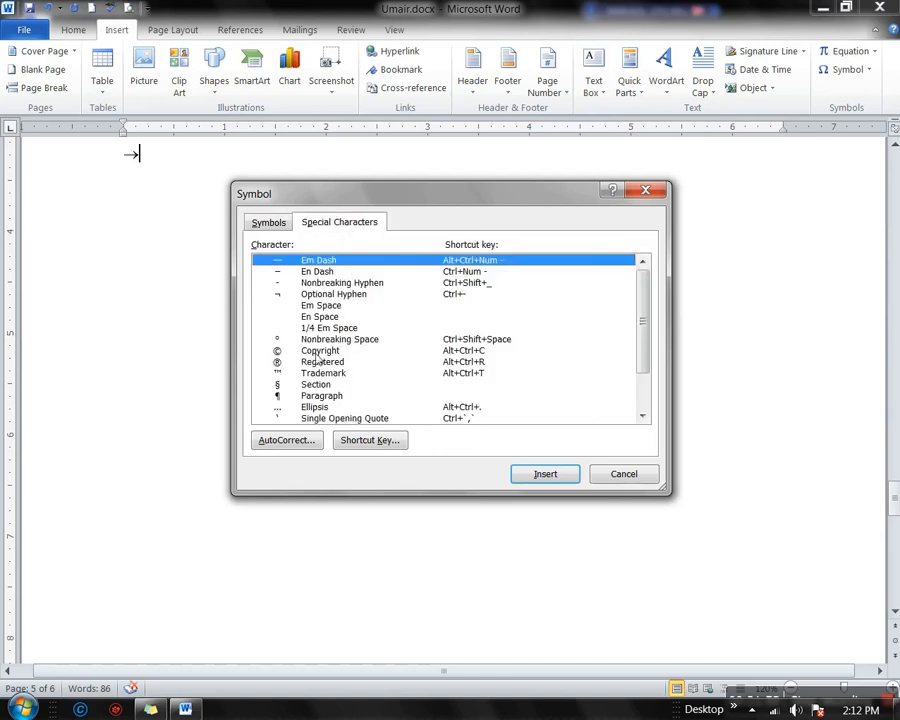
pyautogui.scroll(-2, 316, 357)
pyautogui.scroll(2, 336, 357)
pyautogui.click(307, 363)
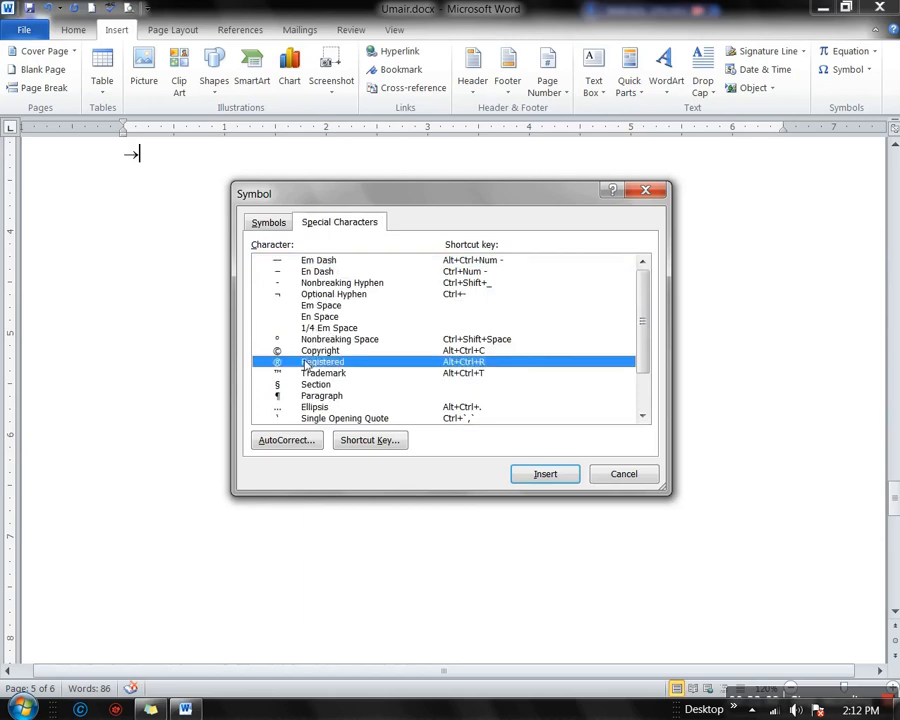
pyautogui.click(258, 224)
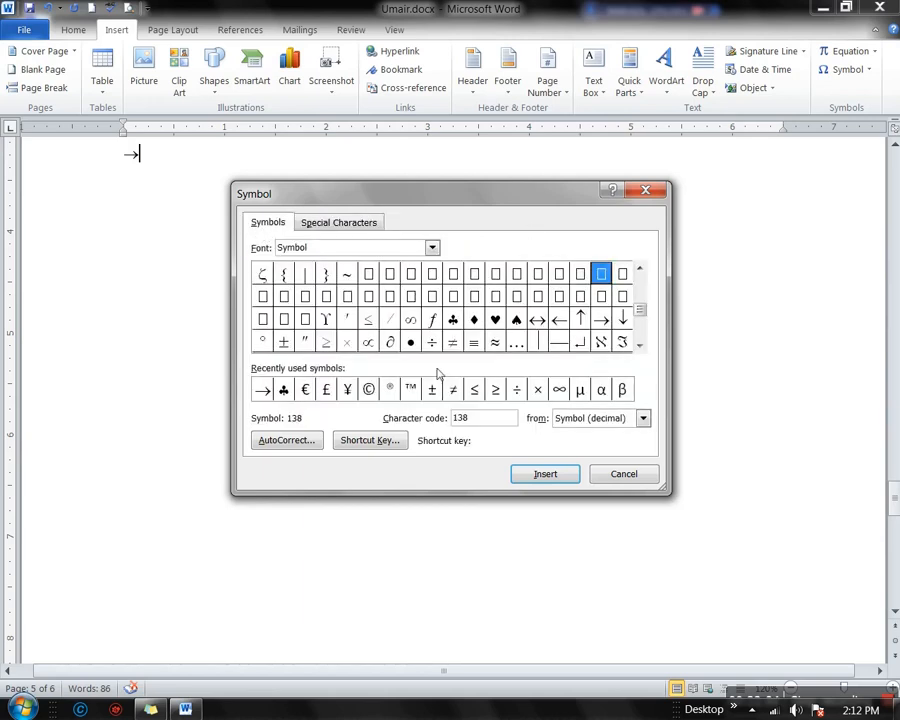